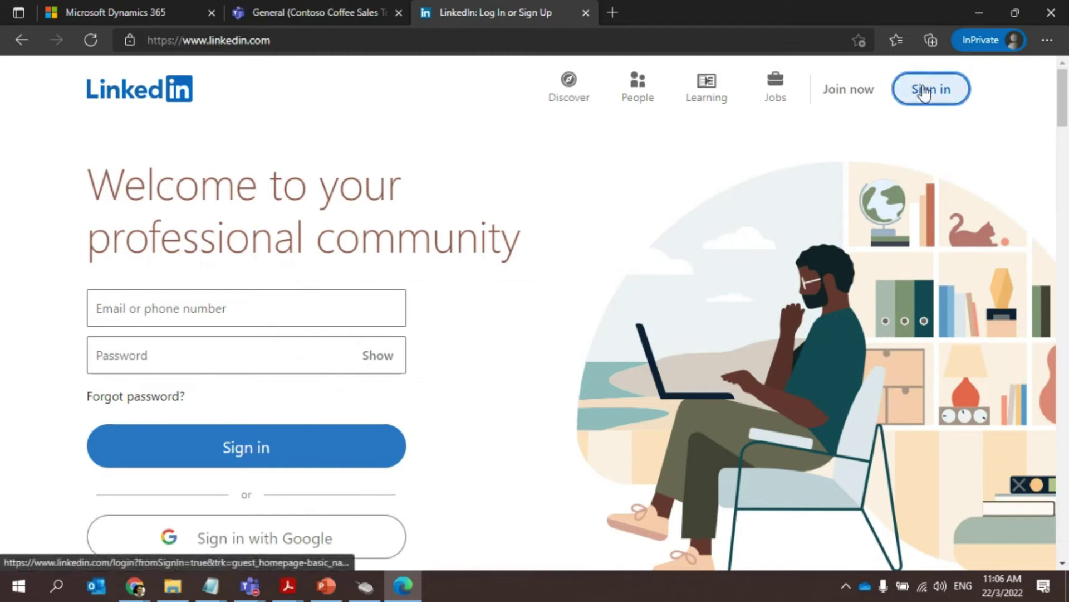
Step: Copy the Teams sales person's username from cs.txt and enter it in the LinkedIn sign-in form's email field
mouse_move(212, 596)
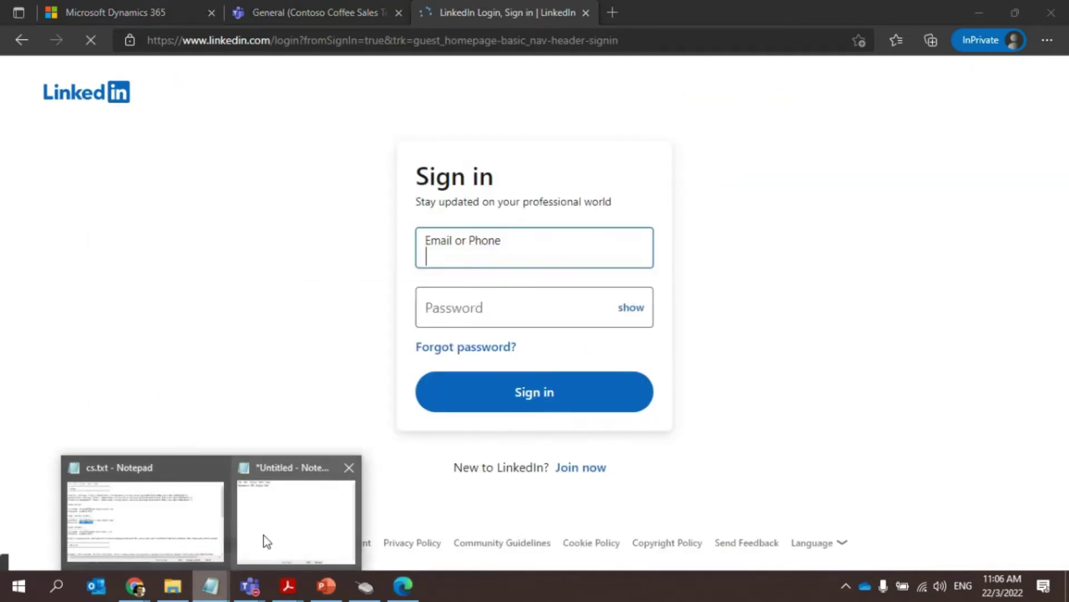
click(195, 540)
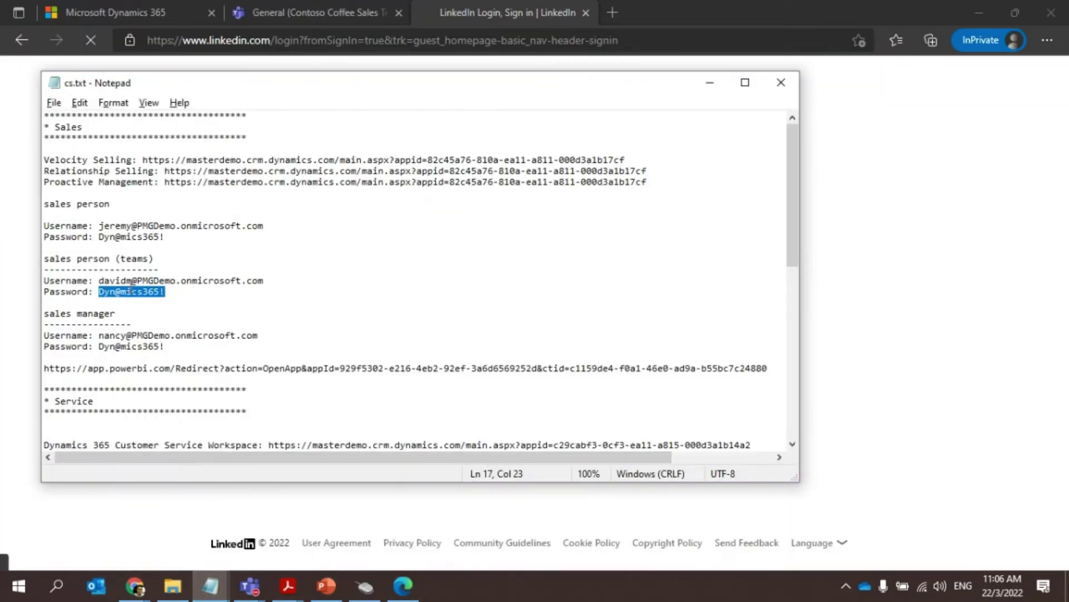
double_click(132, 281)
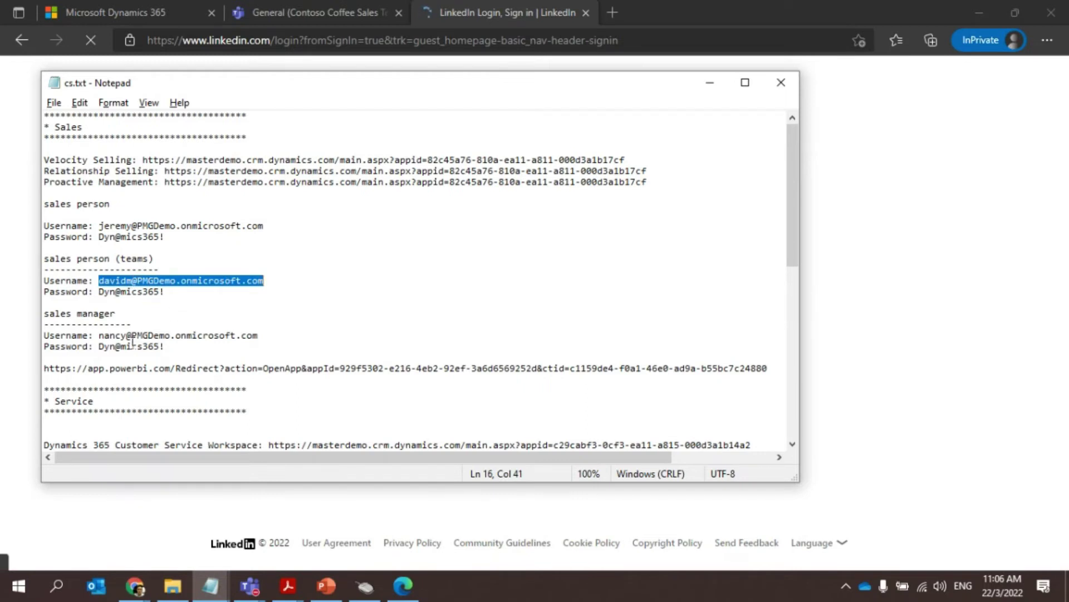
click(831, 256)
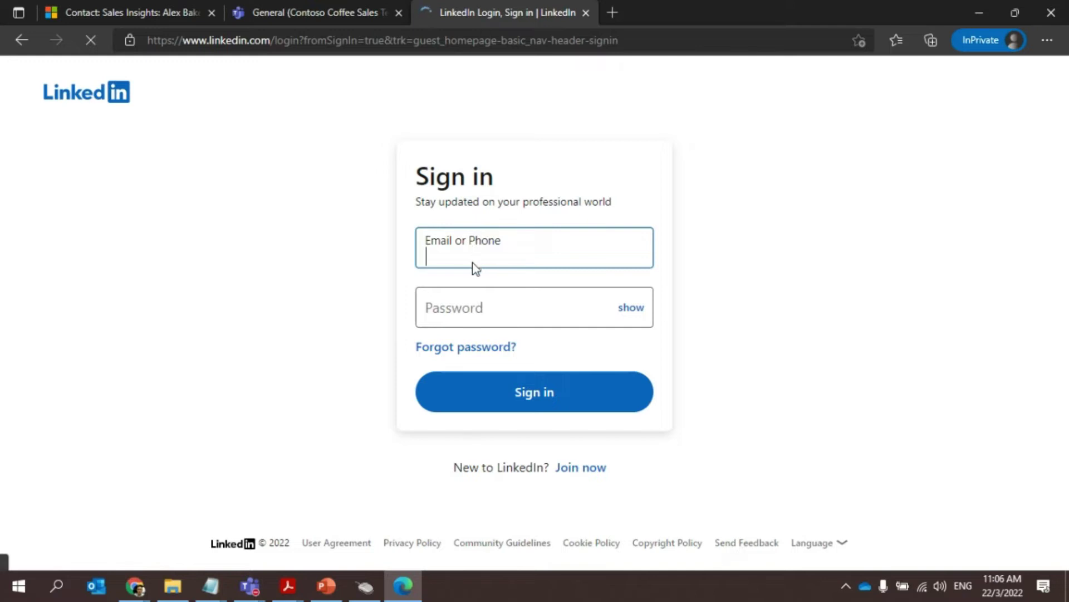
click(449, 249)
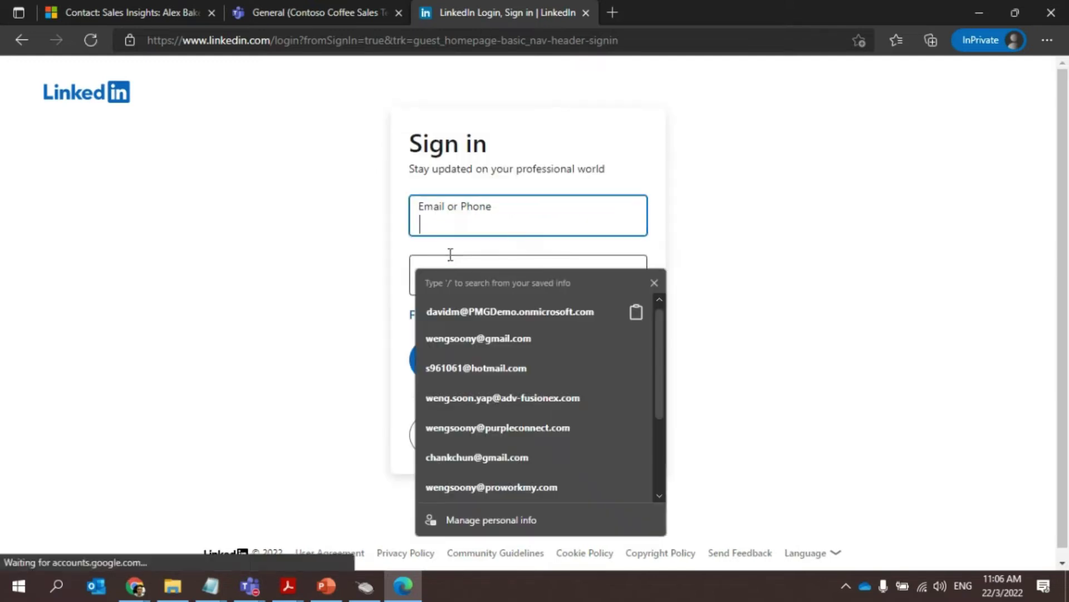
key(ctrl+v)
drag(489, 225, 370, 234)
Step: Copy the Teams sales person's password from cs.txt into the LinkedIn password field and sign in
key(alt+Tab)
drag(97, 291, 212, 296)
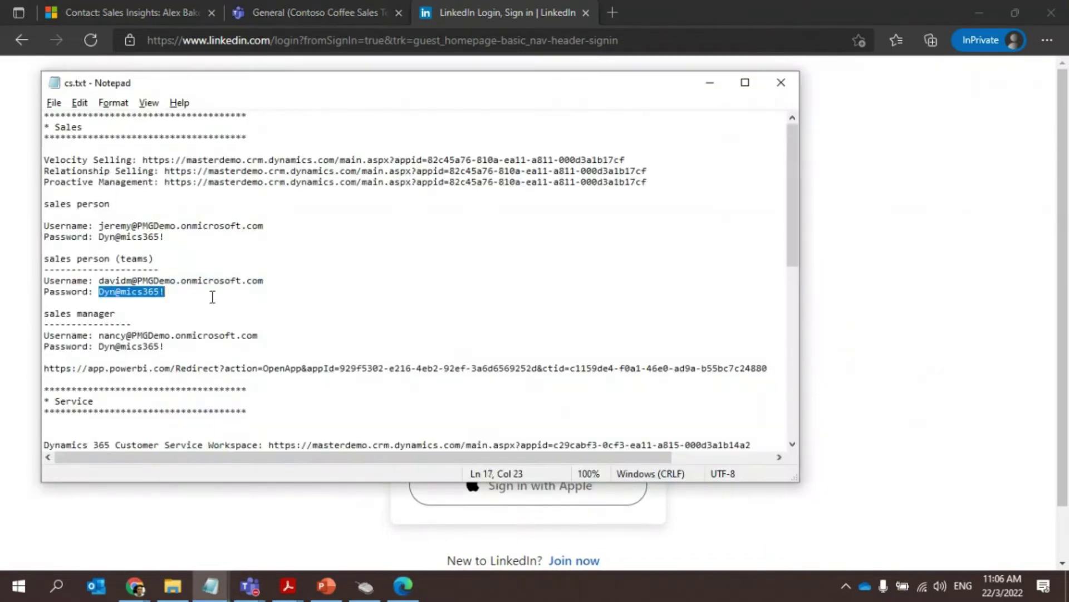
click(864, 308)
click(529, 282)
key(ctrl+v)
click(461, 357)
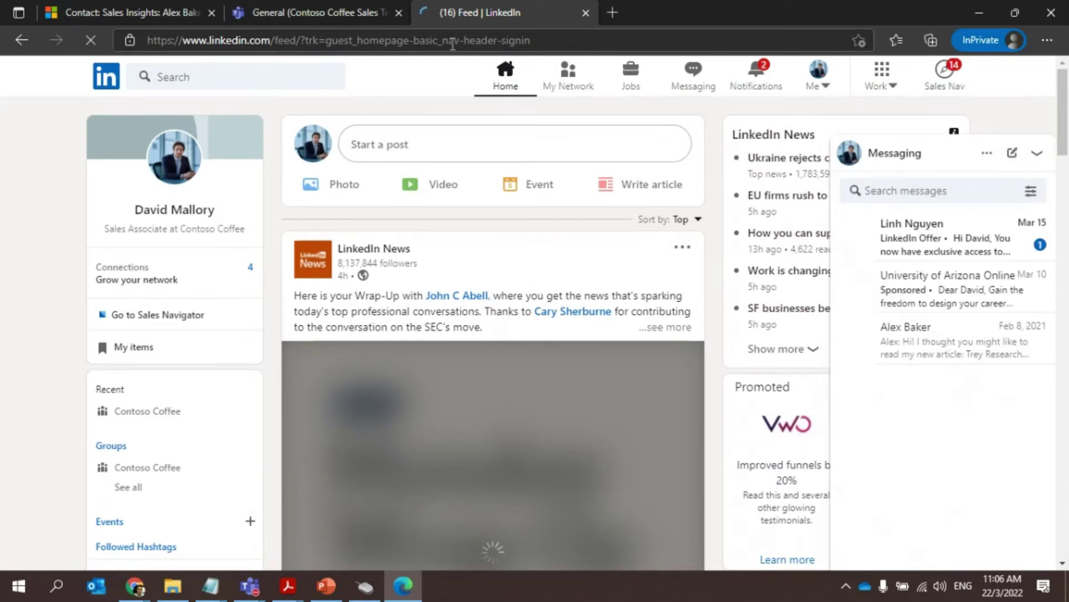
Step: Switch to the Dynamics 365 contact record and try reloading the page to restore its blocked section
click(133, 14)
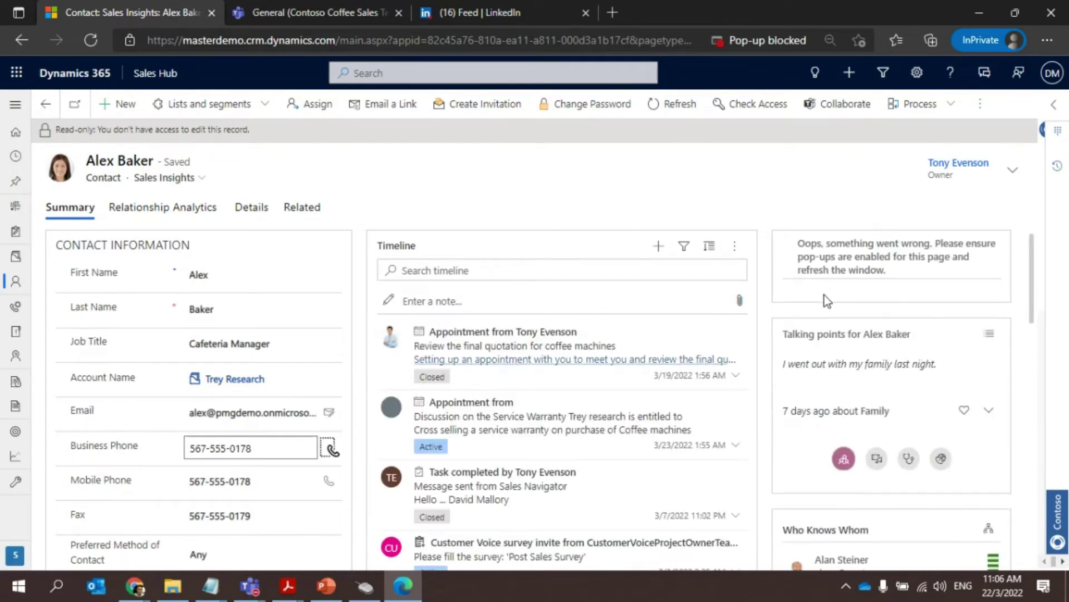
click(91, 40)
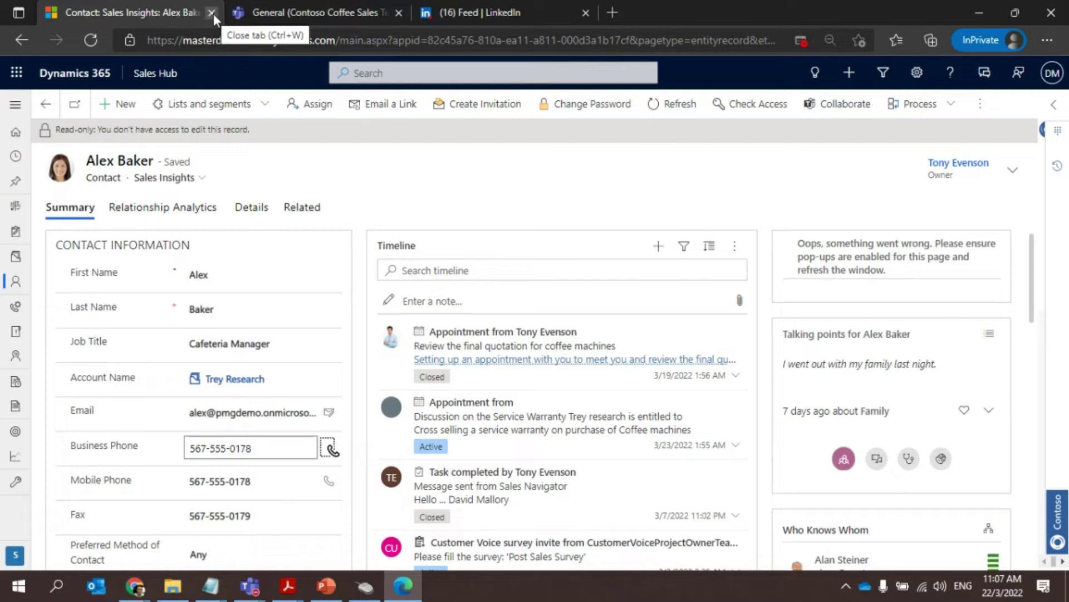
click(300, 19)
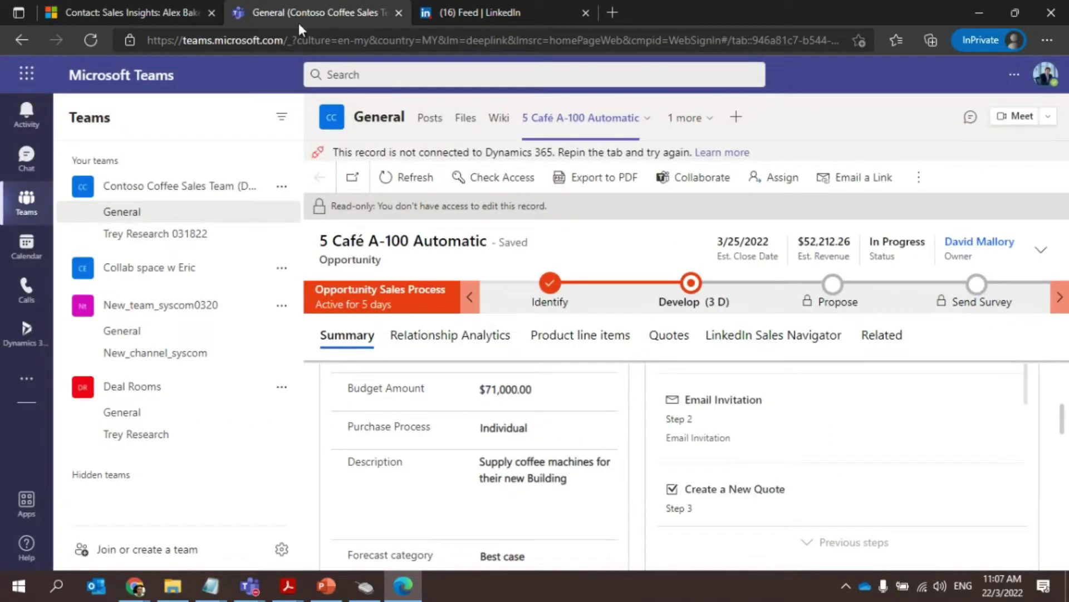
click(166, 17)
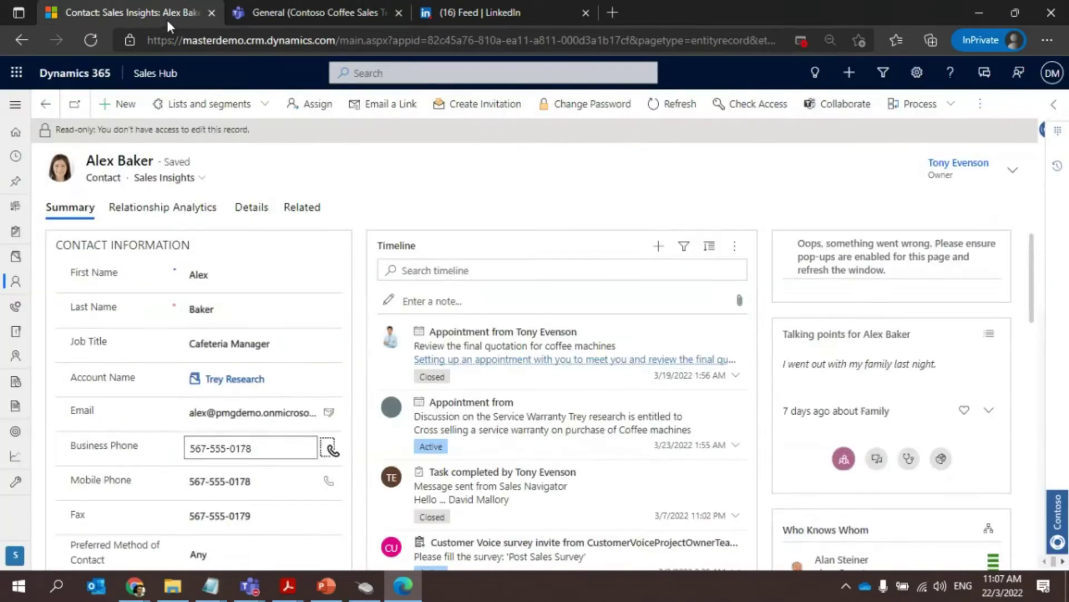
Step: Close the Dynamics 365 contact tab, open a new one and copy the Relationship Selling URL from cs.txt
click(211, 14)
click(425, 12)
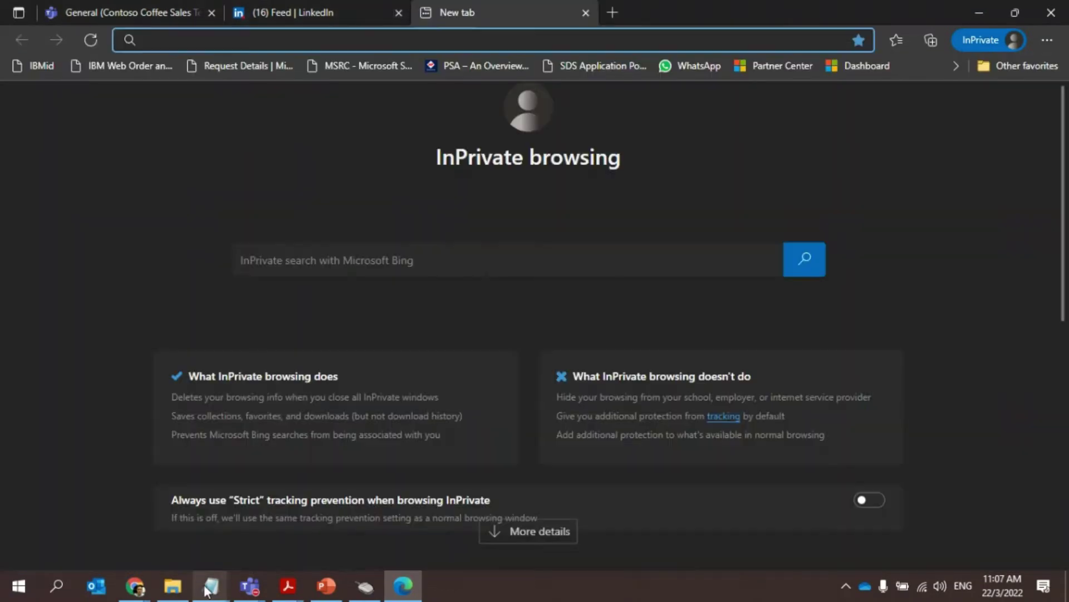
mouse_move(211, 585)
click(161, 530)
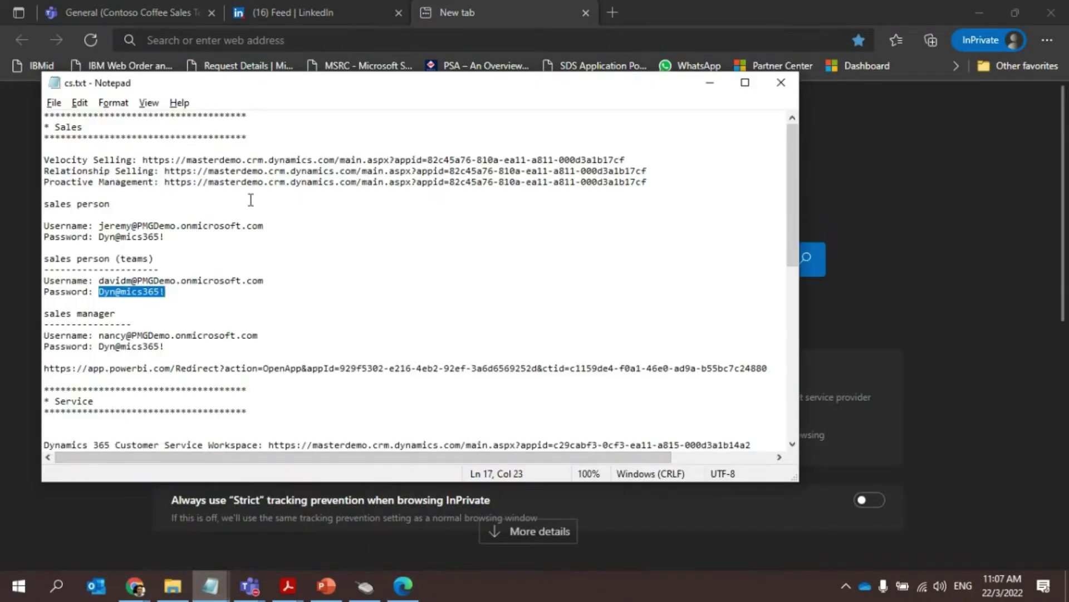
double_click(168, 160)
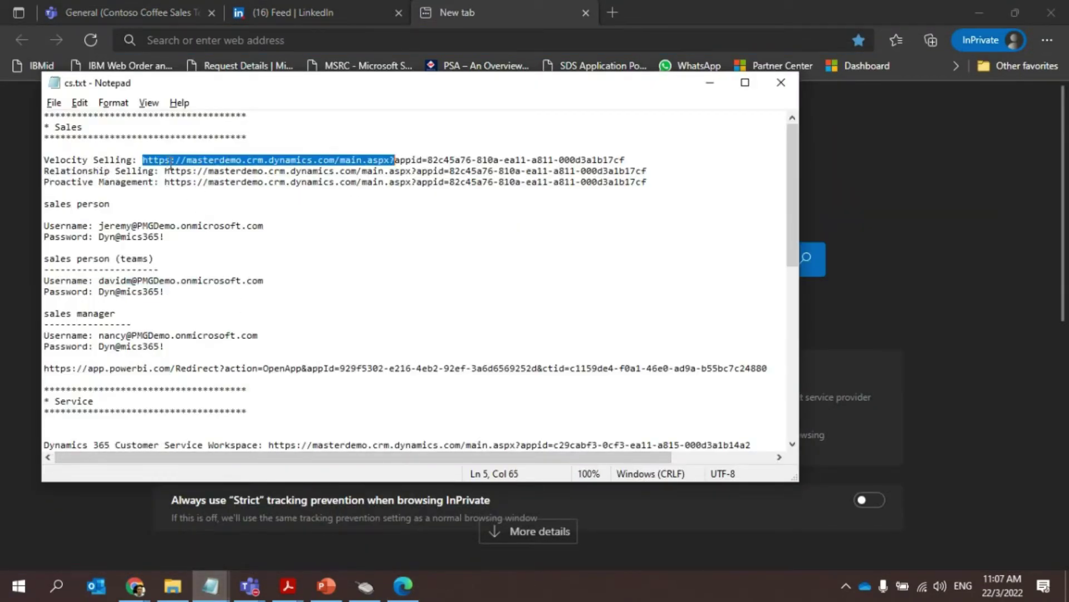
double_click(185, 171)
shift+click(655, 168)
key(ctrl+c)
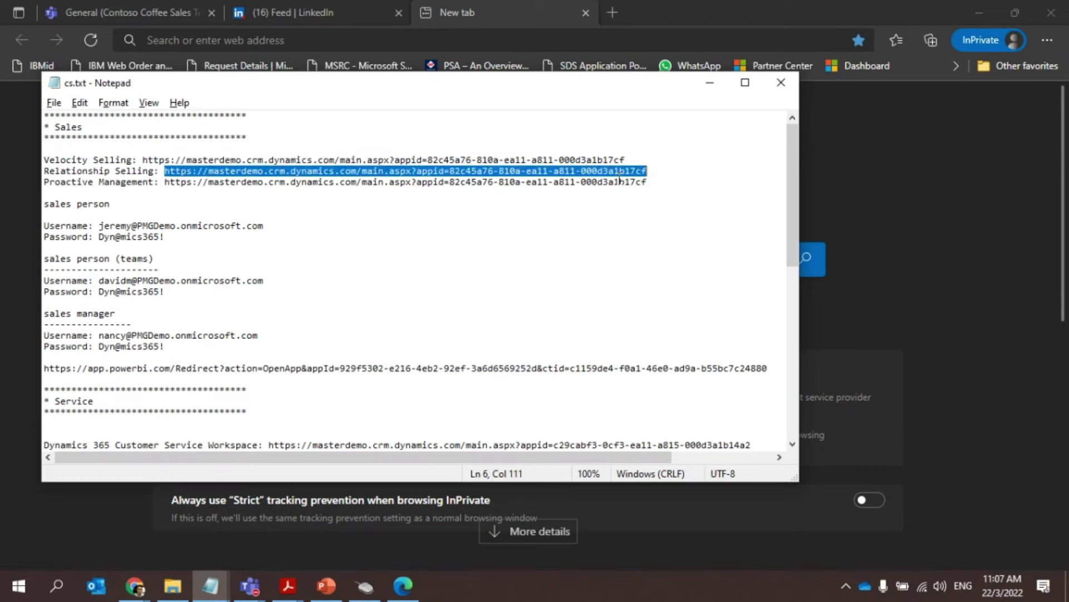
Step: Load the copied Relationship Selling URL in the new browser tab to reopen the Dynamics 365 Sales Hub
click(528, 13)
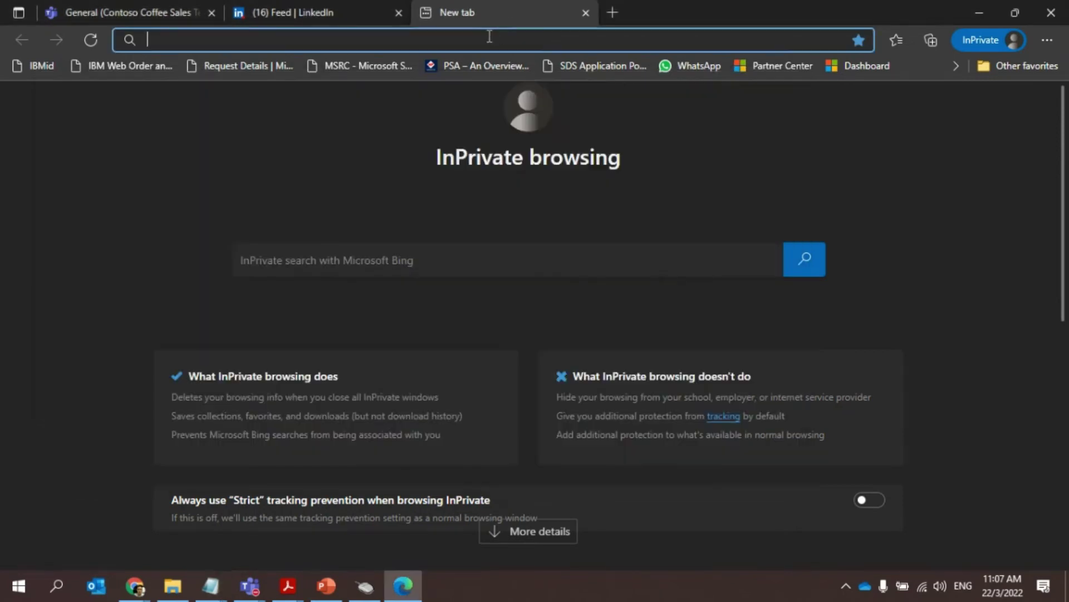
key(ctrl+v)
key(Return)
key(alt+Tab)
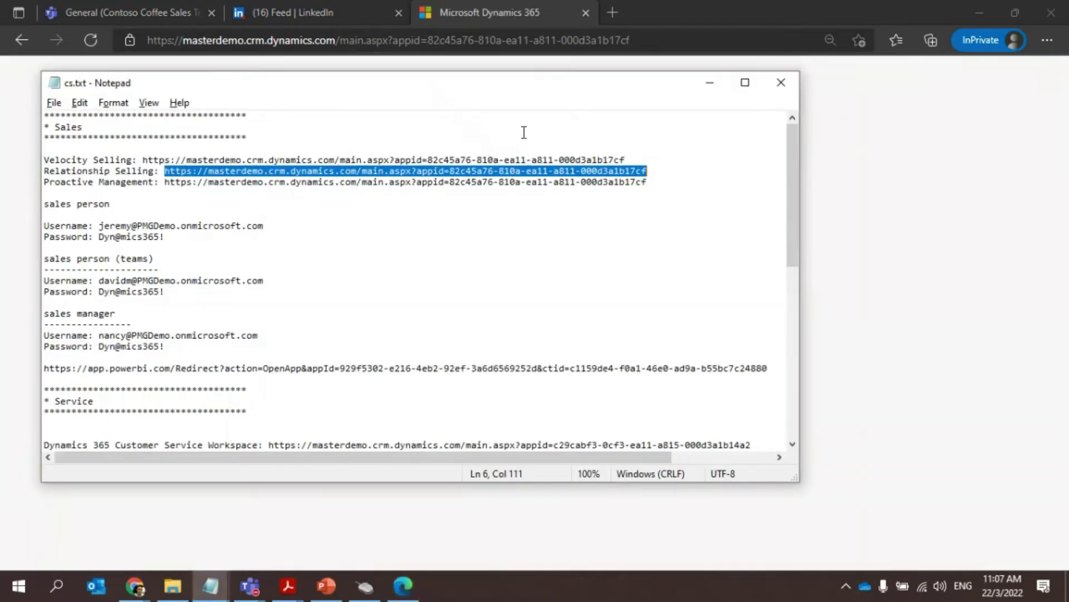
double_click(129, 280)
click(674, 14)
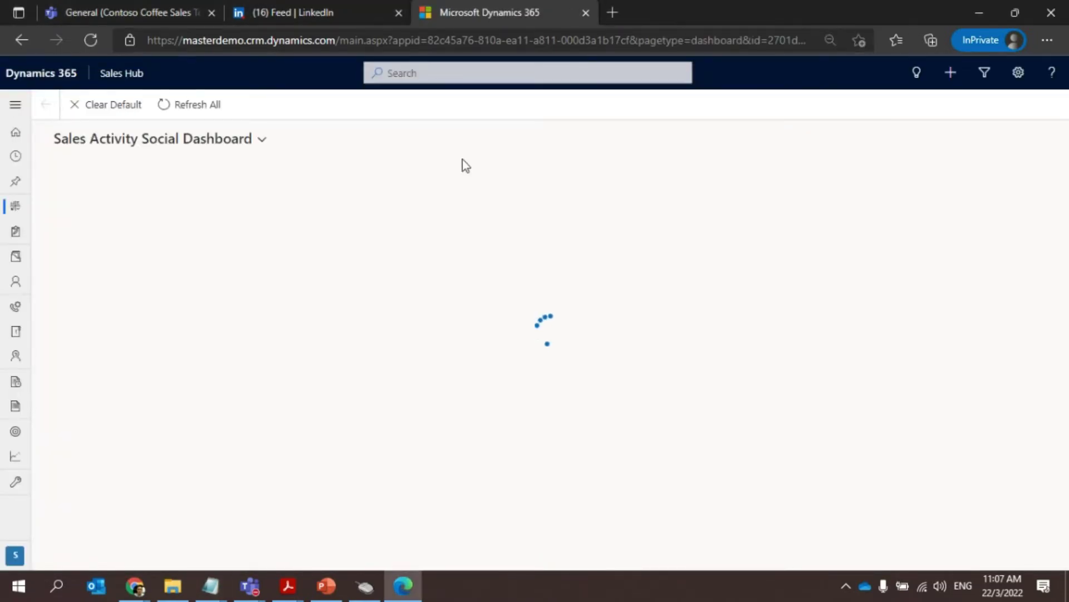
Step: Open the 5 Café A-100 Automatic record from the list of open opportunities
click(14, 107)
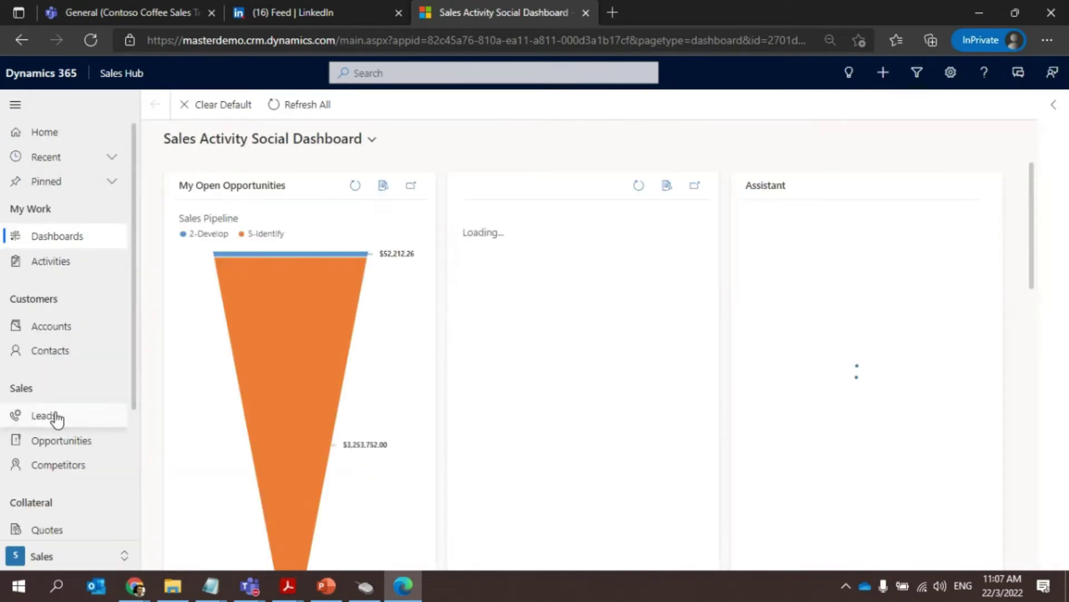
click(50, 351)
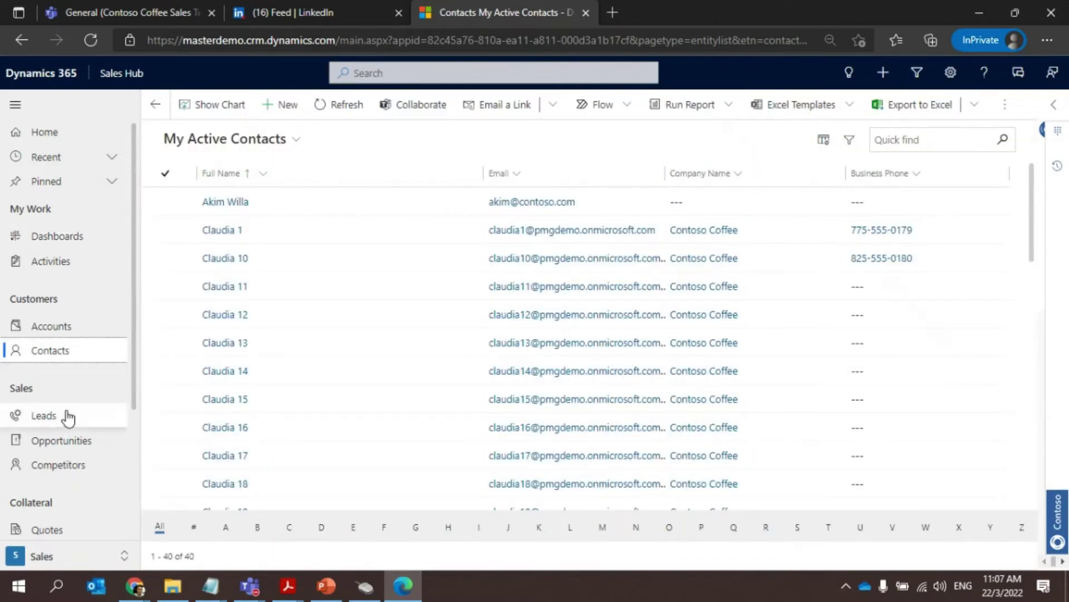
click(64, 441)
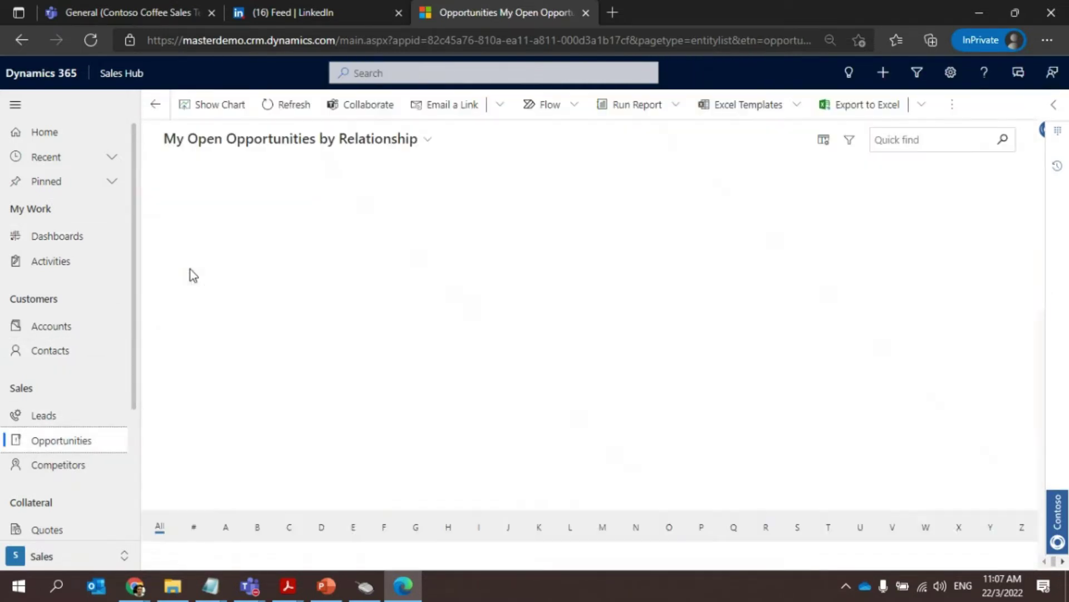
click(211, 230)
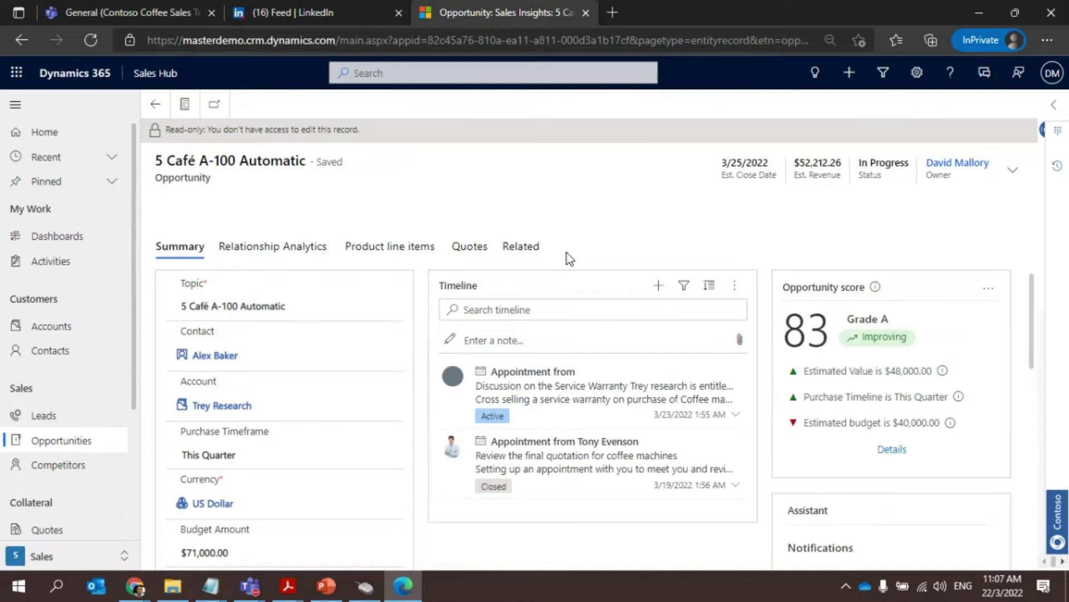
Step: Look over the opportunity's summary and open the contact record linked to it
scroll(833, 437, down, 2)
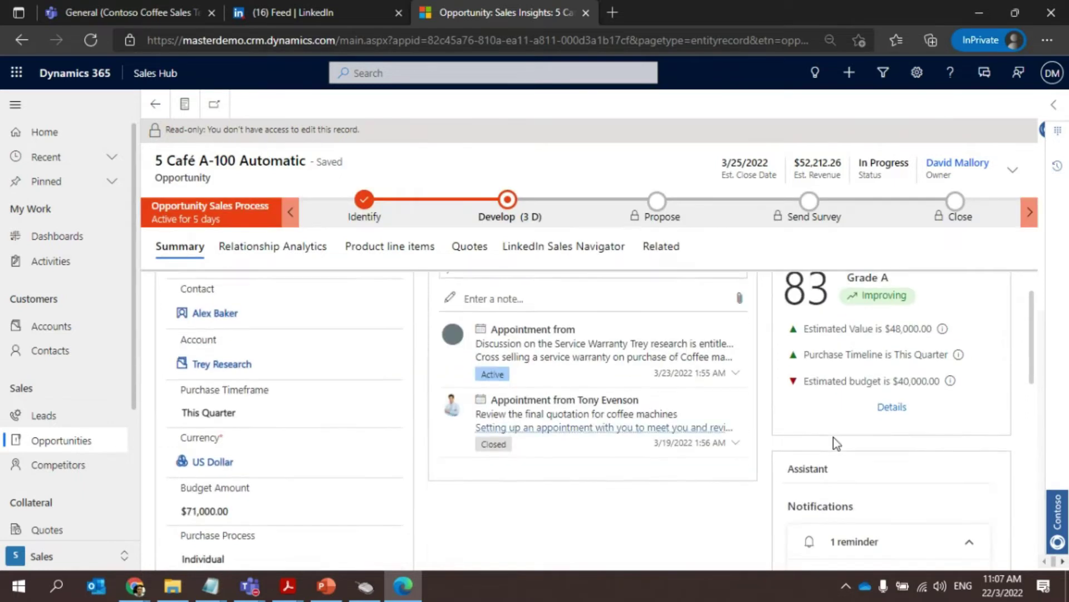
scroll(189, 449, up, 2)
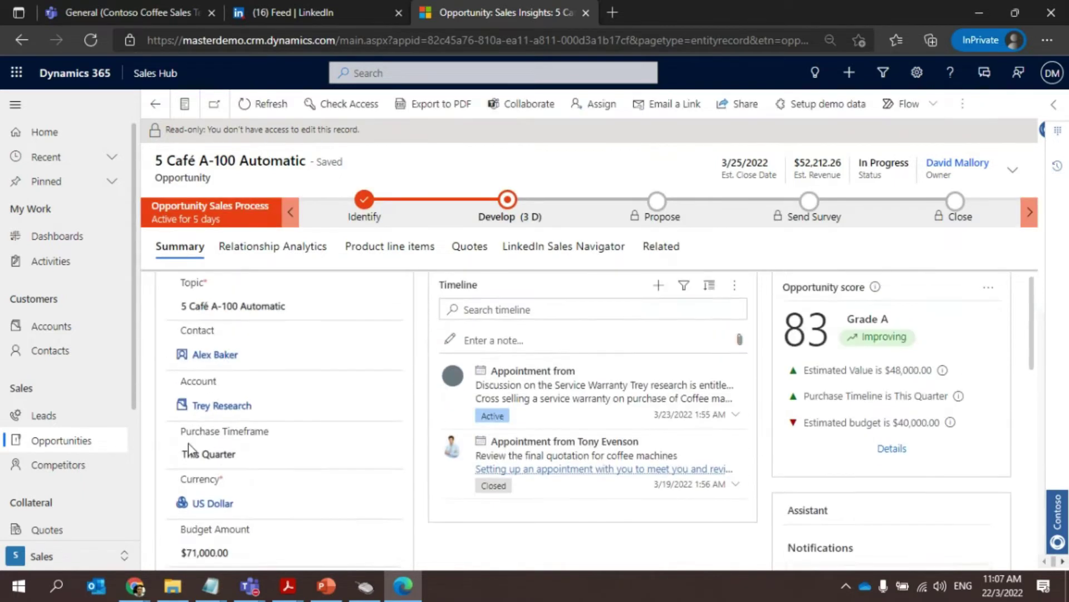
click(225, 362)
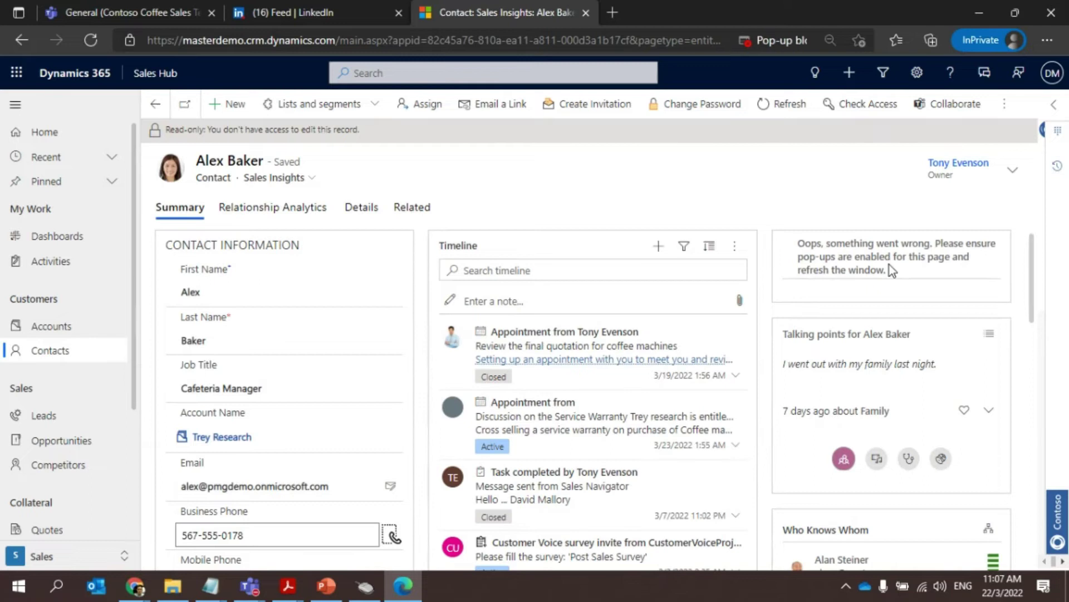
scroll(873, 287, down, 1)
scroll(872, 283, up, 1)
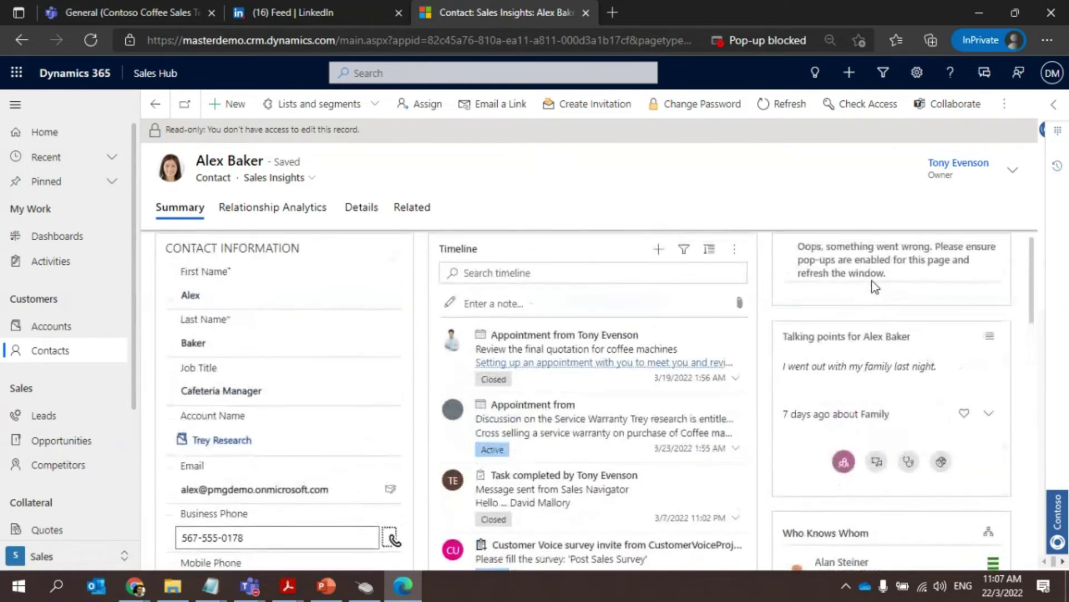
Step: Check the contact's Details and Related sections, and return to the Summary
click(366, 215)
click(421, 215)
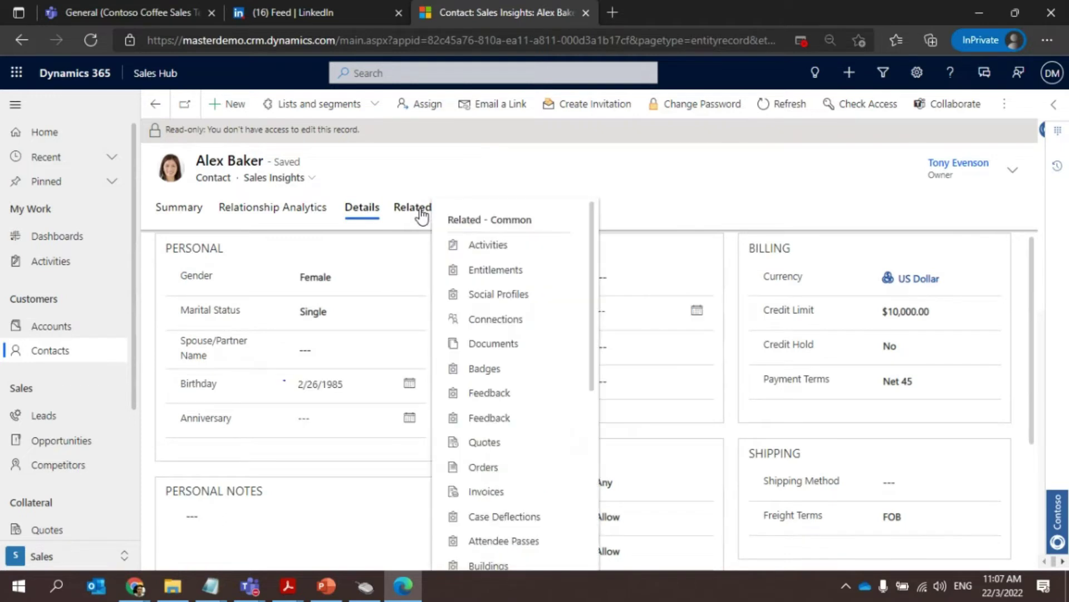
click(185, 216)
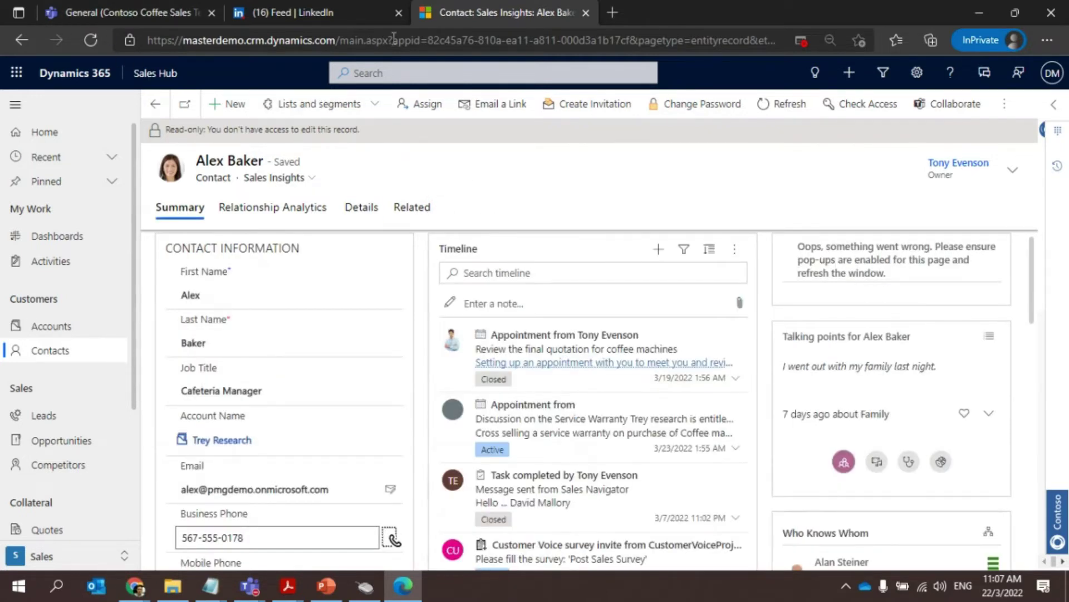
Step: Examine the contact's Summary, including the timeline and talking points, and highlight the Who Knows Whom heading
scroll(807, 275, down, 5)
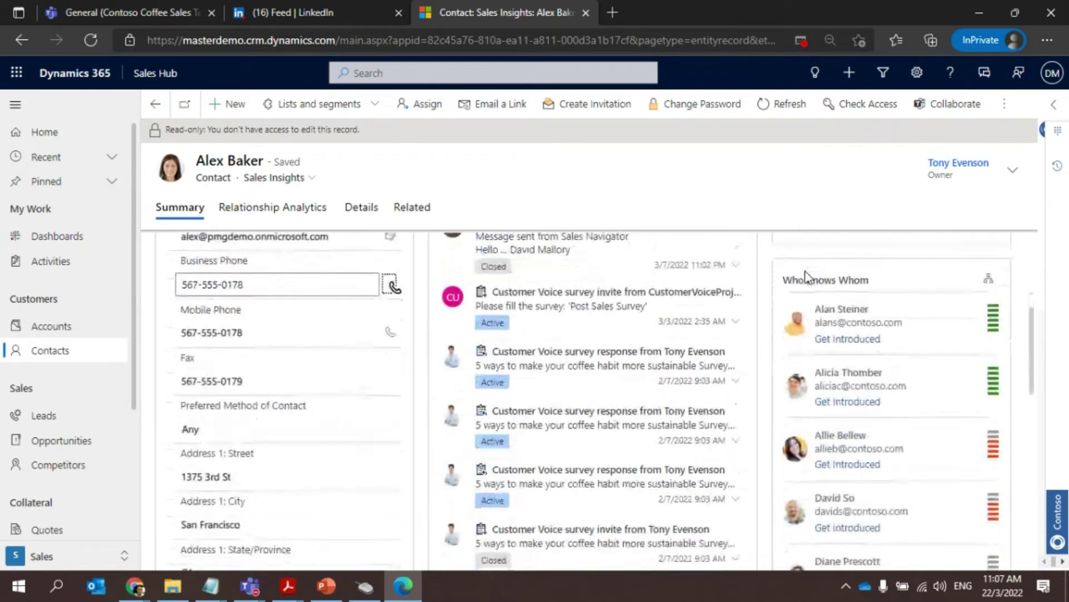
scroll(806, 272, up, 5)
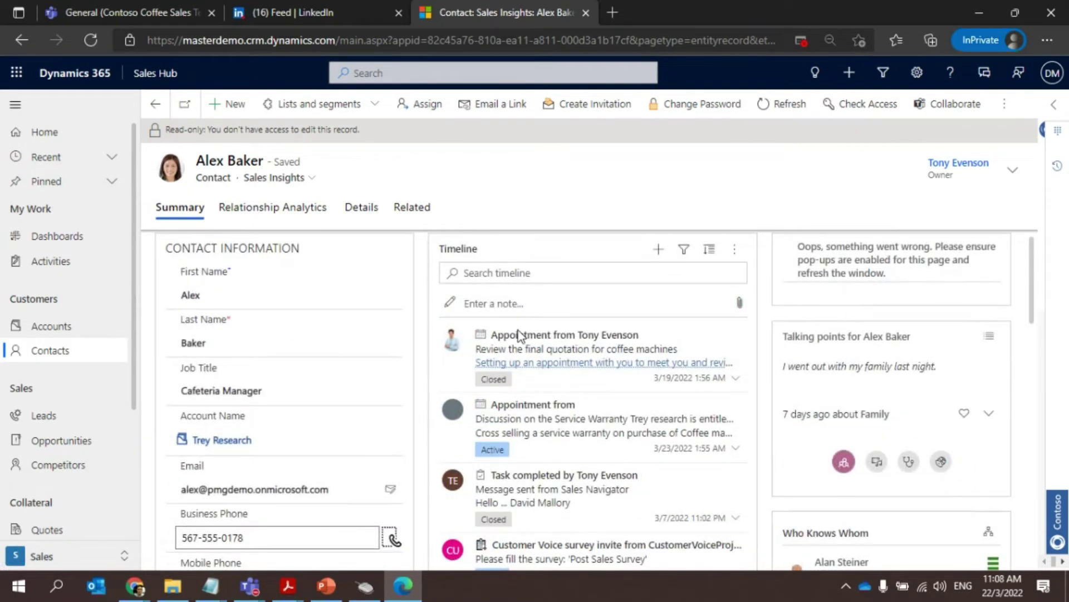
mouse_move(144, 595)
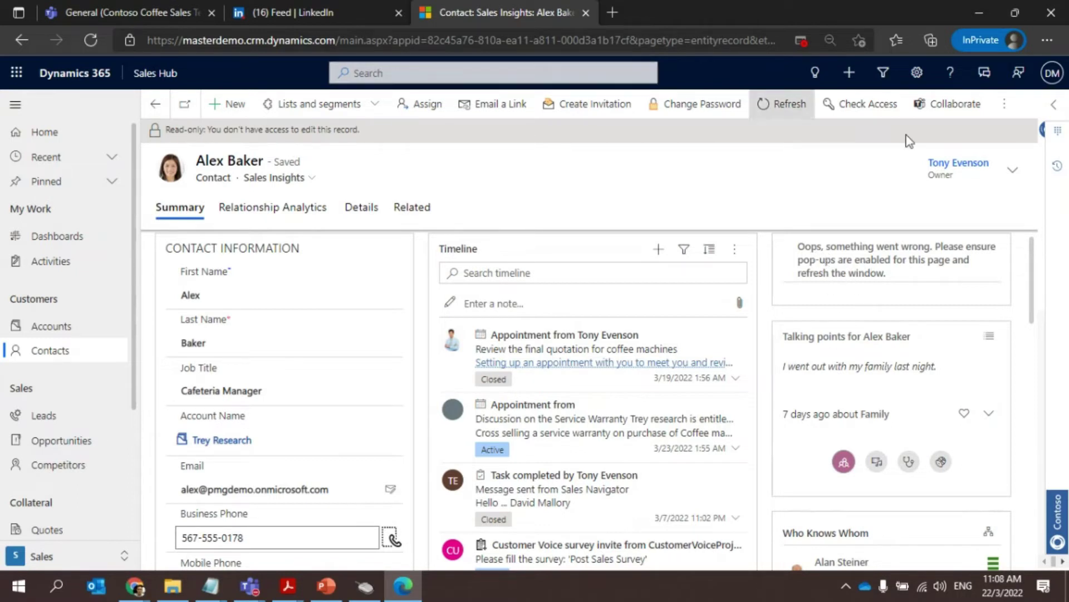
scroll(855, 303, down, 2)
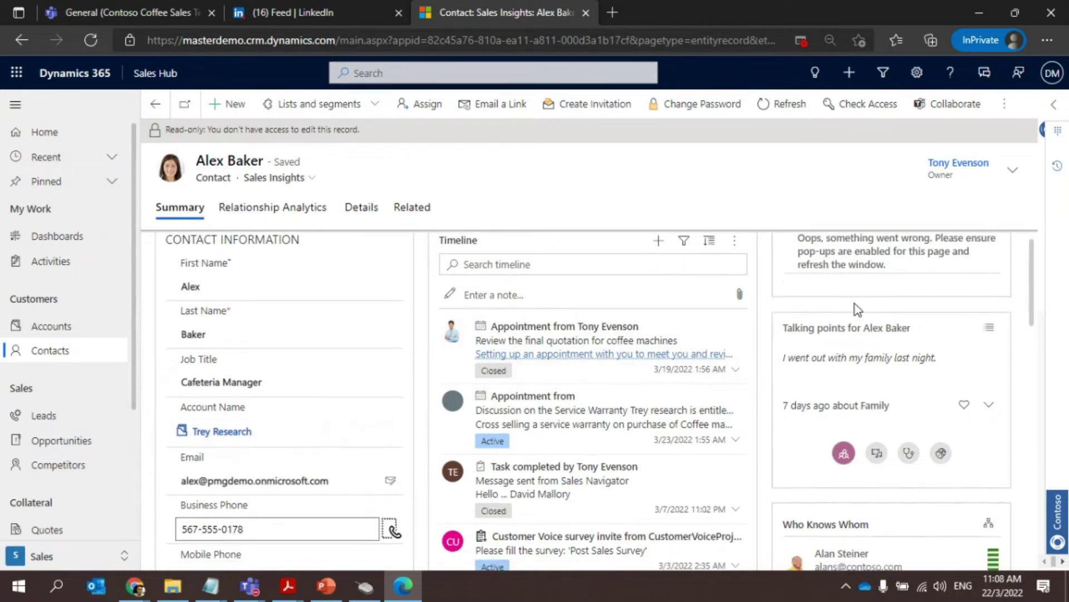
scroll(861, 287, down, 2)
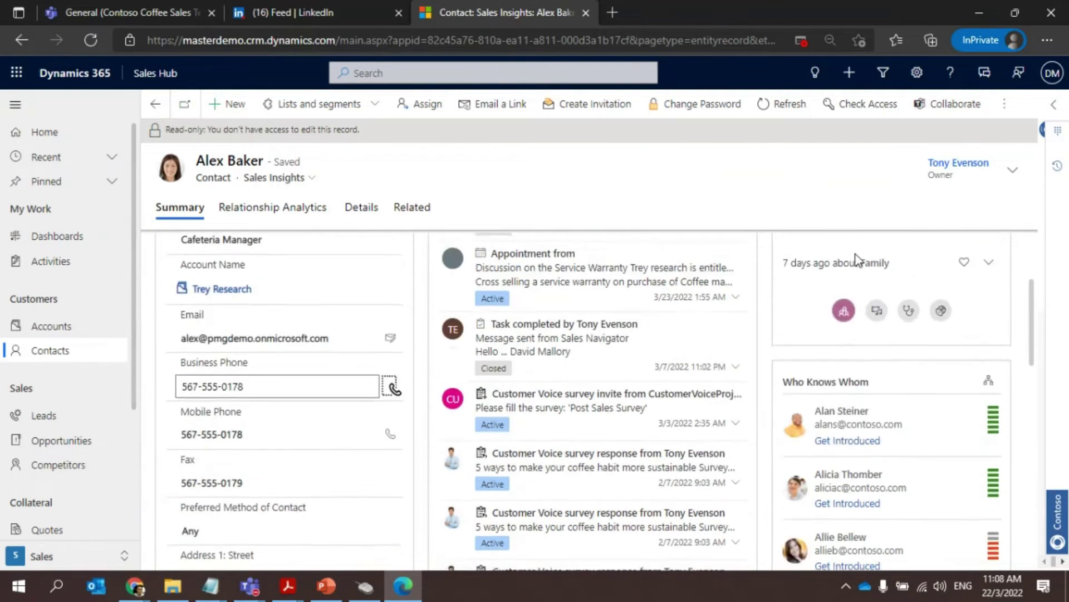
scroll(887, 316, up, 1)
scroll(886, 366, down, 2)
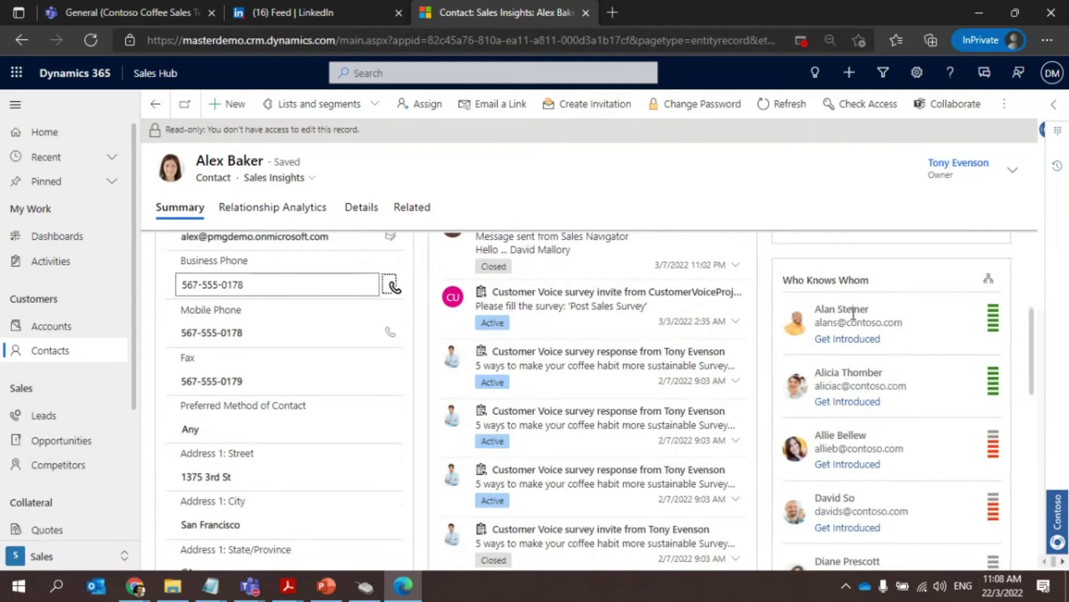
drag(784, 280, 892, 291)
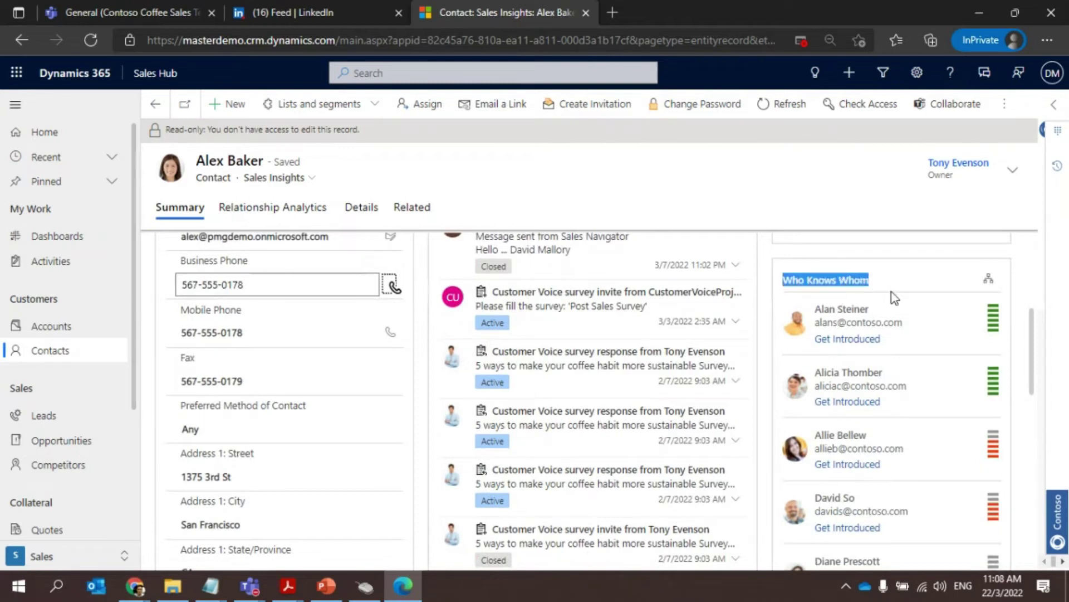
Step: Review the draft introduction request to the first colleague listed under Who Knows Whom, and close it without sending
click(909, 279)
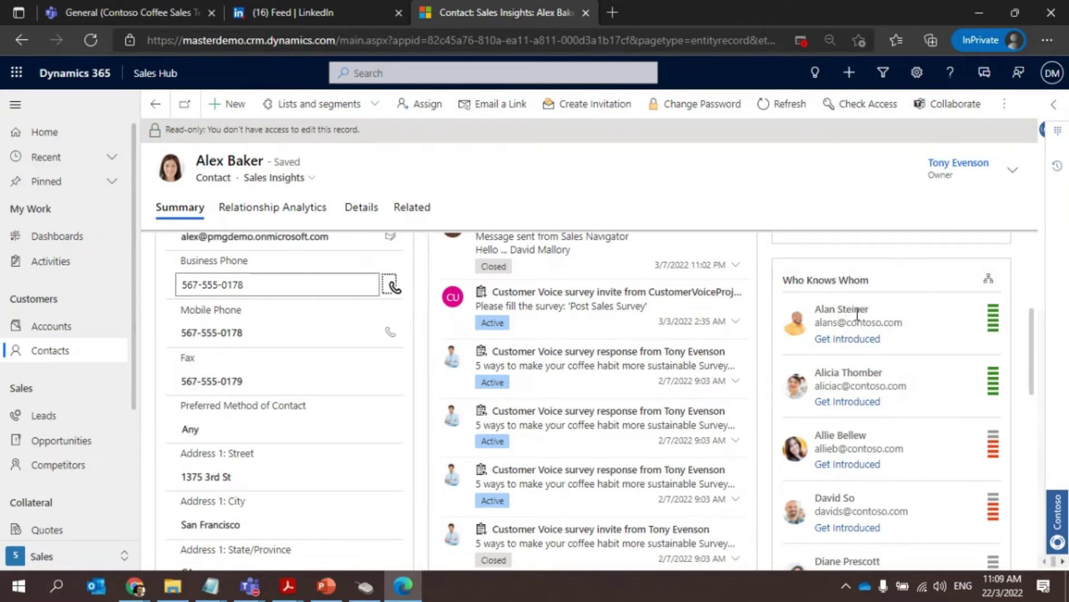
click(849, 338)
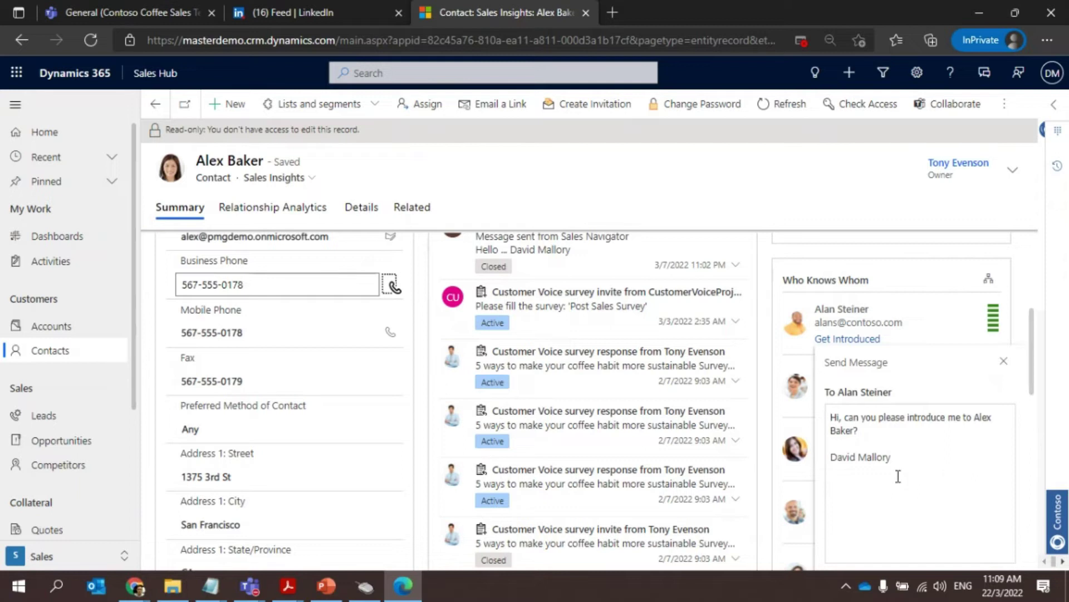
drag(905, 485, 836, 408)
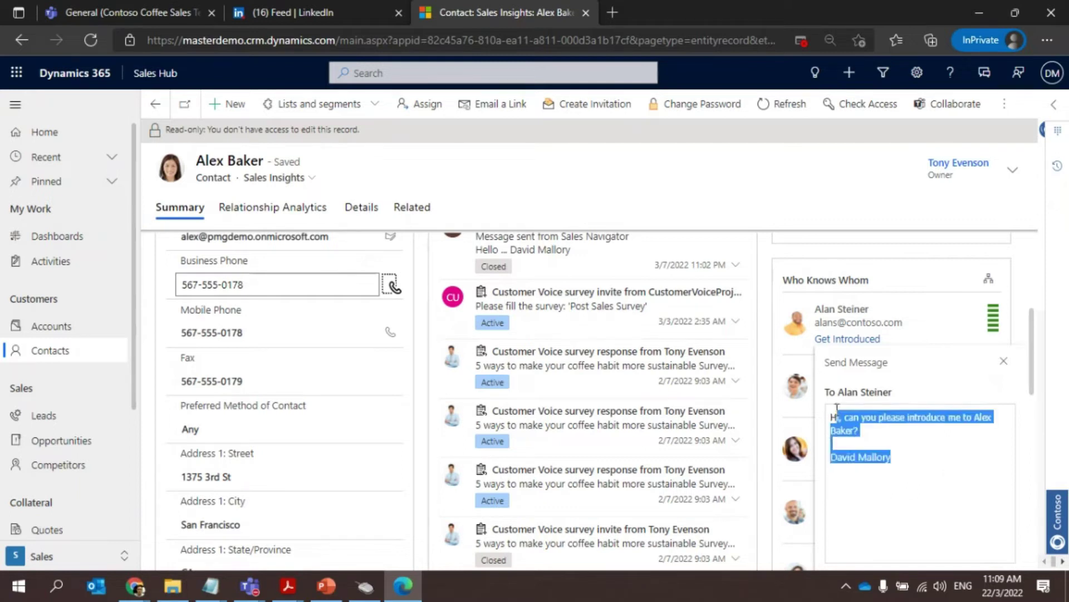
click(1004, 361)
Step: Open the contact's Trey Research account record and display its org chart
scroll(876, 386, up, 2)
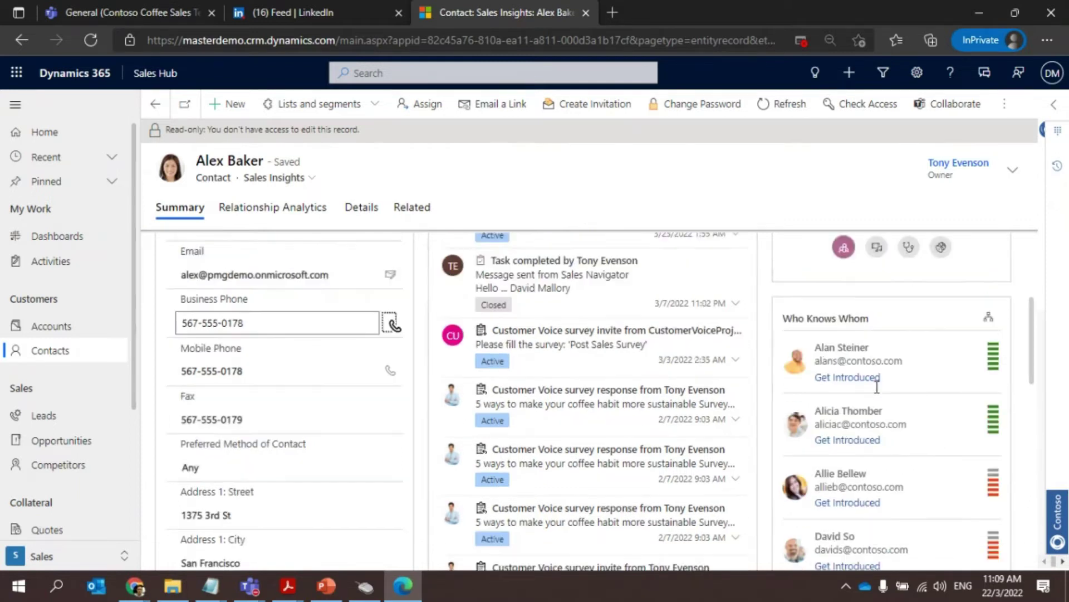
scroll(877, 388, up, 3)
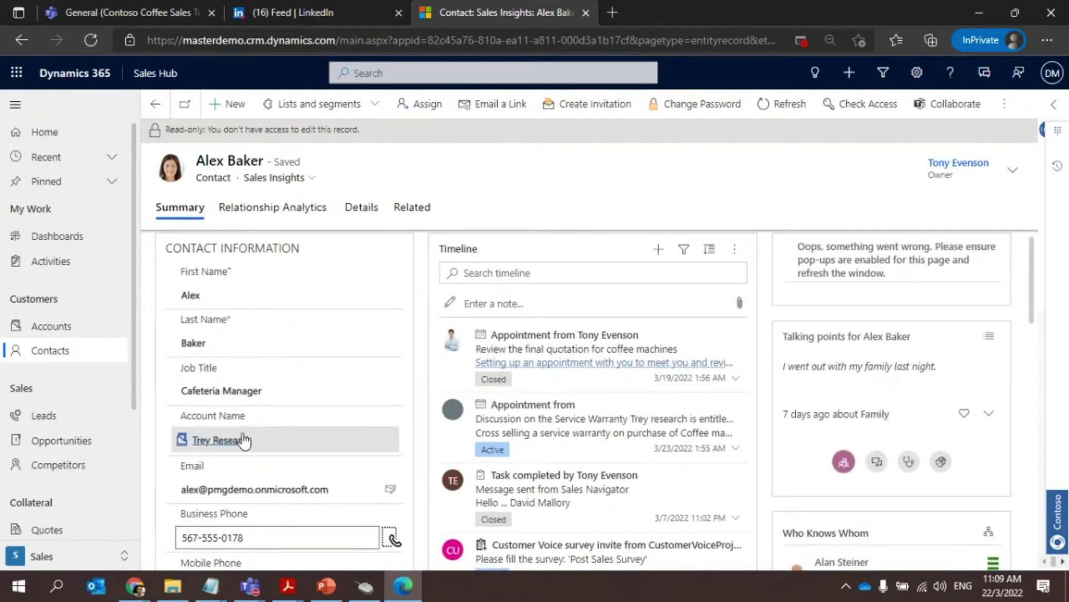
click(241, 444)
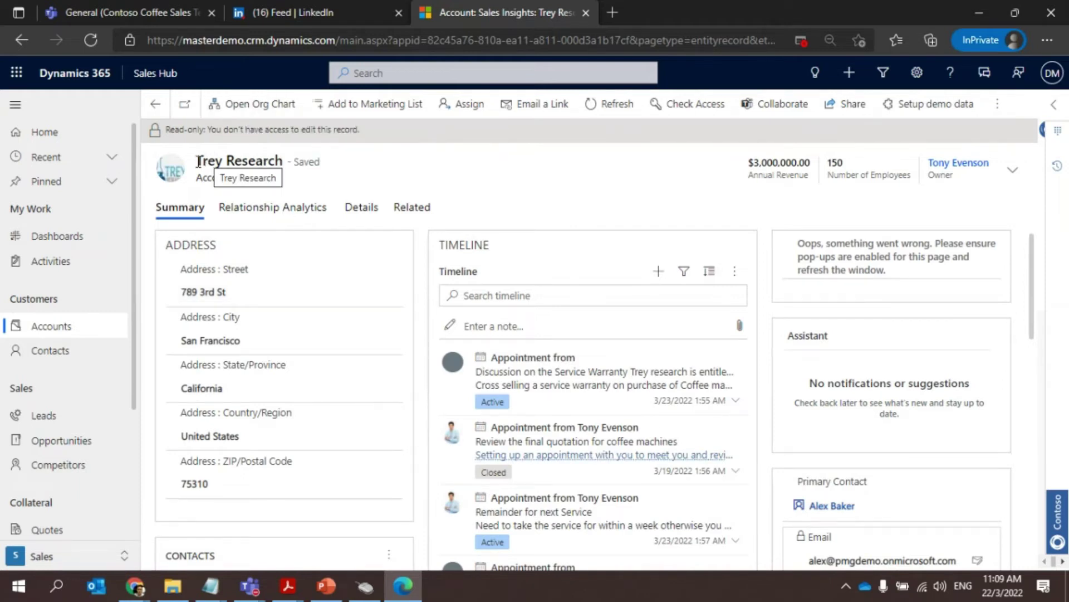
triple_click(218, 157)
click(332, 189)
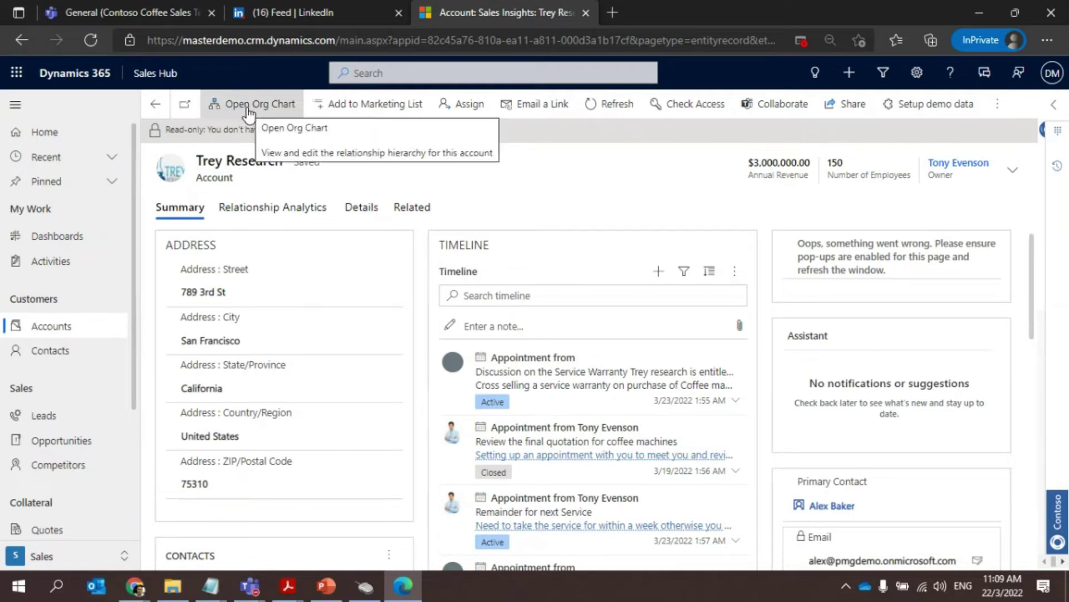
click(267, 108)
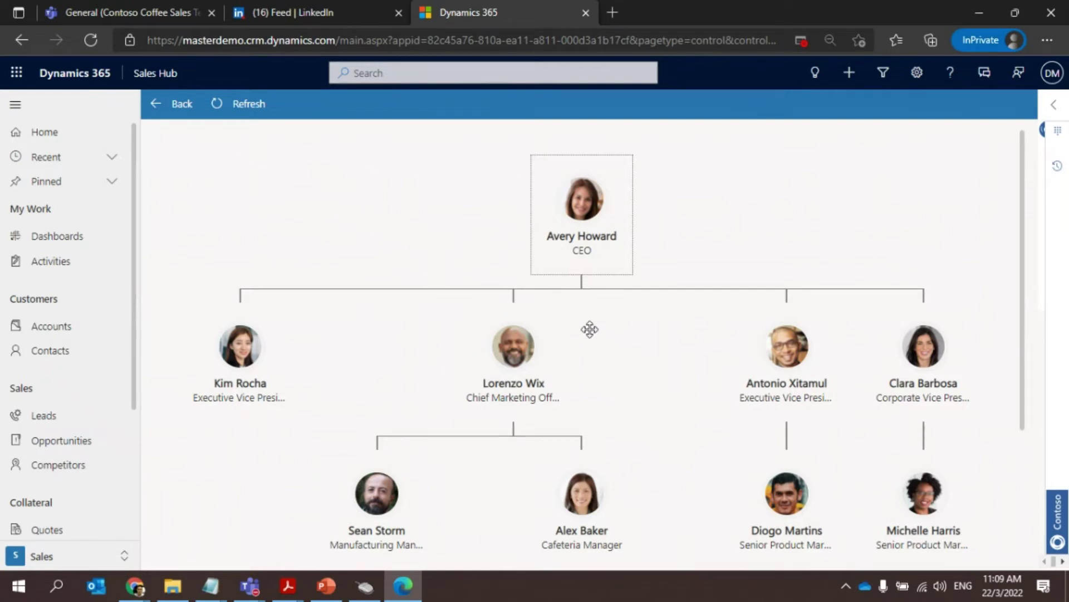
Step: Examine the Trey Research org chart from the CEO down to the Cafeteria Manager's direct reports
mouse_move(612, 258)
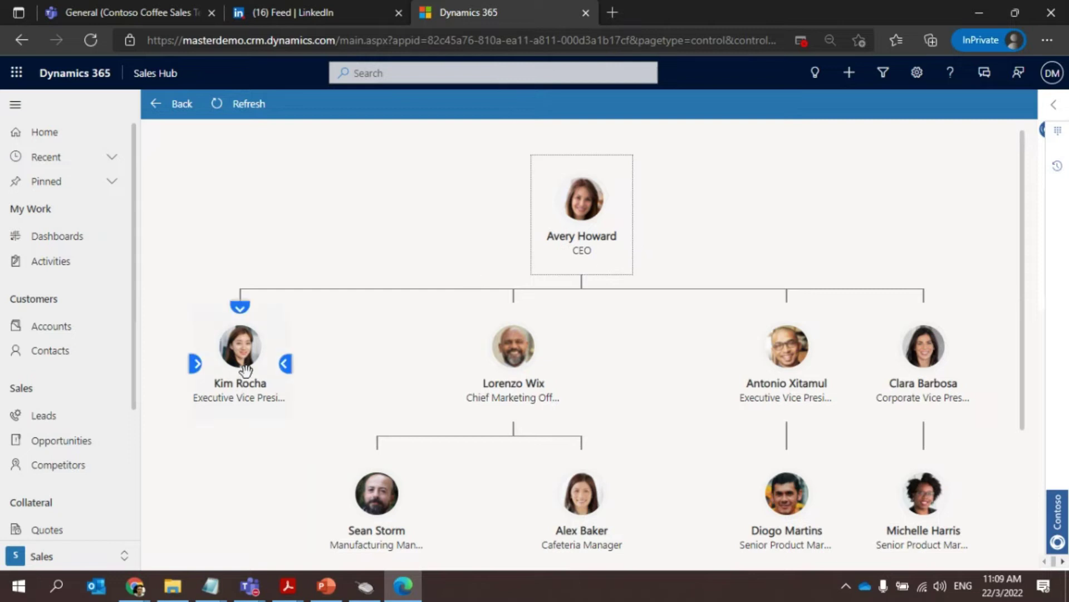
scroll(375, 378, down, 5)
scroll(374, 379, right, 3)
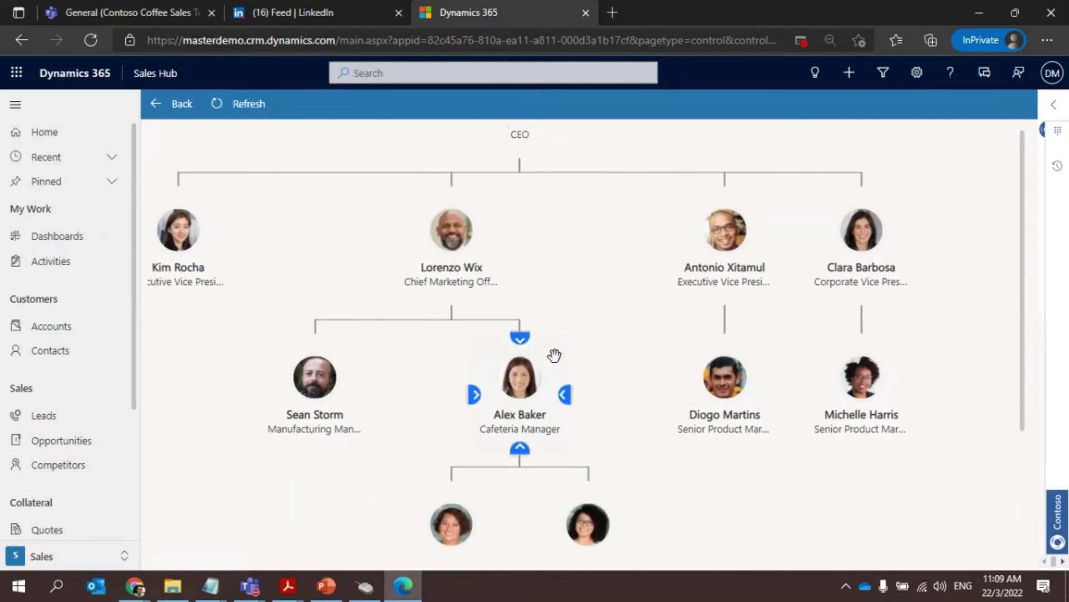
drag(521, 319, 479, 335)
drag(721, 425, 879, 353)
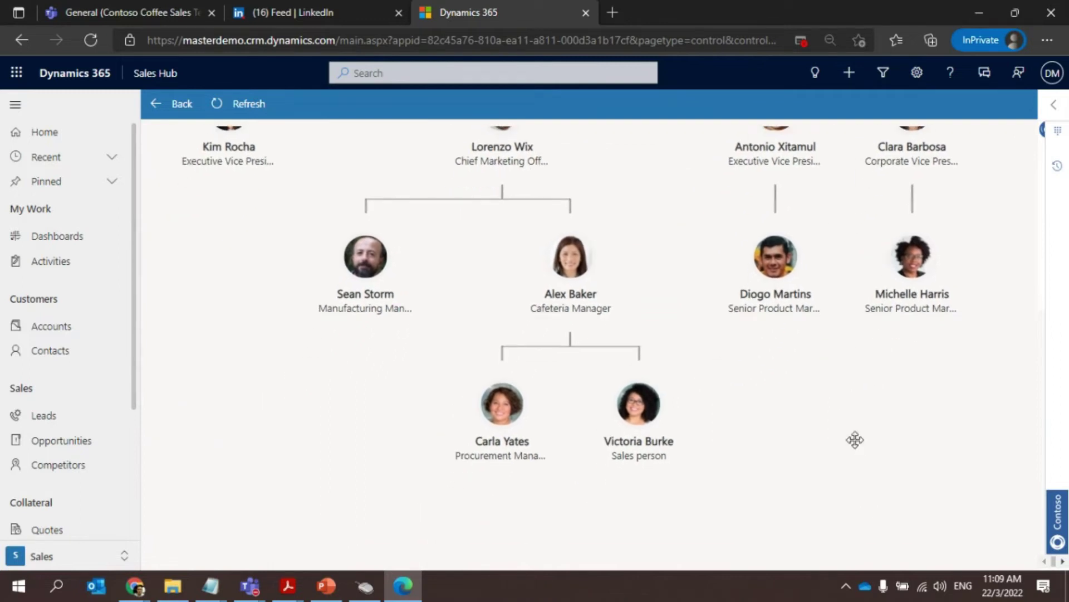
drag(854, 439, 788, 452)
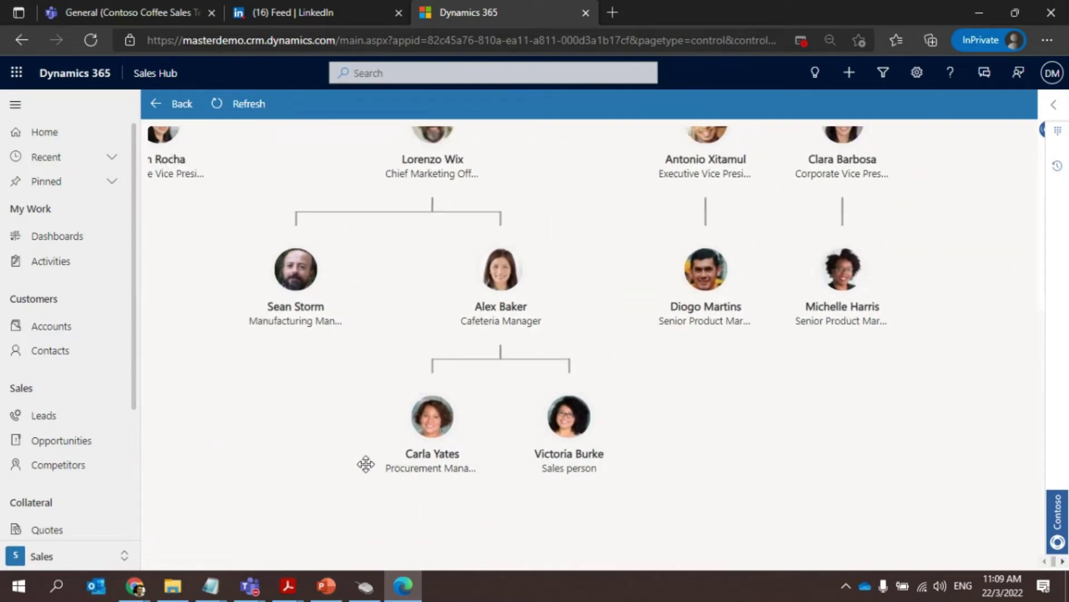
drag(365, 460, 277, 518)
scroll(882, 415, up, 1)
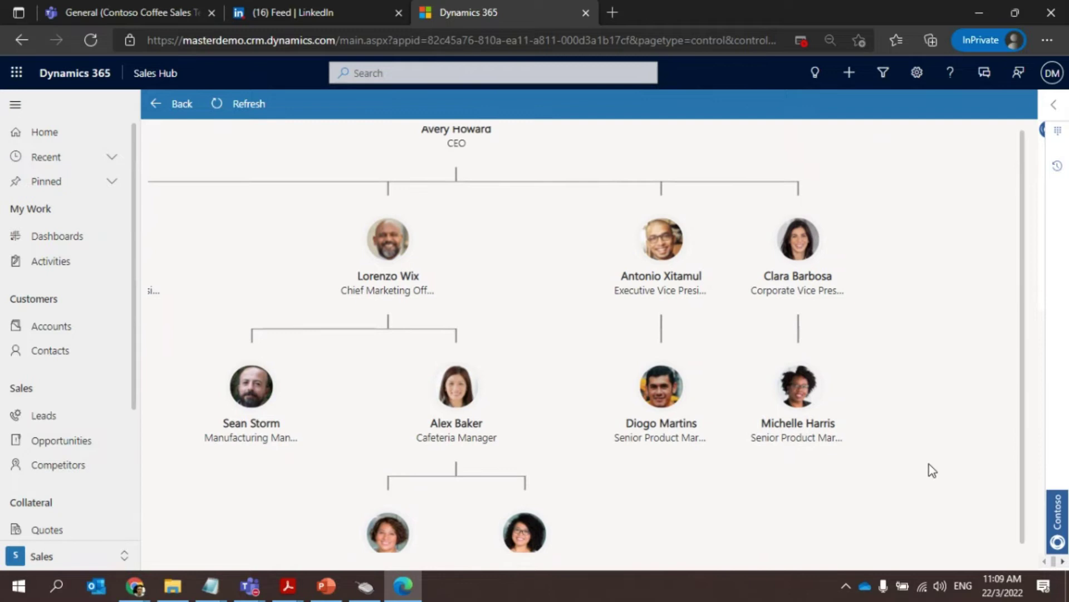
drag(875, 370, 914, 365)
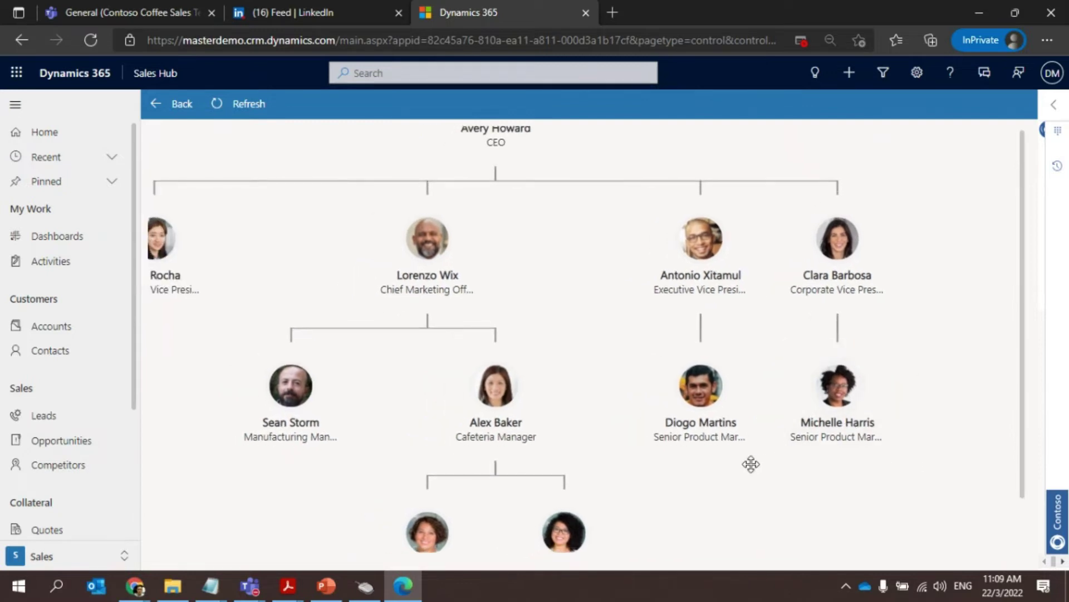
drag(711, 466, 737, 487)
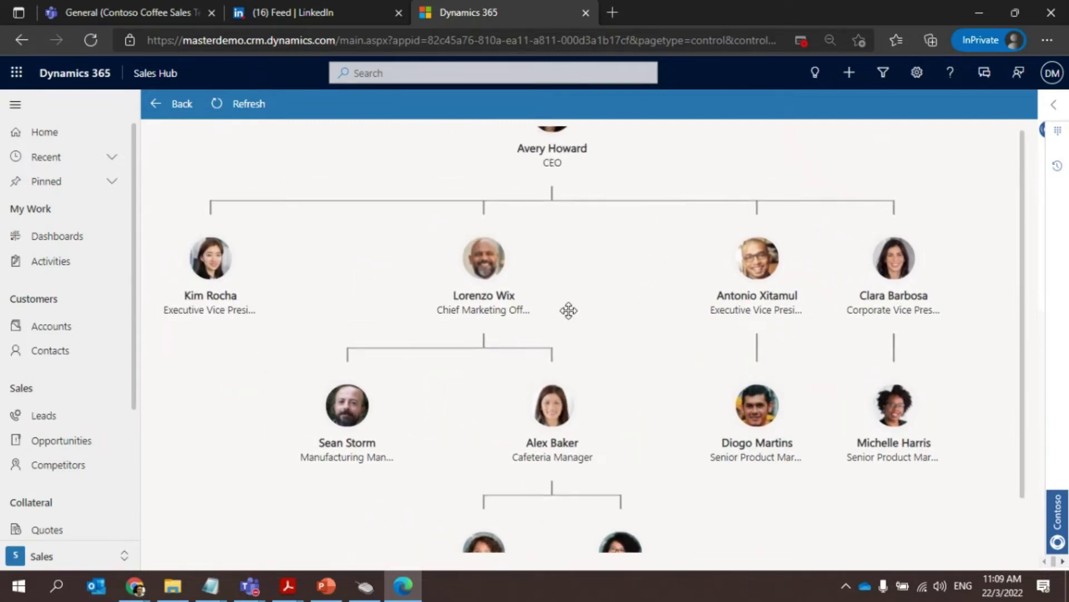
drag(568, 310, 606, 351)
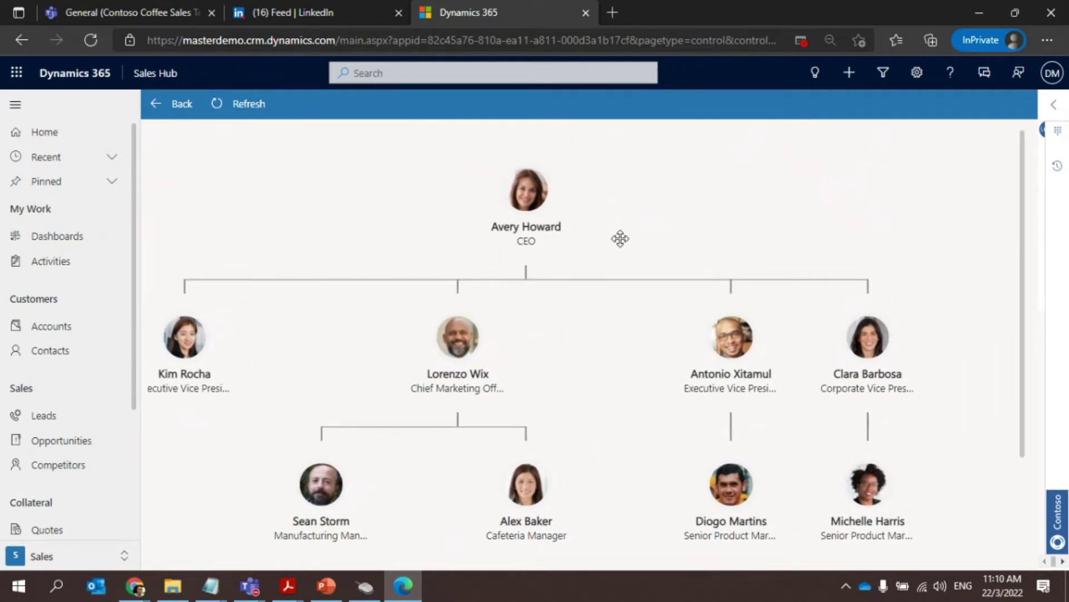
drag(620, 239, 666, 205)
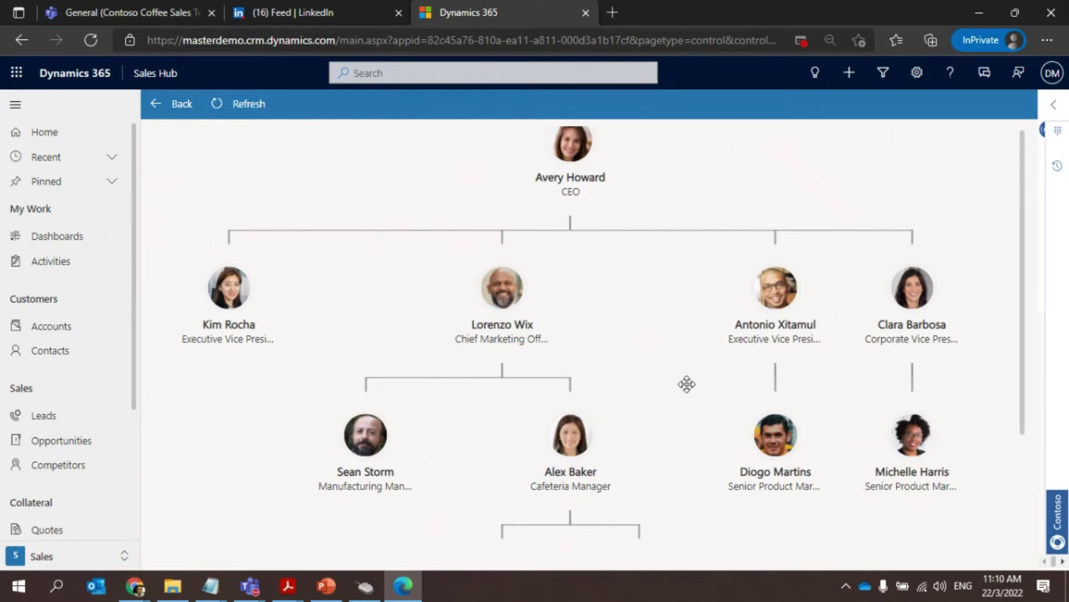
drag(685, 382, 680, 292)
mouse_move(582, 356)
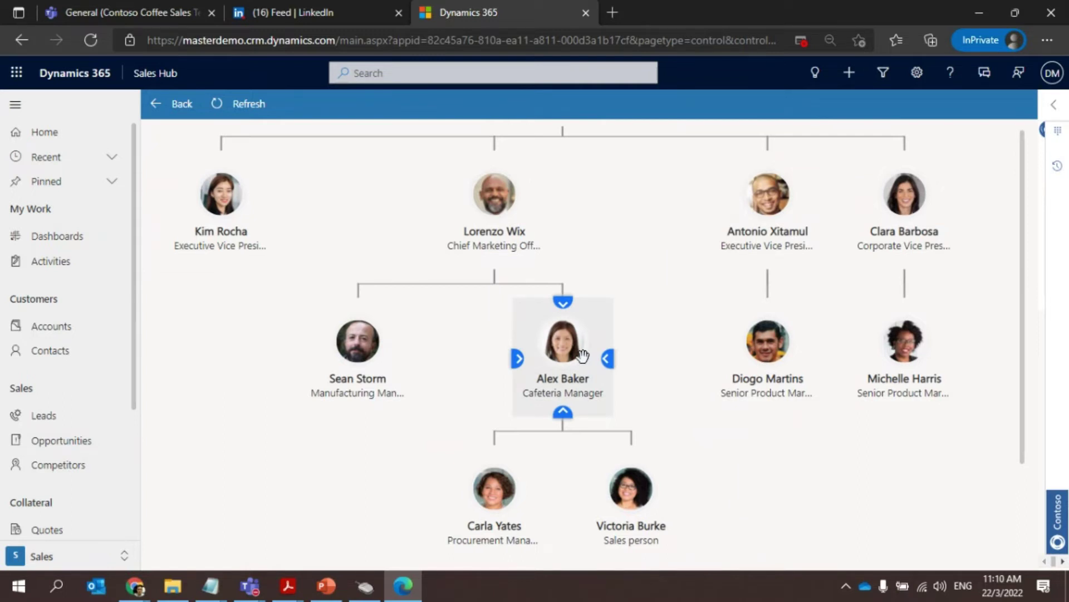
Step: Always allow pop-ups and redirects from masterdemo.crm.dynamics.com in the browser
click(801, 41)
click(661, 134)
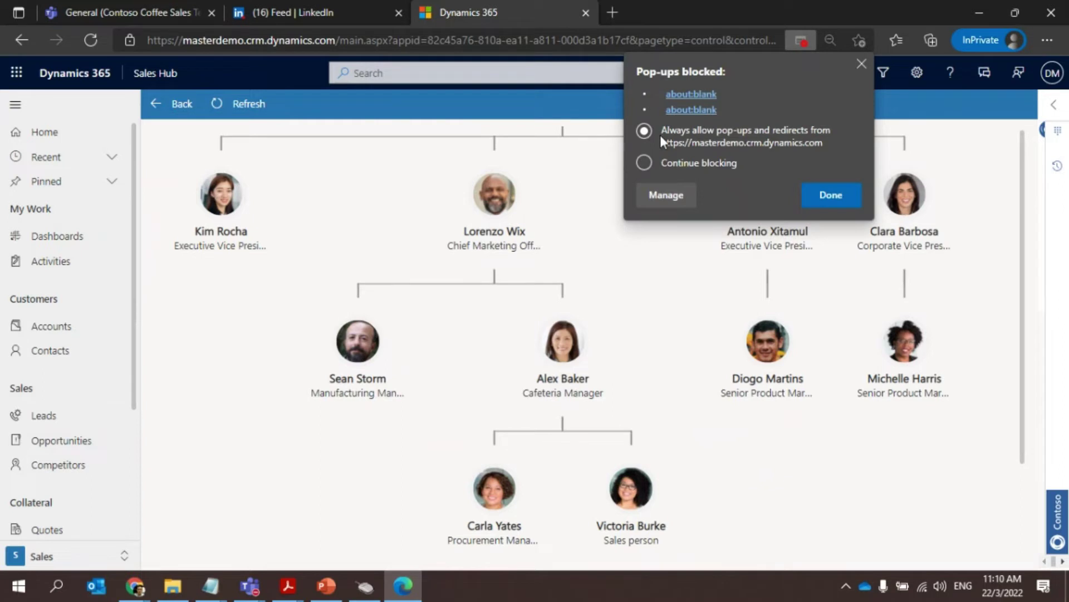
click(828, 195)
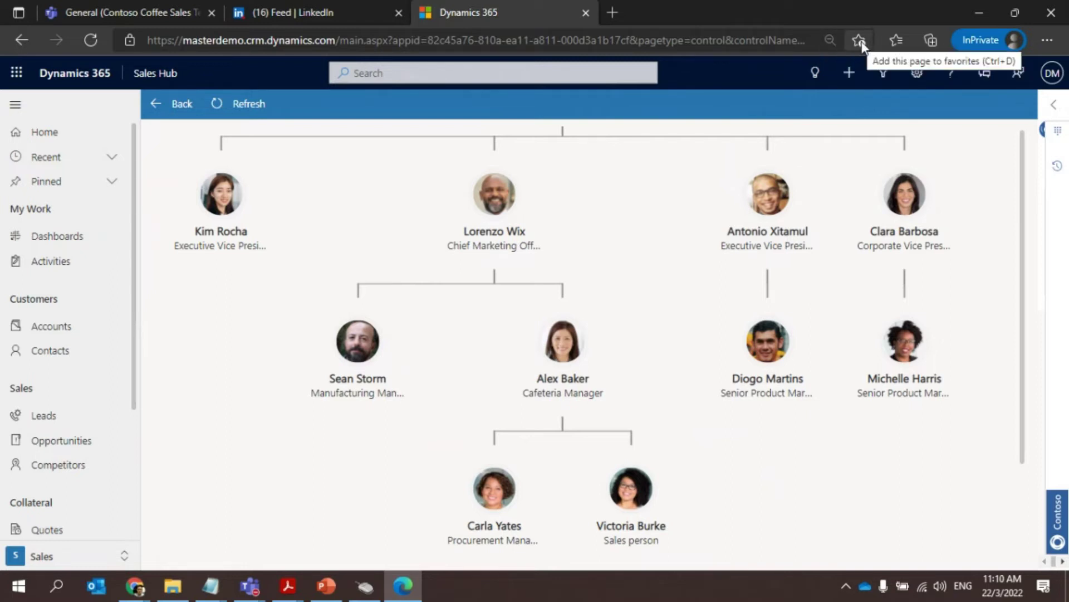
Step: Open the Cafeteria Manager's LinkedIn Sales Navigator profile from the org chart and view the Icebreakers
click(571, 346)
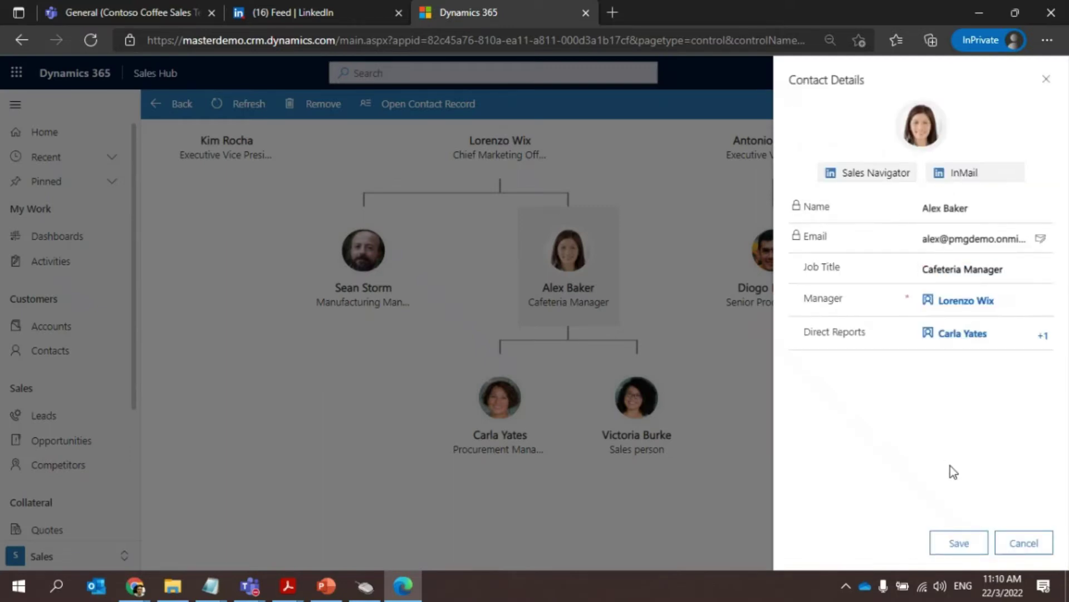
click(890, 177)
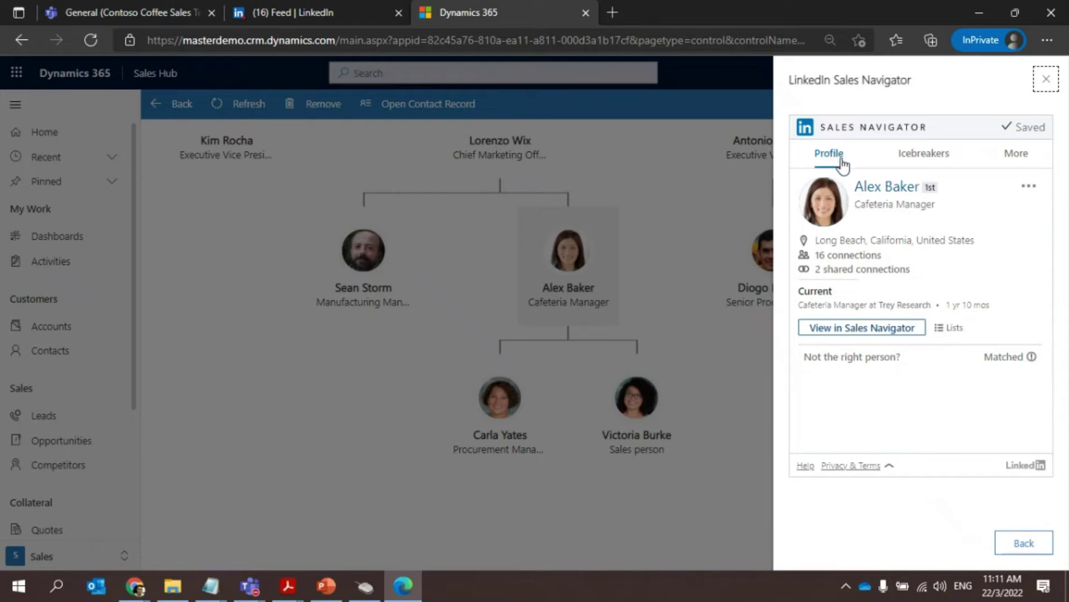
click(910, 156)
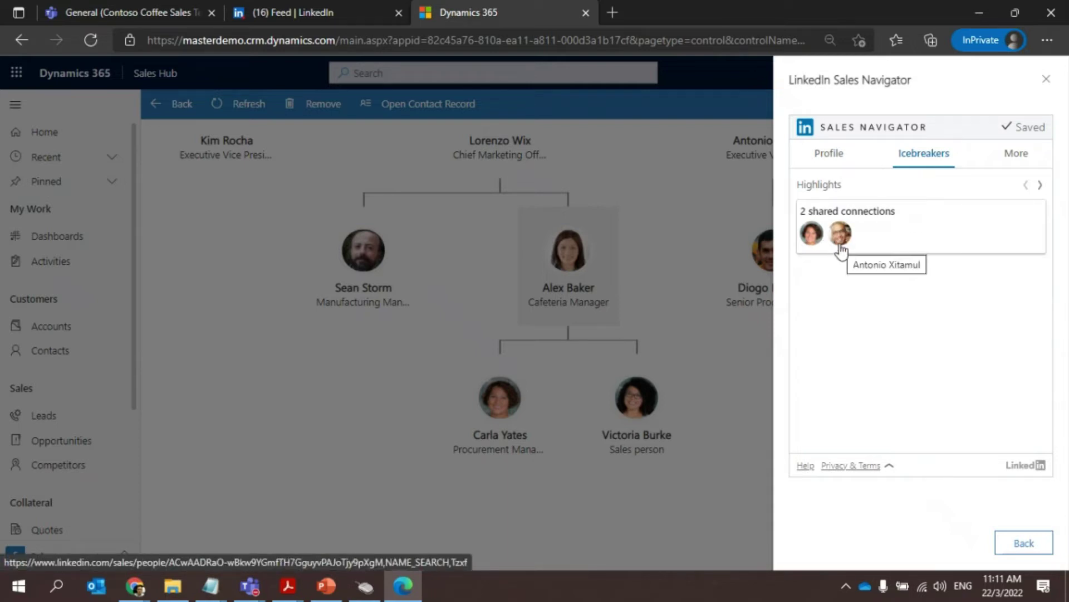
Step: Show the Get introduced suggestions in Sales Navigator and compare the people who could make an introduction
click(1014, 156)
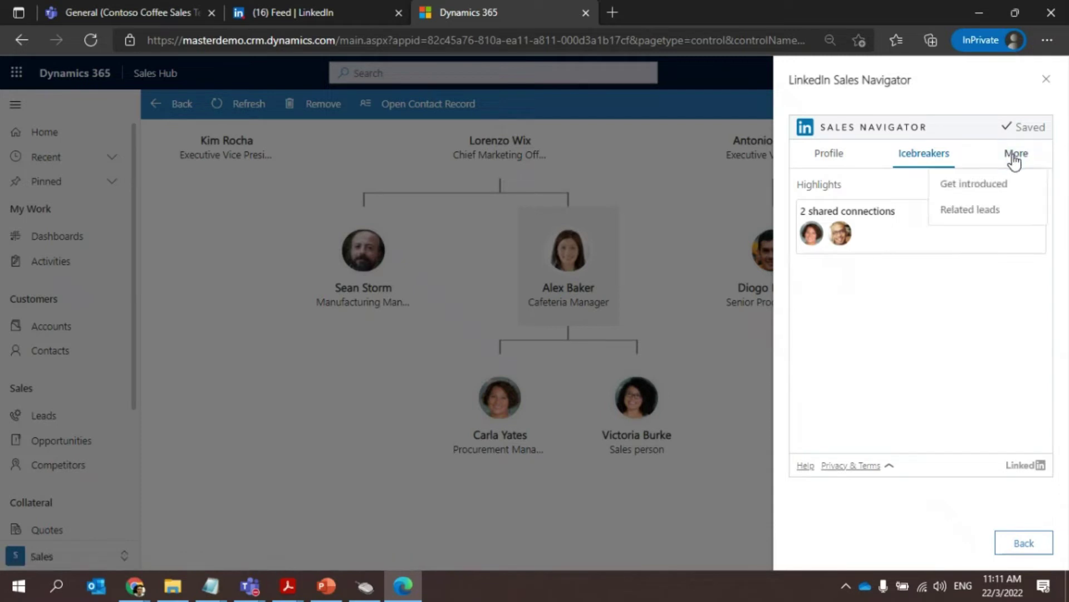
click(978, 188)
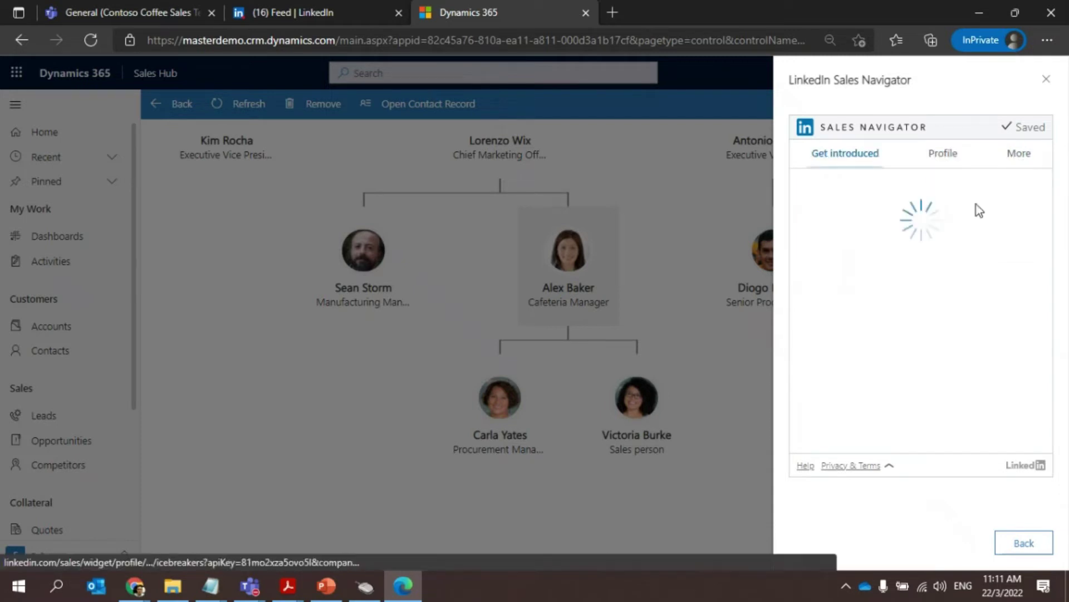
click(849, 227)
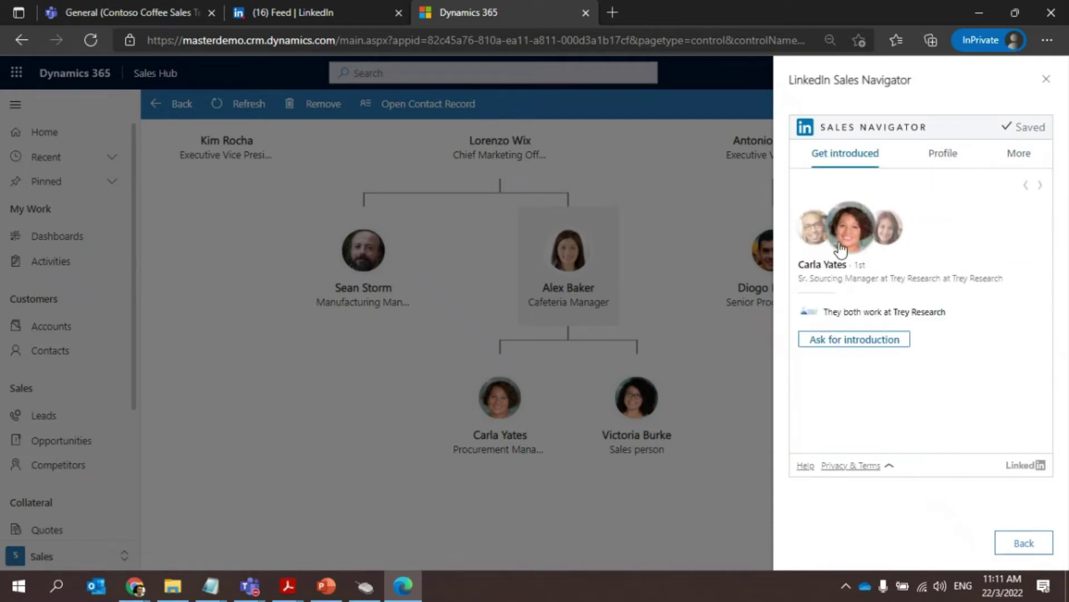
click(887, 233)
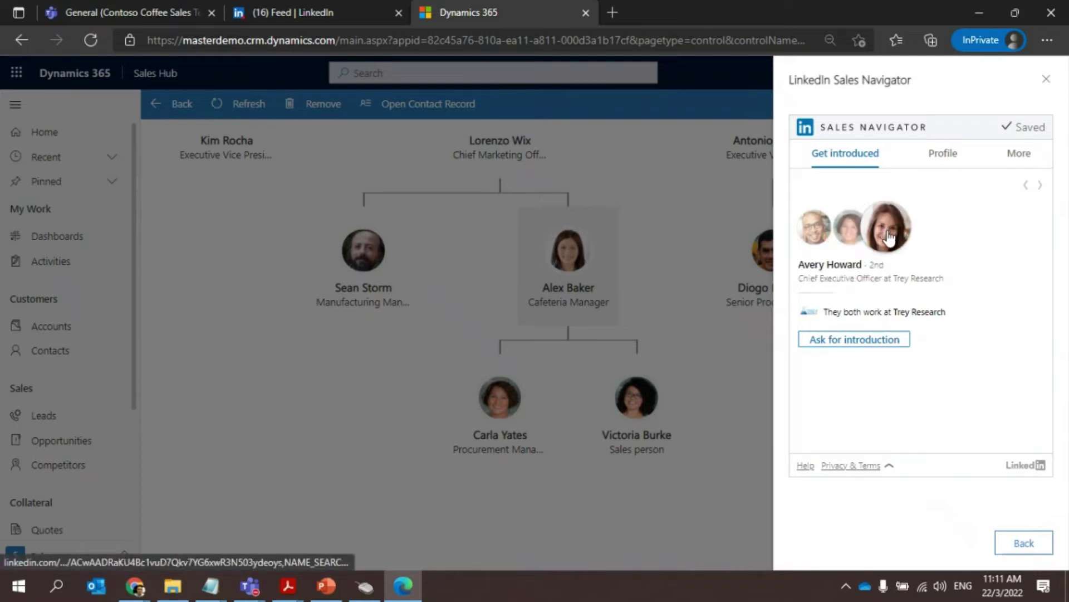
click(855, 237)
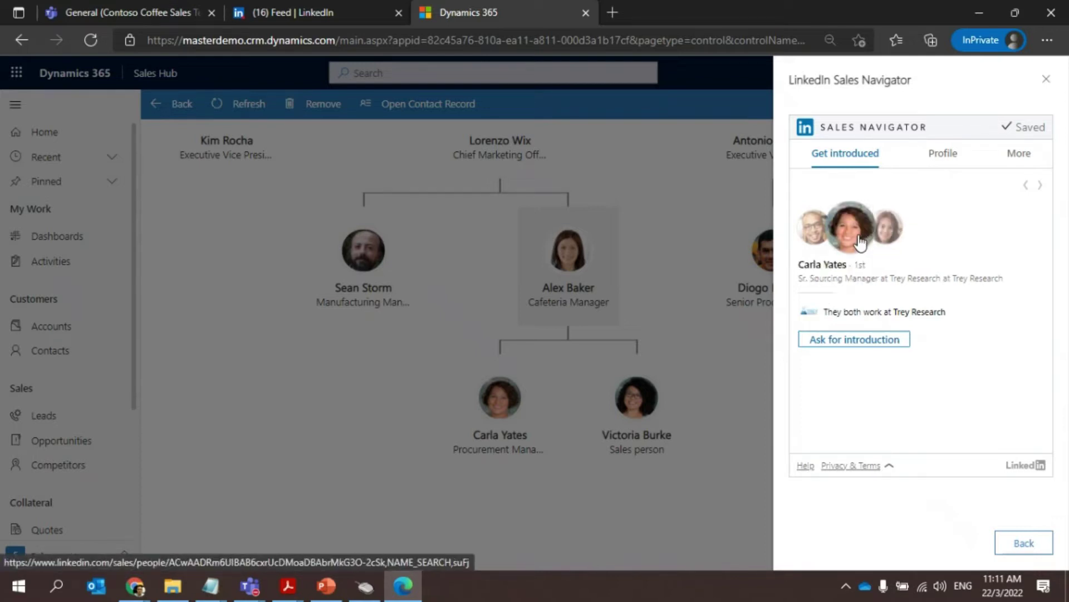
click(814, 227)
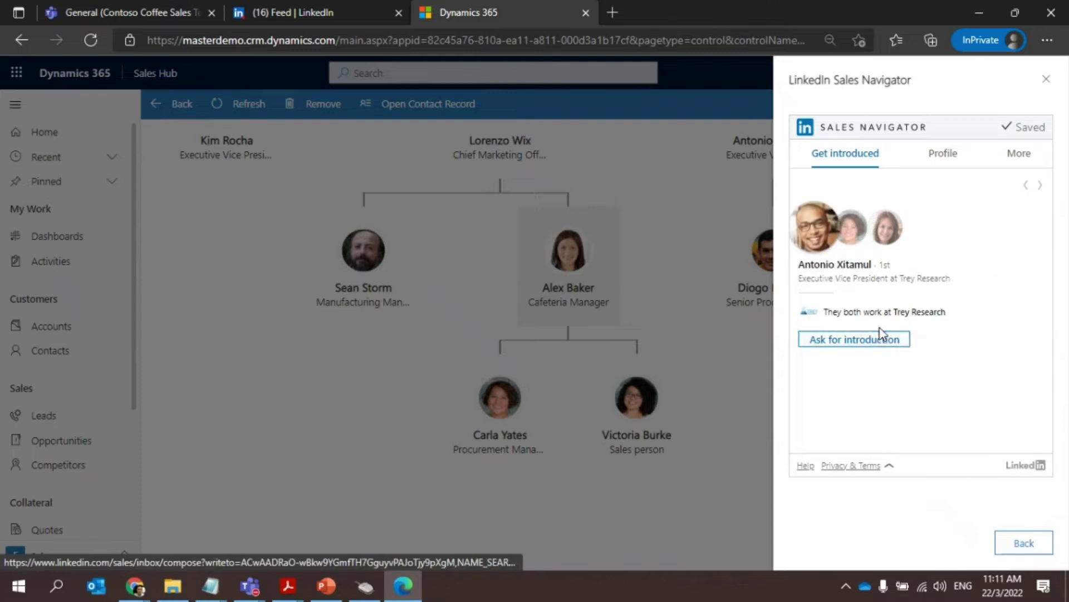
click(892, 227)
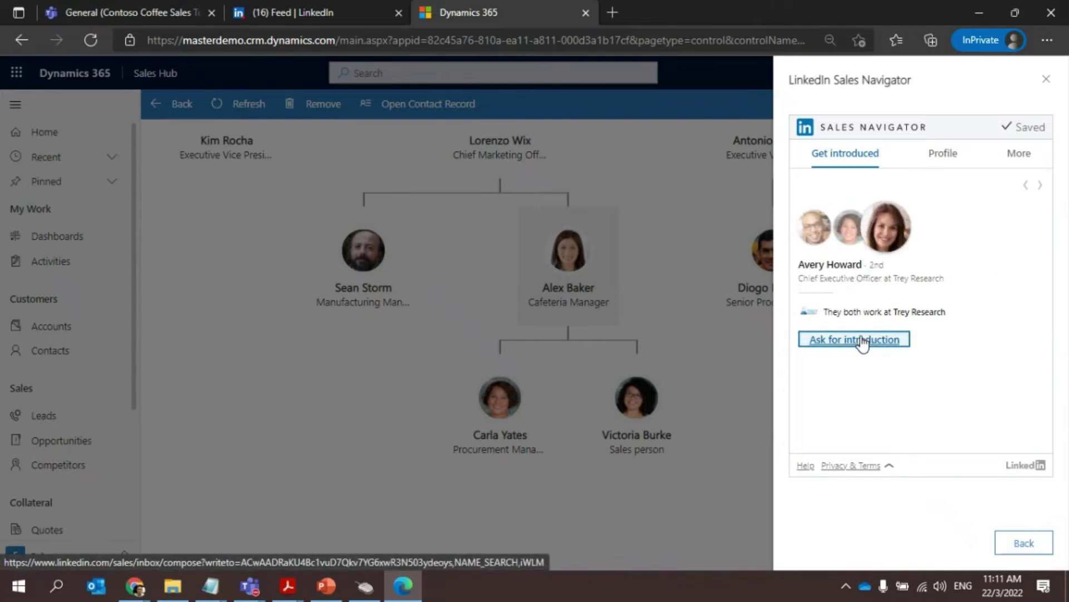
click(814, 227)
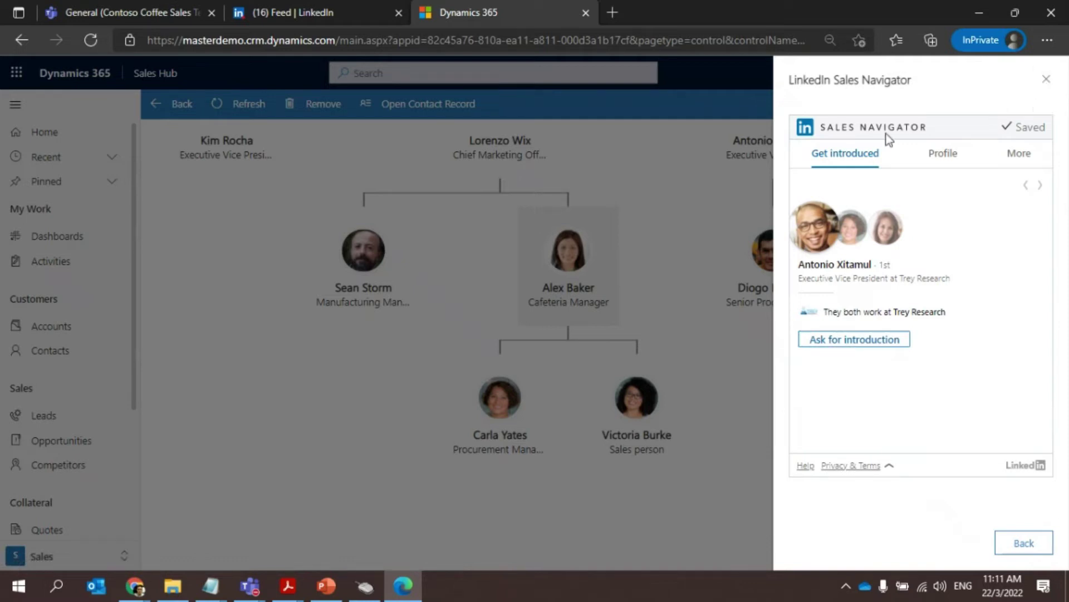
Step: Close Sales Navigator, reopen and save the Cafeteria Manager's contact details, and return to the Trey Research account record
click(1047, 80)
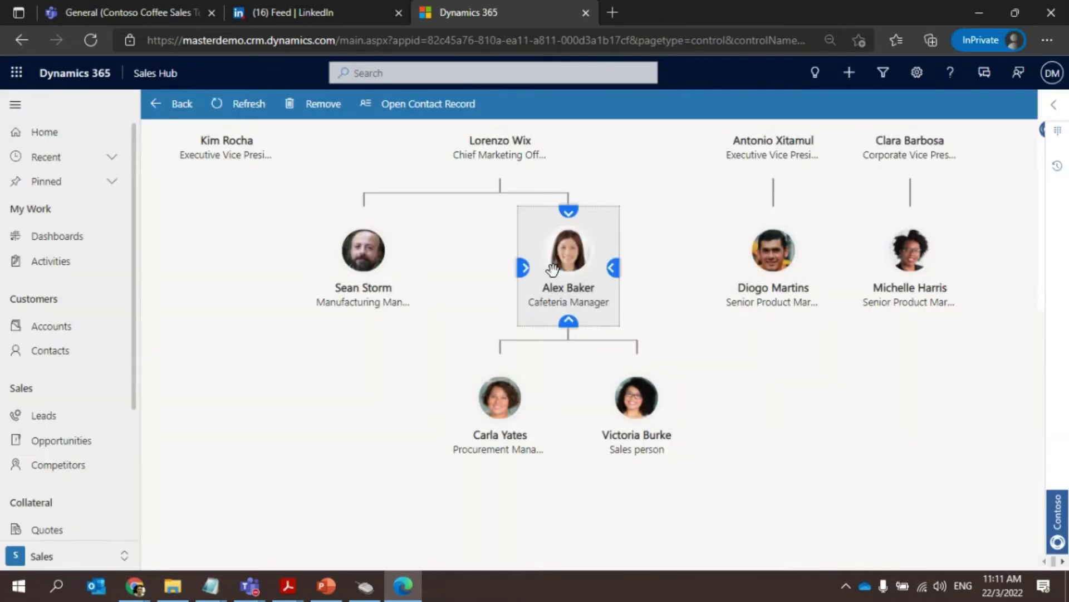
click(572, 256)
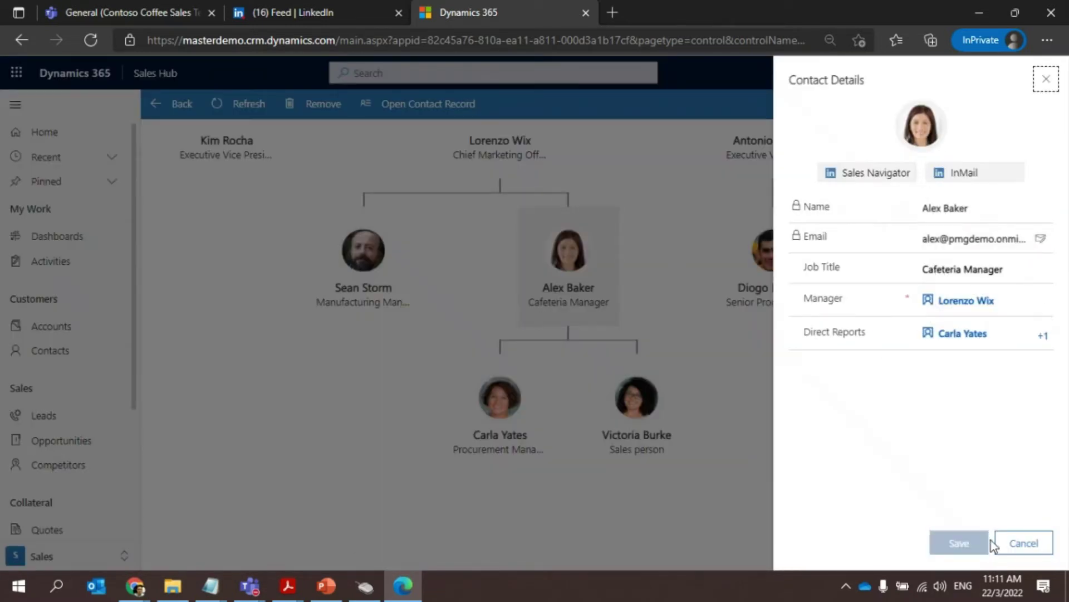
click(961, 543)
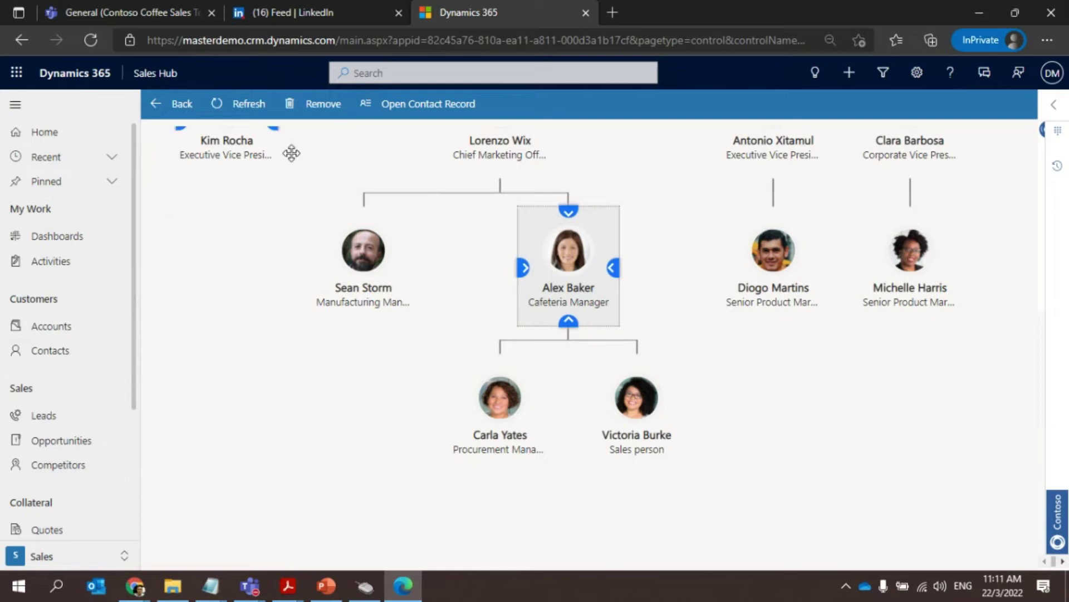
click(174, 106)
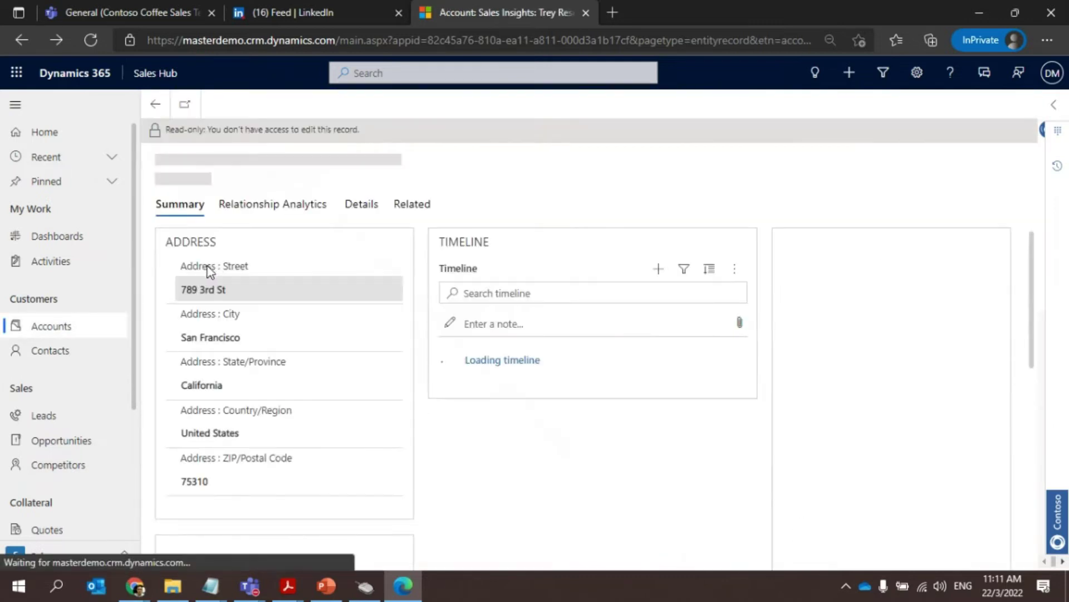
Step: Open the Cafeteria Manager's contact record from the contacts listed on the Trey Research account
scroll(227, 346, down, 1)
scroll(225, 372, down, 2)
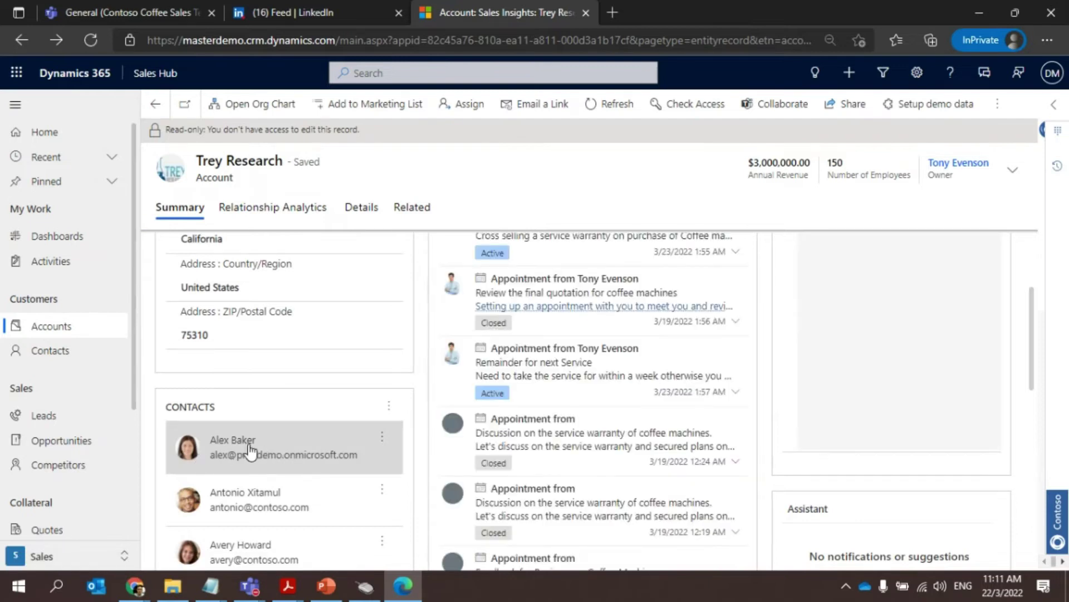
scroll(249, 465, up, 1)
scroll(250, 467, down, 2)
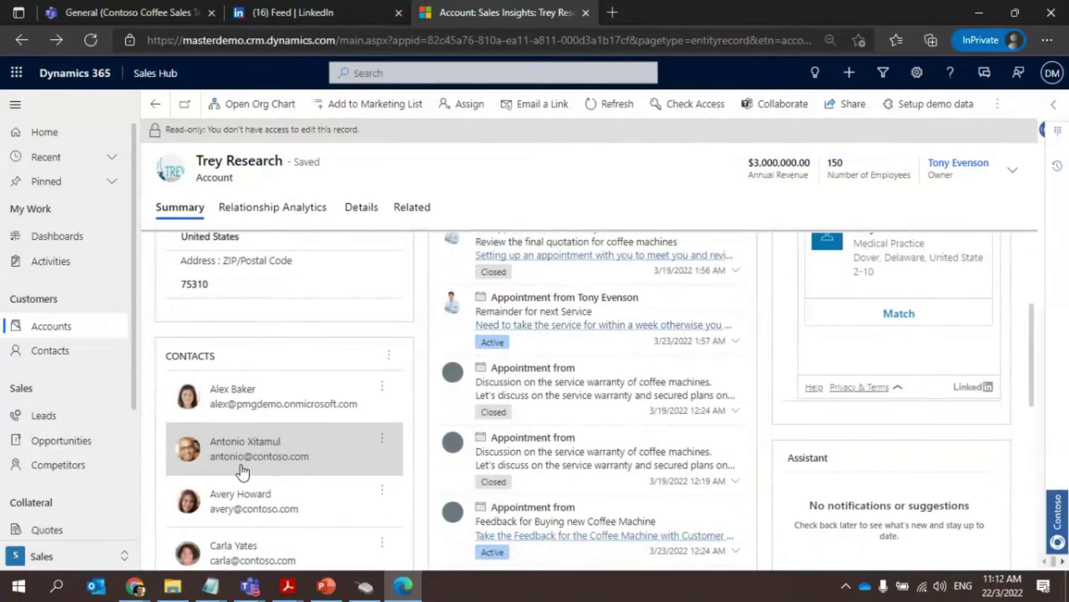
scroll(242, 433, up, 1)
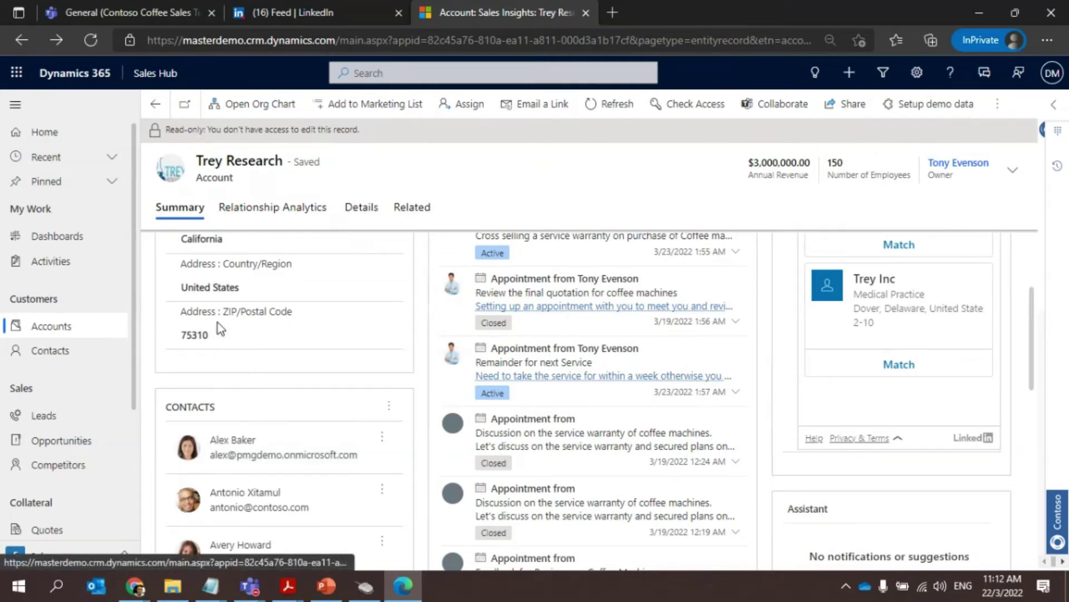
scroll(235, 277, up, 1)
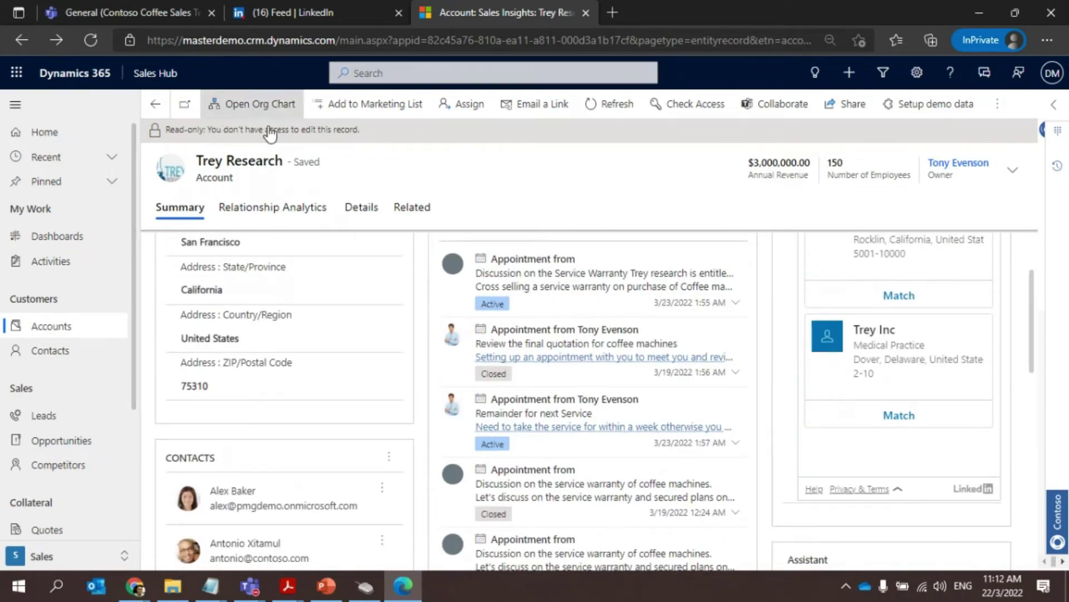
scroll(258, 298, down, 2)
click(212, 389)
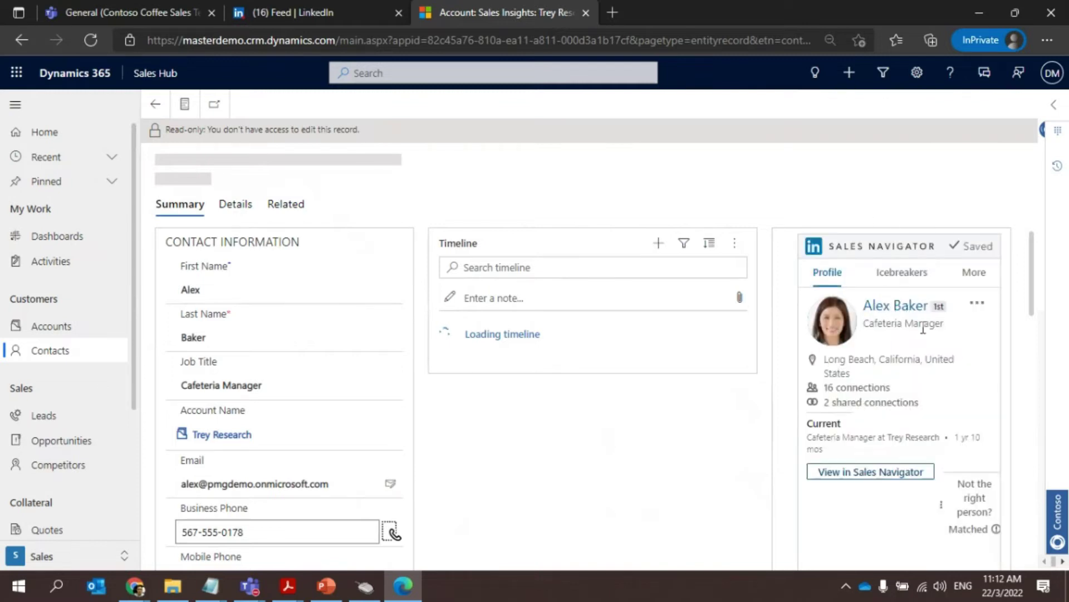
Step: Review the contact's LinkedIn profile, talking points and Who Knows Whom list on the Summary
scroll(924, 328, down, 4)
scroll(926, 339, up, 4)
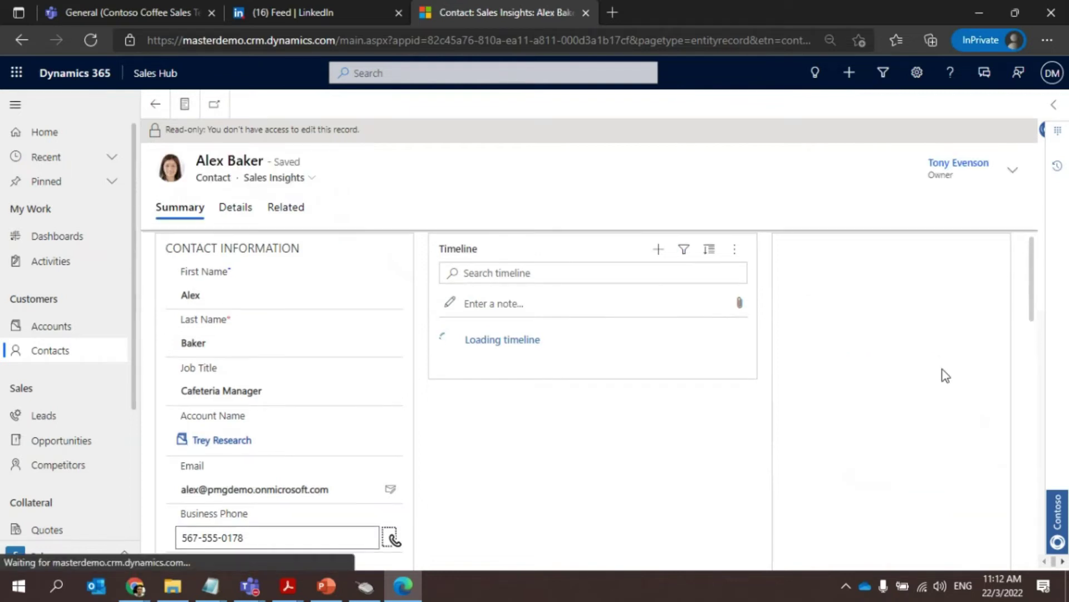
scroll(938, 352, down, 5)
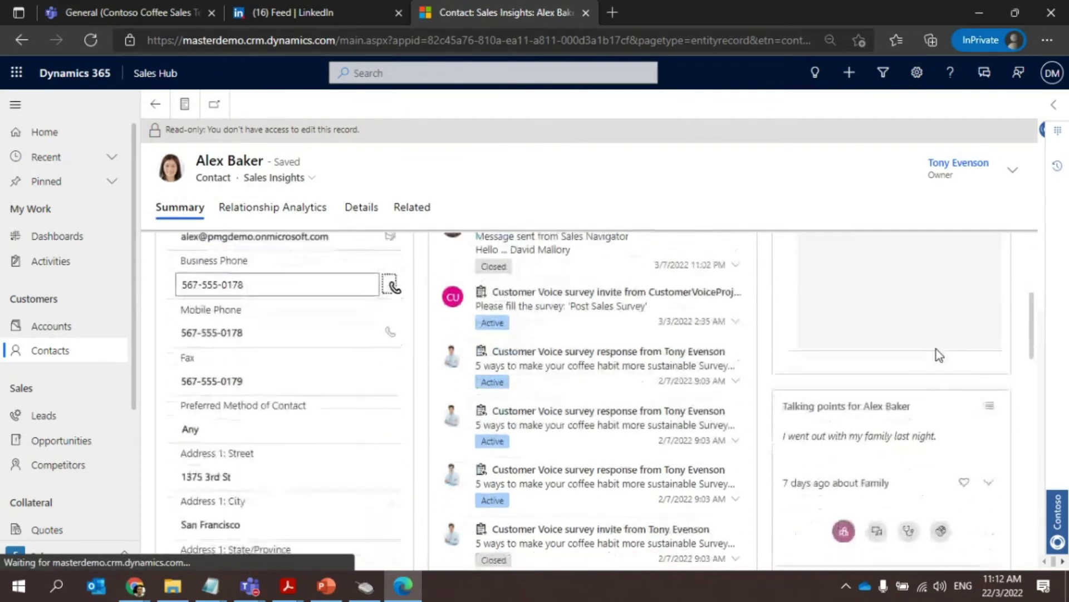
scroll(936, 352, down, 6)
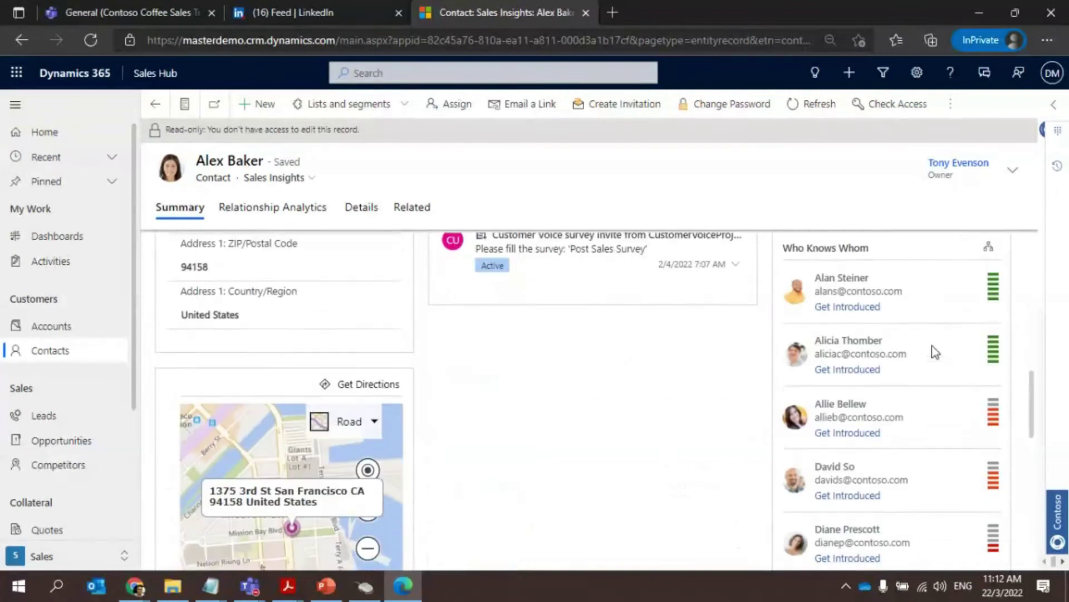
scroll(932, 345, up, 10)
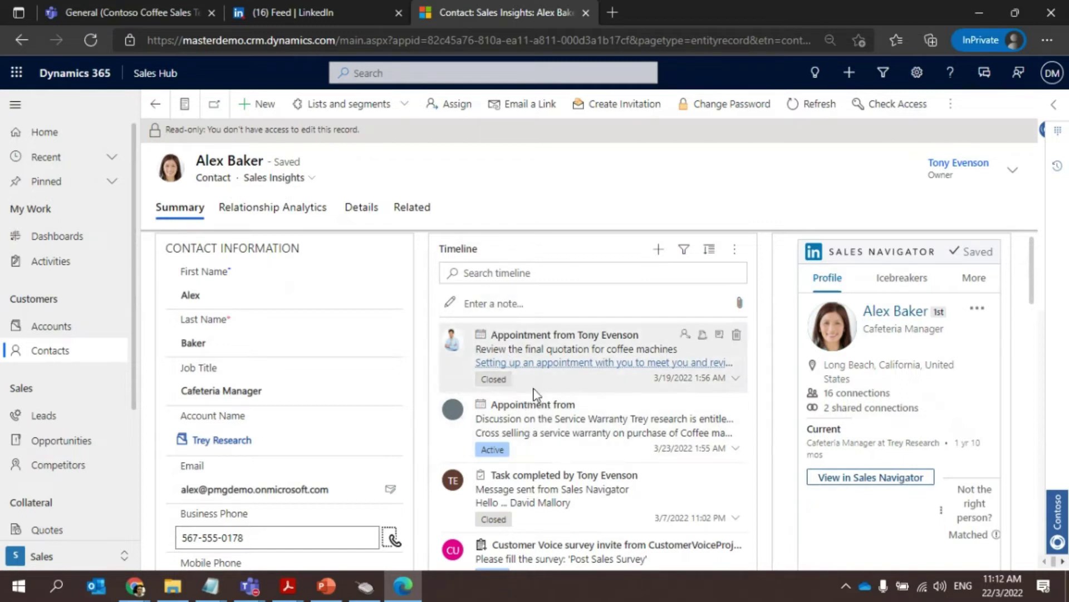
Step: Review the contact's timeline of appointments, tasks and Customer Voice surveys
scroll(535, 389, down, 1)
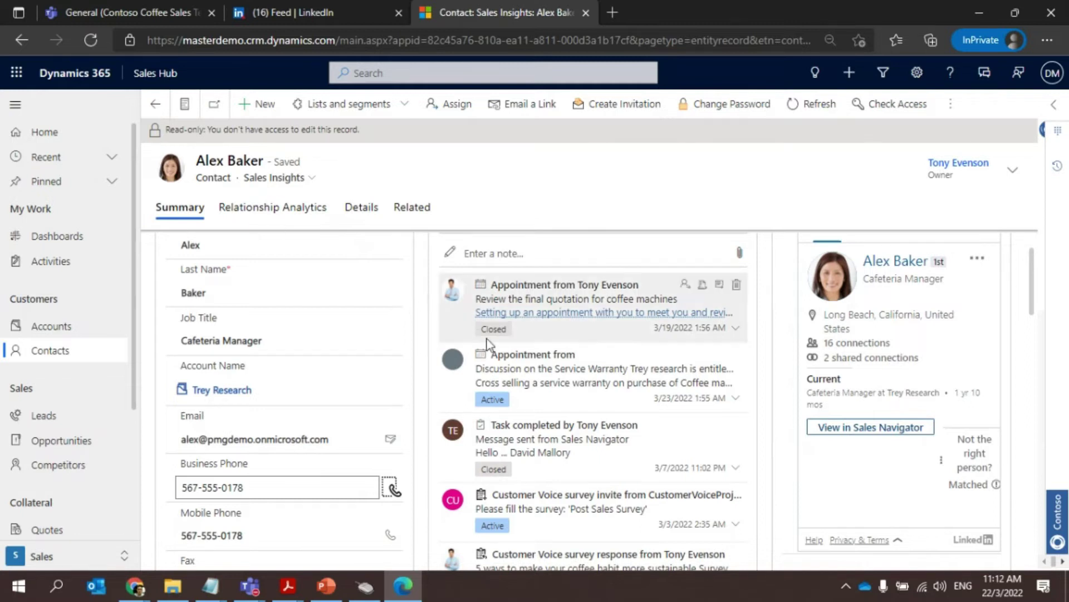
scroll(485, 351, down, 5)
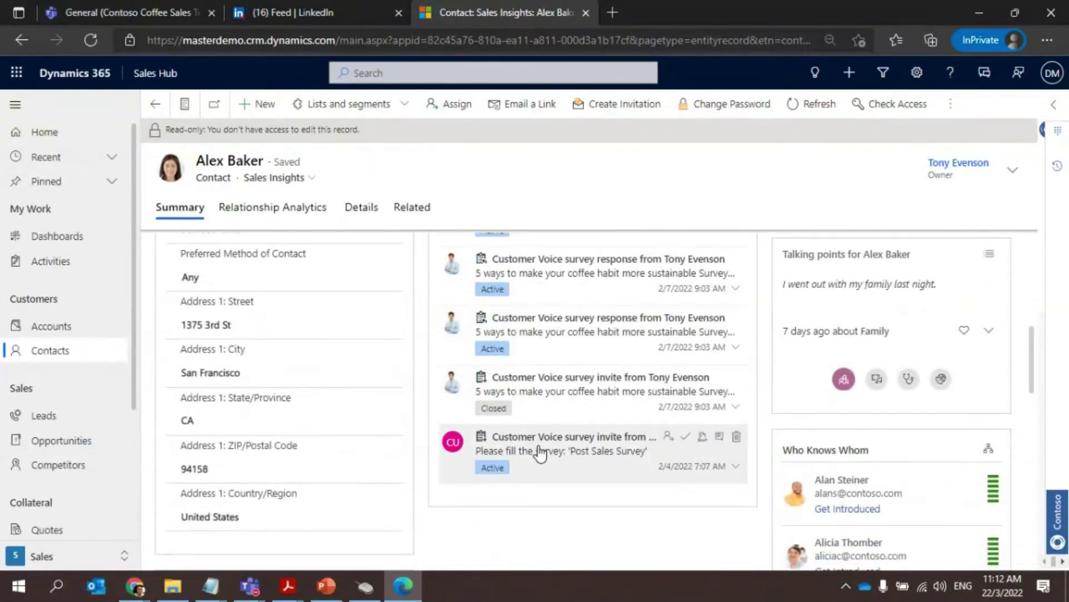
scroll(527, 425, up, 7)
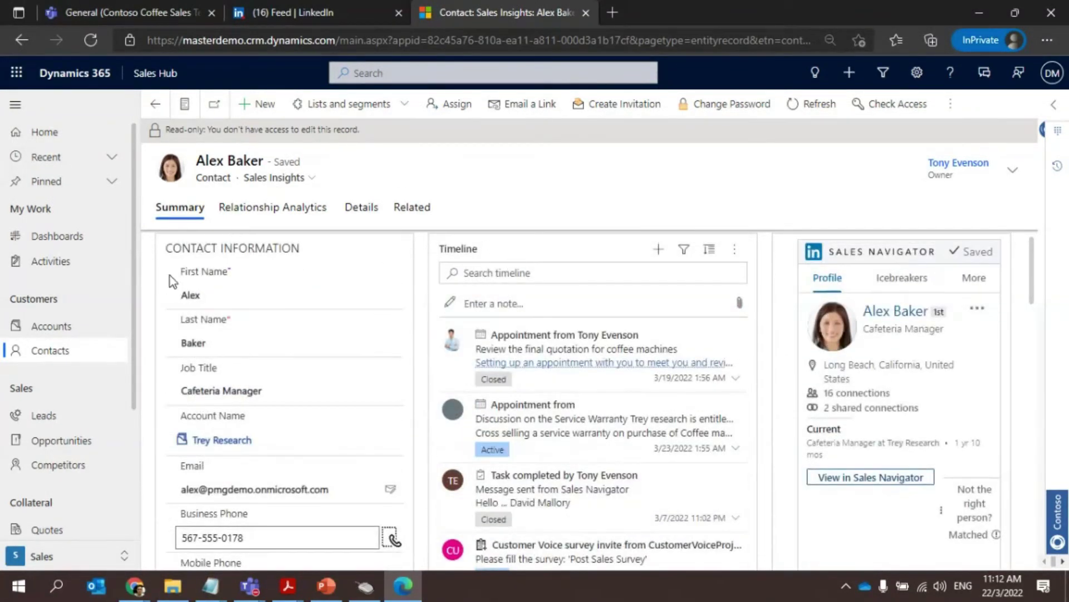
Step: Open the 5 Café A-100 Automatic opportunity from the contact's recent opportunities
scroll(428, 348, down, 2)
scroll(429, 348, down, 10)
scroll(449, 361, down, 1)
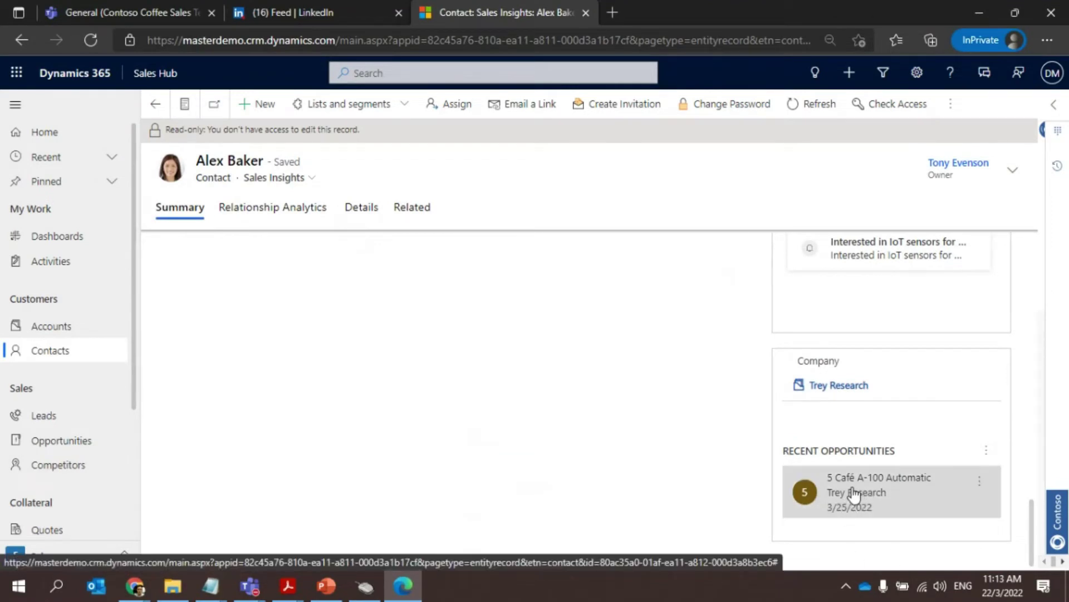
click(855, 507)
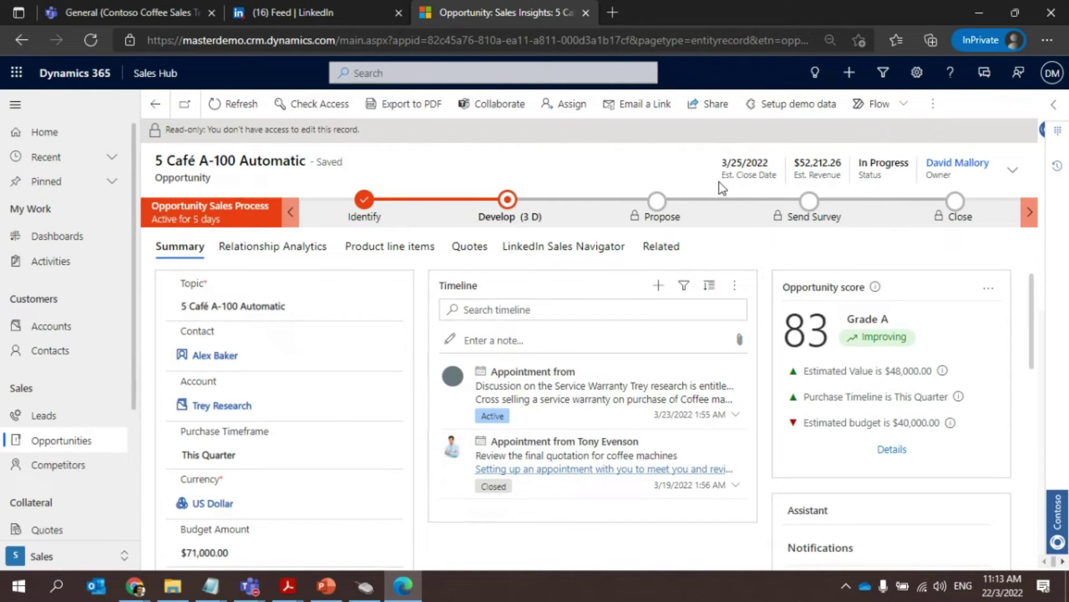
Step: Examine the opportunity's estimated close date and estimated revenue, then expand and collapse its header details
drag(724, 167, 760, 203)
click(798, 176)
drag(795, 170, 830, 186)
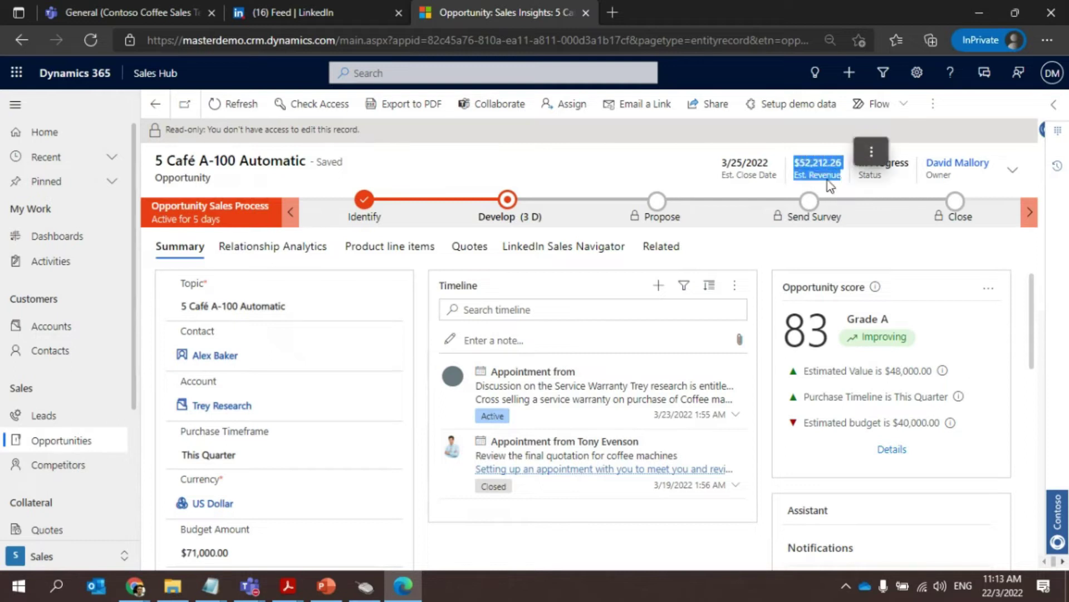
click(835, 180)
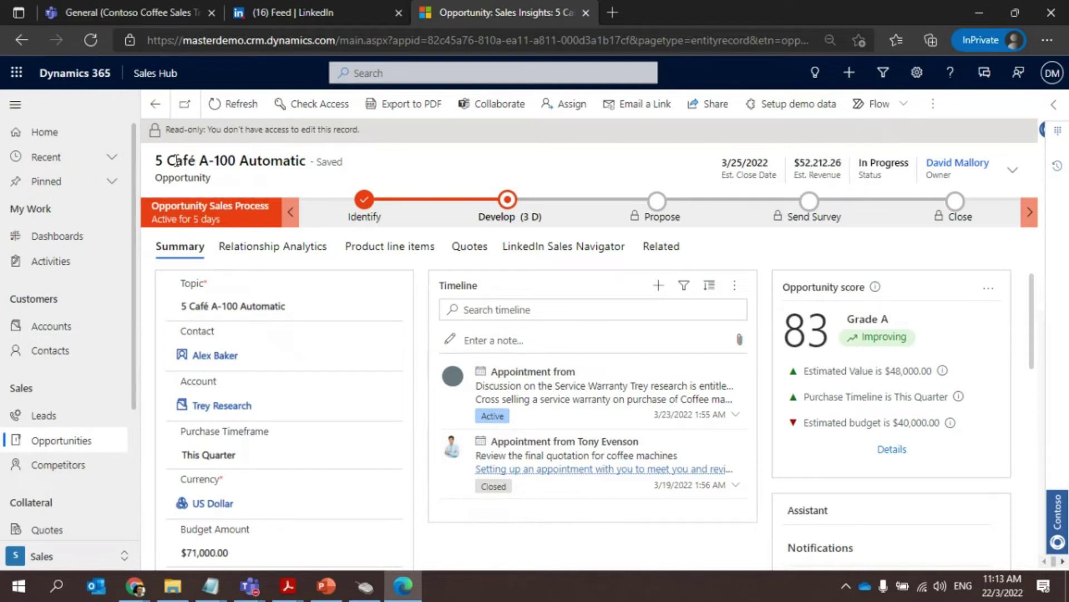
click(1013, 170)
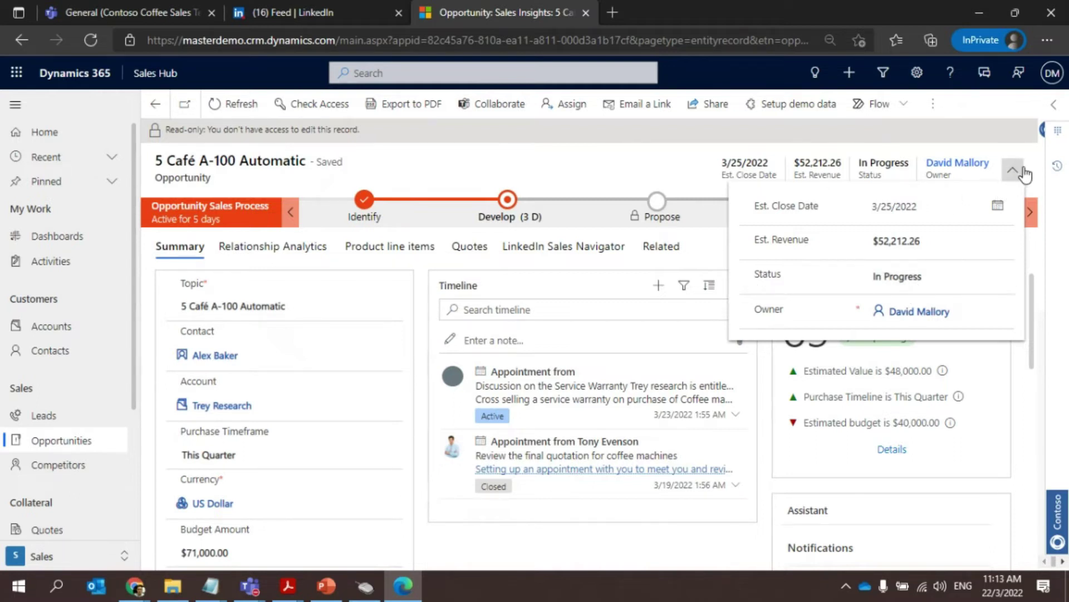
click(1010, 177)
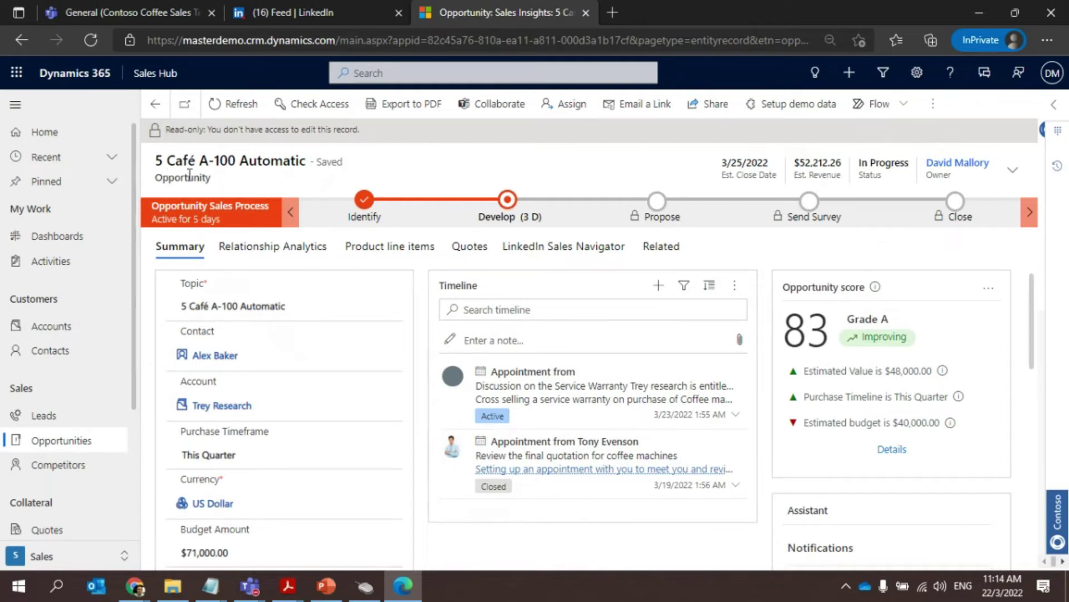
Step: Inspect the Identify, Develop and Propose stages of the opportunity sales process
click(366, 214)
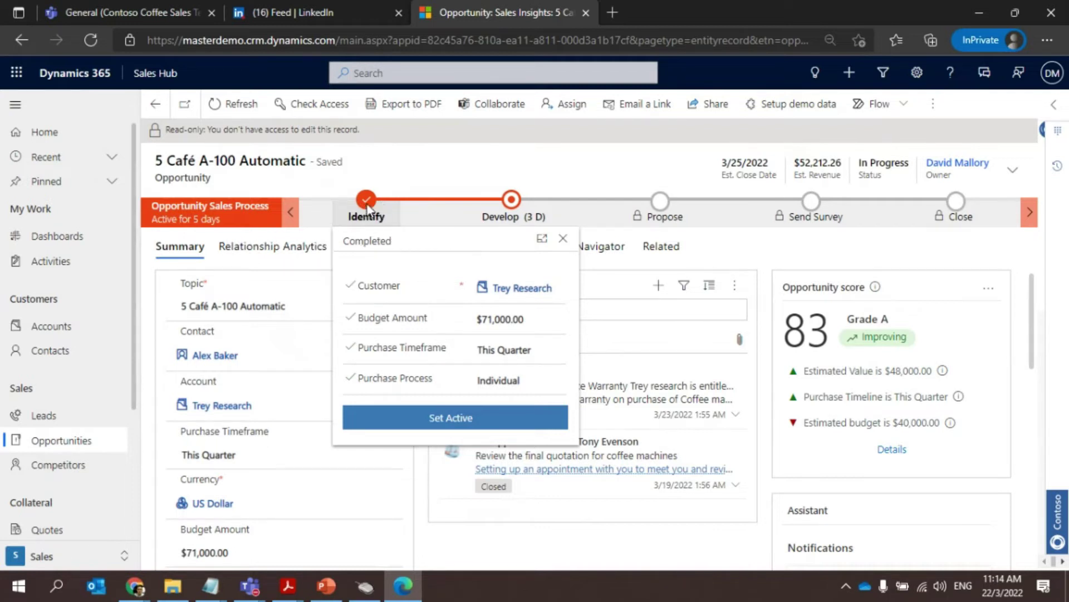
click(508, 201)
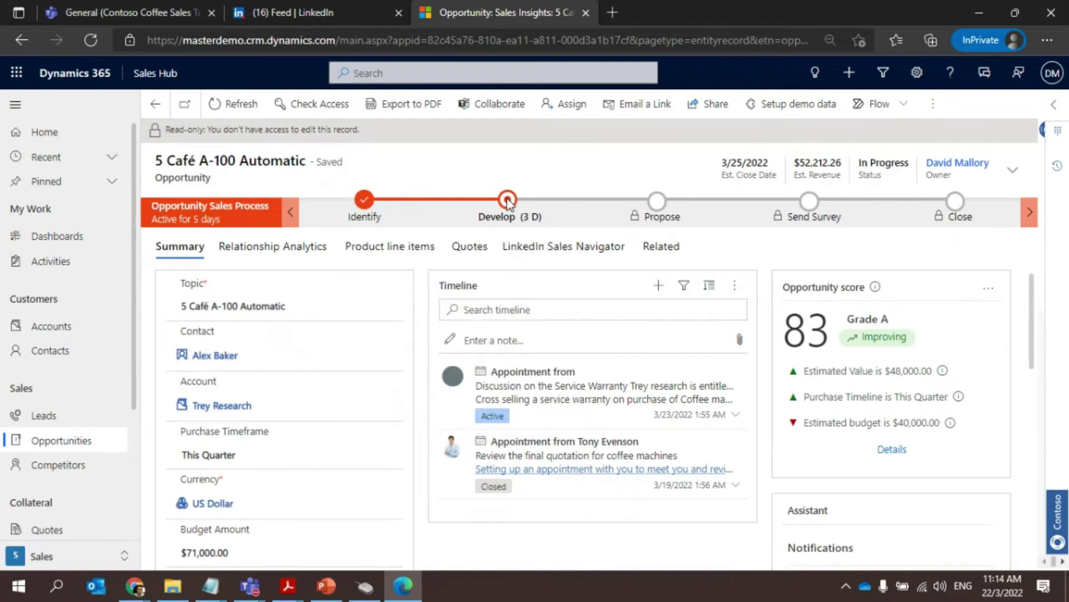
click(508, 201)
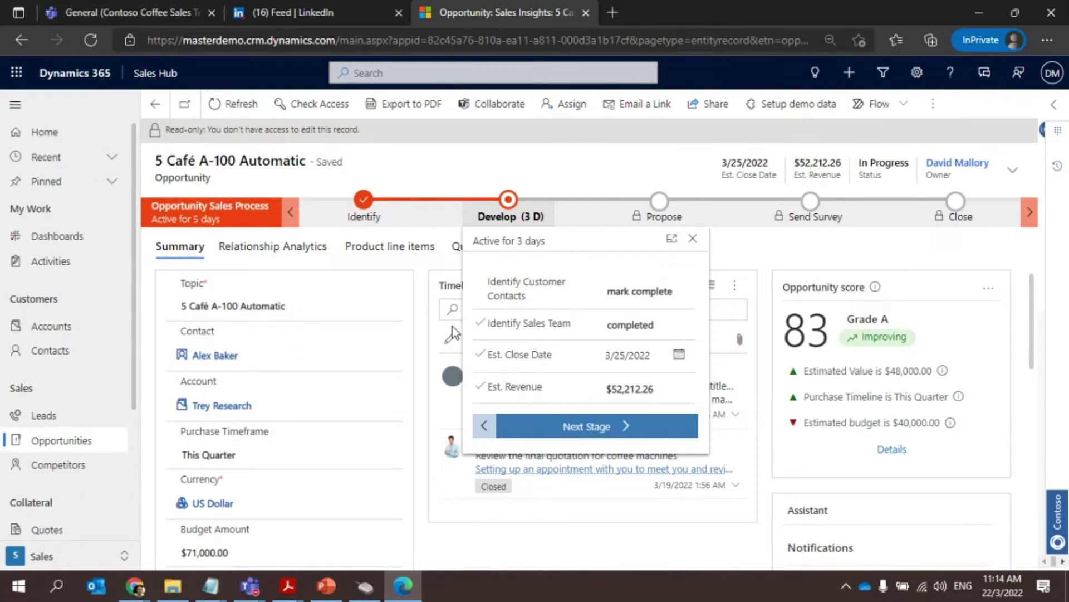
click(504, 187)
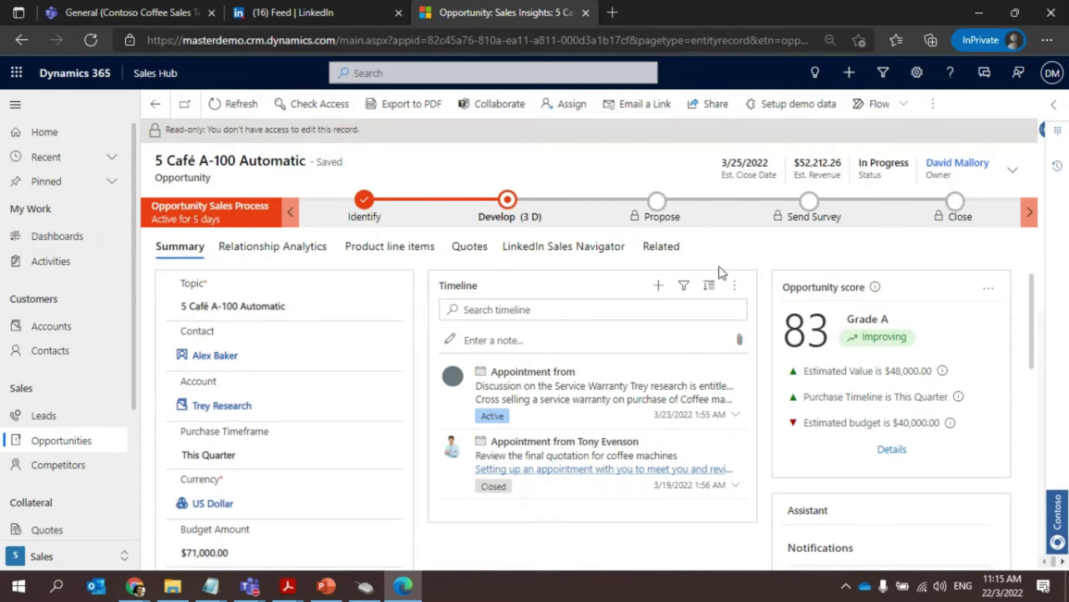
click(661, 211)
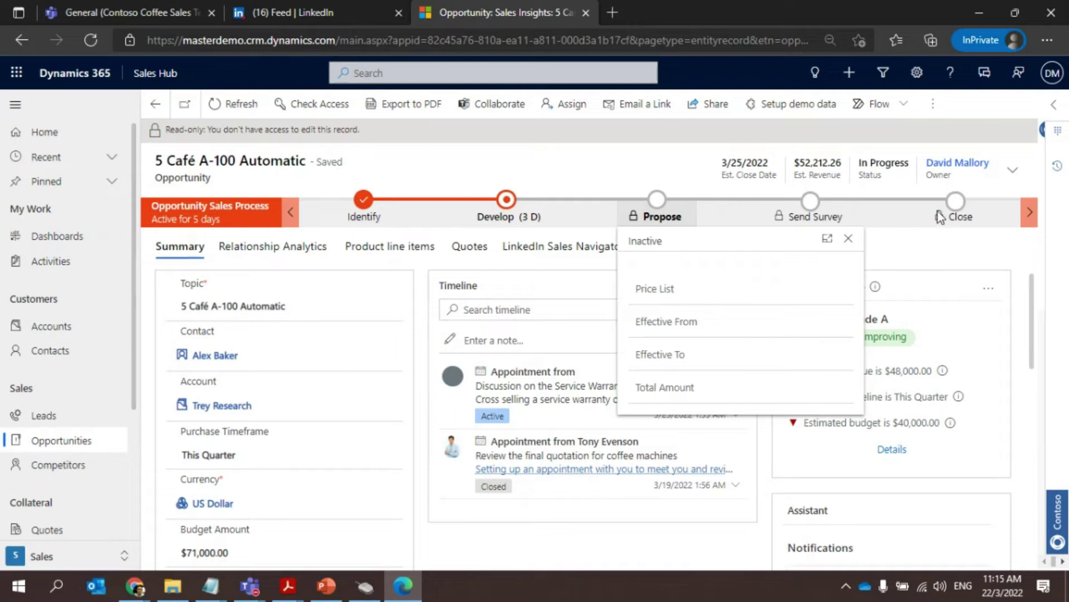
click(576, 168)
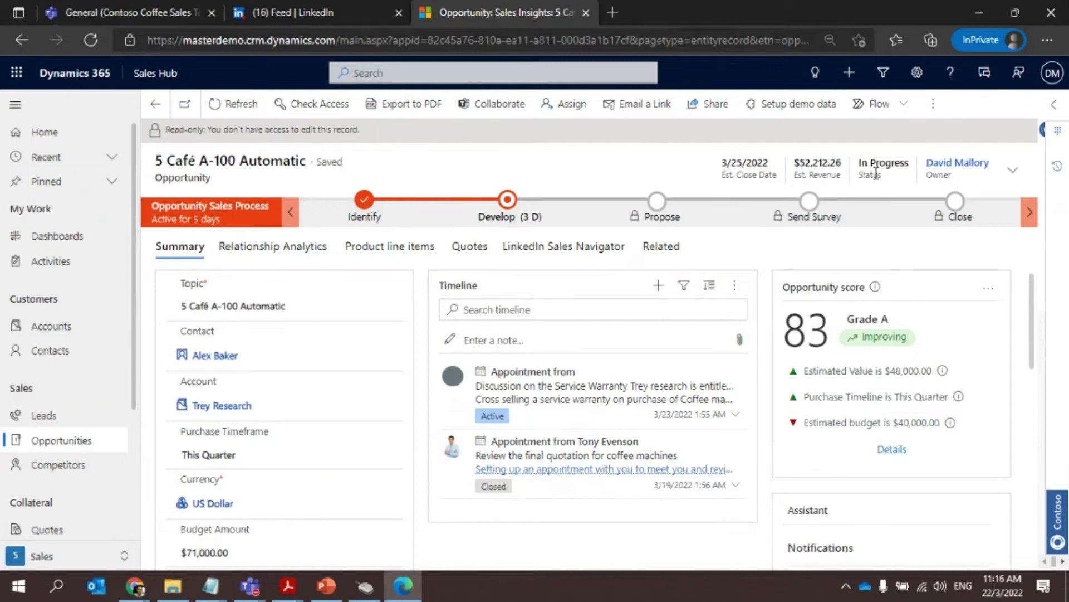
Step: Look over the opportunity summary, open the sales forecasts and check the available forecast periods
scroll(889, 273, down, 3)
scroll(824, 367, down, 3)
scroll(819, 370, up, 6)
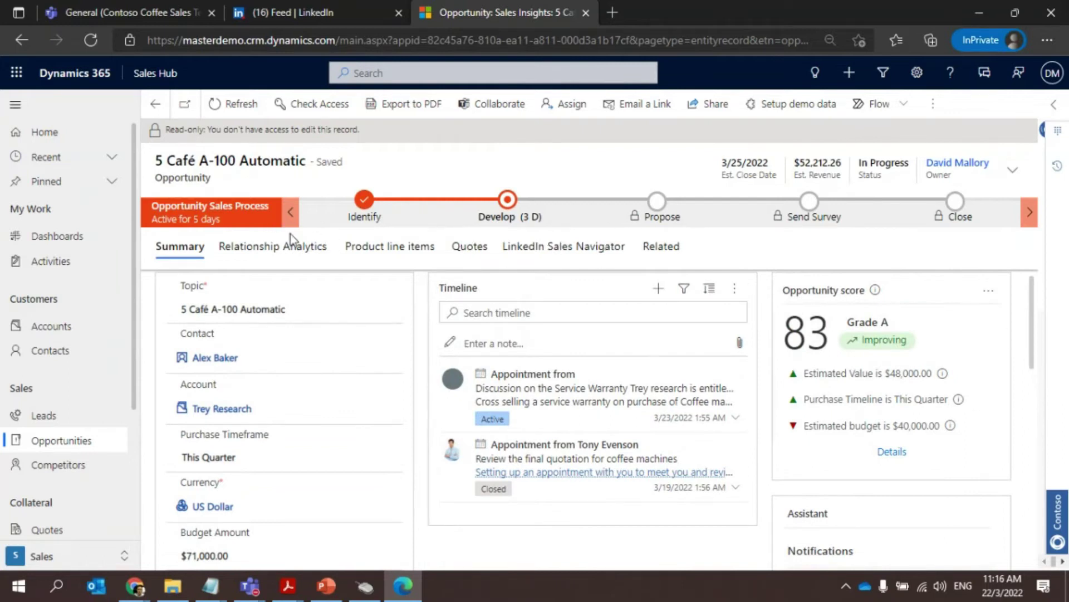
scroll(23, 412, down, 3)
click(63, 468)
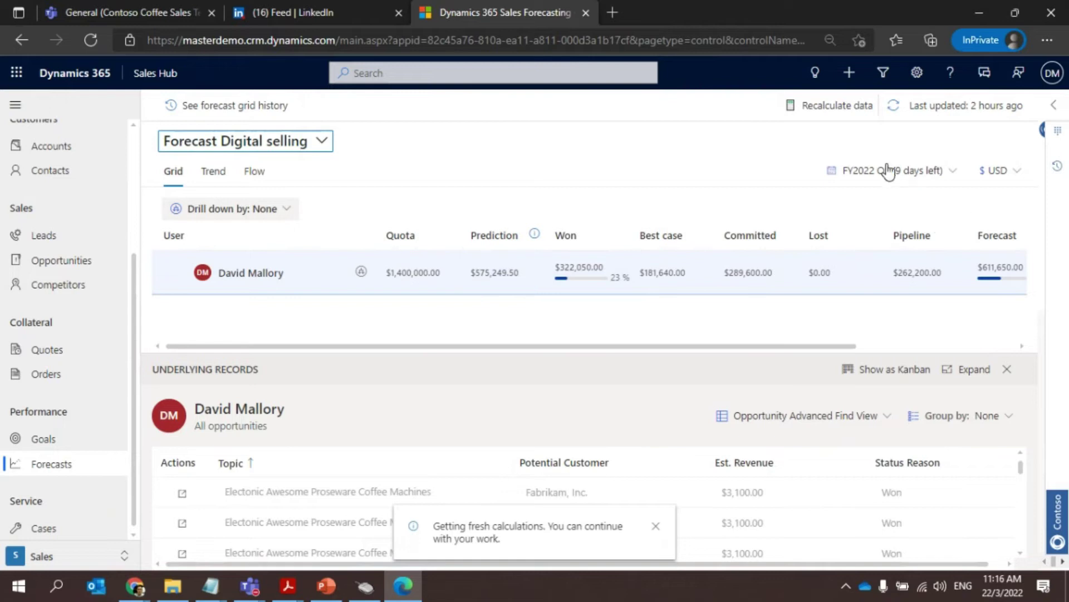
click(950, 173)
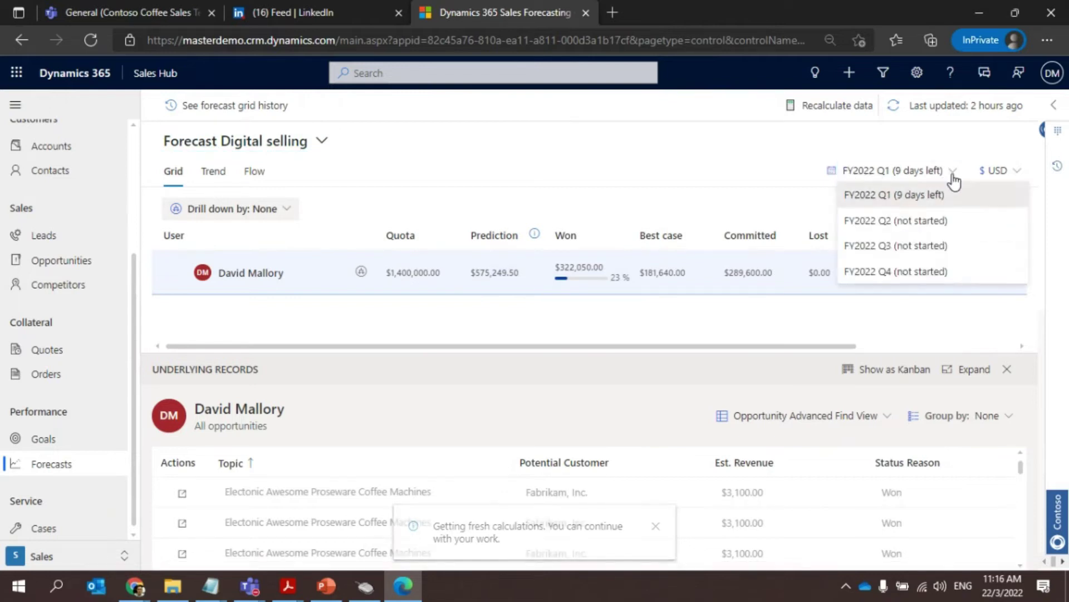
click(878, 135)
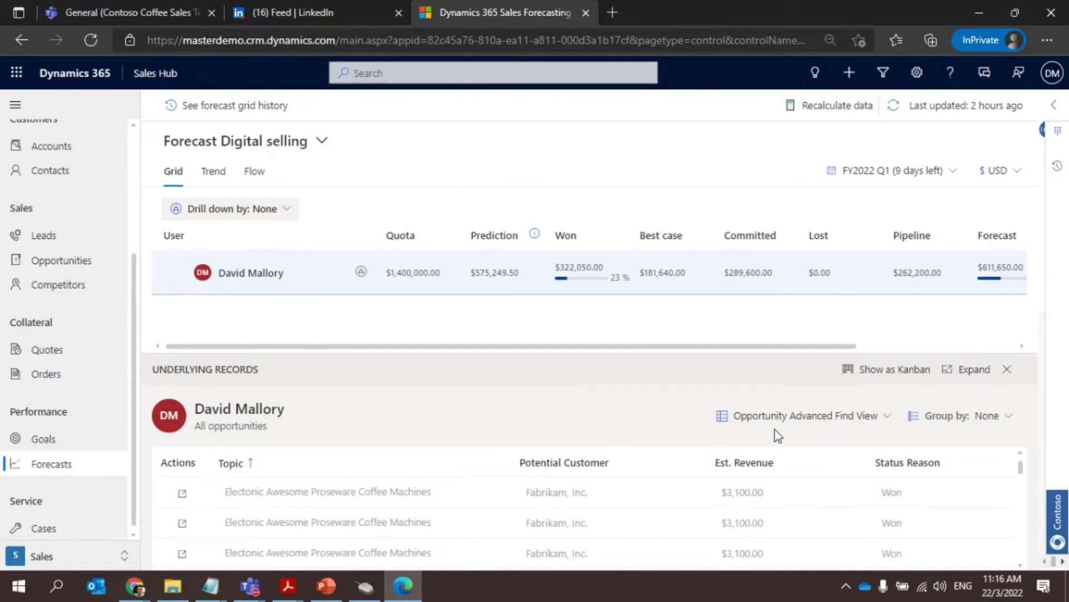
Step: Show the forecast's underlying records as an expanded Kanban board and examine its columns from Pipeline to Lost
click(870, 371)
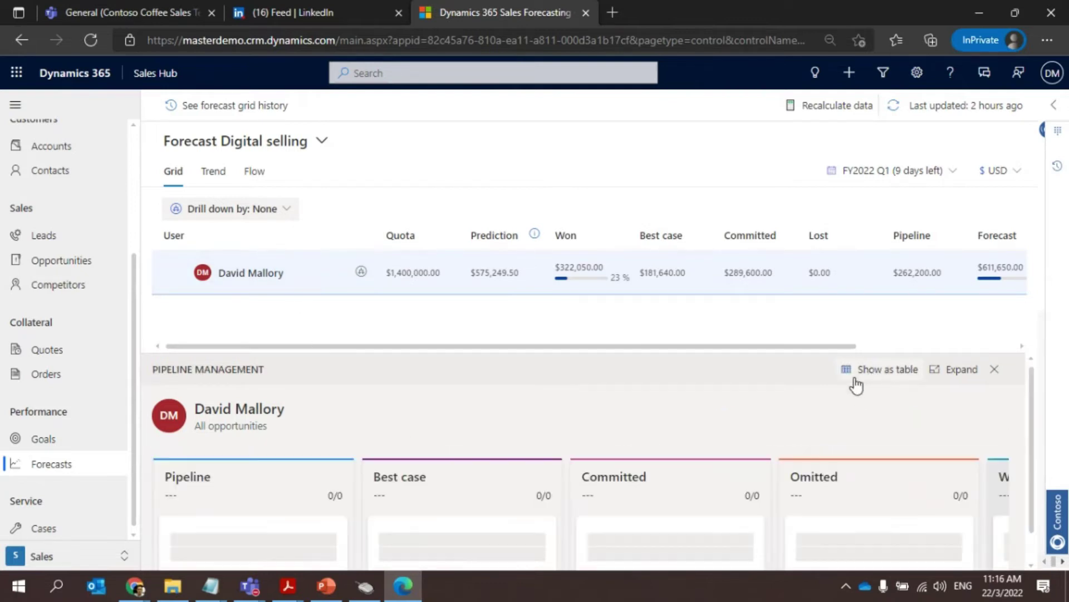
click(954, 372)
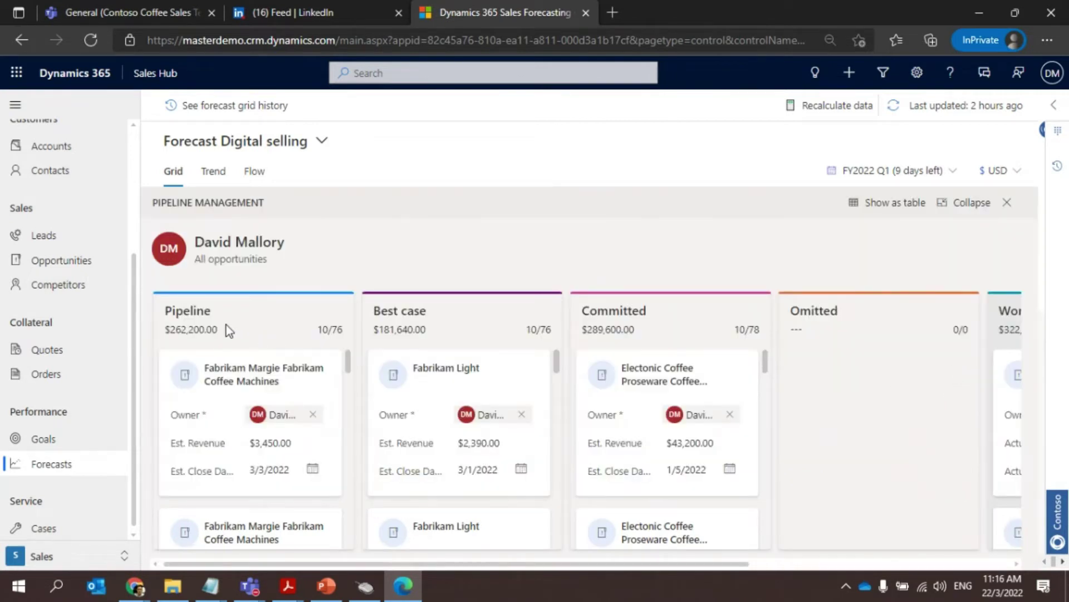
click(1052, 73)
click(1053, 73)
drag(747, 562, 944, 562)
drag(806, 563, 862, 563)
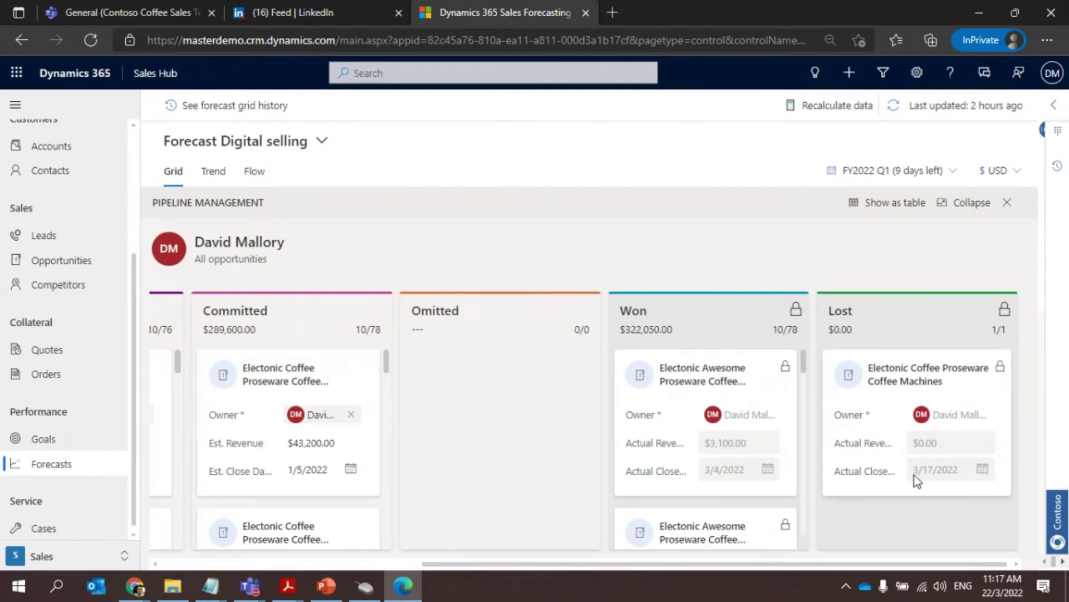
drag(915, 563, 595, 570)
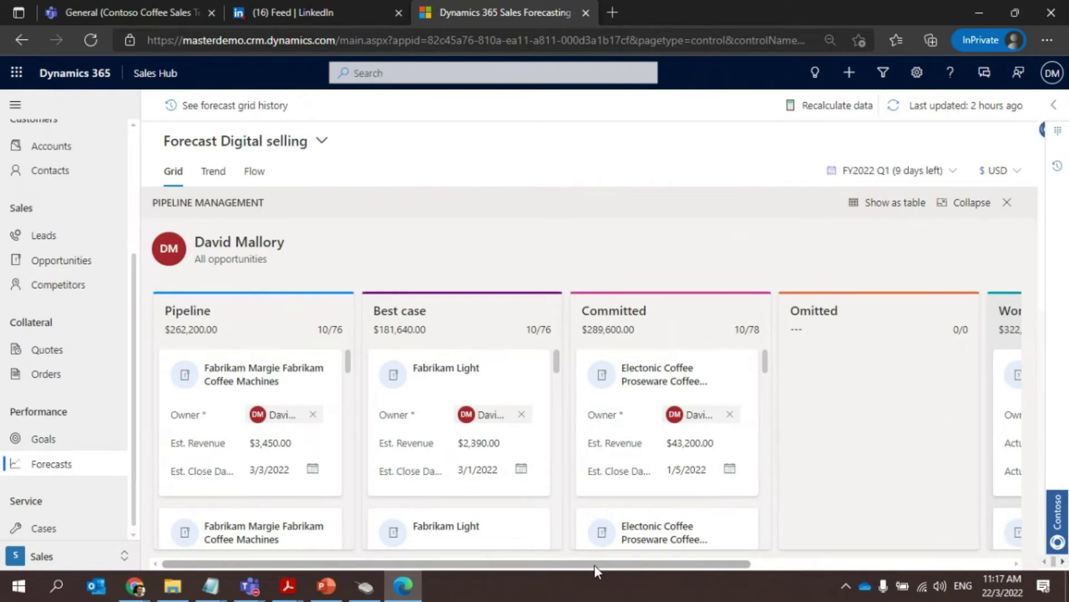
drag(583, 564, 349, 384)
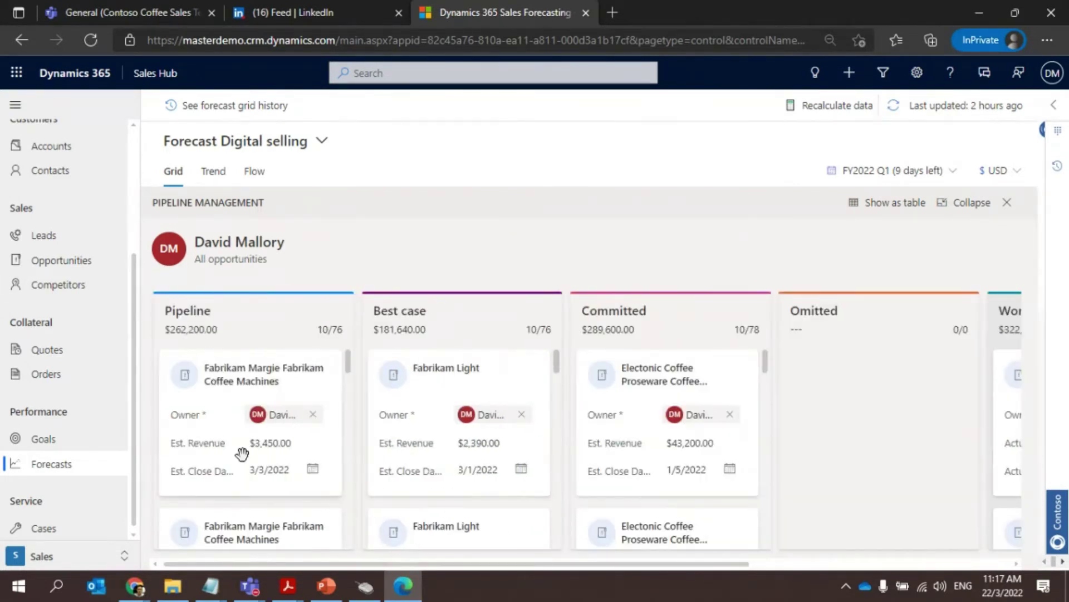
Step: Close the pipeline management board and show the Trend chart of the Digital selling forecast
click(1008, 203)
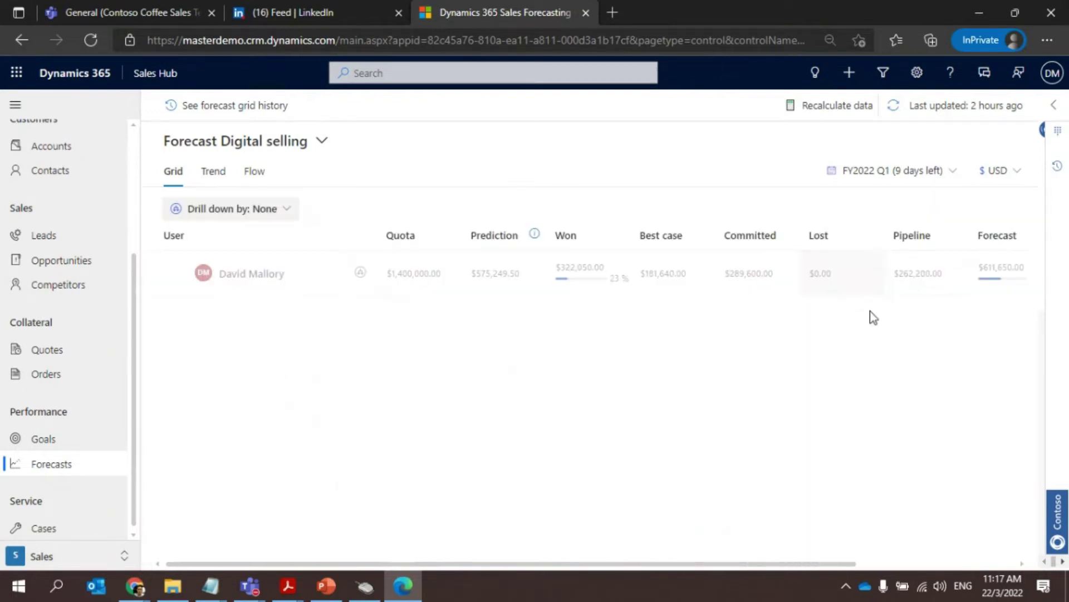
click(221, 172)
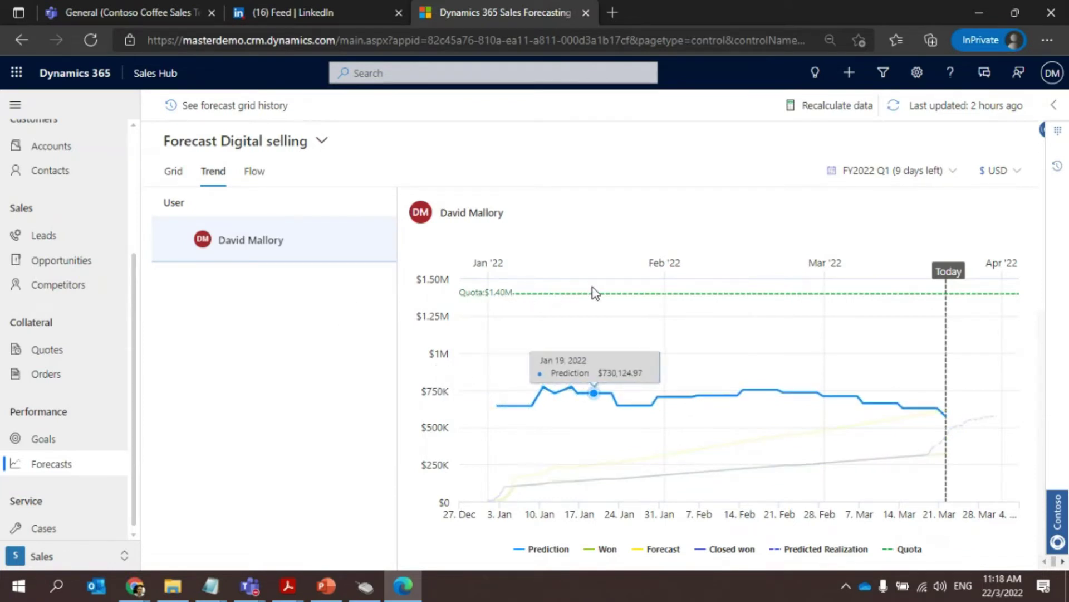
Step: Show the Flow chart of the Digital selling forecast and examine how Won, Committed, Pipeline and New Deals move between the two dates
click(262, 176)
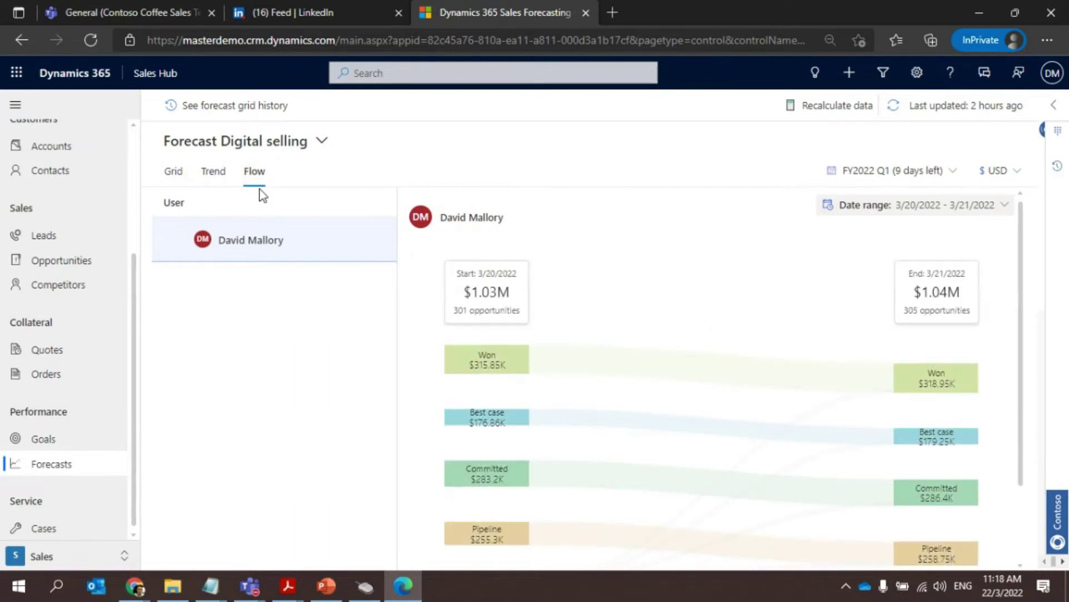
scroll(553, 375, down, 2)
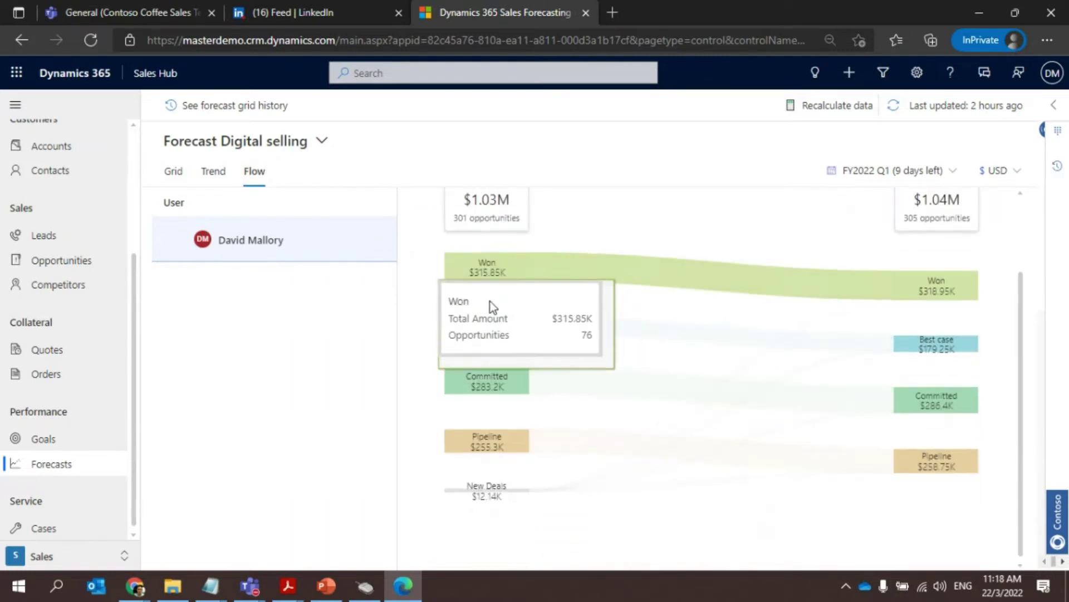
scroll(490, 302, up, 2)
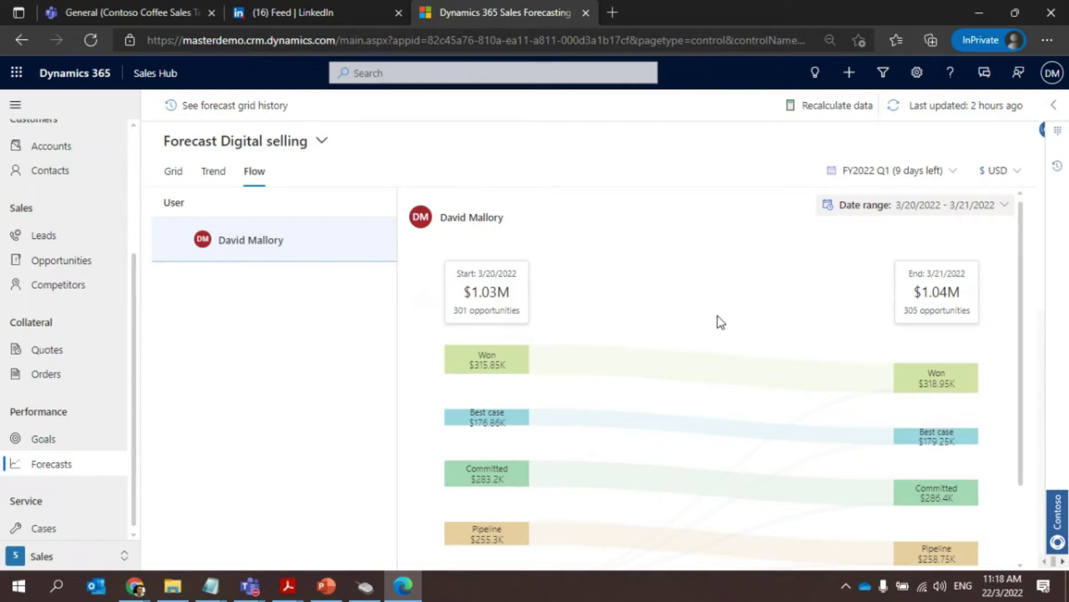
scroll(518, 303, down, 1)
mouse_move(518, 303)
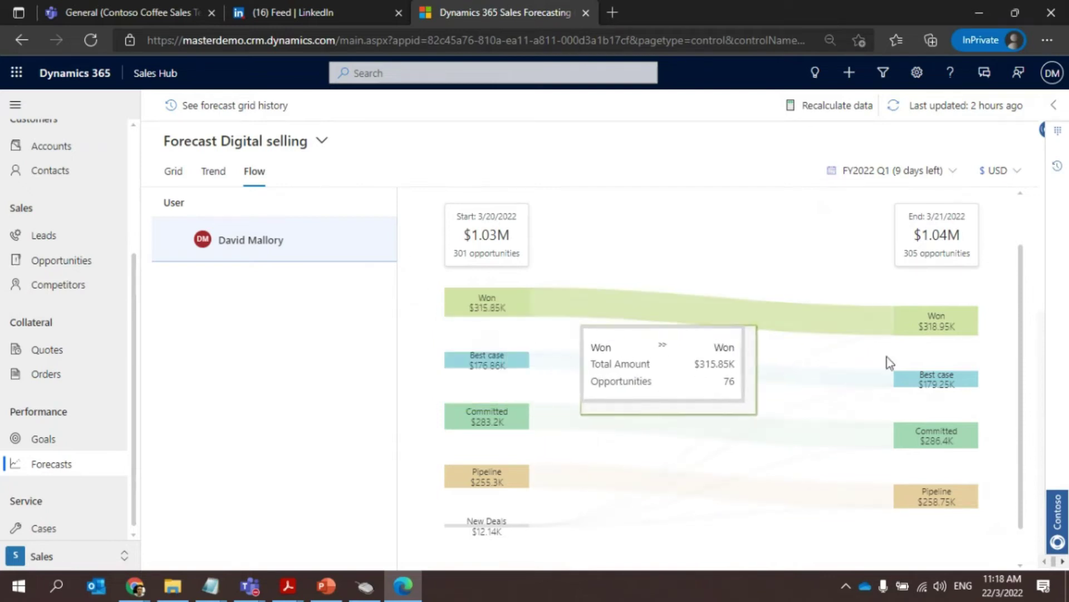
mouse_move(947, 337)
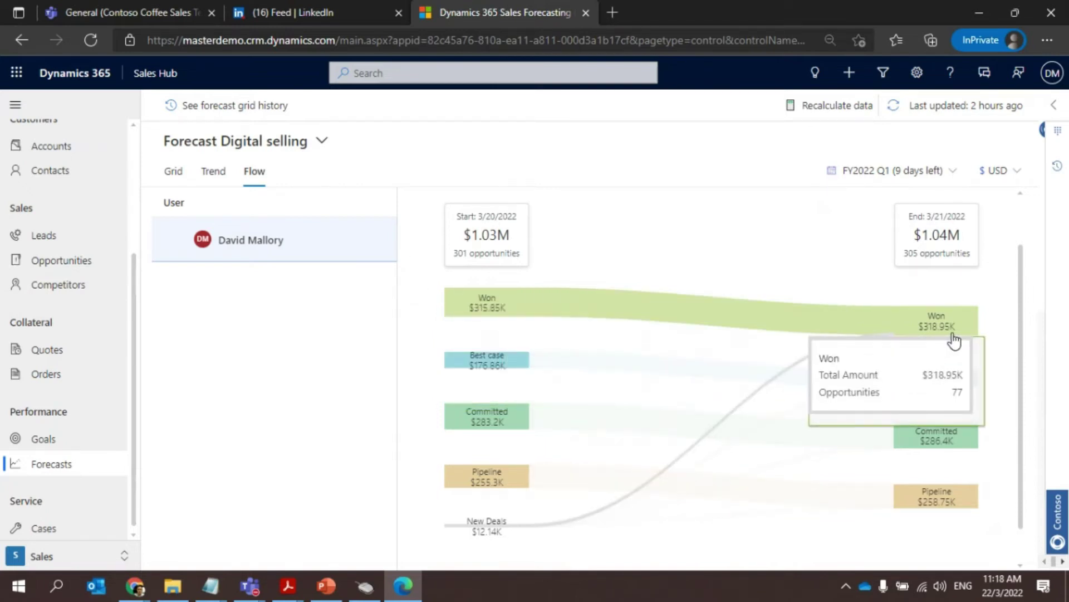
mouse_move(481, 532)
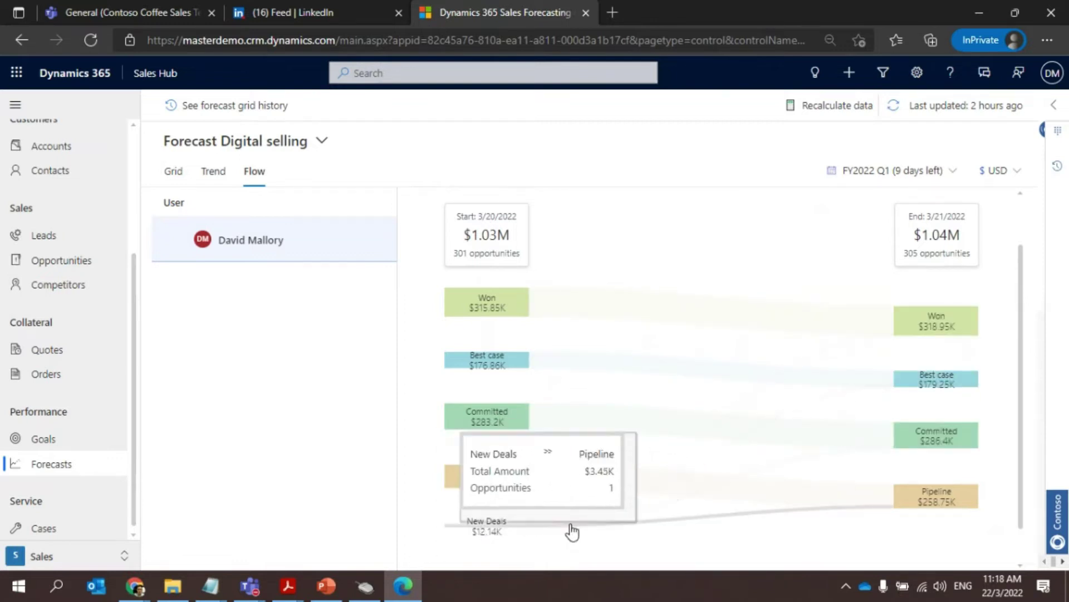
mouse_move(591, 525)
mouse_move(717, 430)
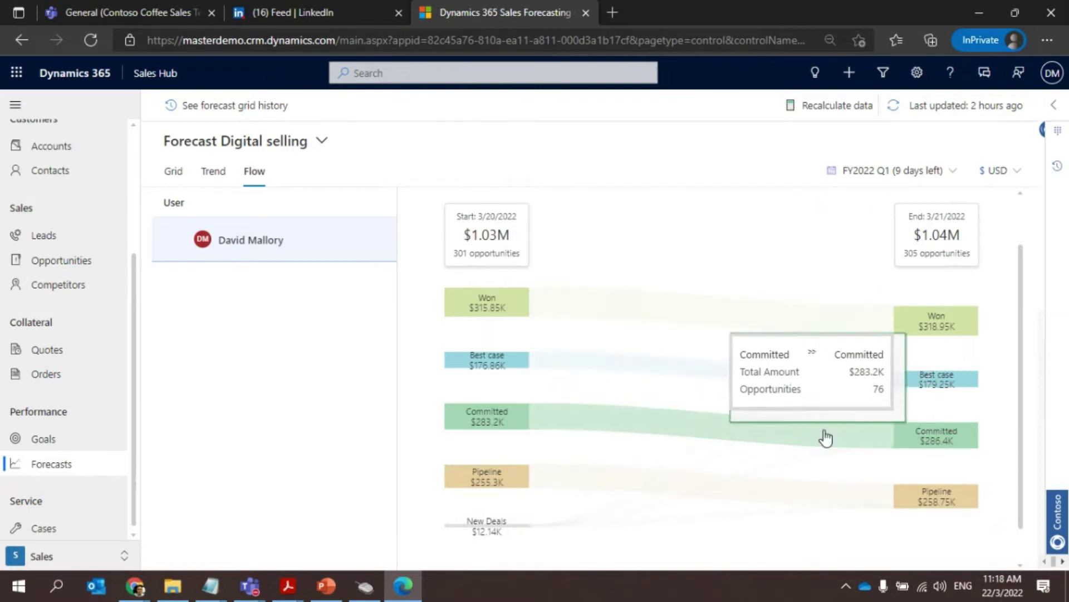
mouse_move(846, 512)
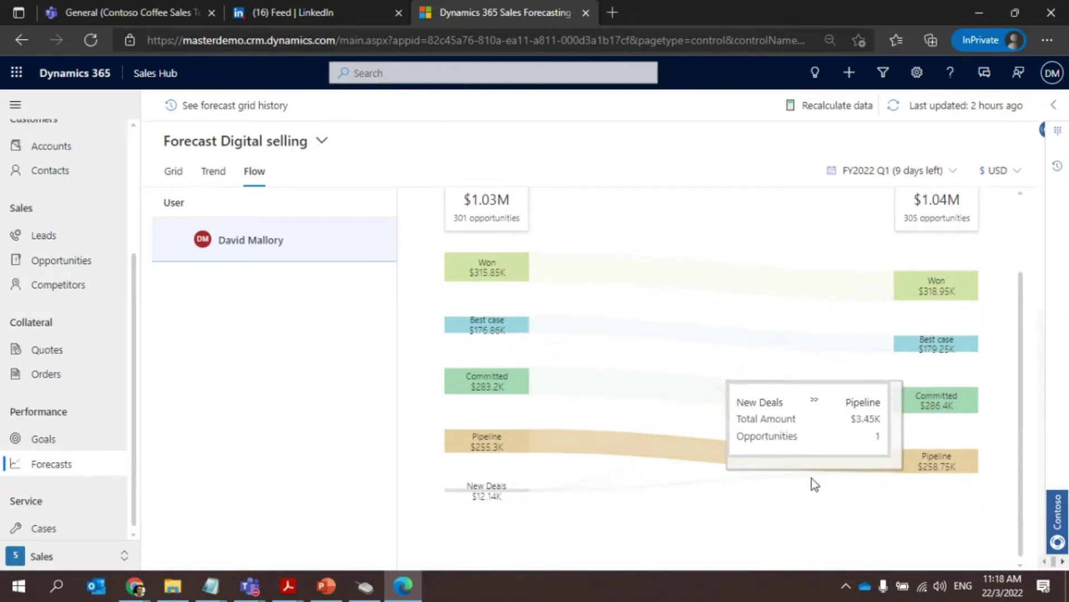
scroll(811, 478, up, 1)
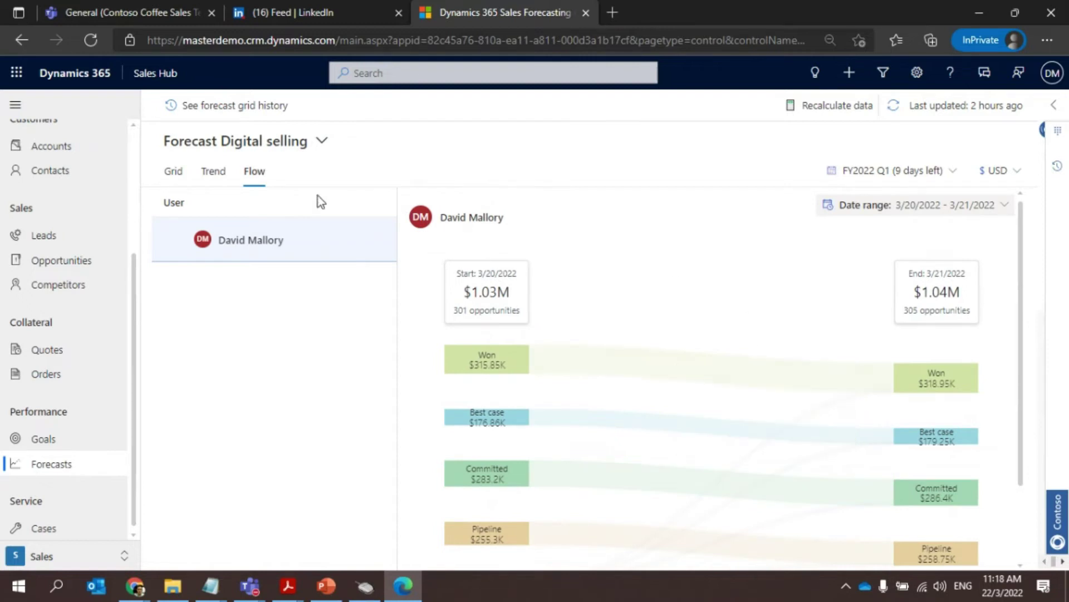
Step: Reload the sales forecasts and look over the Sales Hub areas from Home to Service
click(64, 468)
scroll(55, 393, up, 3)
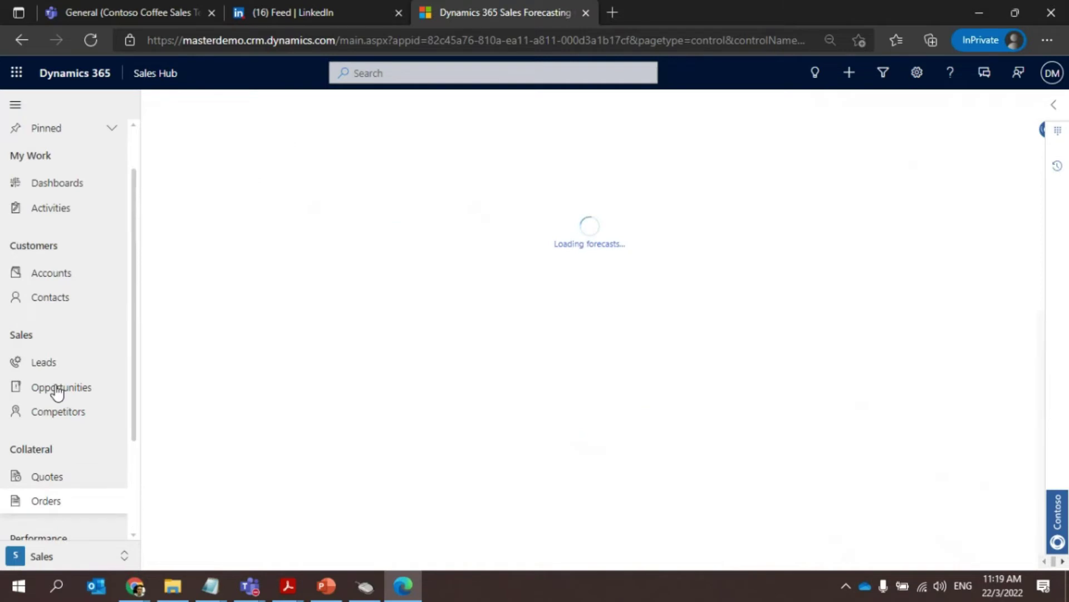
scroll(57, 392, up, 2)
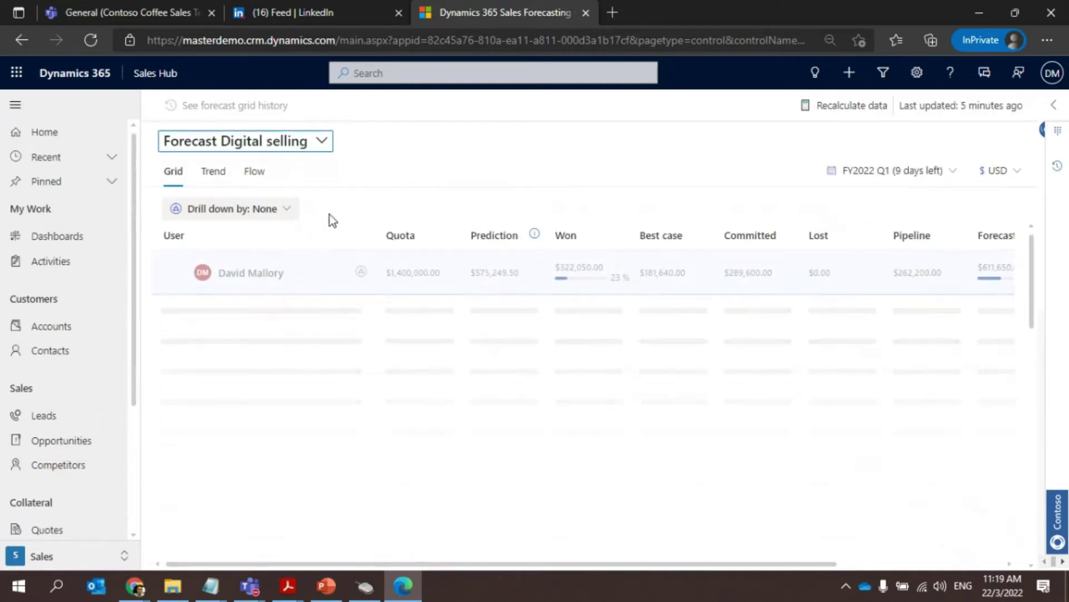
scroll(81, 329, down, 1)
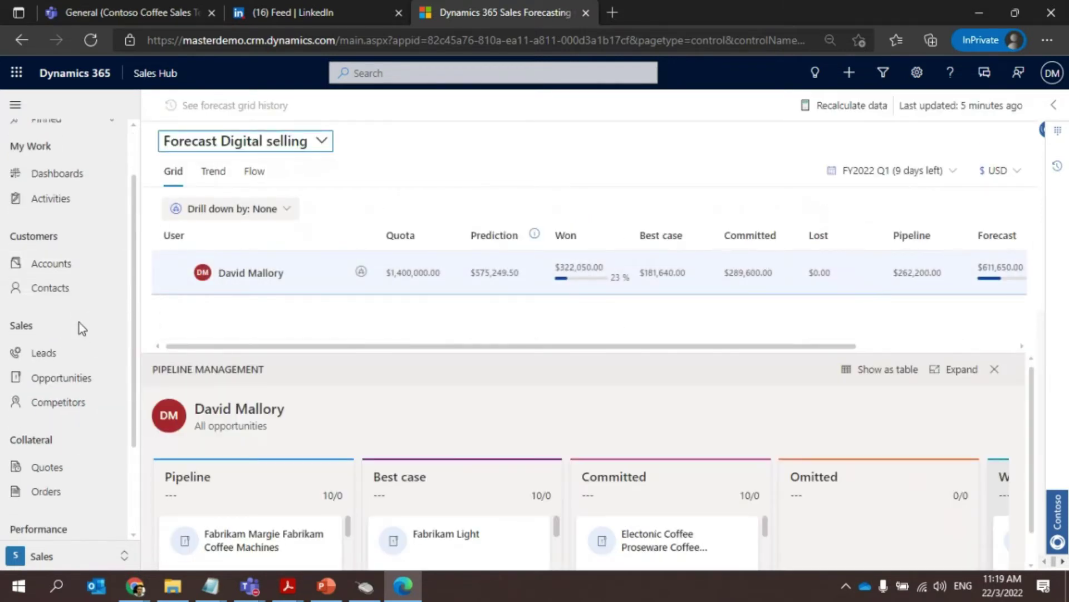
scroll(55, 432, down, 2)
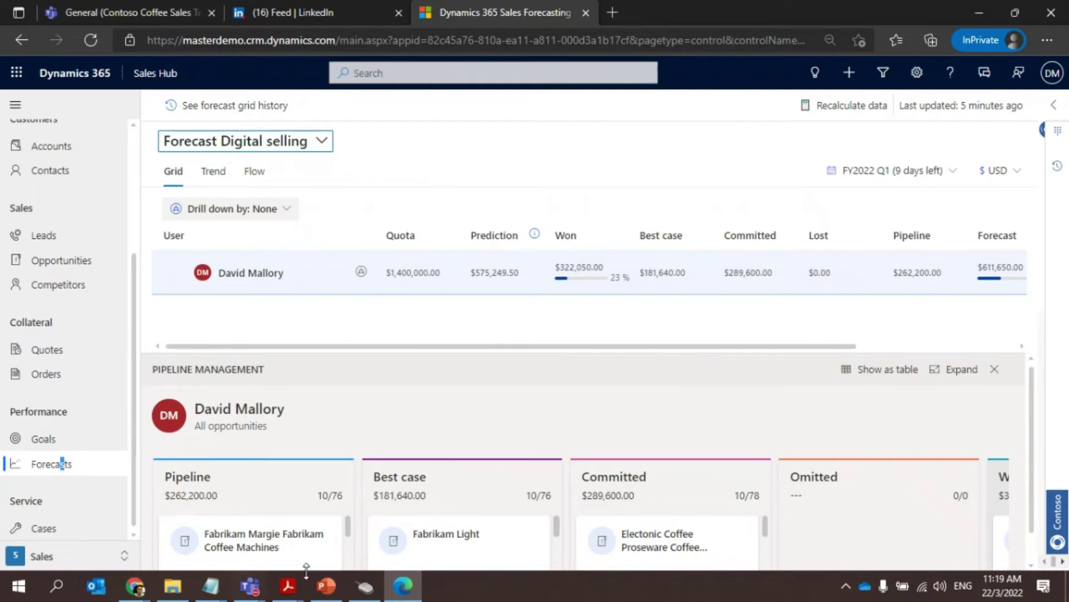
Step: Switch to the cs.txt notes, select the sales manager's username and put the notes away
mouse_move(210, 585)
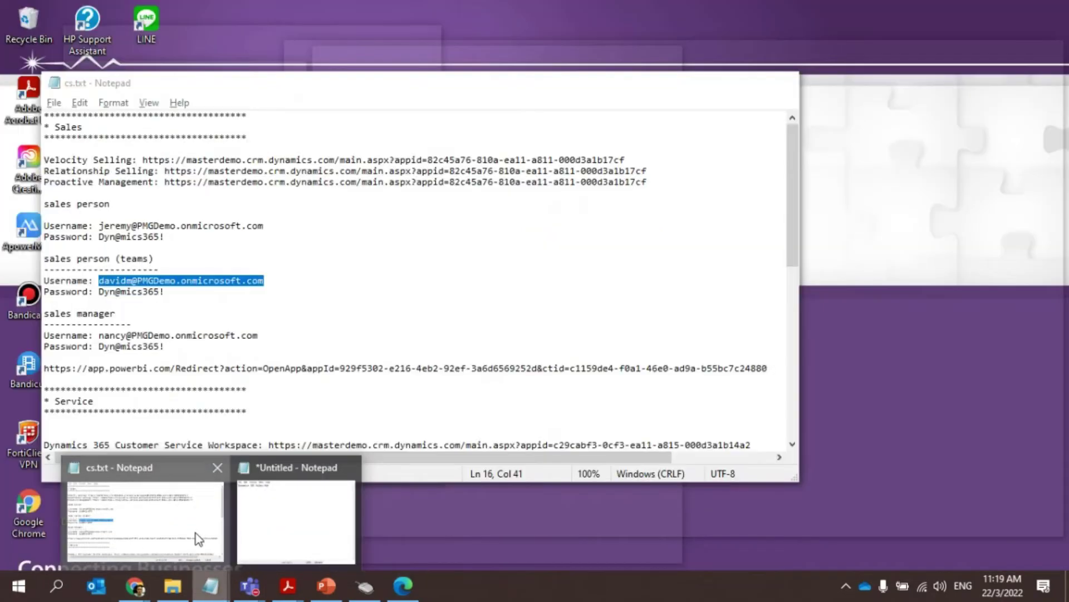
click(196, 538)
click(137, 326)
double_click(135, 335)
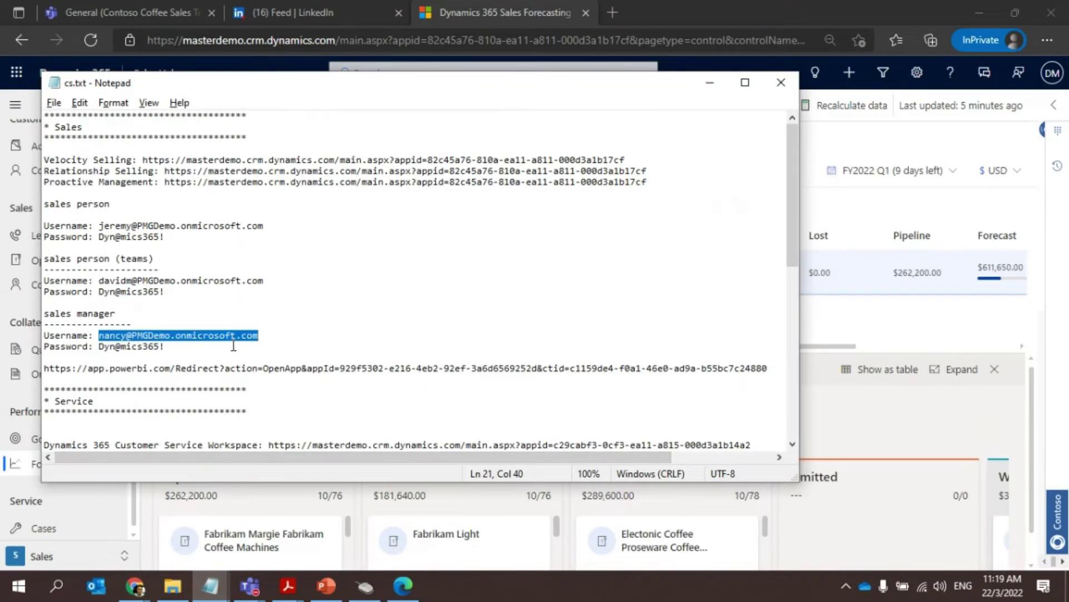
click(710, 84)
Step: Open a new InPrivate window and copy the Proactive Management address from the cs.txt notes
click(1047, 40)
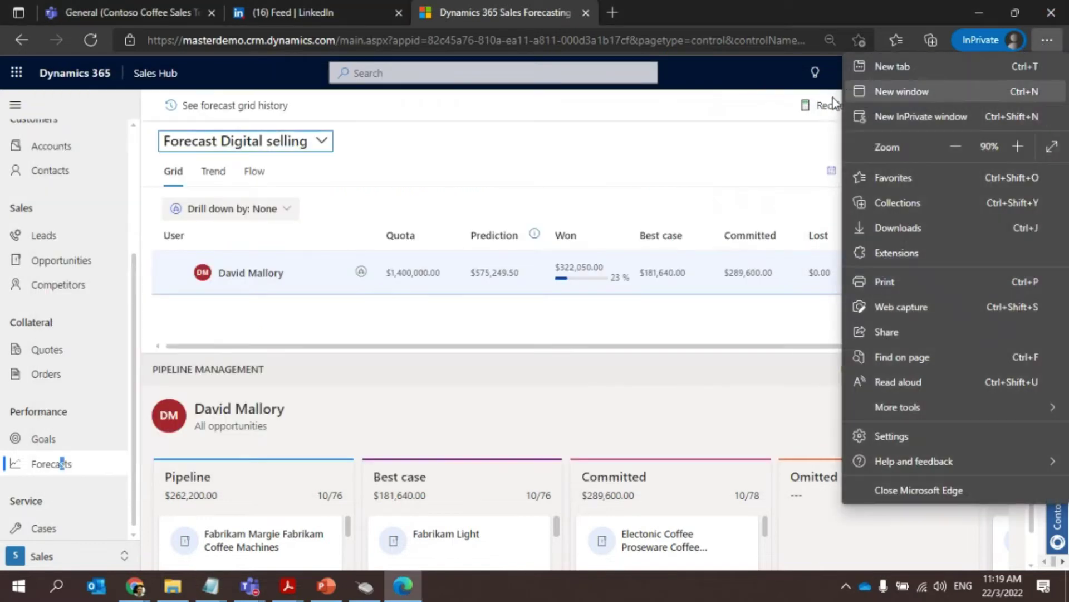
click(868, 115)
mouse_move(210, 585)
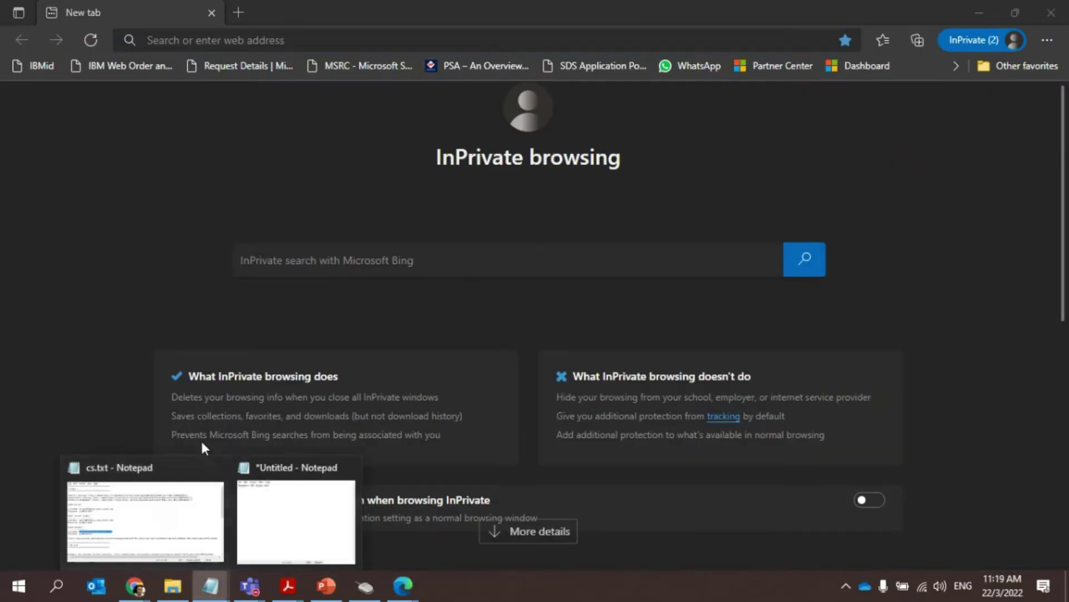
click(170, 507)
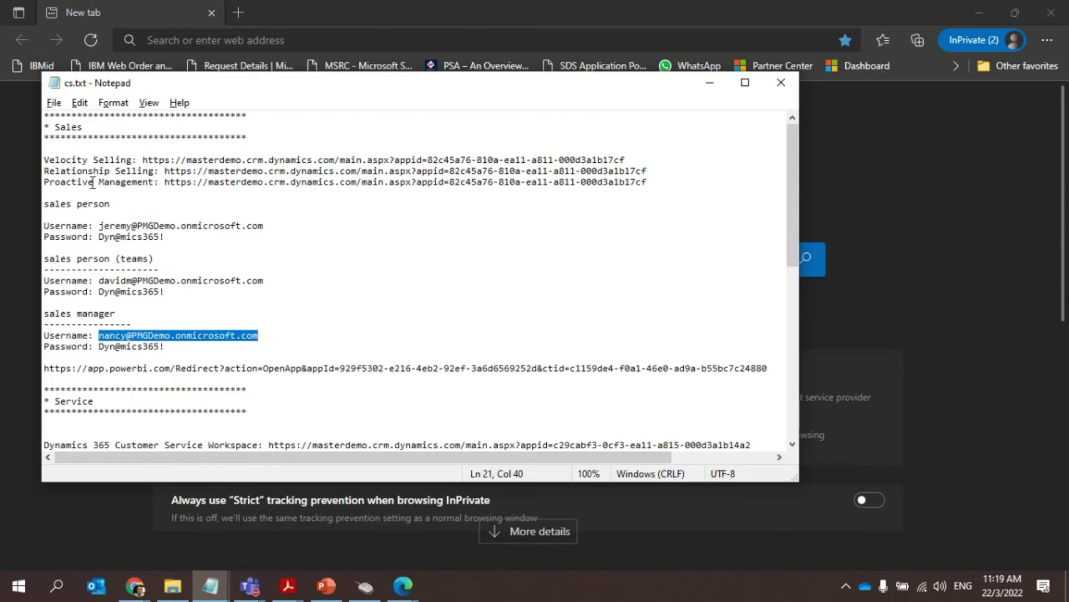
double_click(178, 184)
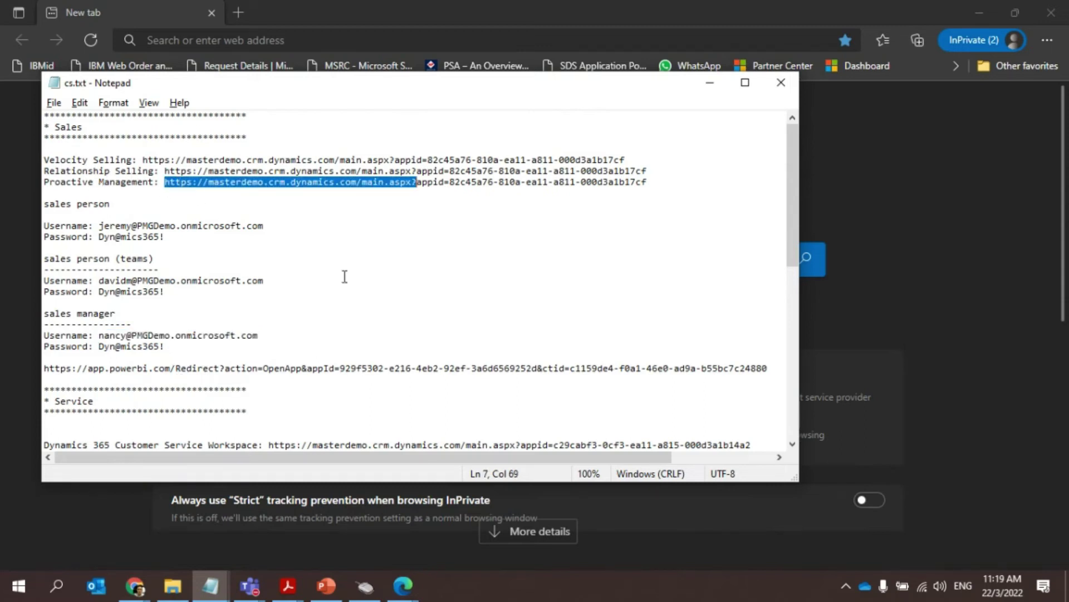
key(shift+End)
key(ctrl+c)
Step: Load the copied Proactive Management address in the new InPrivate window
click(921, 189)
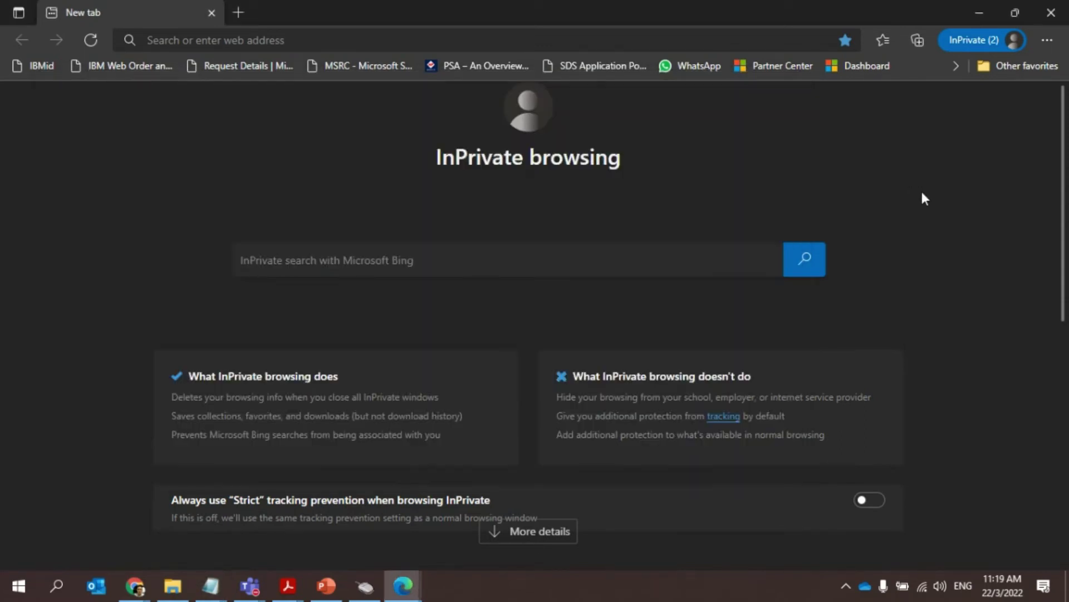
key(ctrl+v)
key(Return)
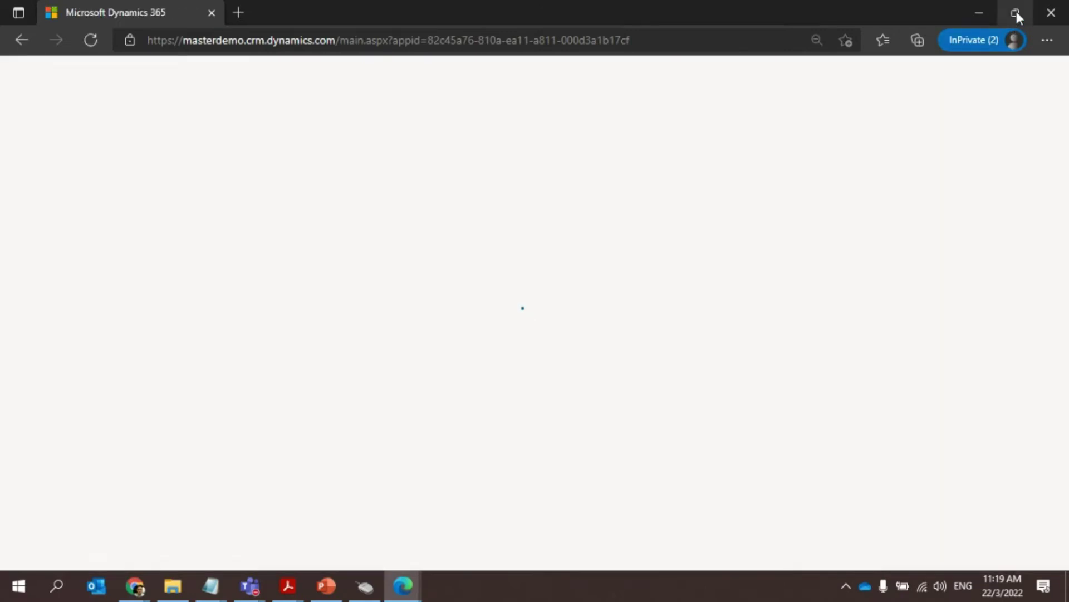
Step: Close the open InPrivate and incognito windows that run Dynamics 365 under the salespeople's sessions
click(1014, 13)
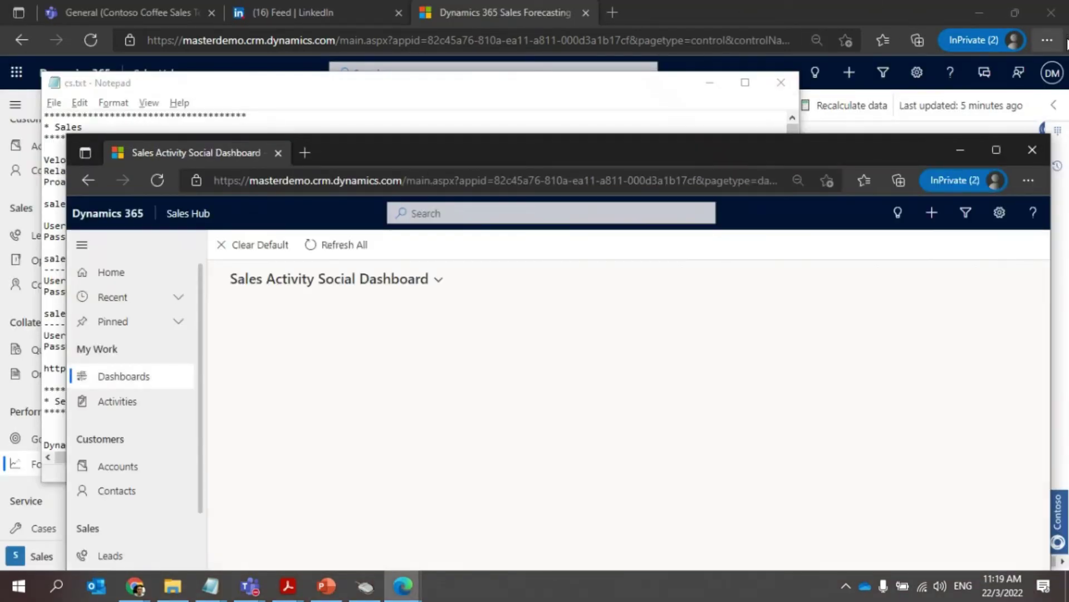
click(1049, 17)
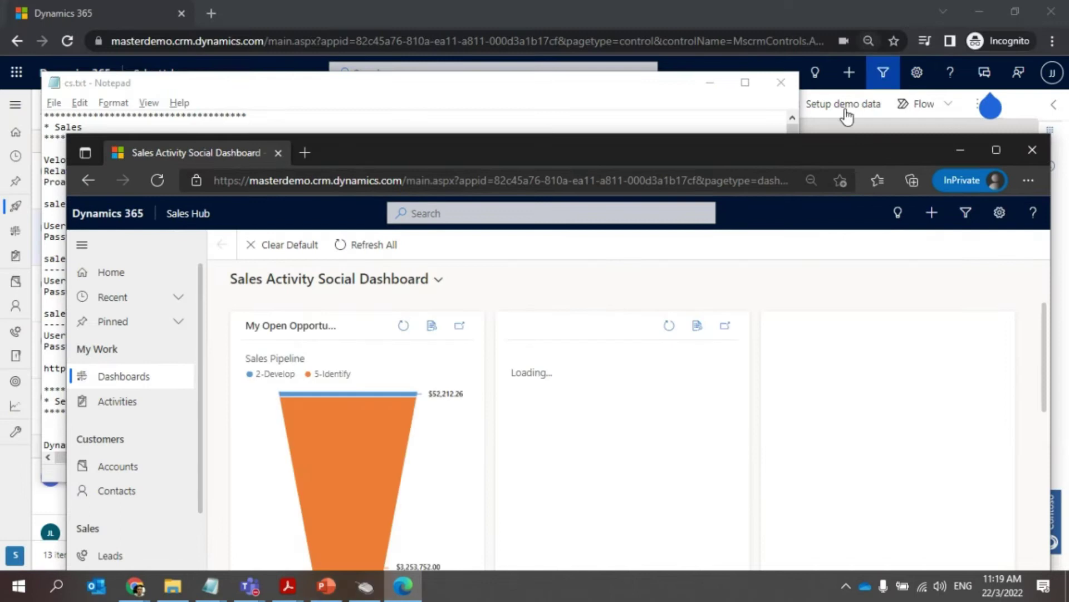
click(1032, 149)
click(979, 12)
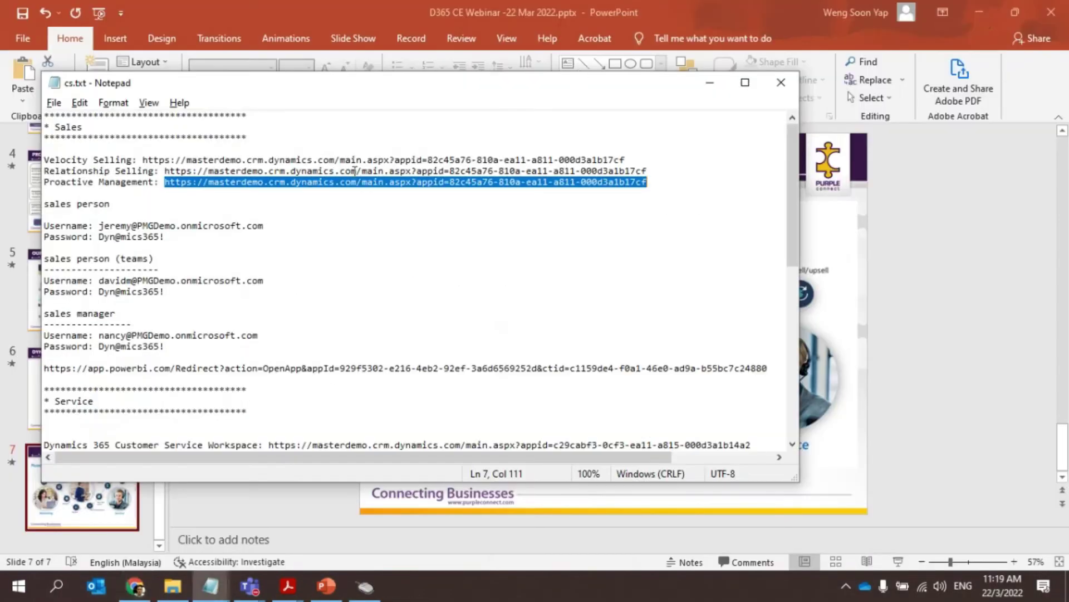
click(3, 596)
Step: Switch to Chrome, open a new Incognito window and load the copied Proactive Management address in it
click(134, 585)
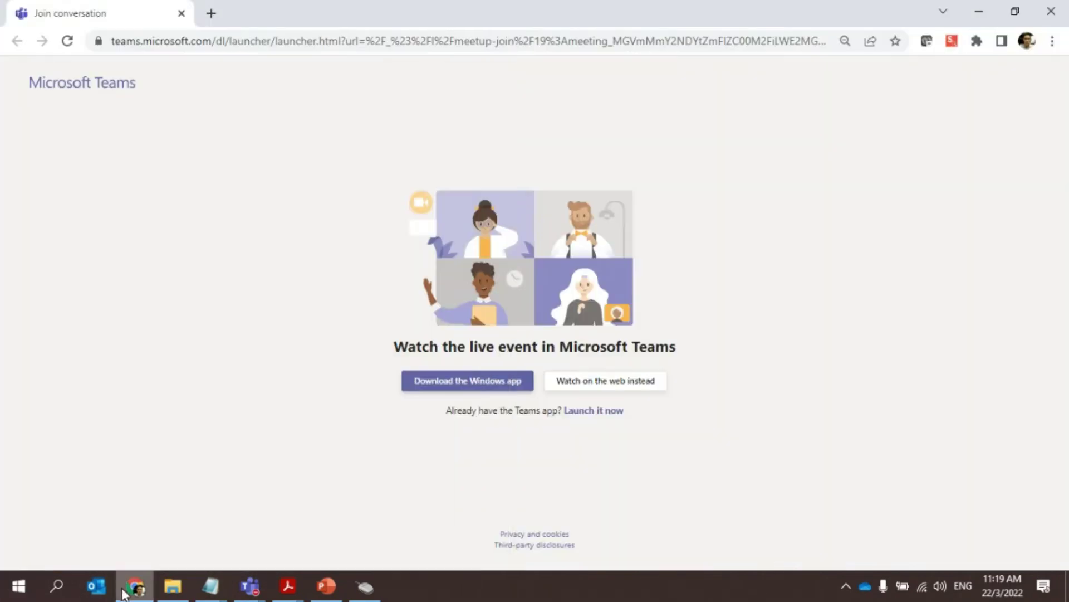
click(1052, 41)
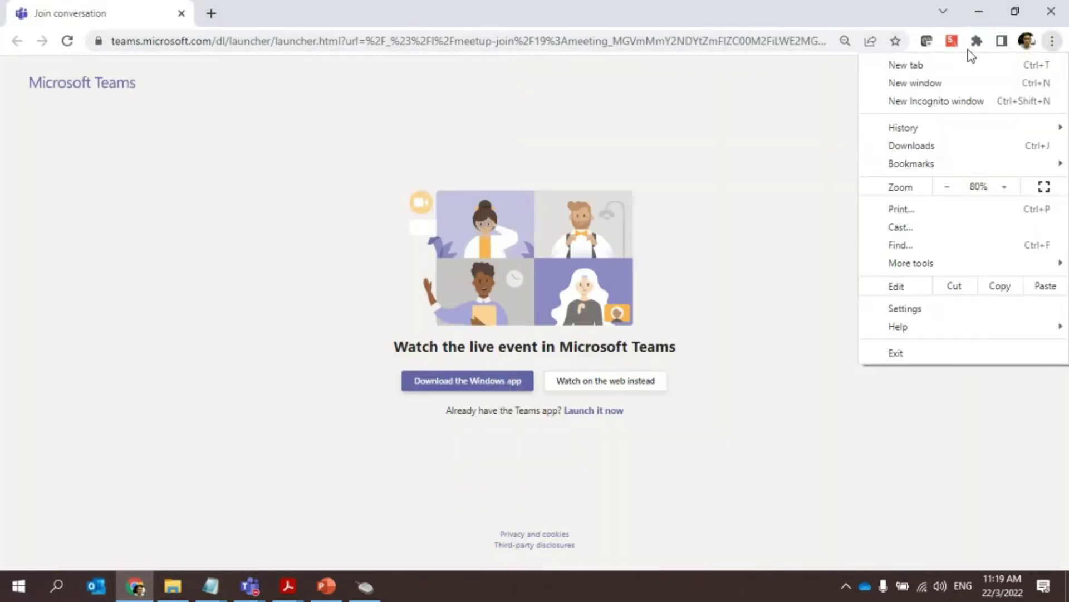
click(900, 100)
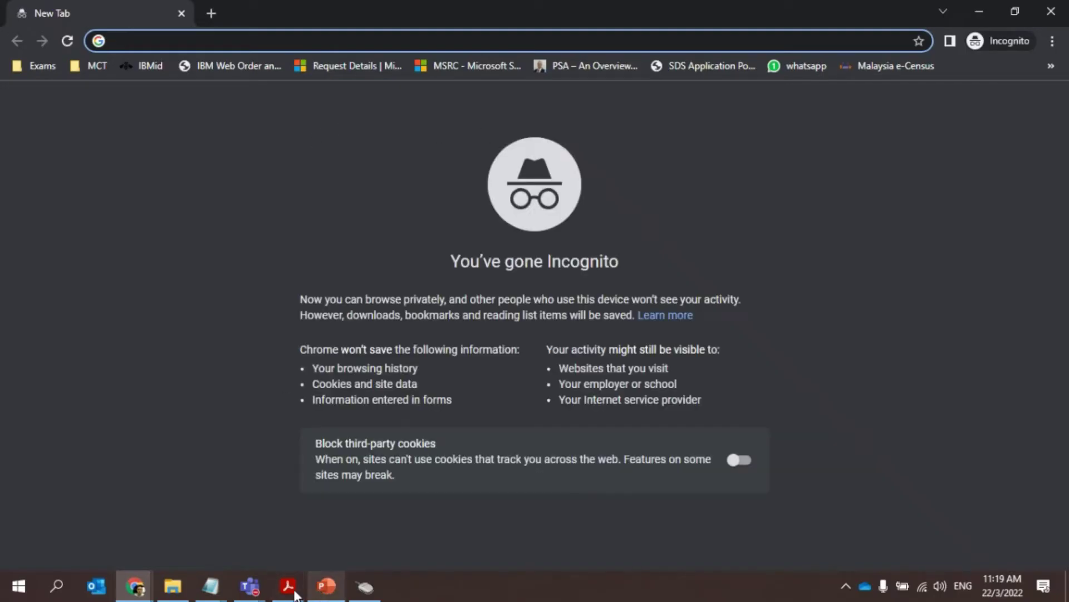
click(207, 588)
click(150, 527)
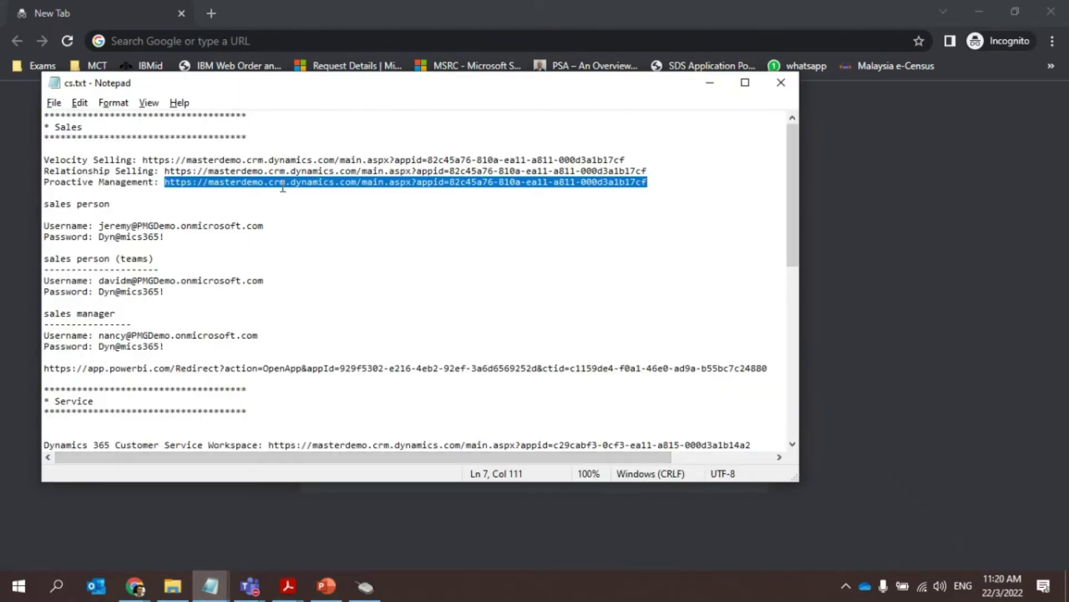
click(874, 391)
key(ctrl+v)
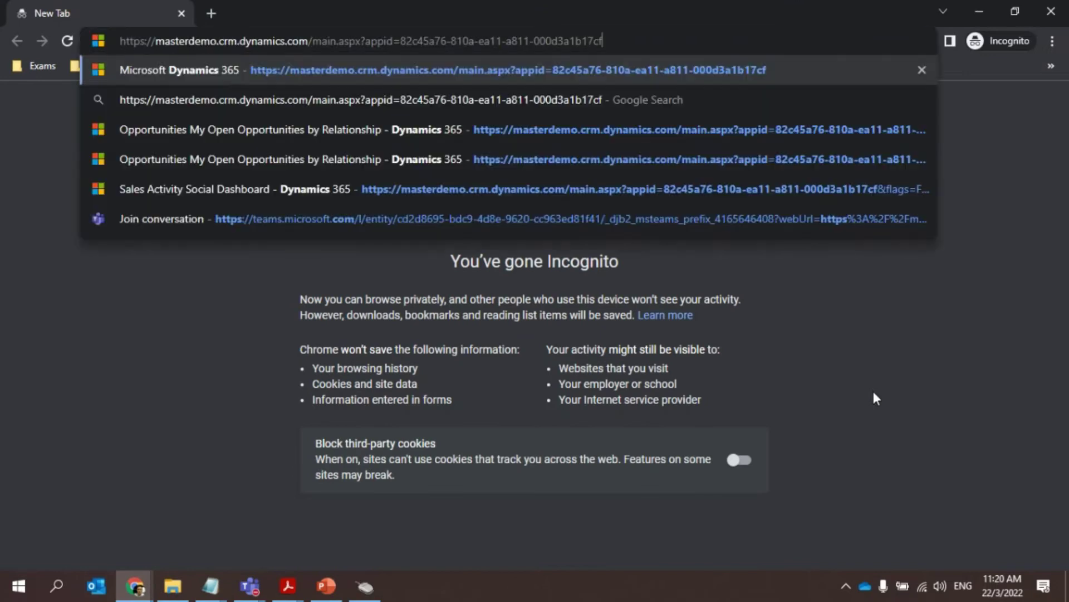
key(Return)
Step: Copy the sales manager's username from the cs.txt notes and submit it on the Microsoft sign-in page
key(alt+Tab)
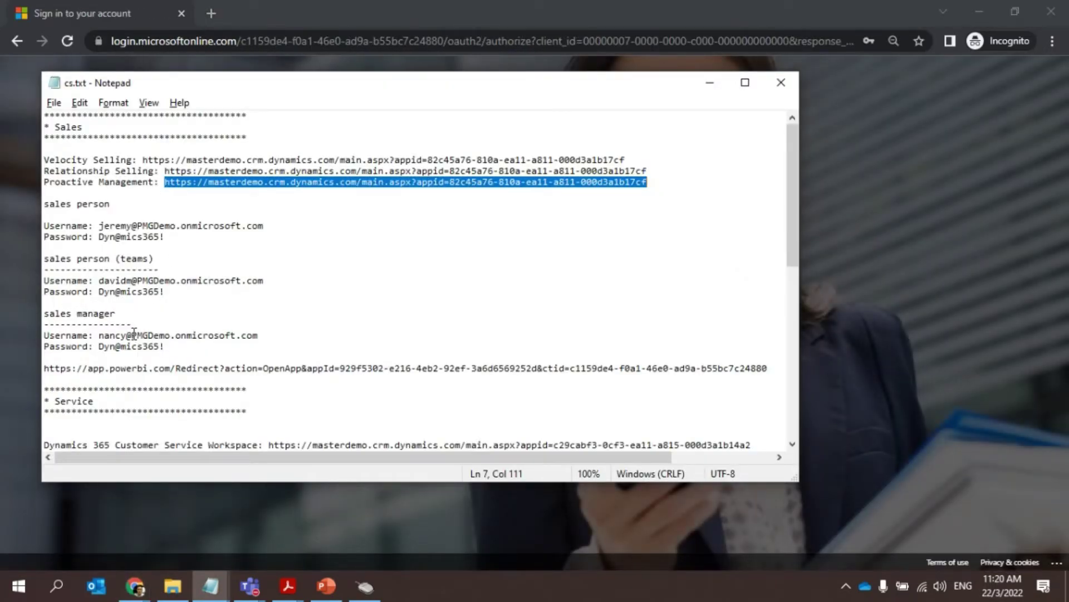
double_click(133, 335)
click(449, 27)
key(ctrl+v)
click(607, 371)
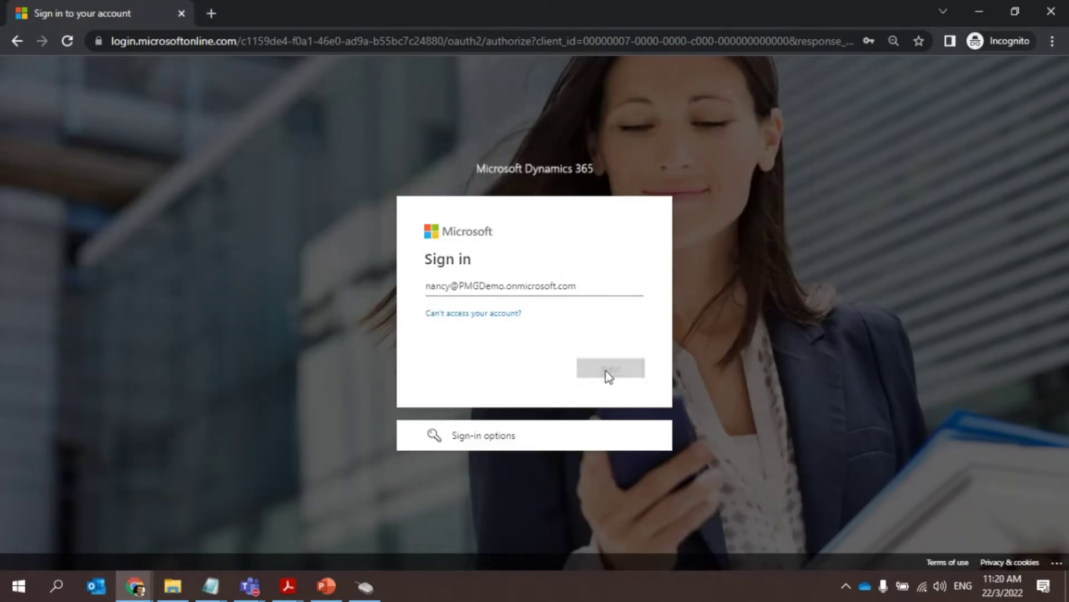
Step: Copy the sales manager's password from the cs.txt notes, enter it in the password field and sign in
key(alt+Tab)
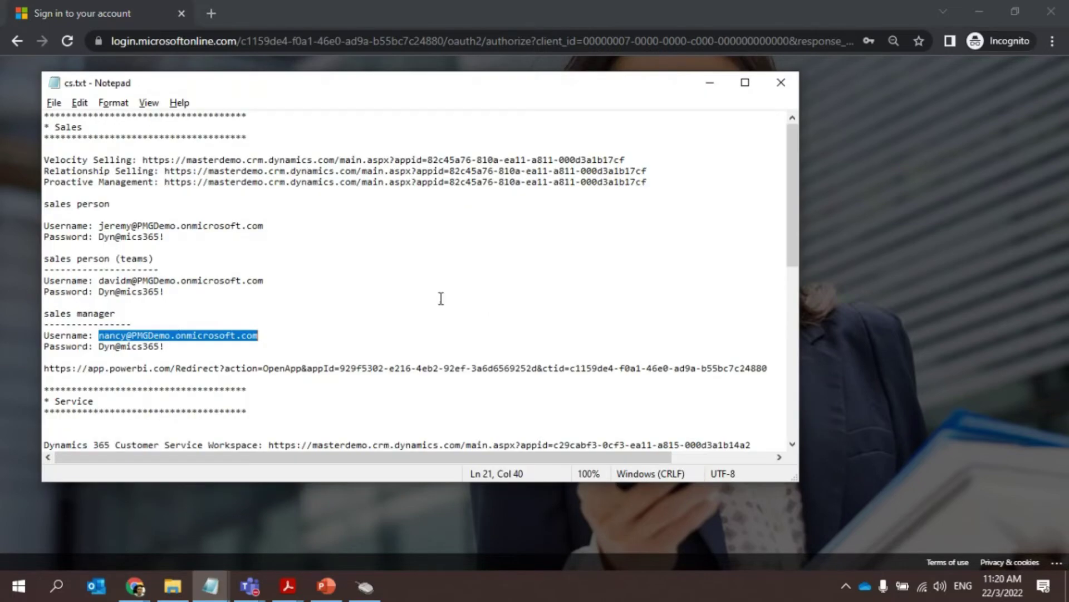
double_click(128, 346)
key(alt+Tab)
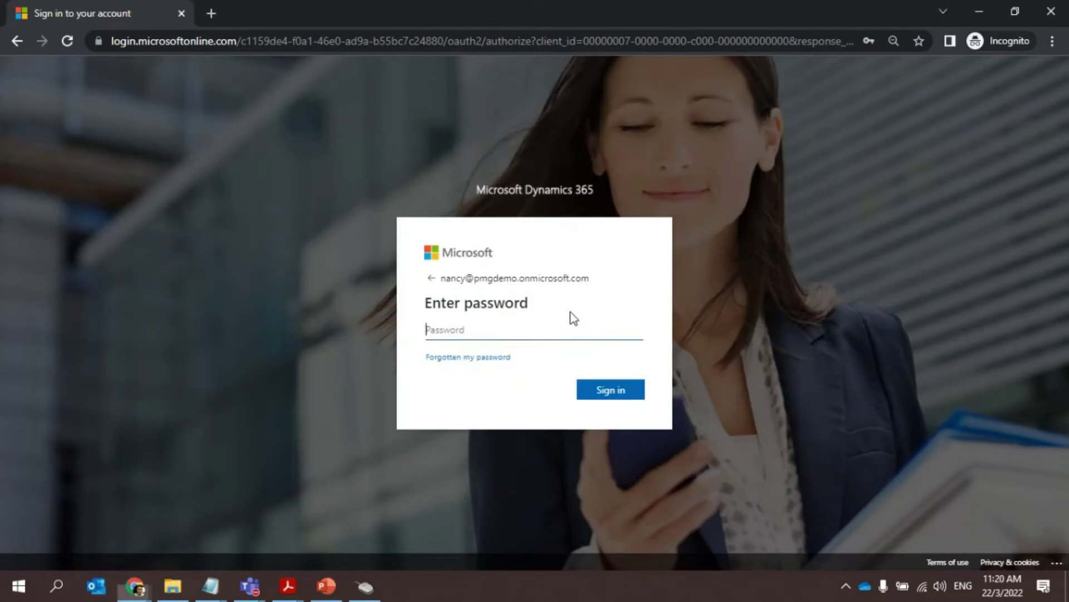
key(ctrl+v)
key(Return)
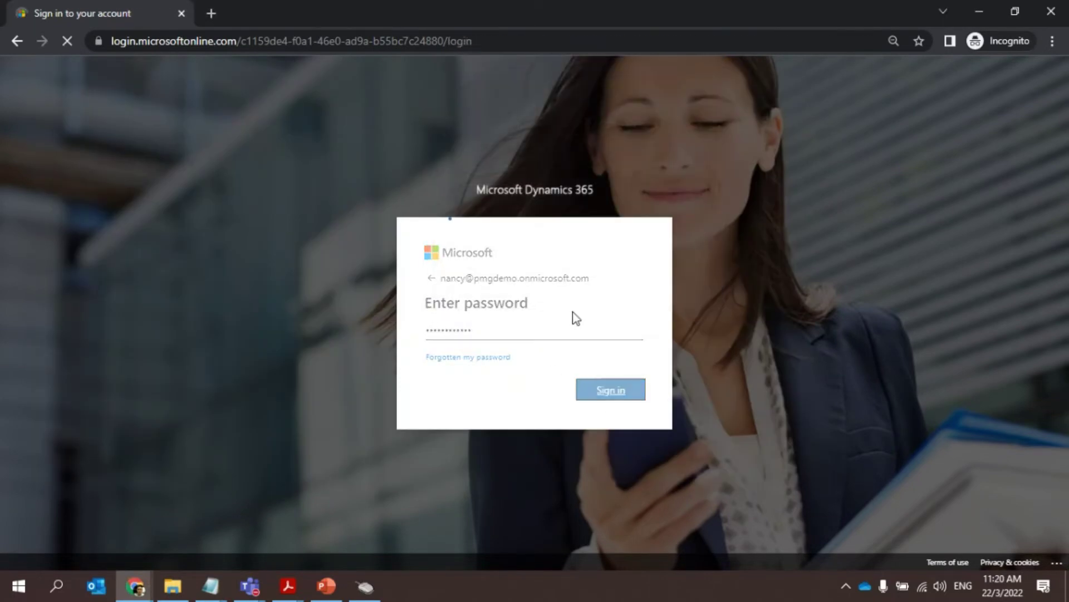
click(609, 395)
key(alt+Tab)
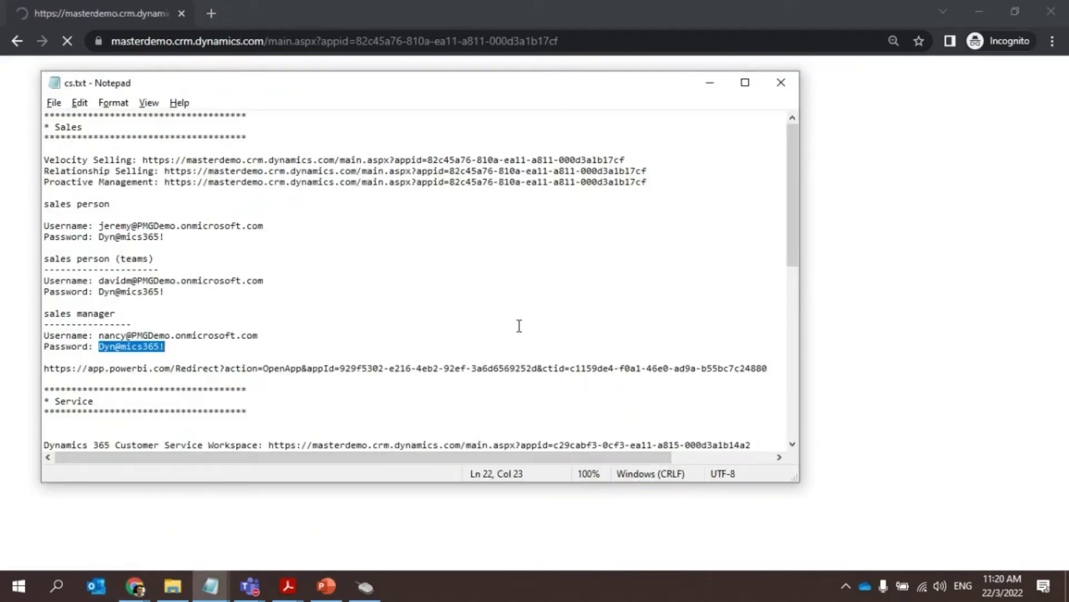
Step: Copy the Power BI app address from the cs.txt notes and load it in a new Incognito tab
drag(44, 368, 225, 369)
key(shift+End)
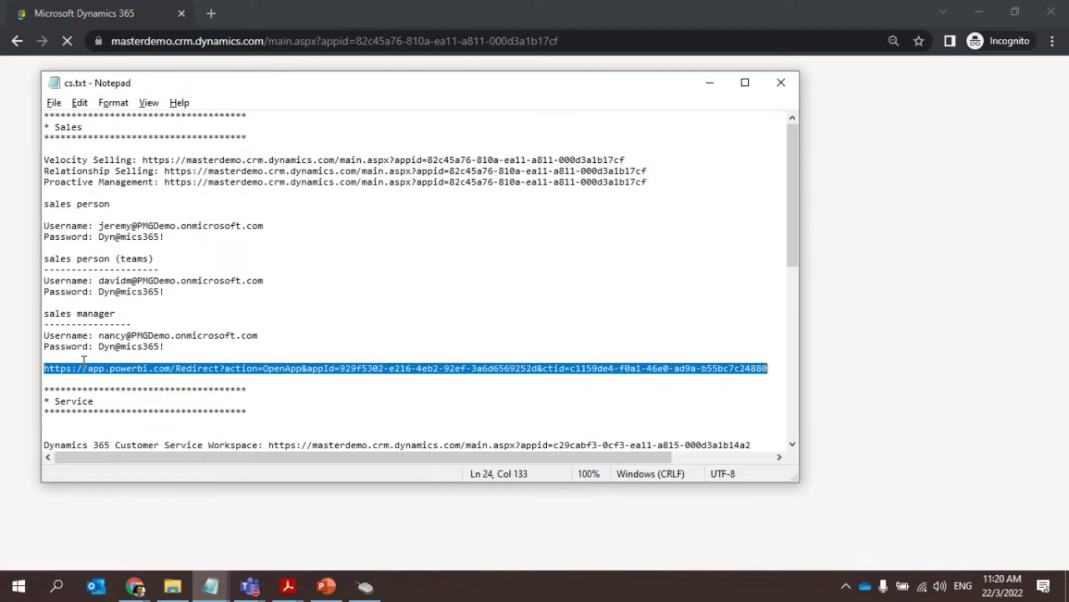
key(ctrl+c)
click(208, 18)
click(208, 18)
key(ctrl+v)
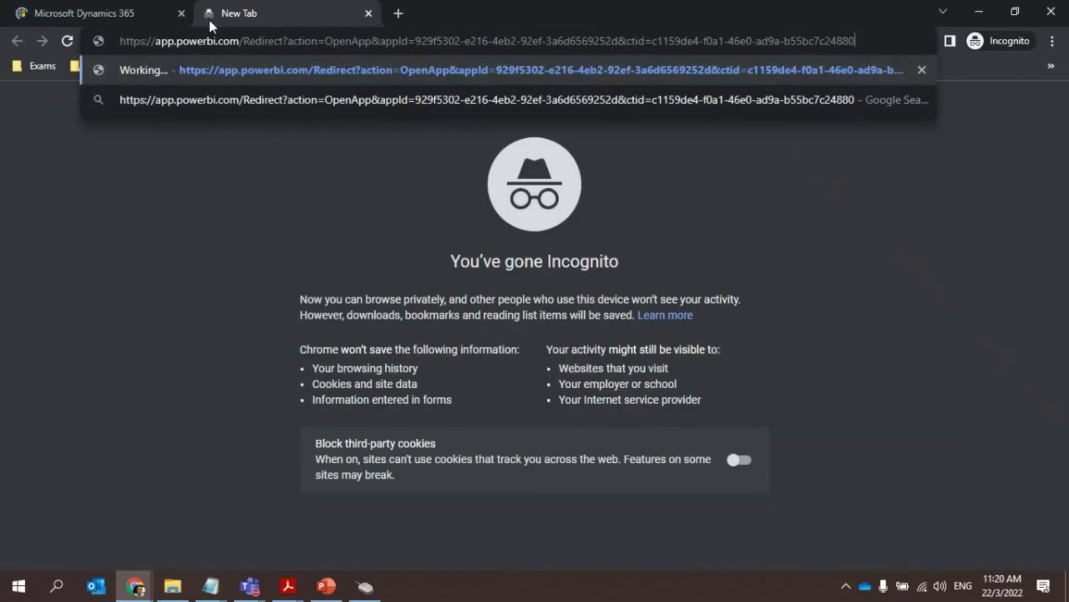
key(Return)
Step: Copy the sales manager's username from the cs.txt notes and submit it as the email on the Power BI sign-on page
click(106, 15)
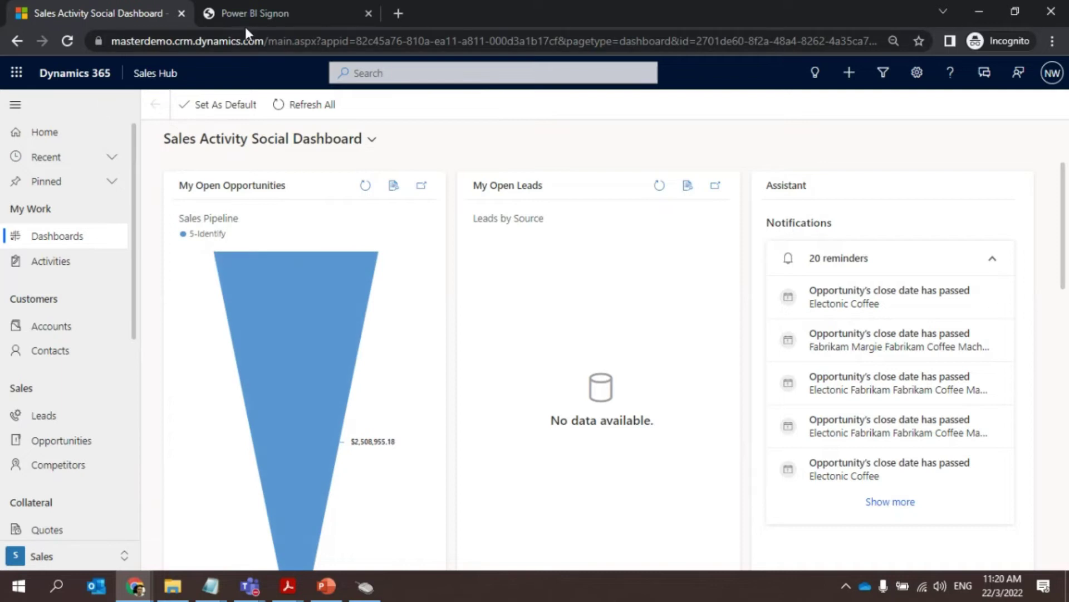
click(285, 11)
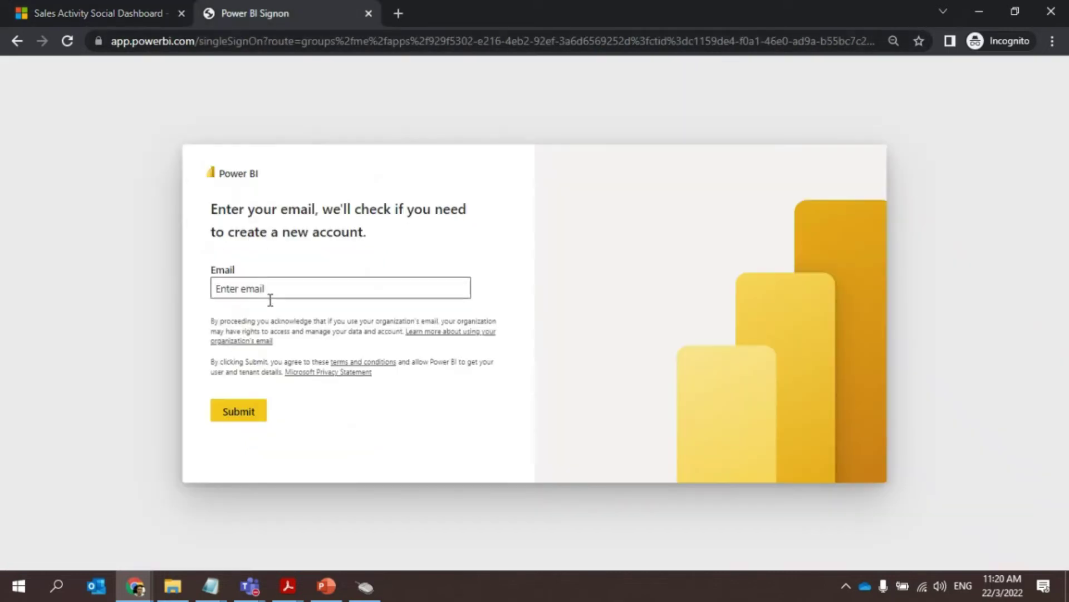
mouse_move(211, 586)
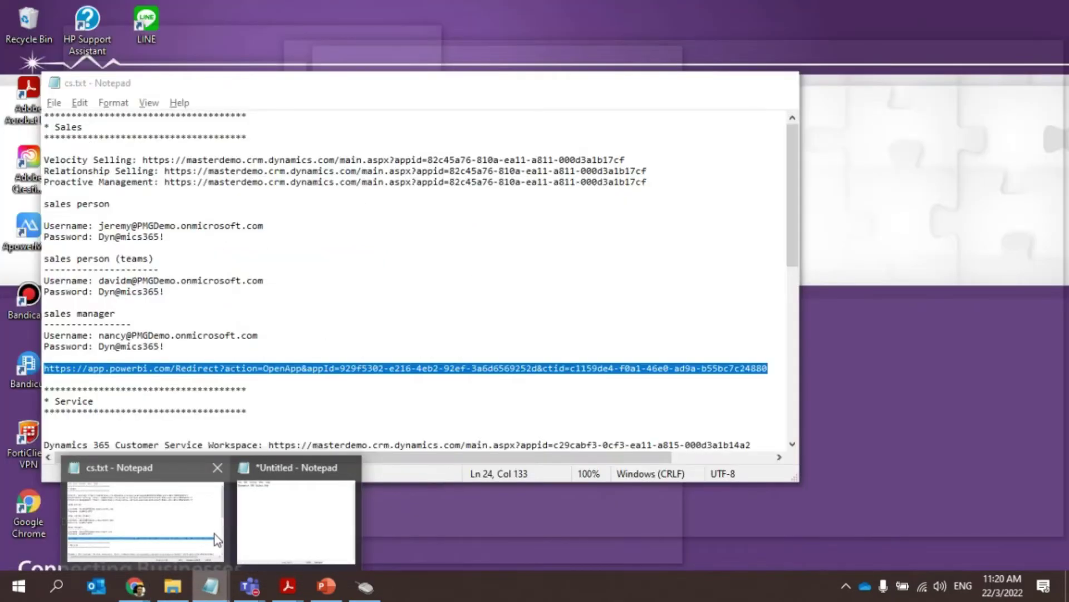
click(215, 534)
double_click(115, 334)
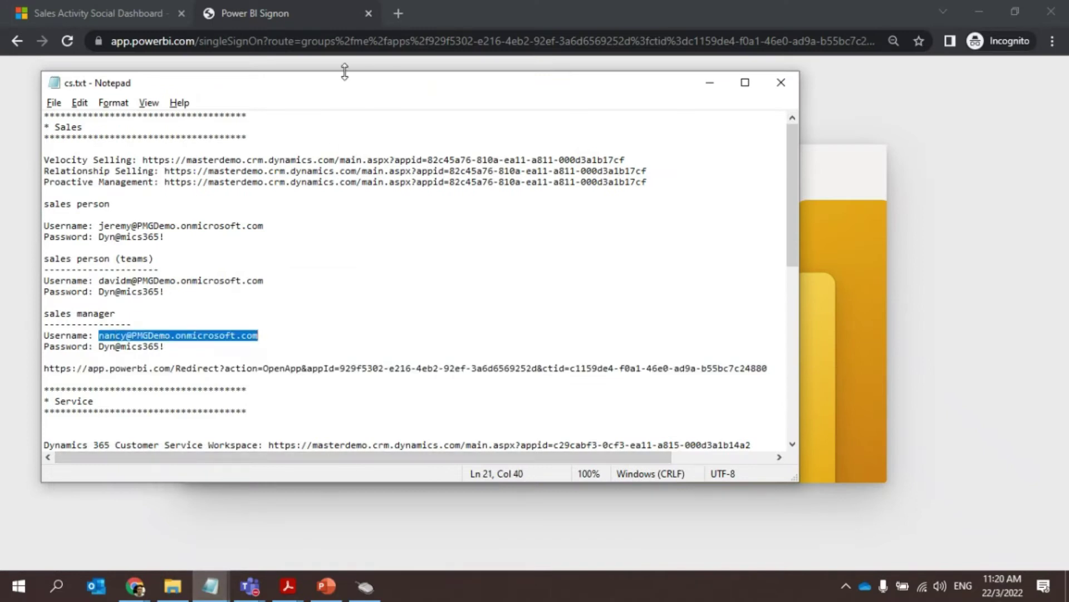
click(476, 14)
click(320, 292)
key(ctrl+v)
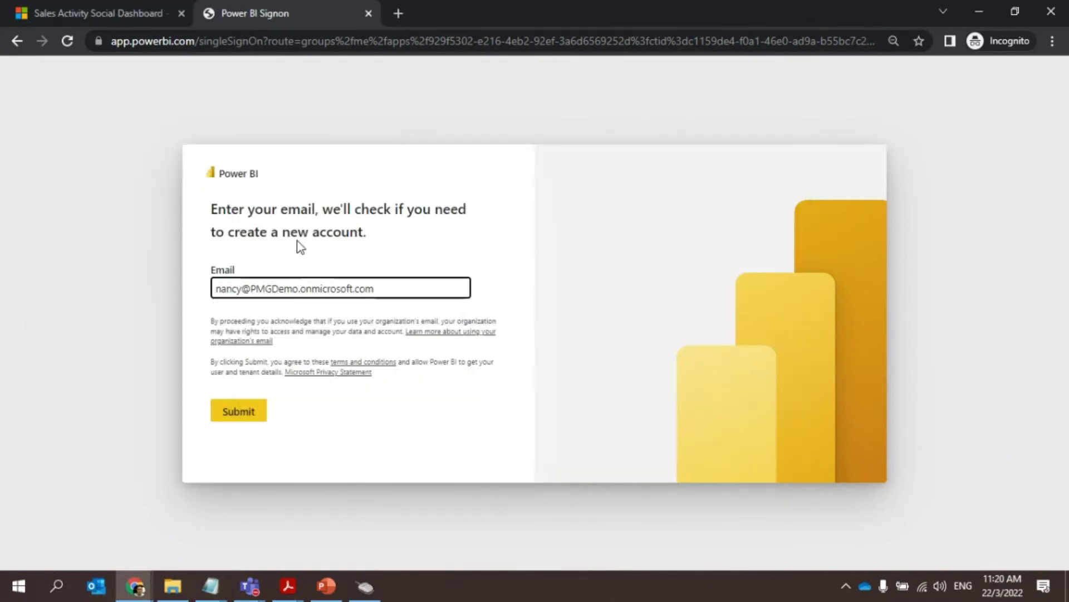
click(245, 412)
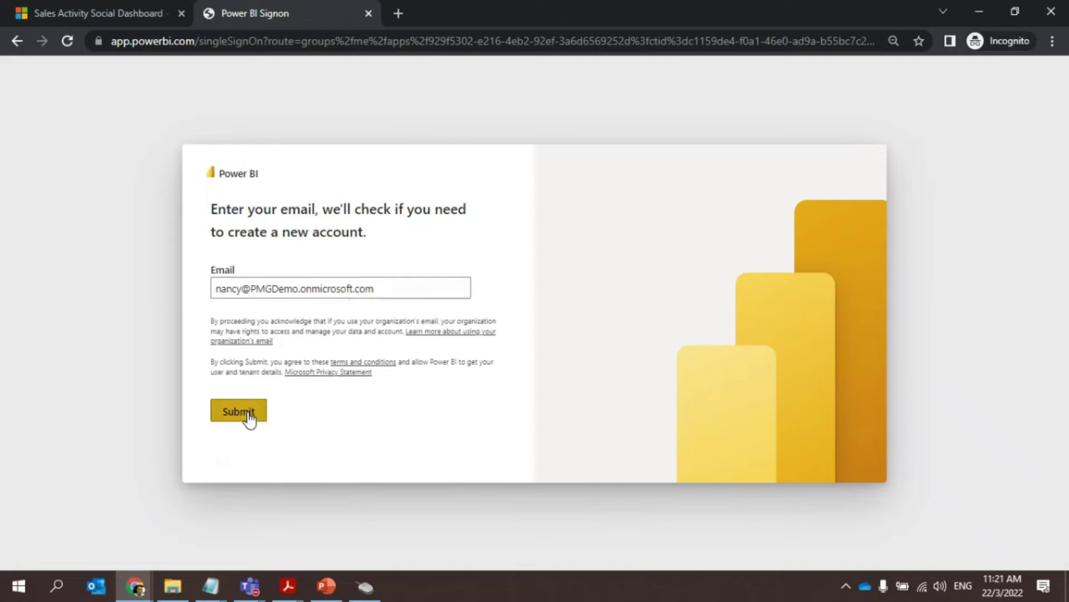
key(alt+Tab)
drag(99, 347, 163, 348)
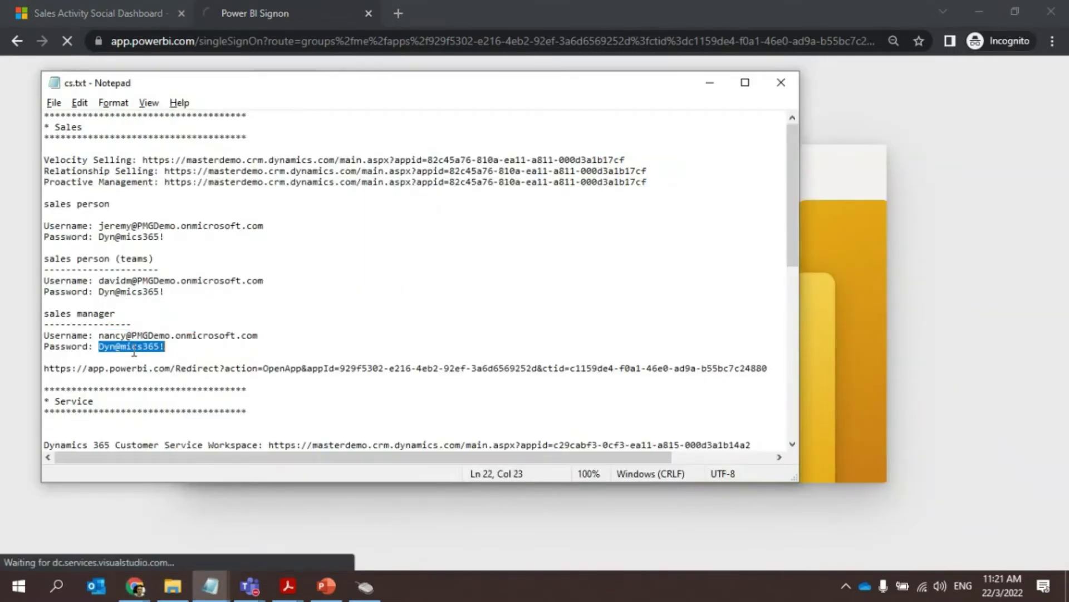
key(alt+Tab)
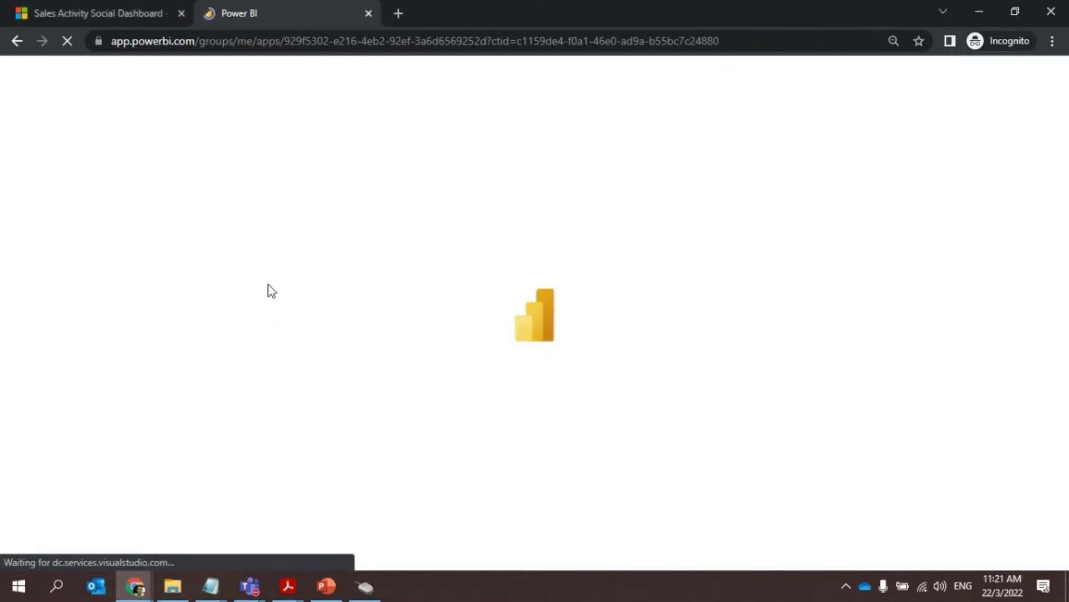
Step: Return to the Sales Hub dashboard and show the account details of the signed-in sales manager
click(116, 23)
scroll(146, 321, down, 1)
scroll(102, 389, down, 2)
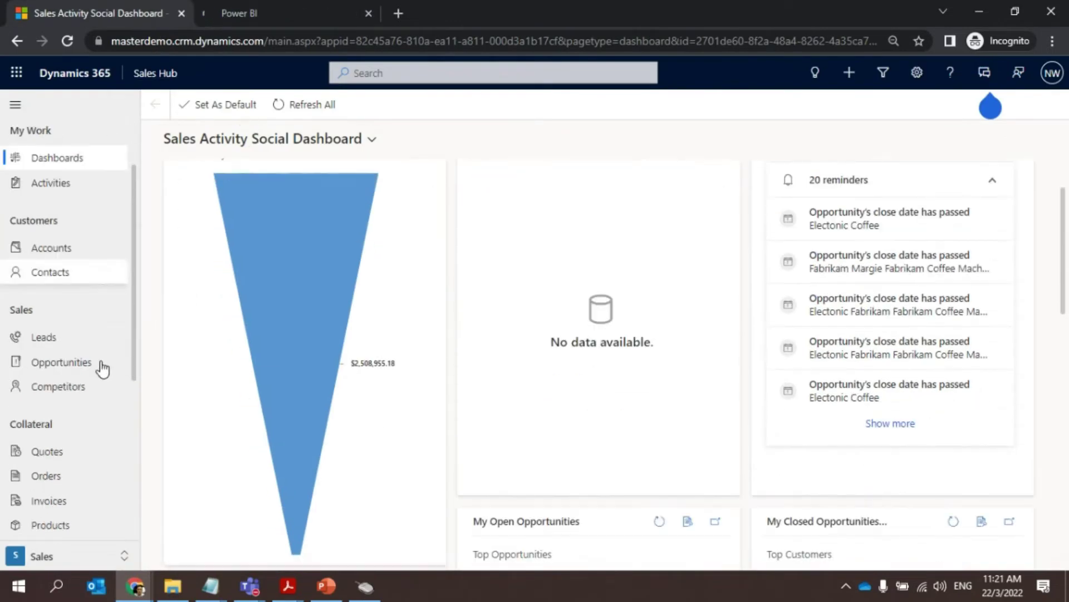
click(1052, 78)
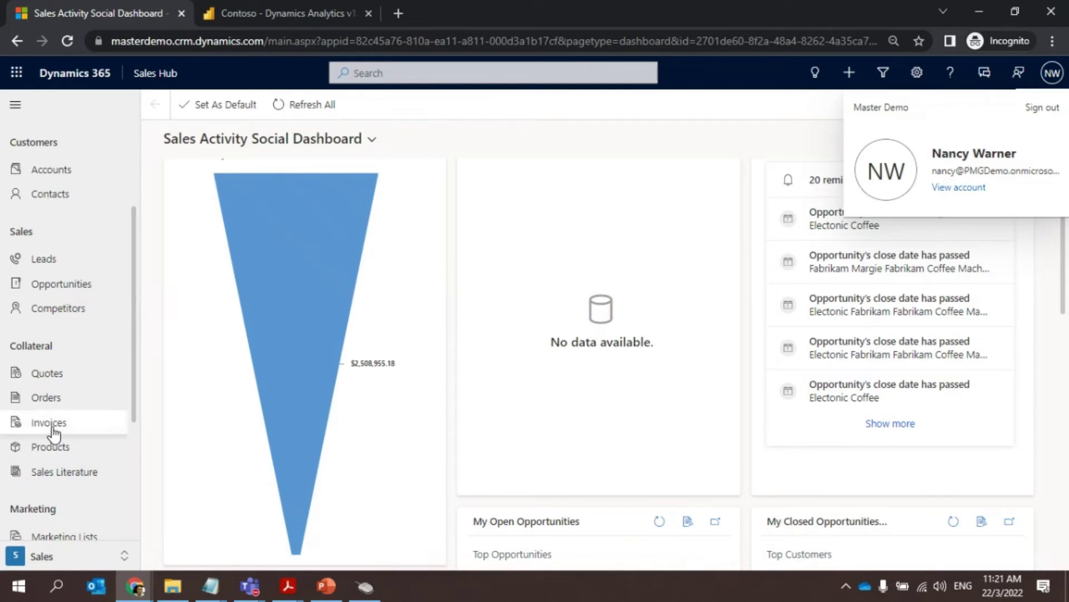
Step: Open the Forecasts page from the Performance area of Sales Hub
scroll(53, 432, up, 3)
scroll(58, 441, down, 5)
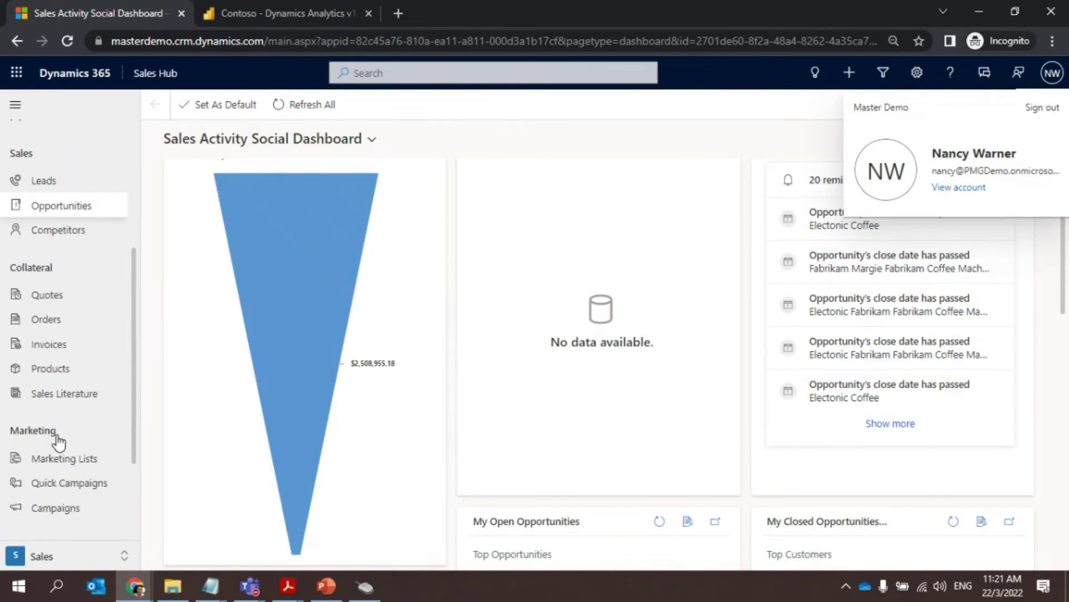
scroll(58, 439, up, 5)
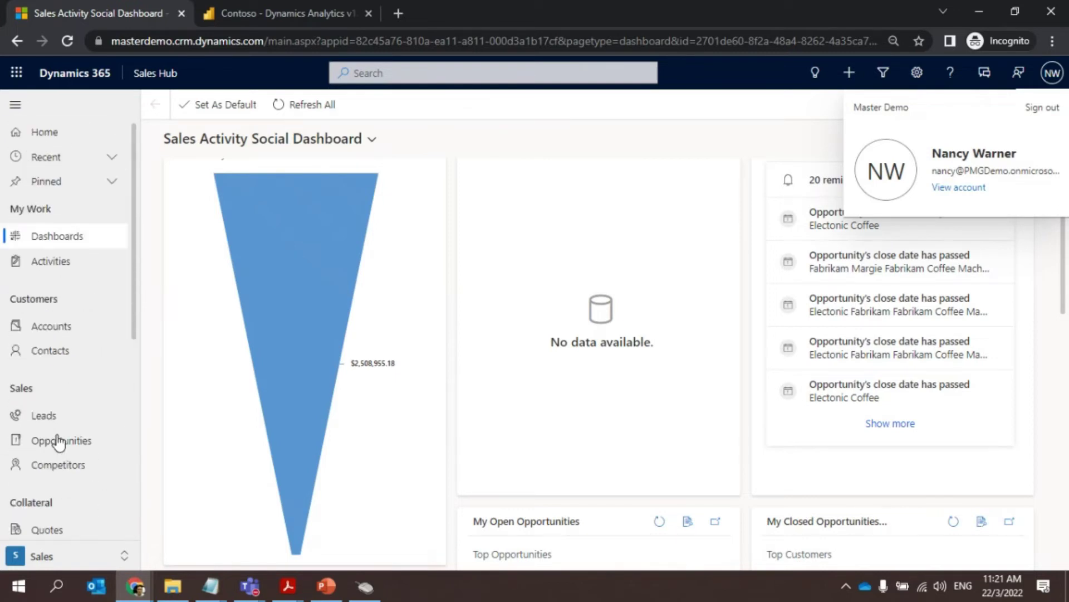
scroll(58, 440, down, 3)
scroll(58, 444, down, 4)
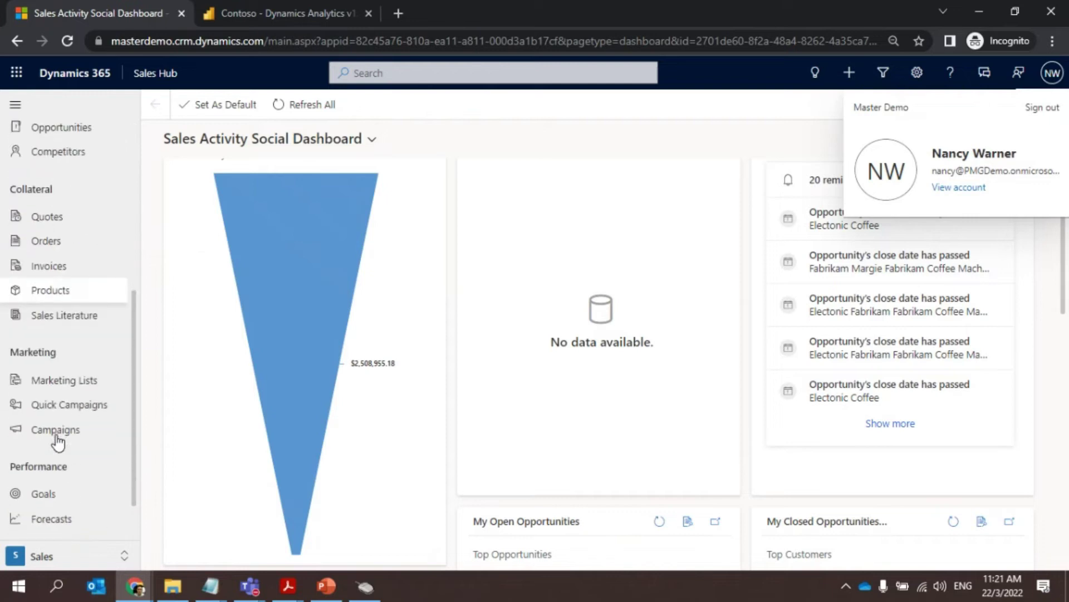
click(49, 462)
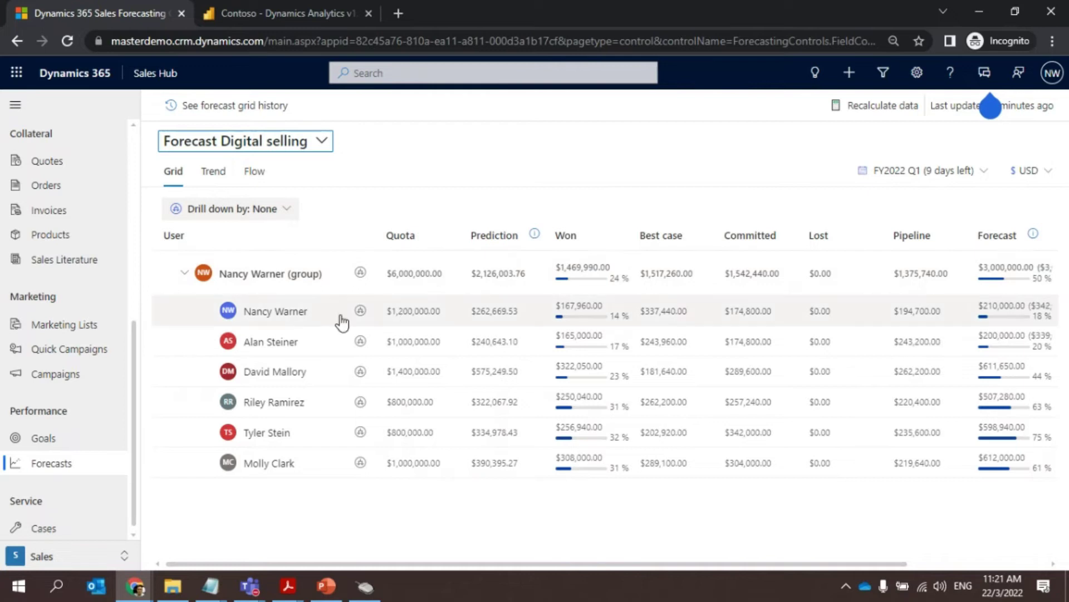
Step: View the underlying opportunities and the prediction details of the sales manager's own forecast row, then close them and dismiss the collaboration tip
click(311, 327)
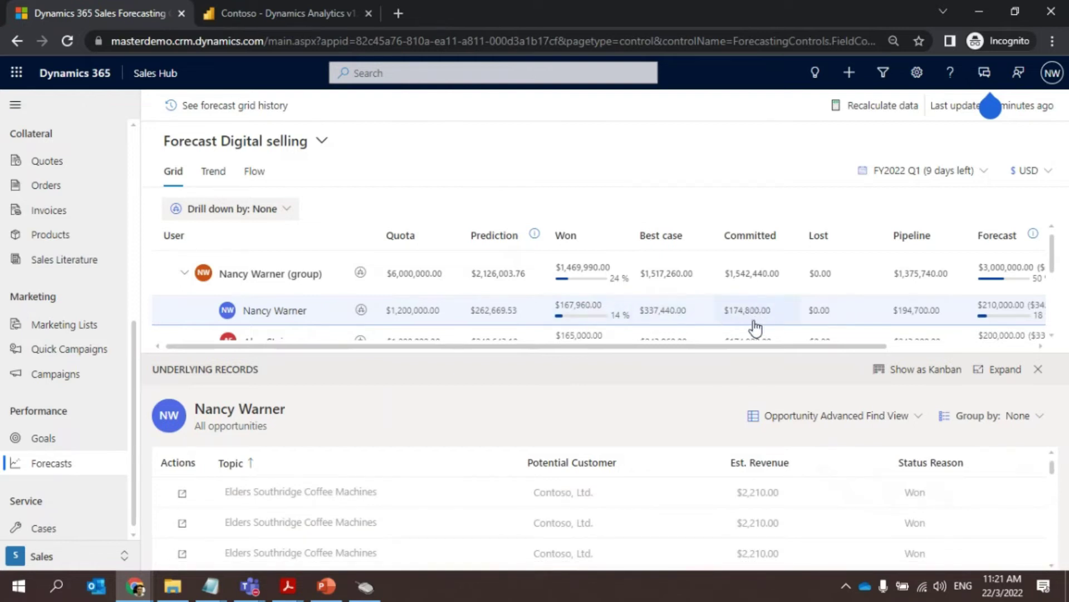
click(1038, 373)
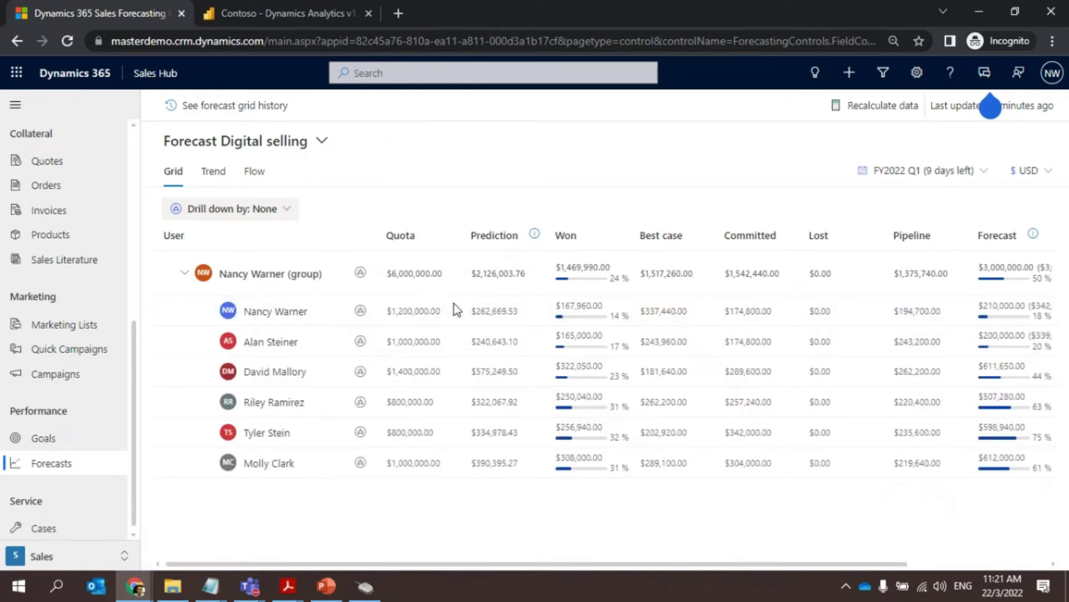
click(495, 315)
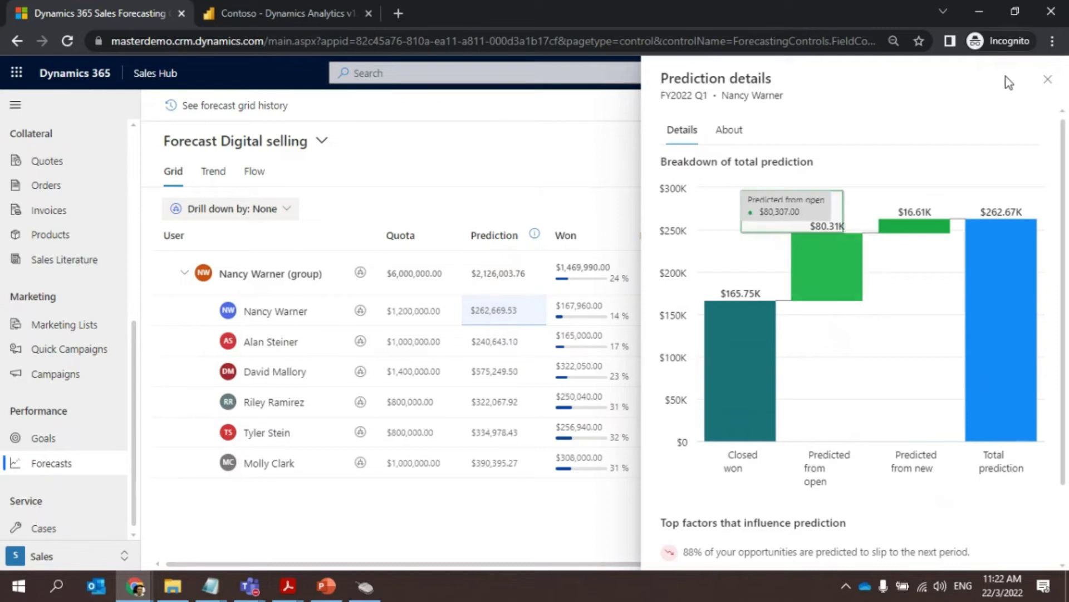
click(1048, 79)
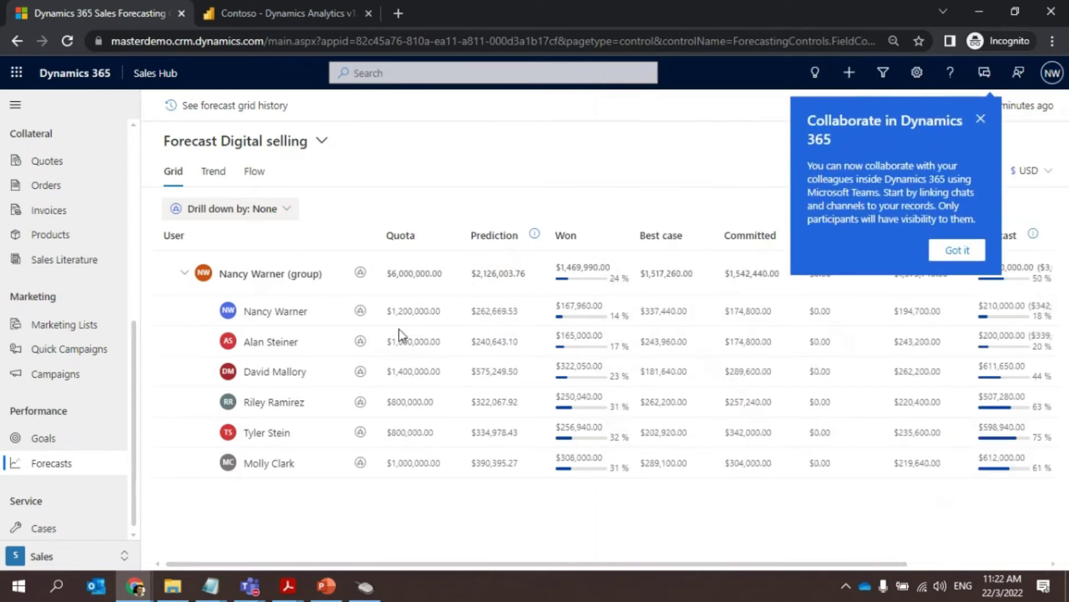
click(981, 118)
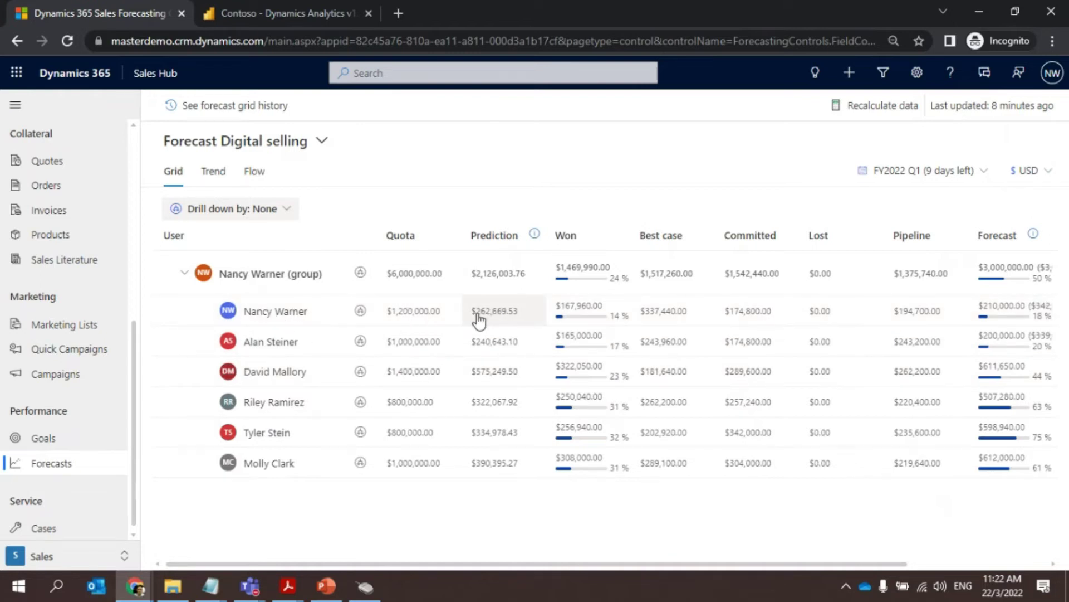
Step: Examine the breakdown and top influencing factors in the sales manager's prediction details, then close them
click(513, 317)
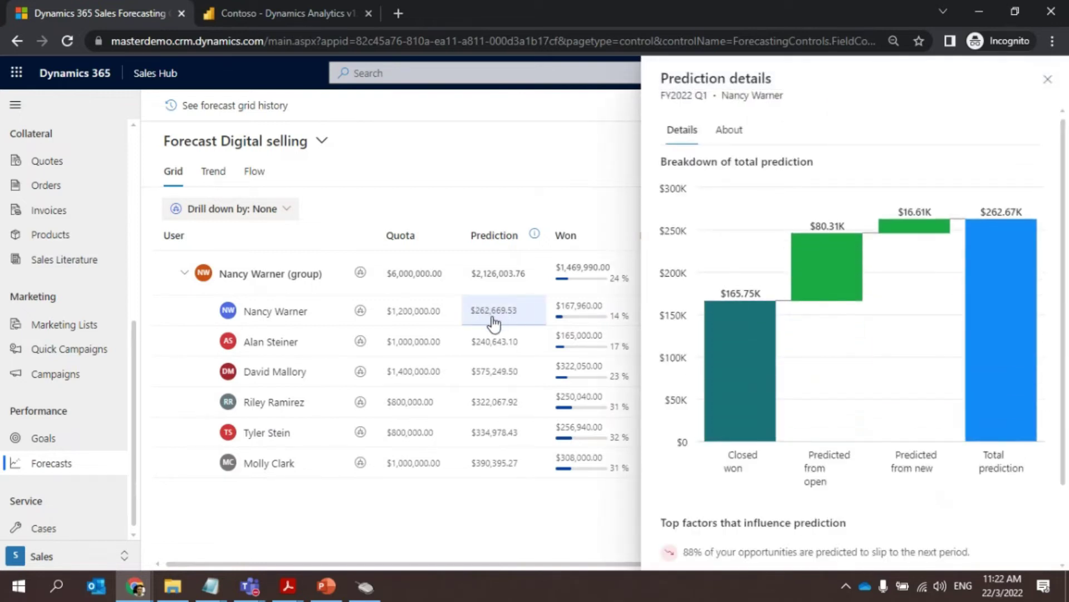
mouse_move(760, 361)
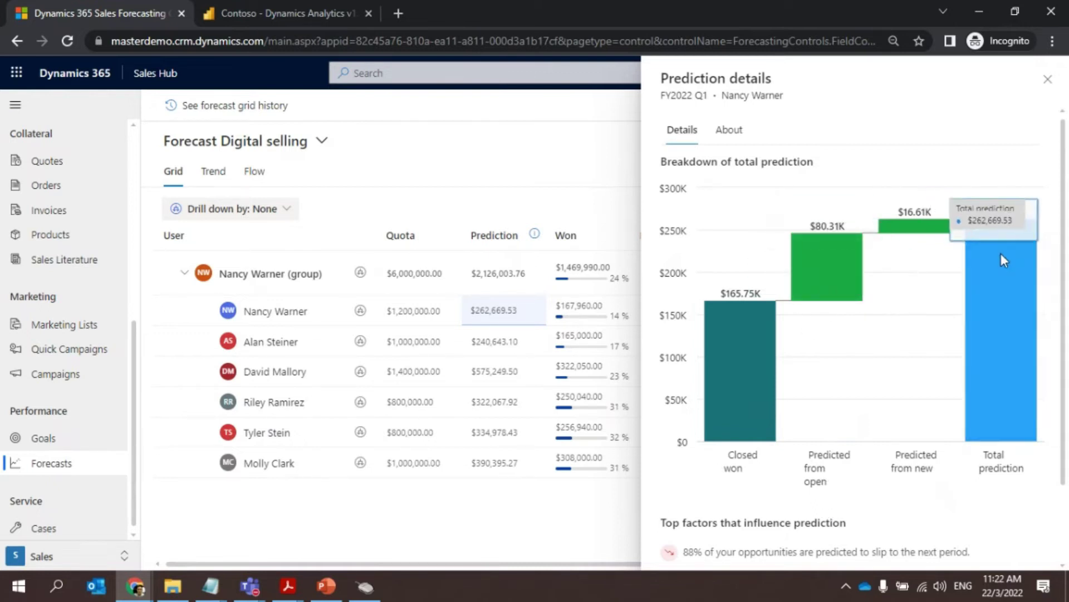
mouse_move(917, 230)
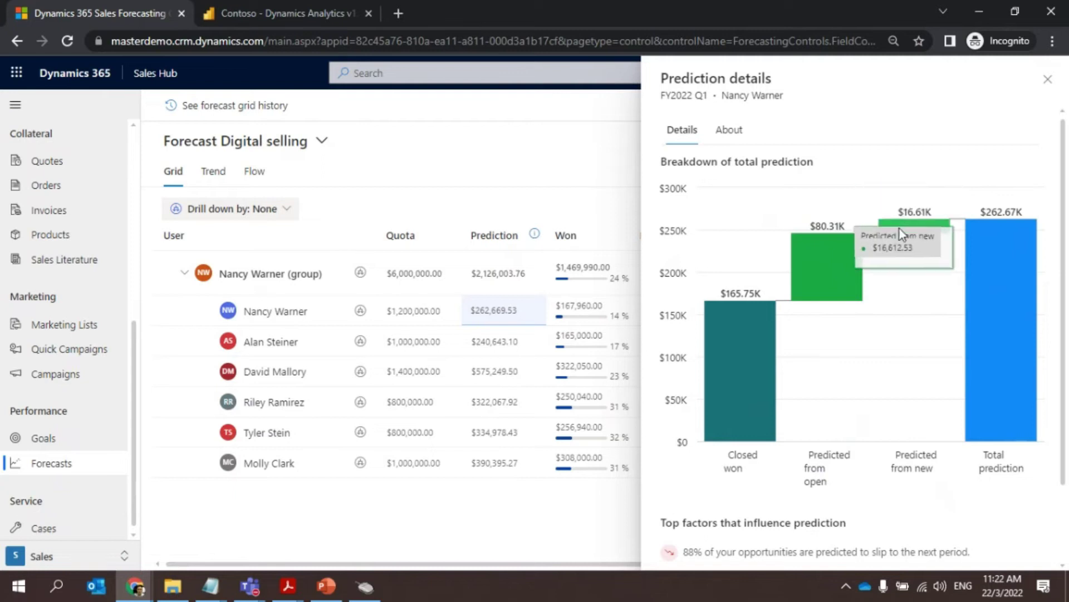
mouse_move(830, 248)
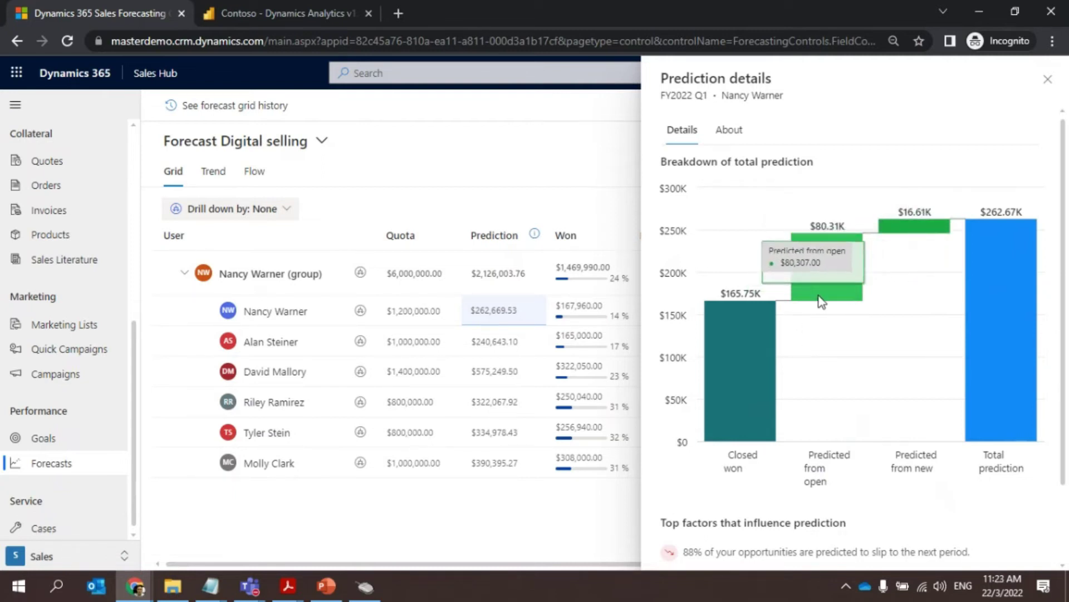
mouse_move(755, 436)
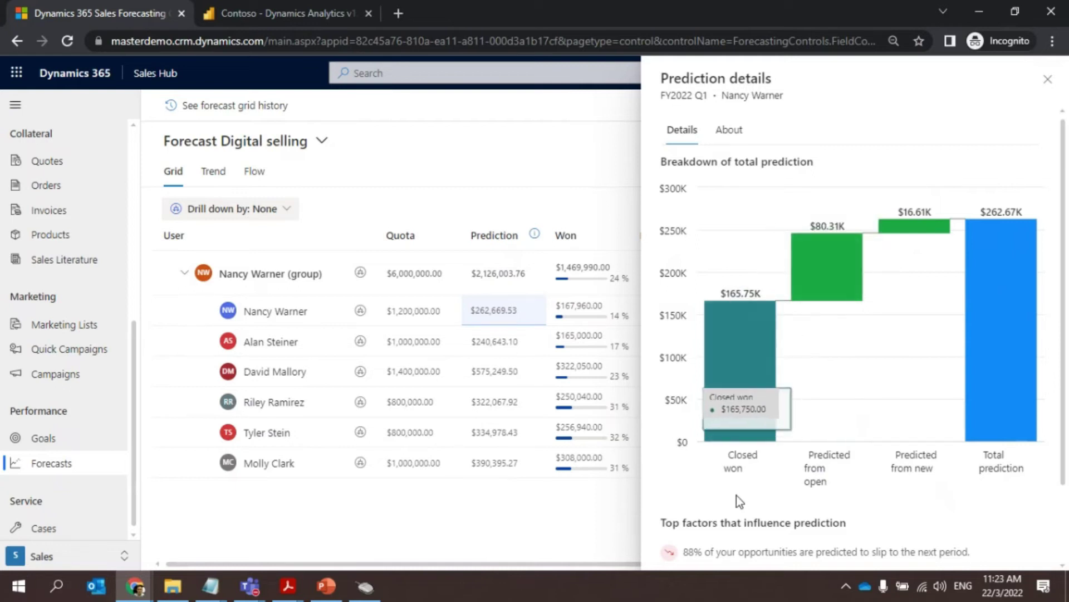
scroll(772, 478, down, 2)
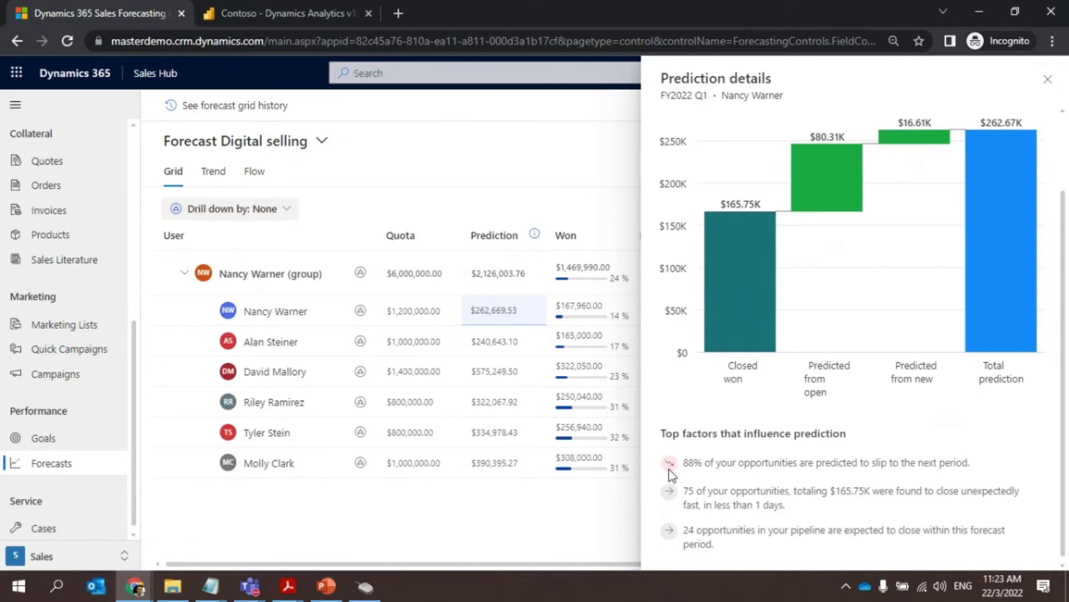
scroll(671, 521, up, 2)
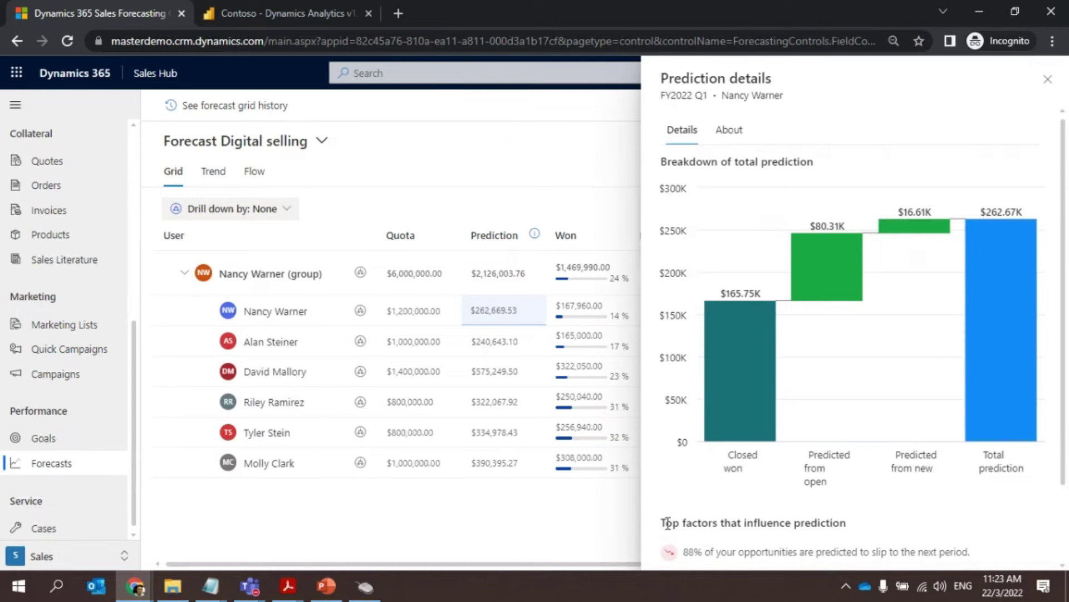
click(1047, 78)
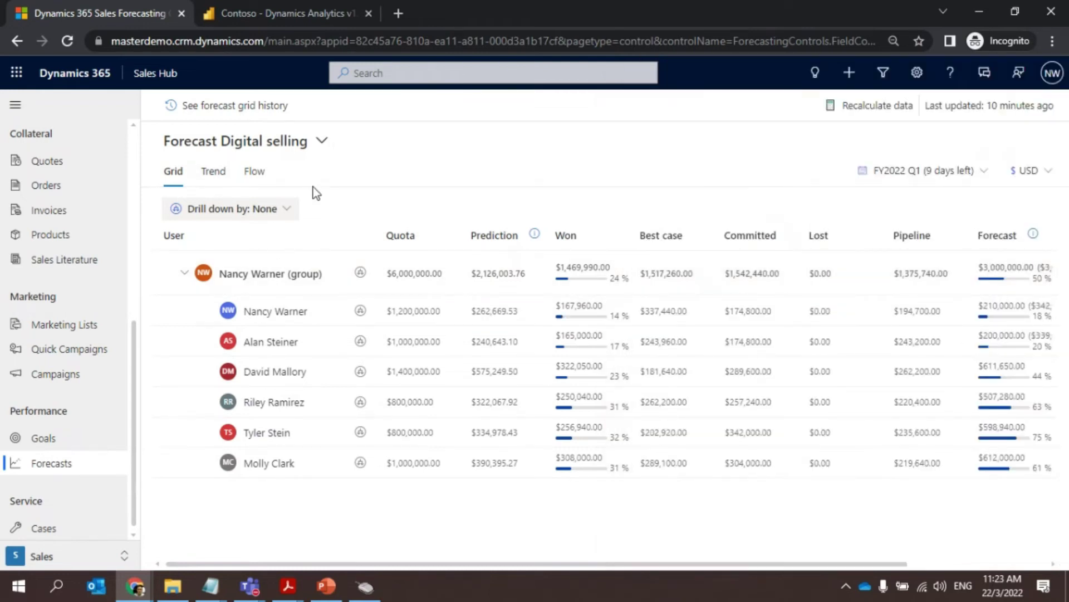
Step: Switch to the active forecast named after the sales manager and view its Trend and Flow charts
click(218, 142)
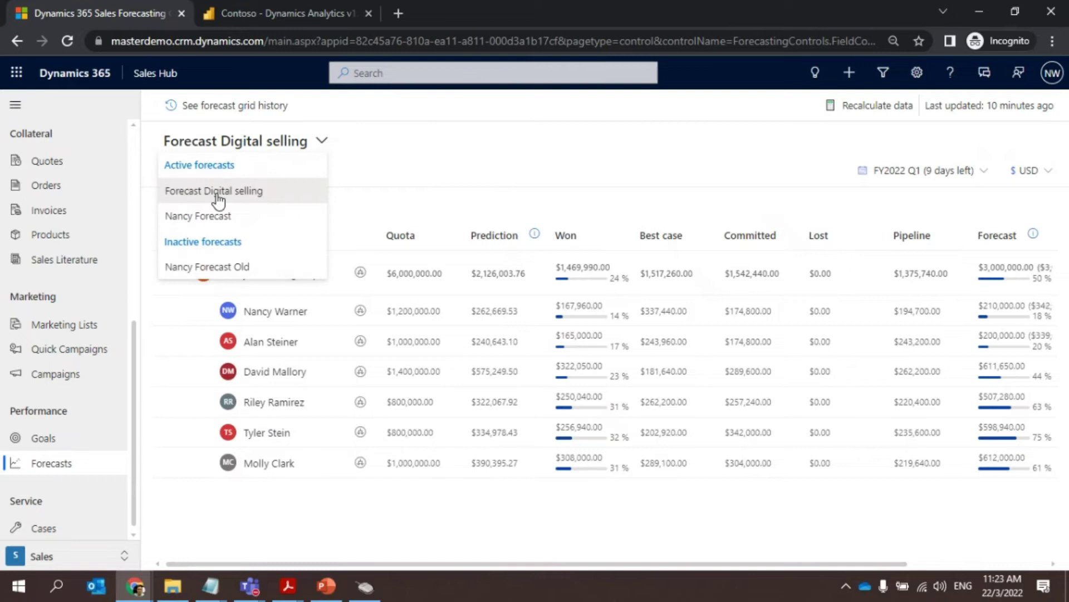
click(215, 219)
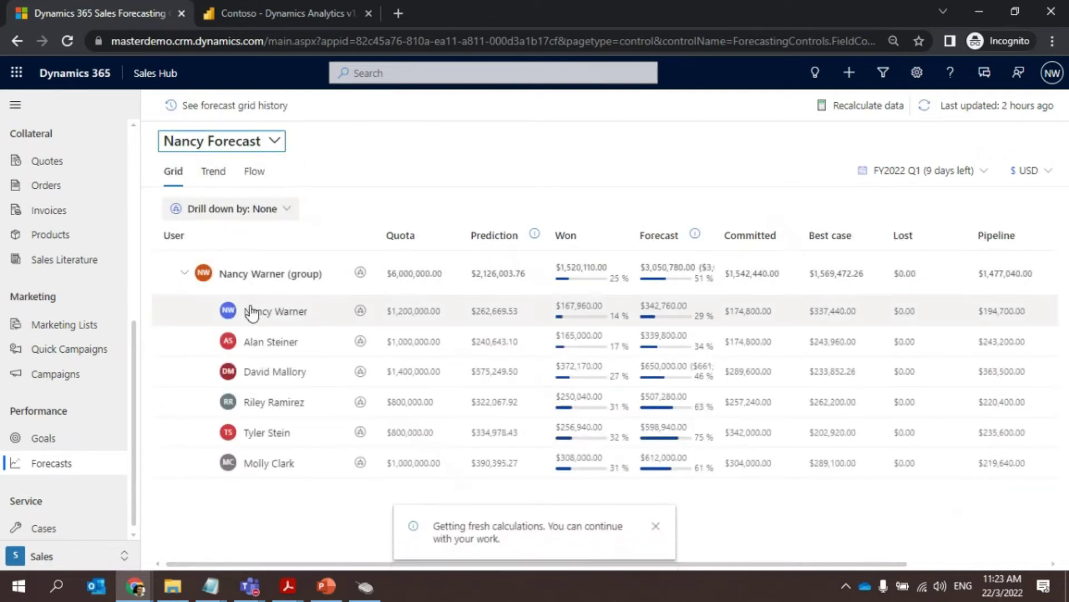
click(214, 177)
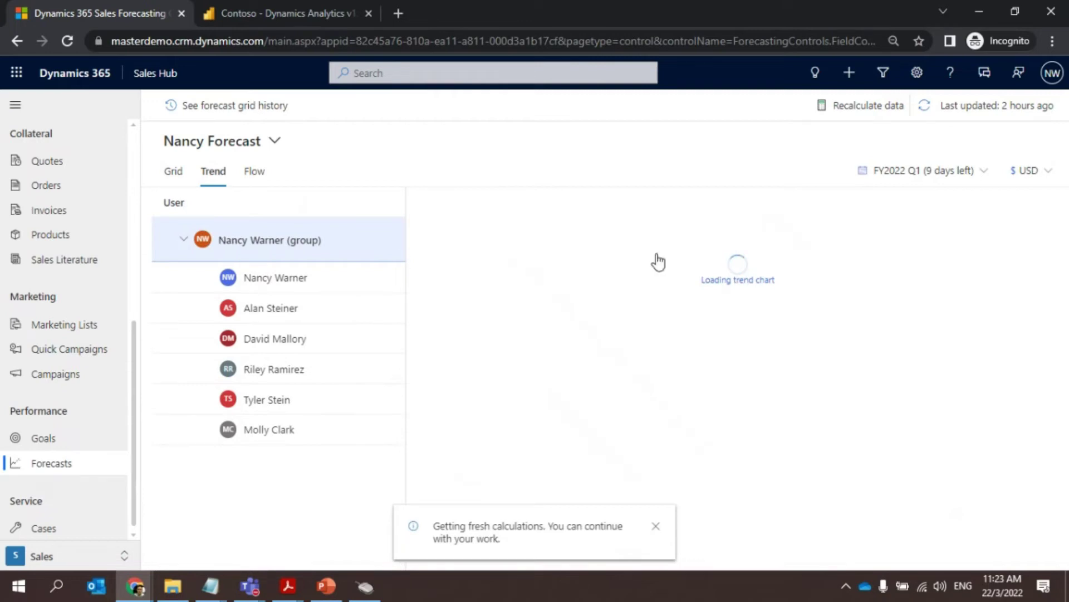
click(258, 171)
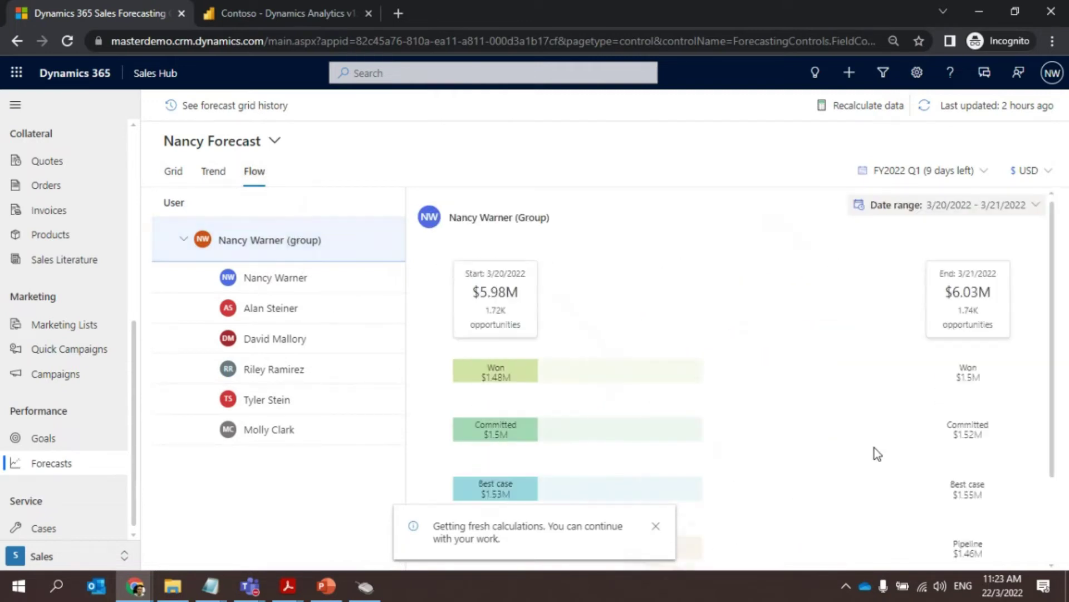
mouse_move(886, 452)
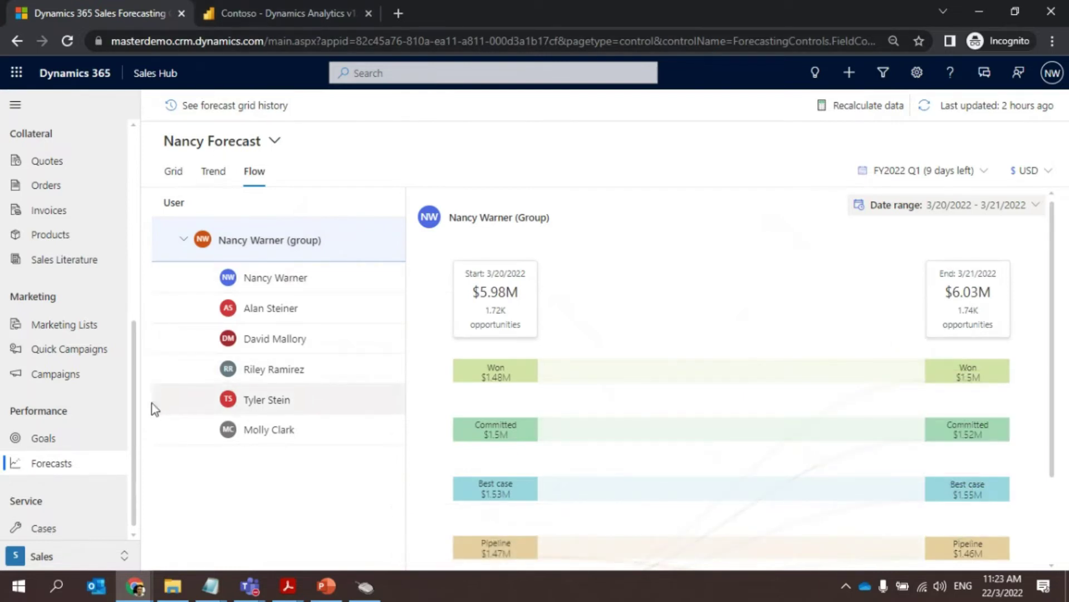
Step: Switch to the Power BI Opportunity Pipeline report and cross-filter it by the 1-Prospect step, then by Espresso Machines revenue in pipeline
click(254, 11)
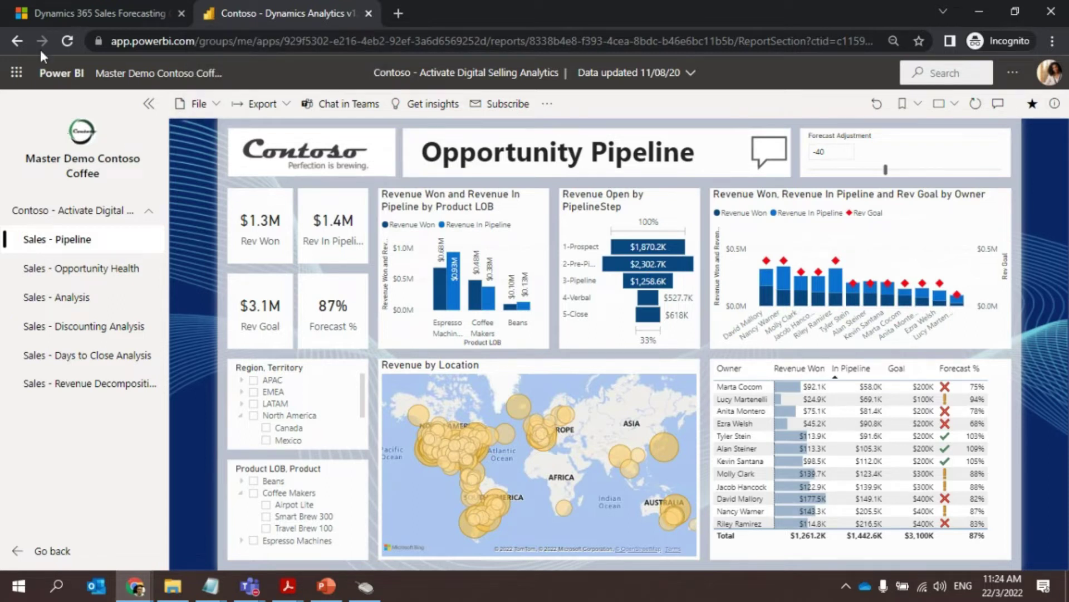
click(65, 14)
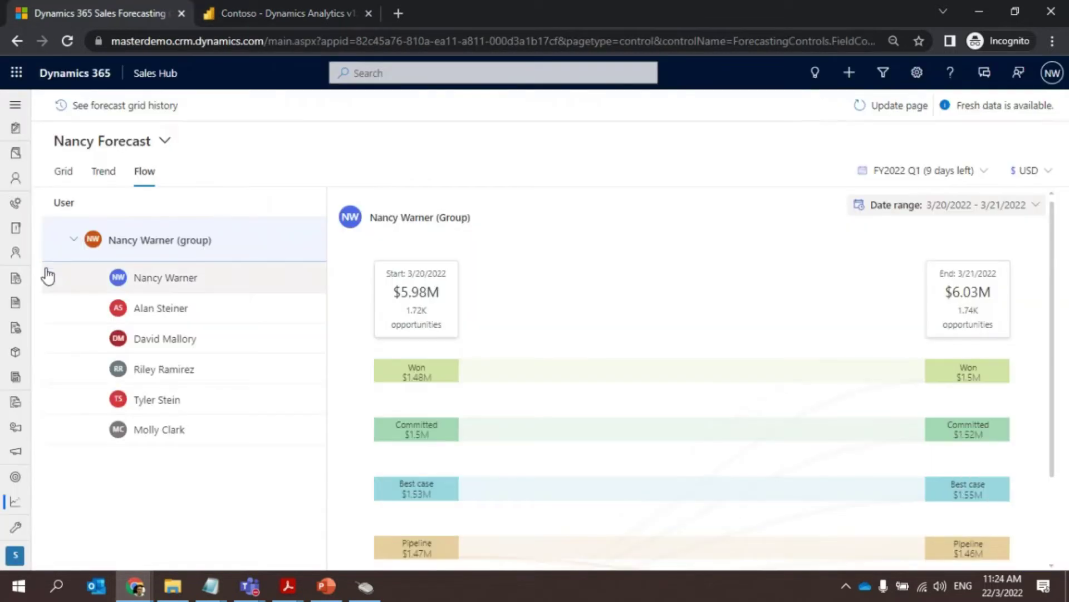
click(15, 105)
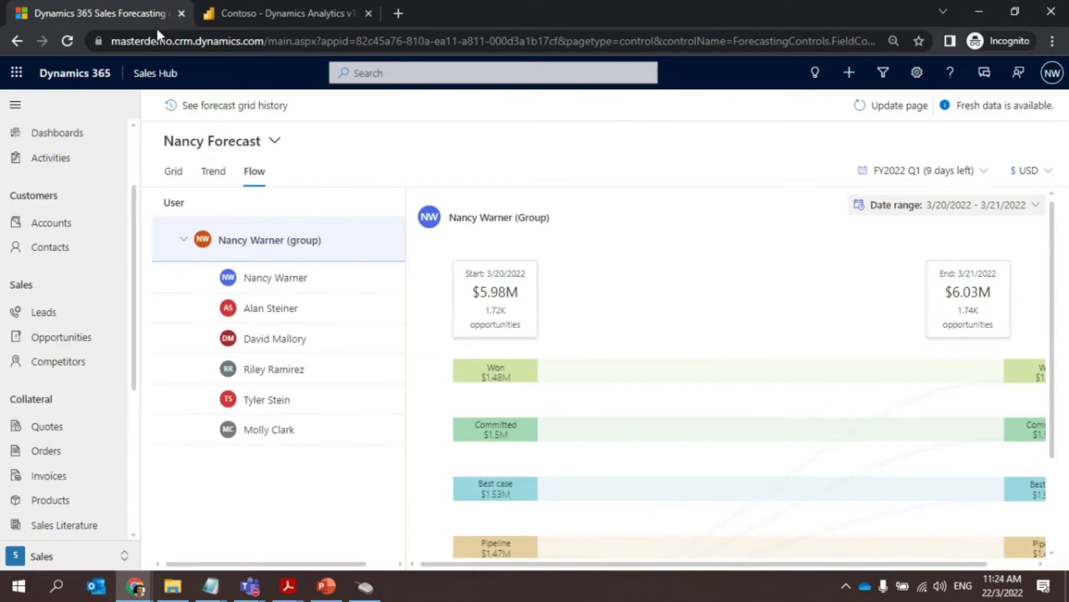
click(282, 11)
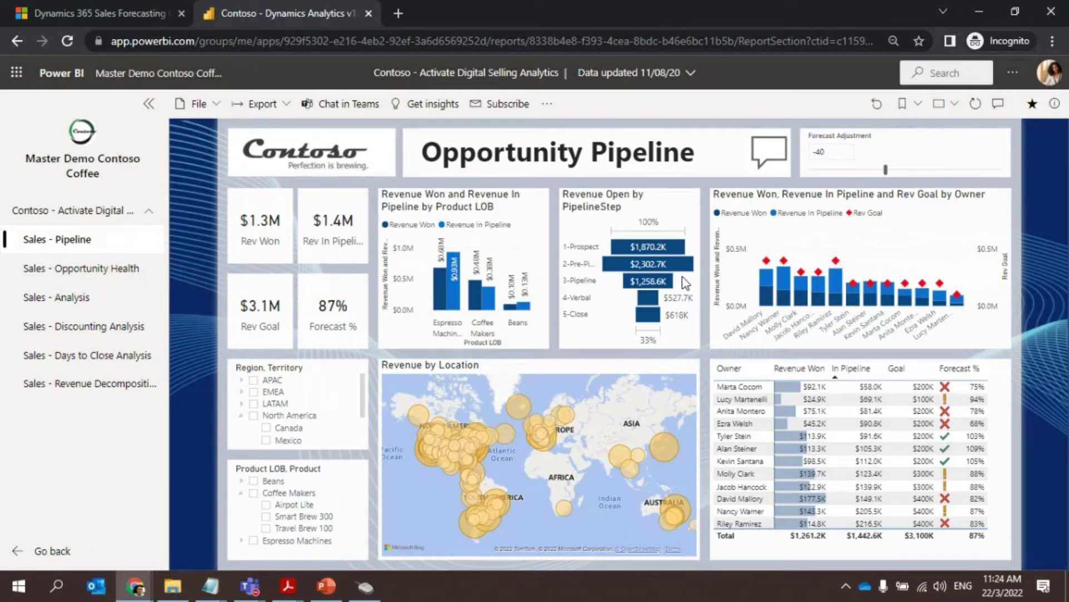
click(643, 247)
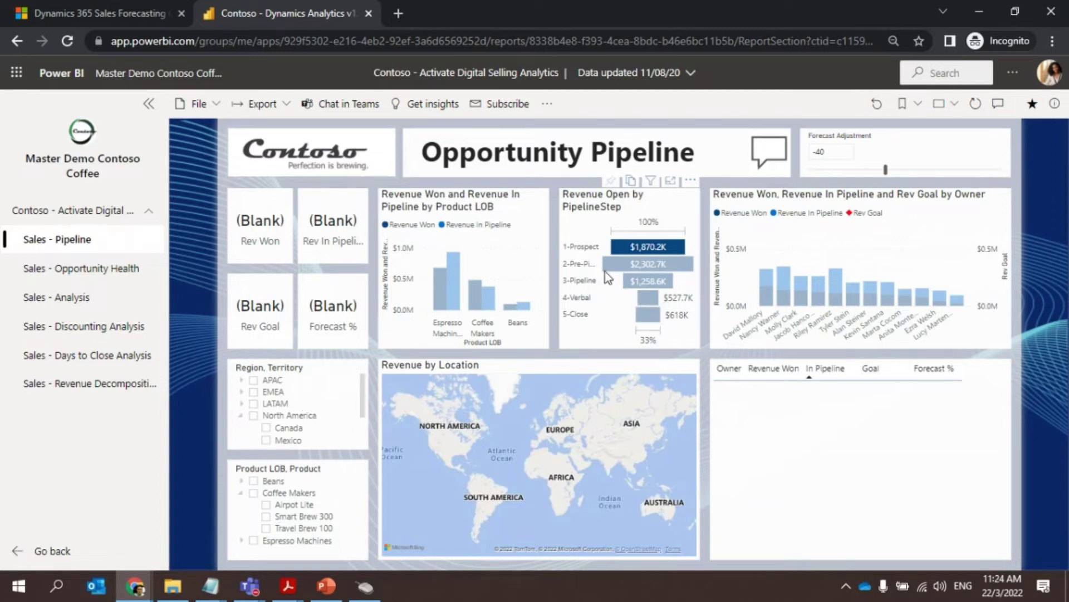
click(454, 280)
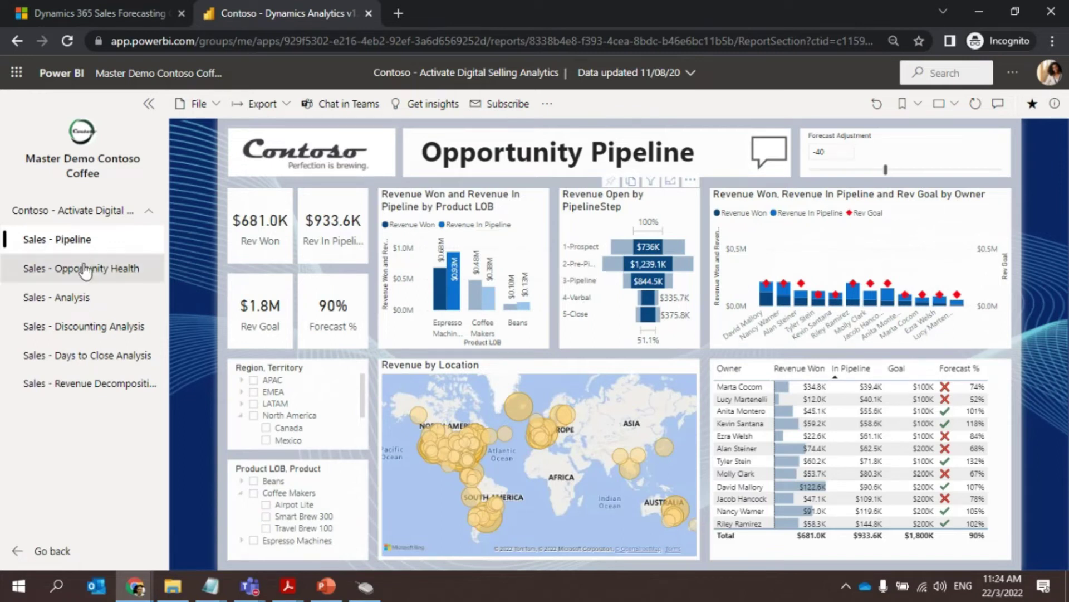
Step: Open the Sales - Analysis report page and browse the key influencers on the Won status
click(57, 299)
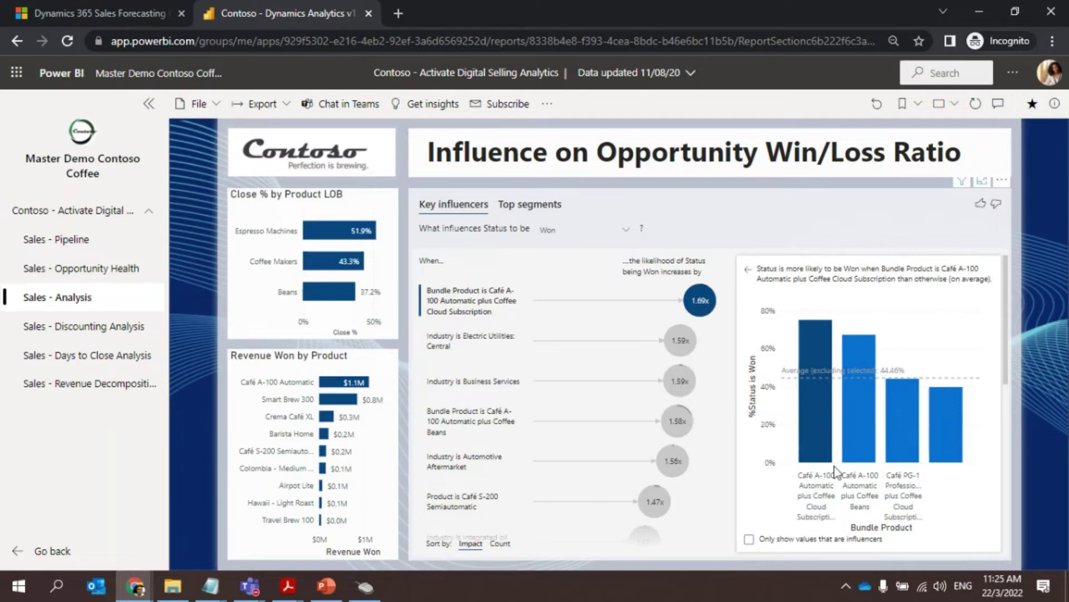
scroll(651, 348, down, 1)
scroll(650, 347, down, 3)
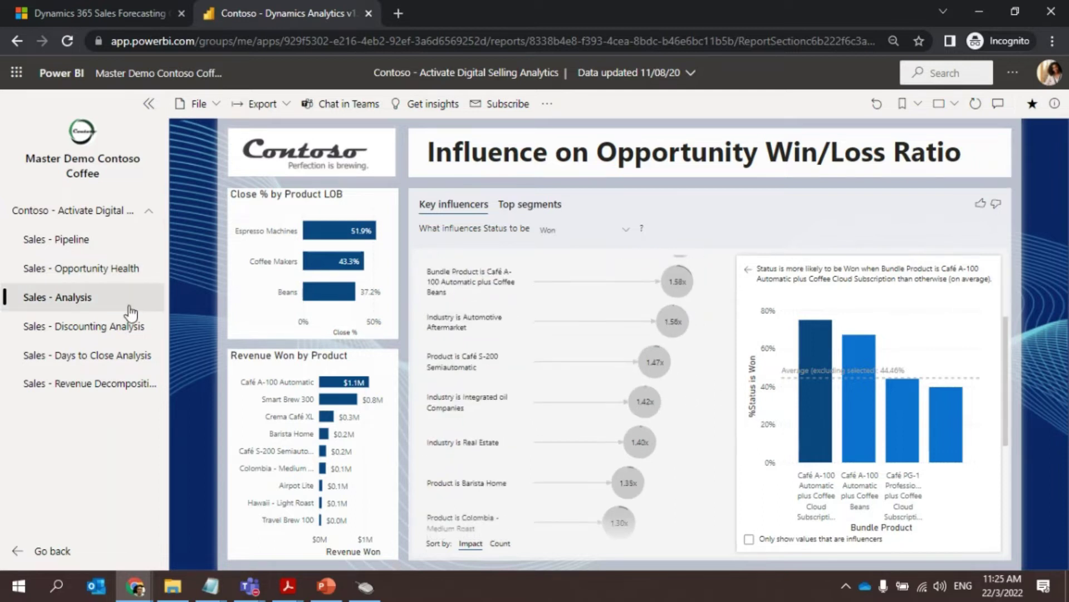
Step: View the Sales - Opportunity Health page and the signed-in account's profile, then return to the Sales - Pipeline page
click(85, 268)
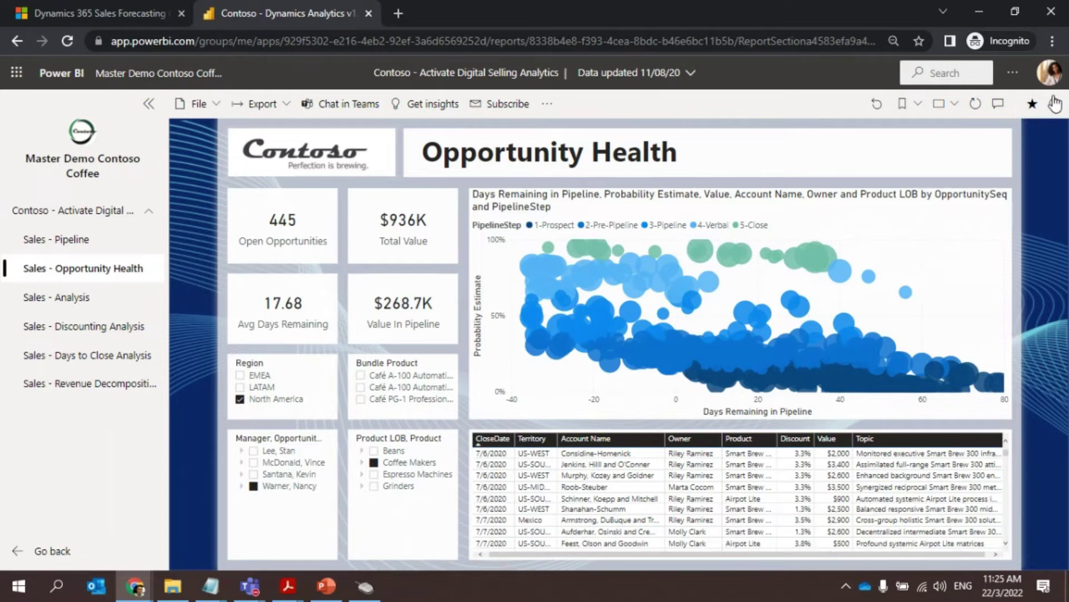
click(1050, 73)
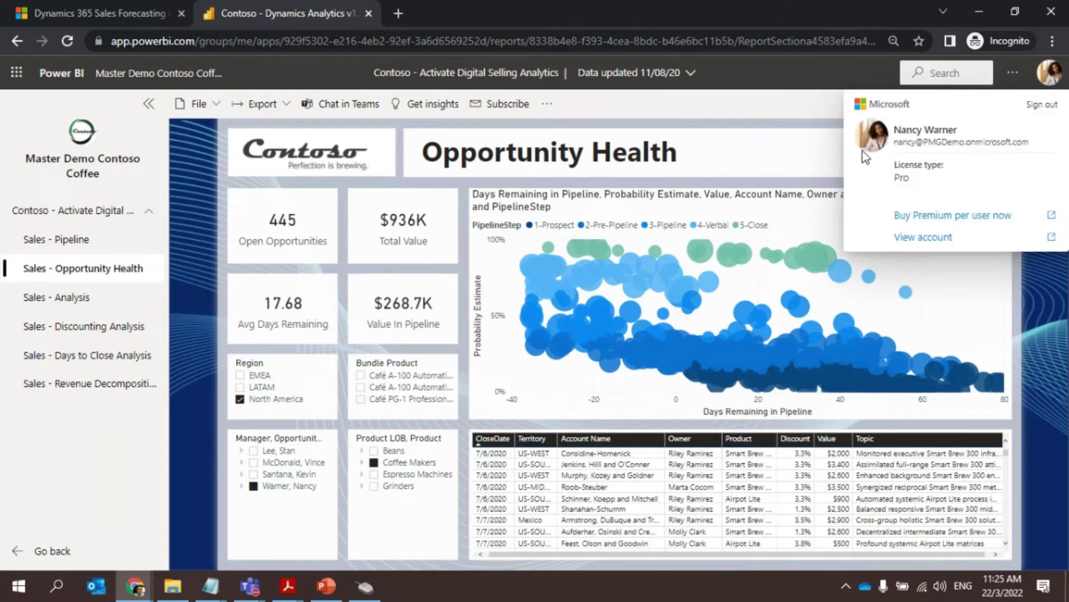
key(Escape)
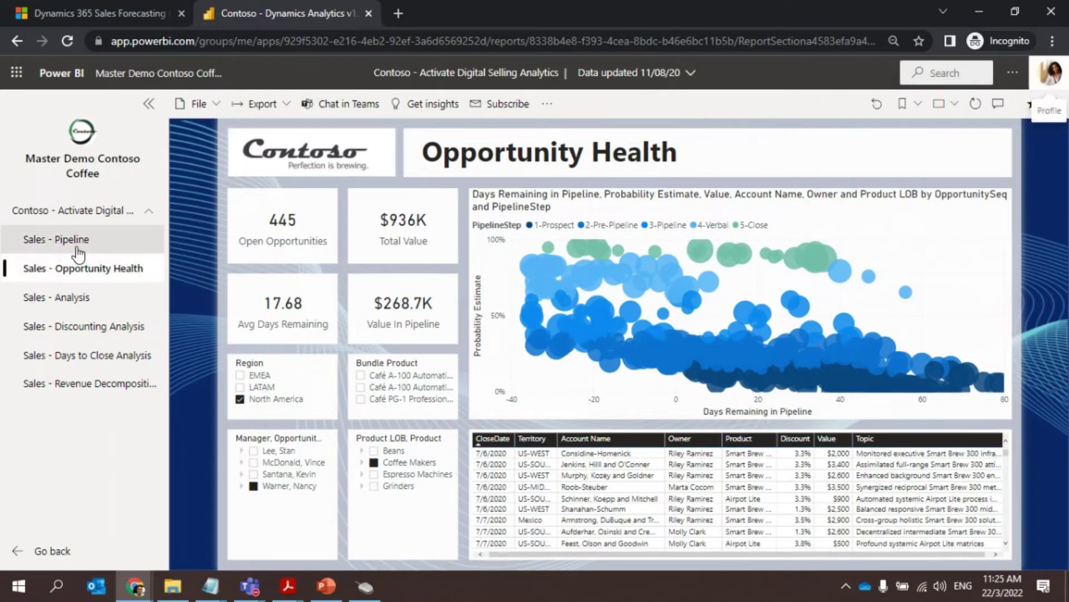
click(77, 246)
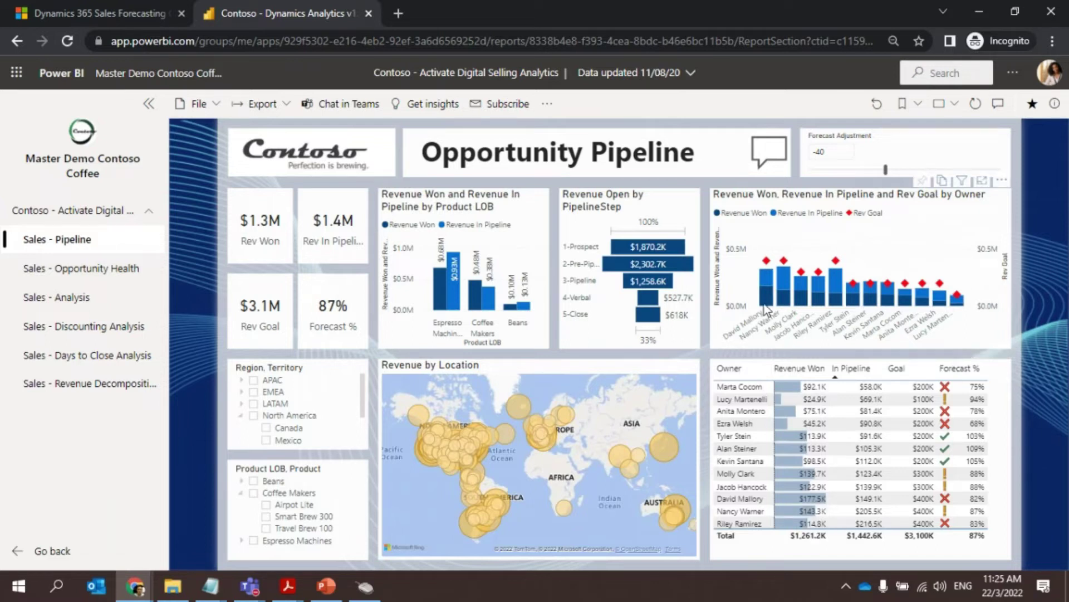
Step: Switch back to Dynamics 365 Sales Hub and browse the Open Opportunities list
click(90, 10)
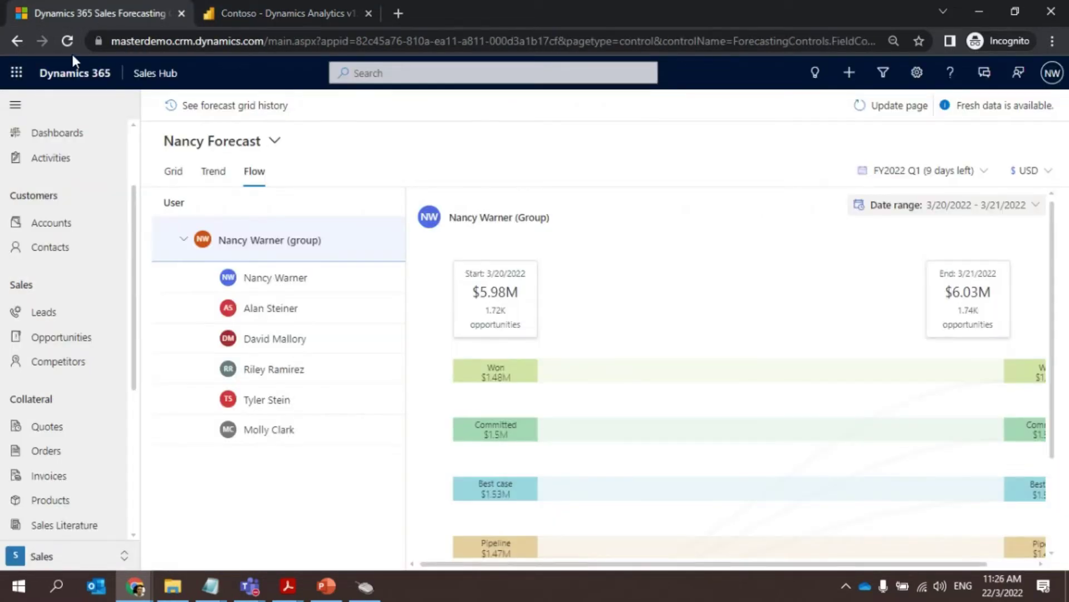
click(60, 337)
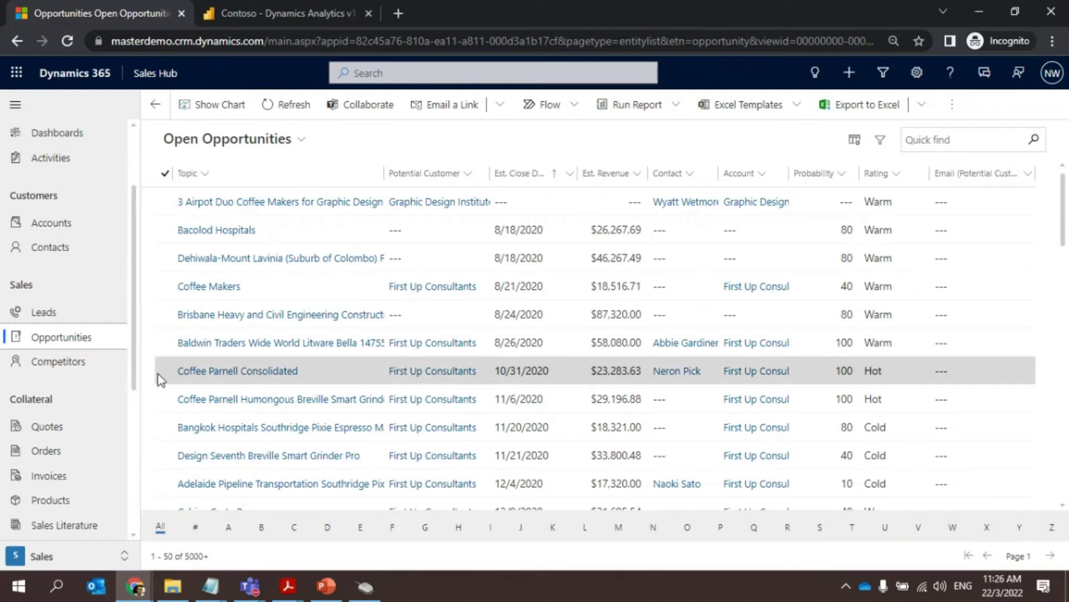
scroll(320, 286, down, 3)
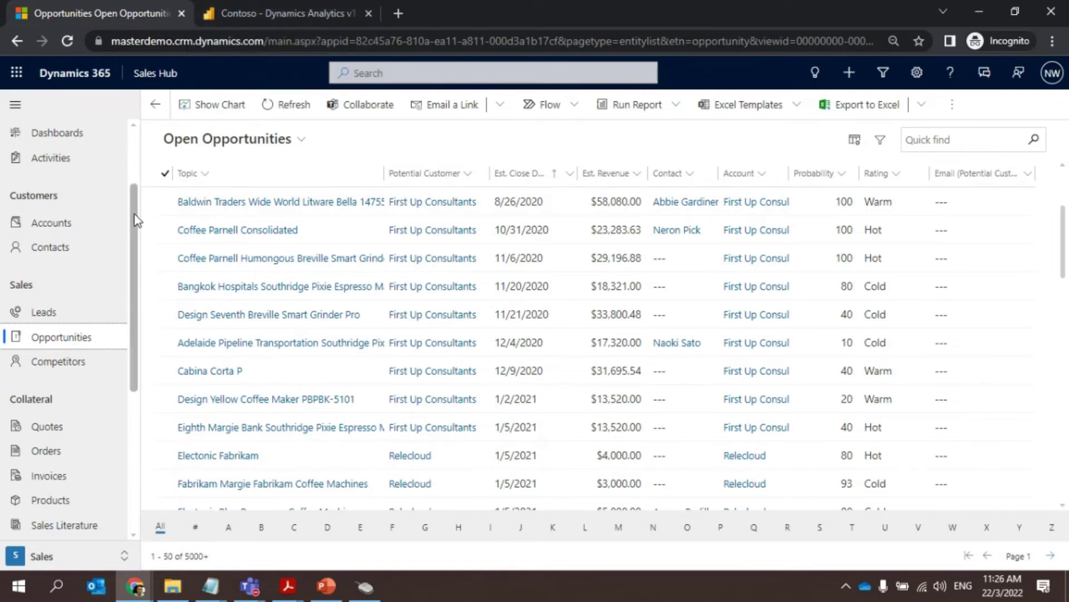
scroll(135, 222, up, 1)
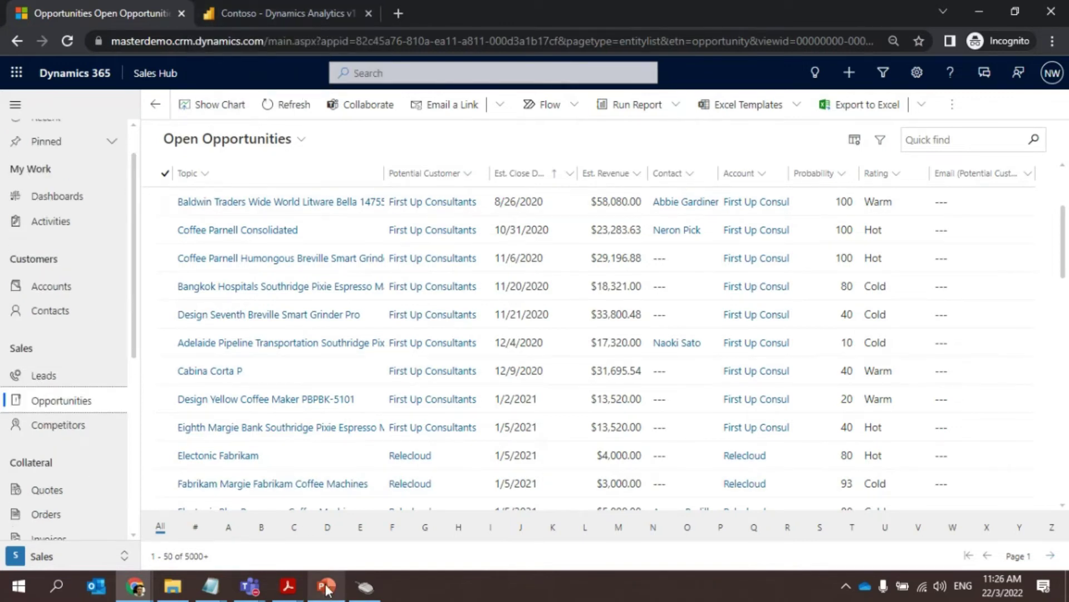
Step: Switch to PowerPoint, present the "Power end-to-end customer experiences" slide with the spotlight on Service, and end the slide show
mouse_move(327, 590)
click(325, 518)
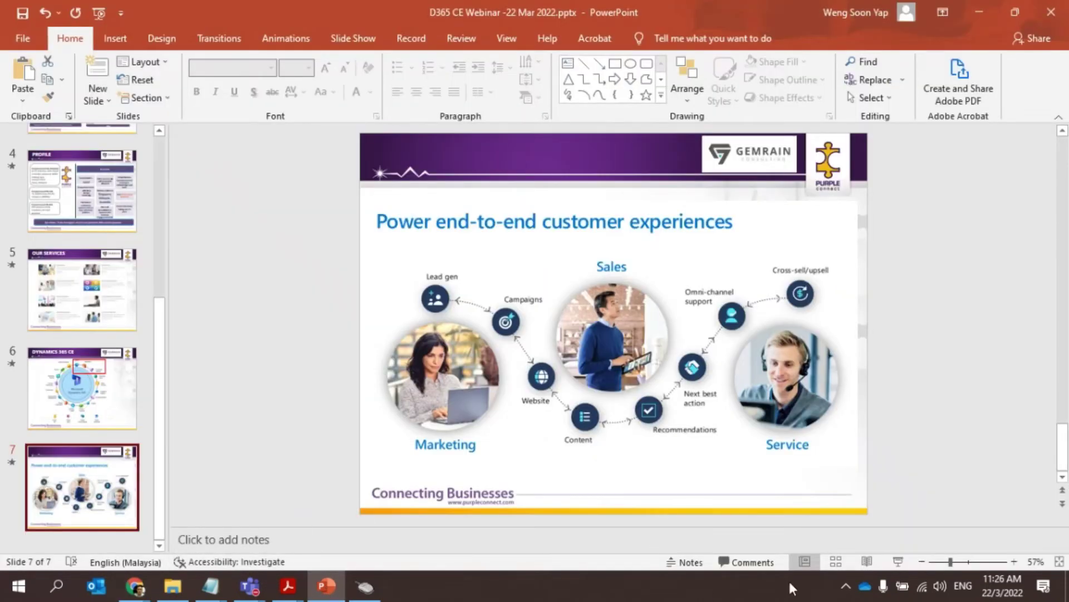
click(898, 561)
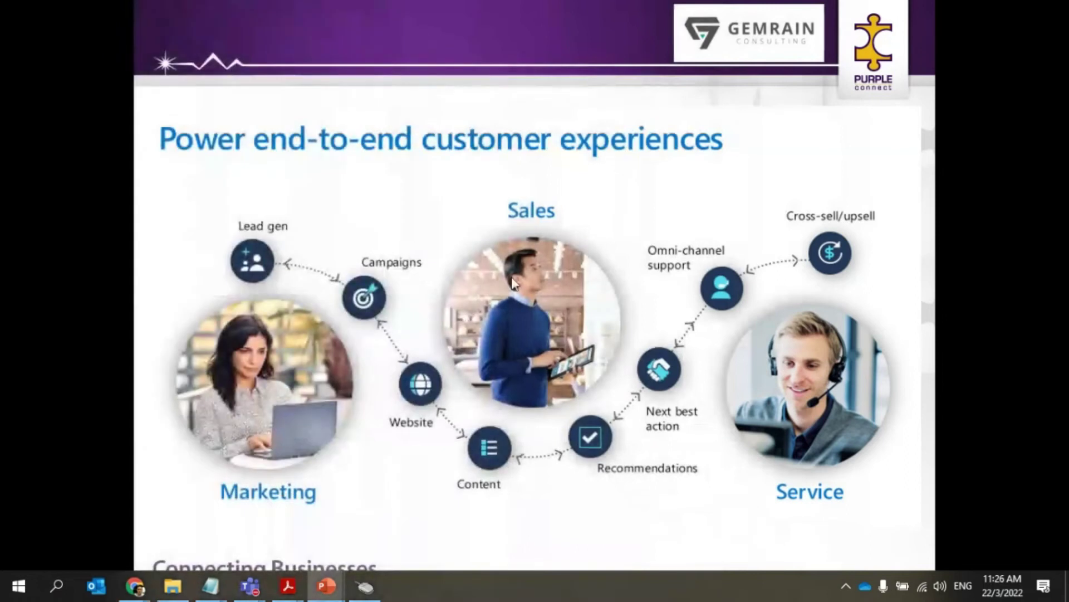
key(ctrl)
key(ctrl)
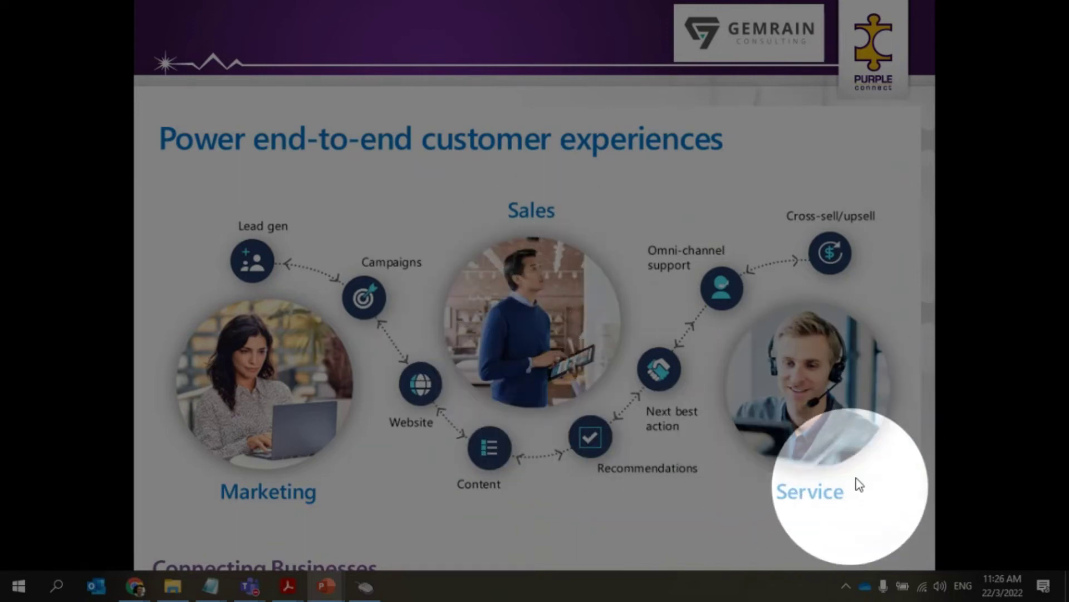
click(819, 448)
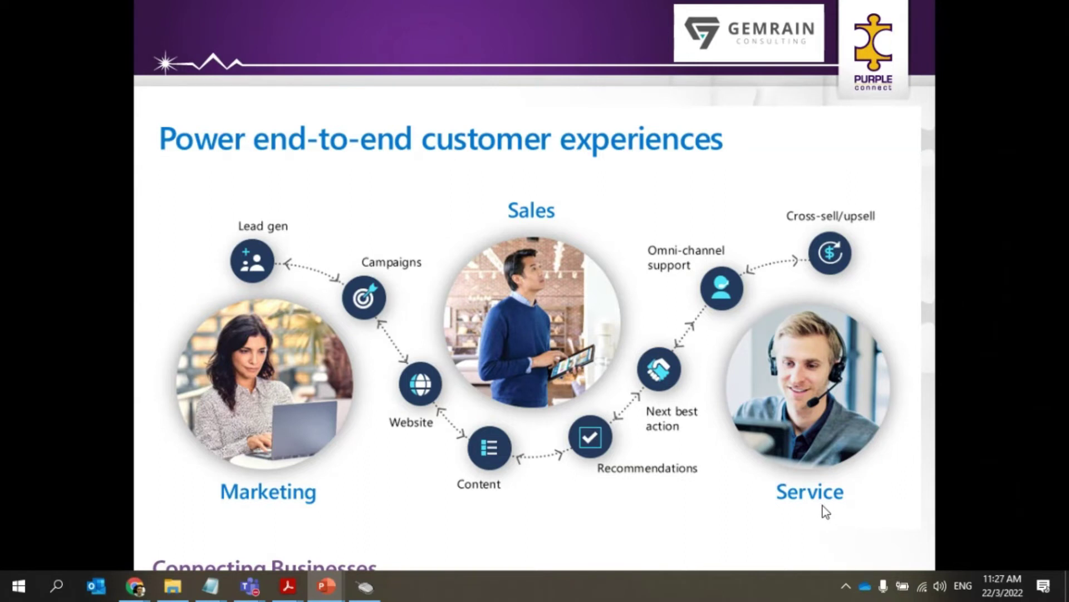
key(Escape)
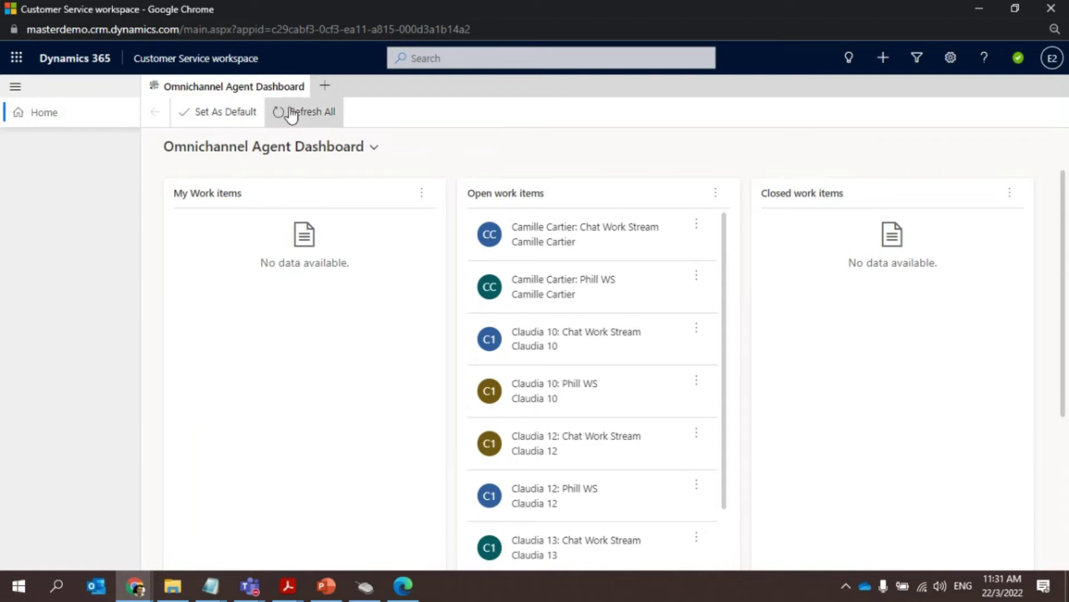
Step: Open Cases in a new tab of the Customer Service workspace and return to the Omnichannel Agent Dashboard
click(324, 88)
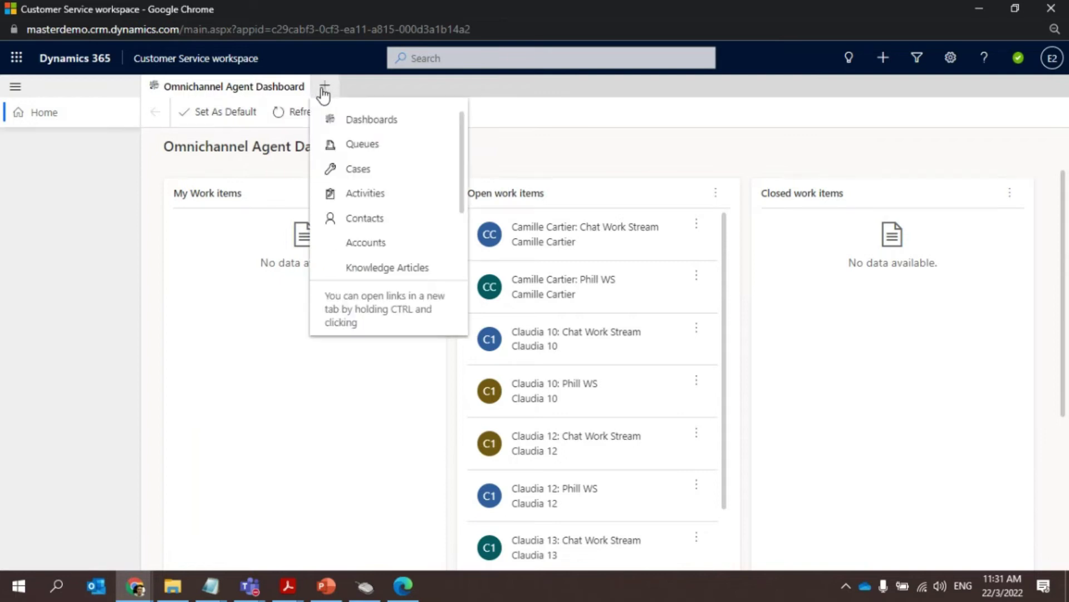
click(352, 170)
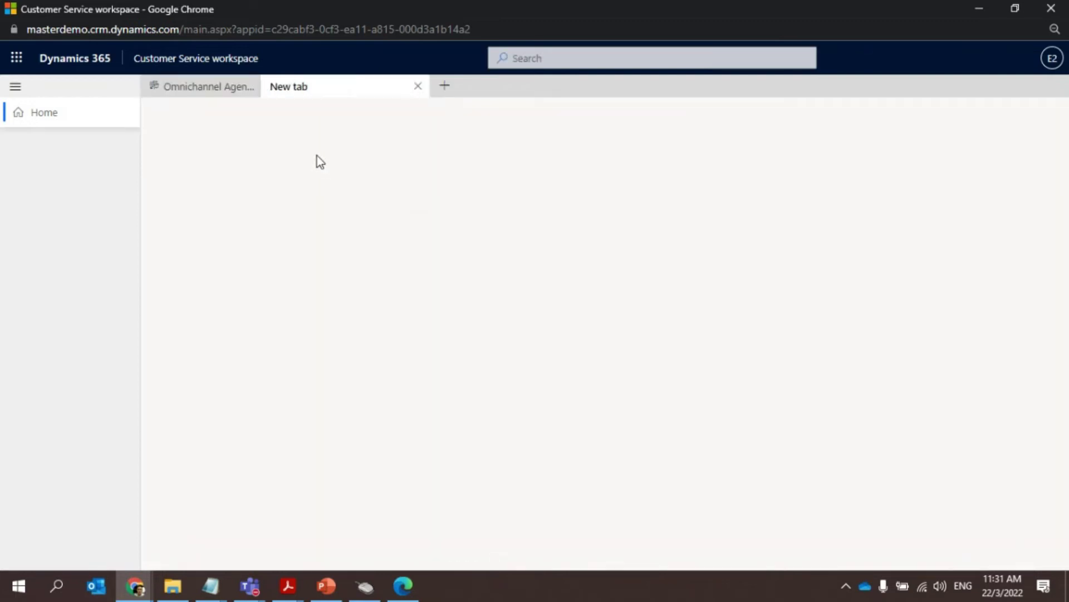
click(237, 96)
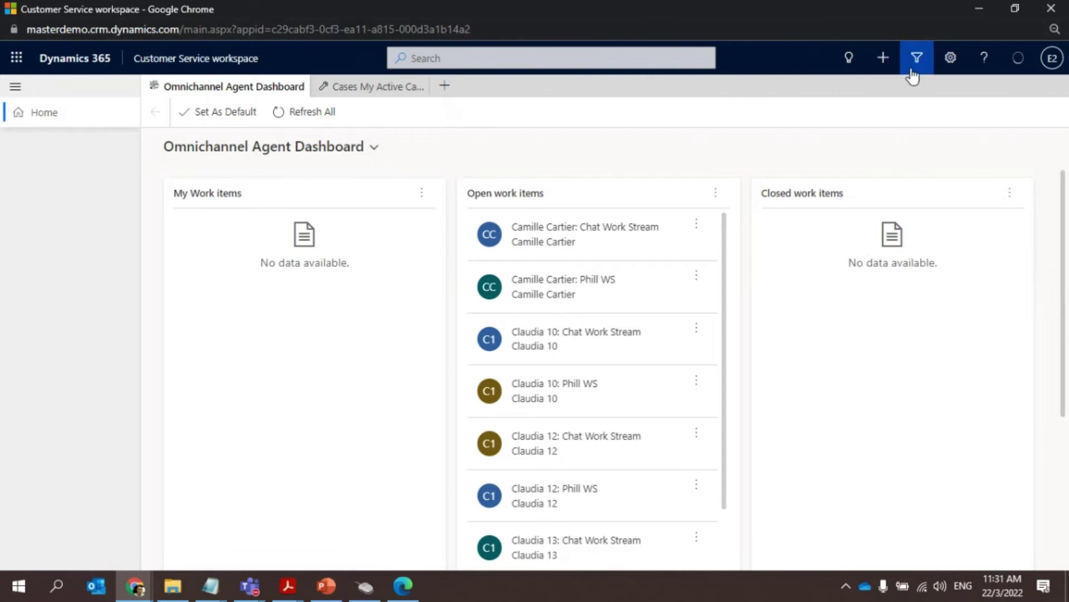
Step: View the My Active Cases tab, return to the Omnichannel Agent Dashboard and collapse the site navigation
click(1052, 59)
click(1018, 65)
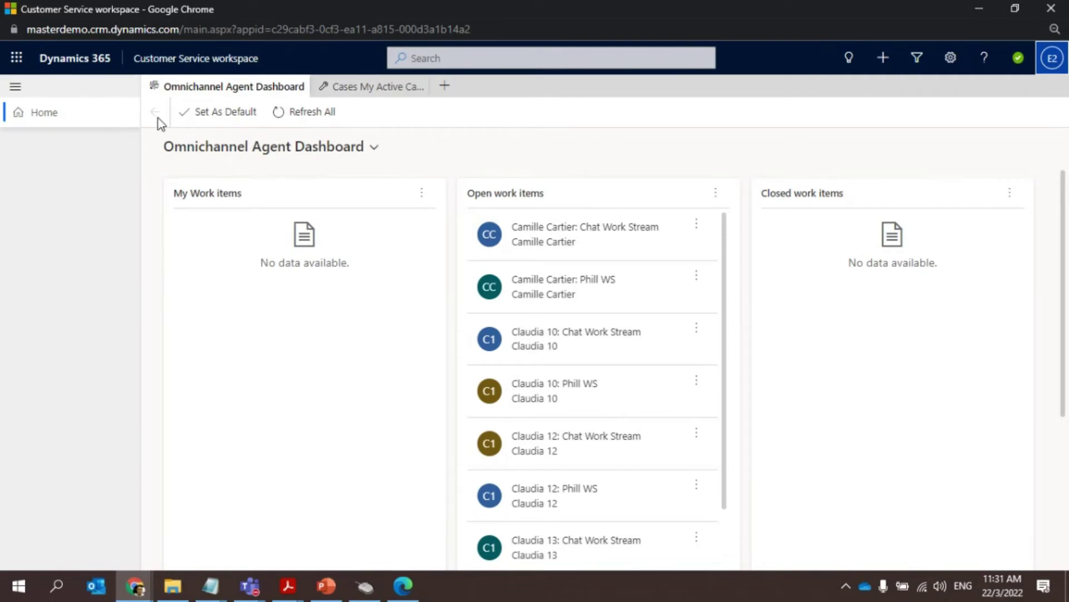
click(365, 88)
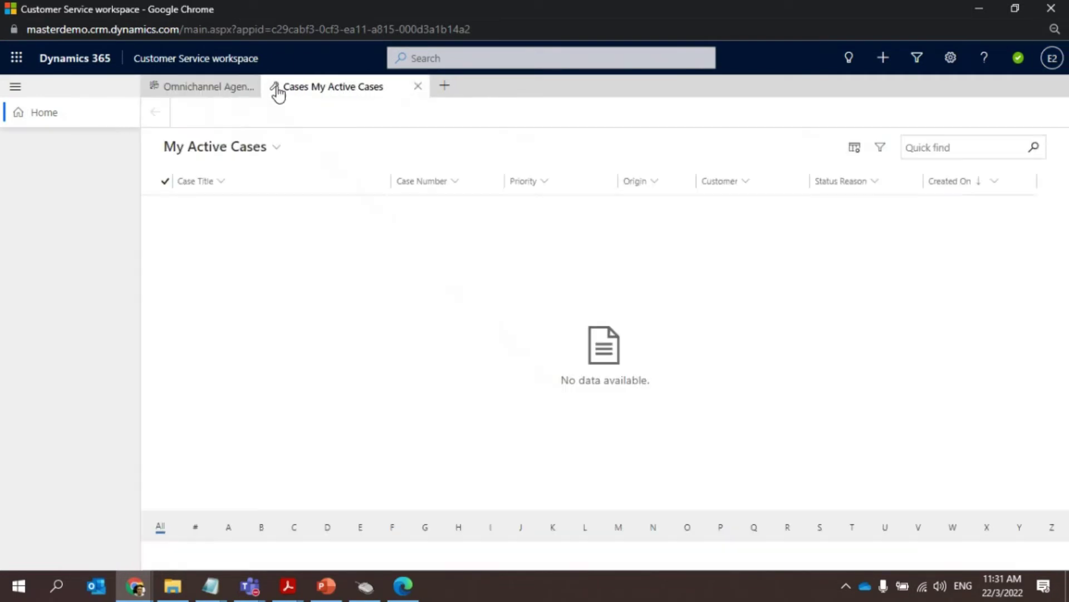
click(231, 92)
click(16, 88)
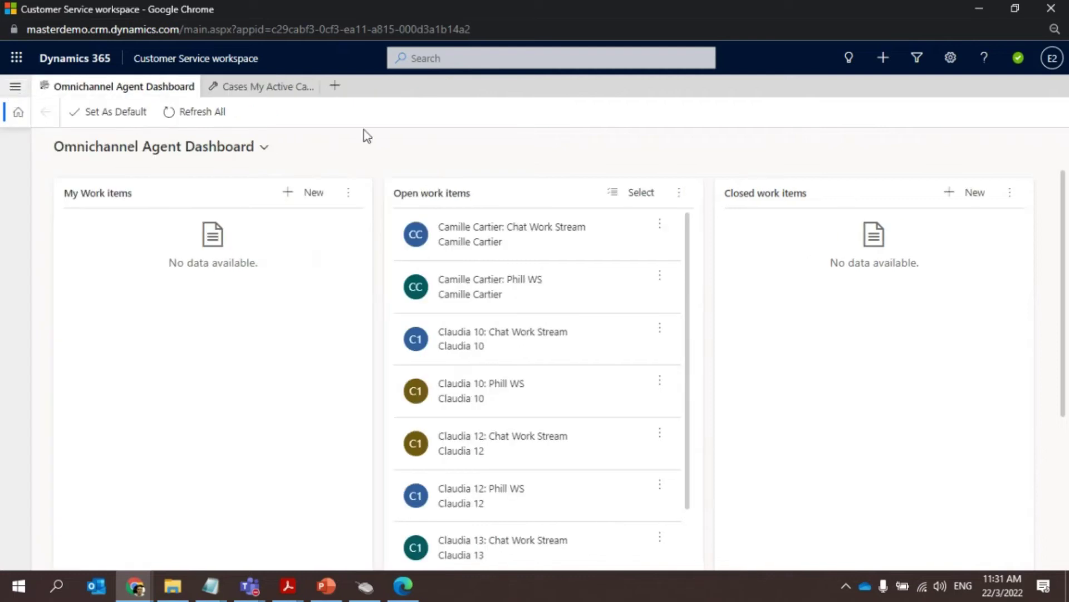
Step: Switch to the Contoso customer portal in Edge and examine its Frequently Asked Questions page, including knowledge base search, topic categories and support links
click(403, 586)
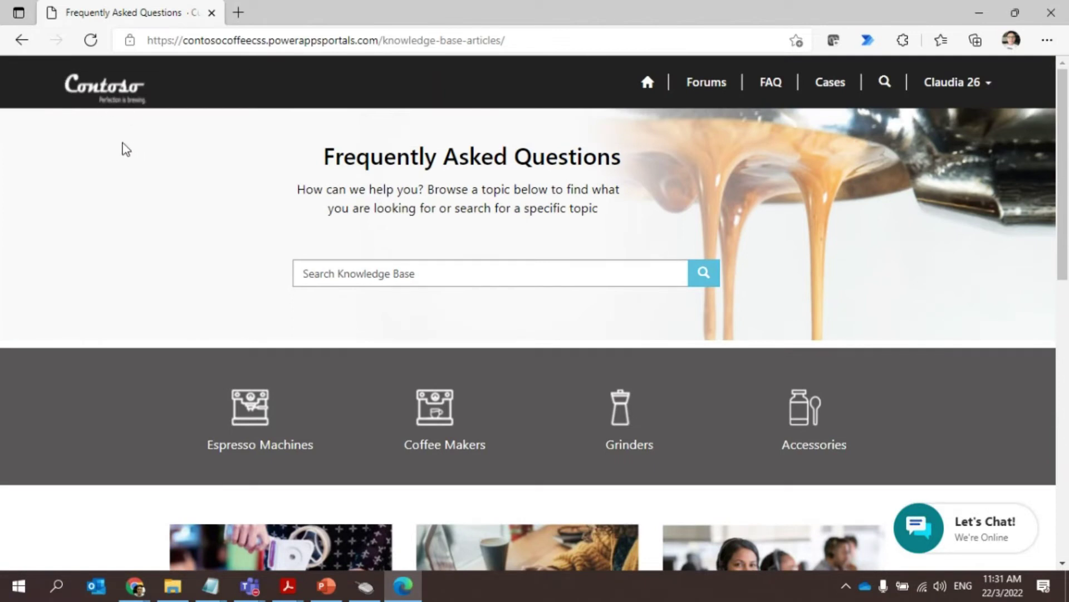
scroll(150, 209, down, 5)
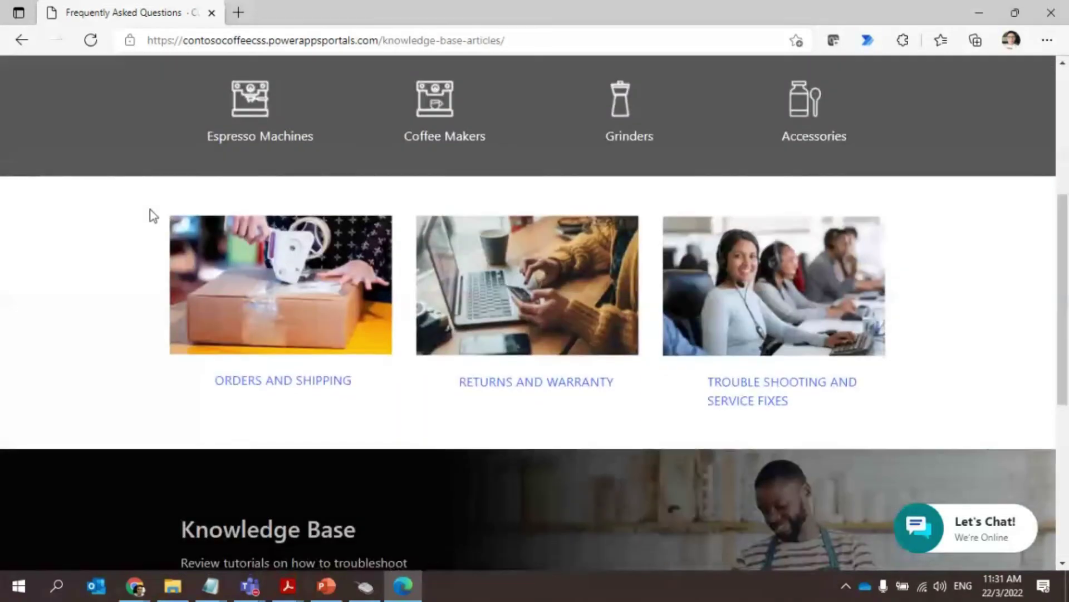
scroll(150, 210, up, 5)
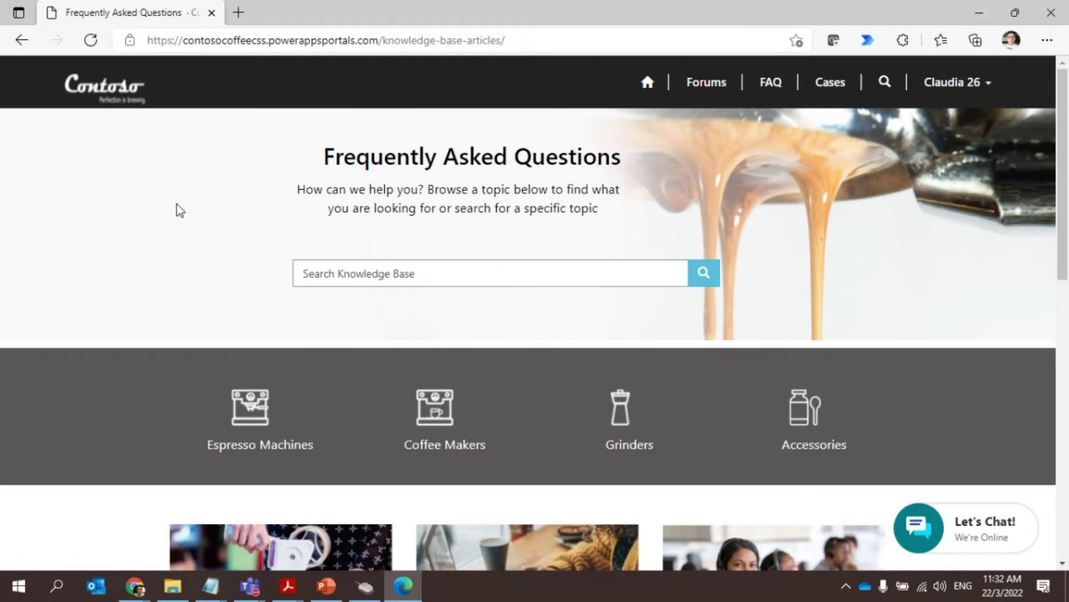
click(337, 279)
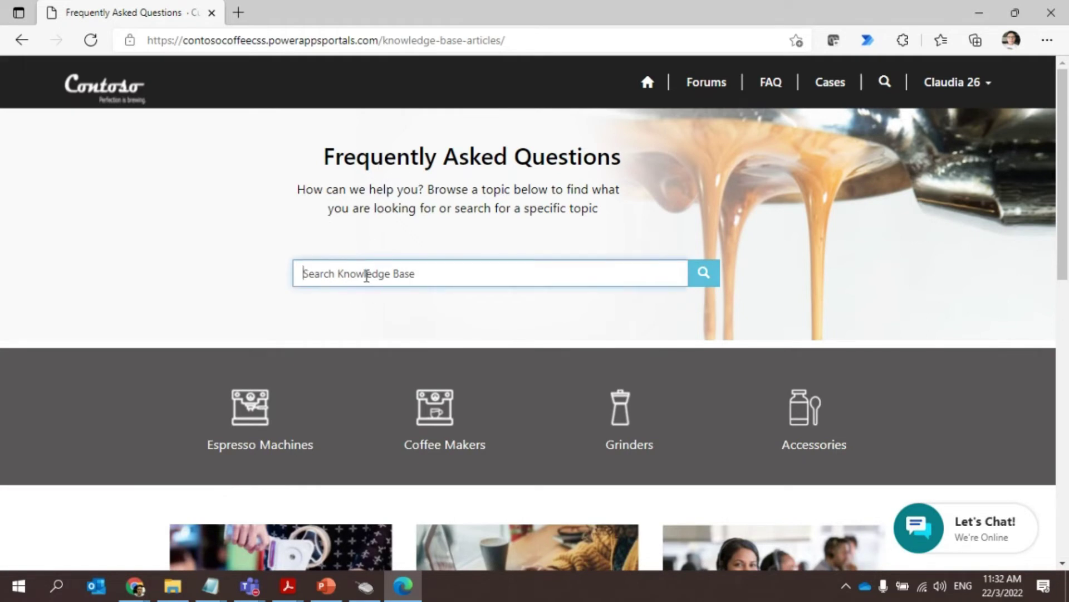
scroll(366, 279, down, 5)
scroll(342, 326, down, 3)
scroll(334, 335, up, 9)
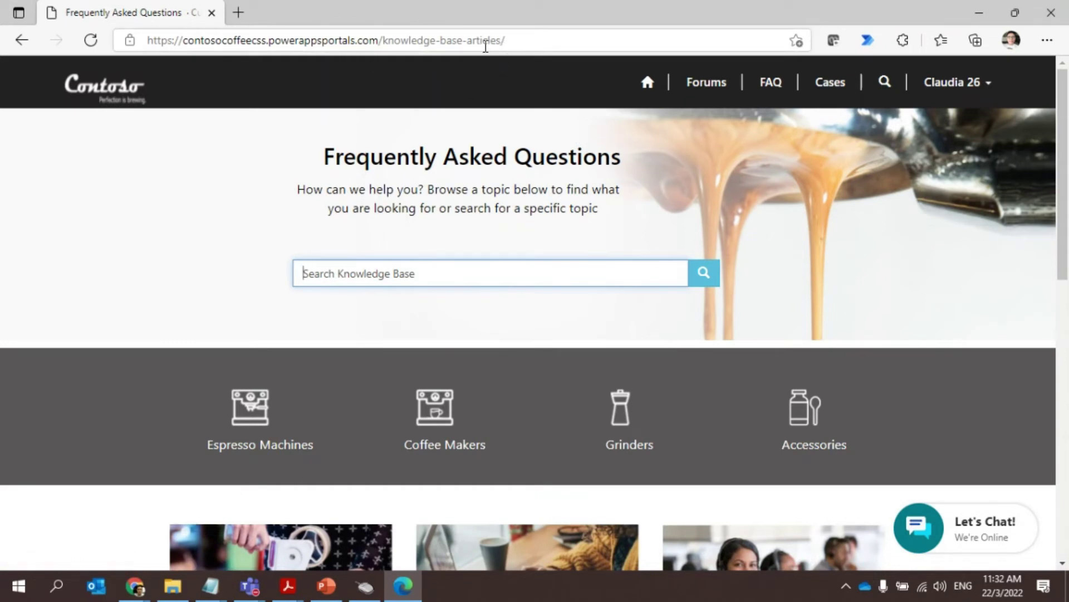
scroll(278, 374, down, 10)
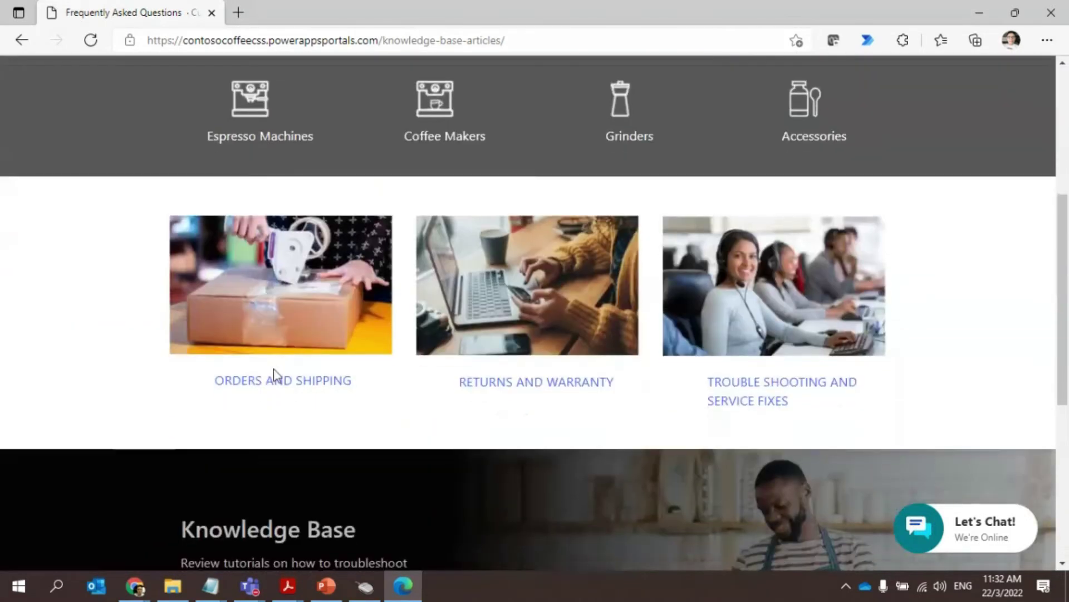
scroll(274, 372, down, 1)
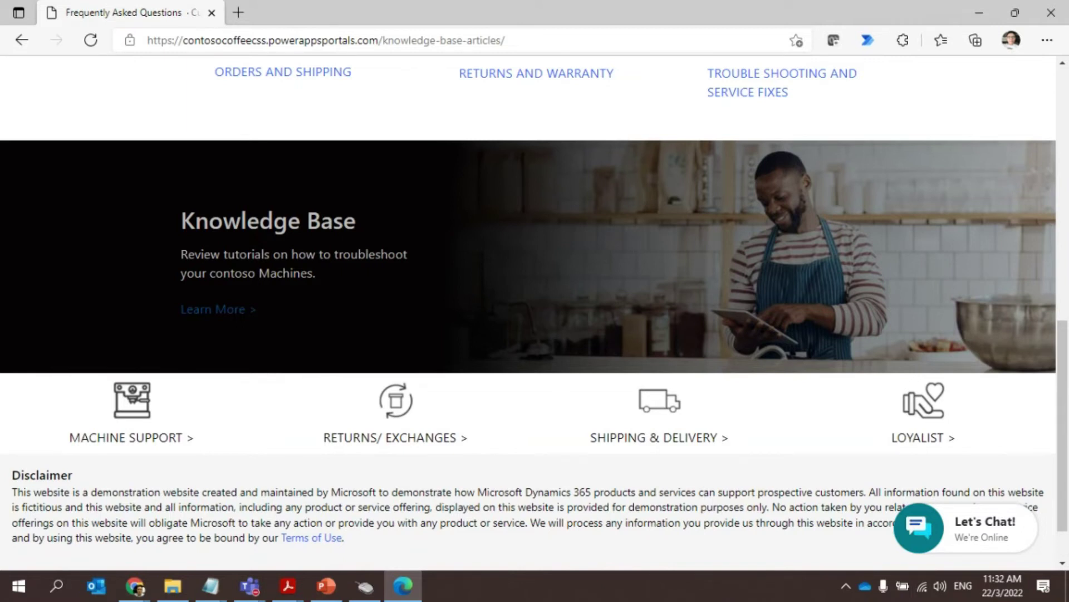
click(249, 586)
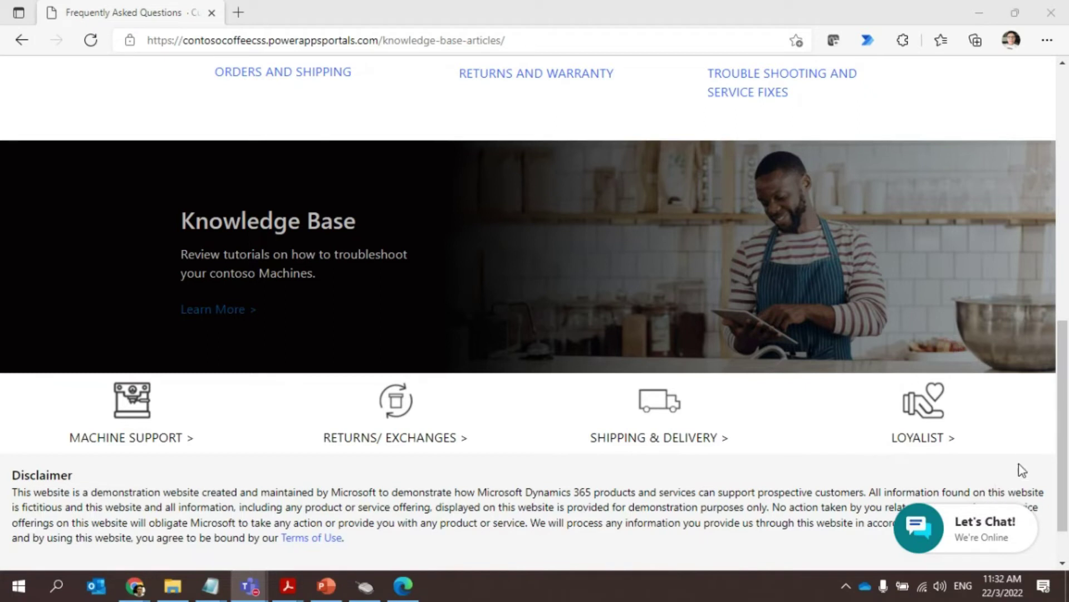
Step: Show the Omnichannel Agent Dashboard in the Customer Service workspace in Chrome and return to the Contoso portal in Edge
click(1041, 458)
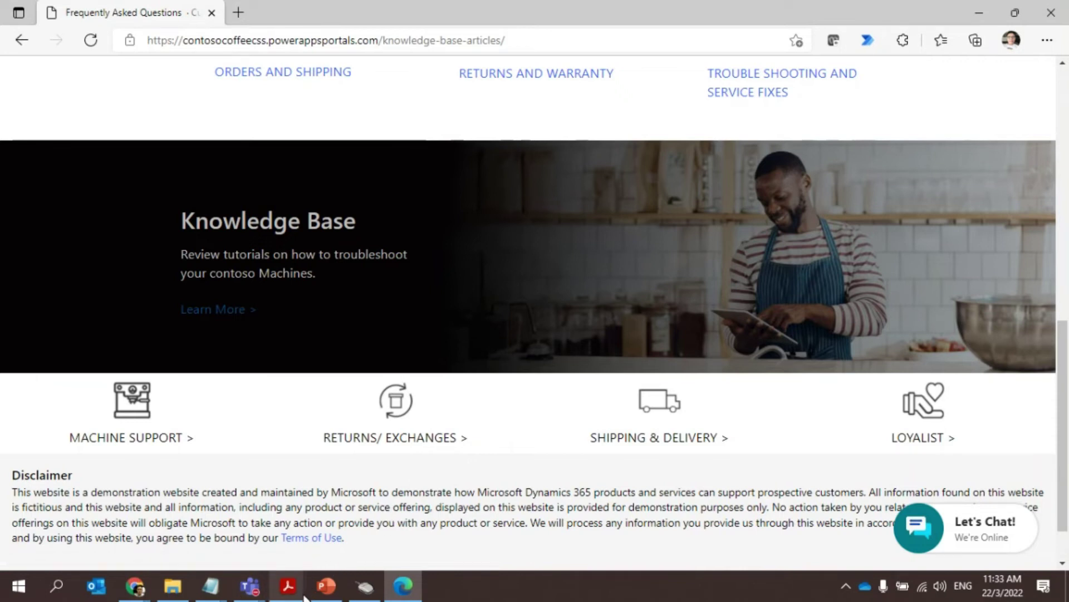
mouse_move(301, 598)
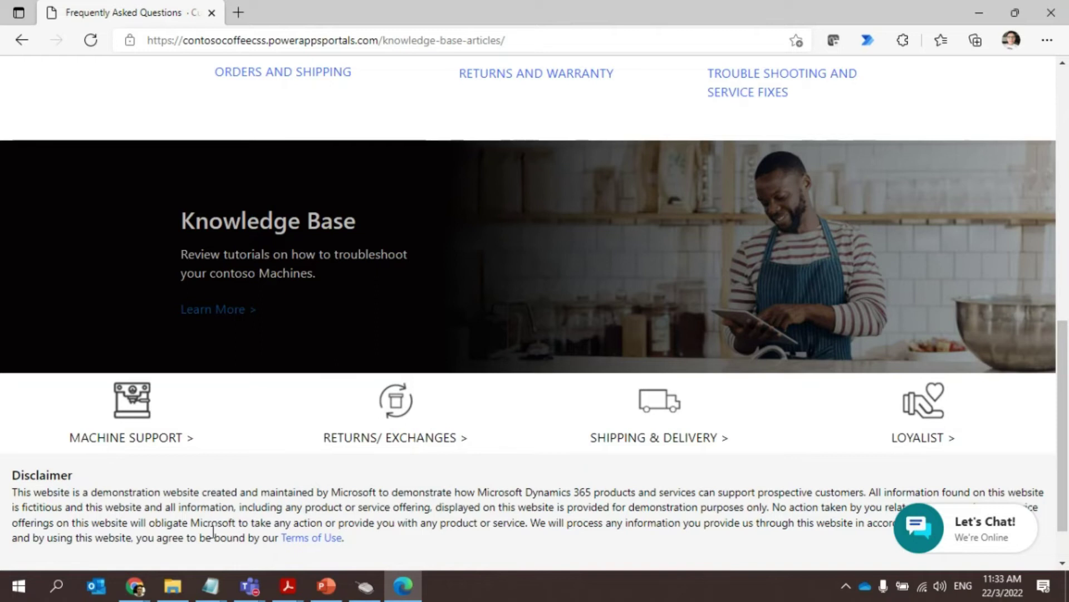
mouse_move(136, 587)
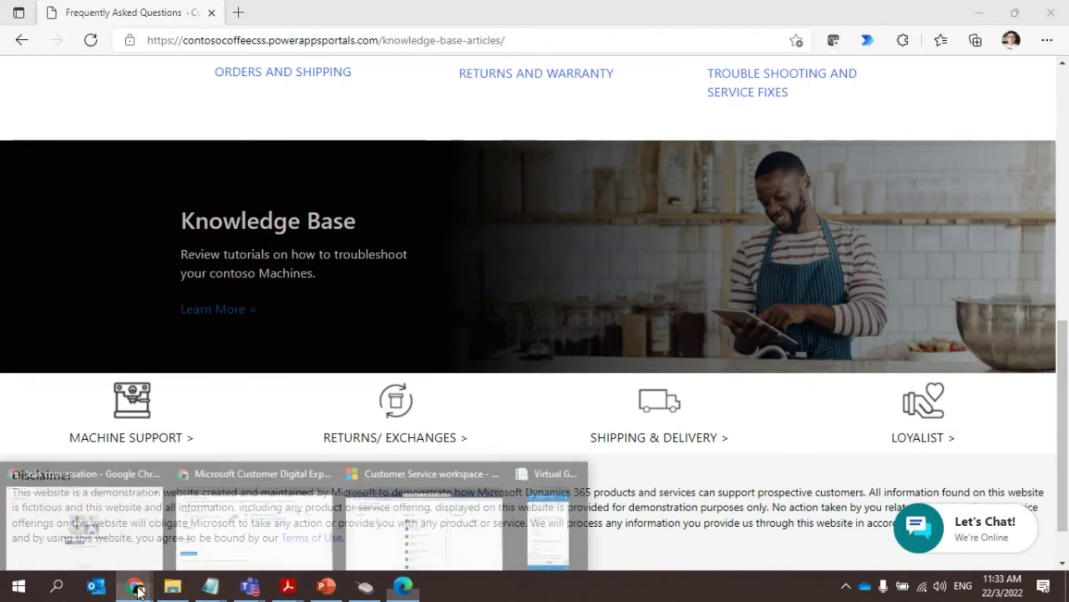
click(417, 503)
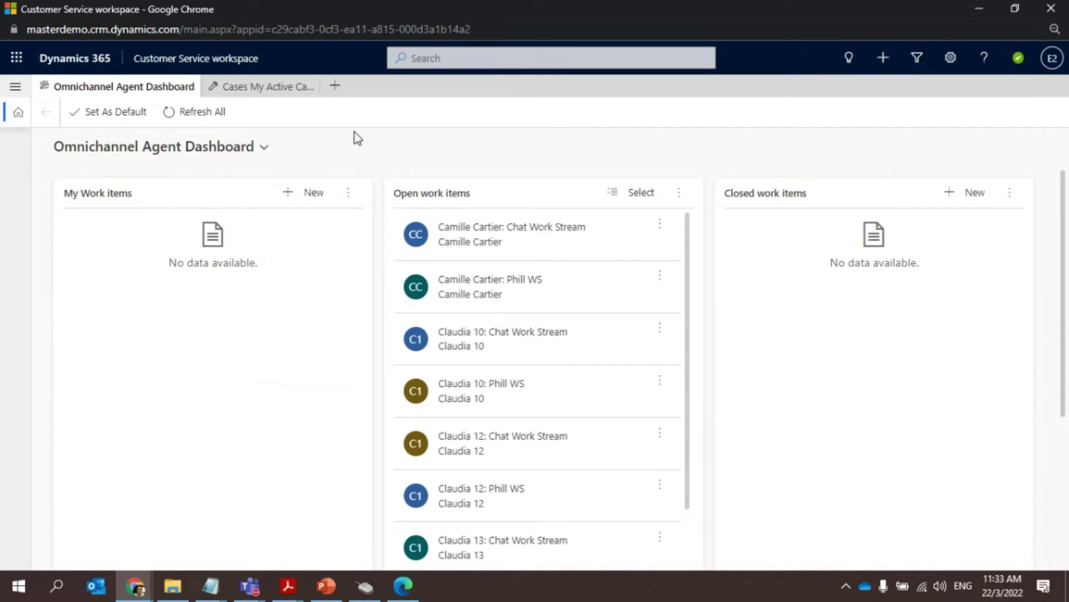
key(alt+Tab)
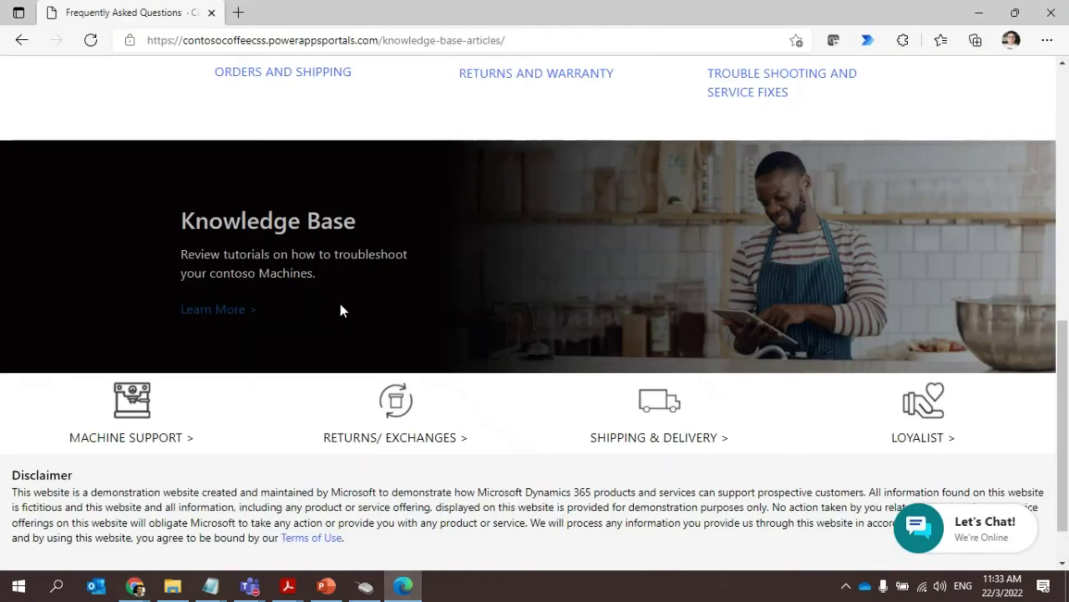
Step: Examine the Frequently Asked Questions page from the knowledge base search and product categories down to the support links and disclaimer
scroll(831, 241, up, 15)
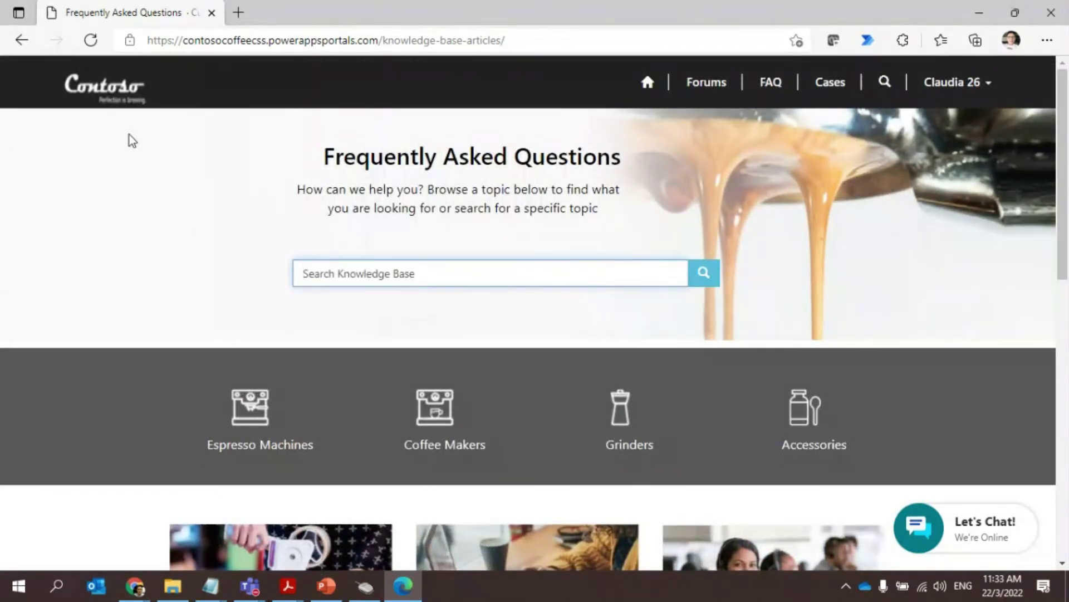
scroll(131, 220, down, 2)
scroll(131, 220, up, 2)
scroll(399, 286, down, 1)
scroll(399, 286, up, 1)
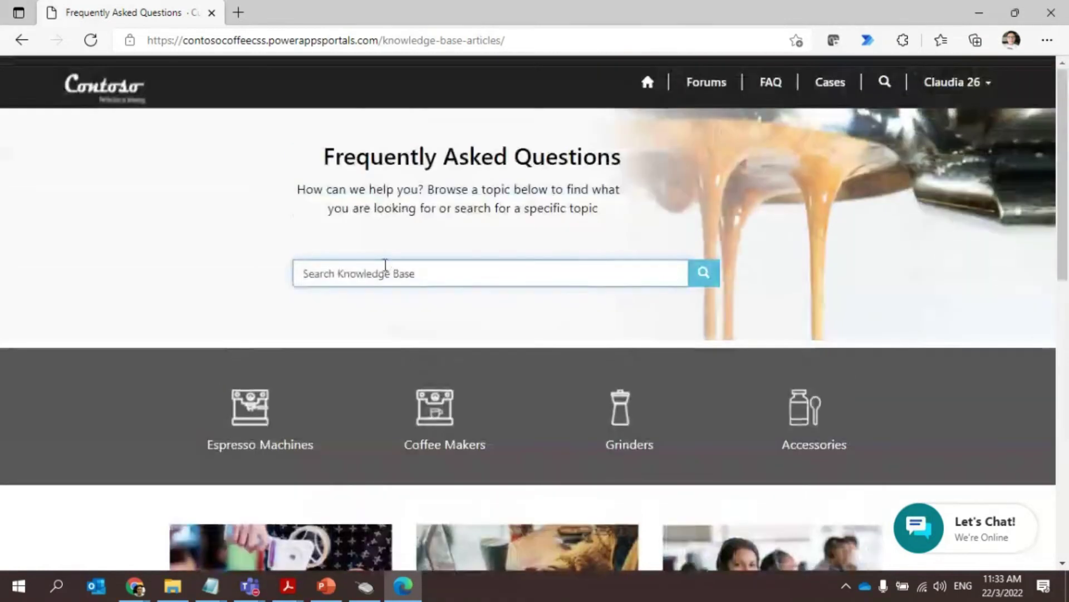
scroll(420, 281, down, 5)
scroll(409, 324, down, 4)
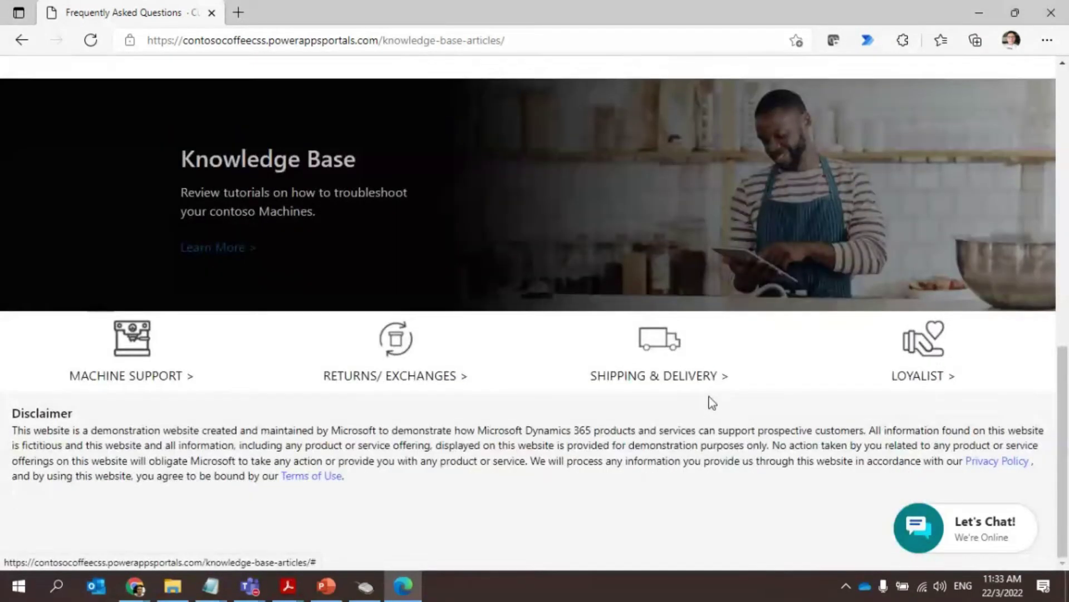
scroll(710, 404, up, 7)
scroll(362, 314, down, 4)
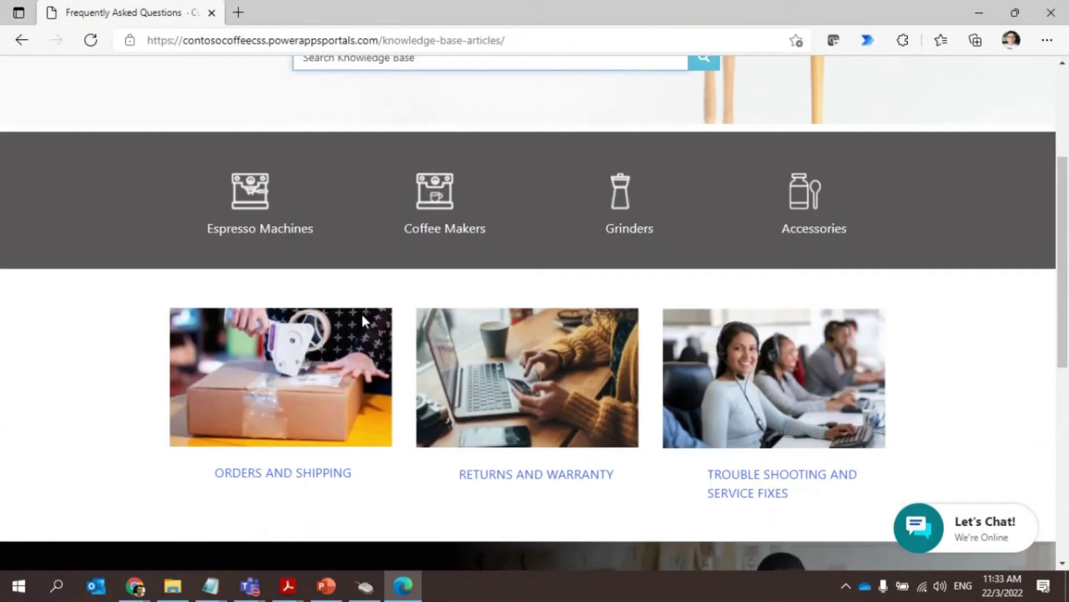
scroll(362, 314, up, 1)
scroll(362, 320, down, 4)
scroll(359, 318, up, 9)
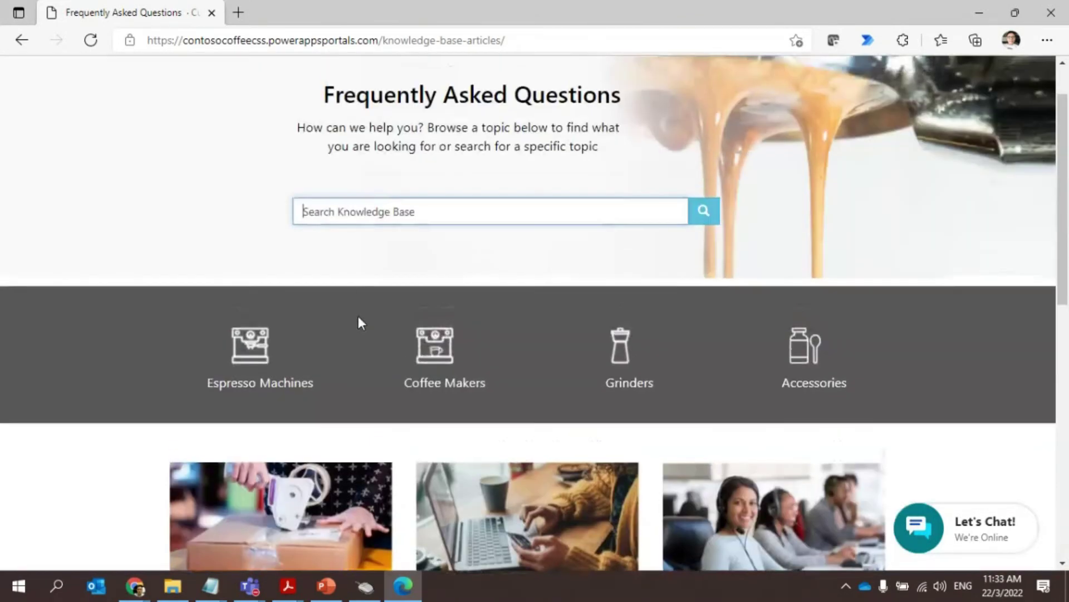
Step: Open the Let's Chat conversation on the portal, check the agent dashboard in the Customer Service workspace and return to the chat
click(975, 526)
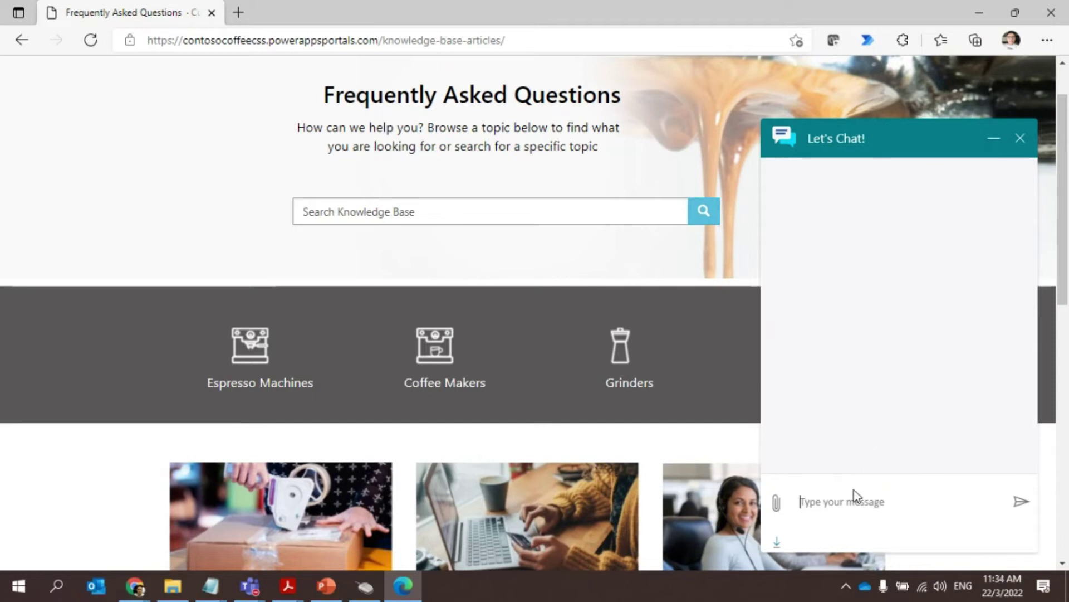
scroll(886, 352, down, 3)
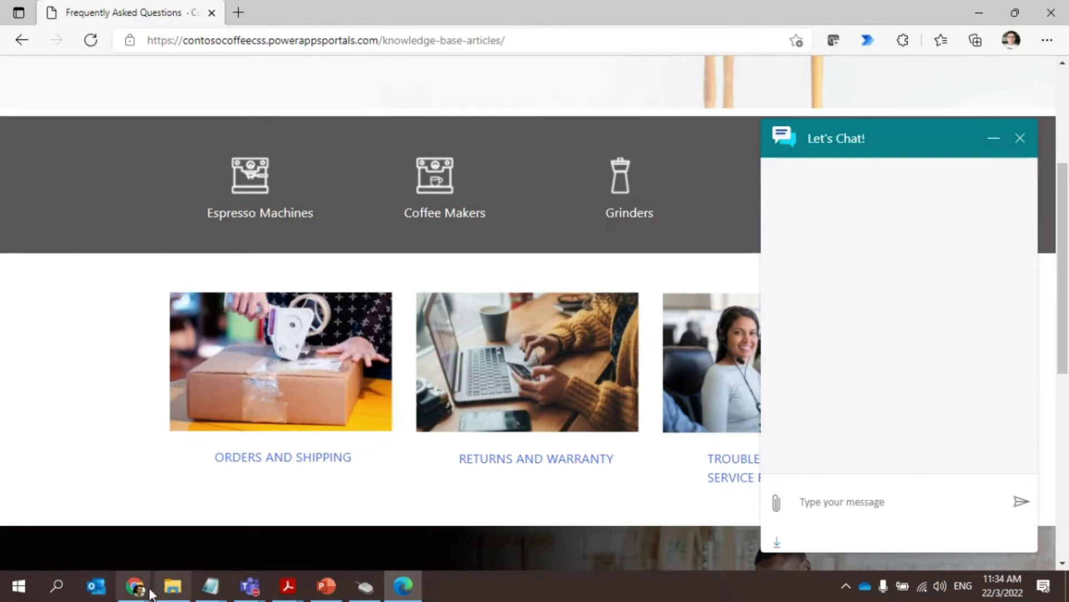
mouse_move(136, 588)
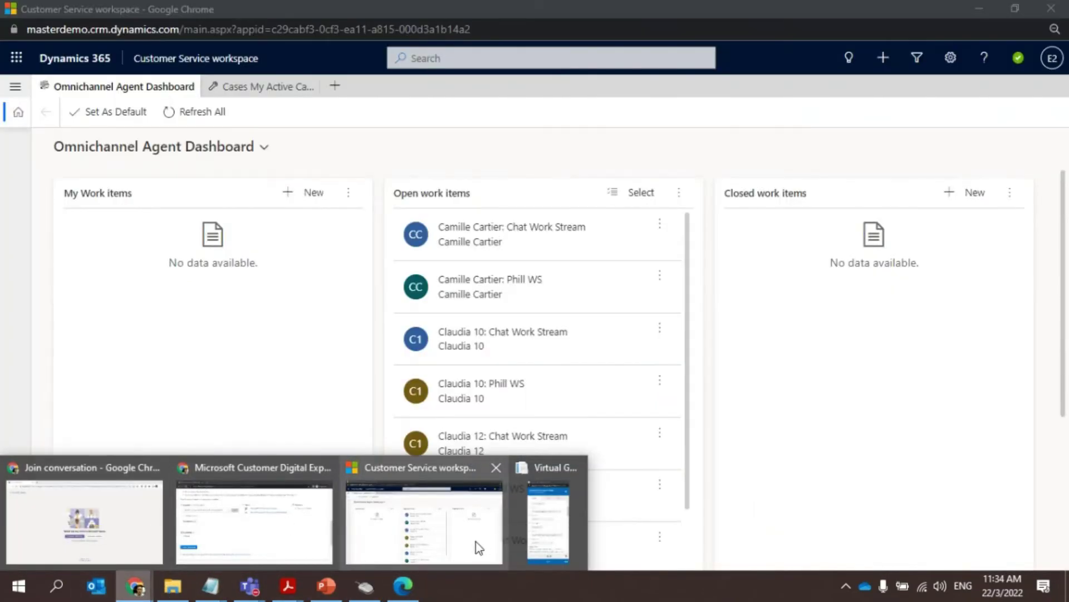
click(475, 541)
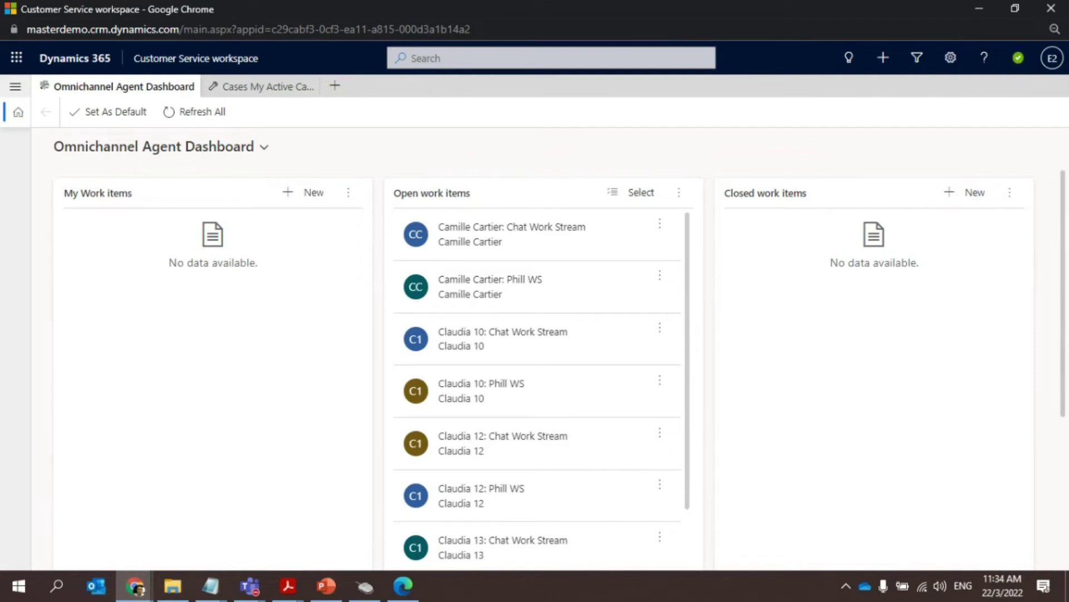
click(402, 585)
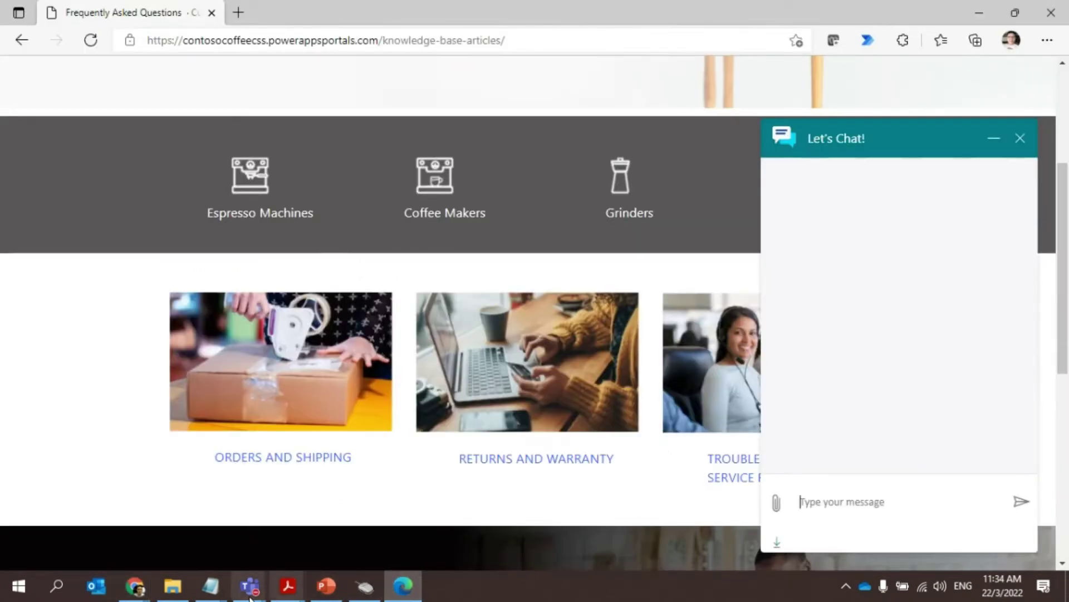
click(211, 584)
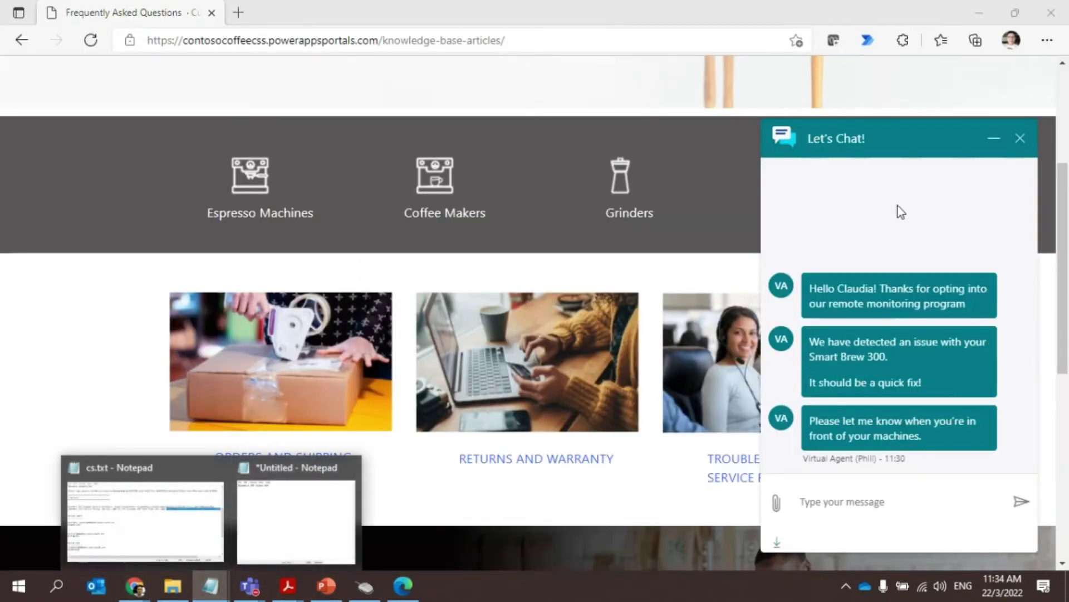
click(900, 212)
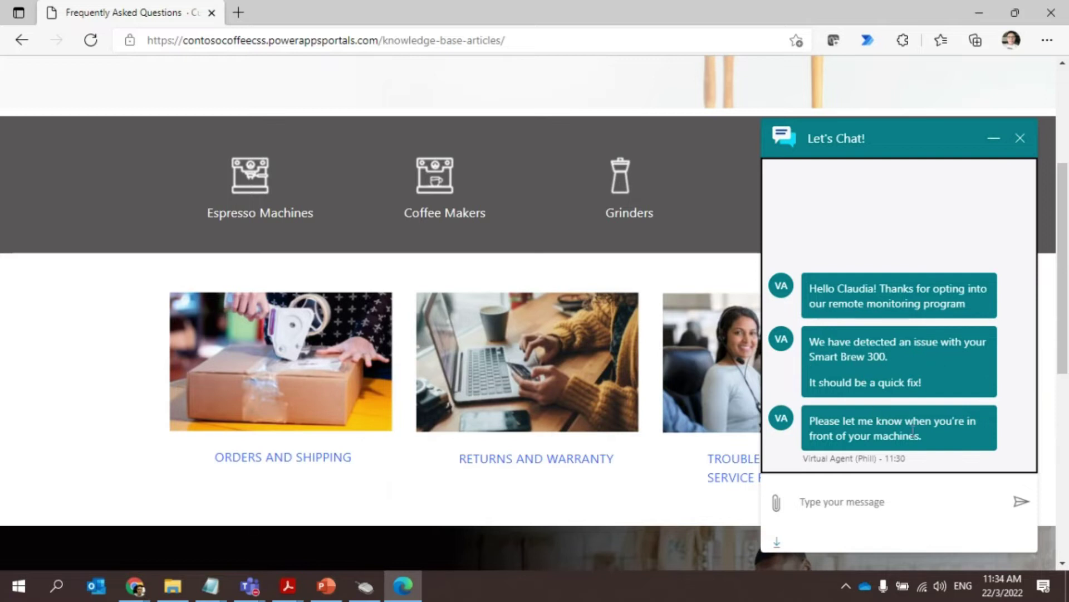
Step: Answer the virtual agent with "yes i'm in front" and ask for escalation with "i want to talk to an agent"
click(844, 504)
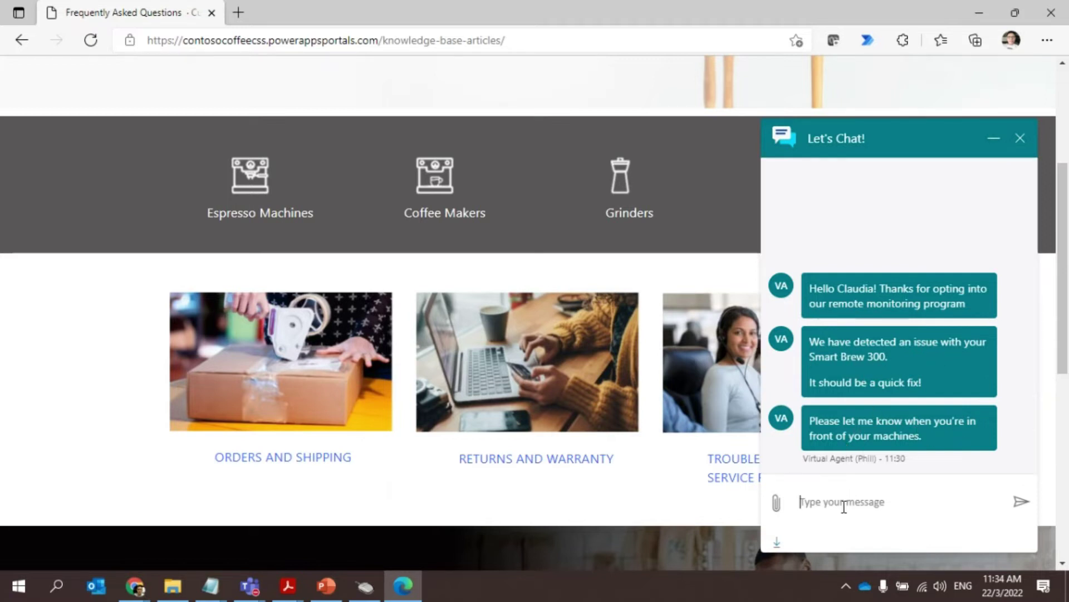
text(yes i'm in front)
key(Return)
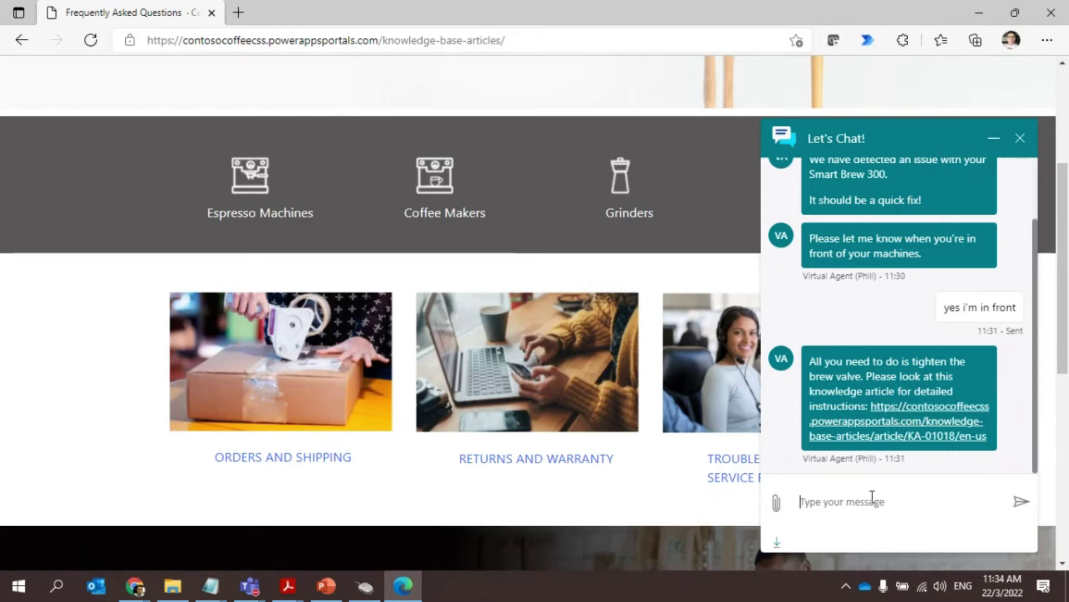
text(i want to talk to an agent)
key(Return)
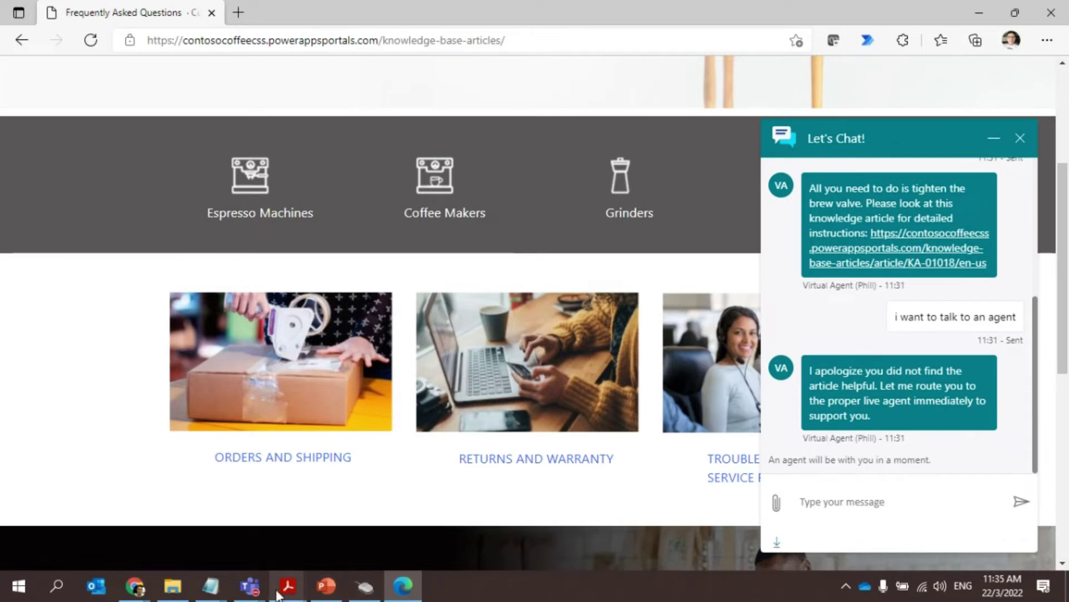
Step: Switch to the Customer Service workspace, accept the chat request escalated from the bot and review the customer summary
click(142, 595)
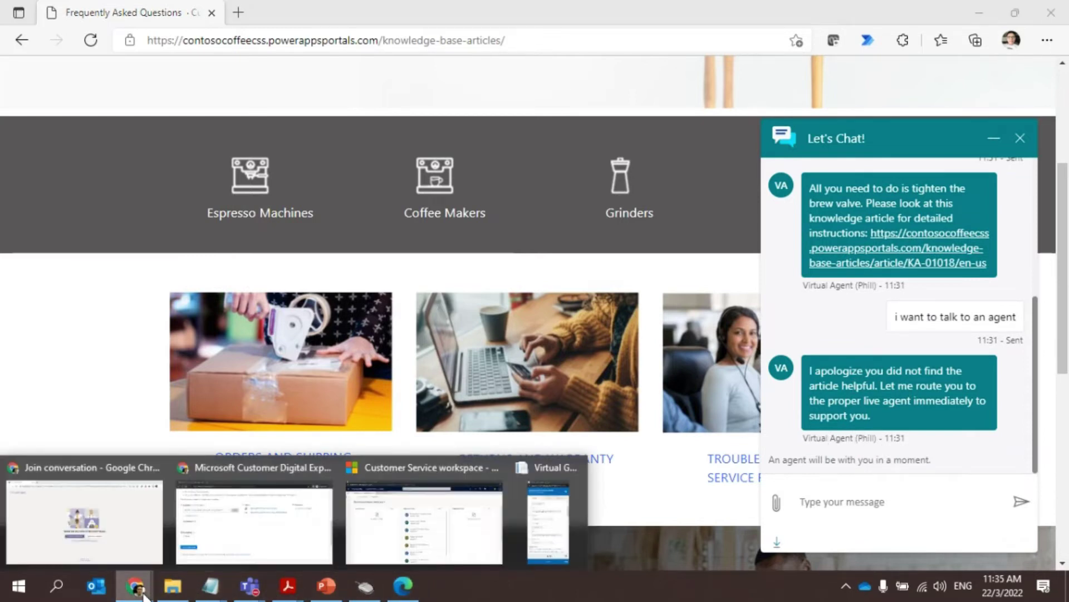
click(405, 523)
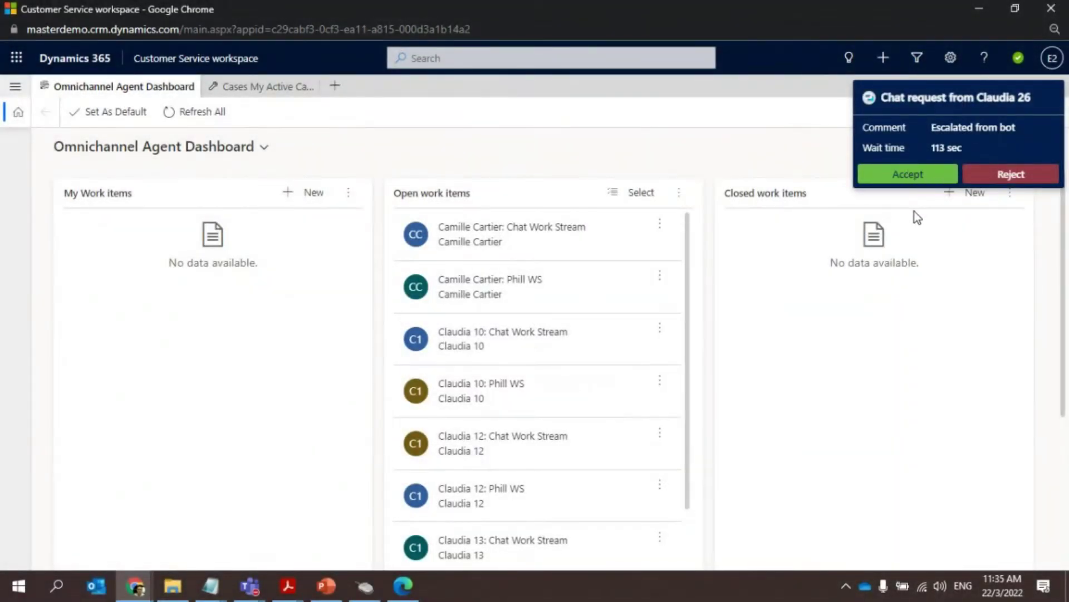
click(909, 175)
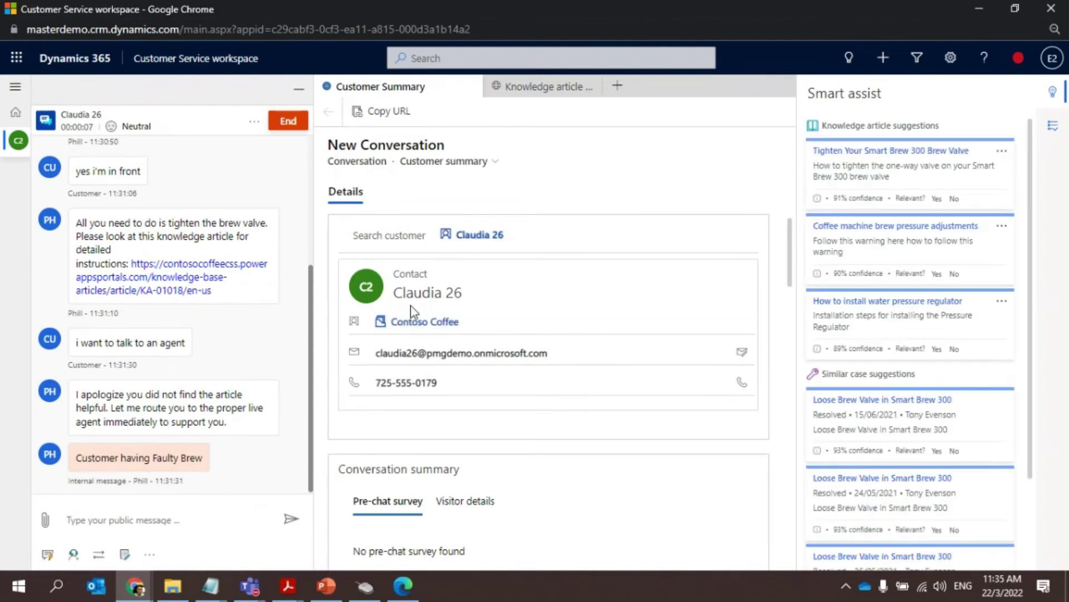
scroll(410, 334, down, 1)
scroll(411, 338, up, 1)
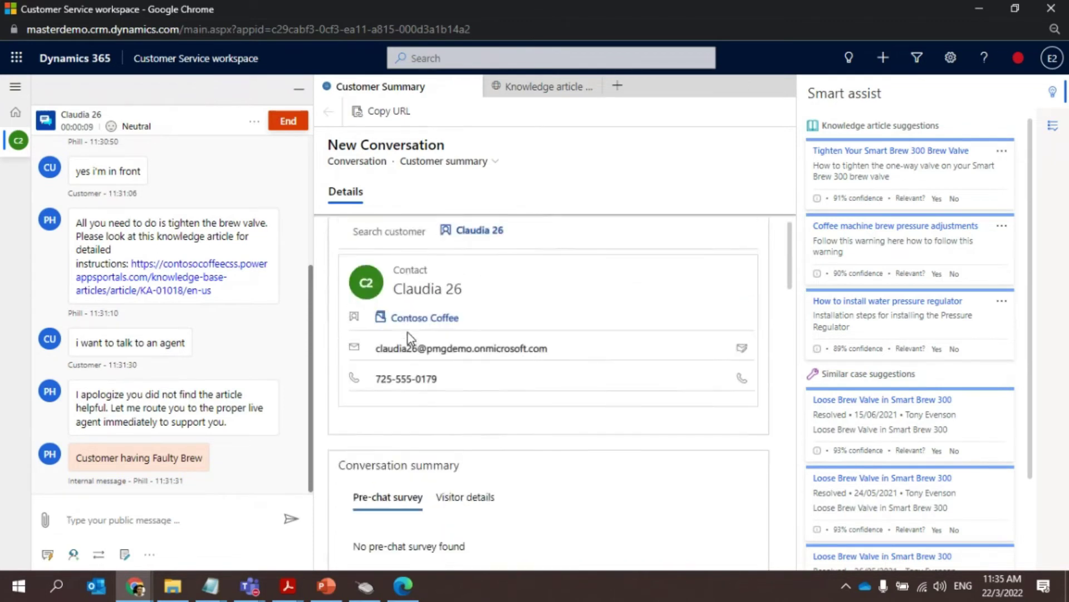
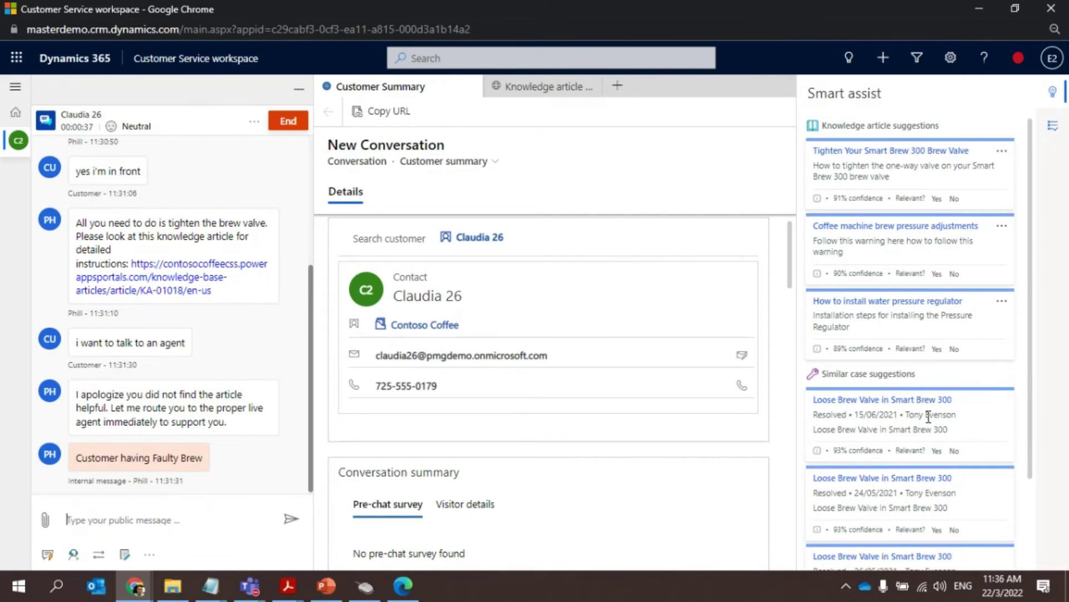
Step: Send the customer the quick reply that introduces the agent and asks for a moment to review the chat transcript
click(167, 511)
click(48, 555)
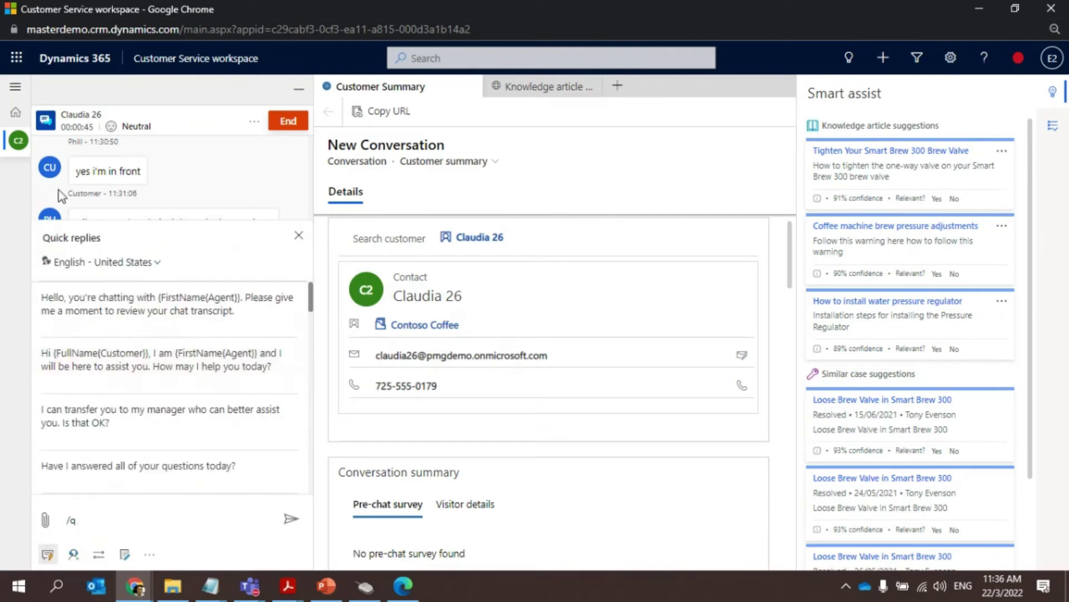
click(48, 559)
click(48, 558)
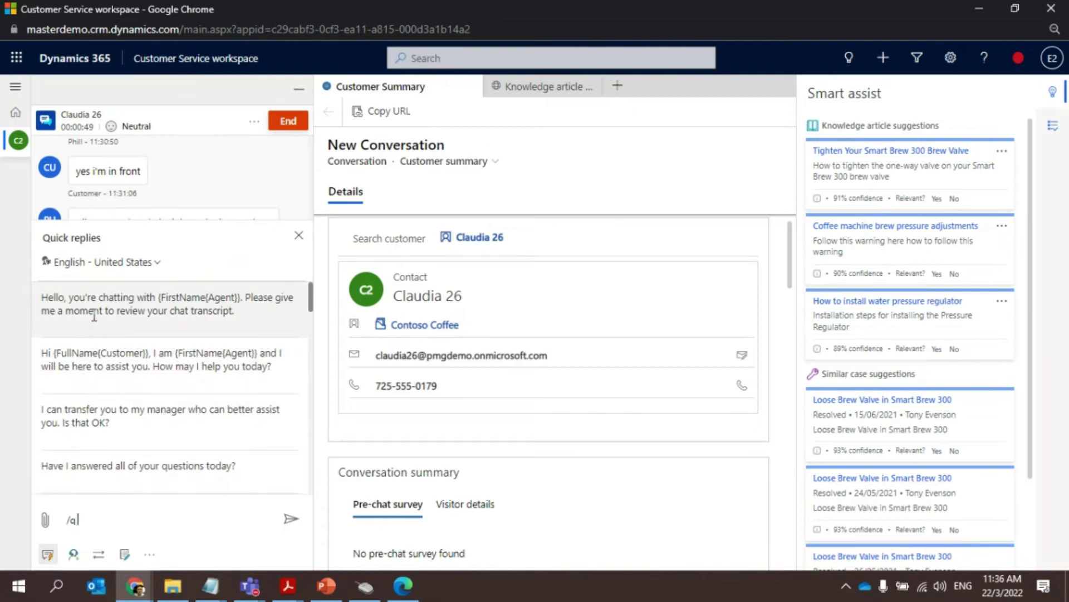
click(124, 314)
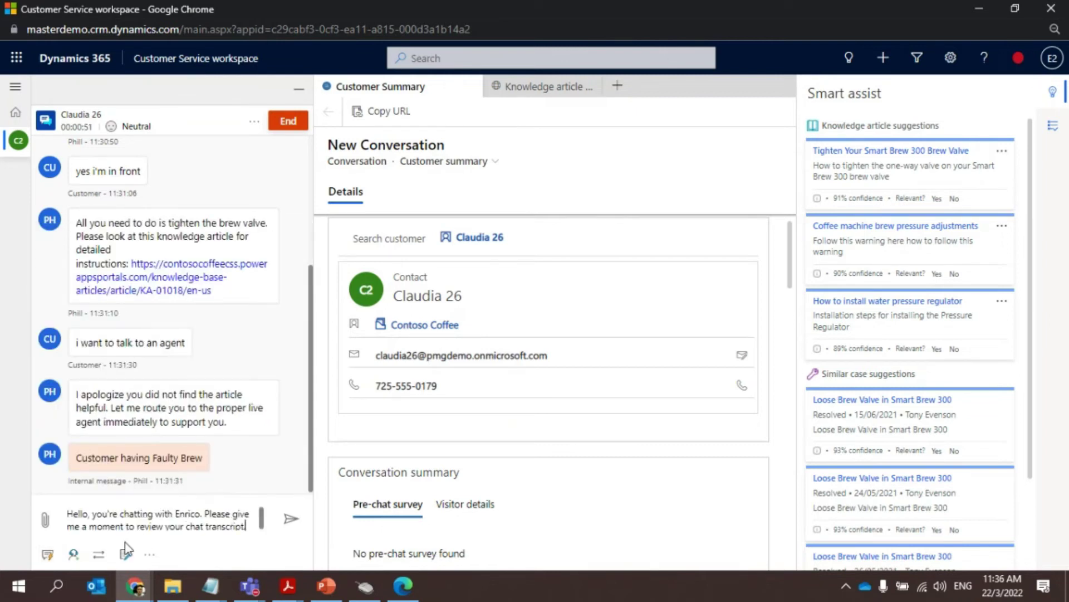
click(291, 519)
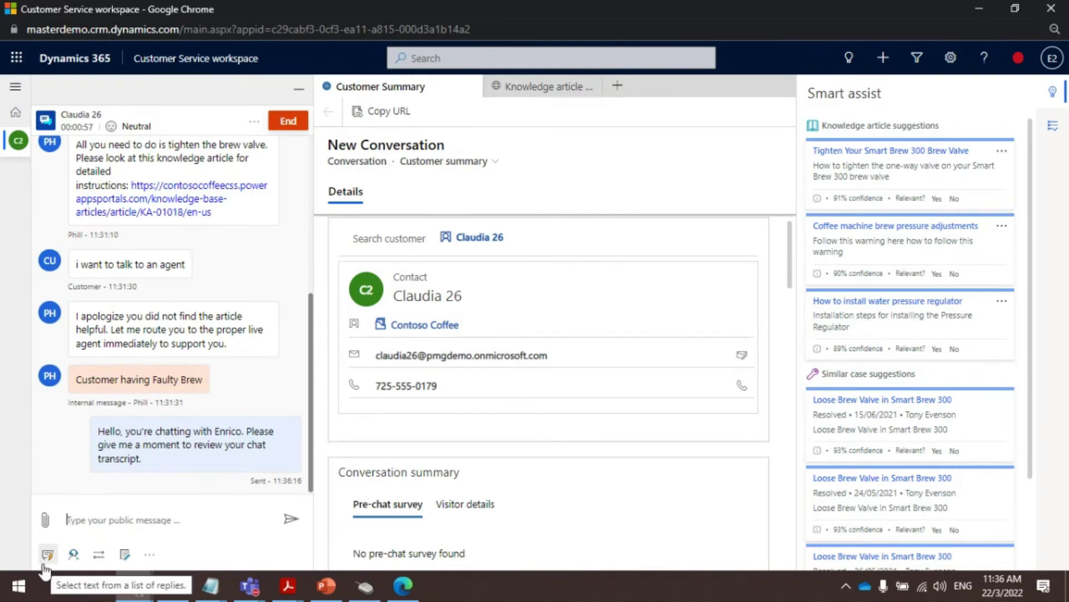
Step: Compare the conversation in the customer's portal chat in Edge with the agent's view and return to the Customer Service workspace
click(402, 585)
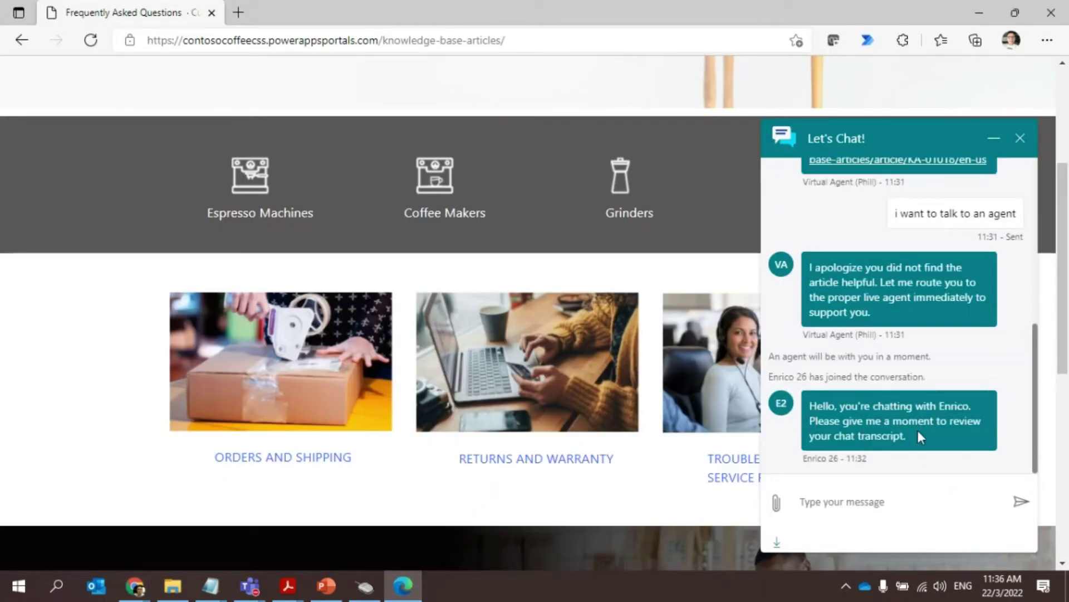
key(alt+Tab)
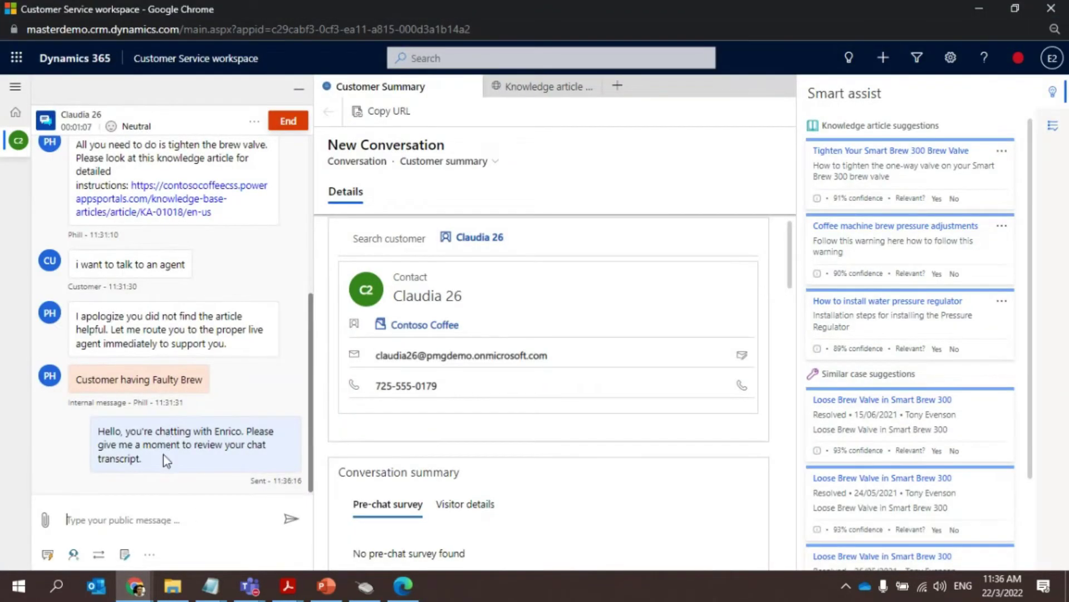
key(alt+Tab)
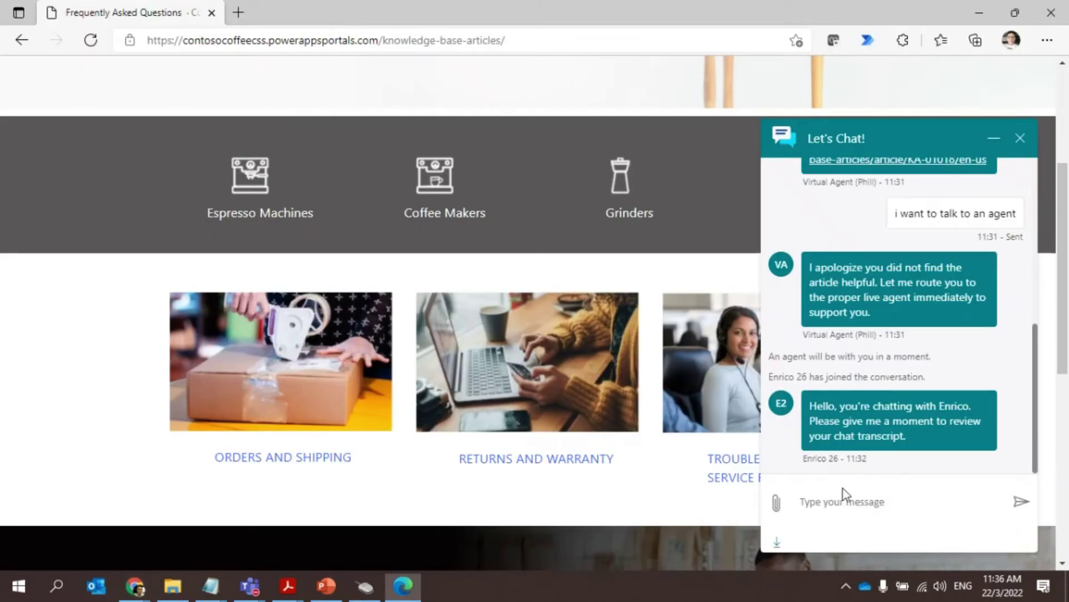
key(alt+Tab)
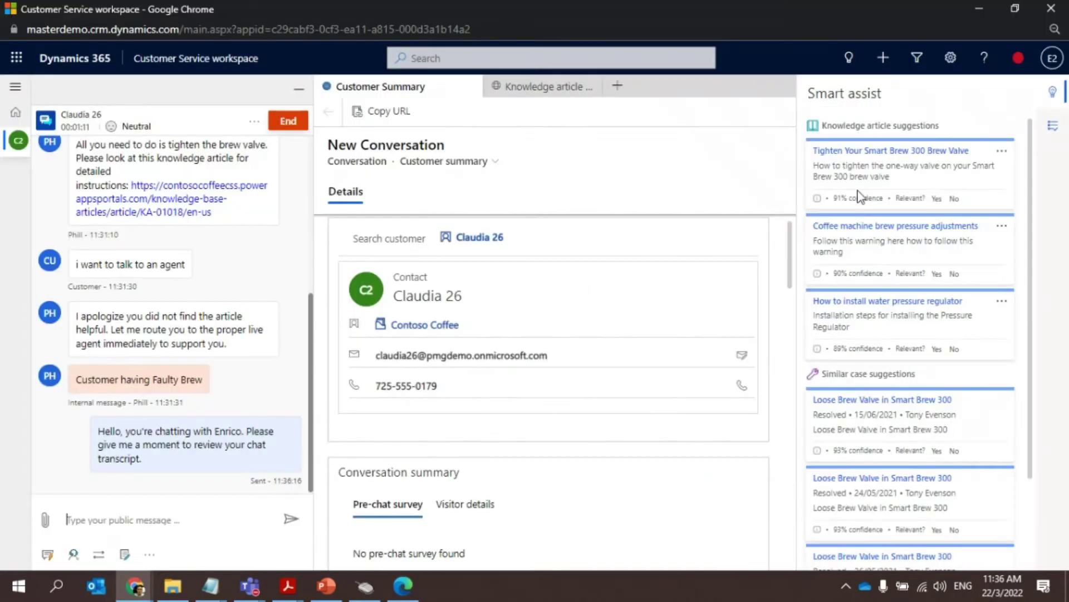
Step: Start a video call from the agent conversation, allow microphone and camera use, and accept the call with video in the customer's portal chat in Edge
click(257, 121)
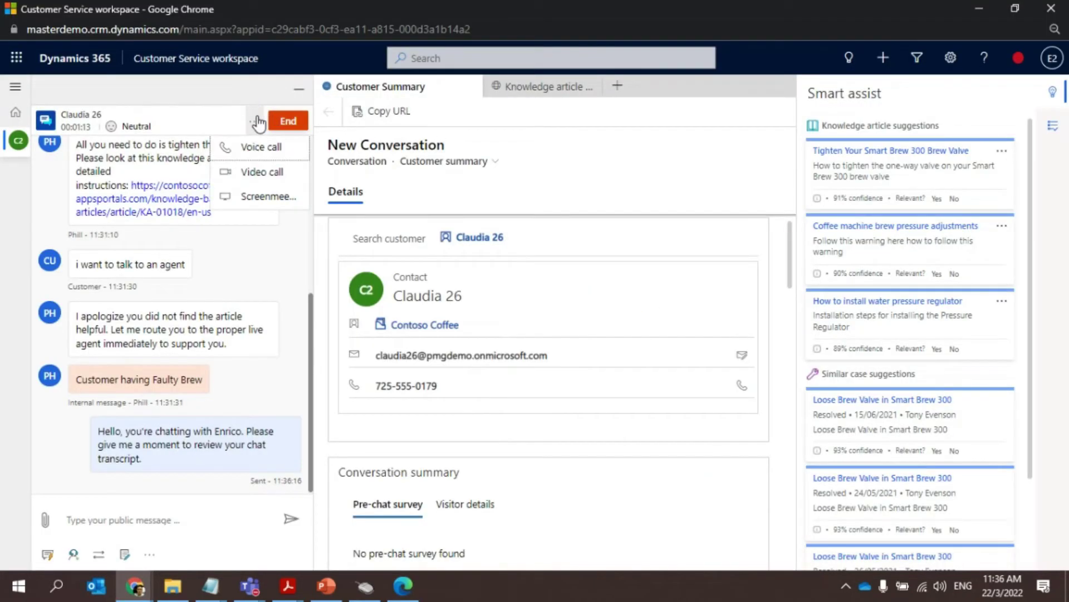
click(259, 173)
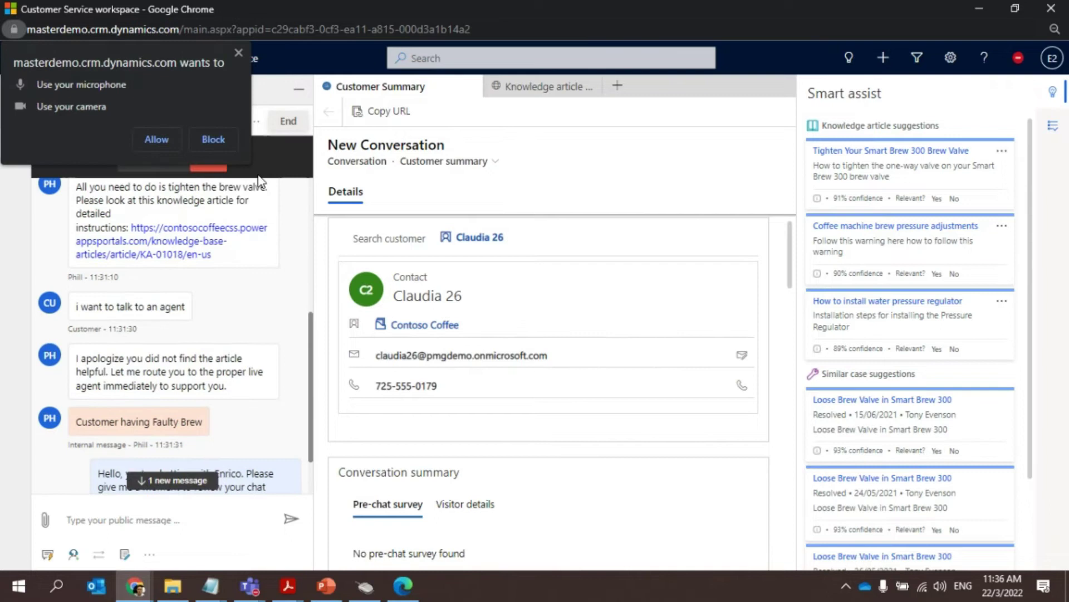
click(151, 139)
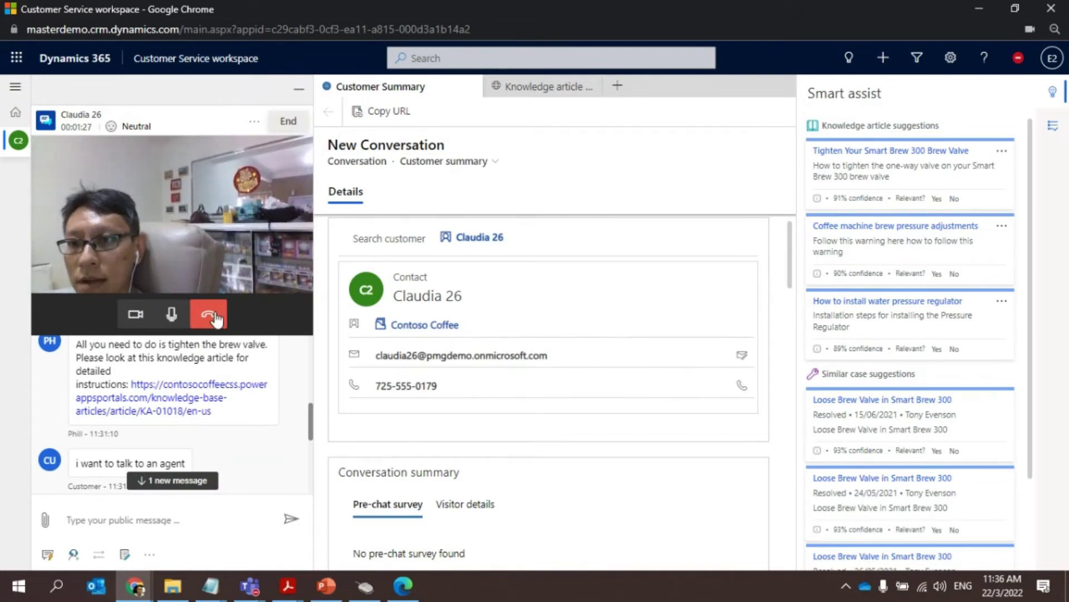
click(407, 589)
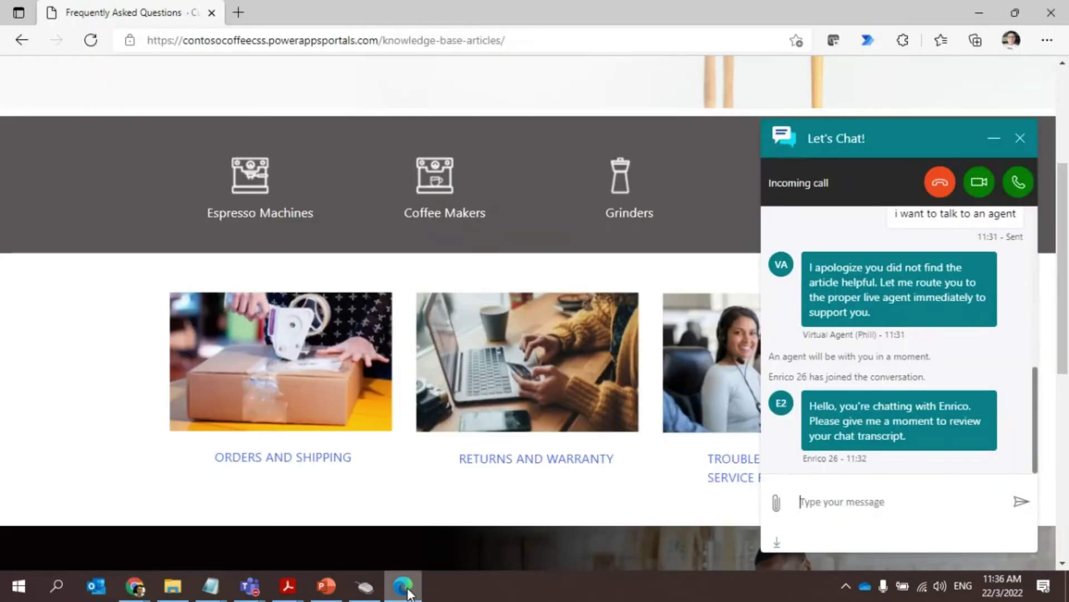
click(983, 189)
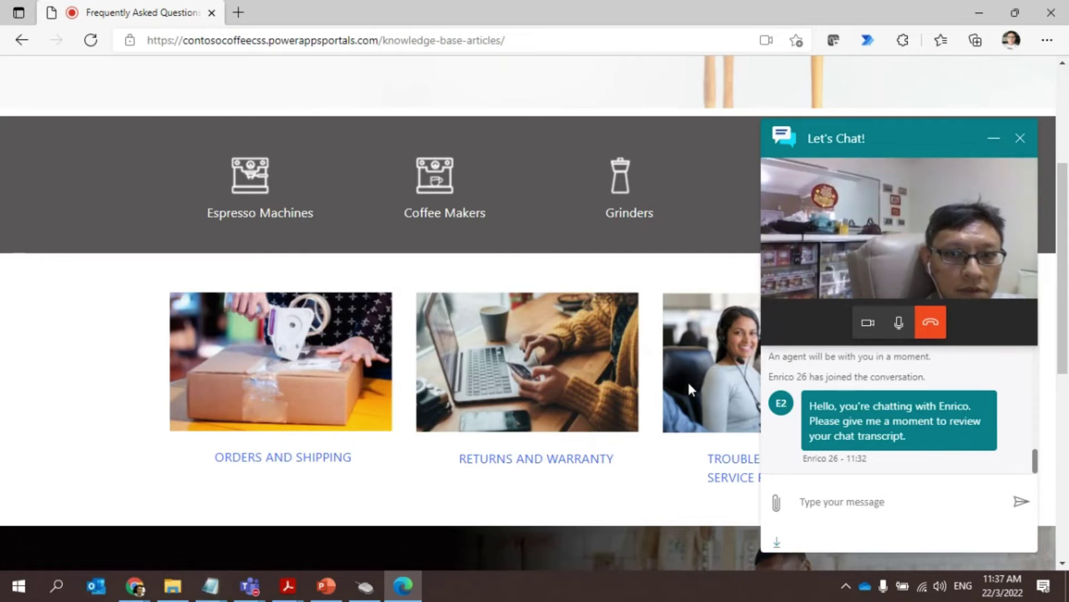
Step: Hang up the video call in the portal chat and end the conversation in the Customer Service workspace
click(937, 328)
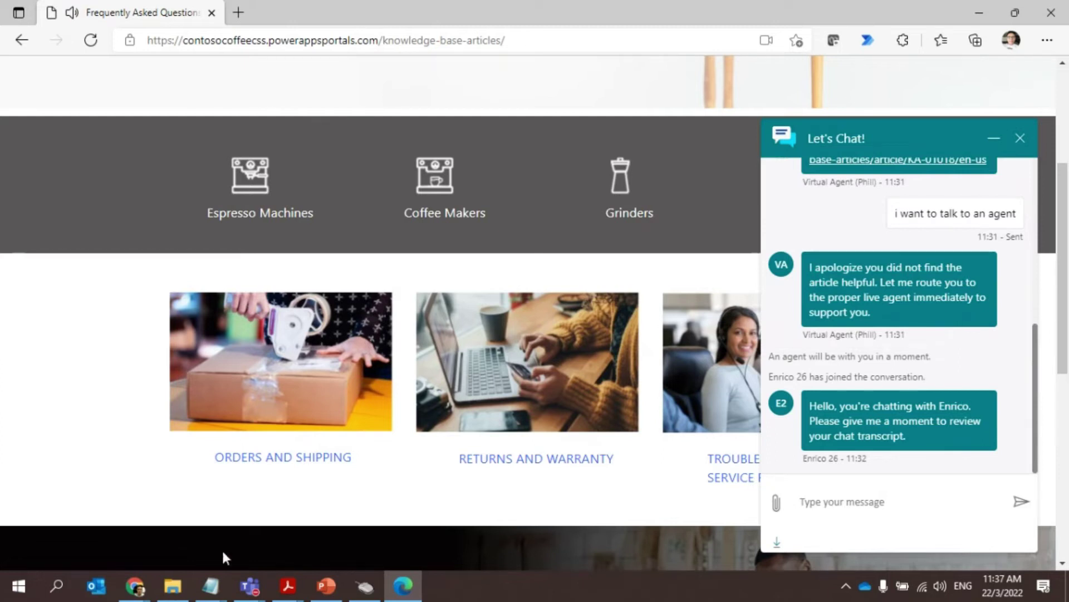
click(134, 585)
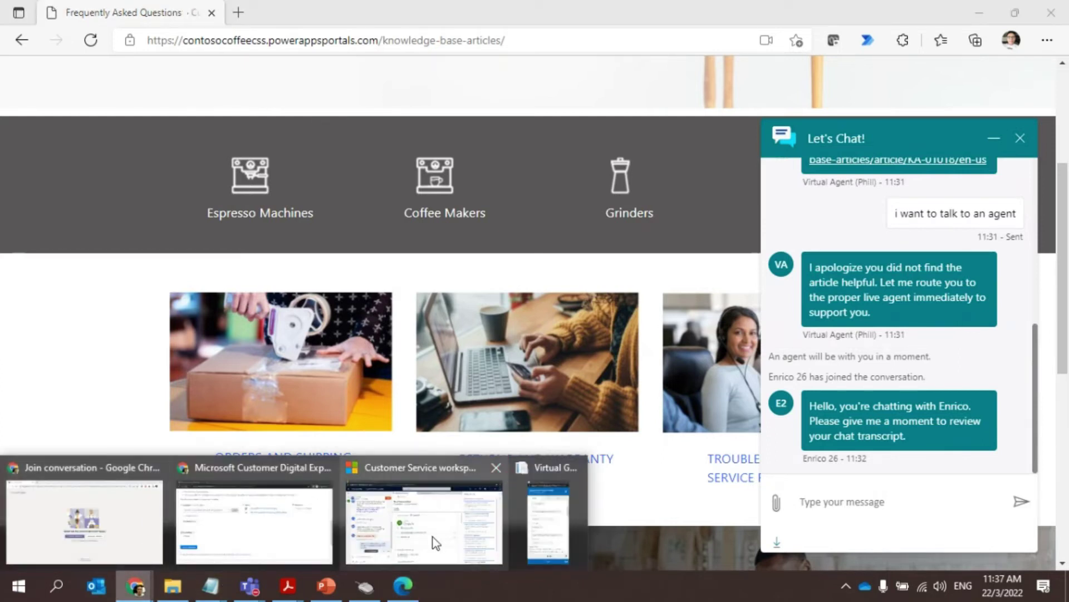
click(425, 515)
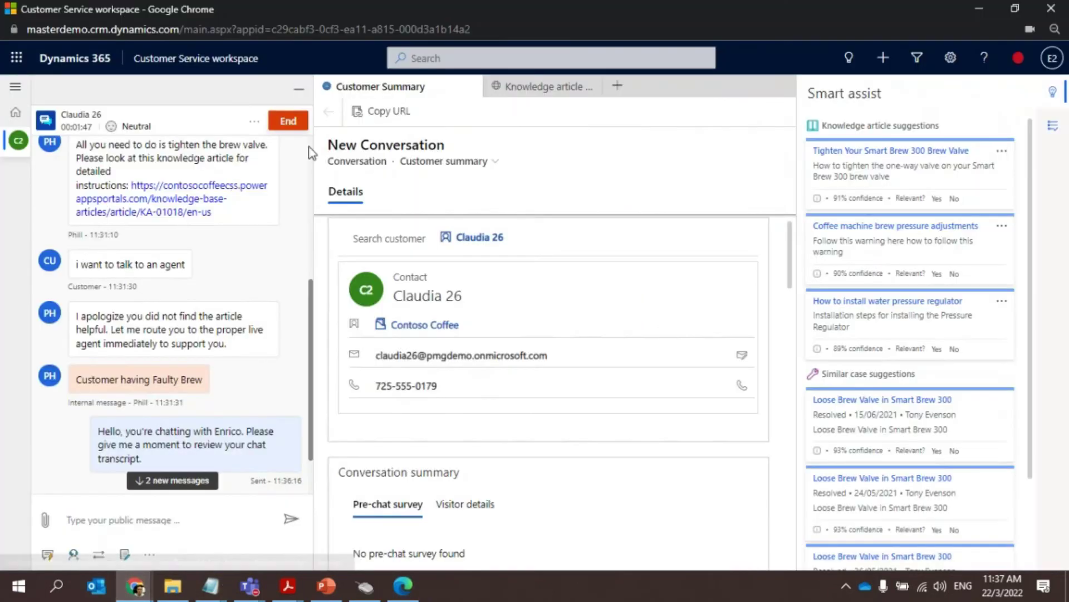
click(288, 124)
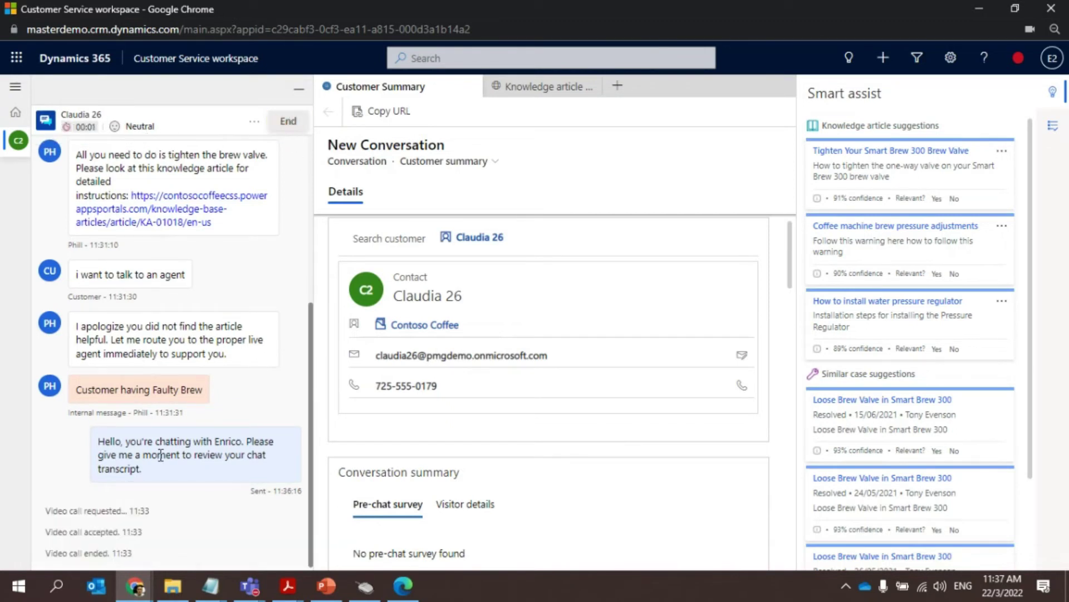
Step: Switch to the customer's portal in Edge, review the ended conversation and close the chat without downloading a copy
key(alt+Tab)
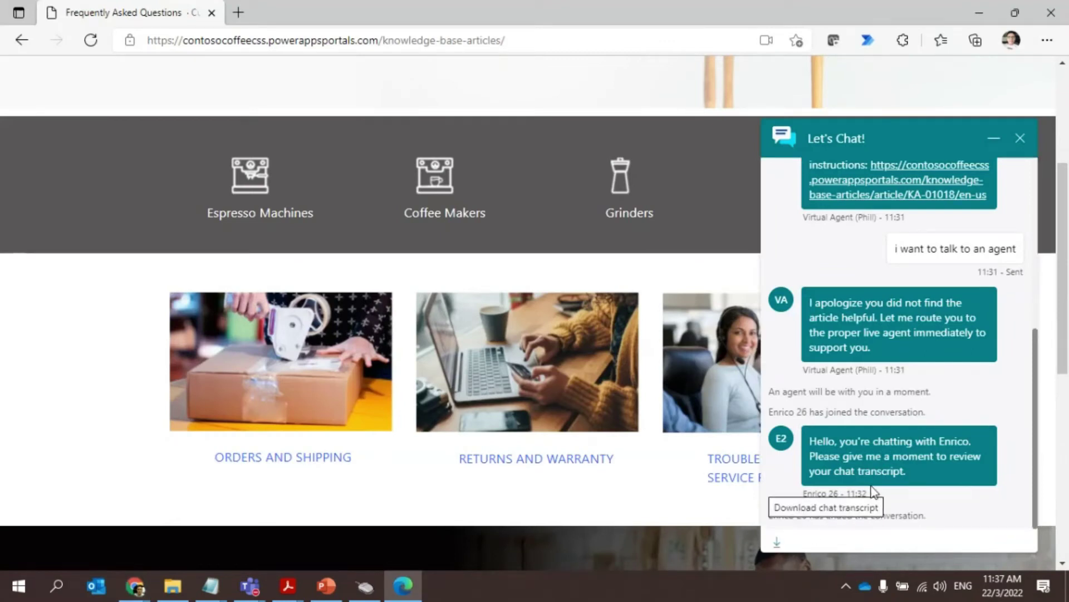
key(alt+Tab)
key(alt+Tab)
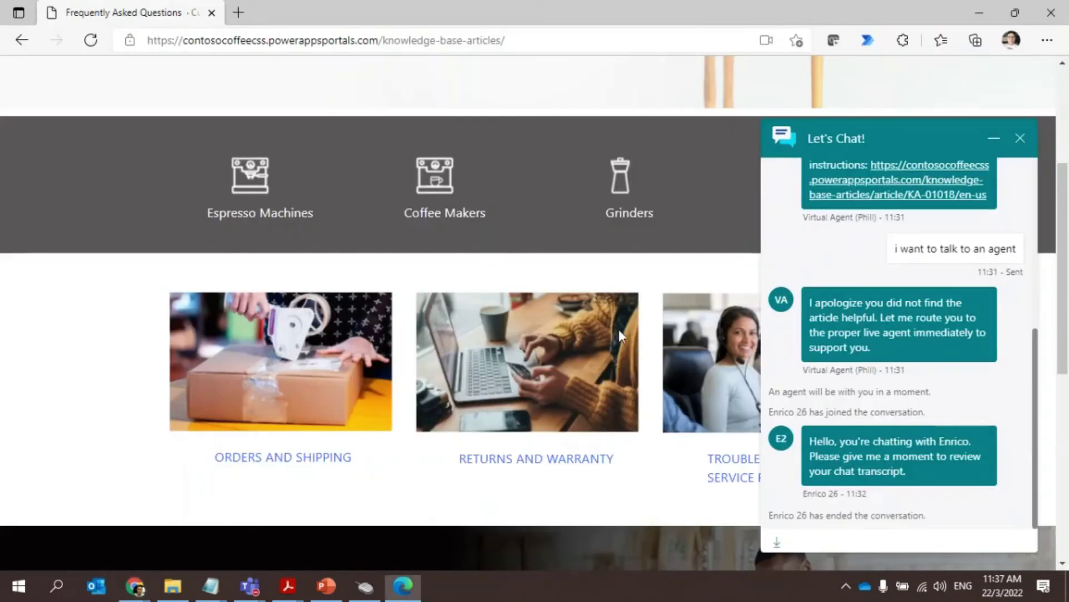
scroll(620, 329, down, 3)
scroll(881, 348, up, 2)
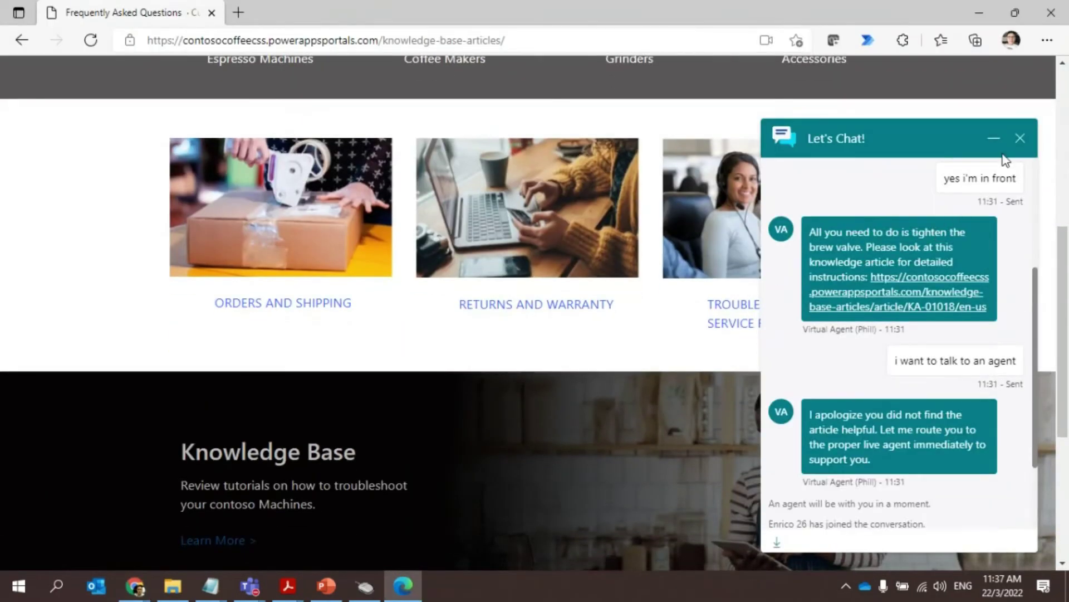
click(1020, 138)
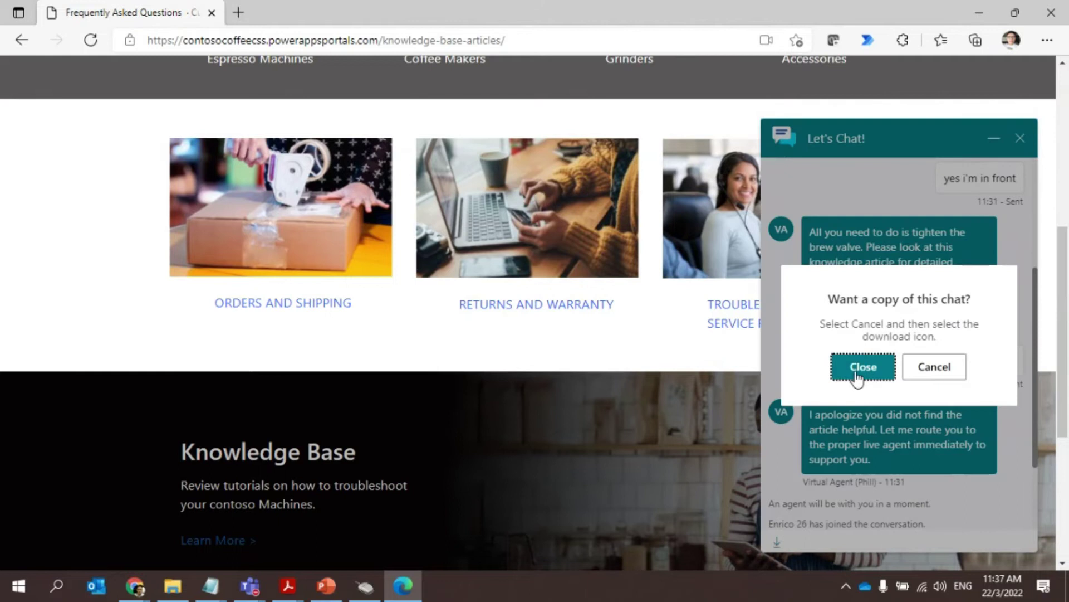
click(857, 369)
Step: Return to the Customer Service workspace and reload it to the Omnichannel Agent Dashboard
key(alt+Tab)
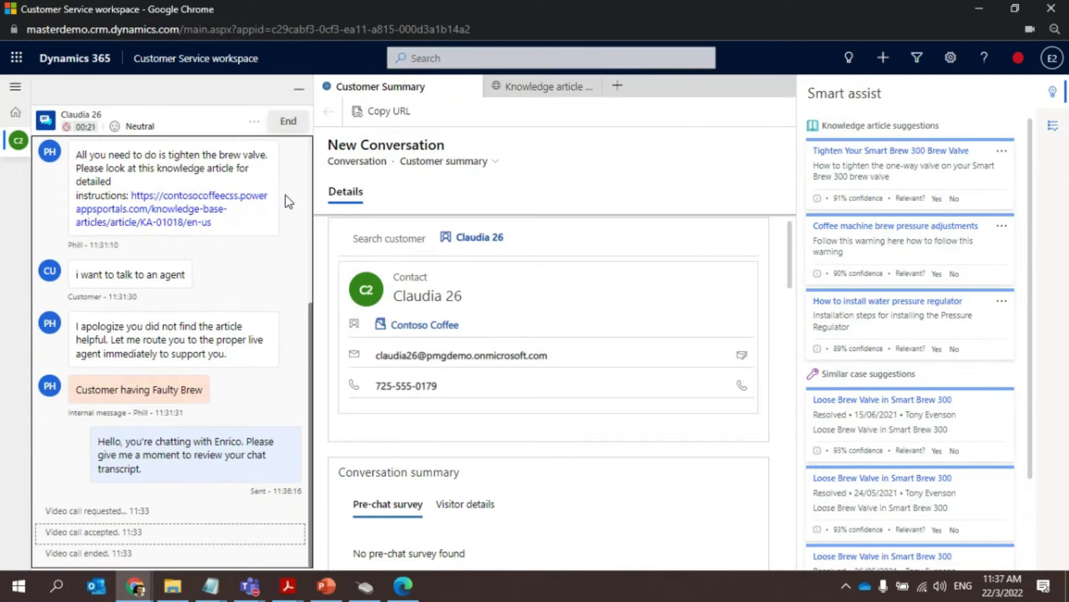
key(F5)
click(609, 117)
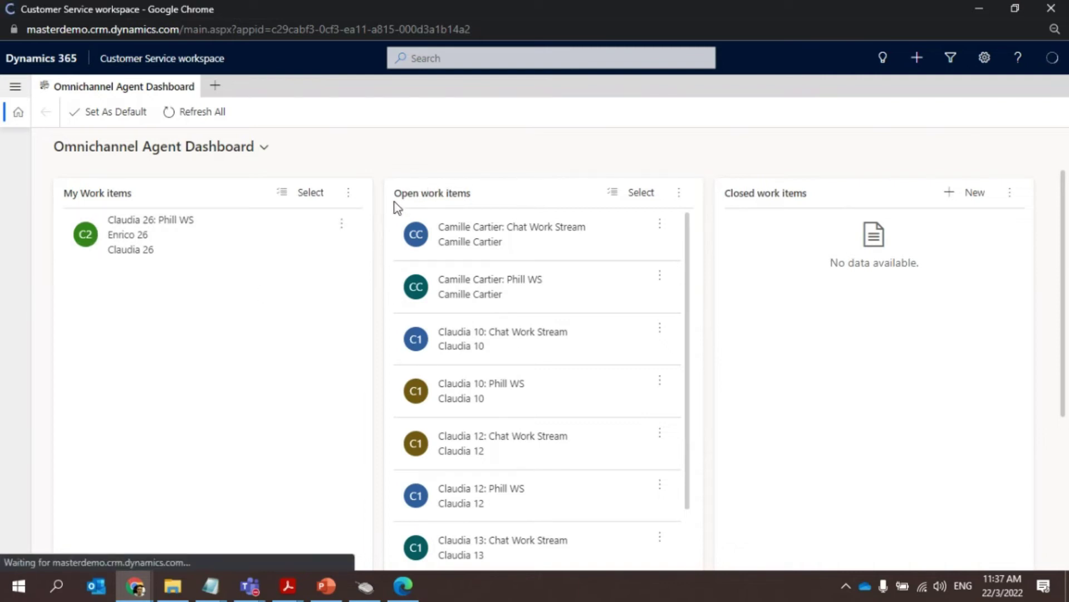
Step: Start a new portal chat in Edge, answer the virtual agent with "im in" and request escalation with "i want to talk to an agent"
mouse_move(395, 584)
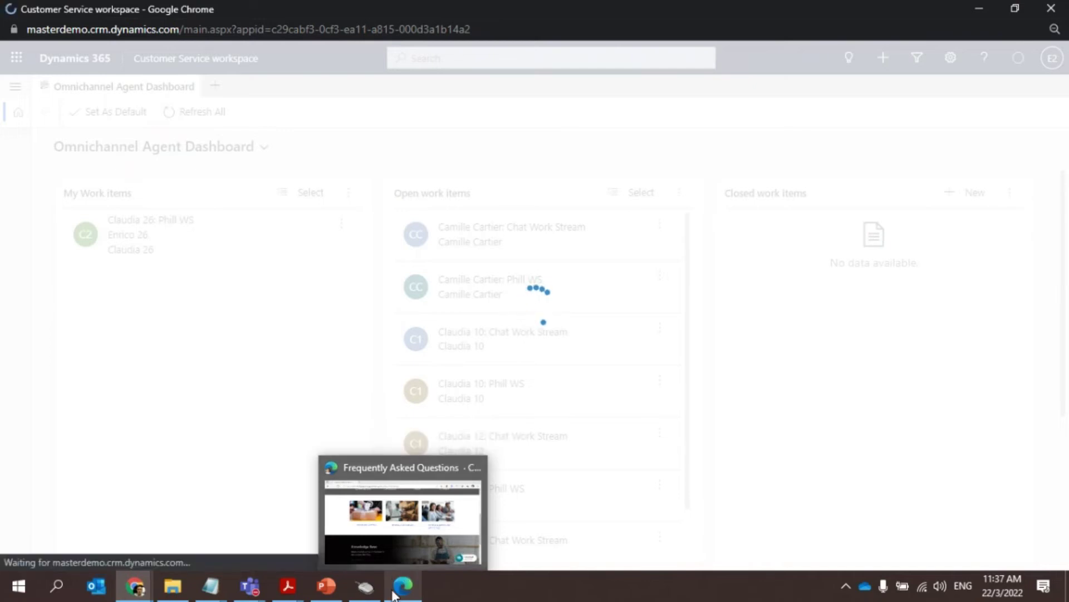
click(403, 521)
key(alt+Tab)
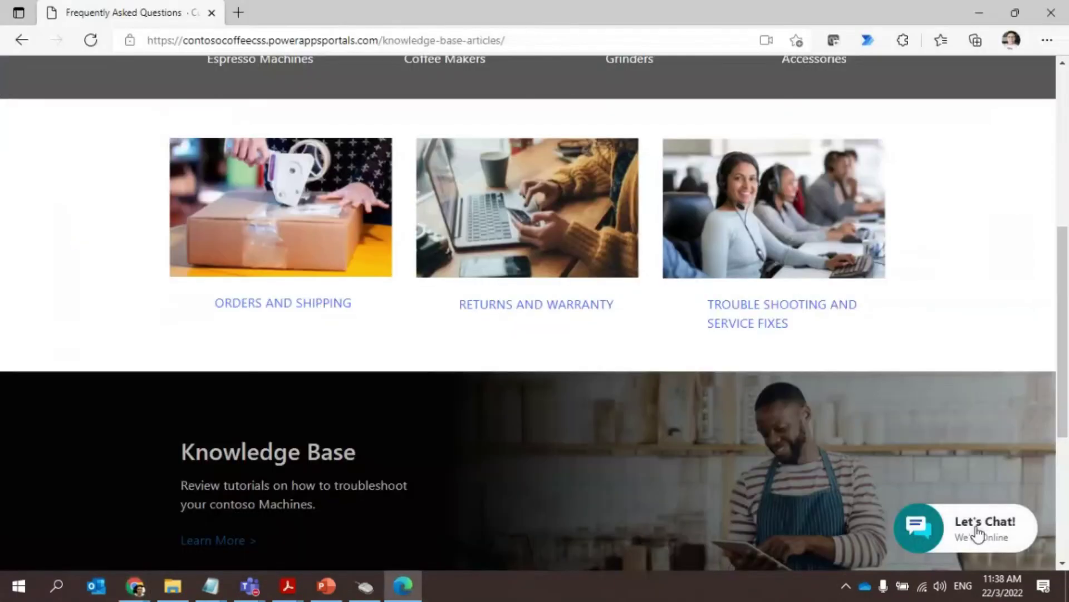
click(981, 528)
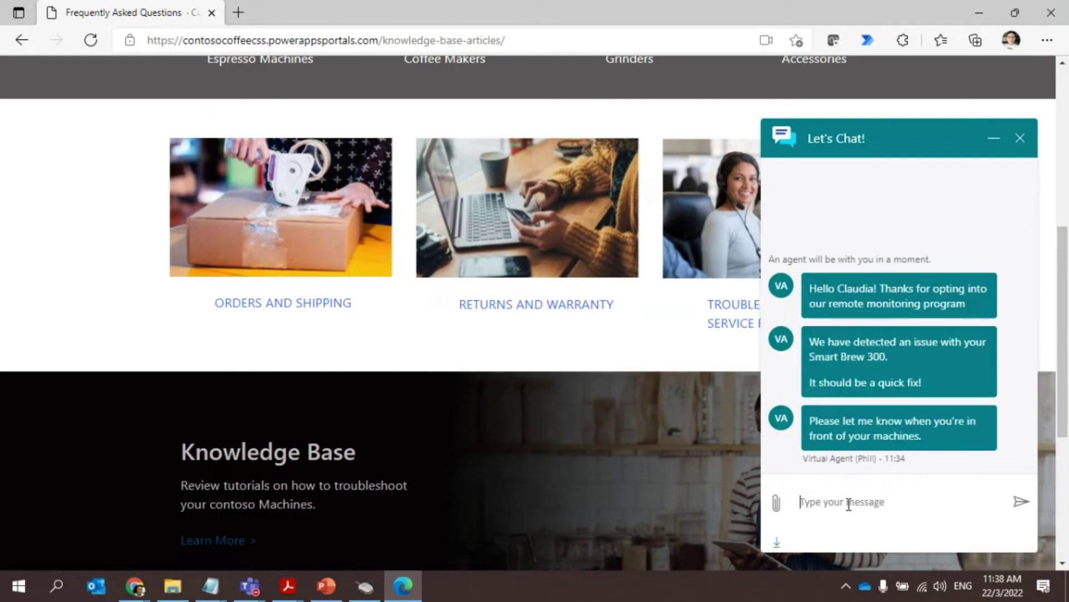
text(Im in)
key(Return)
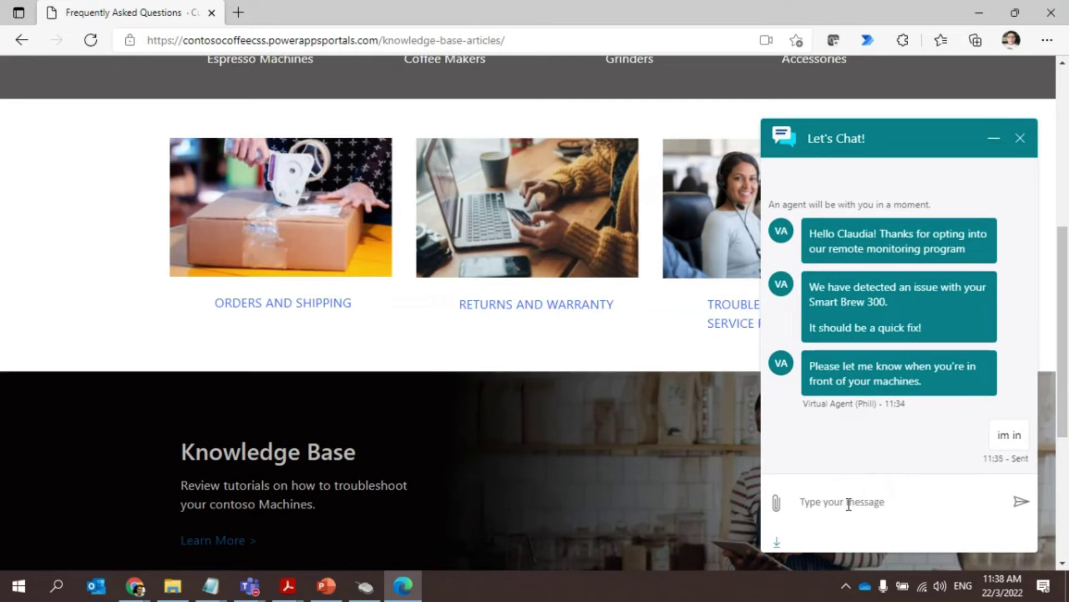
text(i want to talk to a n agent)
key(Return)
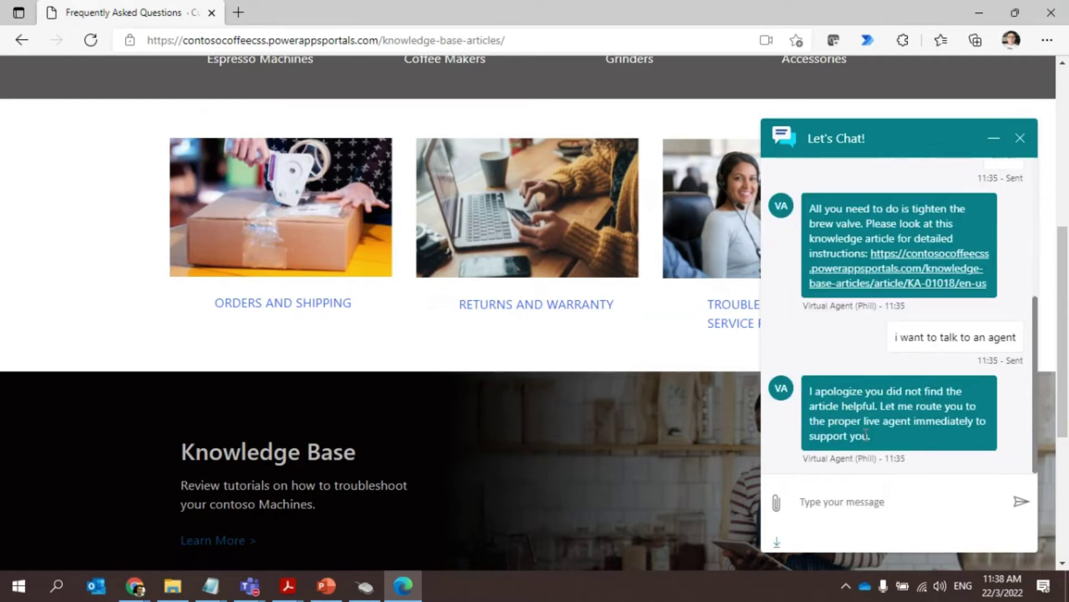
Step: Switch to the Customer Service workspace, check the agent's presence status and accept the new chat request escalated from the bot
key(alt+Tab)
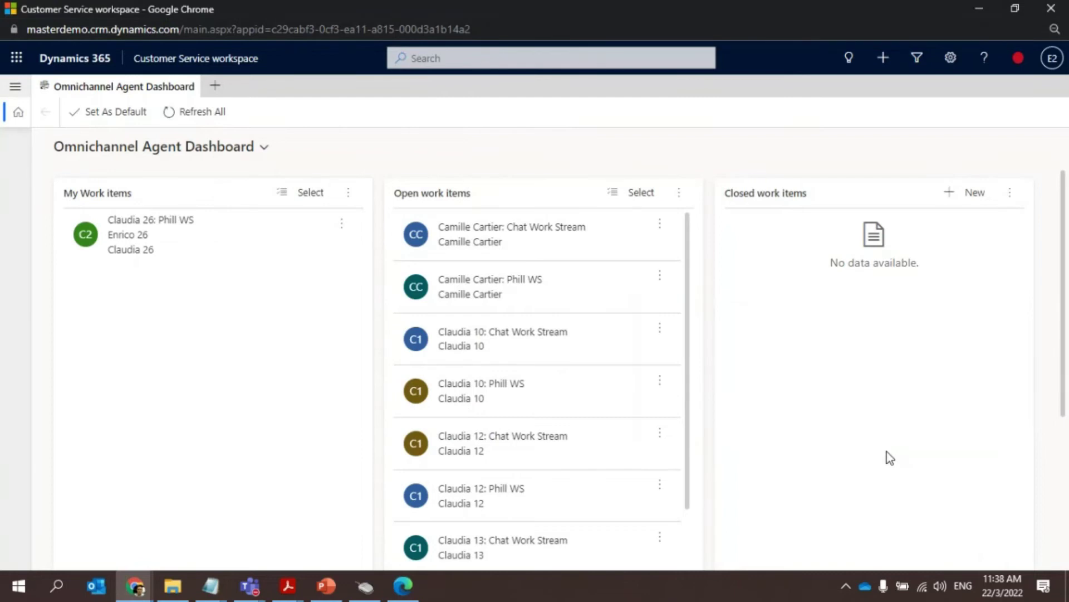
click(1019, 61)
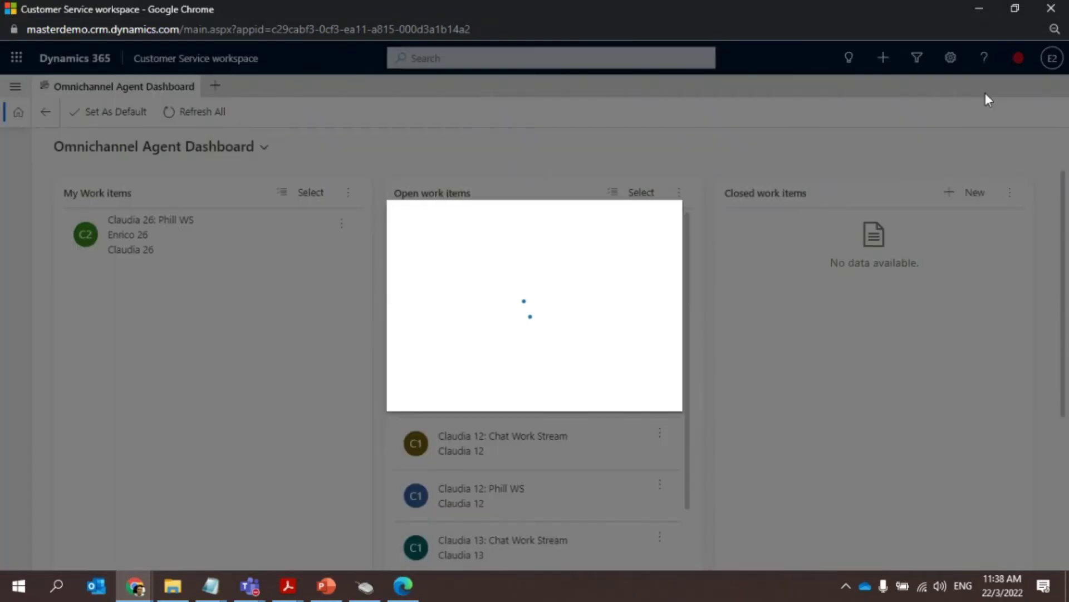
click(720, 291)
click(914, 174)
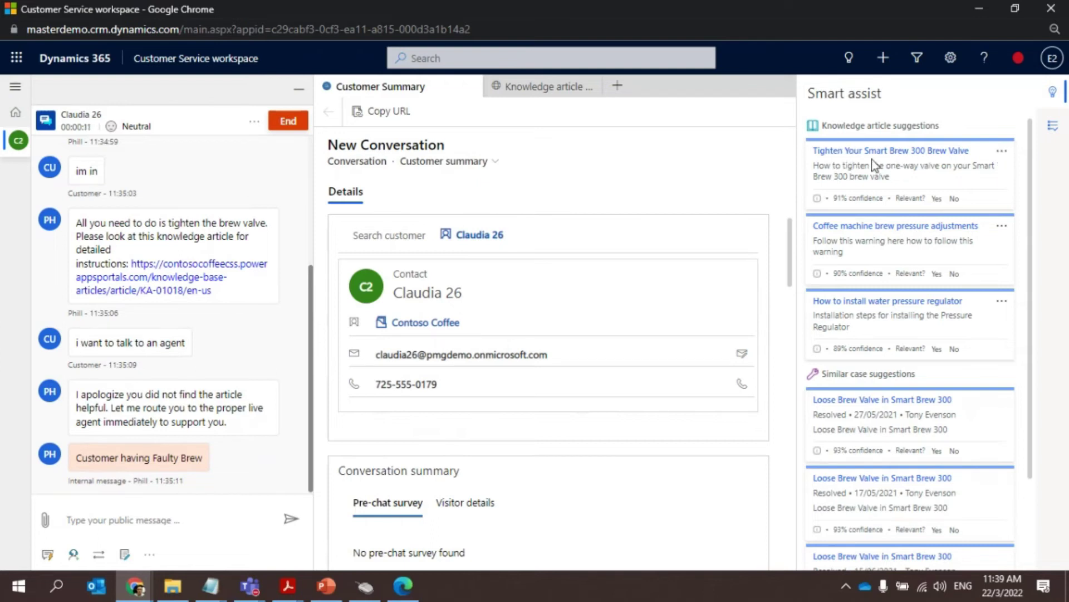
Step: Check the available actions for the Smart assist knowledge articles on the brew valve and brew pressure adjustments
click(1002, 151)
click(1003, 226)
click(1003, 151)
click(1000, 153)
Step: Send "wonderfu" from the customer's portal chat in Edge and return to the agent's conversation view
key(alt+Tab)
click(871, 498)
text(wonderful)
key(Return)
key(alt+Tab)
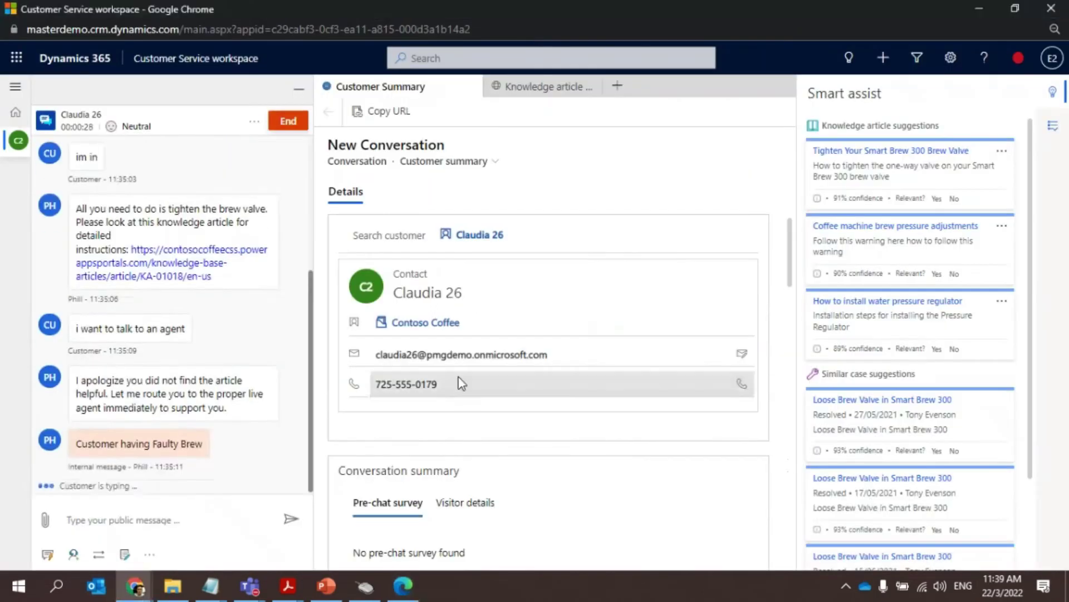
Step: Send "great" from the customer's portal chat and check the customer sentiment in the Customer Service workspace
key(alt+Tab)
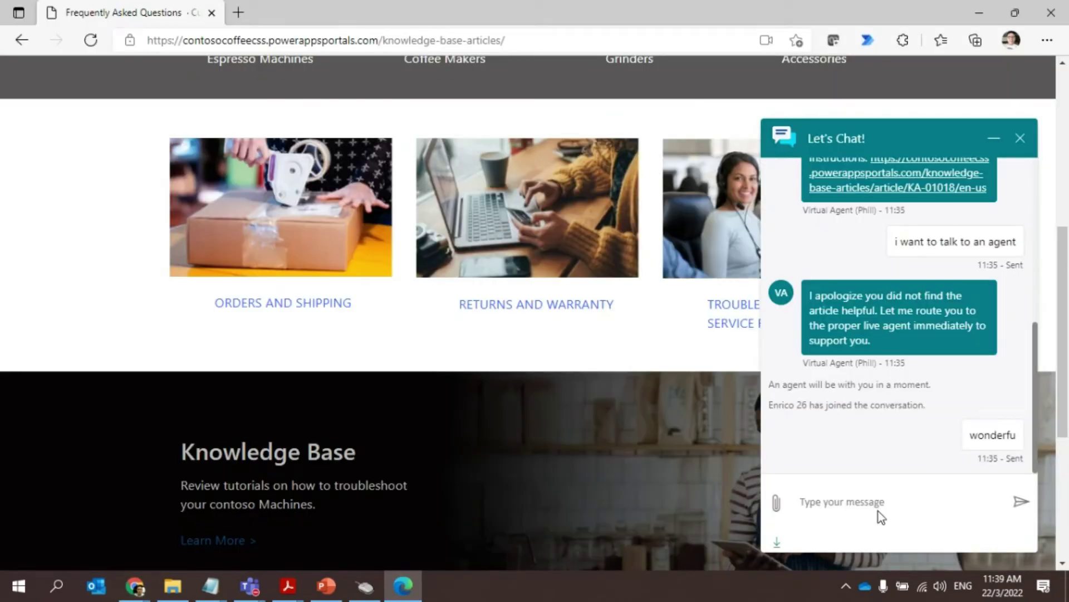
click(881, 500)
text(gre)
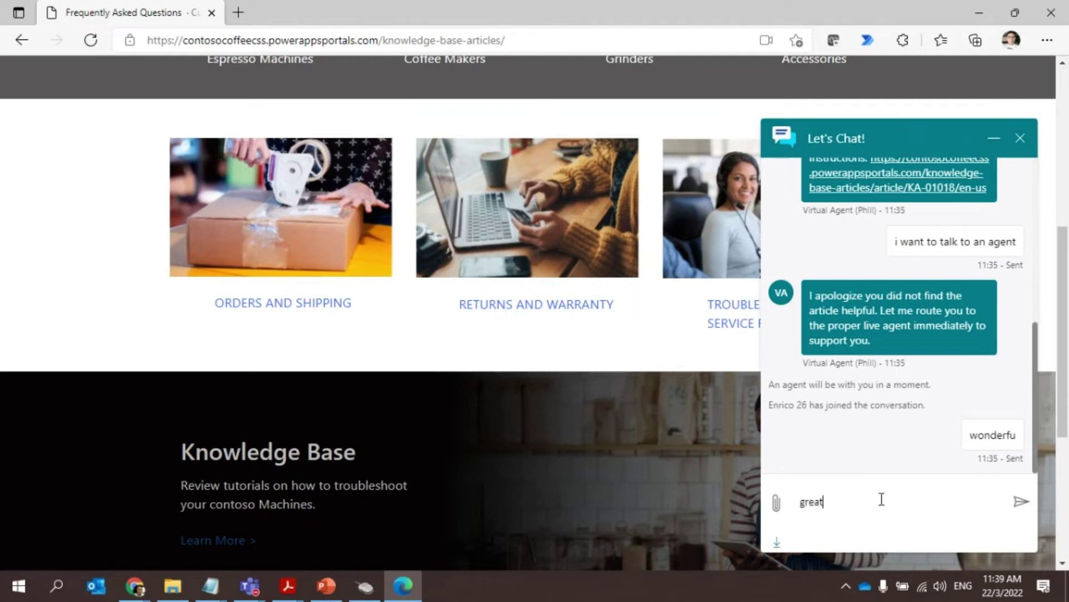
text(at)
key(Return)
key(alt+Tab)
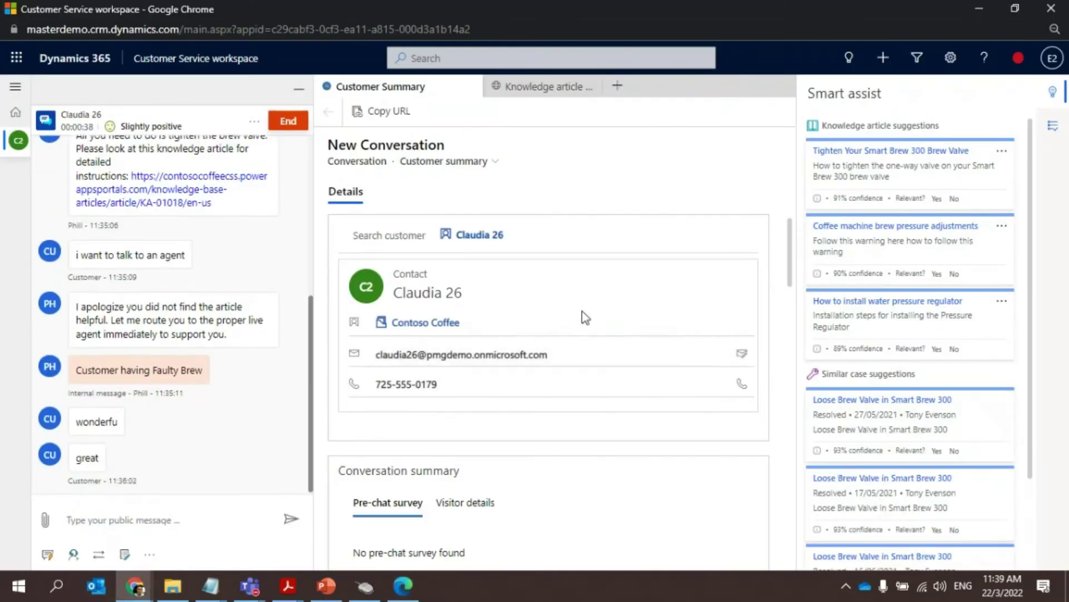
key(alt+Tab)
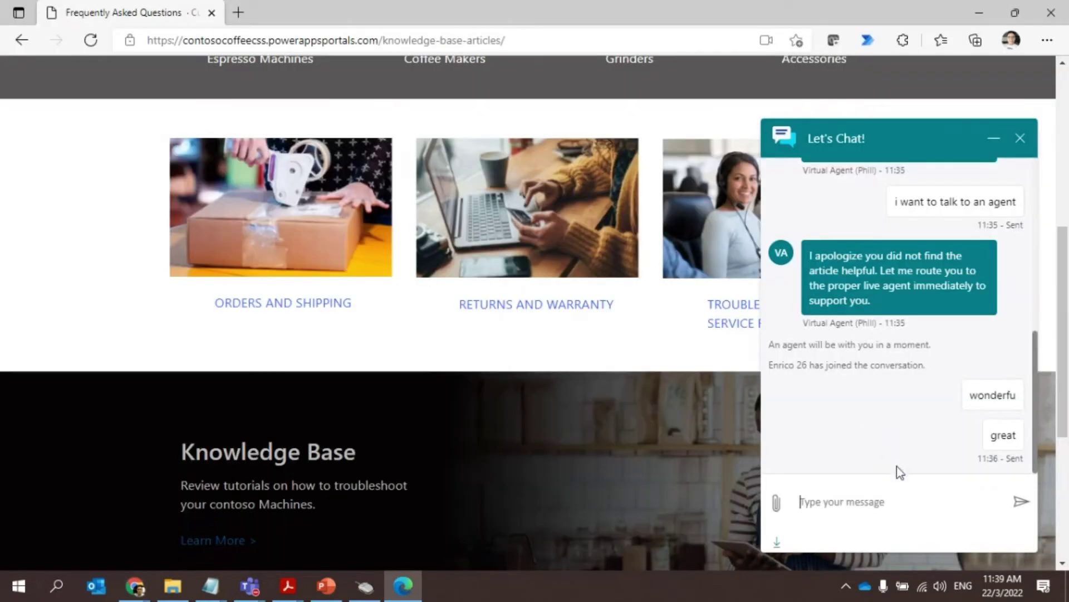
key(alt+Tab)
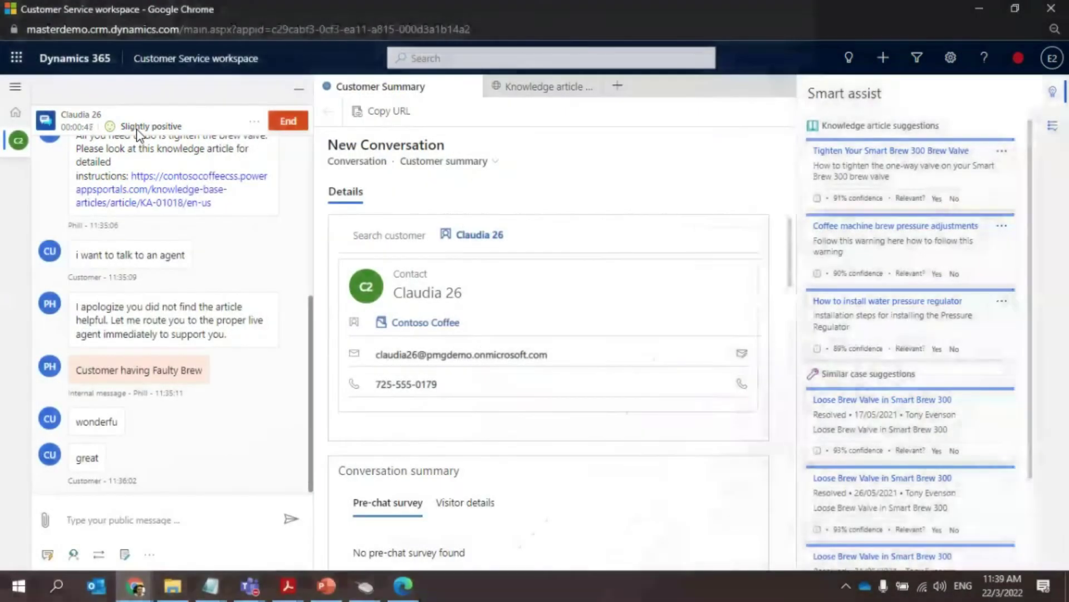
Step: Send the complaint "slow response!" from the portal chat and check the sentiment in the agent's conversation
key(alt+Tab)
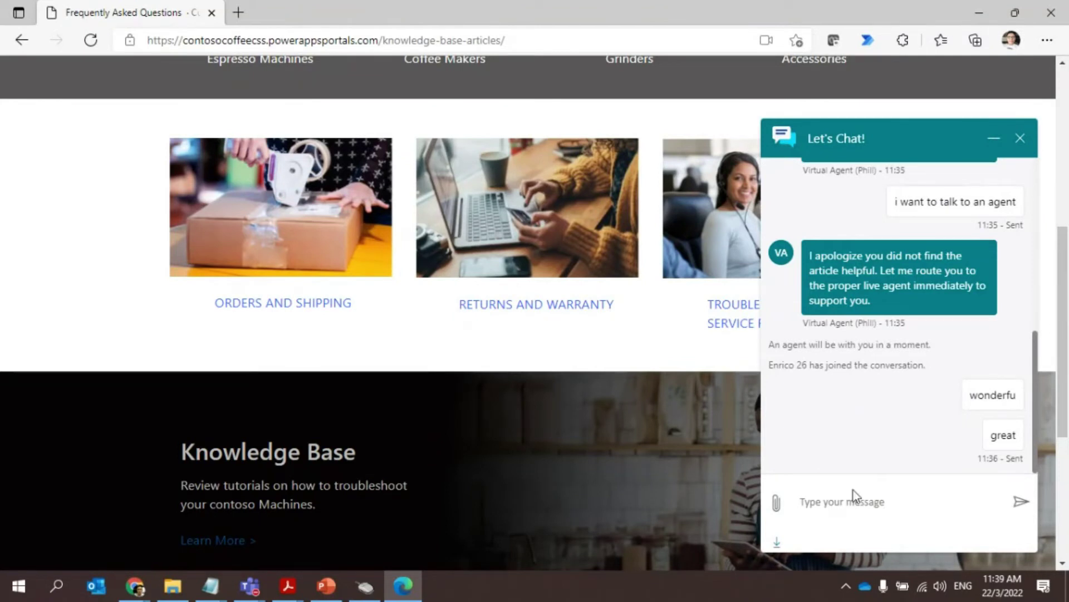
click(863, 496)
text(slow respons)
key(Return)
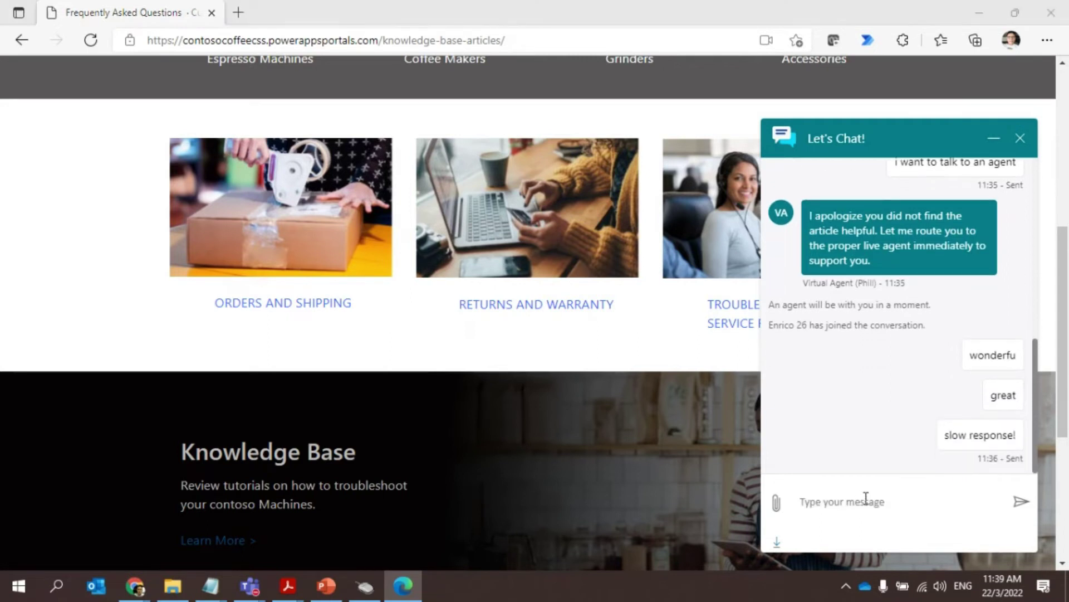
key(alt+Tab)
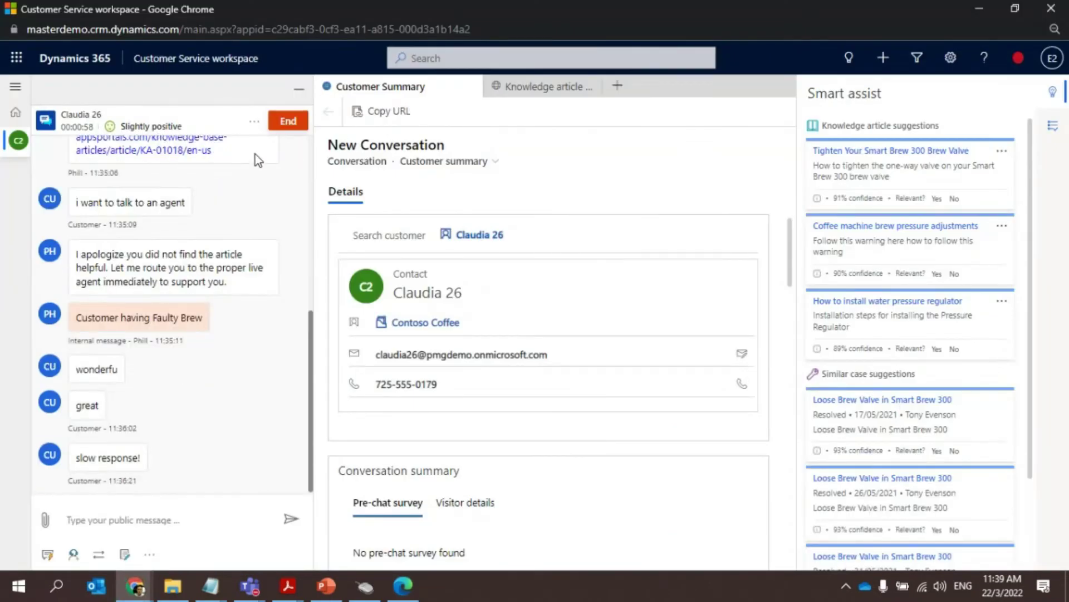
Step: Send "angry" from the portal chat, check the sentiment indicator in the agent's conversation and return to the portal in Edge
key(alt+Tab)
key(alt+Tab)
key(alt+Tab)
text(angry)
key(Return)
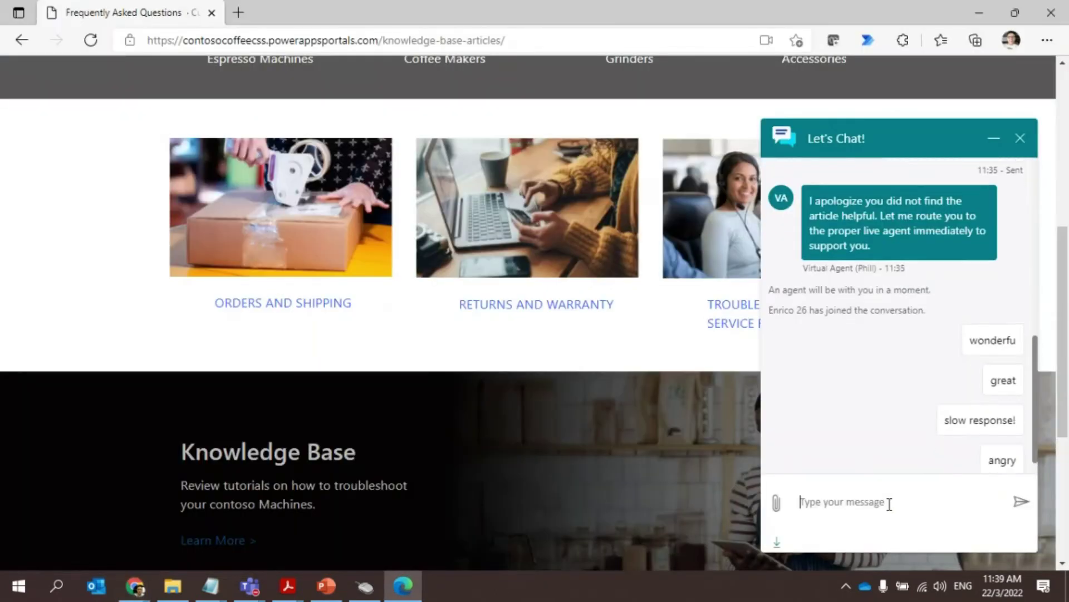
key(alt+Tab)
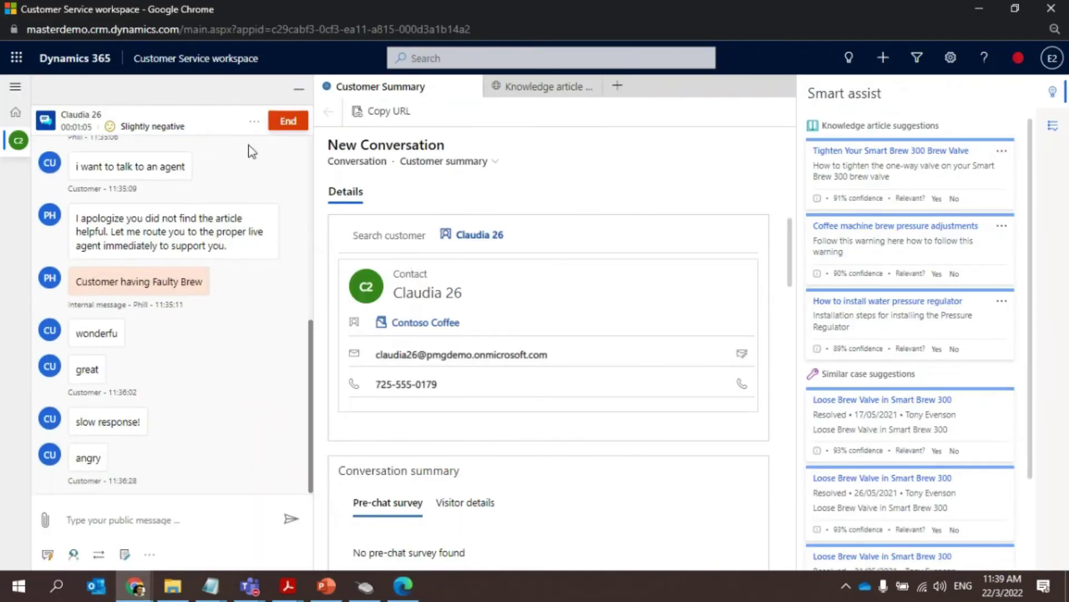
key(alt+Tab)
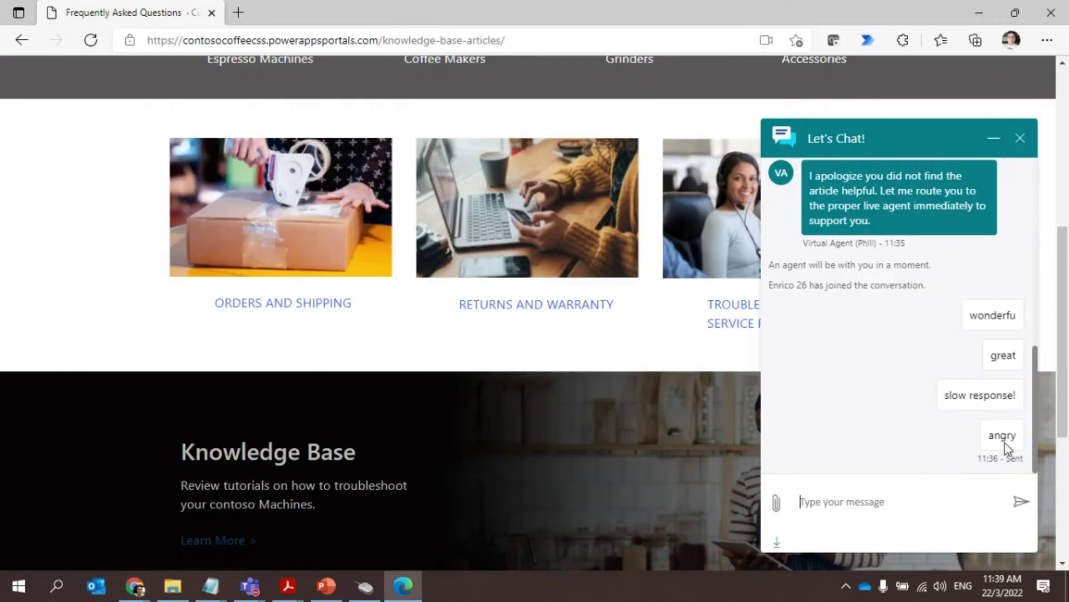
Step: Send "very good" from the customer's portal chat in Edge and check the customer sentiment in the Customer Service workspace
key(alt+Tab)
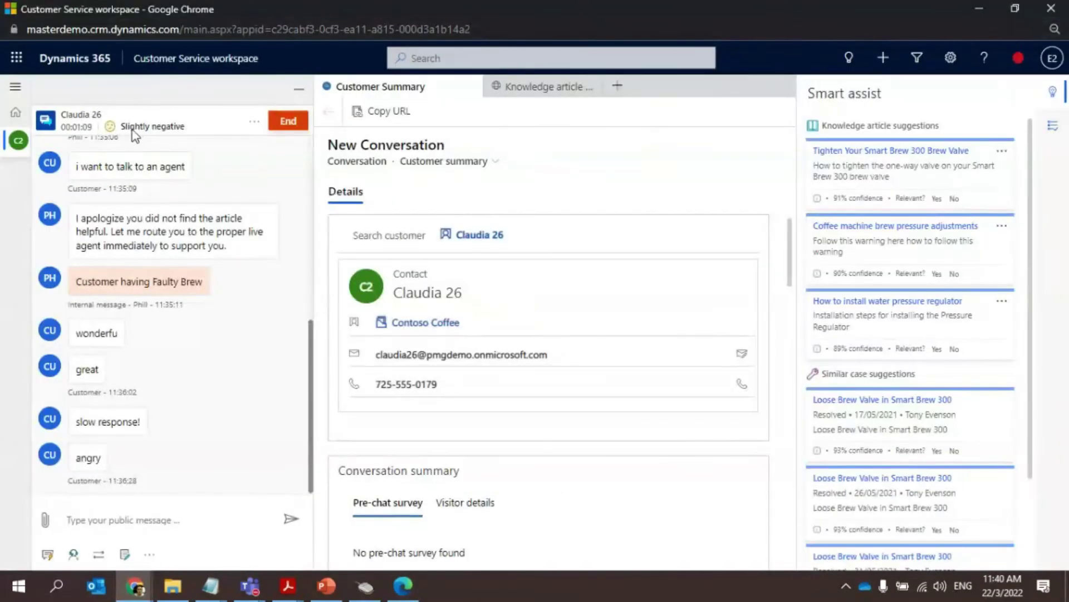
key(alt+Tab)
text(w)
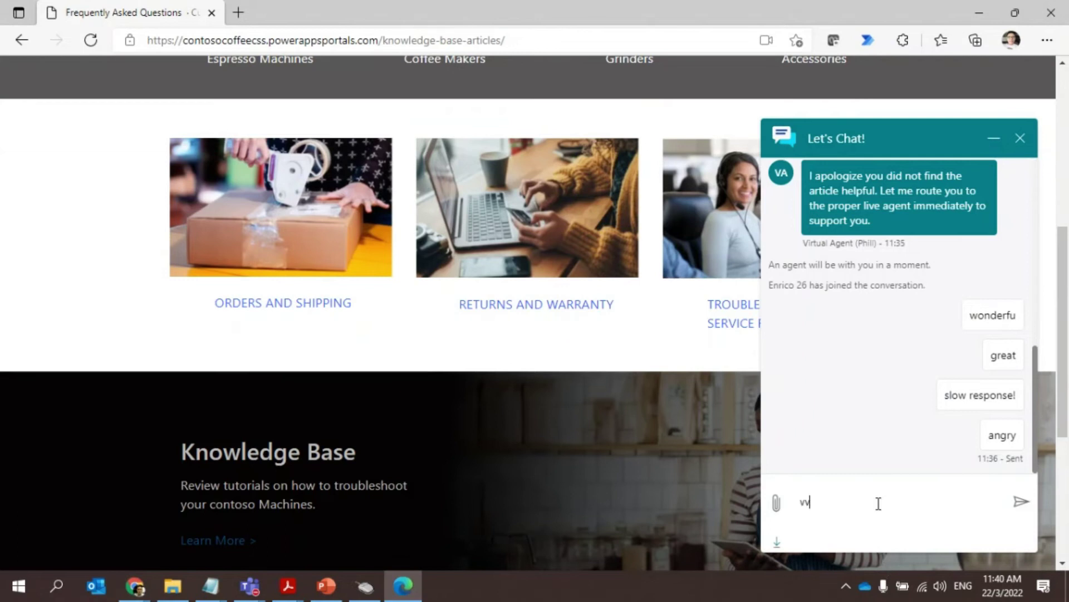
key(ctrl+a)
text(very good)
key(Return)
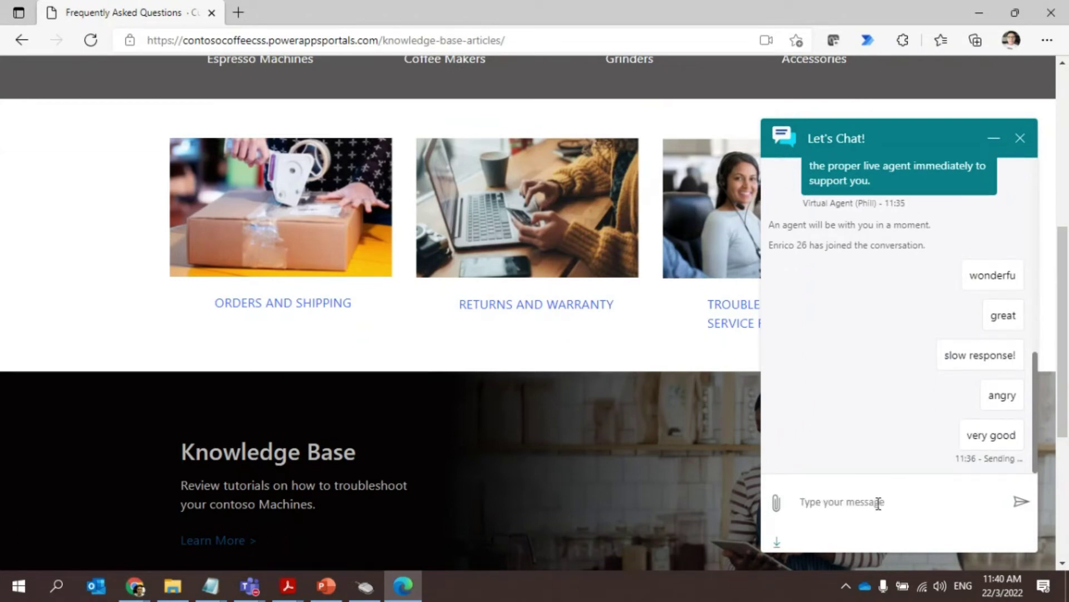
key(alt+Tab)
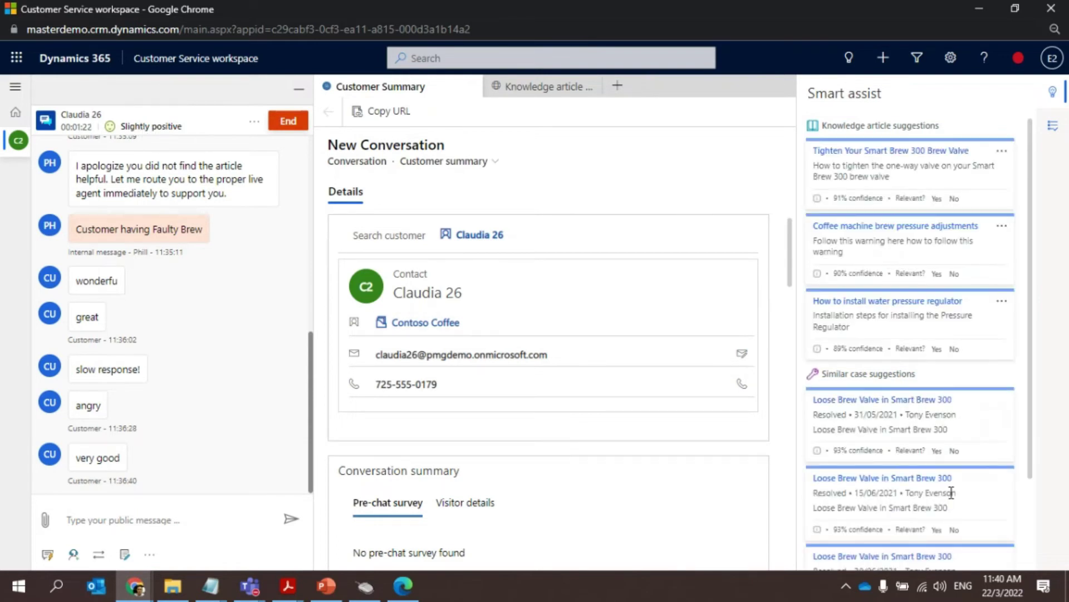
key(alt+Tab)
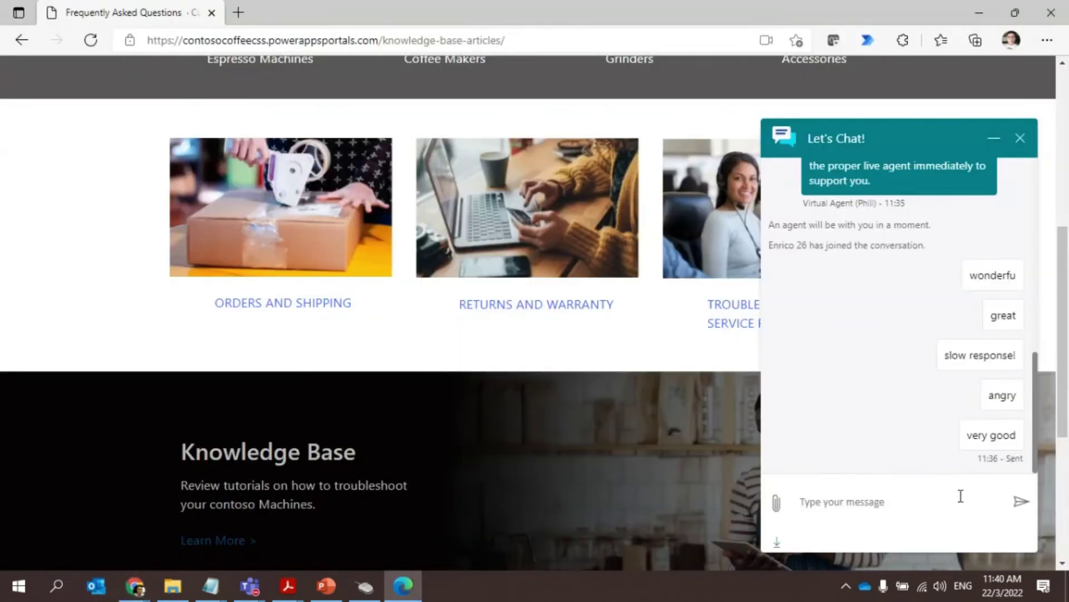
key(alt+Tab)
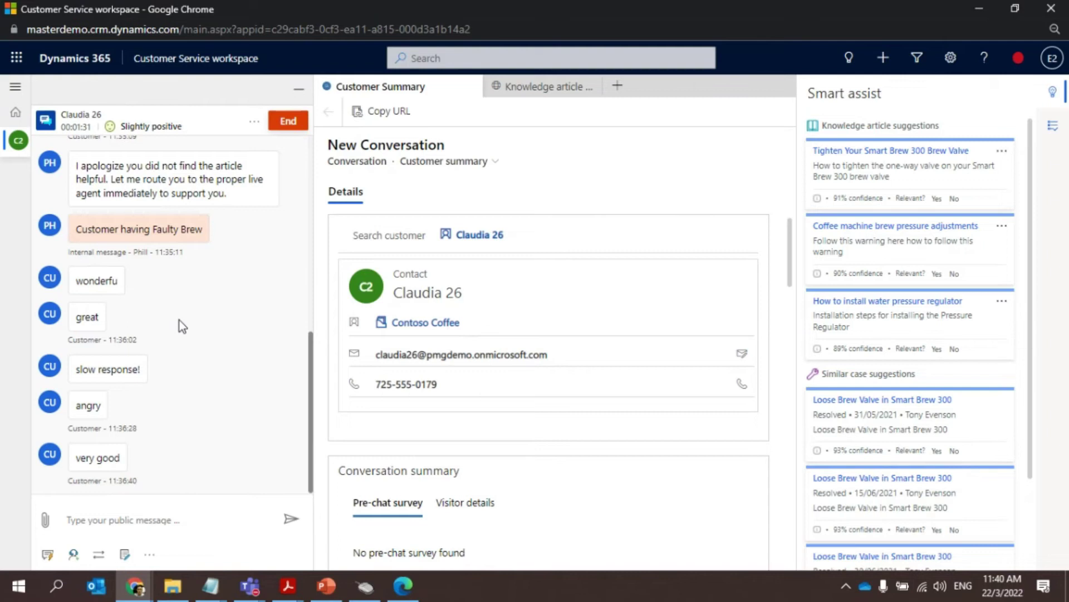
Step: Search the knowledge articles for "coffee" beside the conversation and look through the matching articles
scroll(517, 381, down, 3)
scroll(517, 381, up, 3)
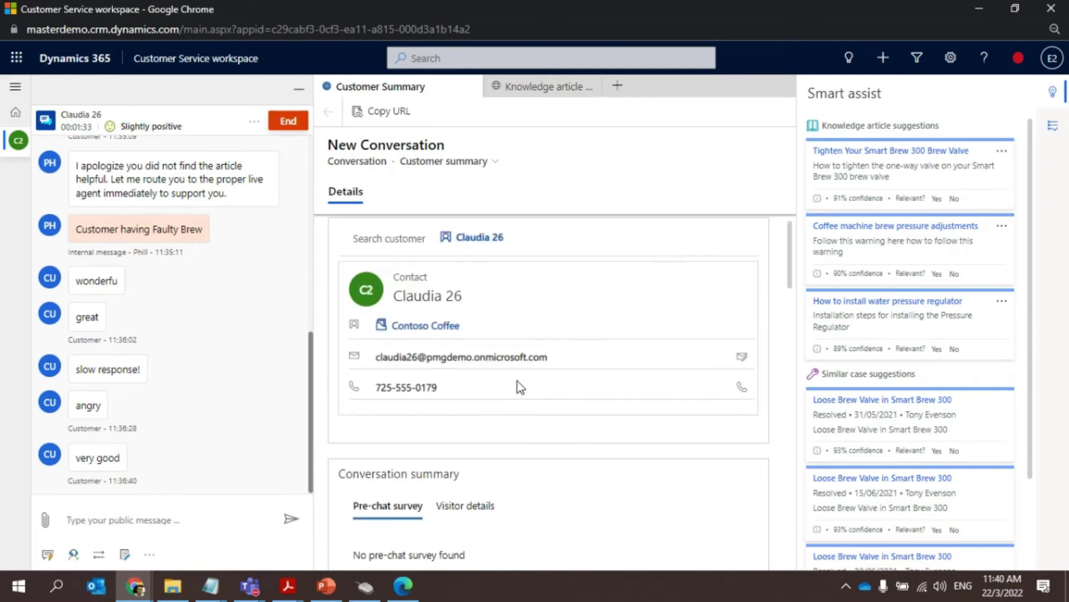
click(532, 88)
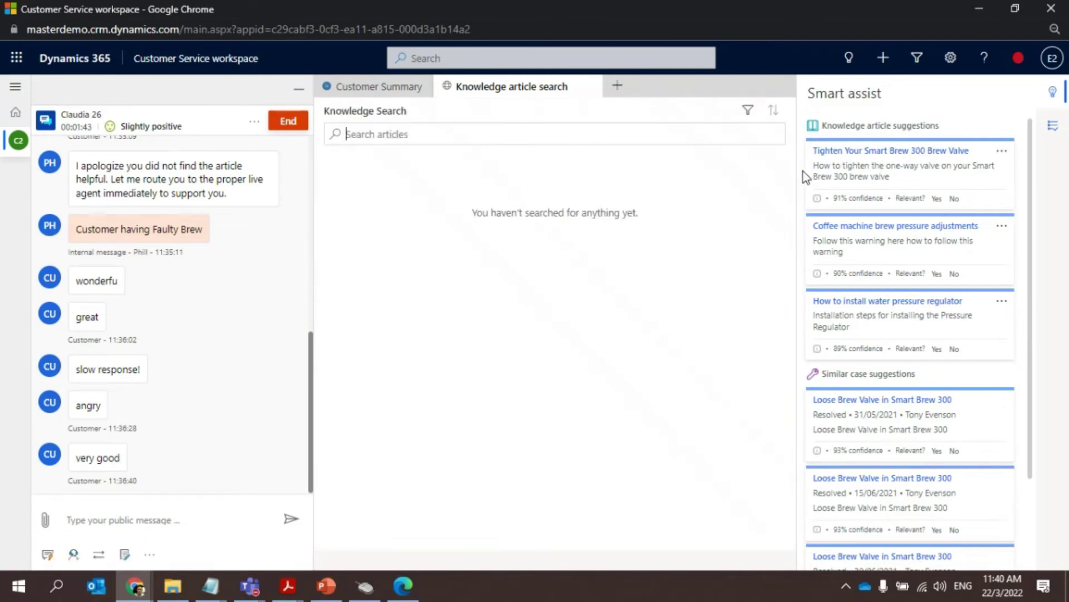
click(409, 133)
text(coffee)
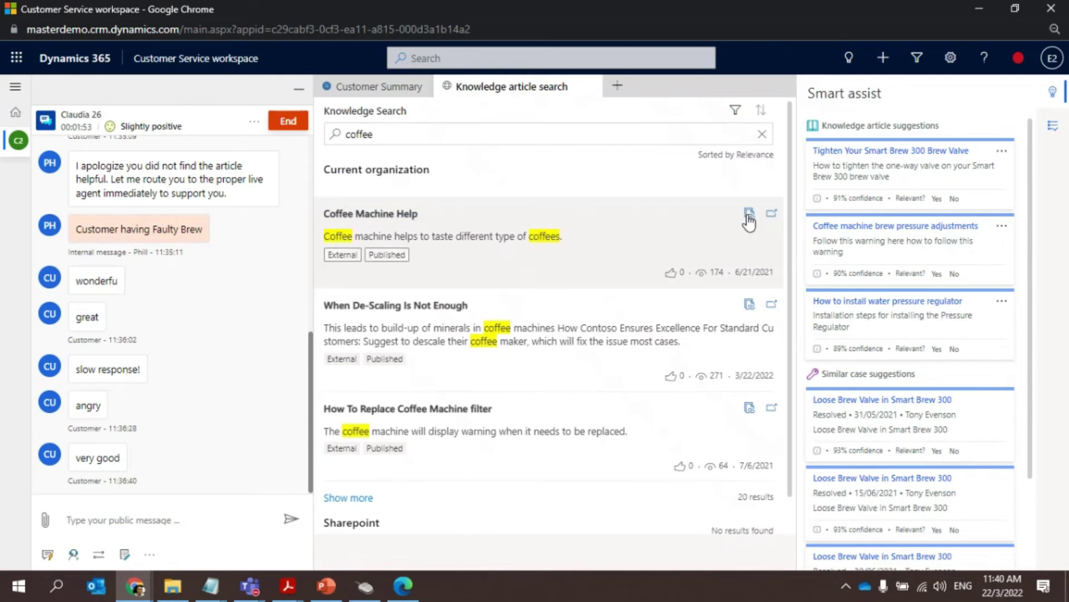
scroll(382, 299, down, 1)
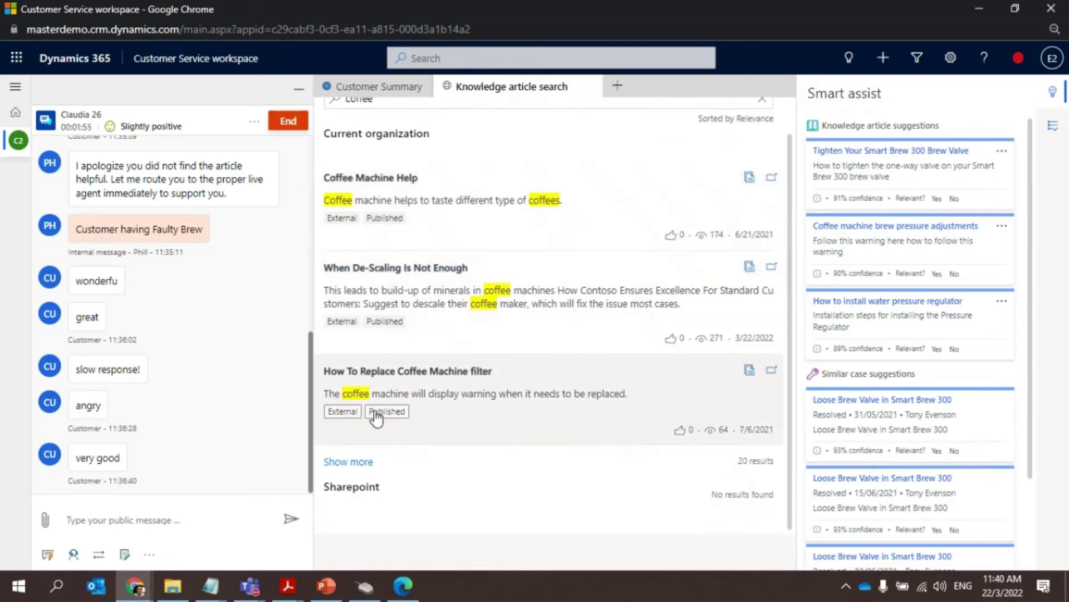
scroll(366, 249, up, 1)
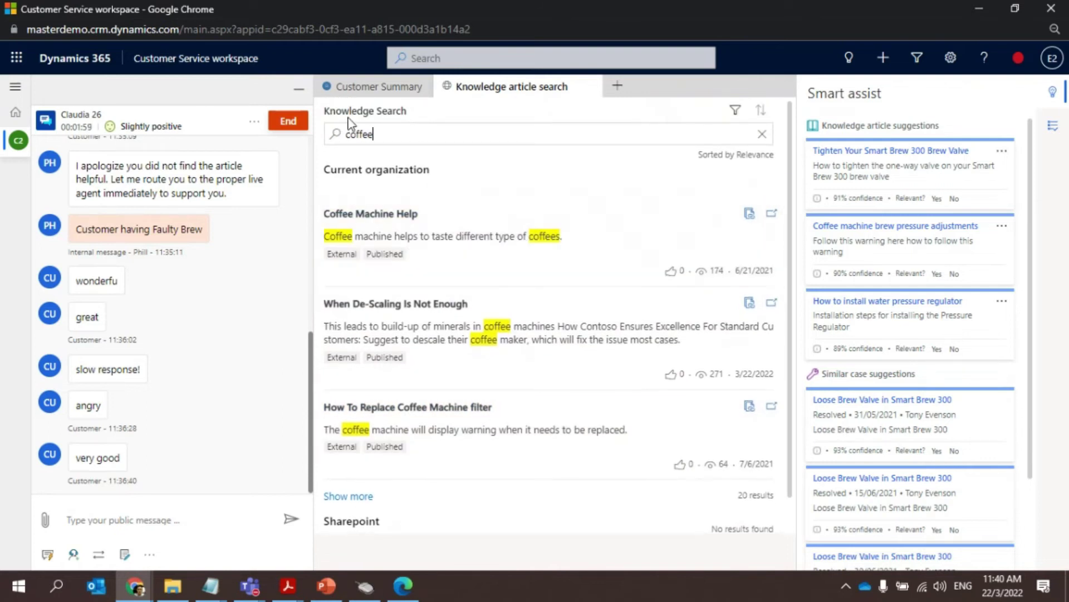
Step: In the customer summary, search the issues for "coffee" and link the case "Coffee Brew Valve is Loose" to the conversation
click(400, 89)
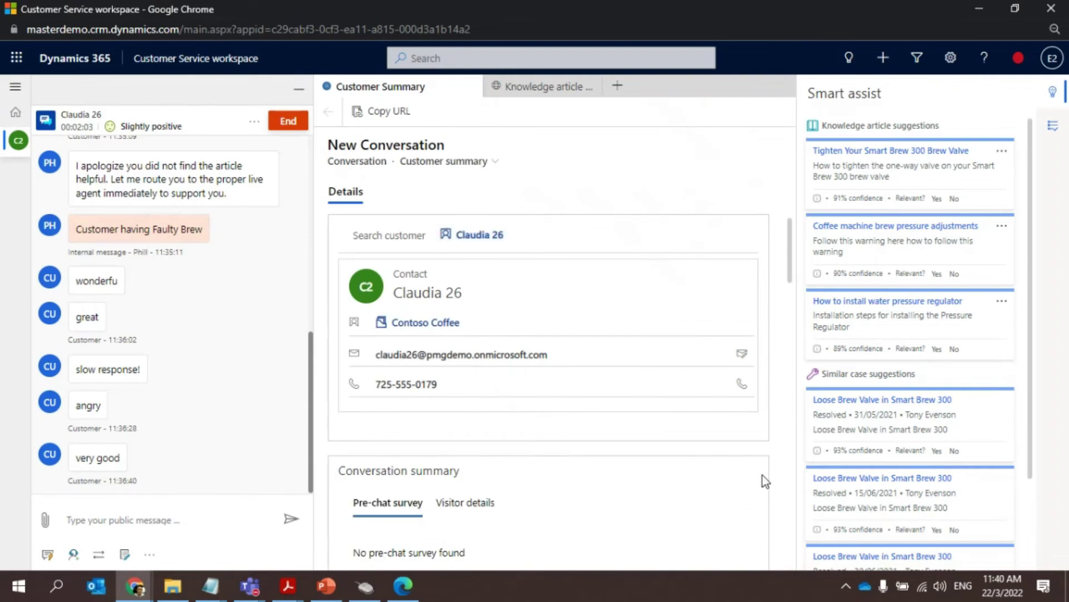
scroll(763, 476, down, 10)
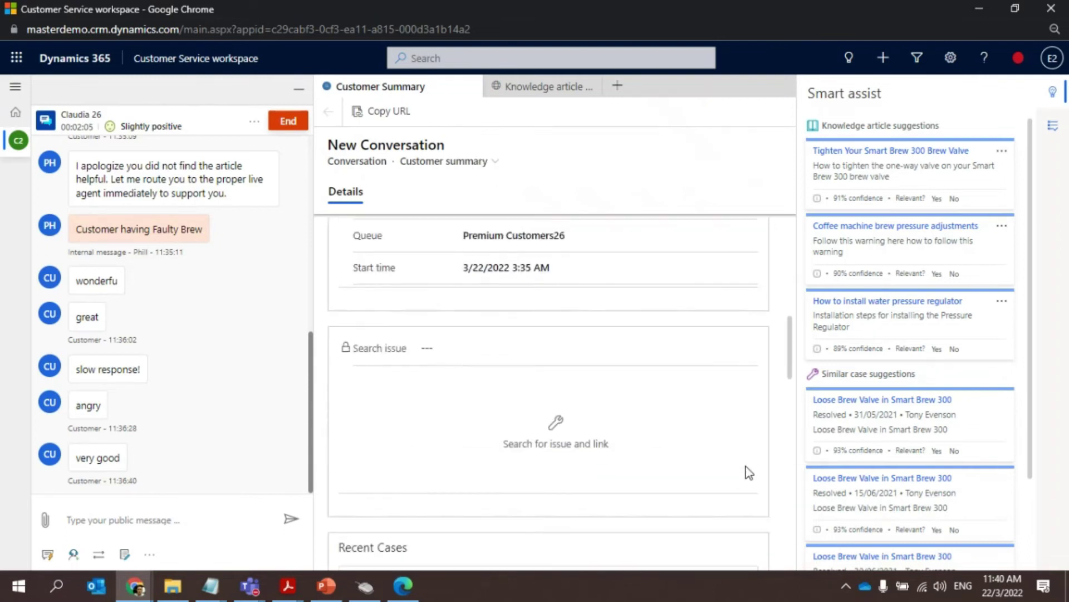
scroll(301, 250, up, 3)
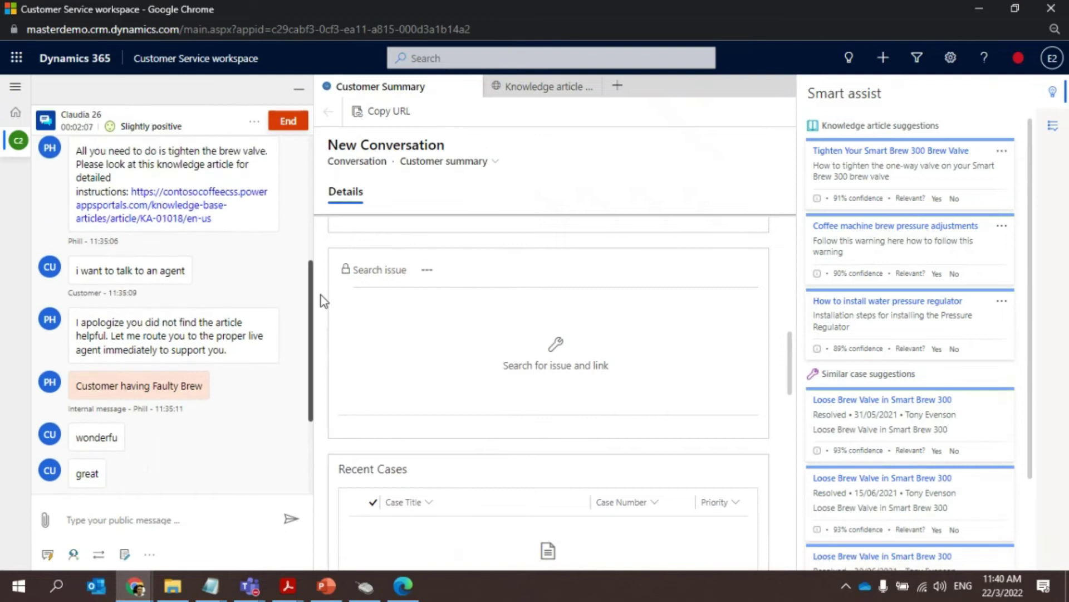
scroll(322, 300, up, 3)
click(477, 426)
text(100)
key(ctrl+a)
text(coffee)
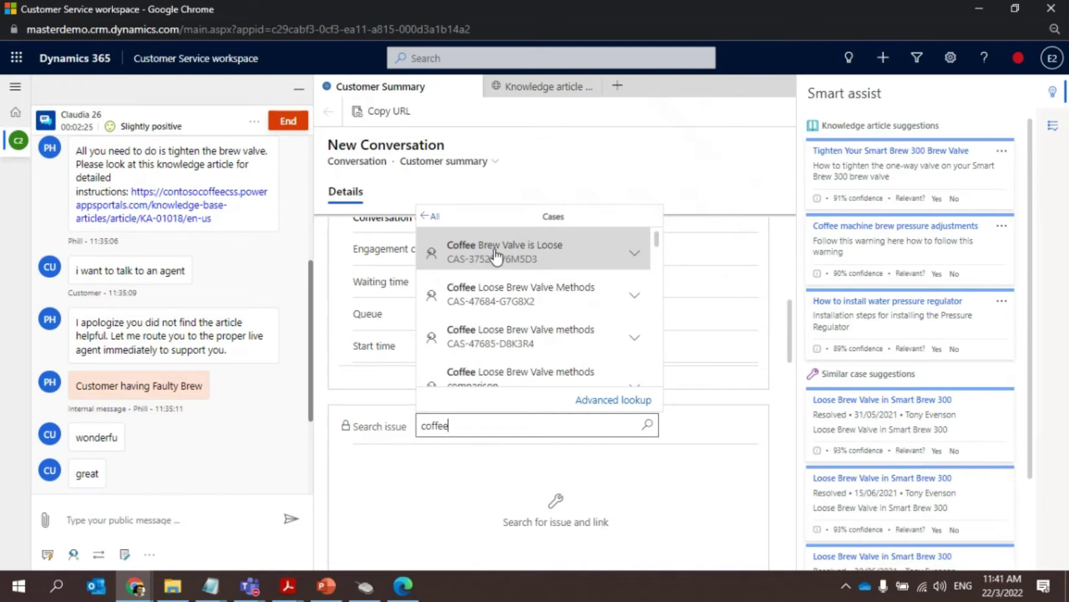
click(496, 255)
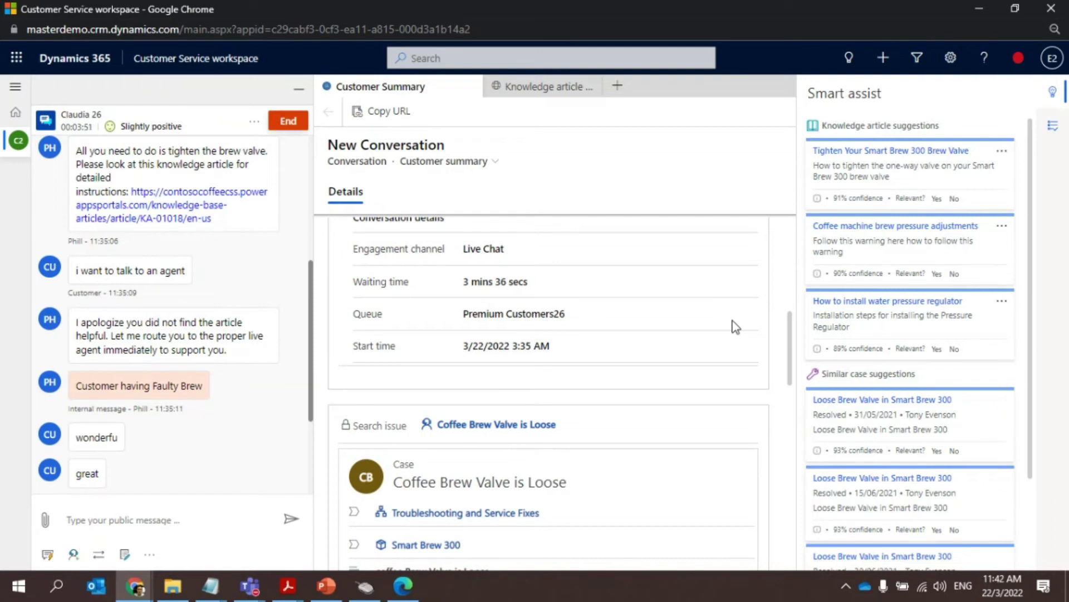
Step: Review the linked case and recent cases in the customer summary, and show the conversation's voice, video and screen-sharing options
scroll(728, 320, down, 3)
scroll(724, 323, down, 3)
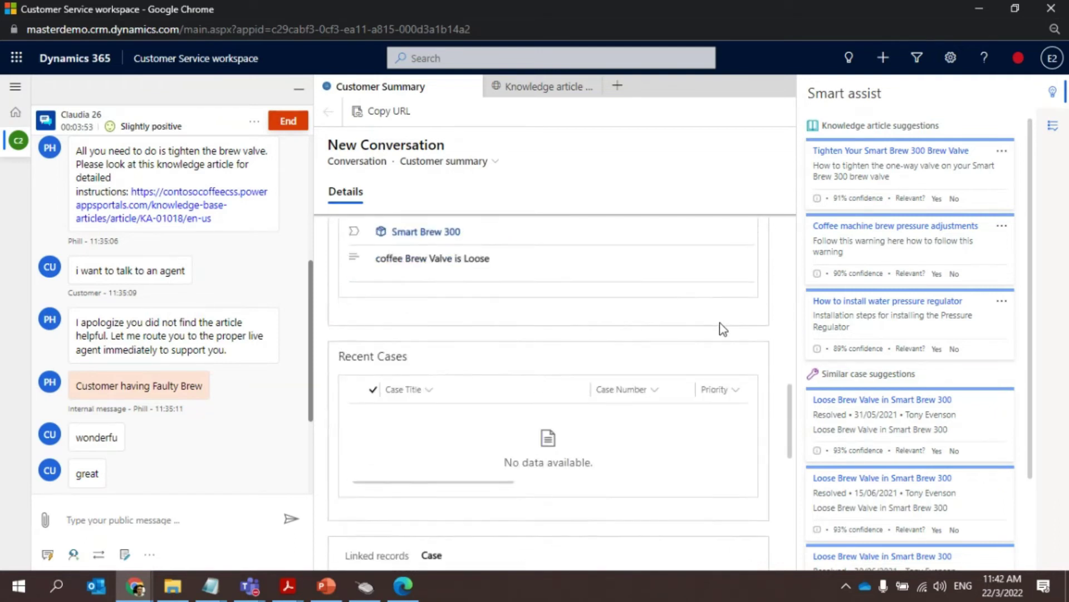
scroll(720, 326, up, 5)
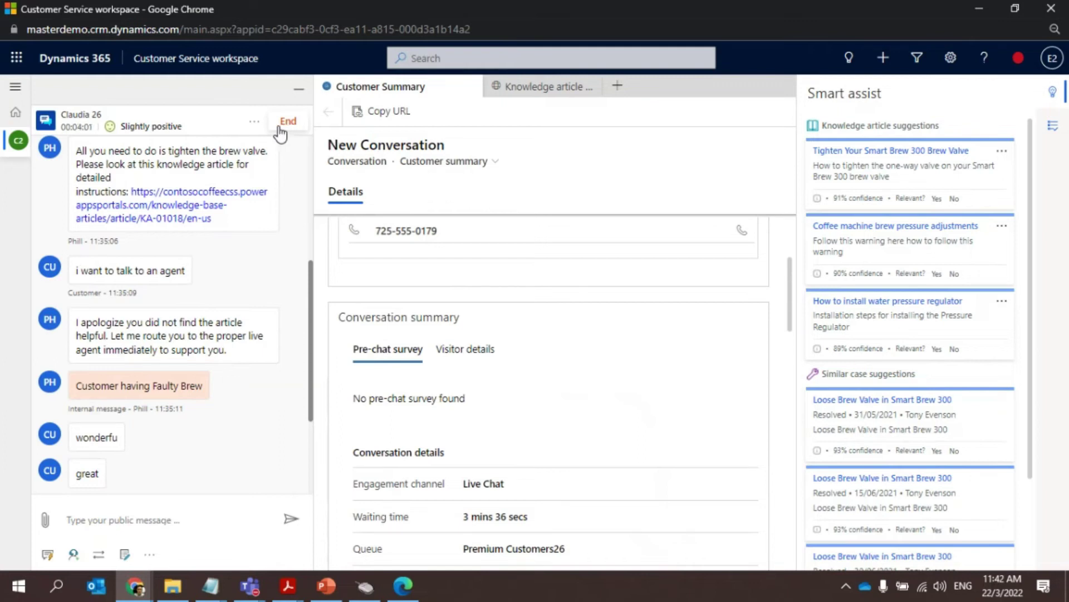
click(255, 122)
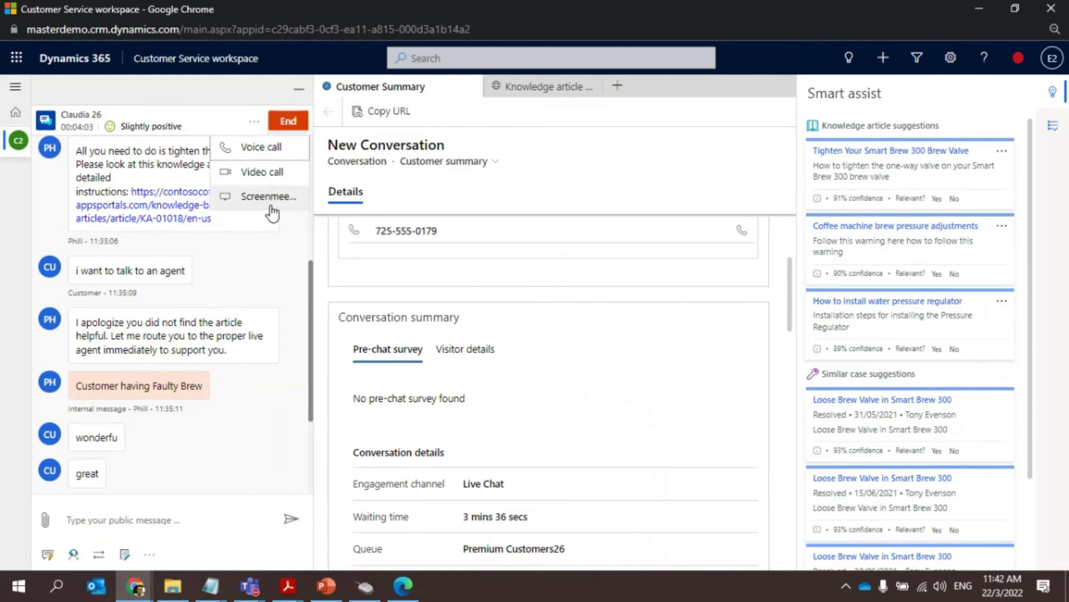
click(312, 293)
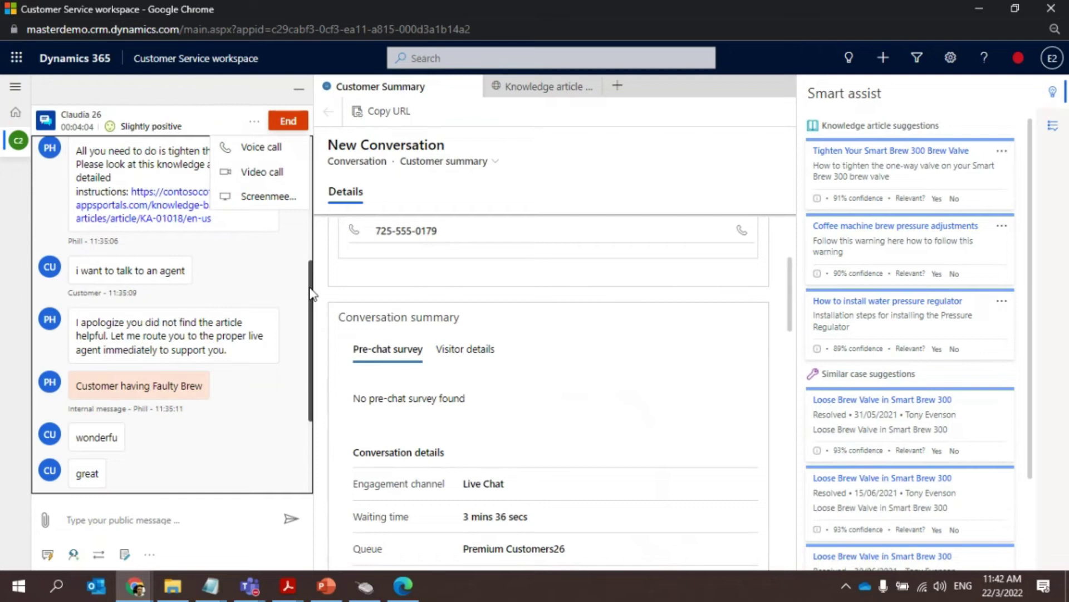
Step: Switch to the customer's portal in Edge and examine the Frequently Asked Questions page with its chat
click(411, 590)
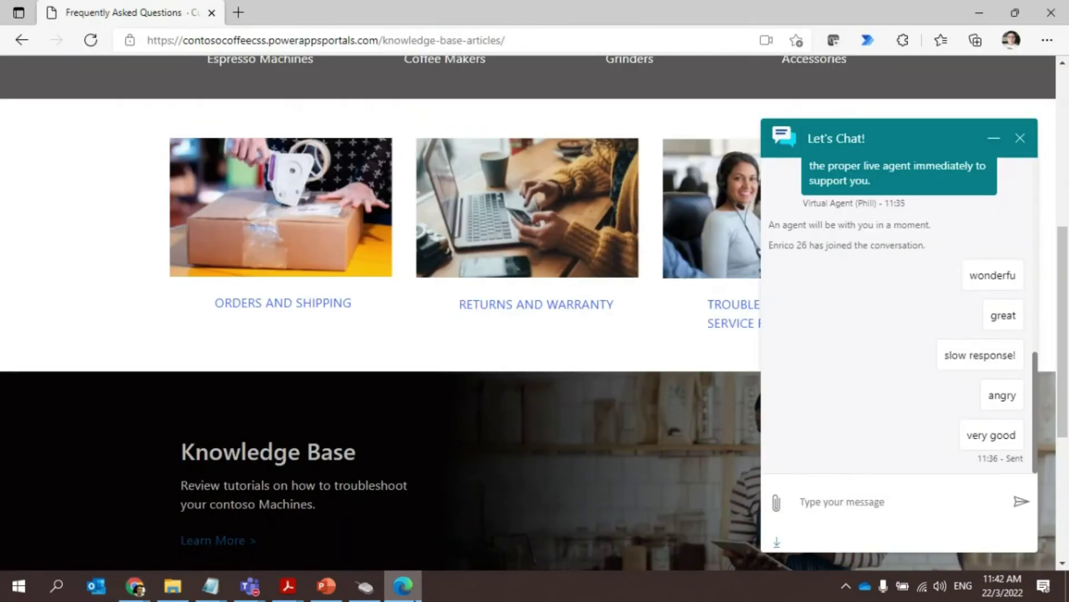
scroll(415, 493, up, 5)
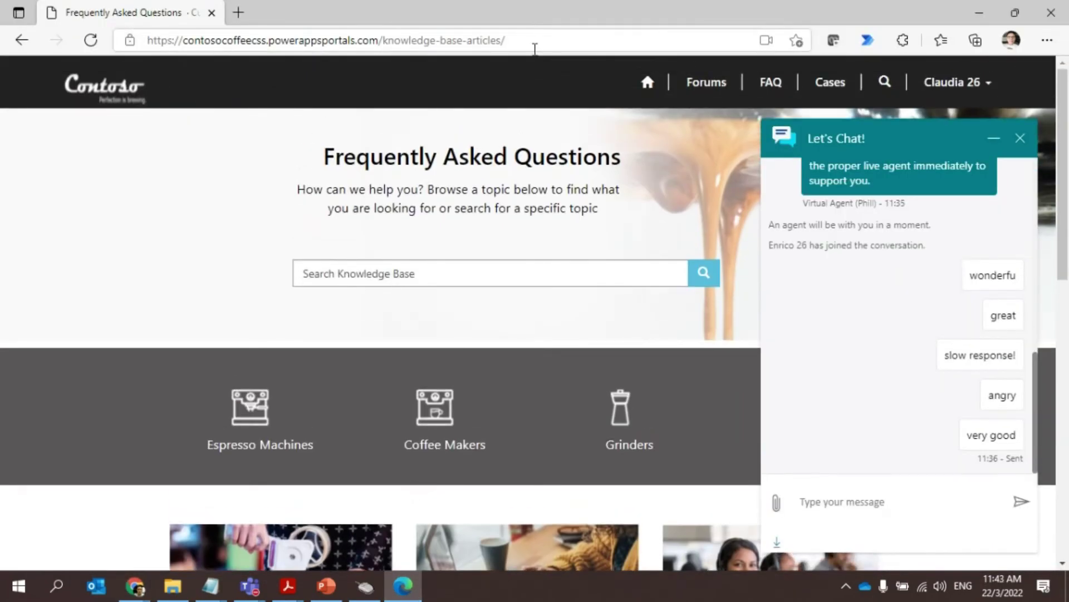
scroll(454, 203, down, 1)
scroll(456, 206, up, 1)
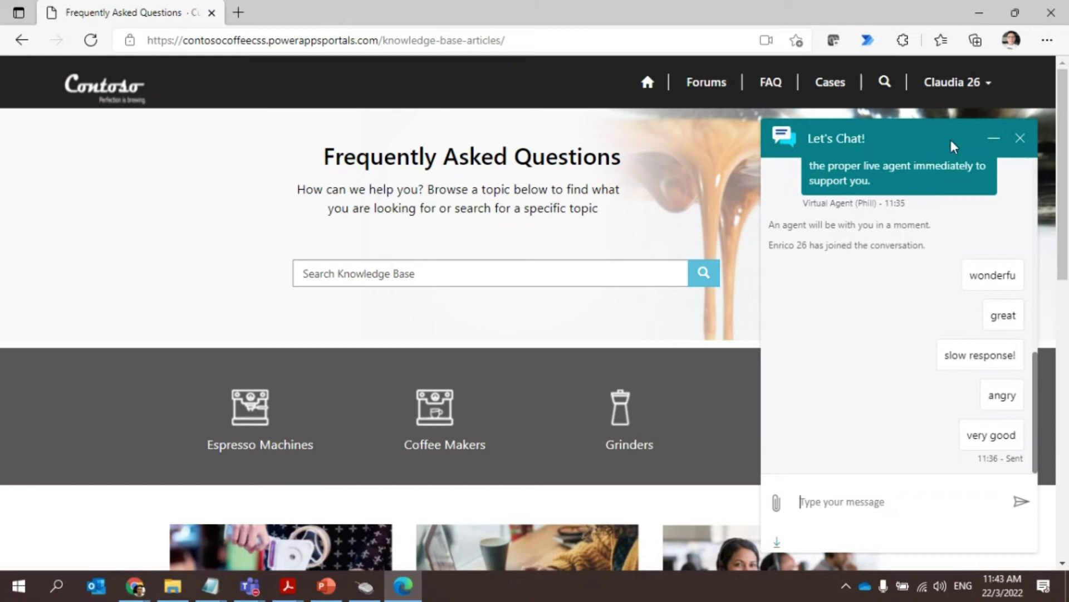
Step: Return to the Customer Service workspace and open the quick replies for the agent's conversation
key(alt+Tab)
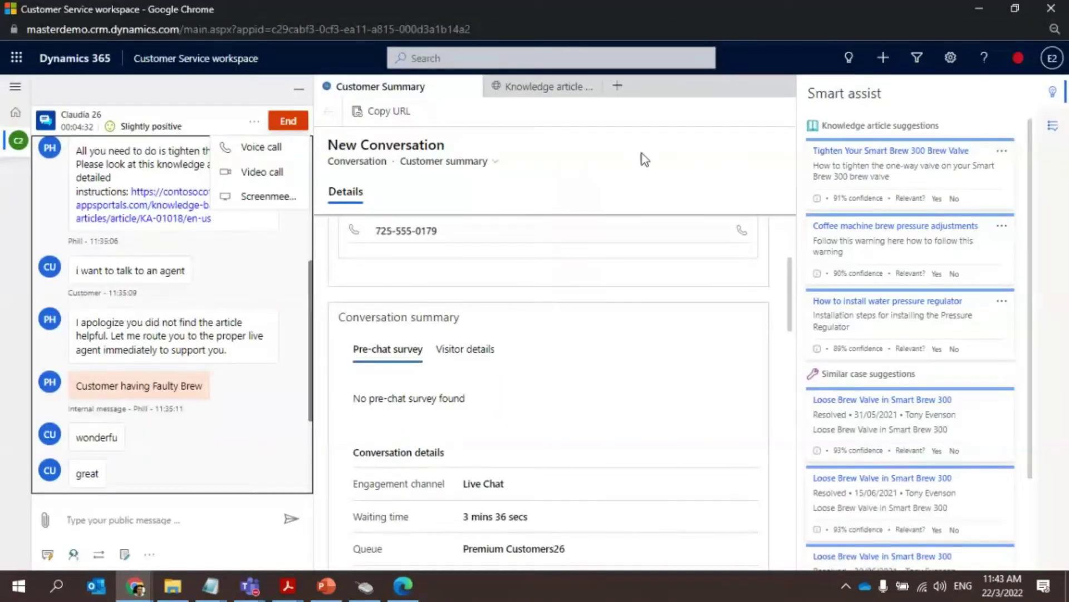
click(102, 519)
click(49, 554)
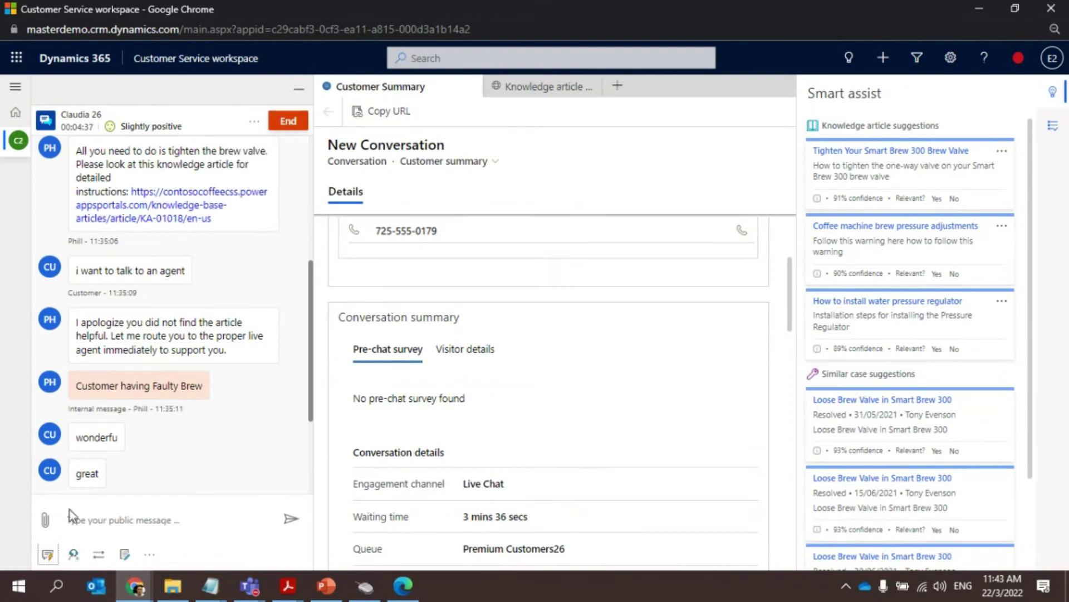
click(48, 554)
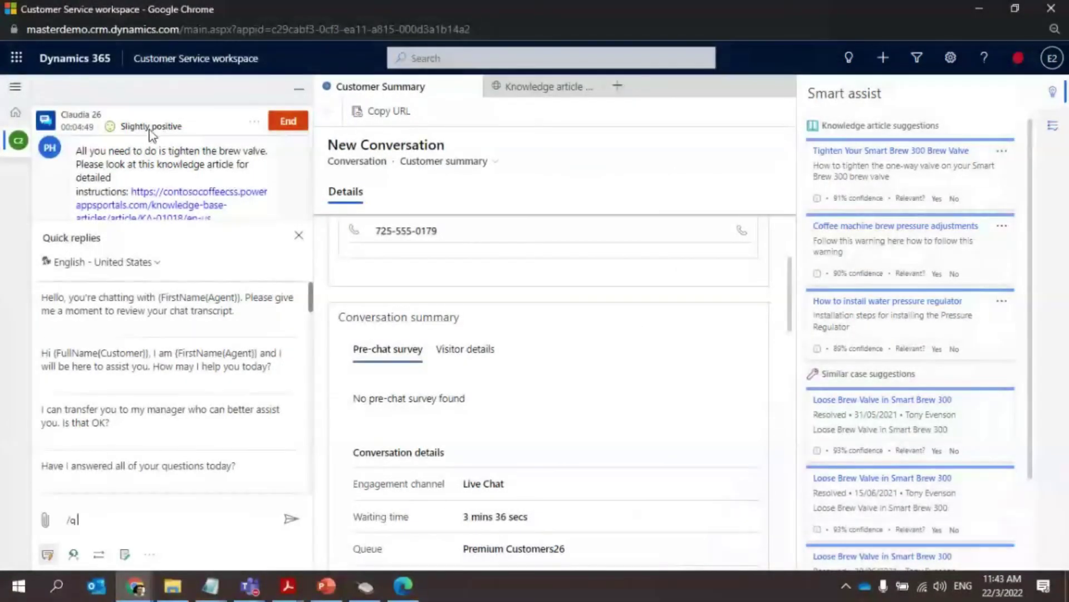
Step: Close the customer's live chat on the Contoso portal in Edge without saving a copy, and return to the Customer Service workspace
click(406, 593)
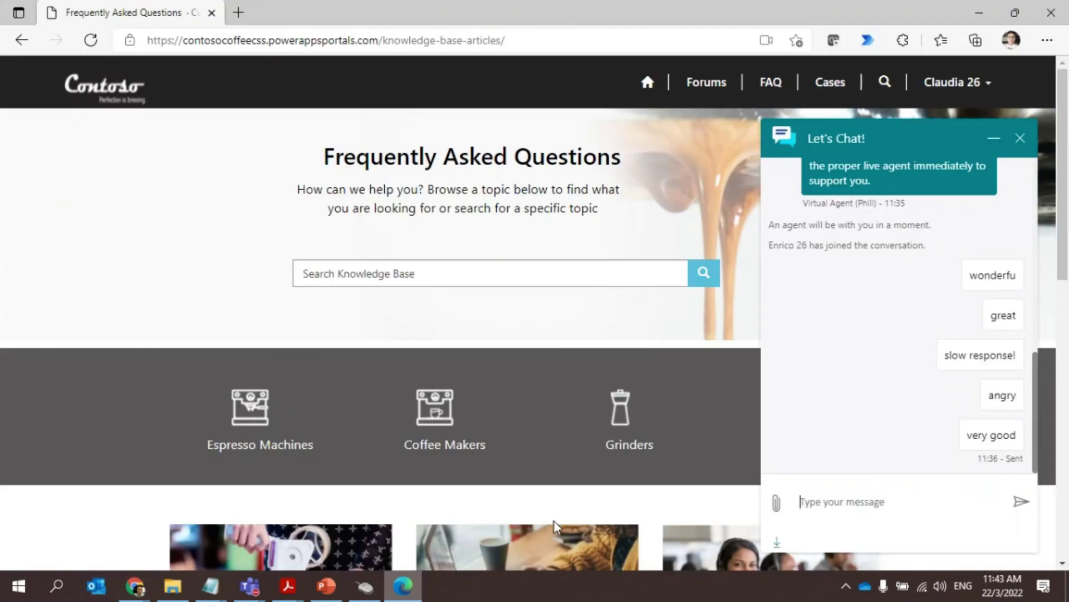
click(1020, 138)
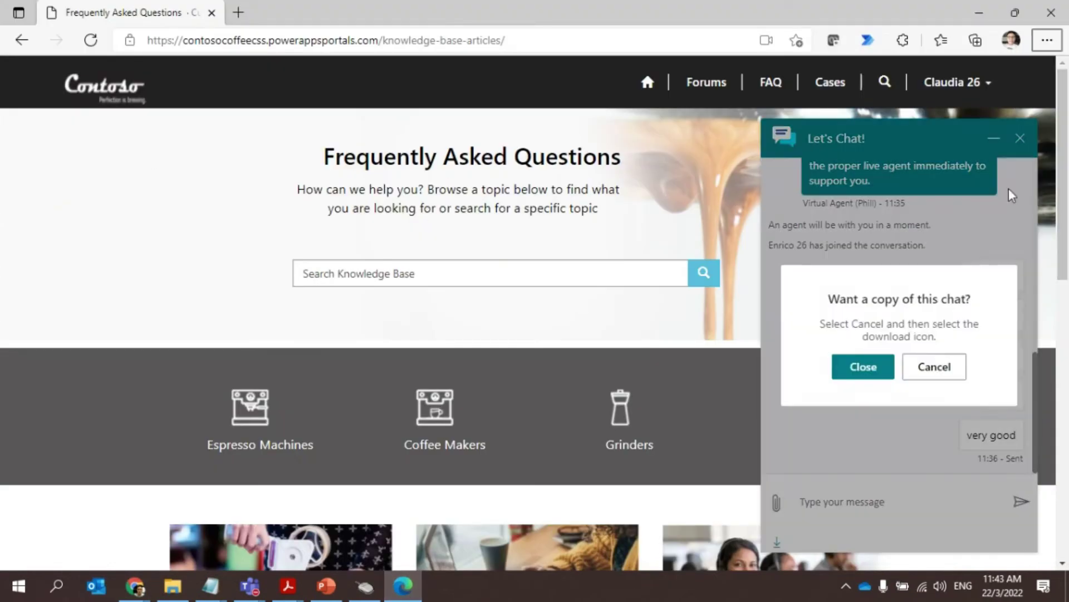
click(869, 366)
key(alt+Tab)
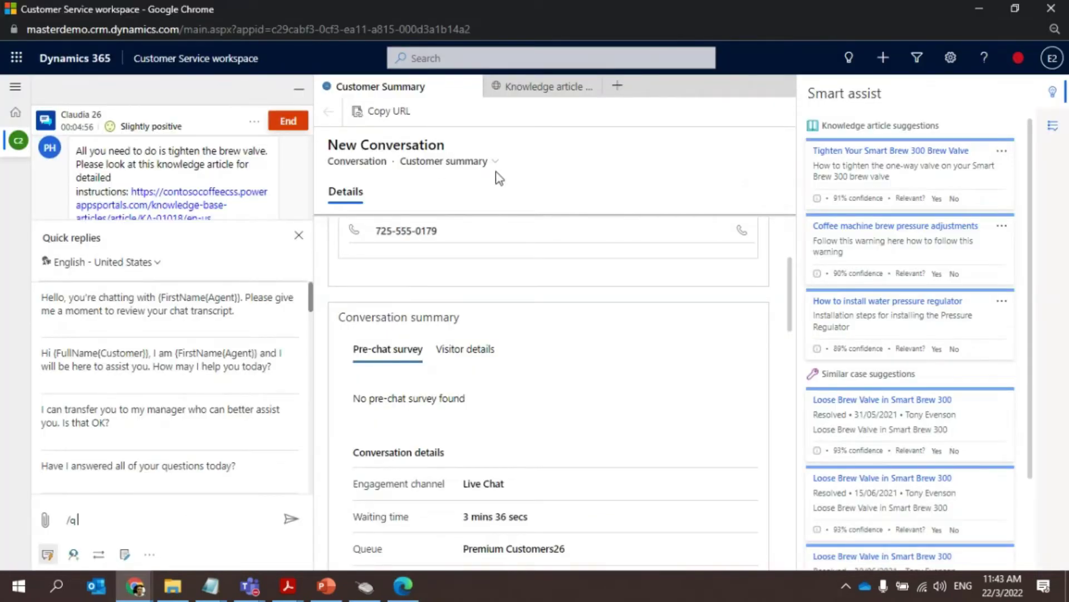
Step: Expand the workspace's session list, and close both the Customer Service workspace window and the Contoso portal window
click(17, 88)
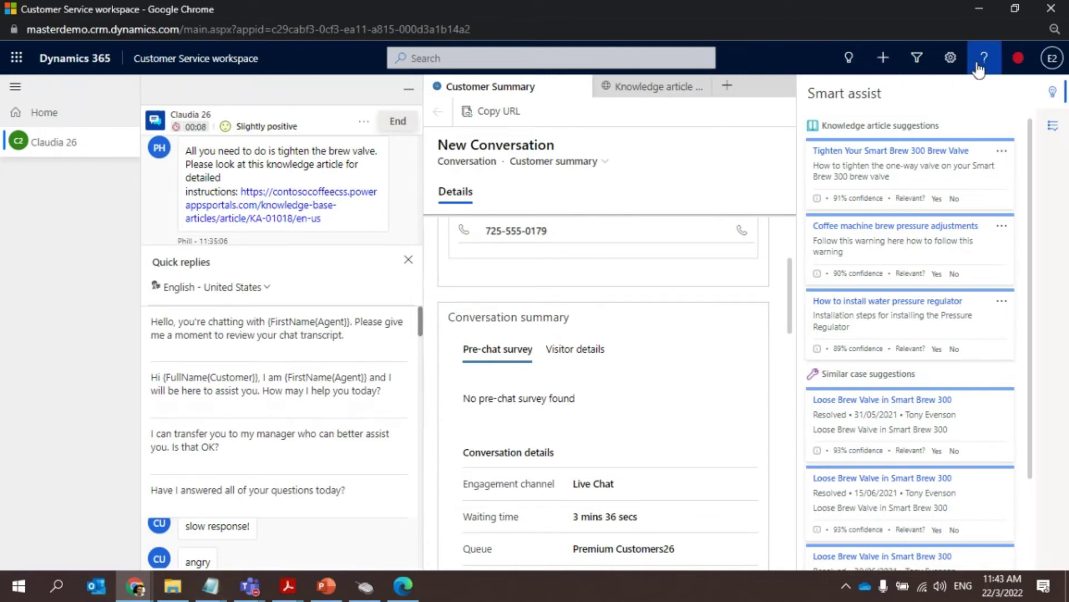
scroll(574, 383, up, 3)
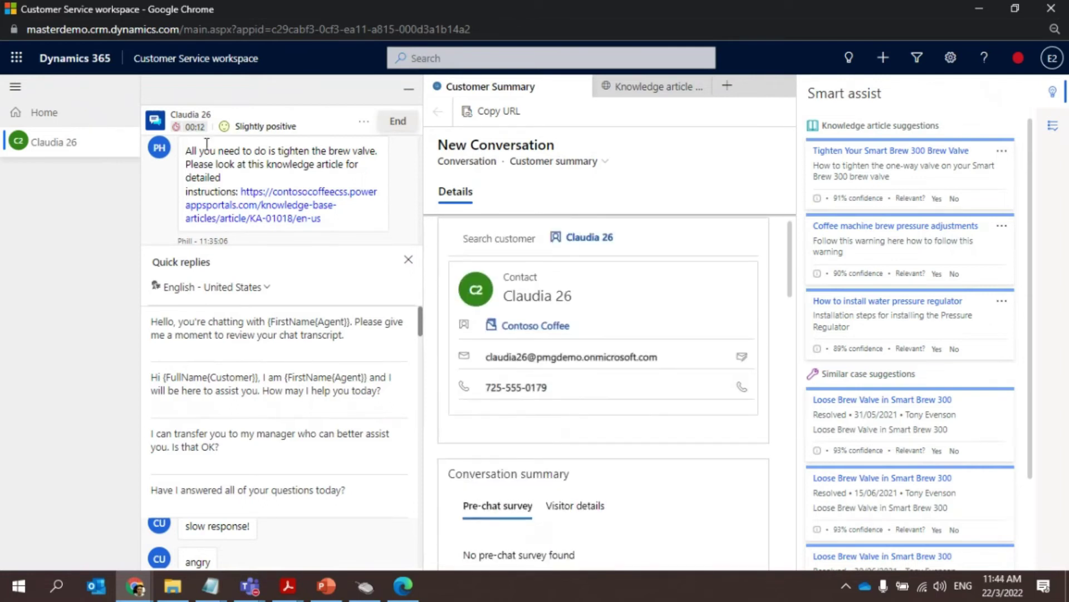
click(1053, 9)
click(607, 116)
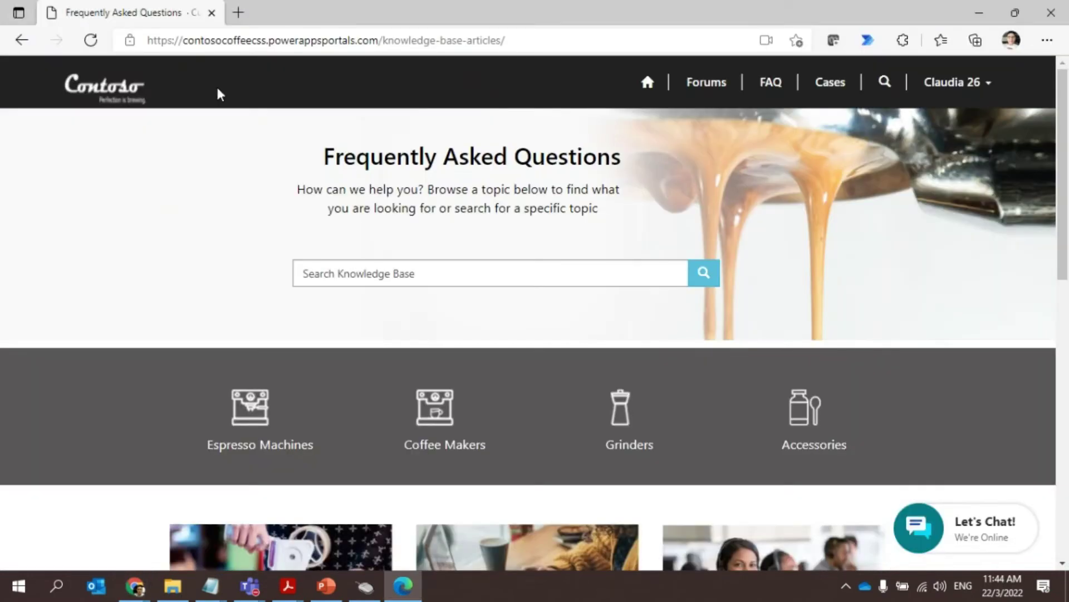
click(1051, 12)
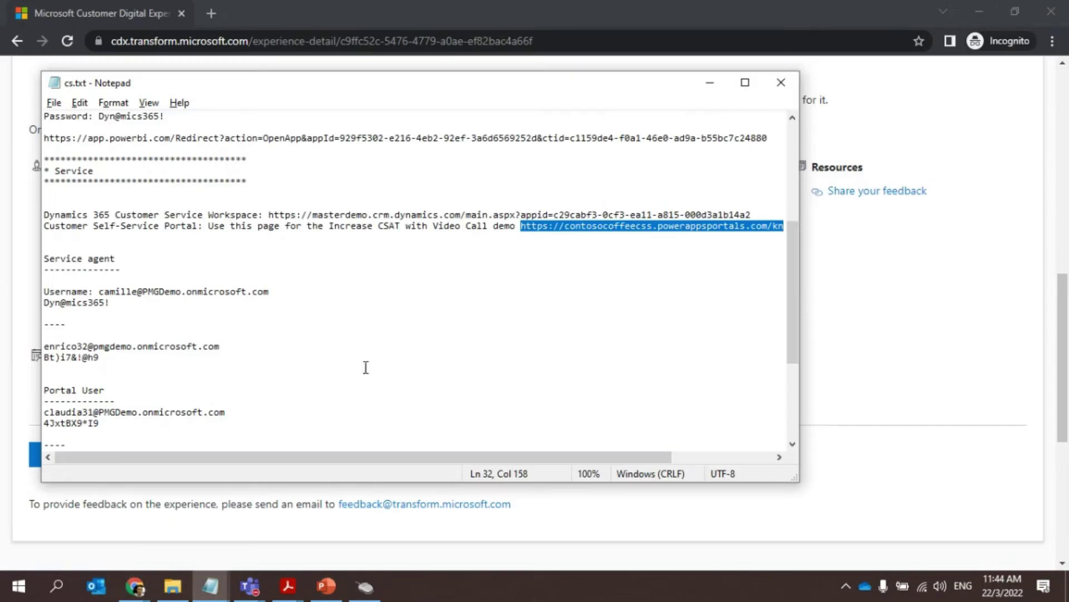
Step: Launch the Dynamics 365 Customer Service experience again and accept the Terms of Use
click(895, 444)
click(84, 466)
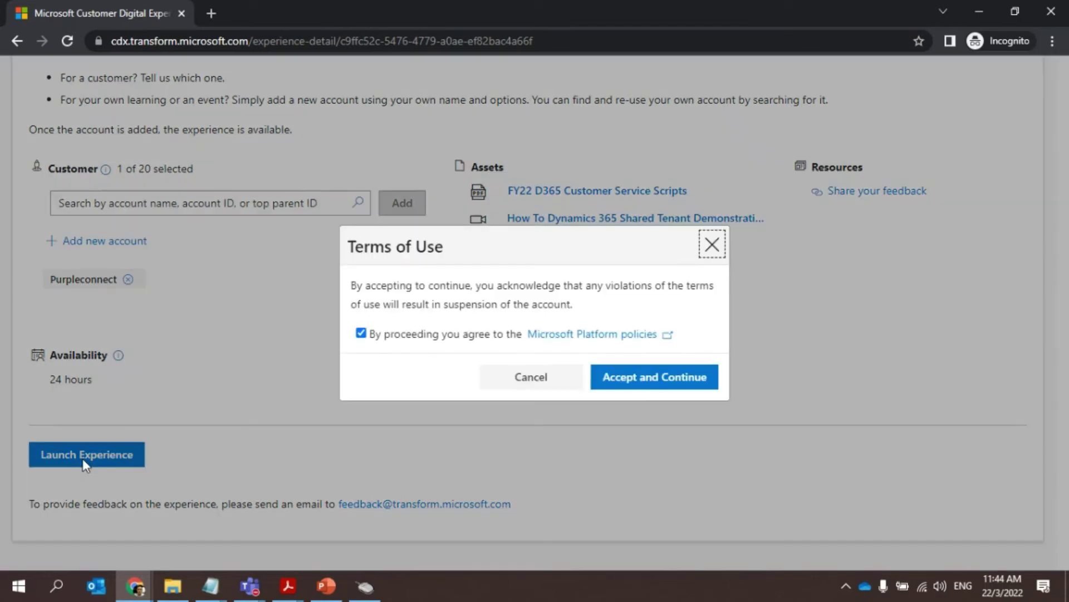
click(652, 380)
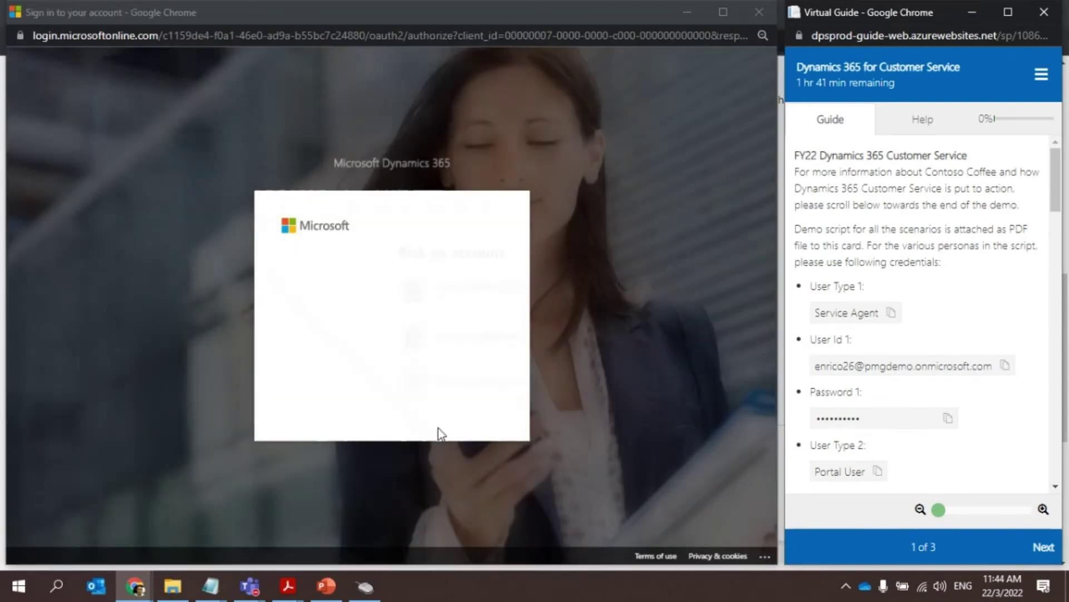
Step: Copy the first service agent's username from cs.txt and submit it as another account on the Microsoft sign-in page
mouse_move(210, 585)
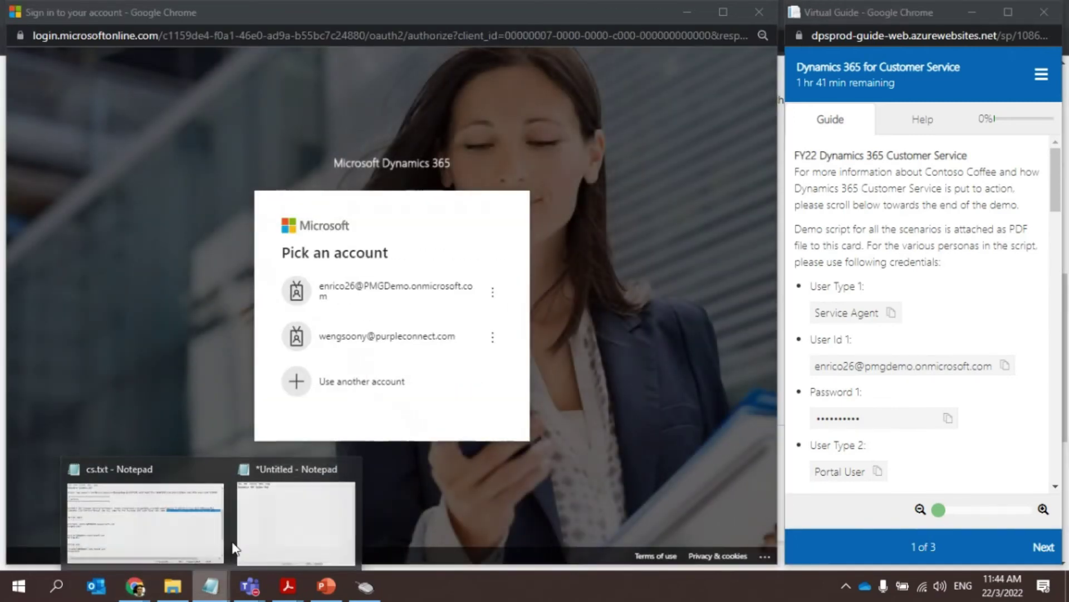
mouse_move(196, 534)
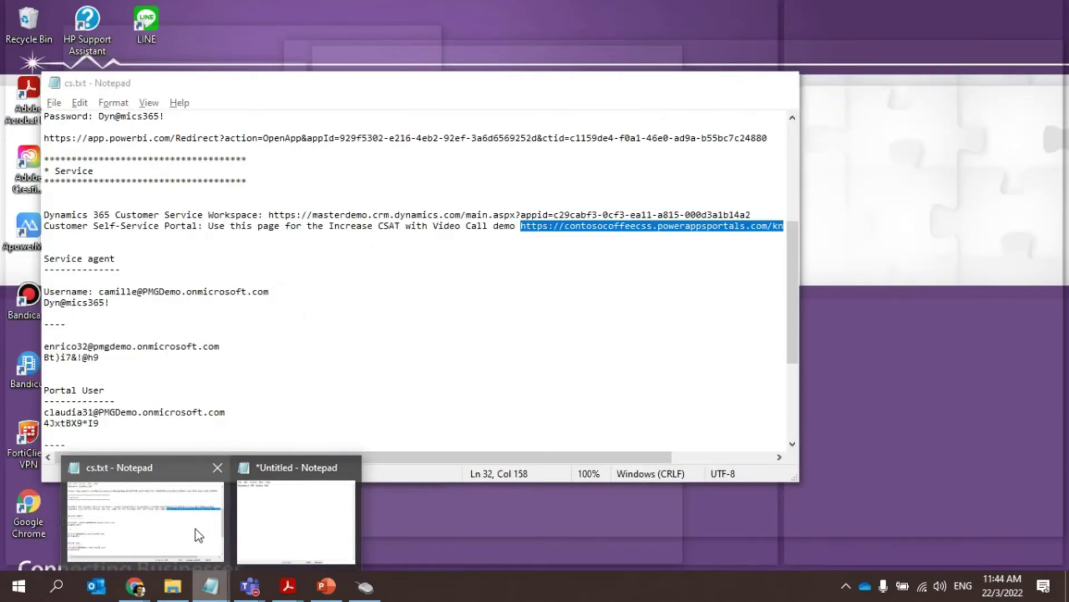
click(199, 534)
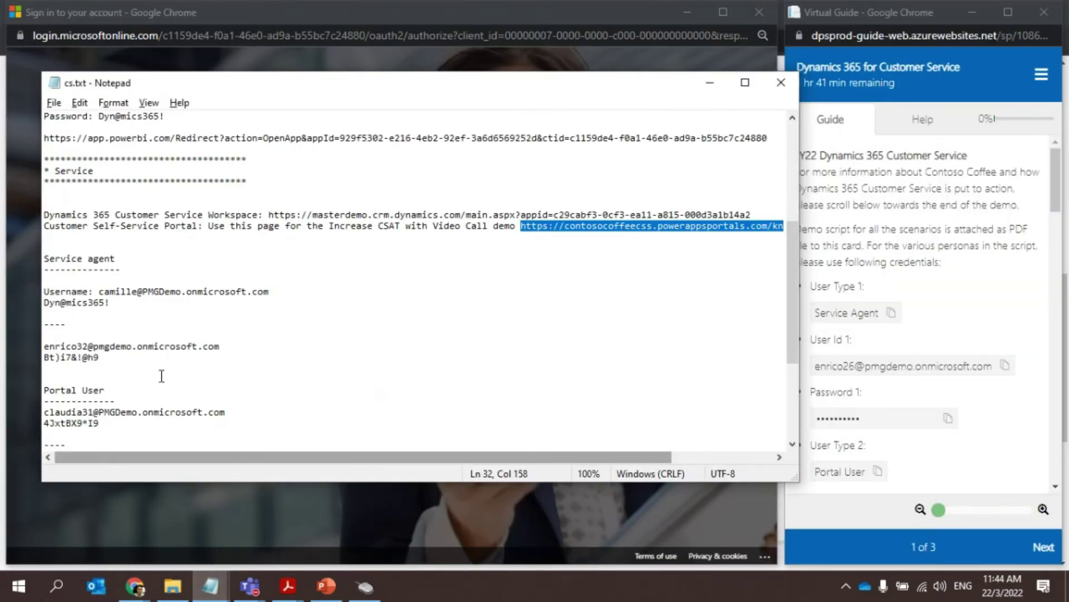
double_click(136, 291)
key(ctrl+c)
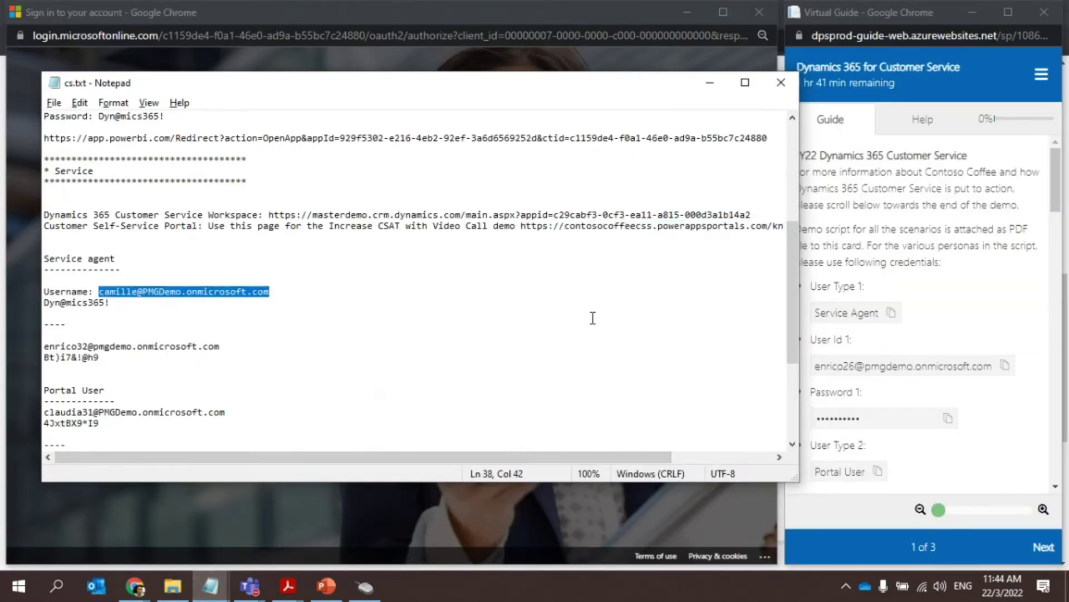
click(504, 508)
click(354, 386)
key(ctrl+v)
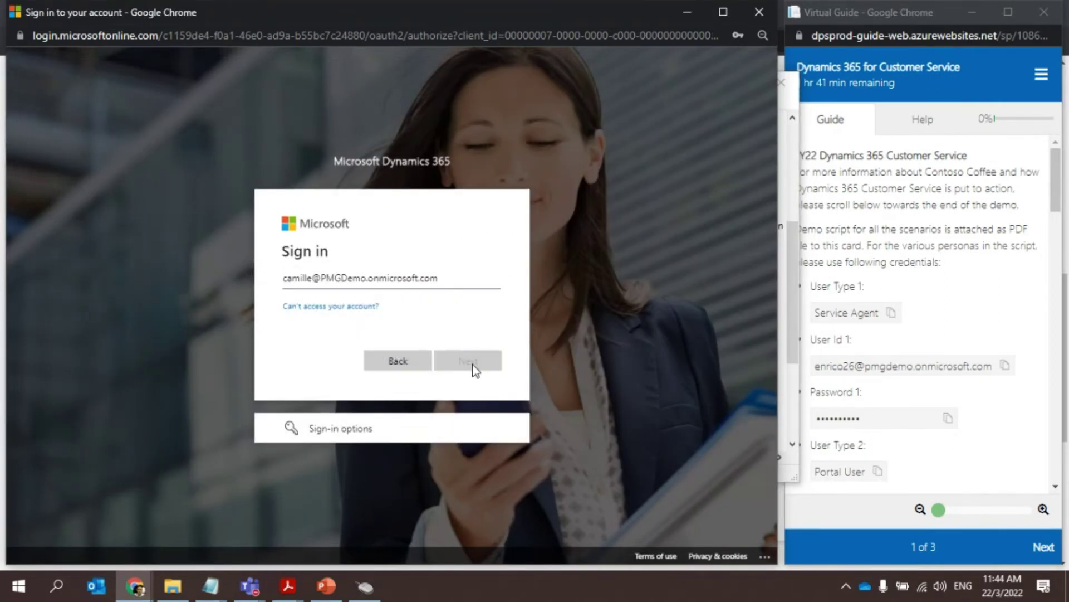
Step: Copy the service agent's password from cs.txt into the password field and sign in to Customer Service workspace
key(alt+Tab)
double_click(83, 302)
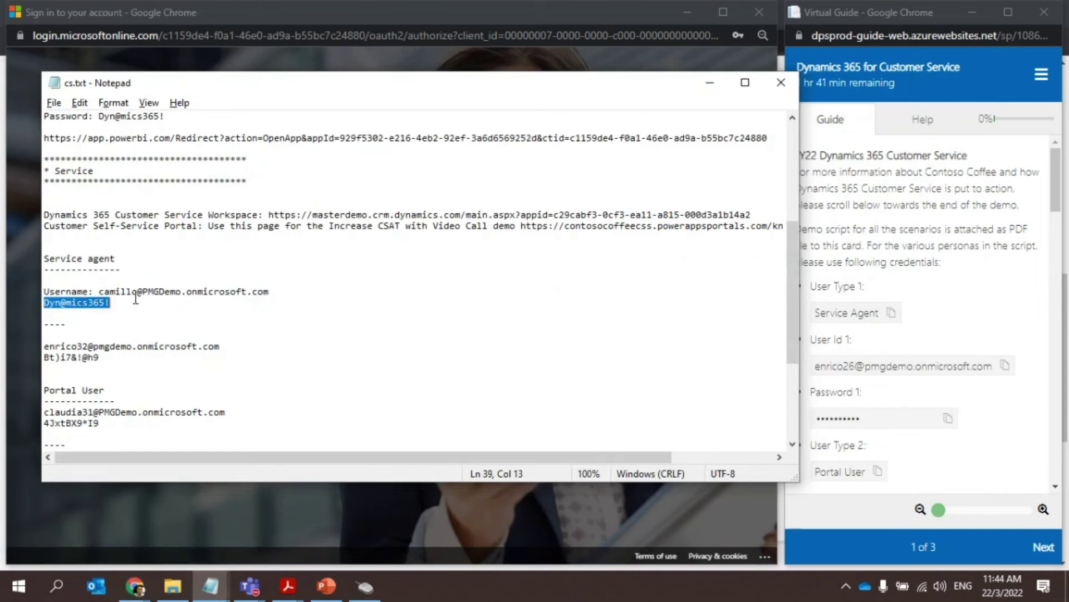
key(alt+Tab)
key(ctrl+v)
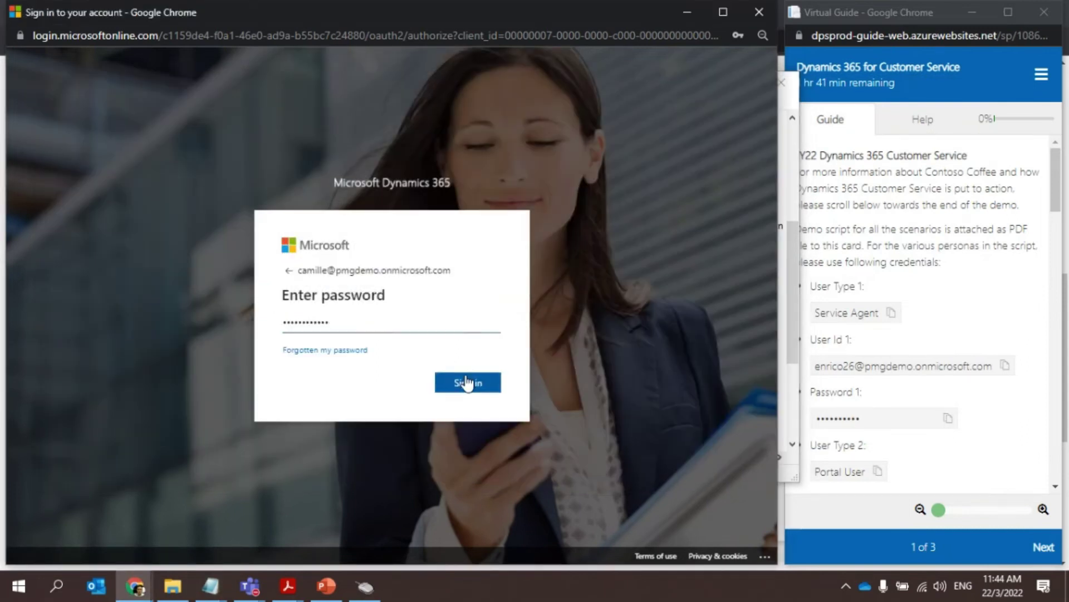
click(467, 383)
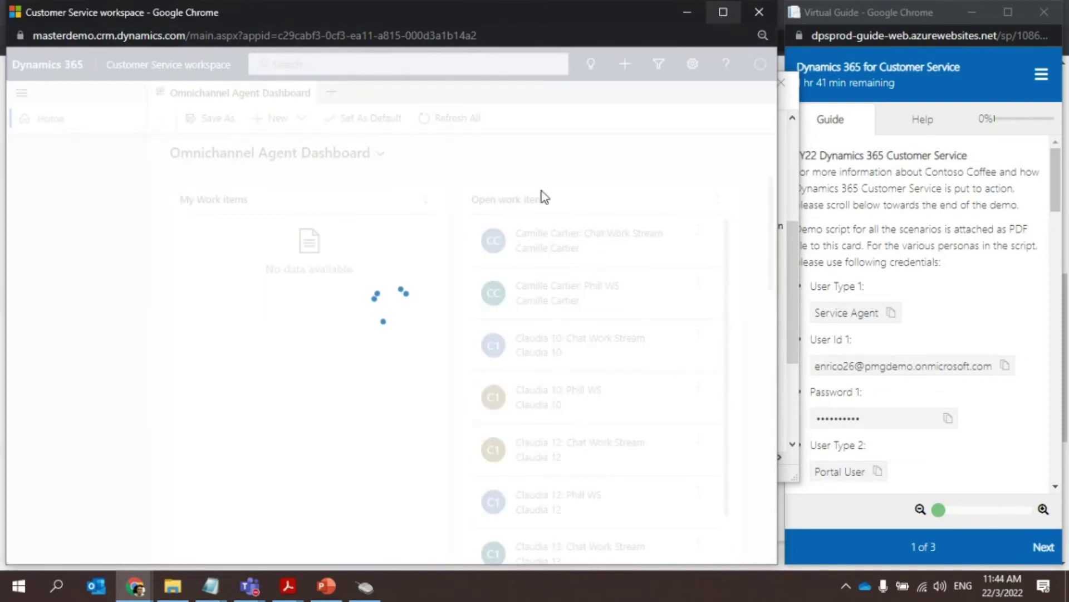
Step: Review the service agent and portal user credentials in cs.txt
click(211, 586)
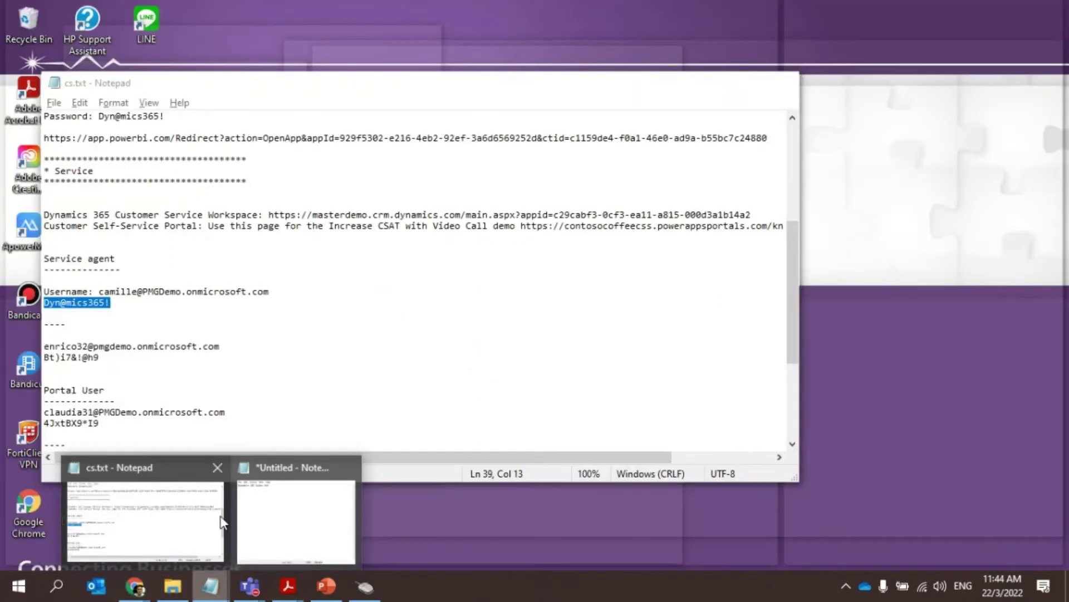
click(195, 526)
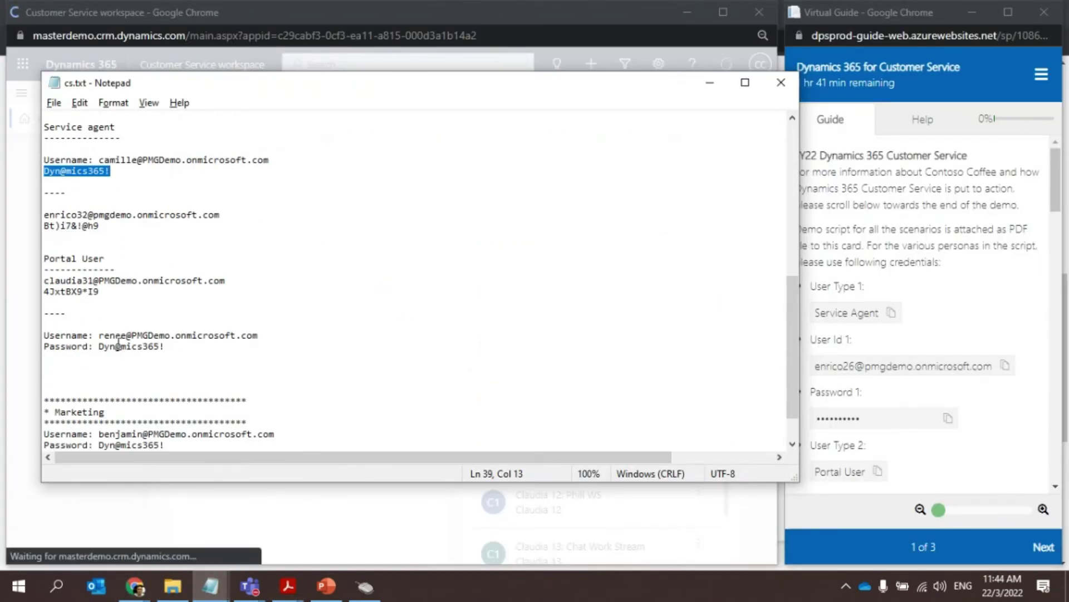
double_click(118, 338)
scroll(178, 329, up, 5)
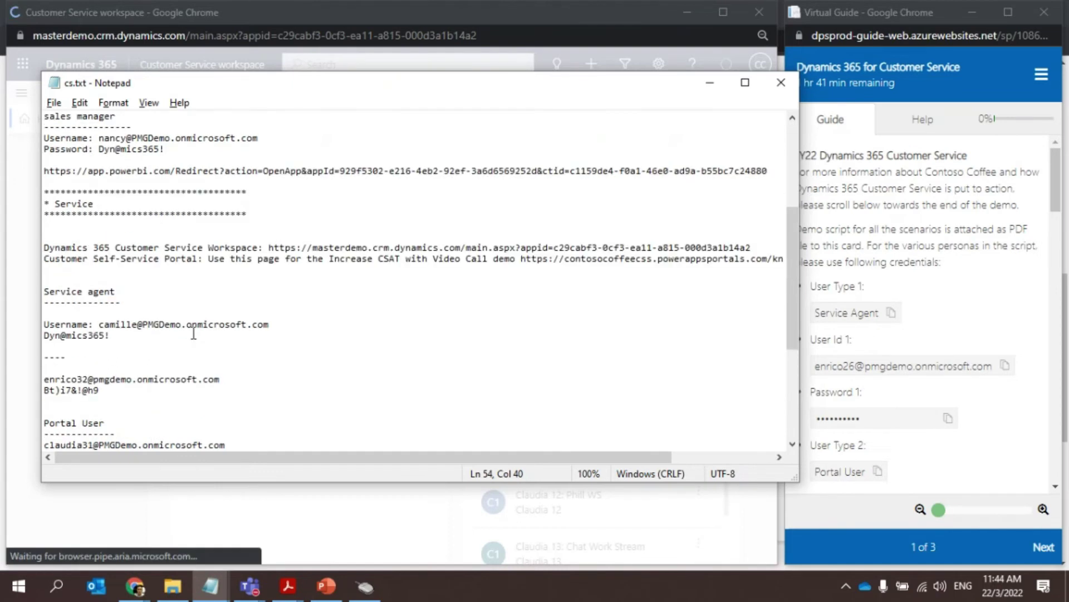
scroll(247, 256, down, 6)
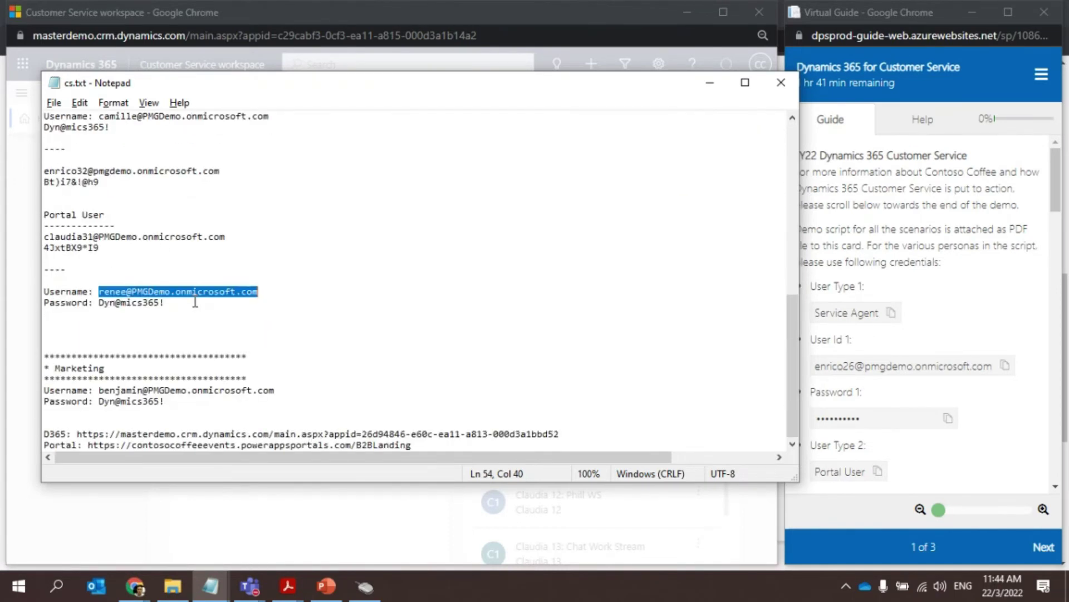
scroll(195, 301, up, 1)
scroll(195, 301, up, 1)
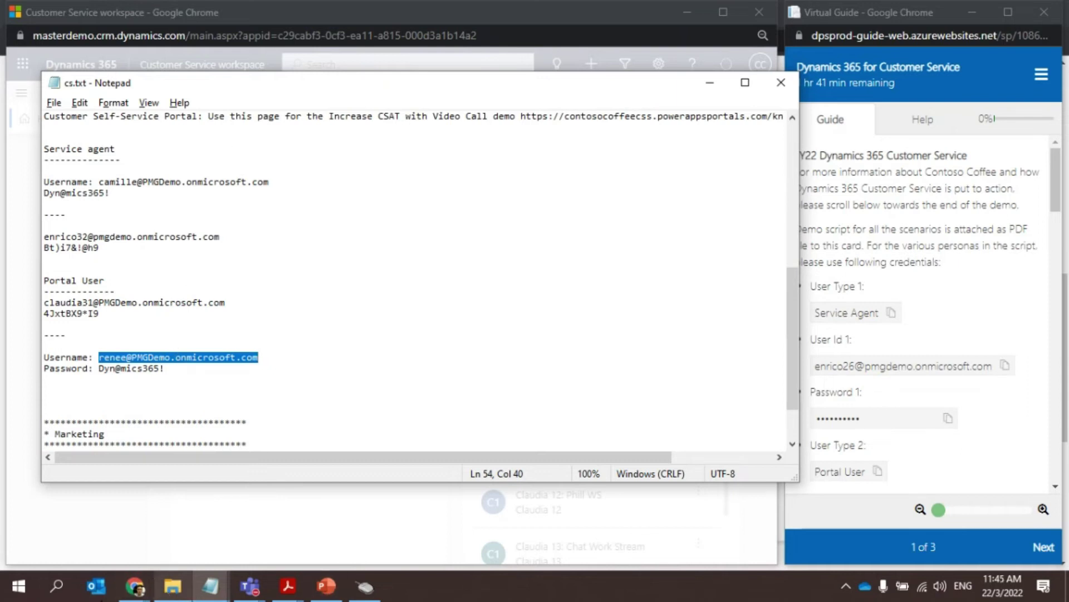
Step: Open Microsoft Edge and place it as a non-maximized window beside the cs.txt notes
click(18, 586)
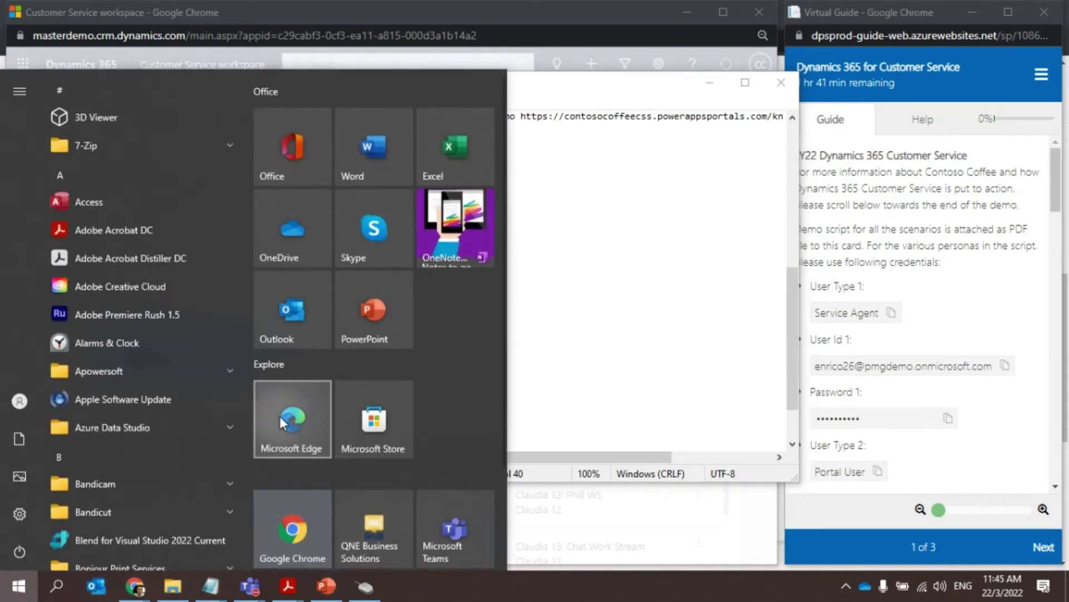
key(Escape)
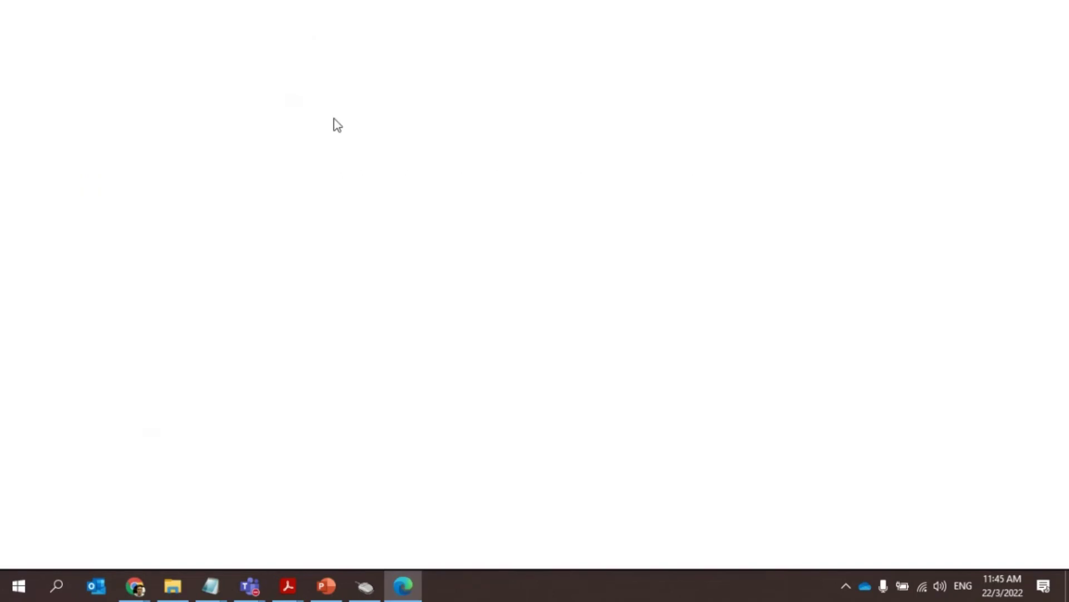
click(1015, 6)
drag(326, 147, 468, 158)
Step: Copy the Dynamics 365 Customer Service Workspace address from cs.txt and load it in the Edge window
click(109, 355)
scroll(163, 231, up, 3)
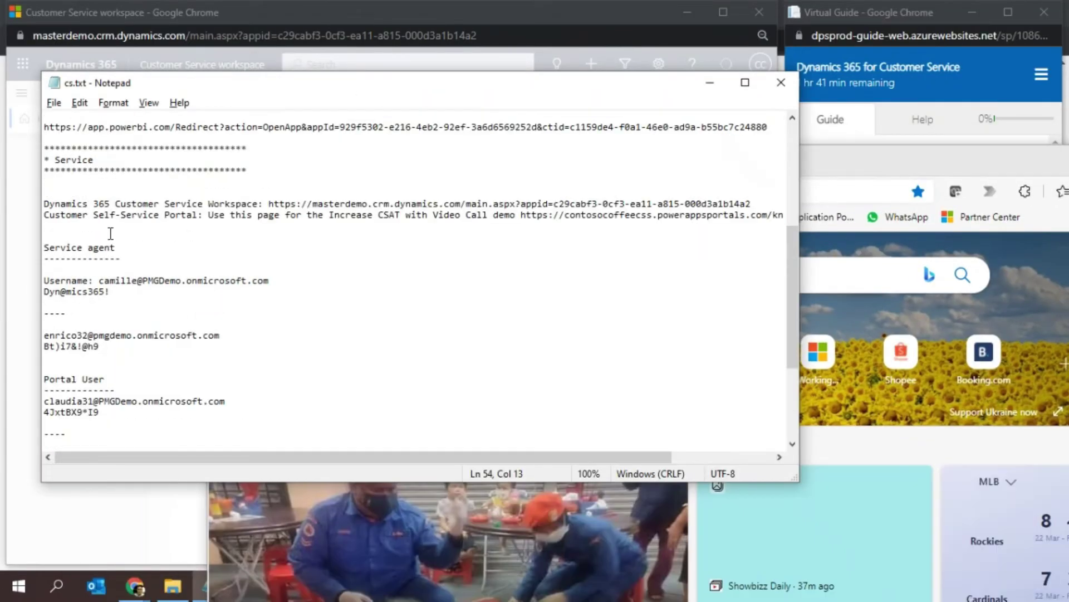
scroll(164, 231, up, 1)
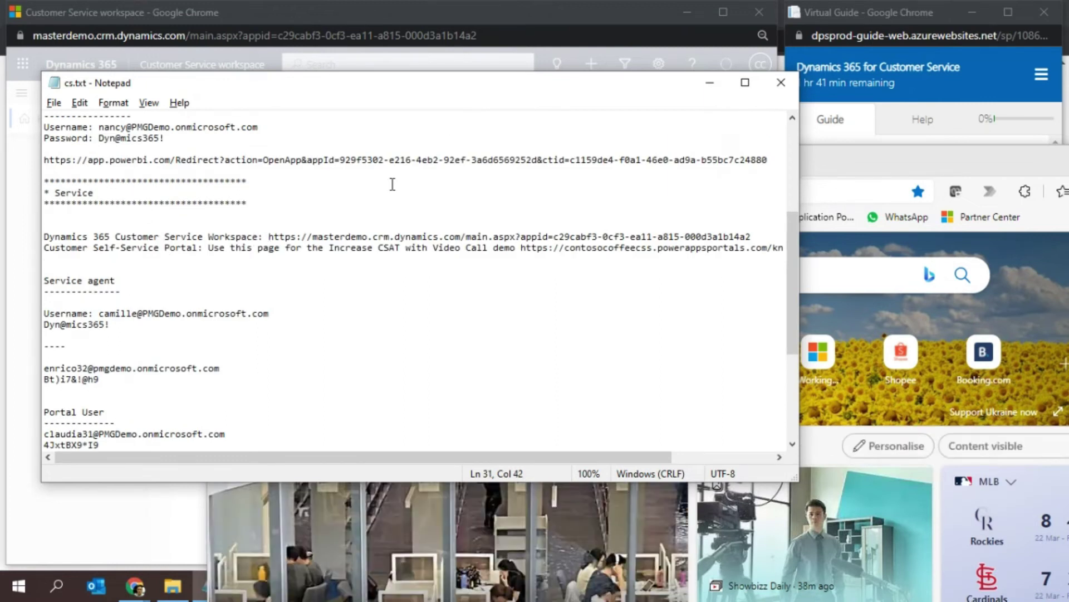
key(shift+End)
key(ctrl+c)
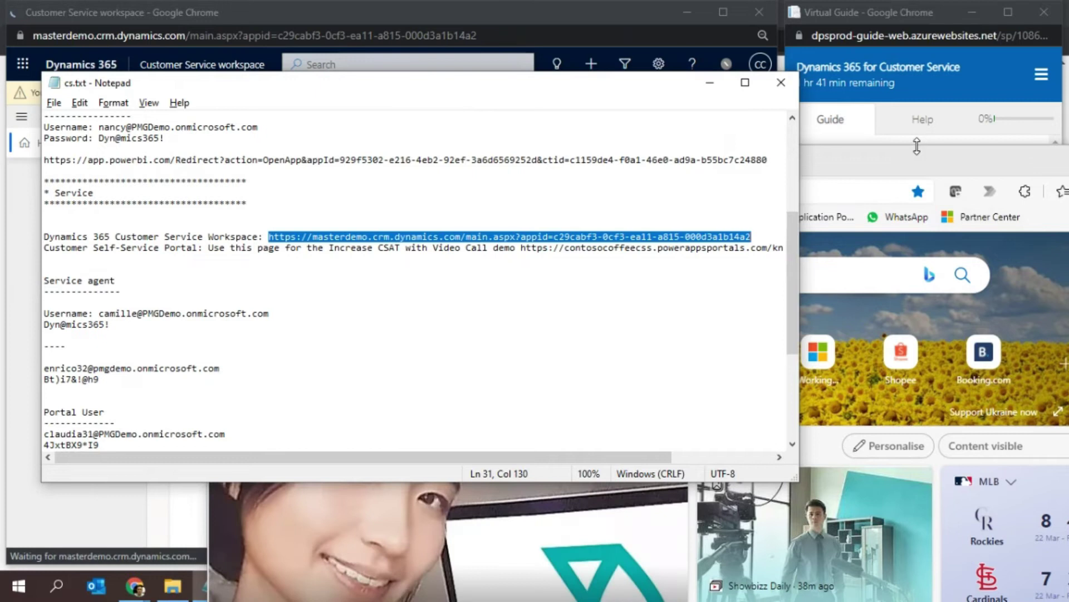
click(915, 166)
key(ctrl+v)
key(Return)
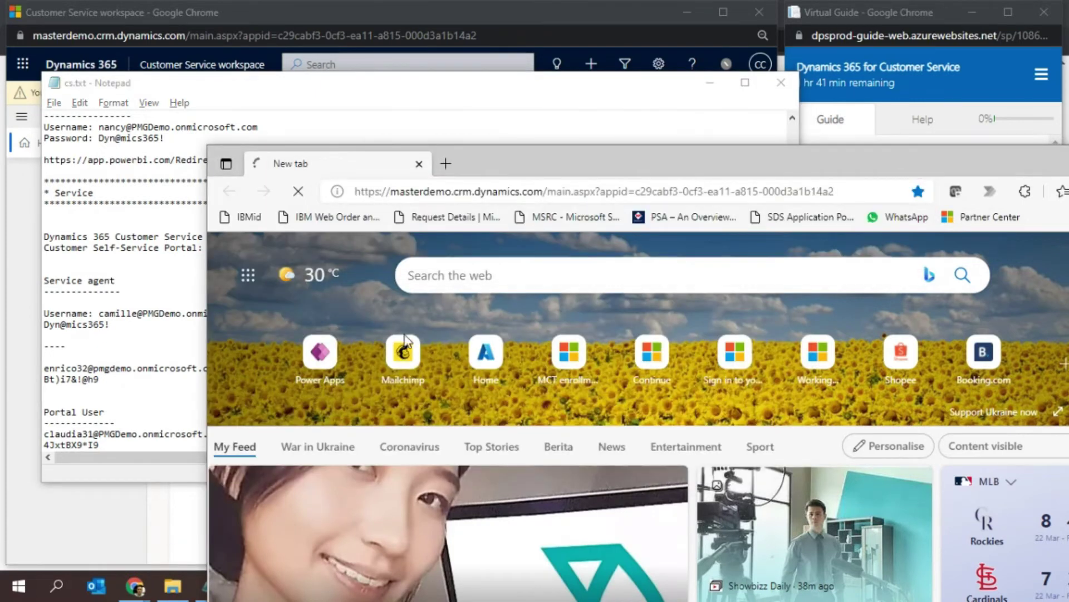
Step: Select the second portal user's username in the Portal User section of cs.txt
click(170, 338)
scroll(129, 349, down, 4)
scroll(119, 361, down, 1)
click(121, 360)
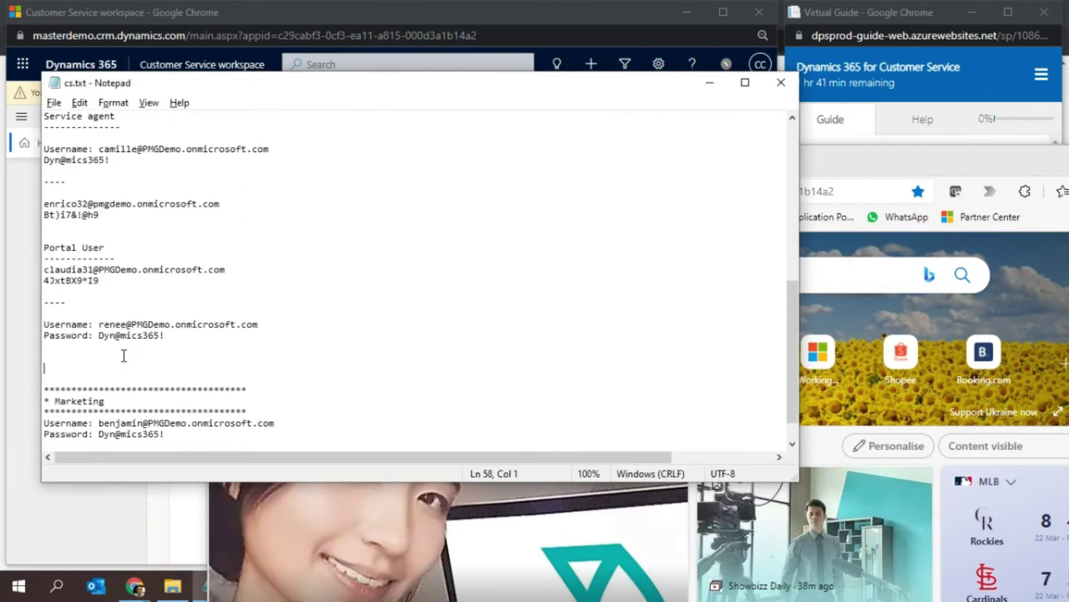
double_click(132, 323)
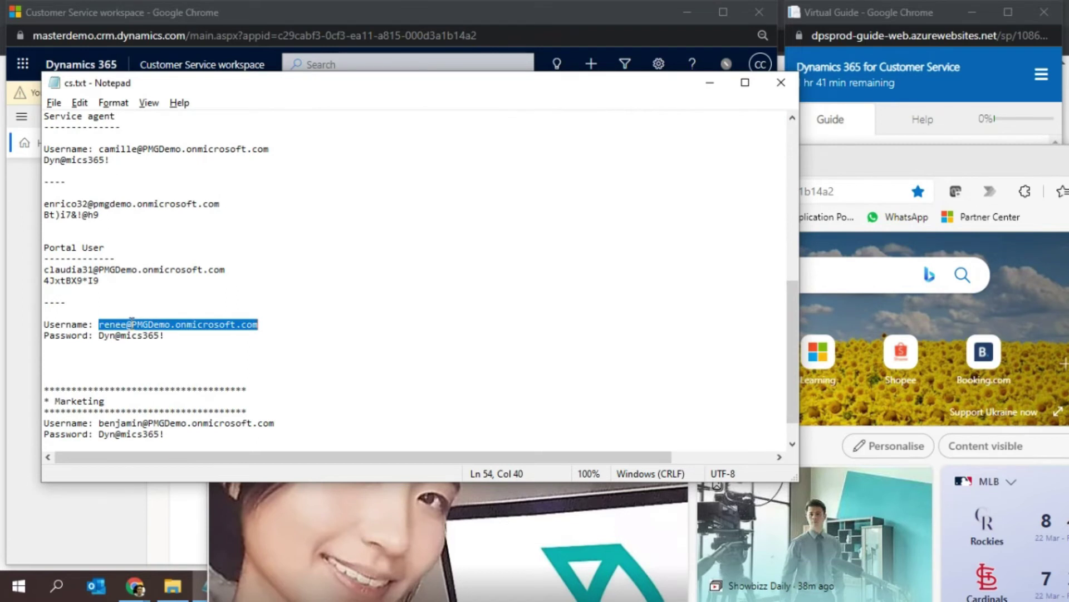
Step: Reposition the Edge window and sign out of the current Dynamics 365 account
click(878, 162)
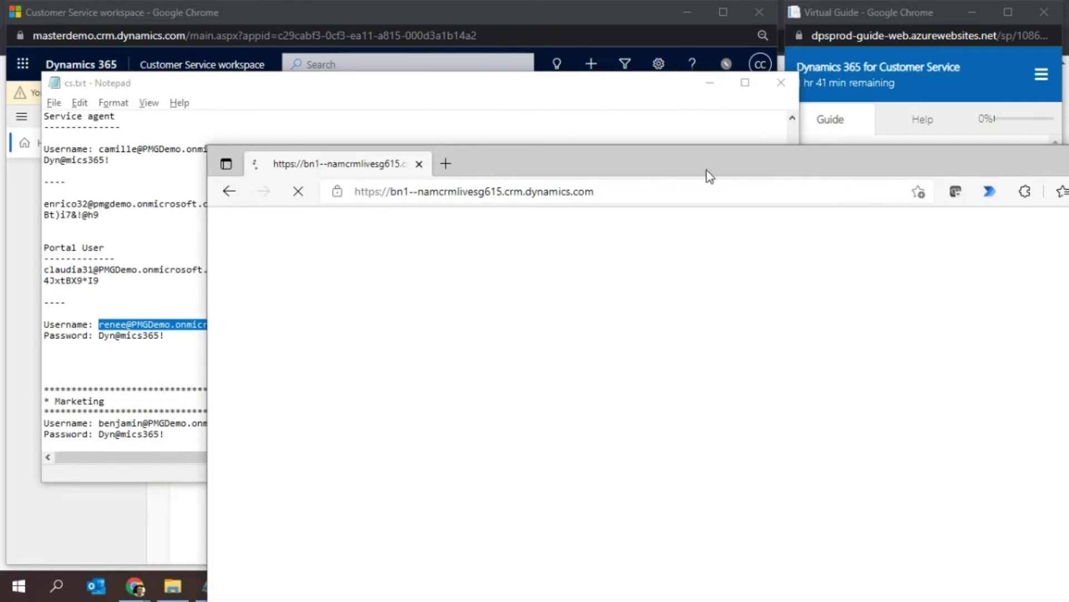
drag(706, 170, 657, 163)
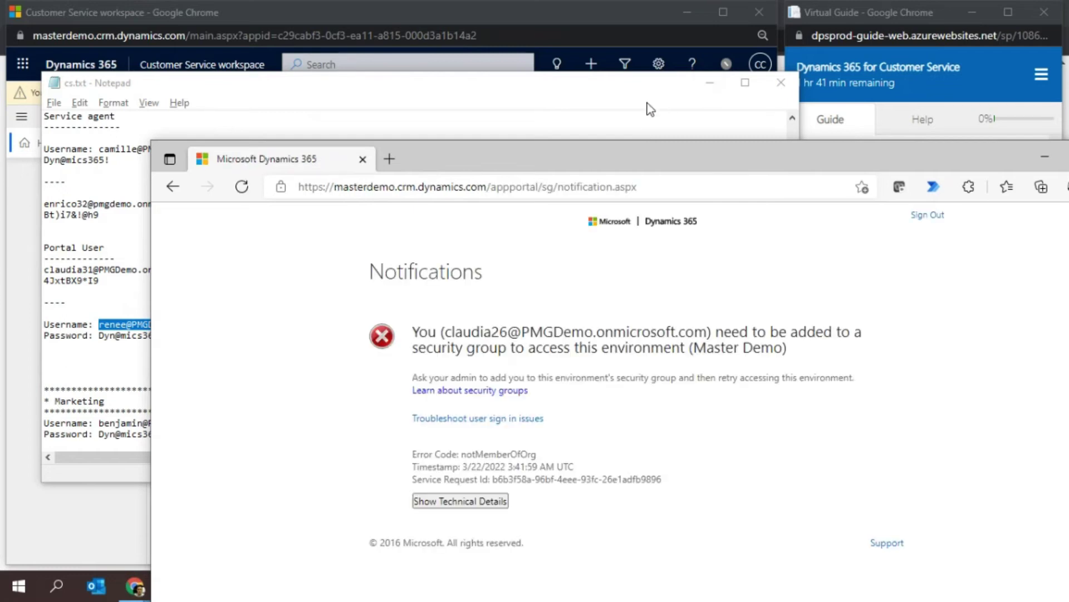
click(921, 216)
Step: Copy the Dynamics 365 Customer Service Workspace address from cs.txt again and reload it in the Edge window
click(98, 346)
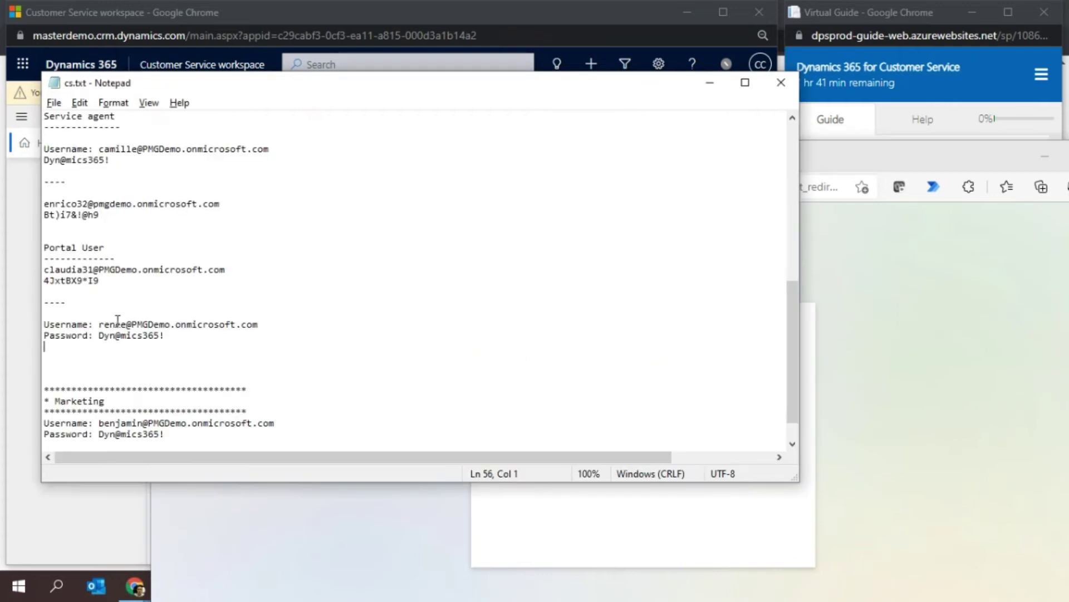
scroll(117, 319, up, 5)
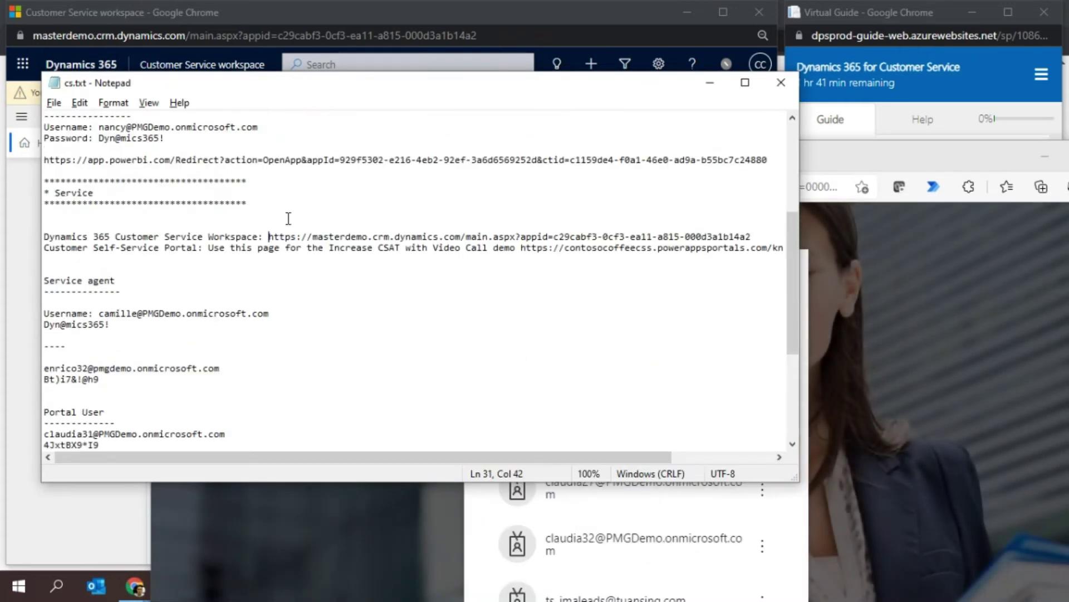
key(shift+End)
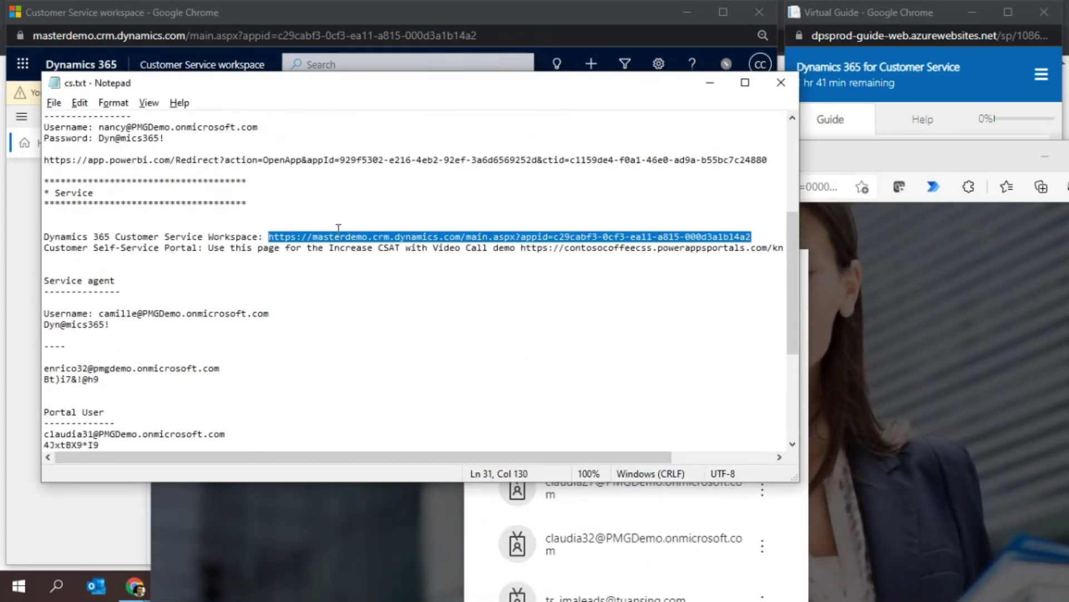
key(ctrl+c)
click(936, 159)
key(ctrl+l)
key(ctrl+v)
key(Return)
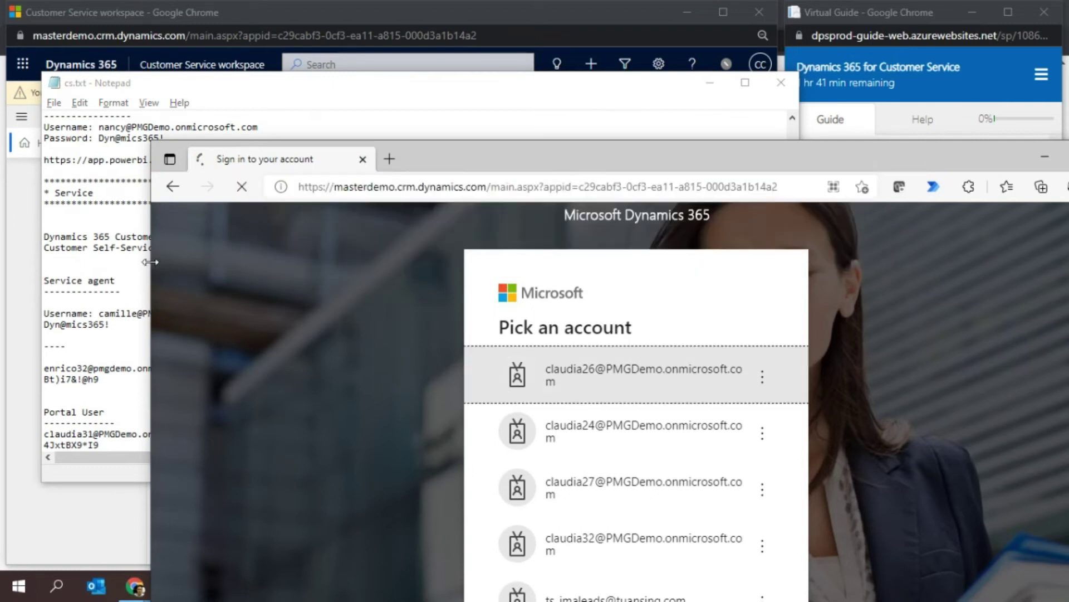
Step: Choose to sign in with another account in Edge and submit the second portal user's username copied from cs.txt
click(112, 348)
scroll(114, 368, down, 3)
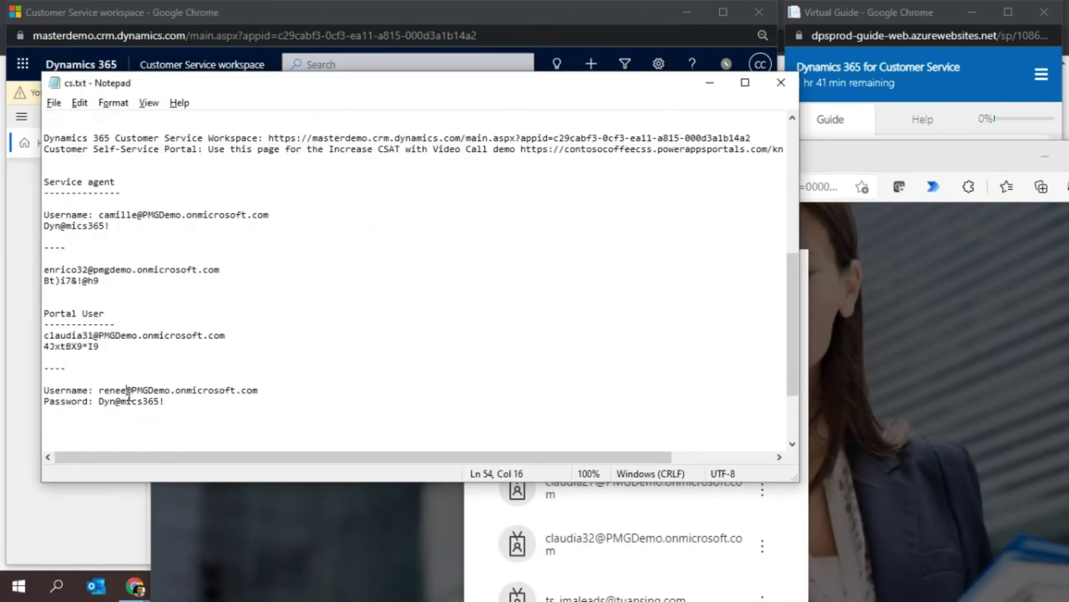
double_click(128, 391)
click(403, 497)
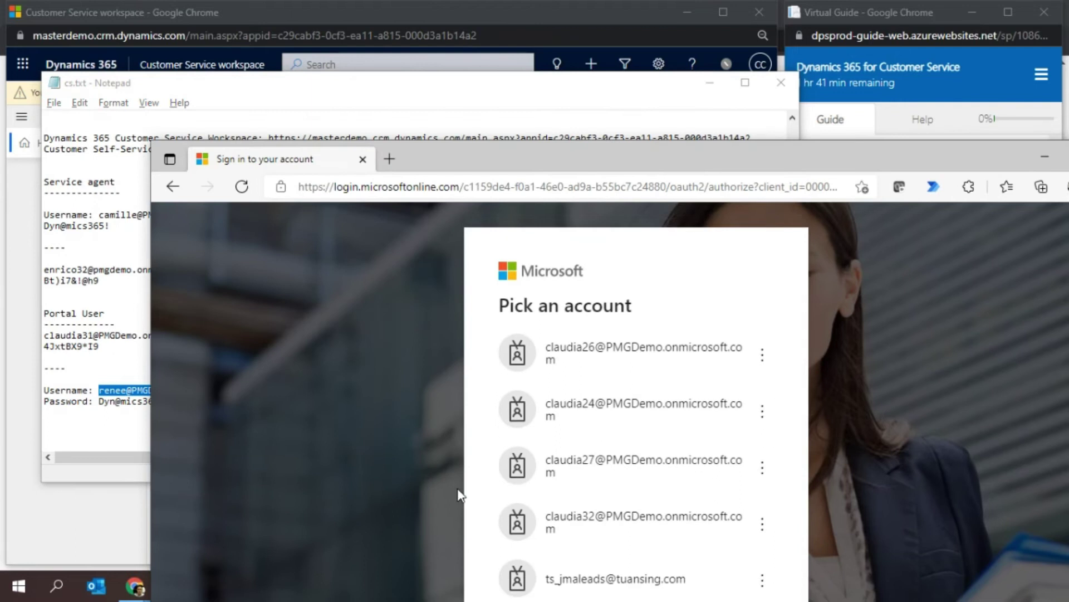
click(596, 578)
click(672, 410)
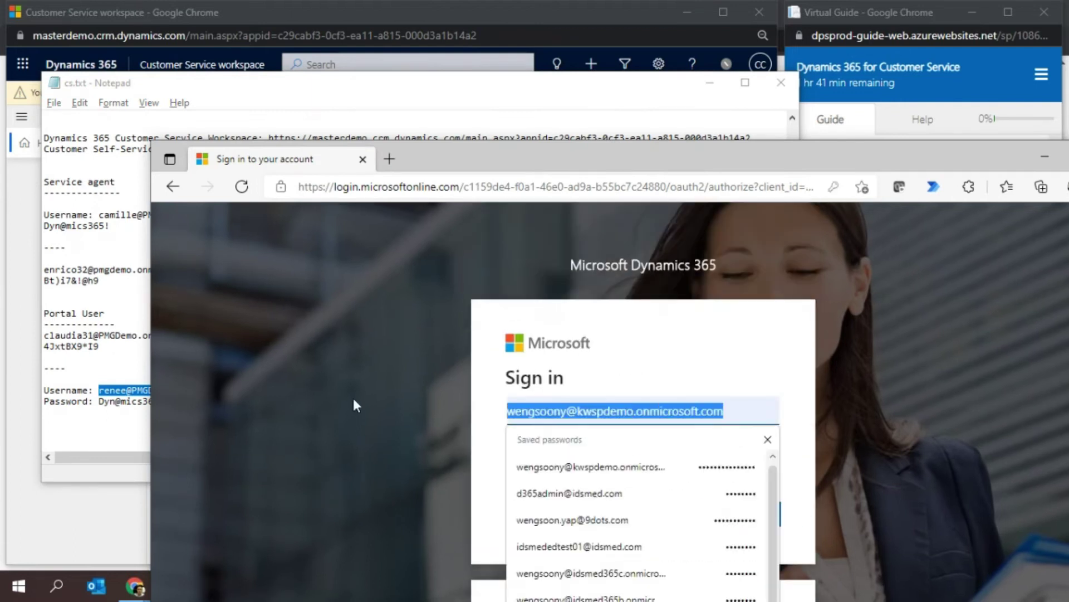
key(ctrl+v)
click(757, 521)
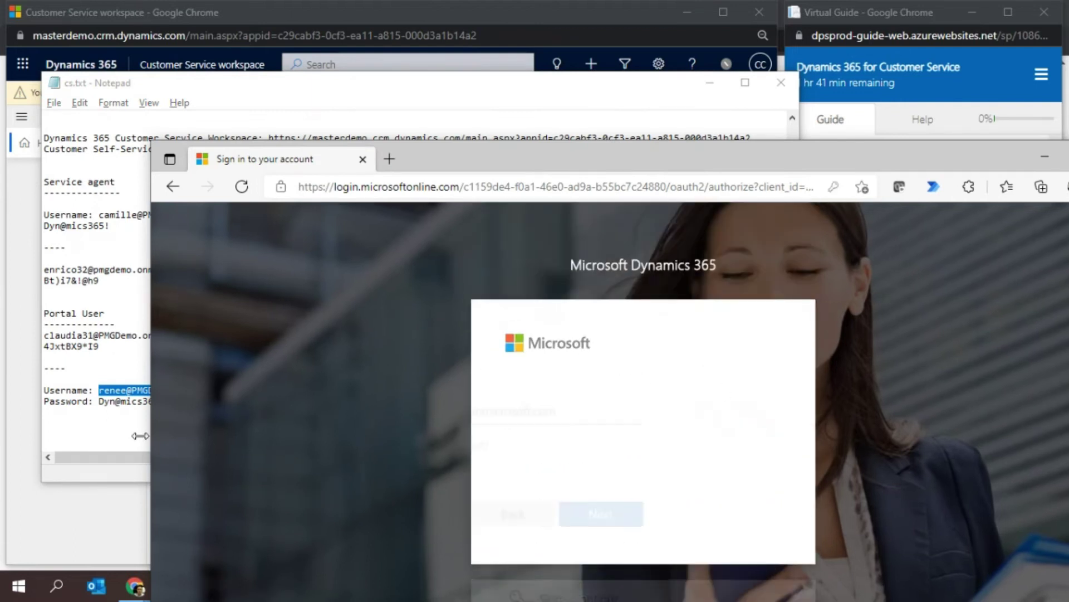
Step: Copy the second portal user's password from cs.txt, enter it as the account password in Edge and sign in
click(109, 412)
double_click(121, 401)
click(590, 511)
click(626, 465)
key(ctrl+v)
click(738, 540)
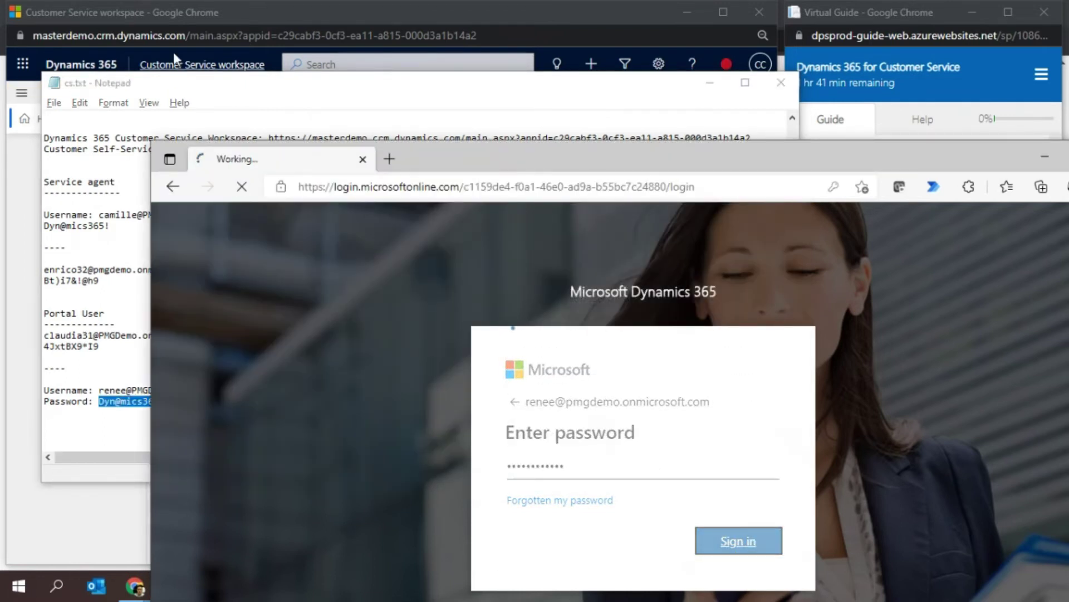
Step: Switch to the Chrome Customer Service workspace window, maximize it and open Cases in a new workspace tab
click(199, 18)
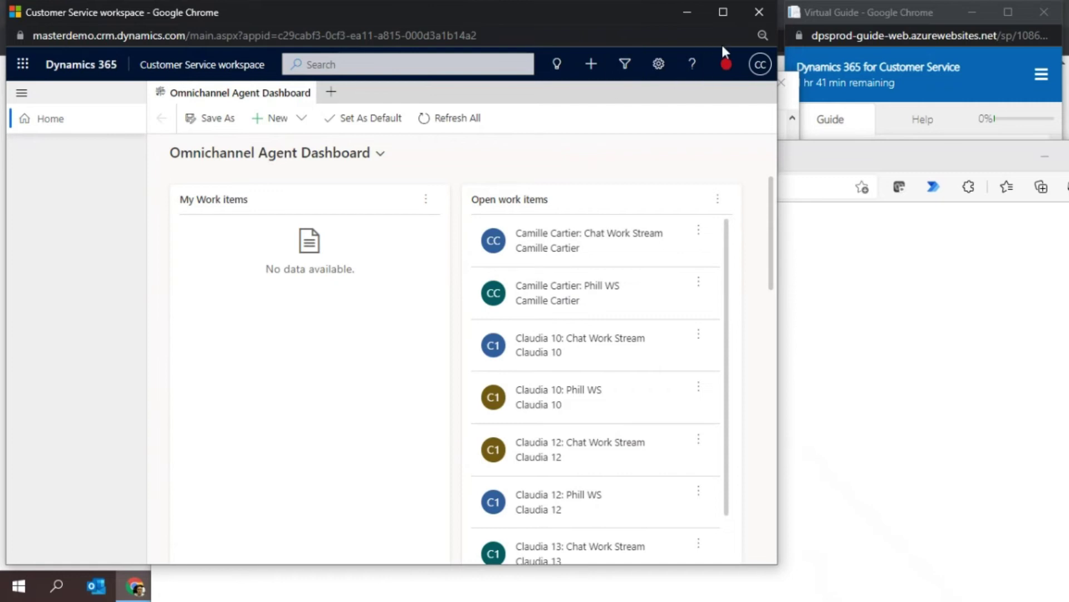
click(723, 12)
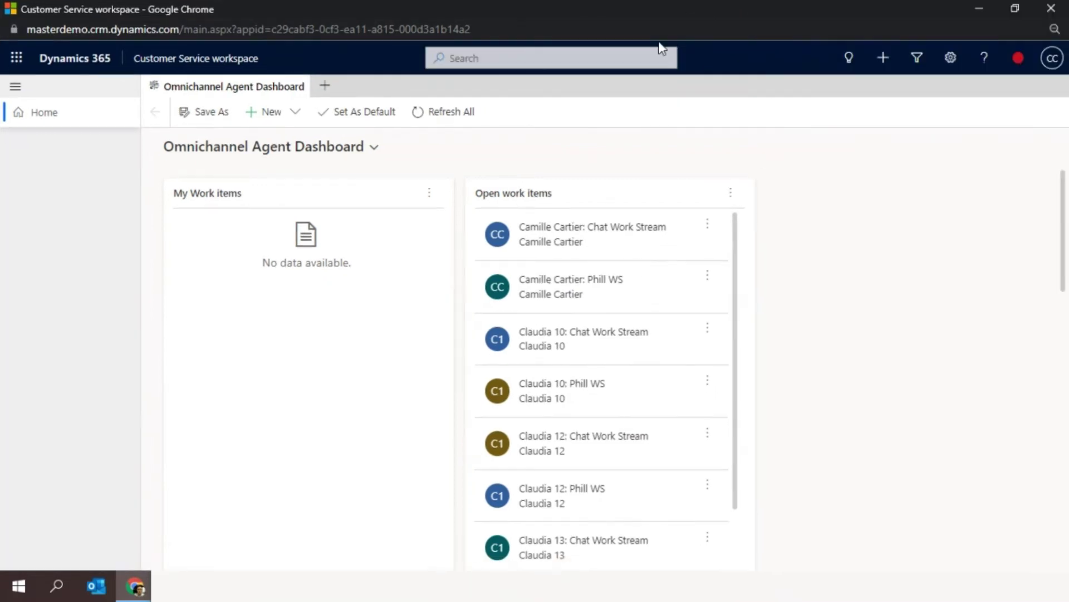
click(324, 86)
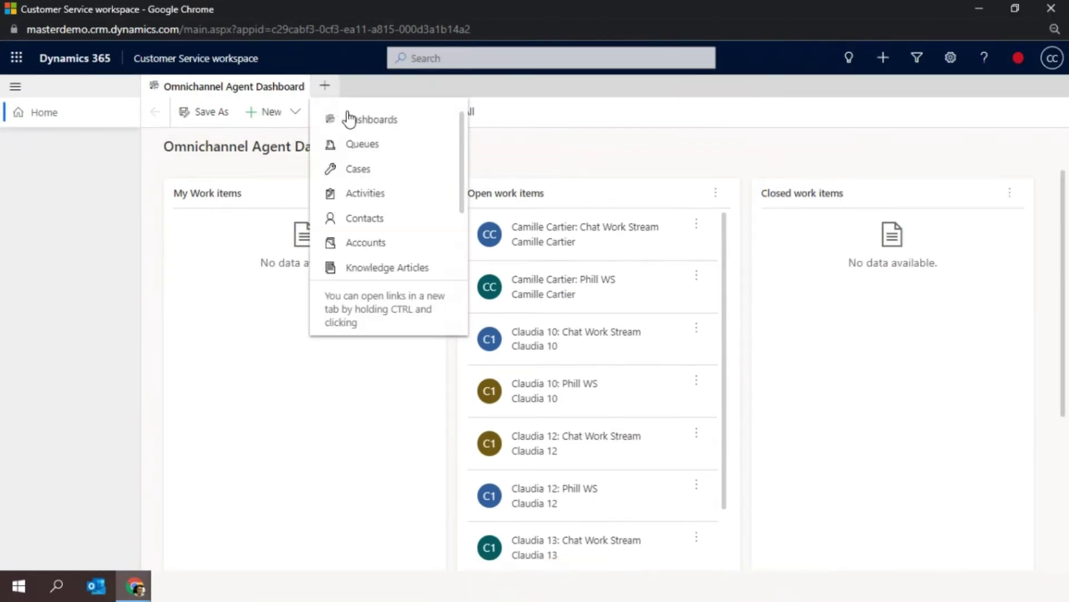
click(379, 170)
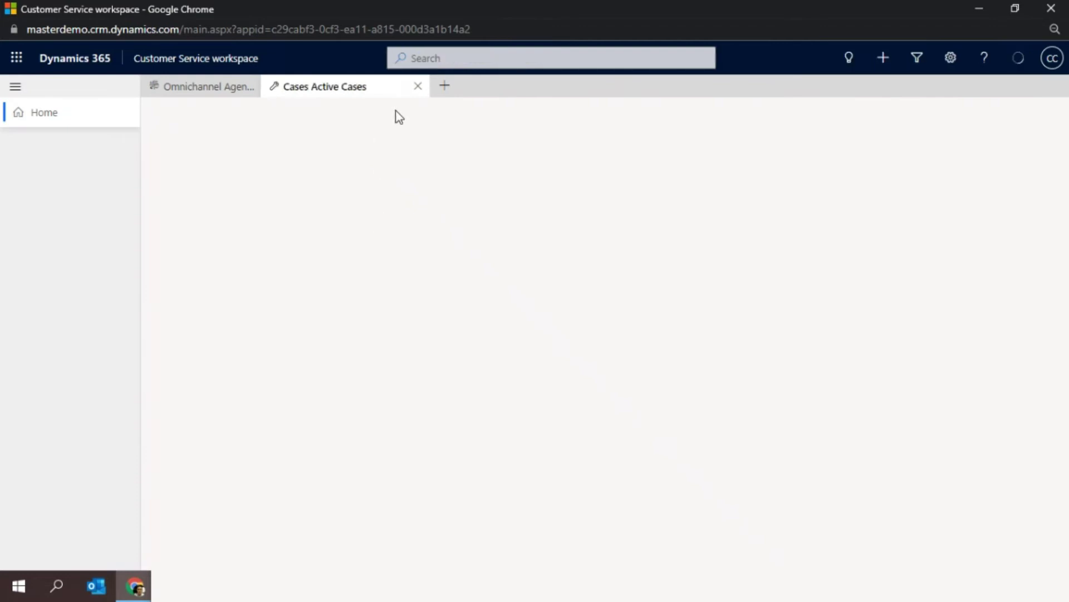
click(444, 89)
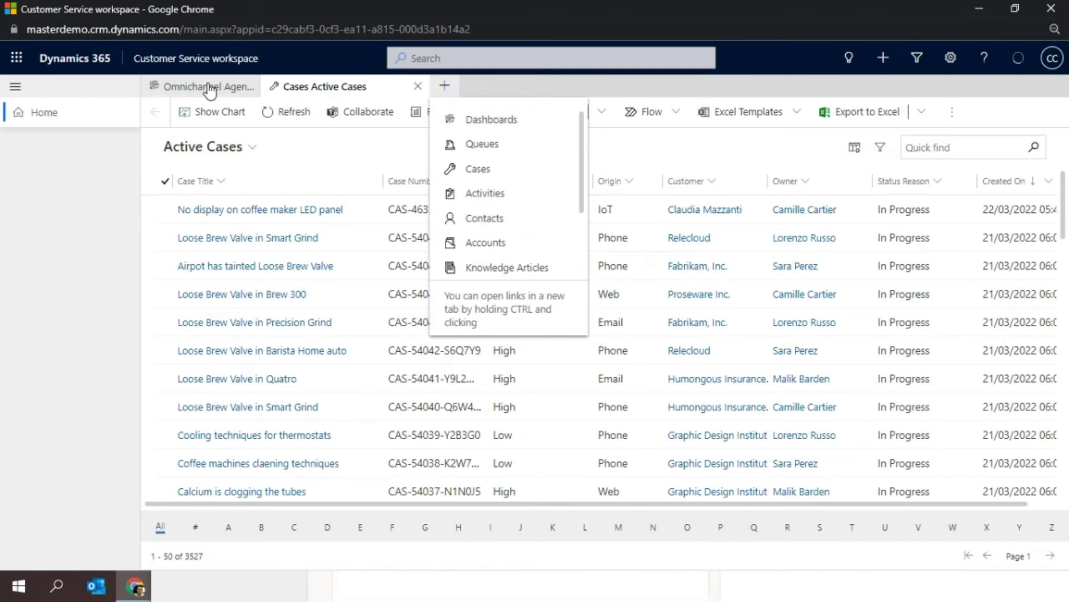
click(337, 100)
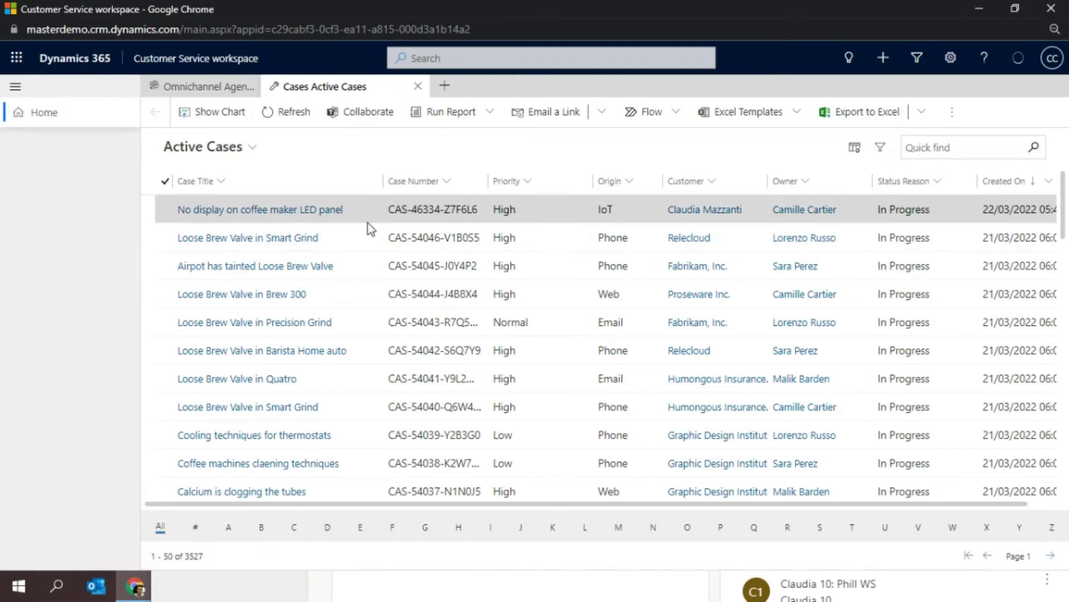
Step: Return to the Omnichannel Agent Dashboard and change it to the Cases Dashboard
click(170, 89)
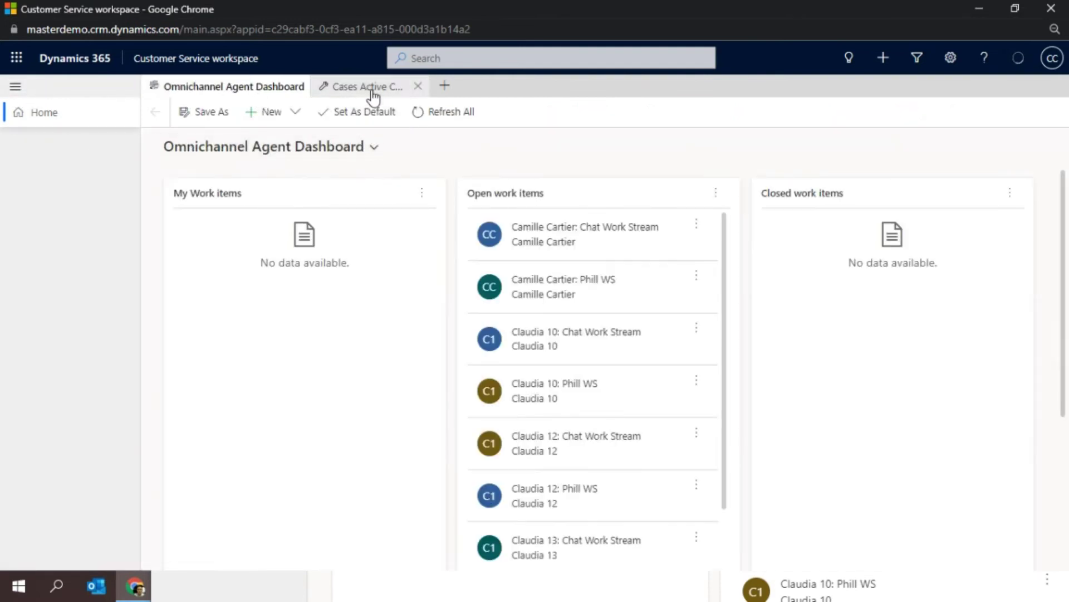
click(349, 146)
click(232, 306)
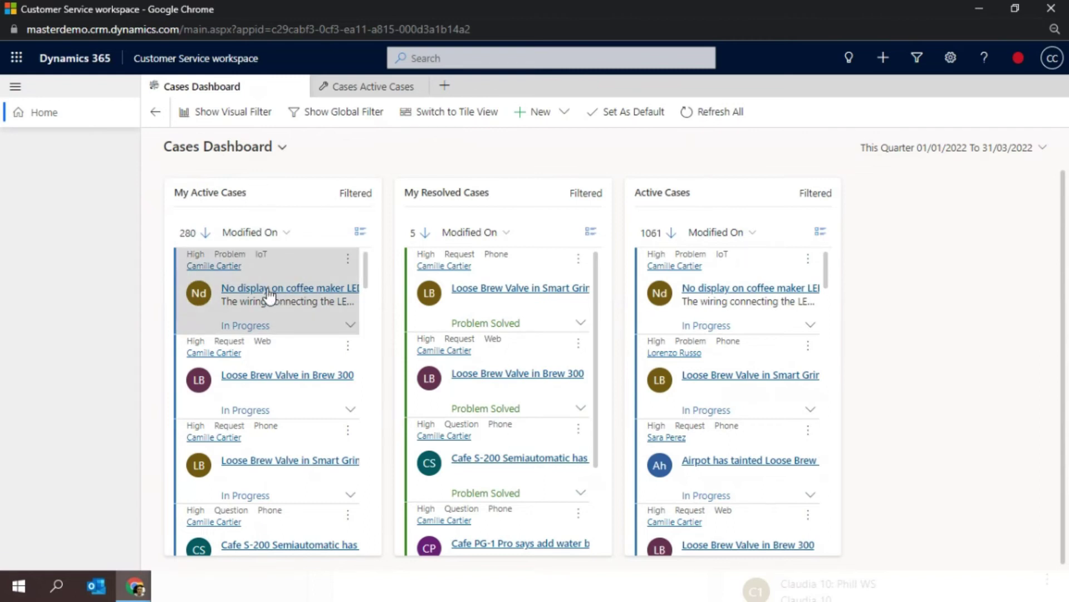
Step: Open the "No display on coffee maker LED panel" case from My Active Cases and review its case details
click(297, 293)
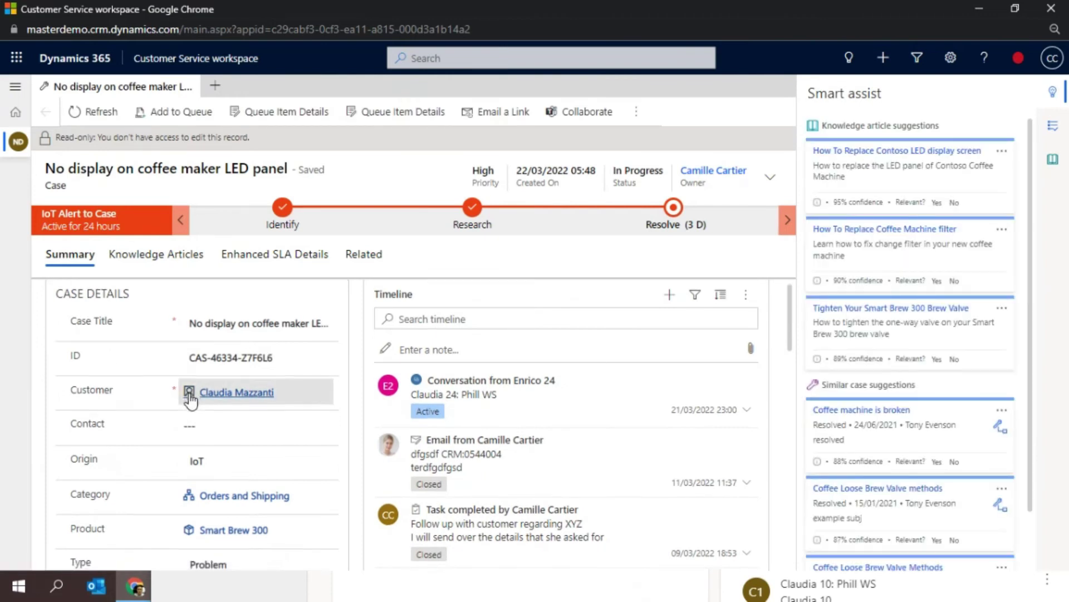
scroll(191, 400, down, 1)
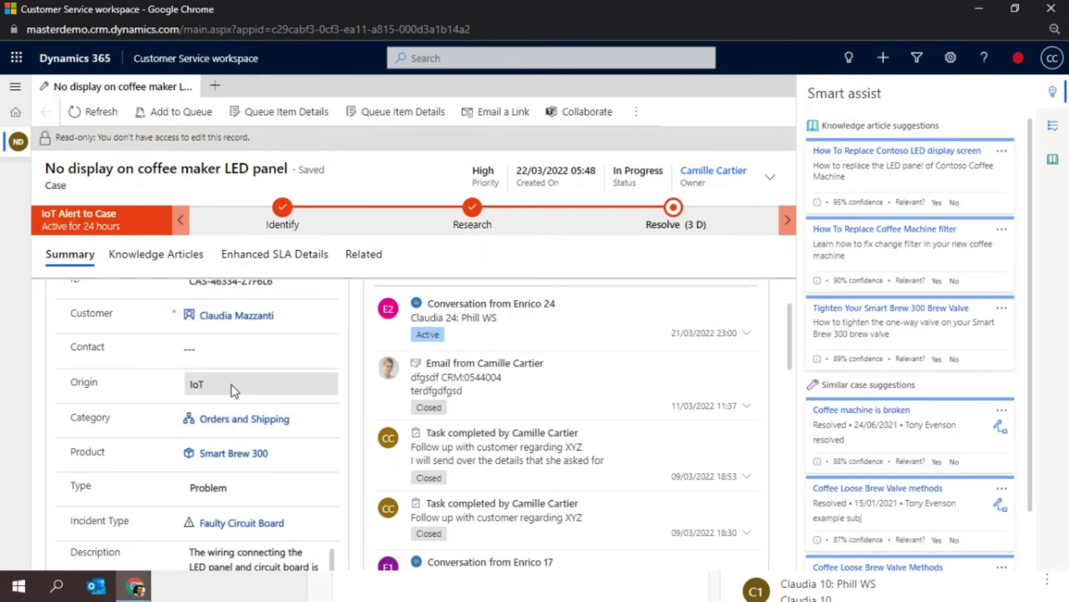
scroll(219, 390, down, 2)
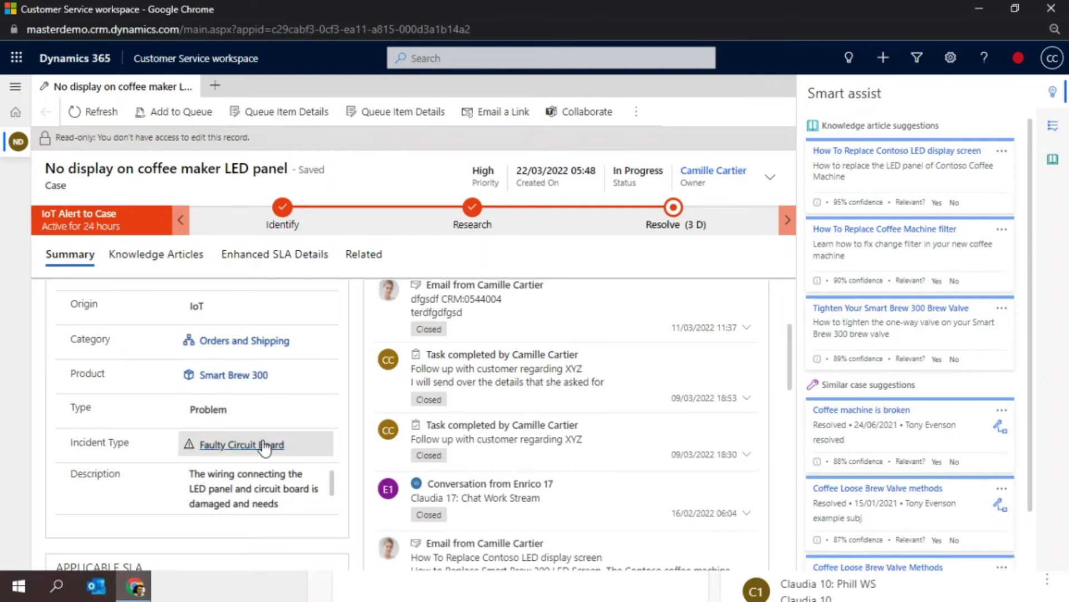
scroll(267, 454, down, 2)
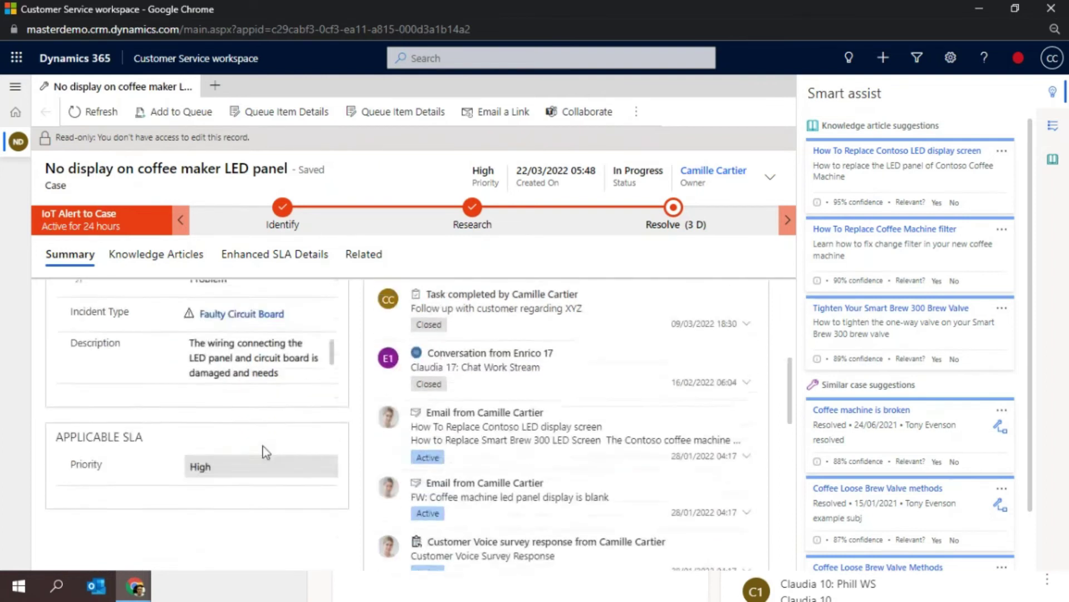
scroll(263, 449, up, 5)
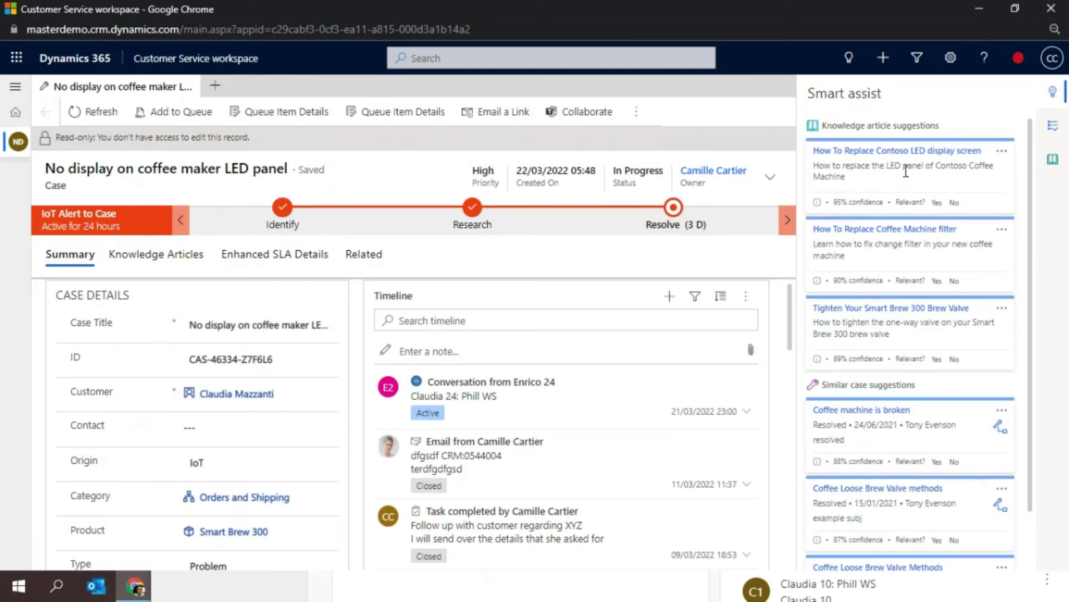
Step: Create an email with the content of the suggested knowledge article "How To Replace Contoso LED display screen"
click(1002, 151)
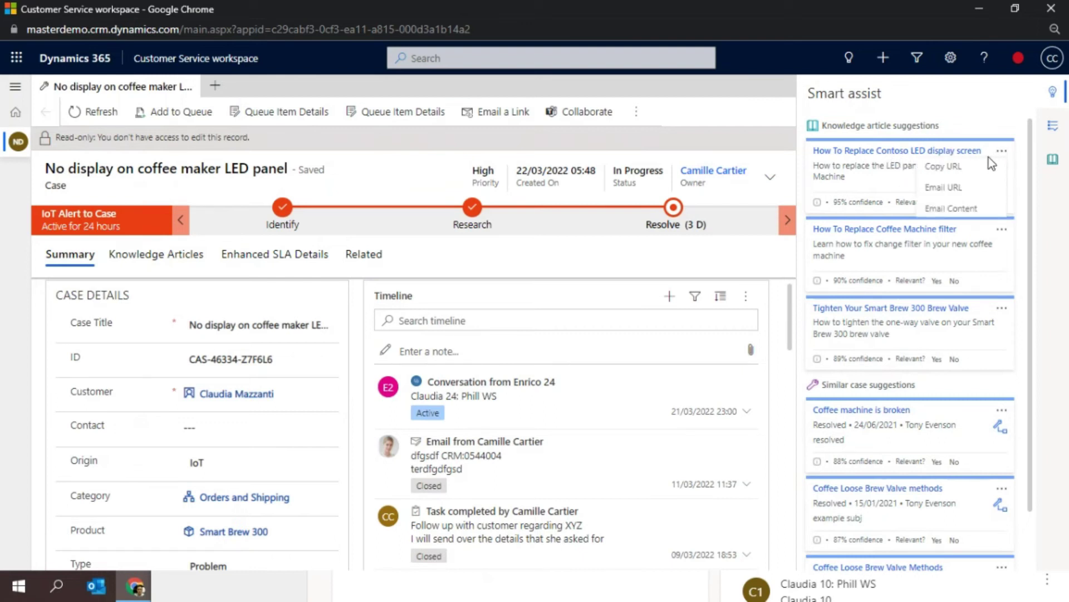
click(1001, 143)
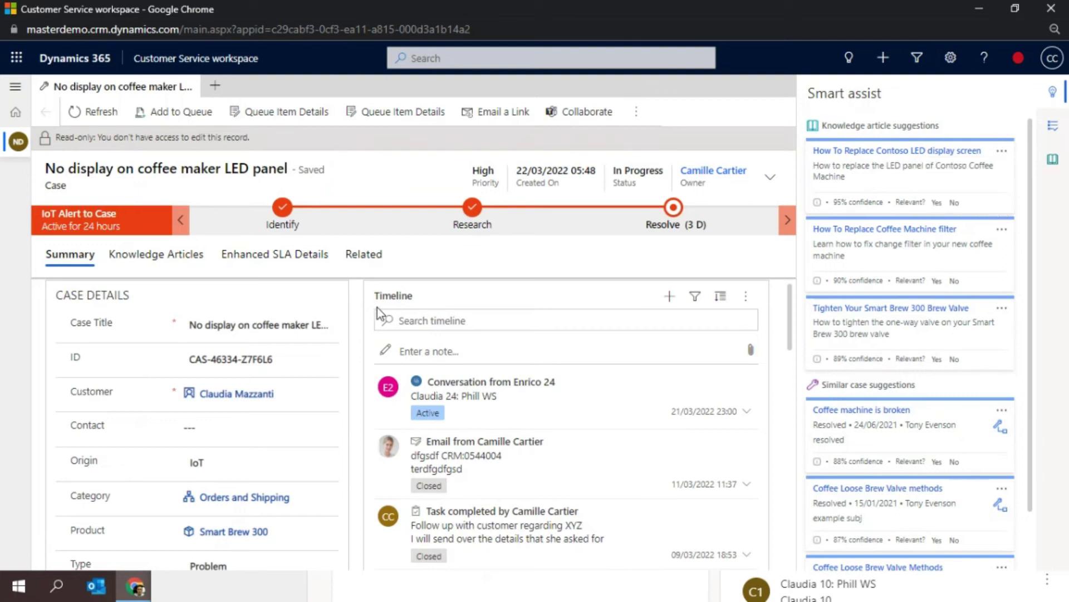
click(1004, 152)
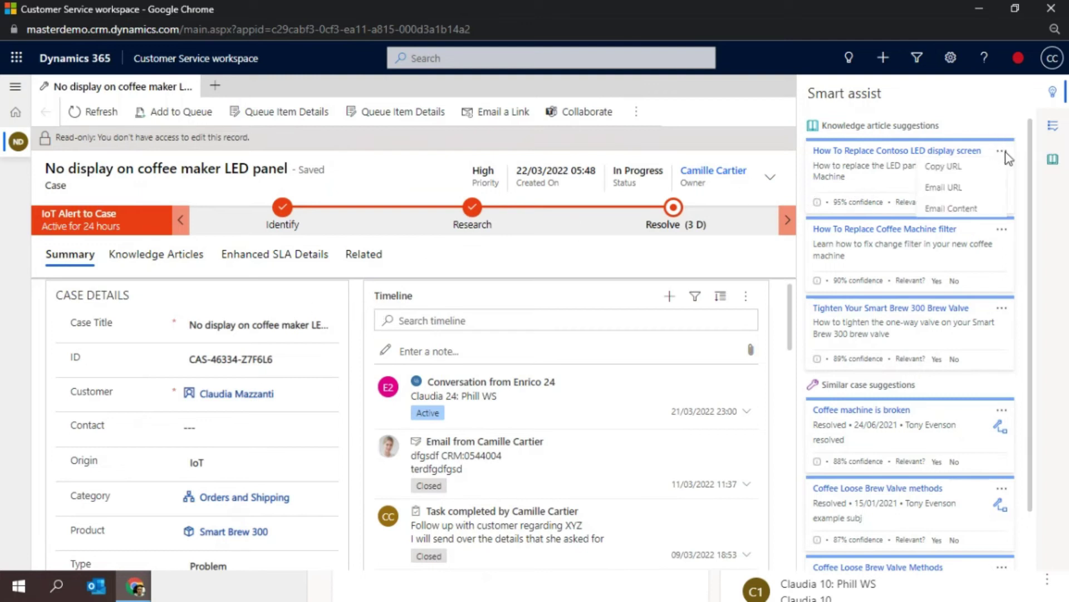
click(960, 210)
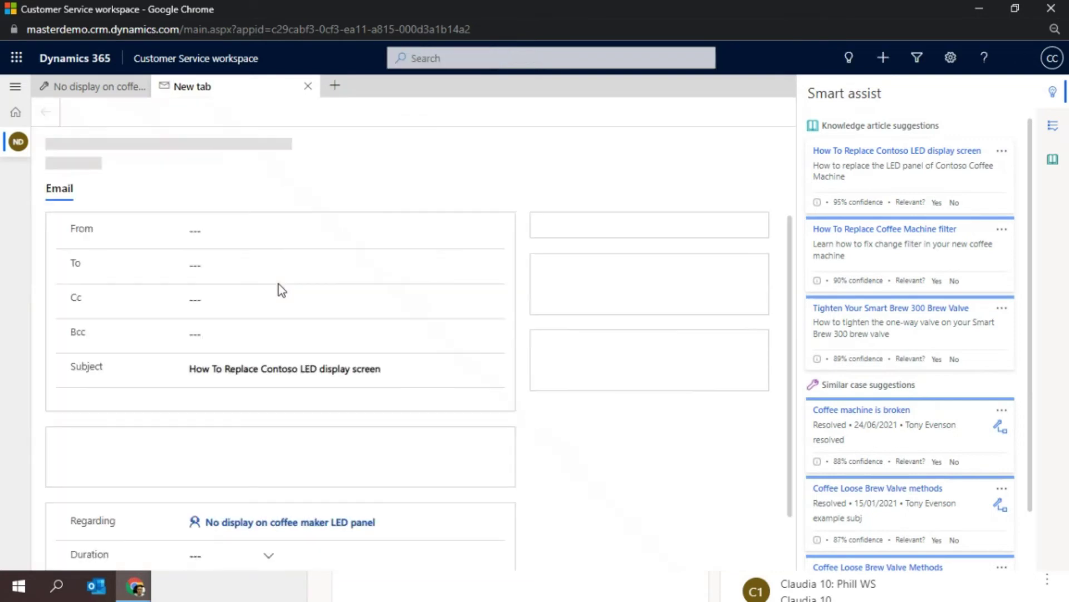
Step: Review the knowledge article instructions in the new email's body, and close the email without sending it
scroll(354, 494, down, 1)
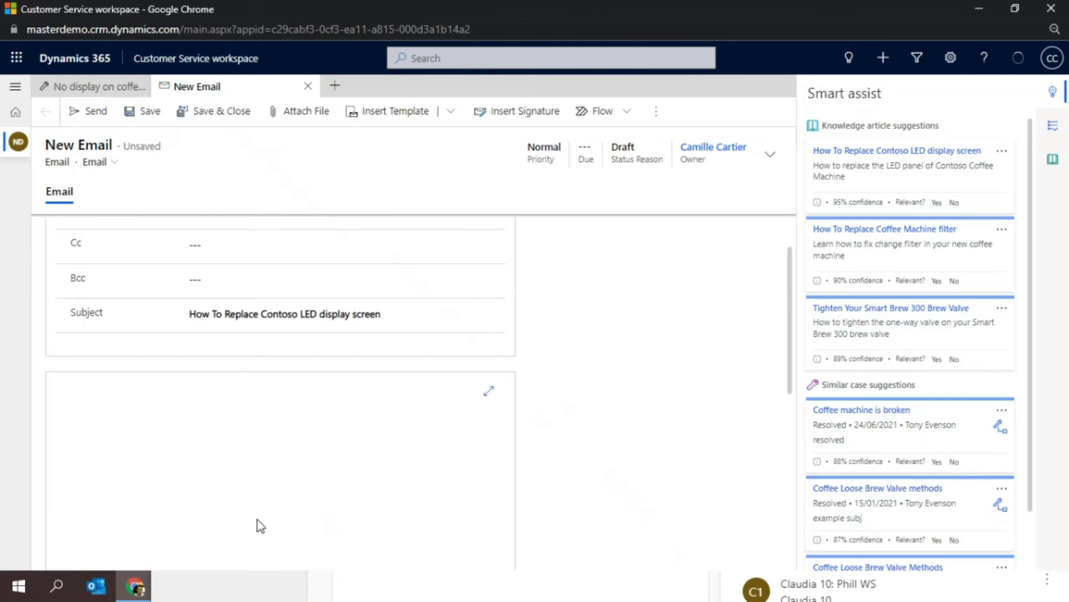
scroll(641, 479, down, 1)
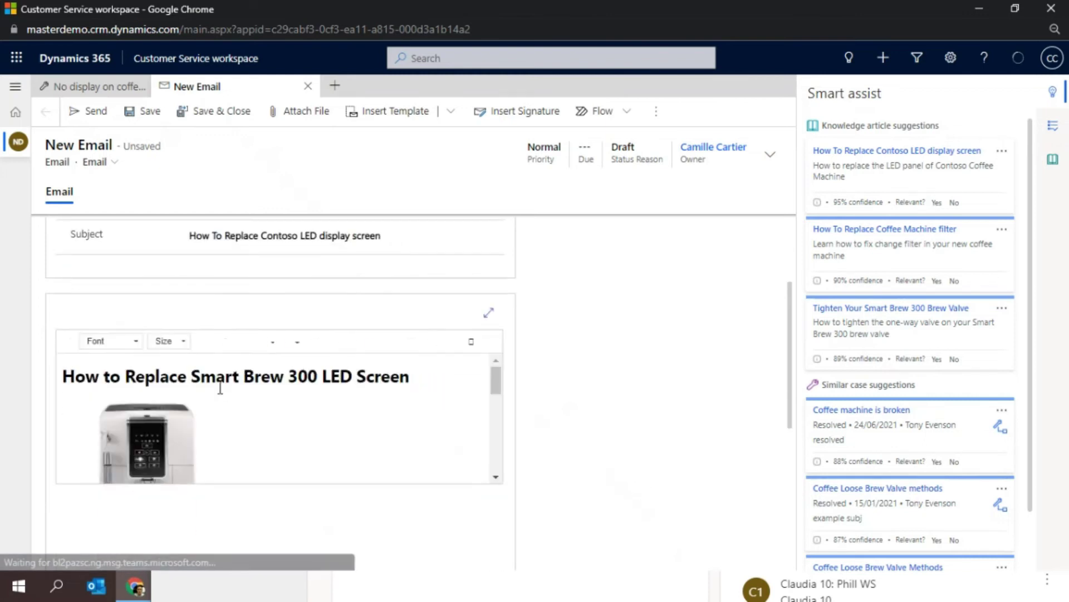
scroll(201, 414, down, 1)
scroll(618, 437, down, 1)
scroll(617, 433, down, 2)
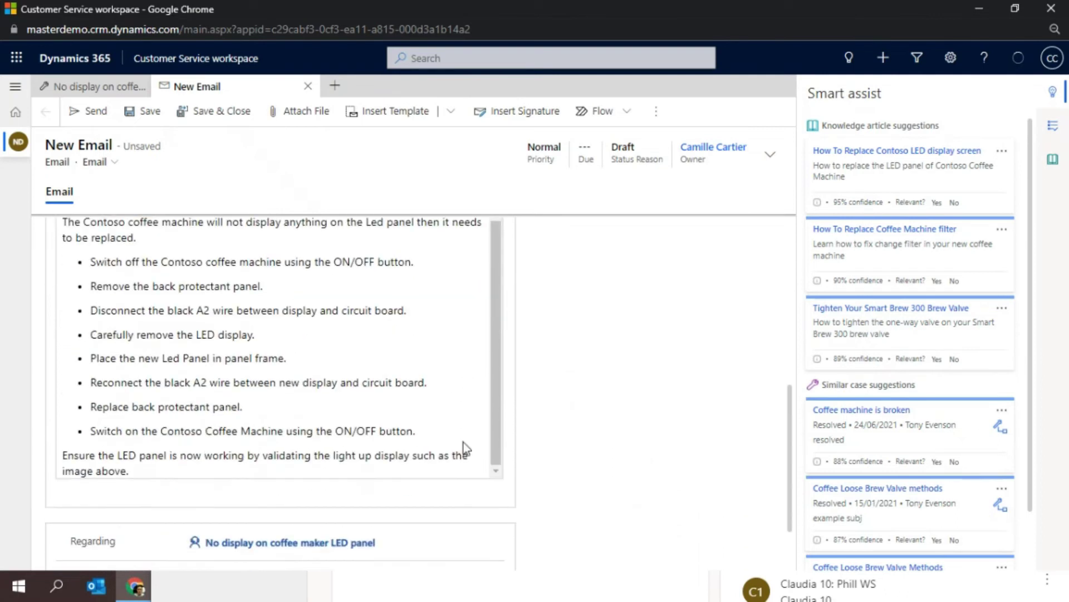
scroll(228, 407, up, 2)
scroll(176, 375, up, 6)
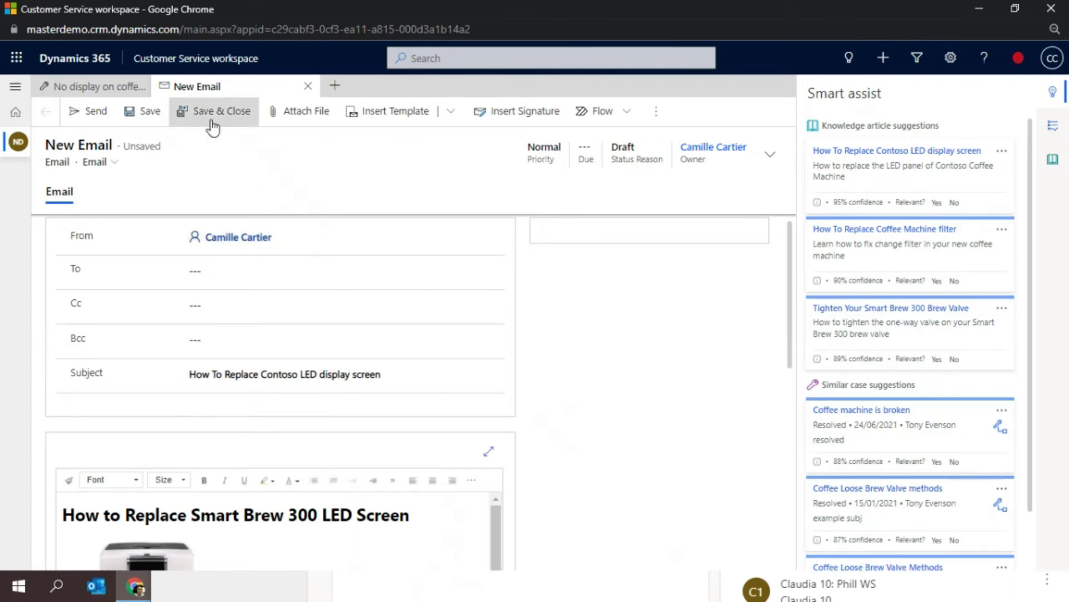
click(307, 87)
click(604, 381)
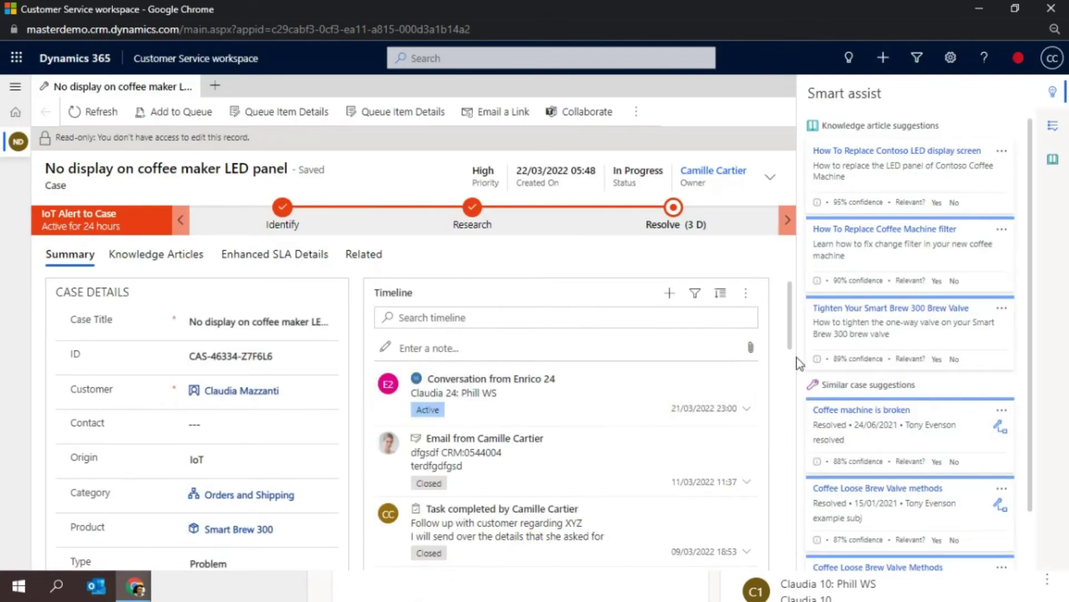
Step: Collapse the Smart assist pane and examine the case's customer details and list of recent cases
click(1052, 93)
scroll(878, 275, down, 2)
scroll(877, 326, up, 2)
scroll(875, 418, down, 2)
scroll(869, 415, up, 2)
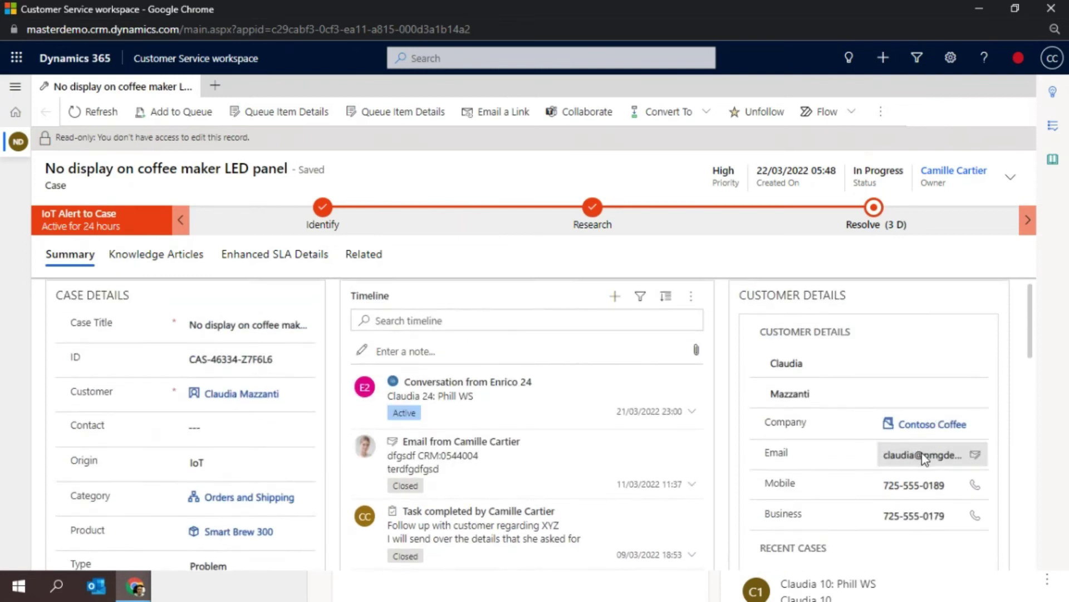
scroll(922, 453, down, 5)
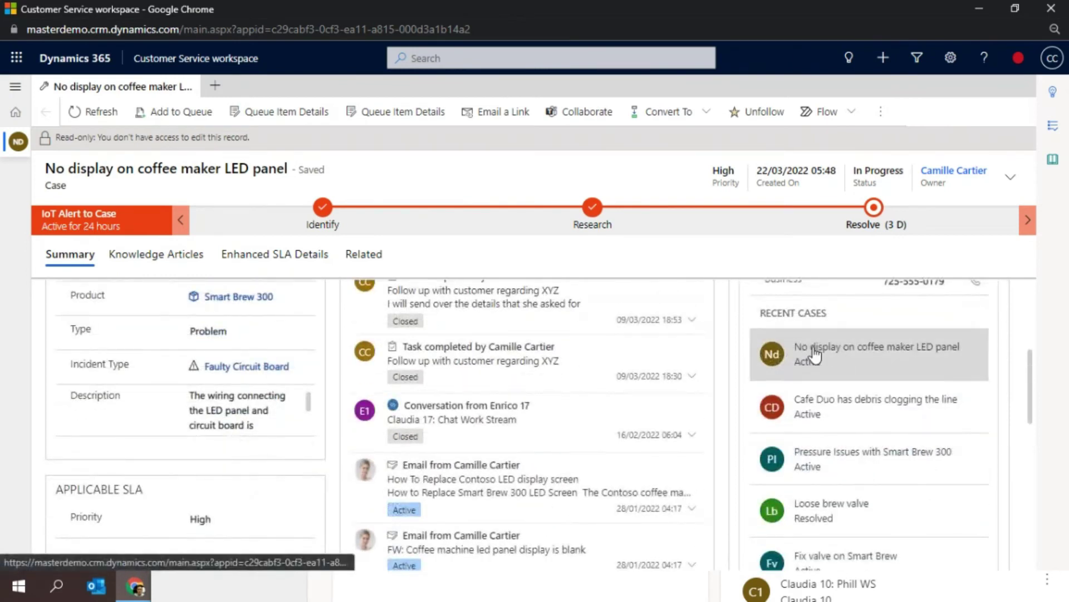
scroll(816, 357, down, 2)
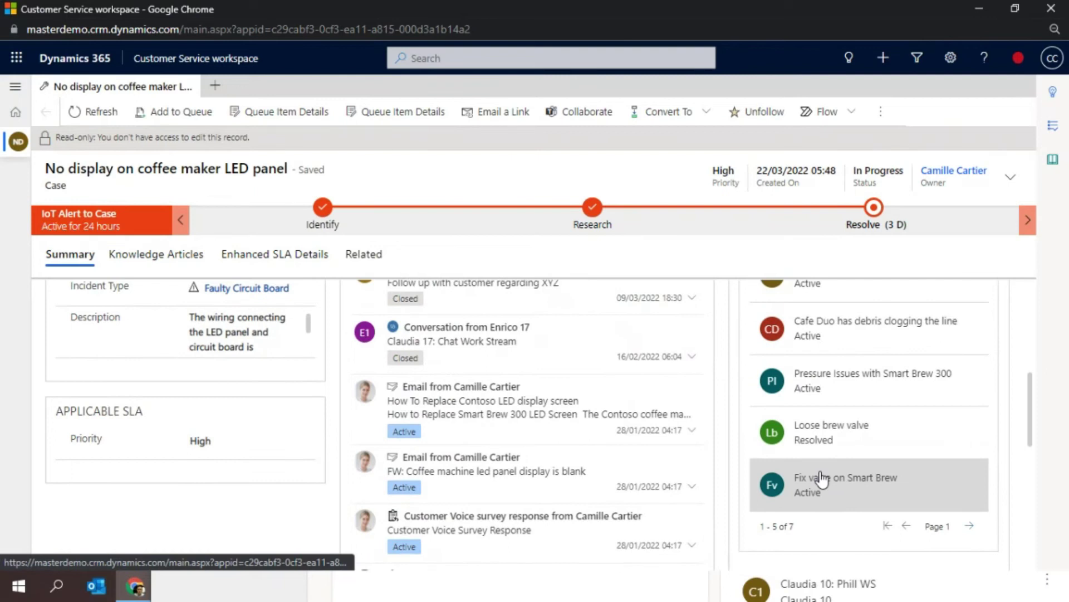
scroll(821, 477, up, 2)
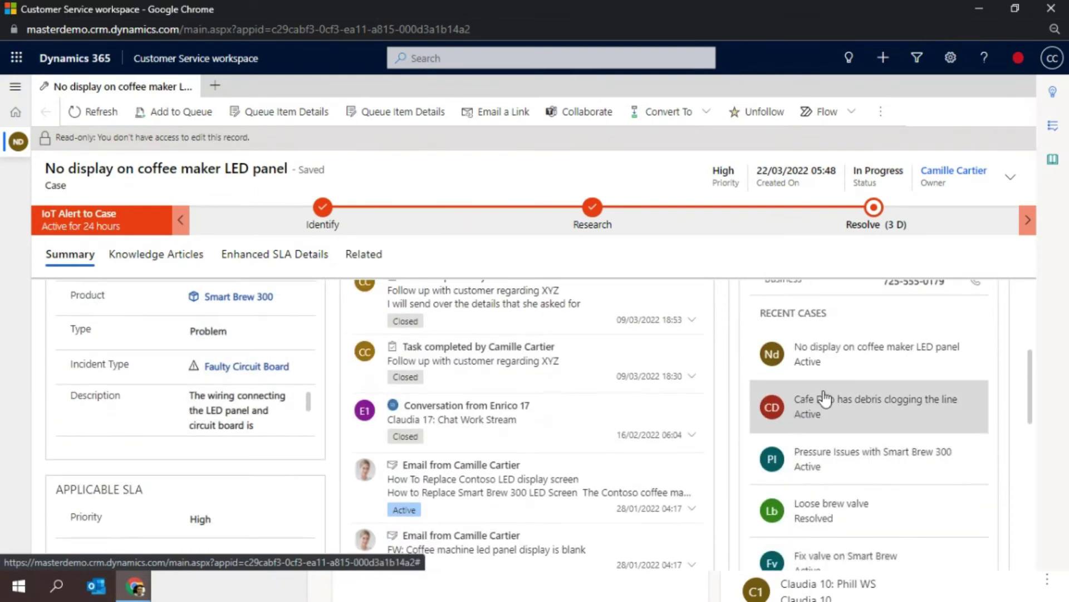
Step: Review the remaining recent cases of the customer and the activities in the case's timeline
scroll(839, 387, down, 6)
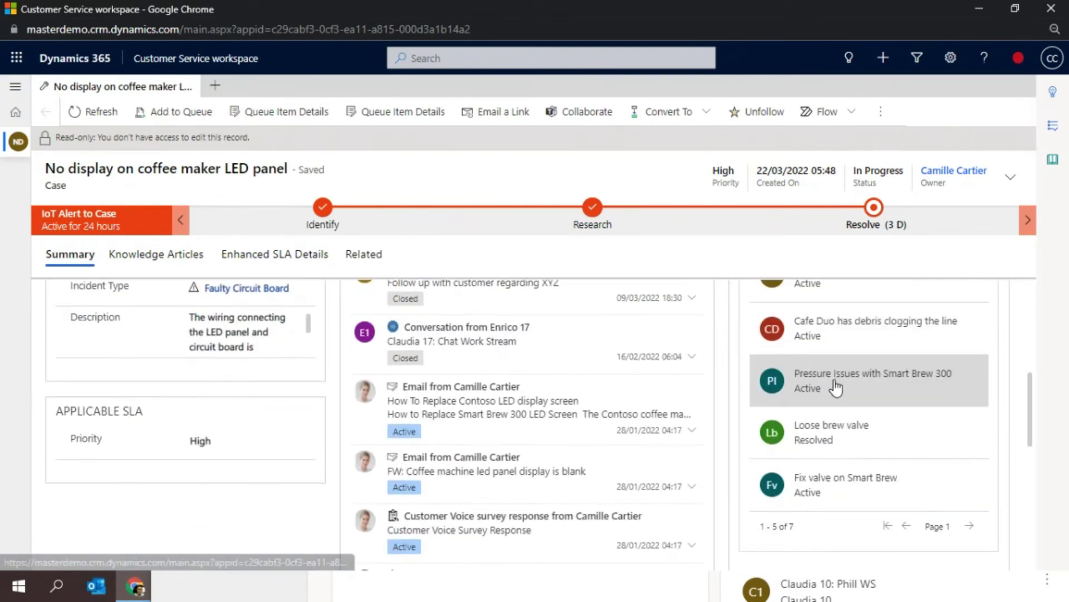
scroll(830, 385, up, 7)
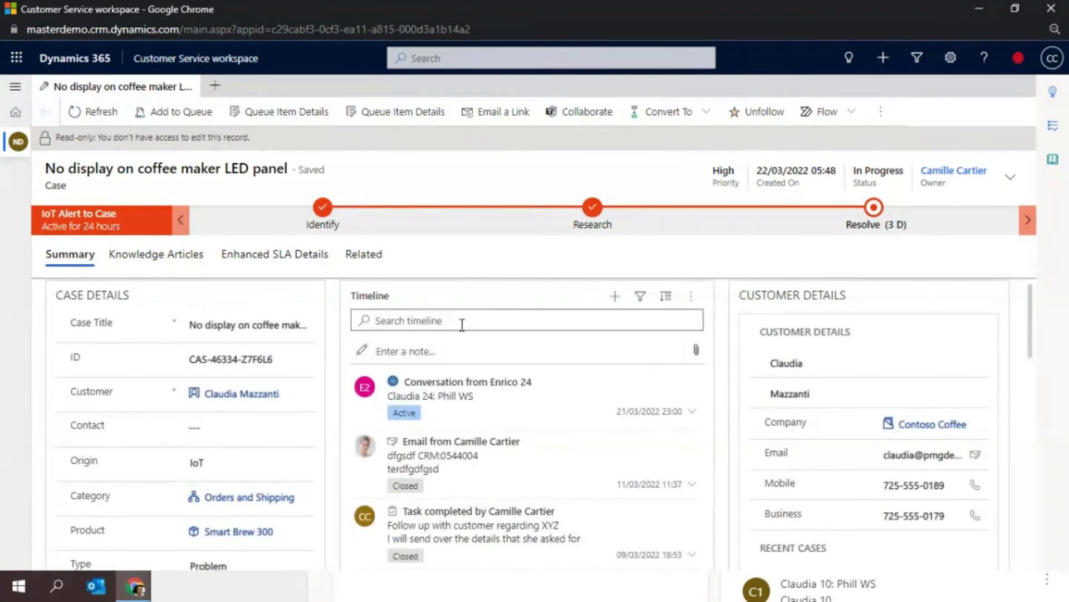
scroll(441, 385, down, 2)
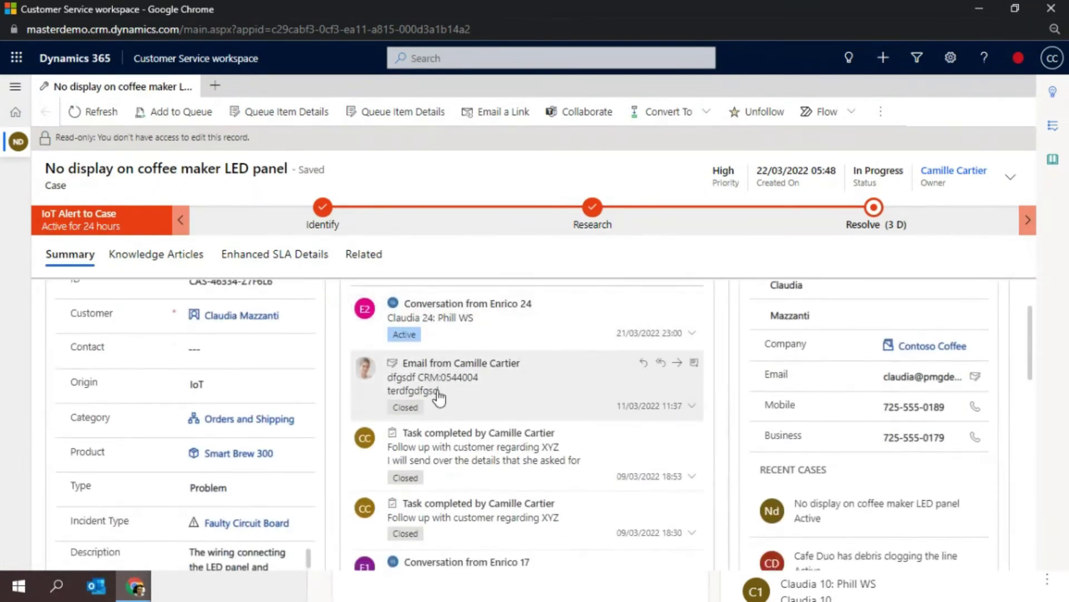
scroll(445, 379, down, 6)
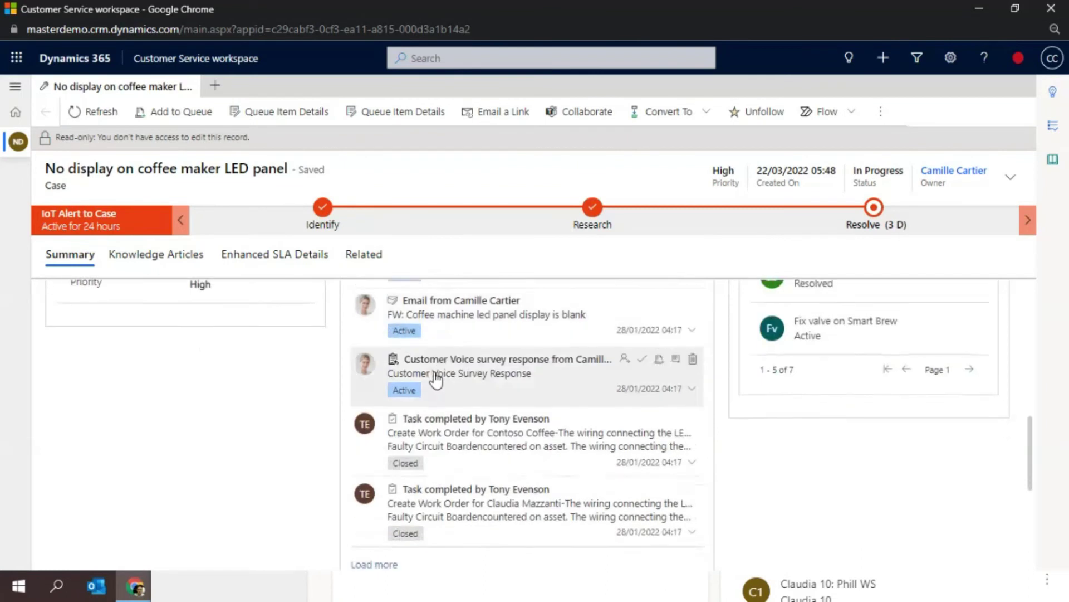
scroll(440, 379, up, 8)
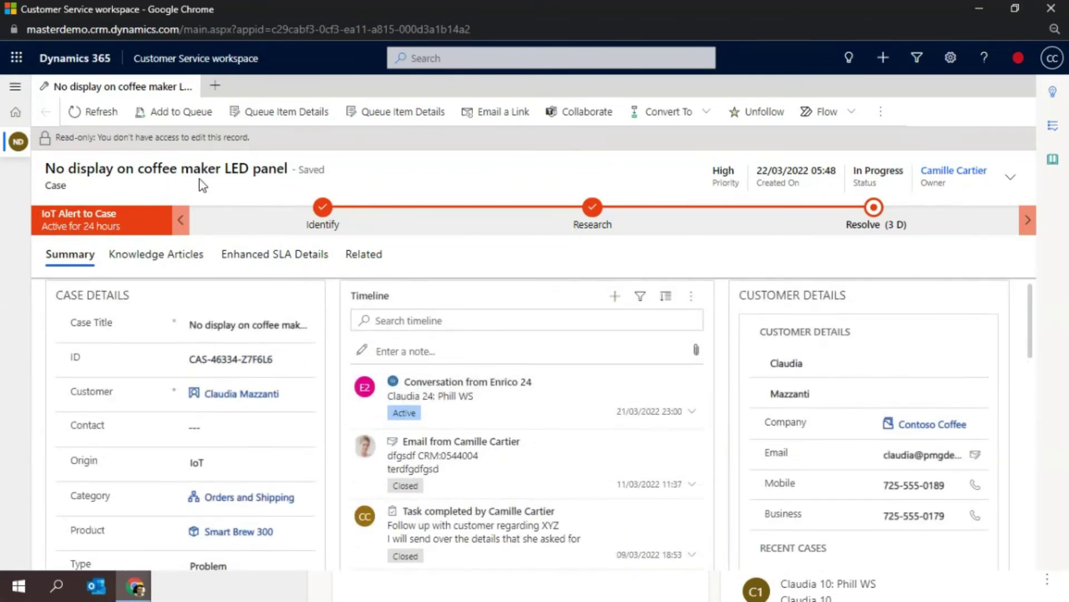
Step: Review the case's IoT details, including the customer asset, IoT alert, device ID and device
scroll(574, 507, down, 10)
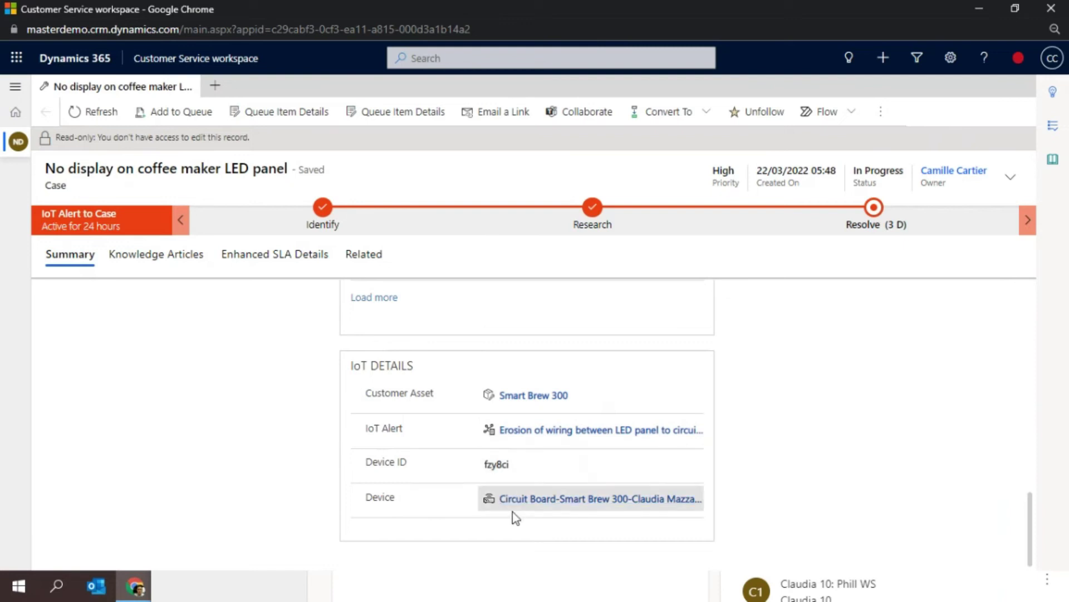
scroll(513, 514, up, 3)
scroll(512, 514, up, 10)
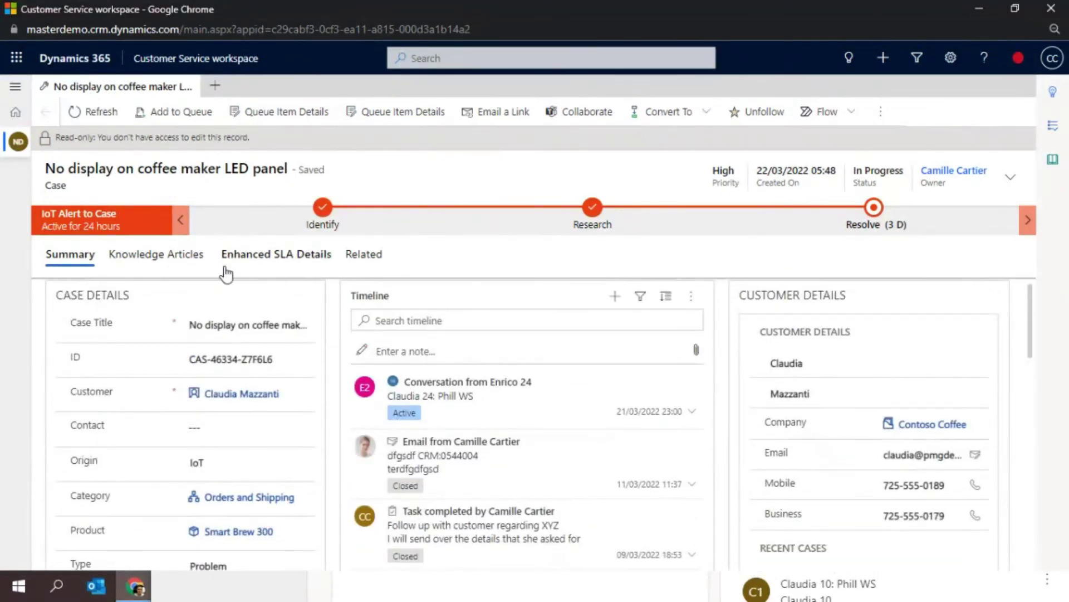
Step: Open the case's Enhanced SLA Details and examine the time remaining to resolve it
click(285, 259)
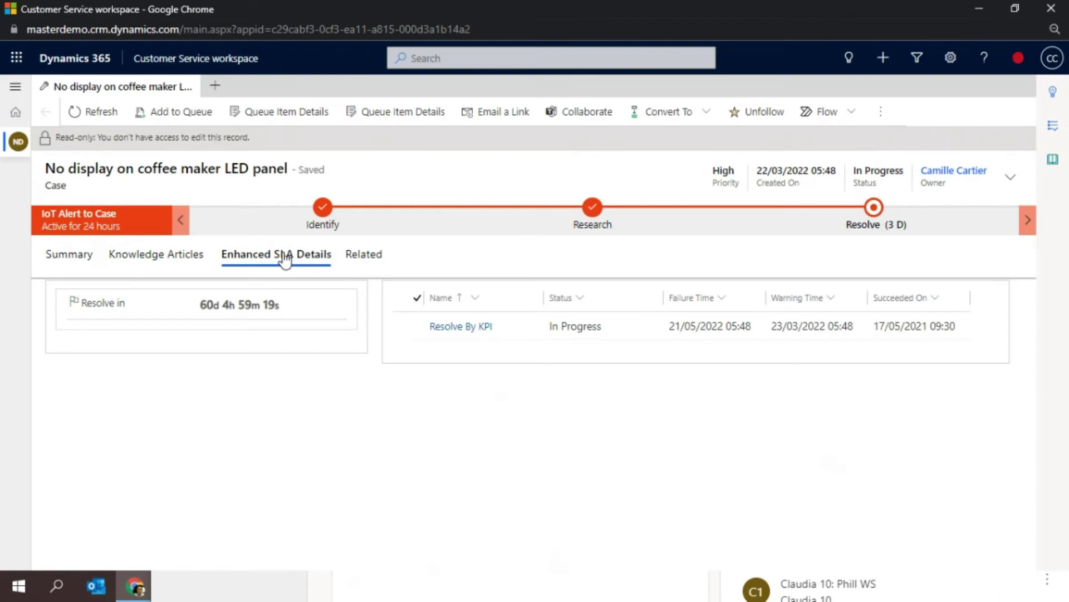
mouse_move(286, 308)
mouse_down()
mouse_move(202, 305)
mouse_move(270, 306)
mouse_up()
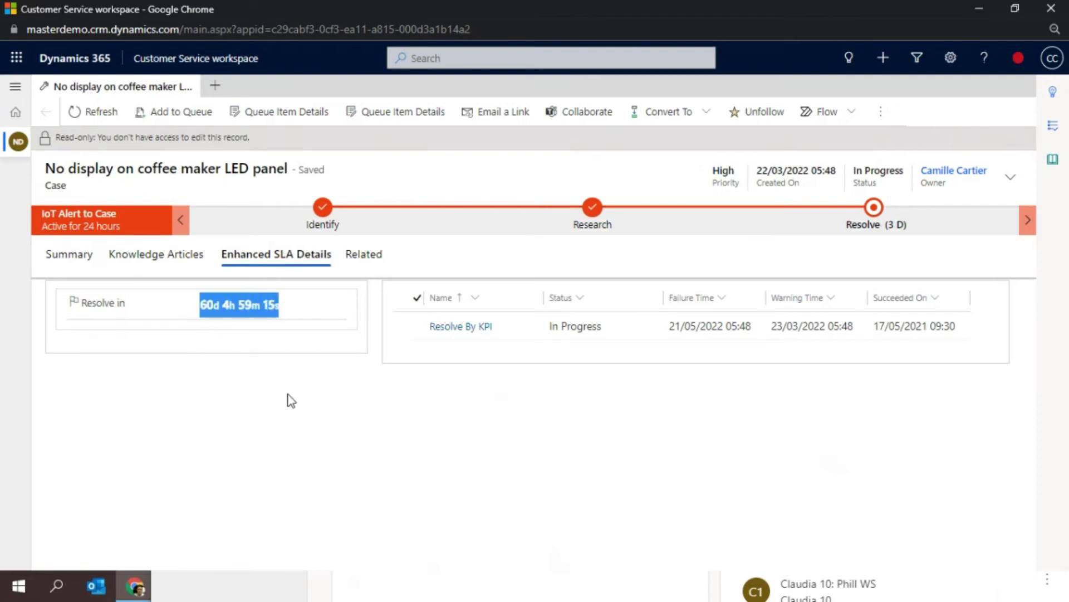
mouse_move(201, 318)
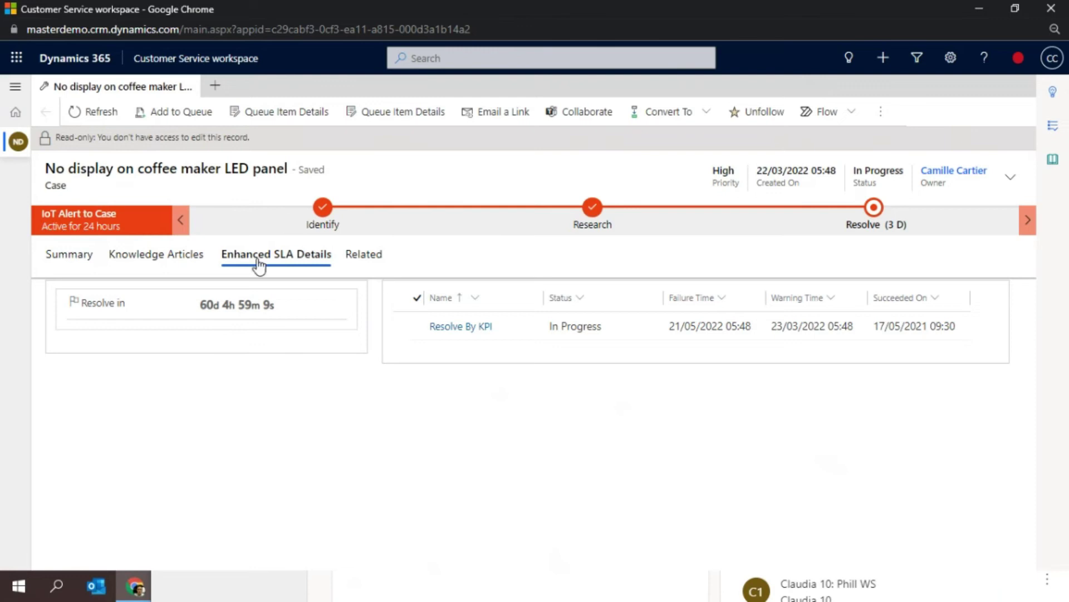
drag(277, 305, 204, 302)
Step: Review the product, type and incident type in the case summary, and check the SLA timer again before returning to the summary
click(58, 257)
scroll(149, 390, down, 2)
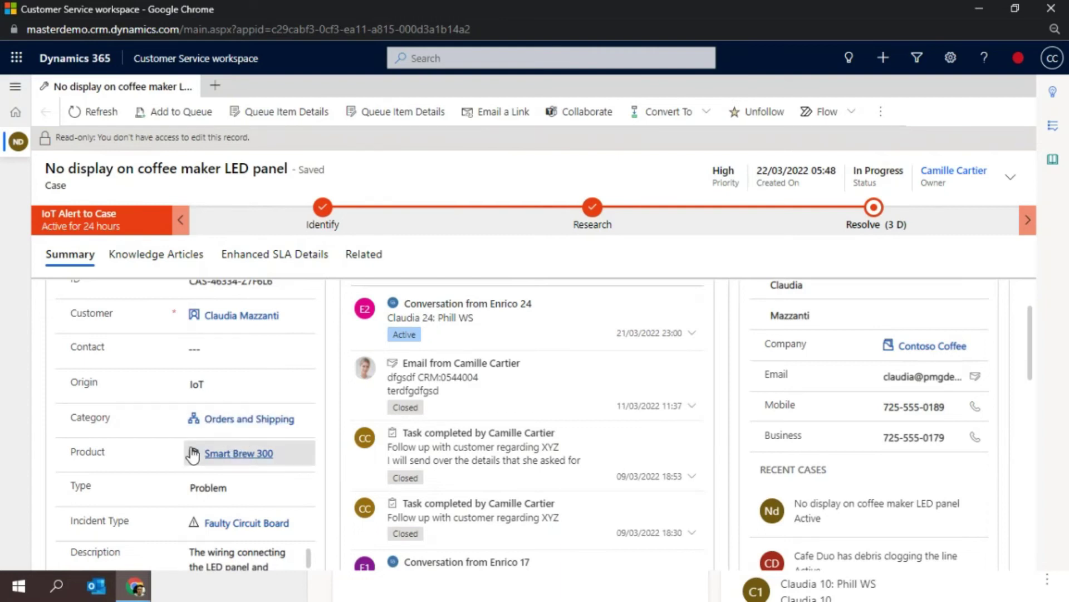
scroll(195, 454, down, 4)
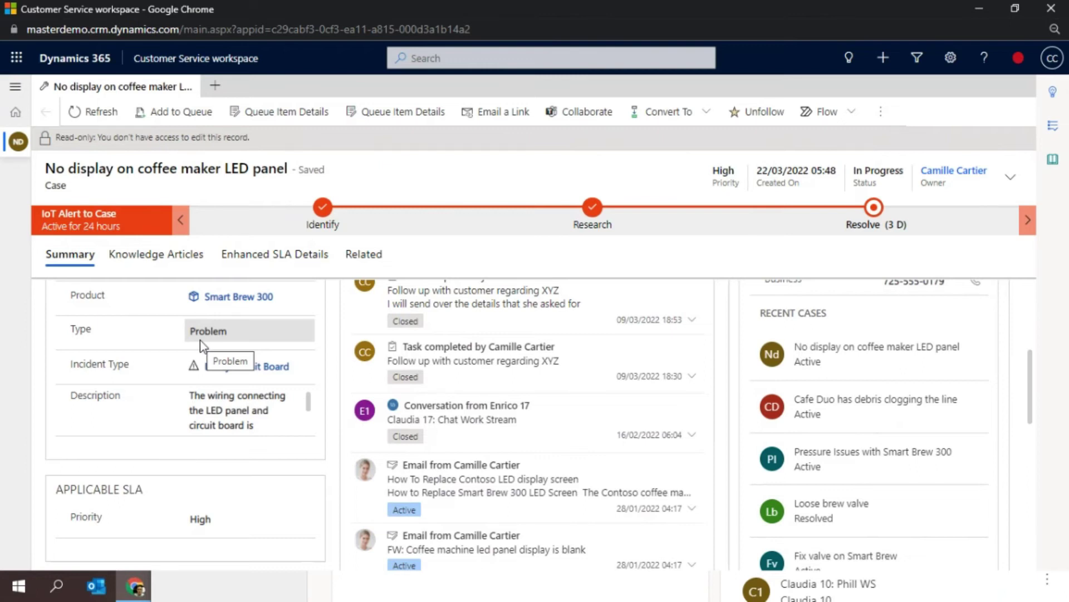
scroll(262, 390, up, 5)
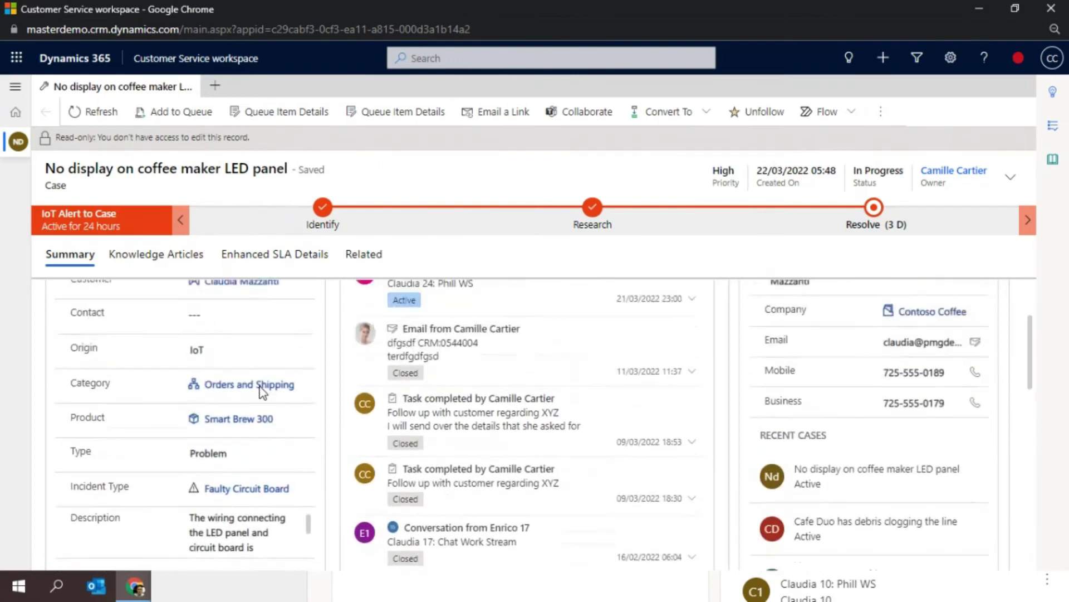
click(268, 258)
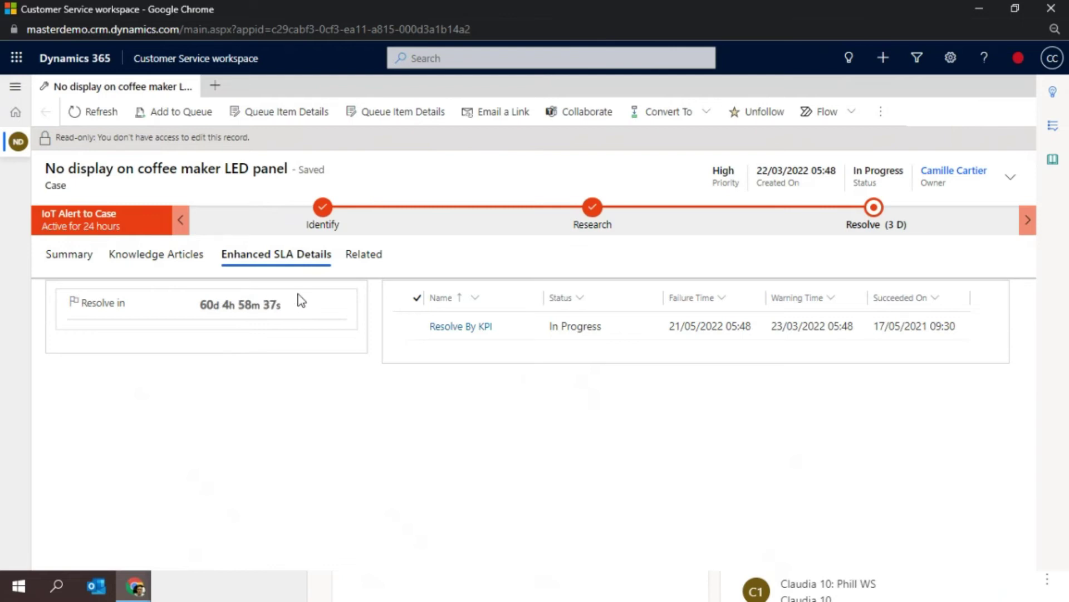
click(73, 255)
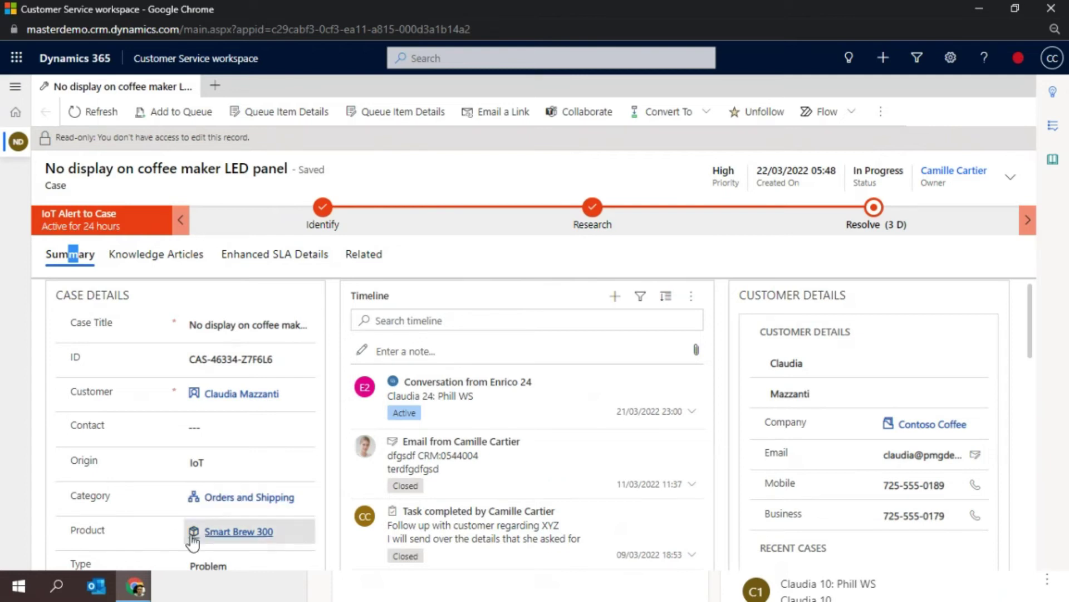
Step: Switch to the Edge window with the Omnichannel Agent Dashboard, open the Customer Service historical report in a new workspace tab and maximize the window
click(358, 586)
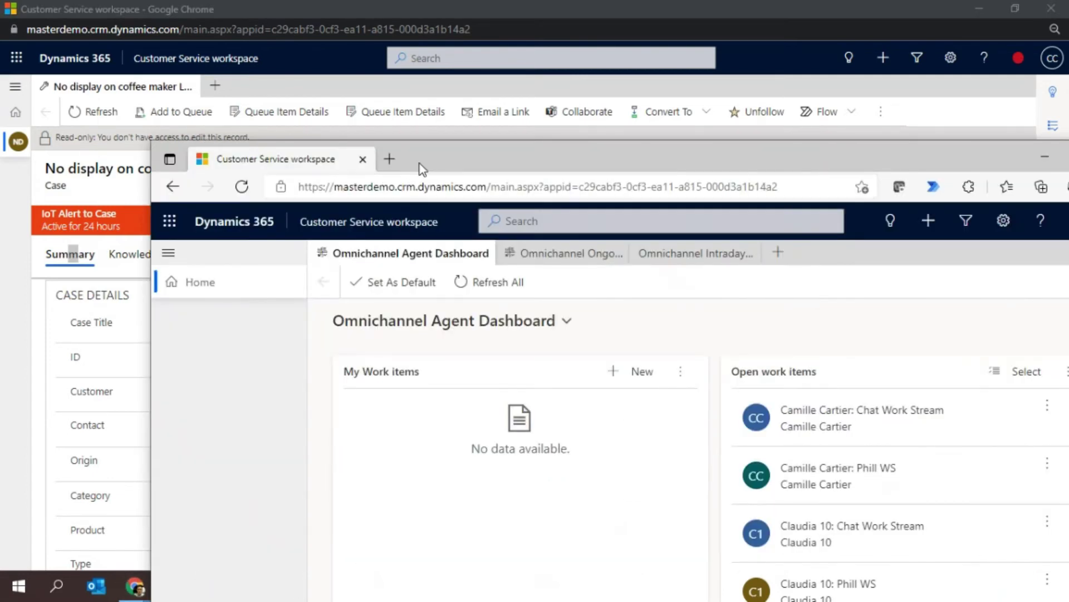
drag(446, 150, 378, 56)
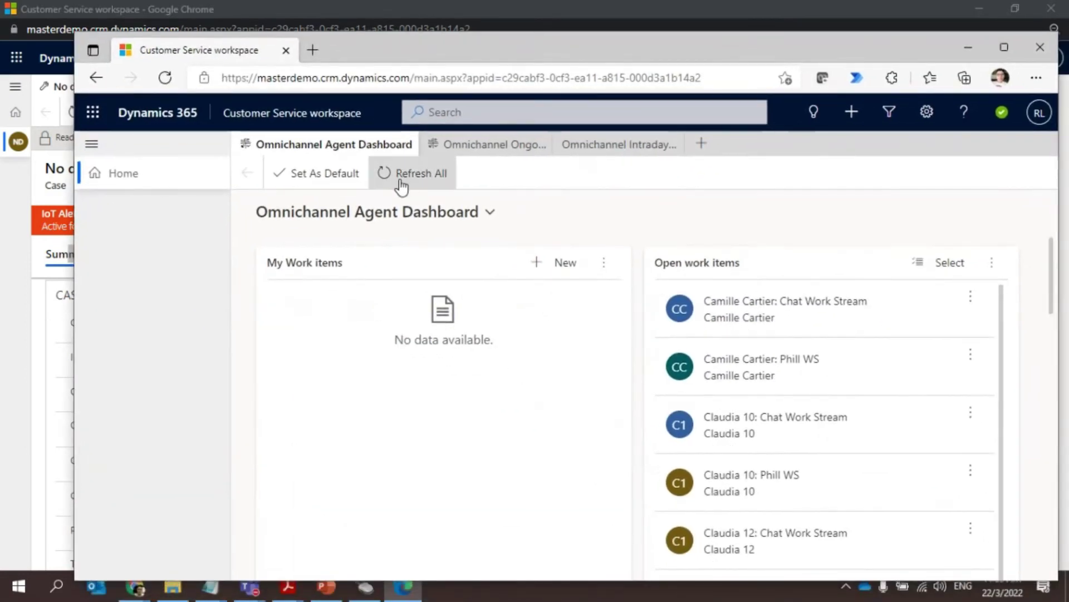
click(701, 144)
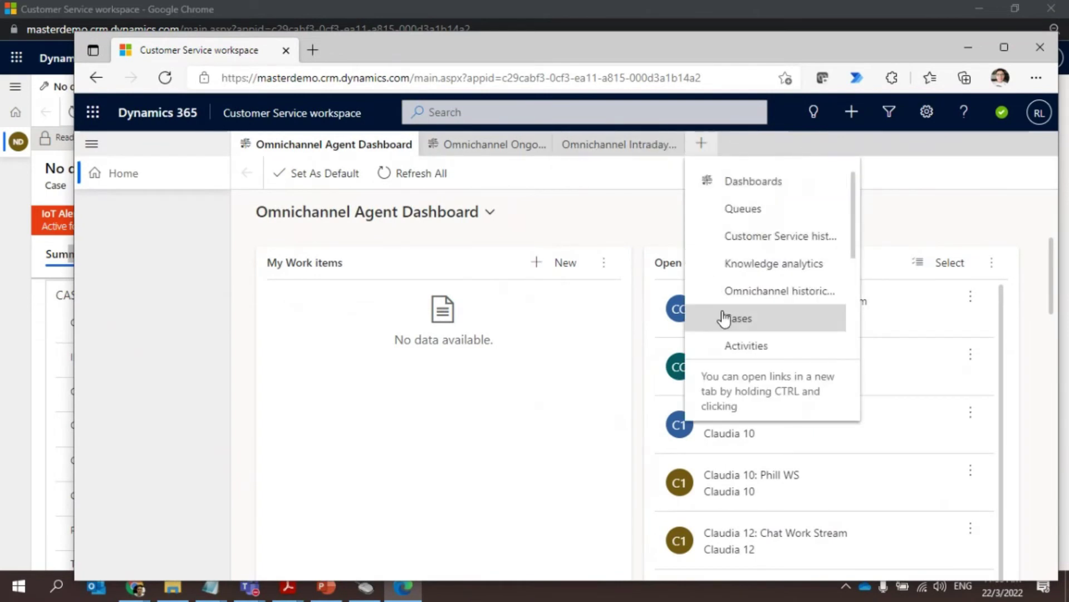
click(744, 237)
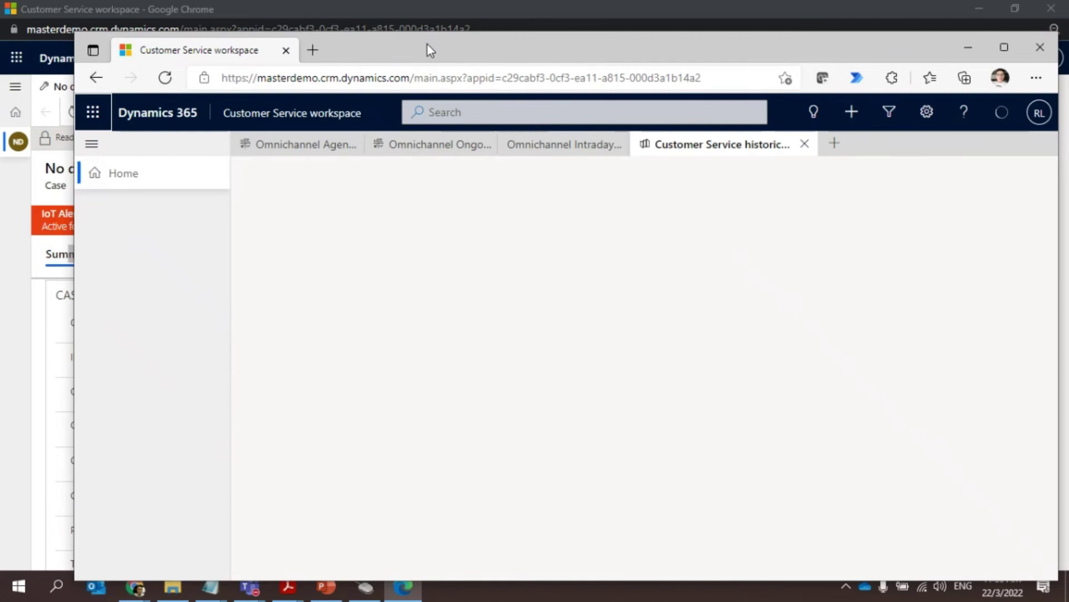
drag(426, 44, 376, 29)
click(959, 33)
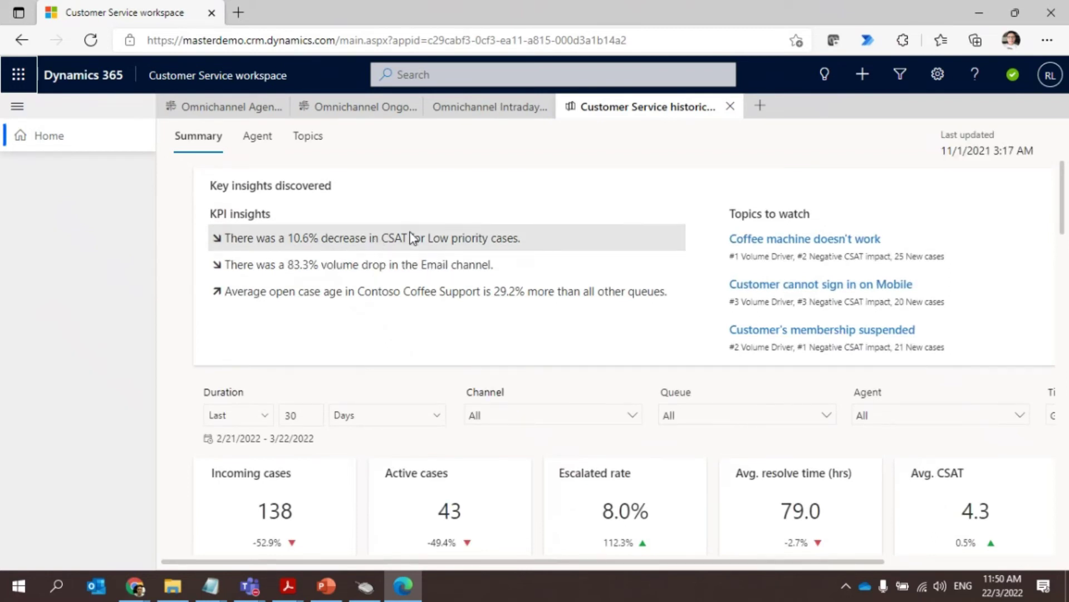
Step: Review the report summary's case KPIs, case volume, open case charts, and the average CSAT and survey sentiment trends
scroll(430, 253, down, 3)
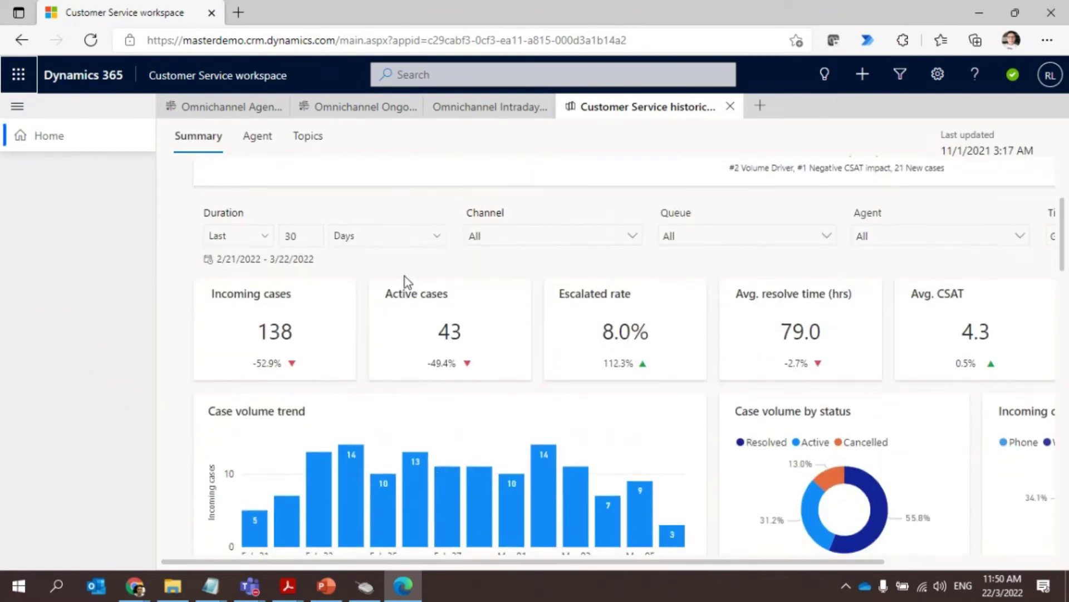
scroll(406, 276, down, 2)
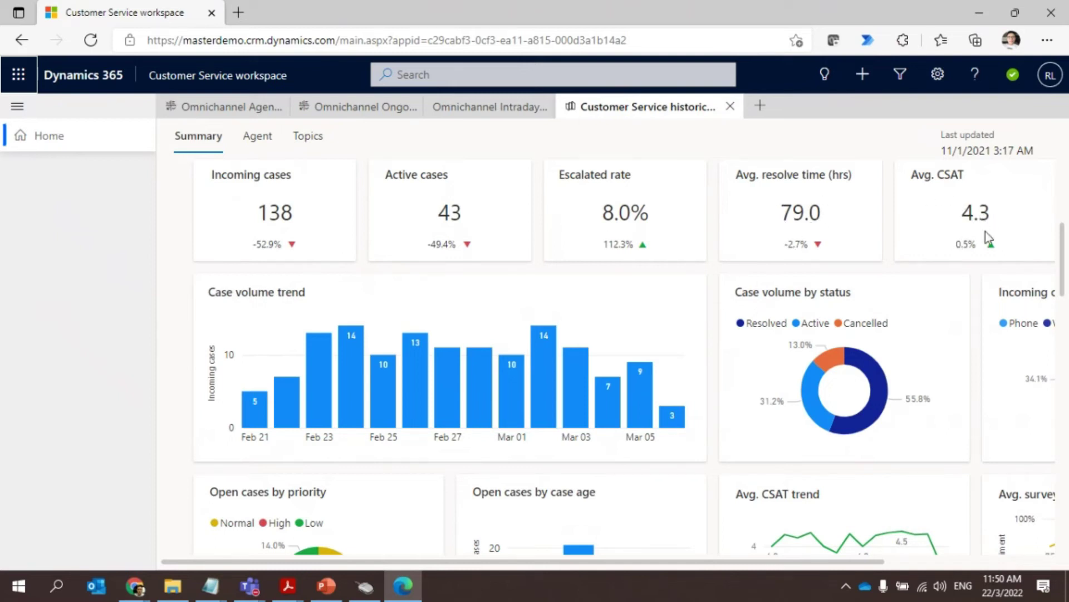
scroll(980, 228, down, 2)
scroll(334, 305, down, 1)
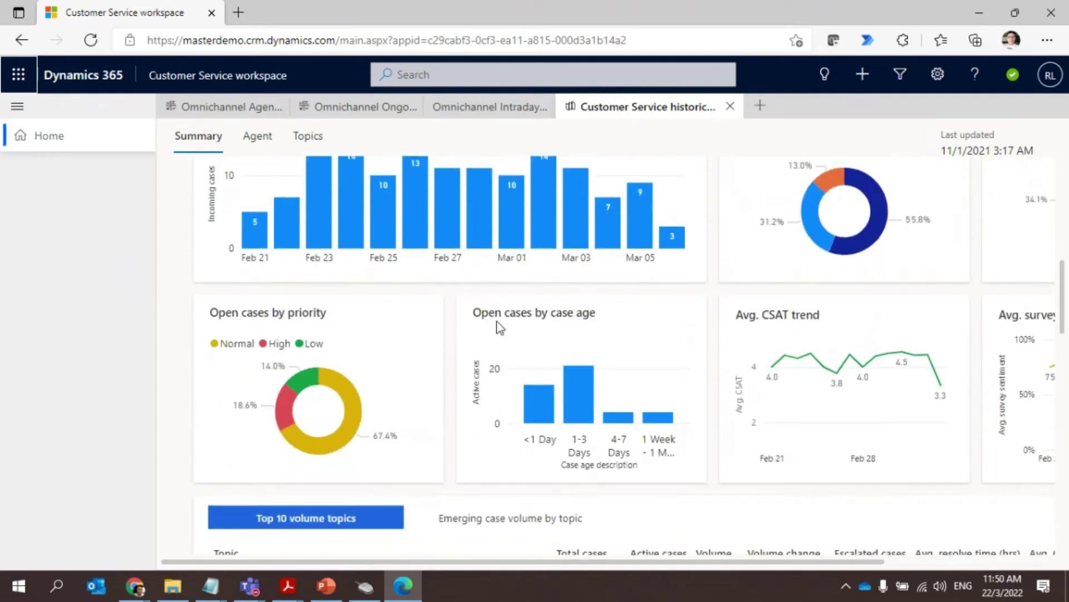
scroll(498, 326, down, 1)
scroll(500, 328, down, 1)
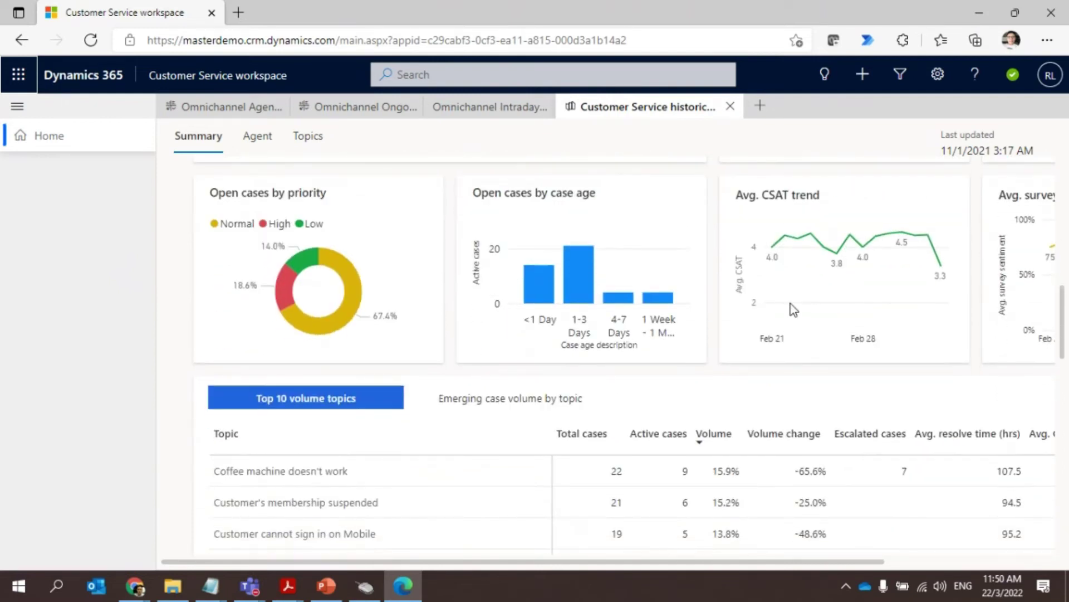
scroll(787, 280, up, 2)
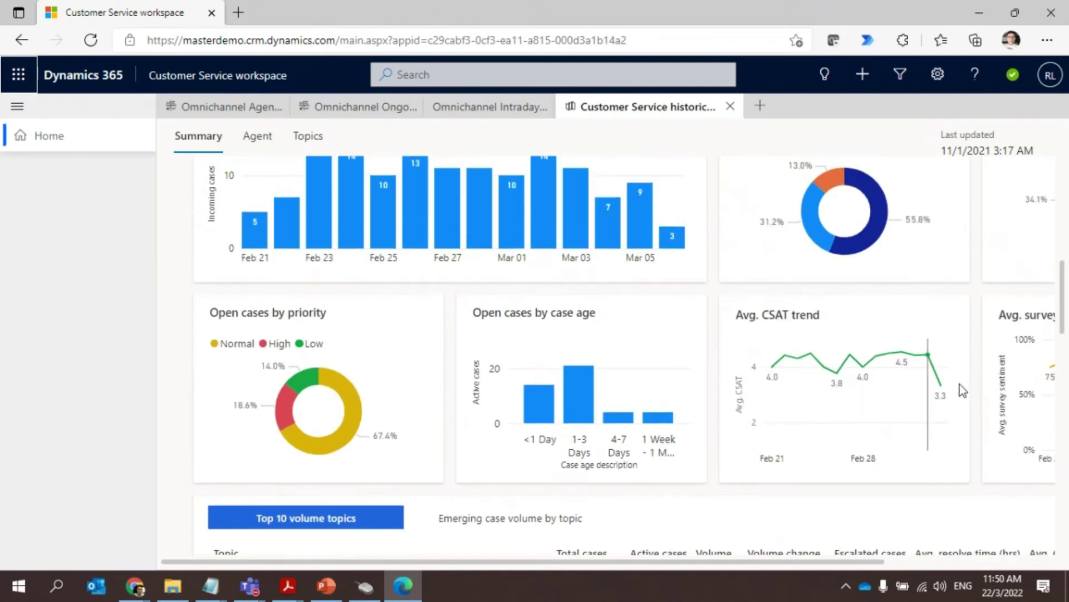
drag(825, 559, 980, 554)
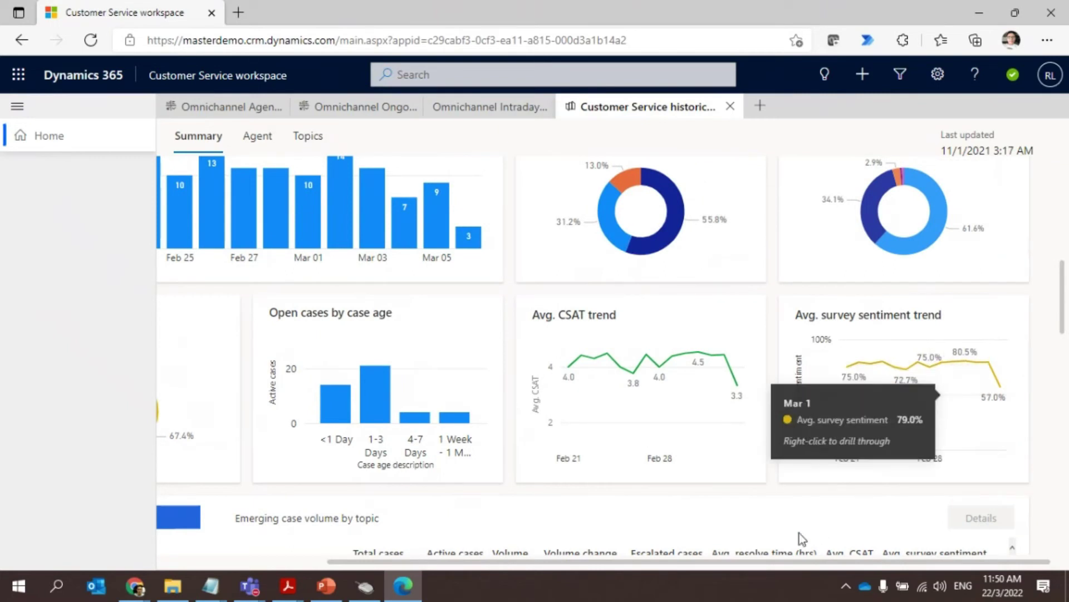
drag(746, 560, 432, 556)
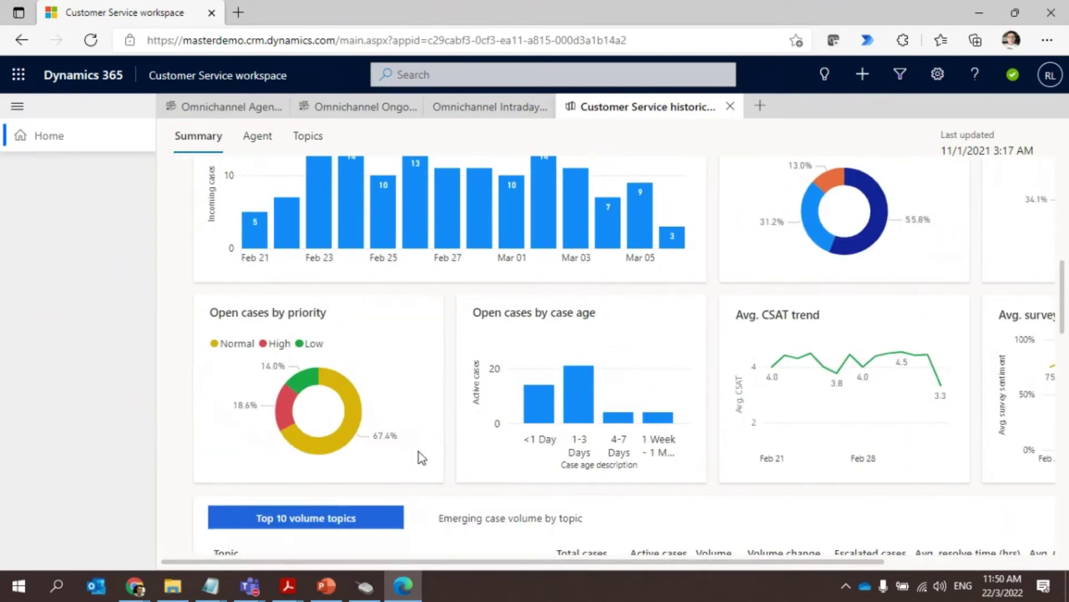
Step: Look through the whole report summary again, from the key insights to the topic table and back to the case volume charts
scroll(419, 451, up, 3)
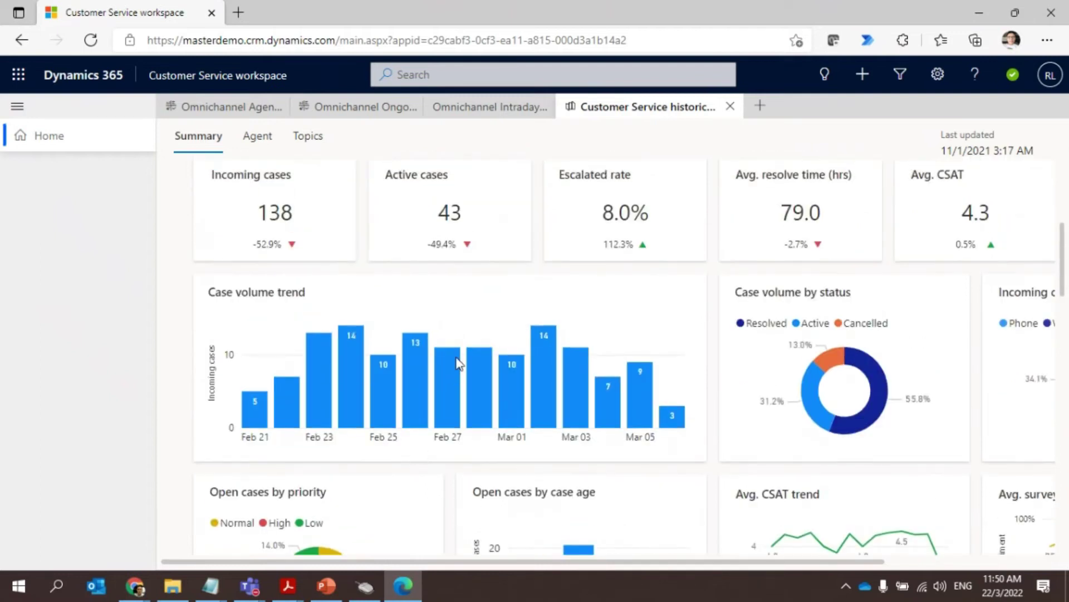
scroll(815, 423, down, 3)
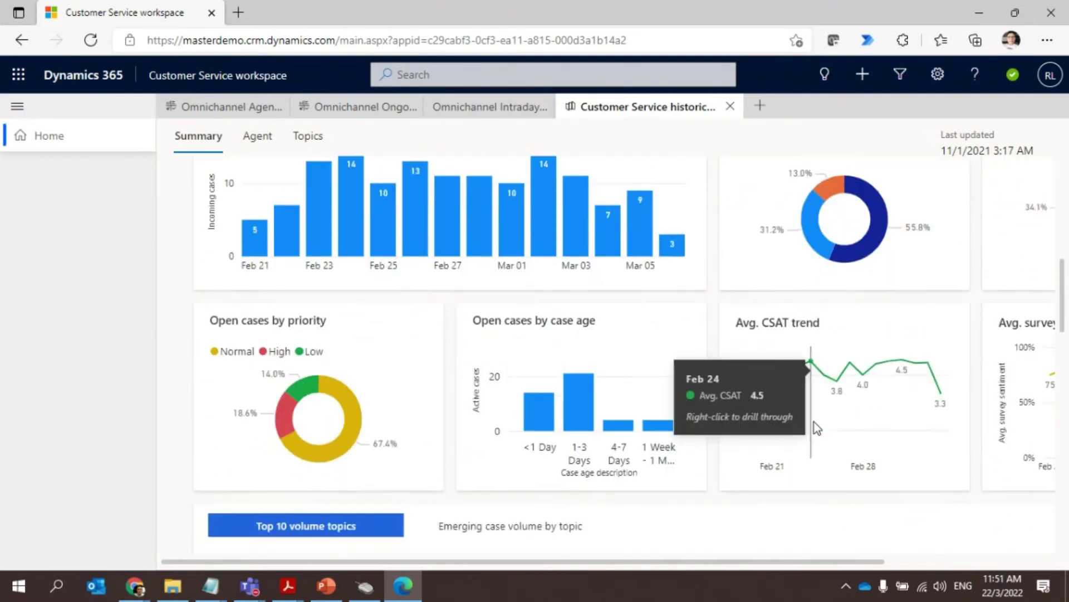
scroll(813, 422, up, 8)
scroll(813, 423, down, 9)
scroll(813, 423, down, 2)
scroll(814, 450, down, 3)
scroll(794, 530, up, 3)
scroll(793, 466, up, 4)
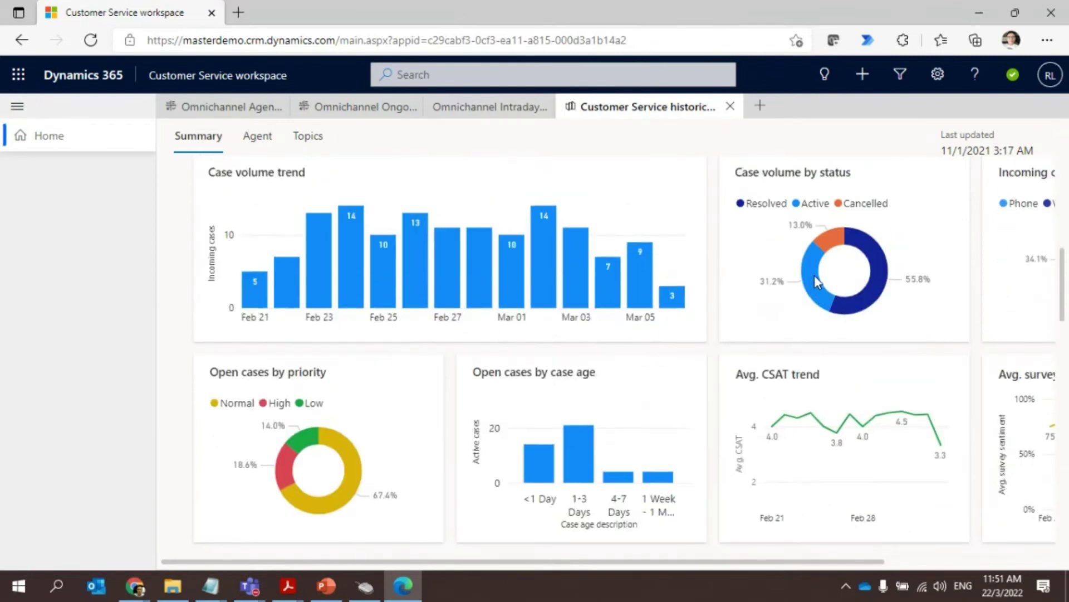
Step: Cross-filter the report charts by the Active case status, and switch the filter to the Phone channel to review the topic volumes
mouse_move(814, 281)
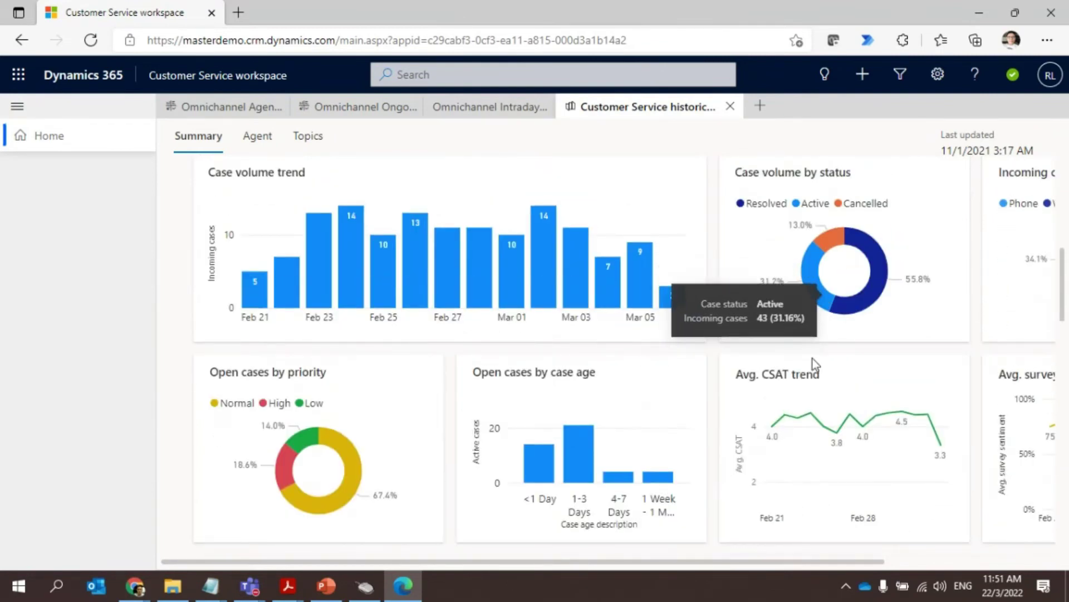
click(816, 299)
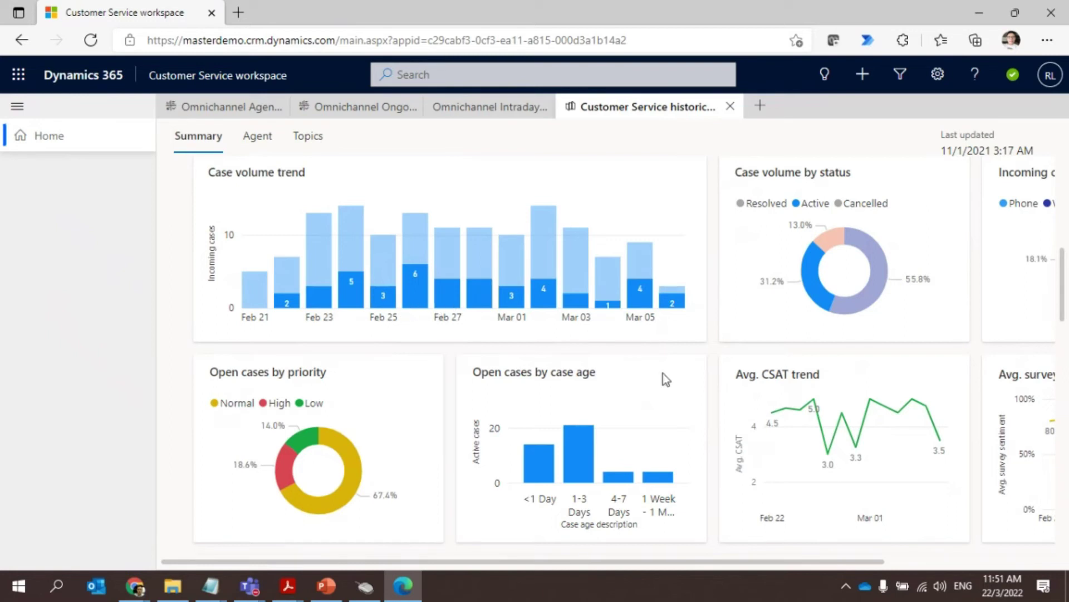
drag(808, 559, 958, 547)
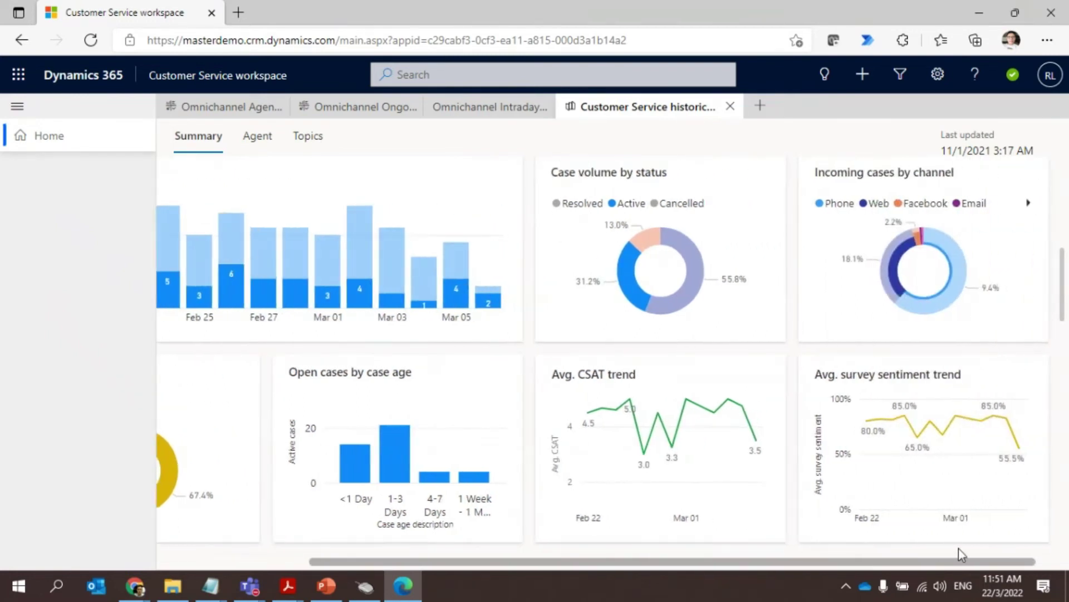
click(871, 357)
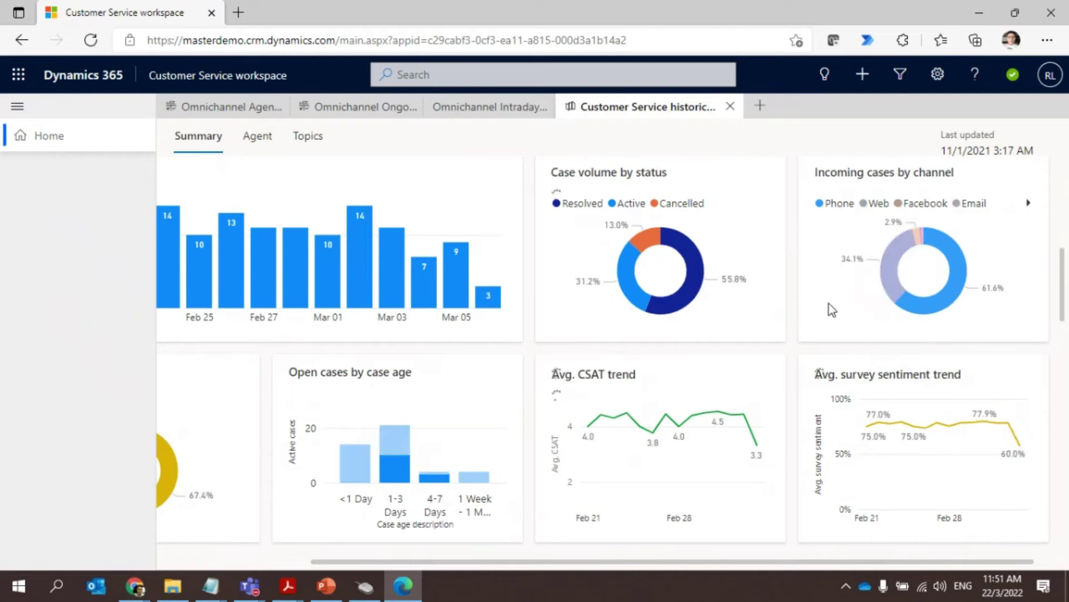
scroll(504, 331, down, 5)
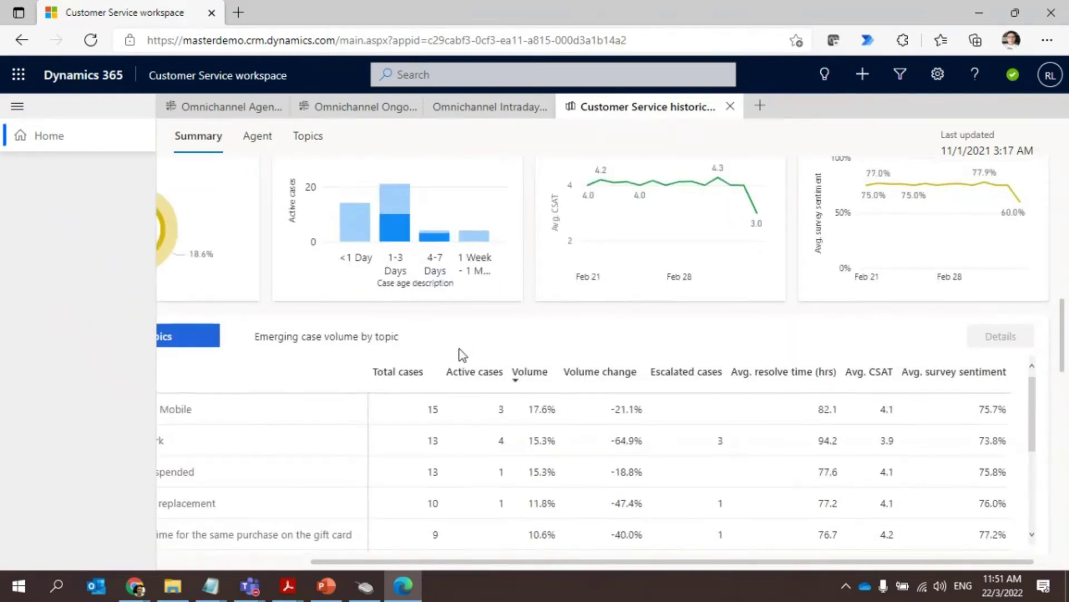
Step: Look through the summary's top 10 volume topics table and the case metrics by channel, and return to the report's KPIs
drag(331, 565, 189, 570)
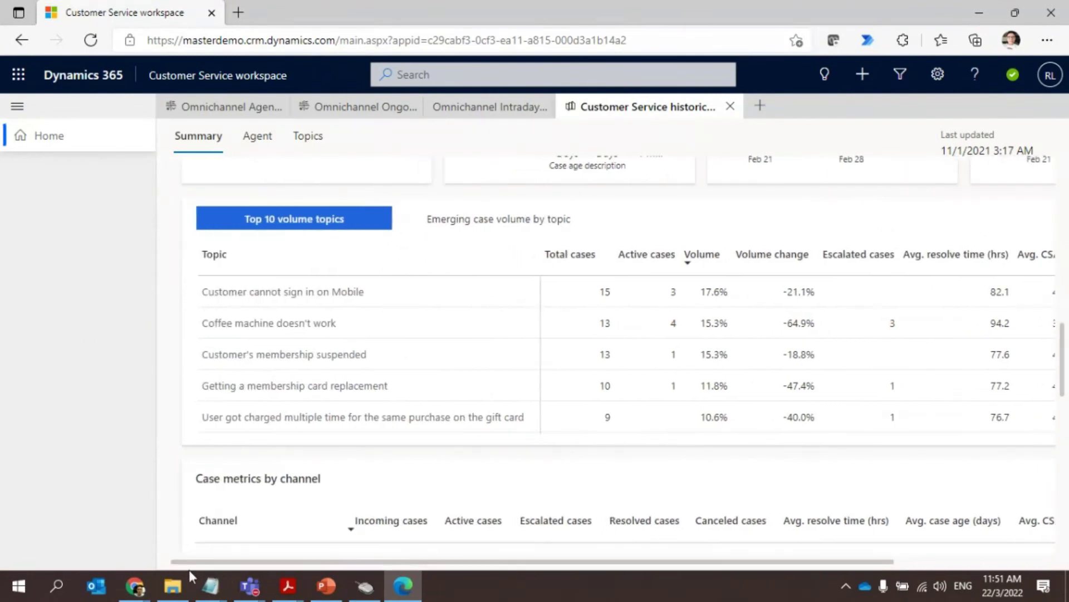
scroll(232, 529, down, 3)
scroll(235, 532, up, 10)
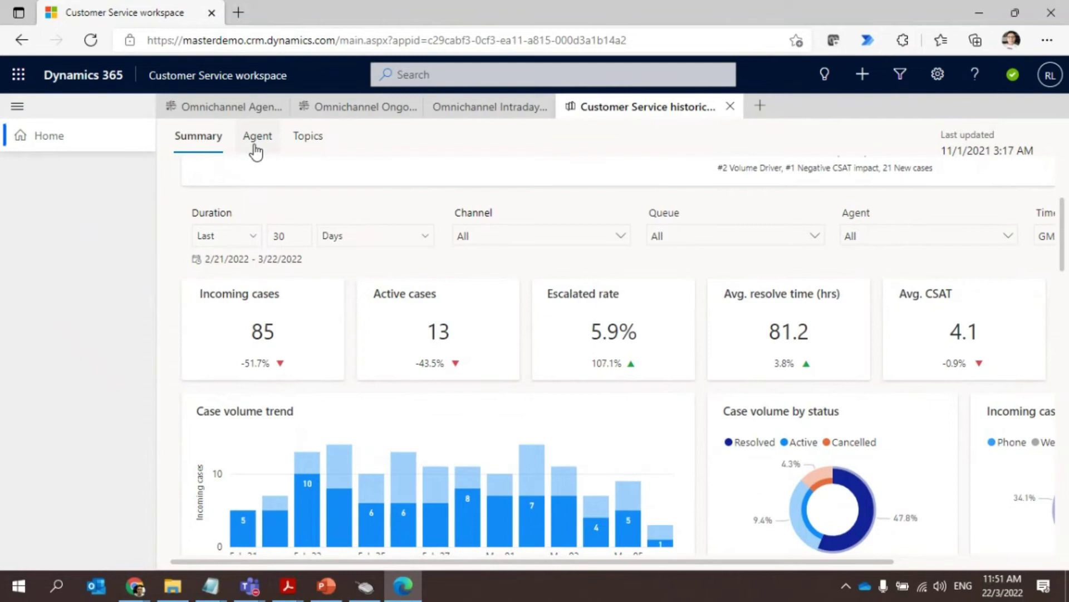
Step: Open the report's Agent view and review the key insights, case KPIs and charts down to the agent metrics table
click(257, 142)
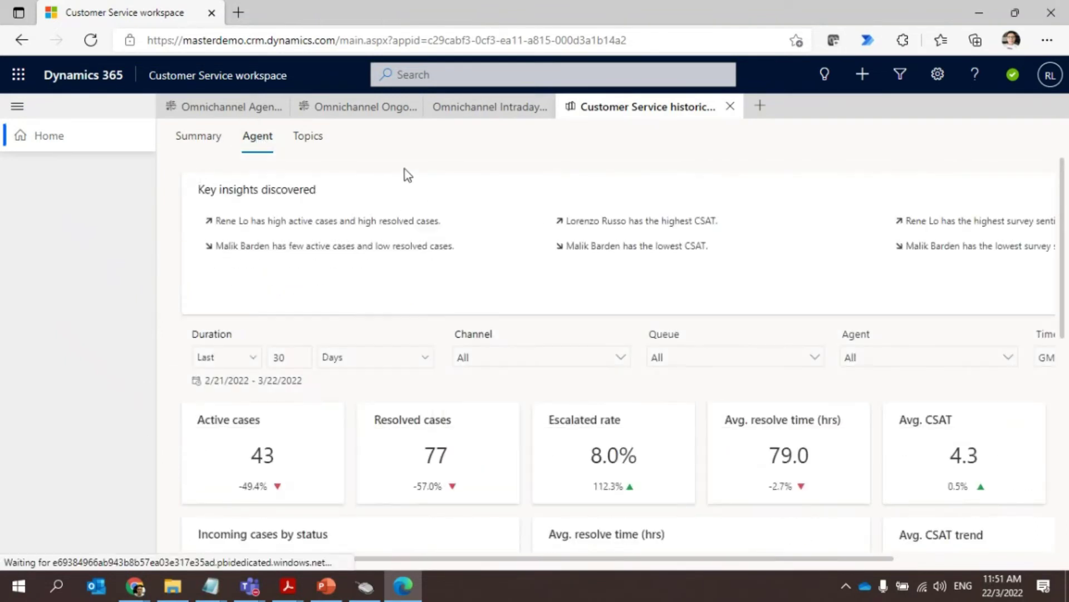
scroll(361, 250, down, 2)
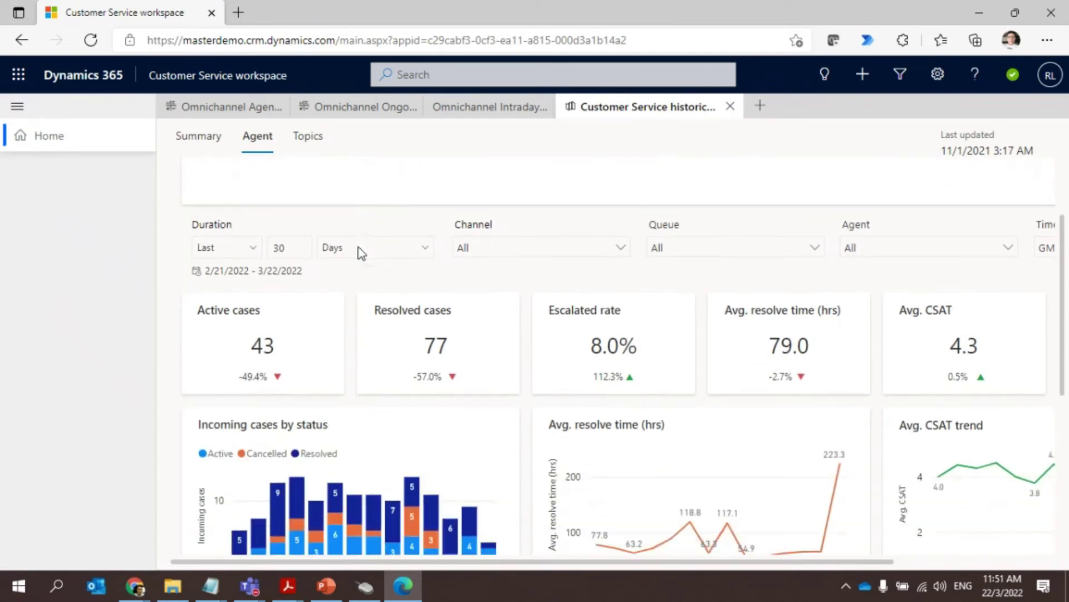
scroll(357, 251, down, 1)
scroll(345, 253, down, 1)
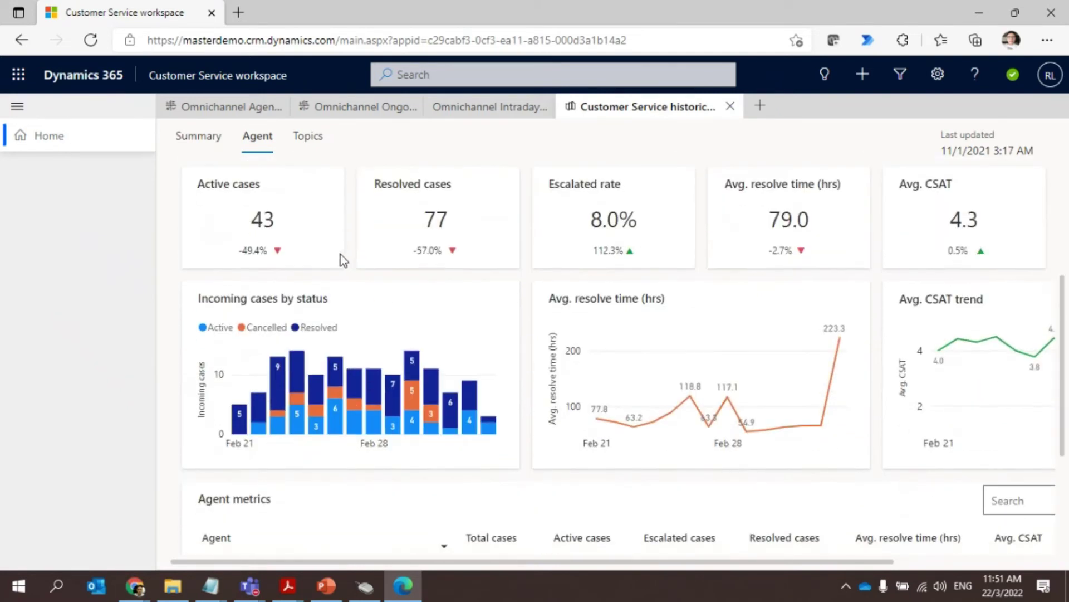
scroll(339, 254, down, 3)
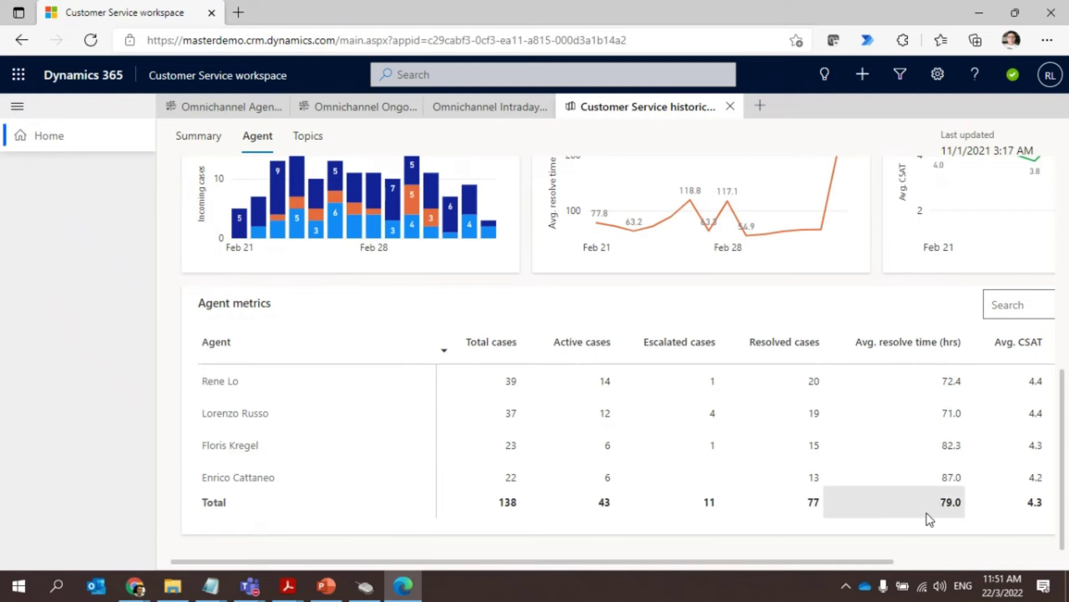
Step: Examine the agent metrics table across its case, resolve time and CSAT columns, and return to the agent key insights
drag(891, 561, 979, 560)
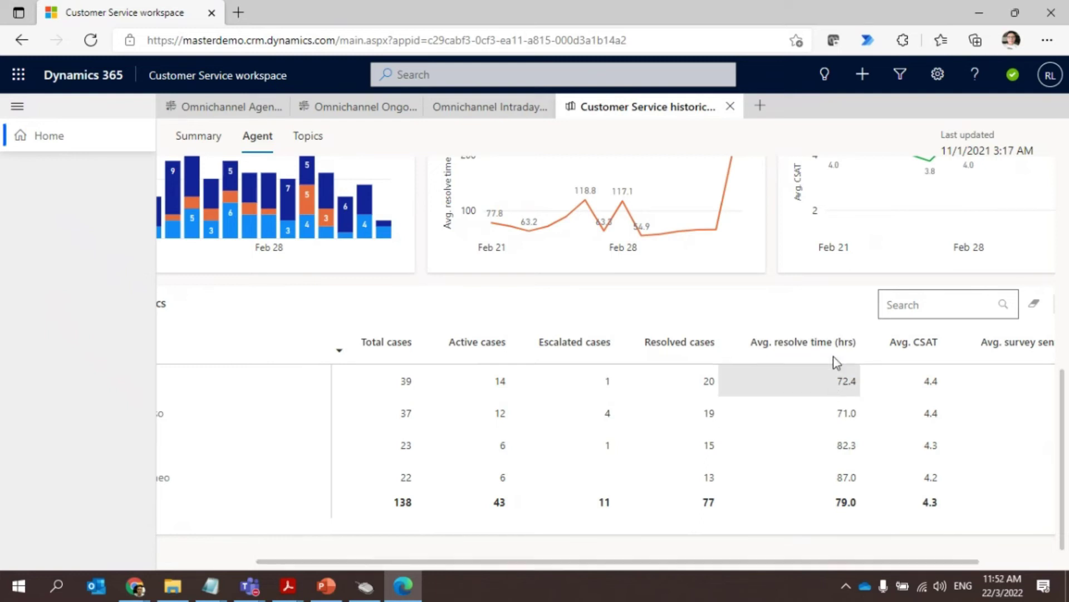
drag(934, 559, 727, 562)
scroll(711, 509, up, 2)
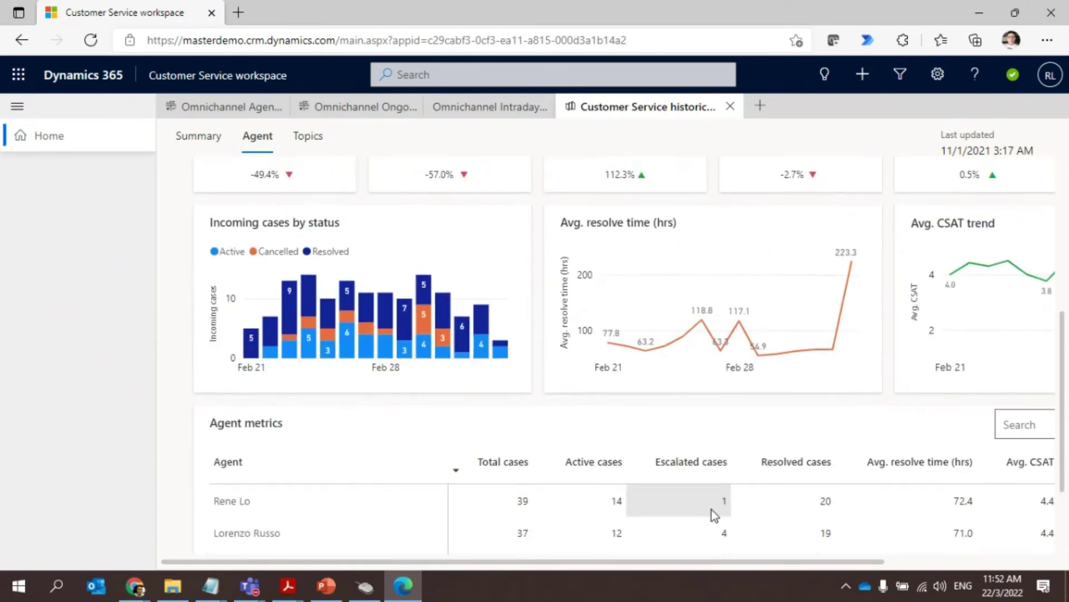
scroll(711, 509, down, 1)
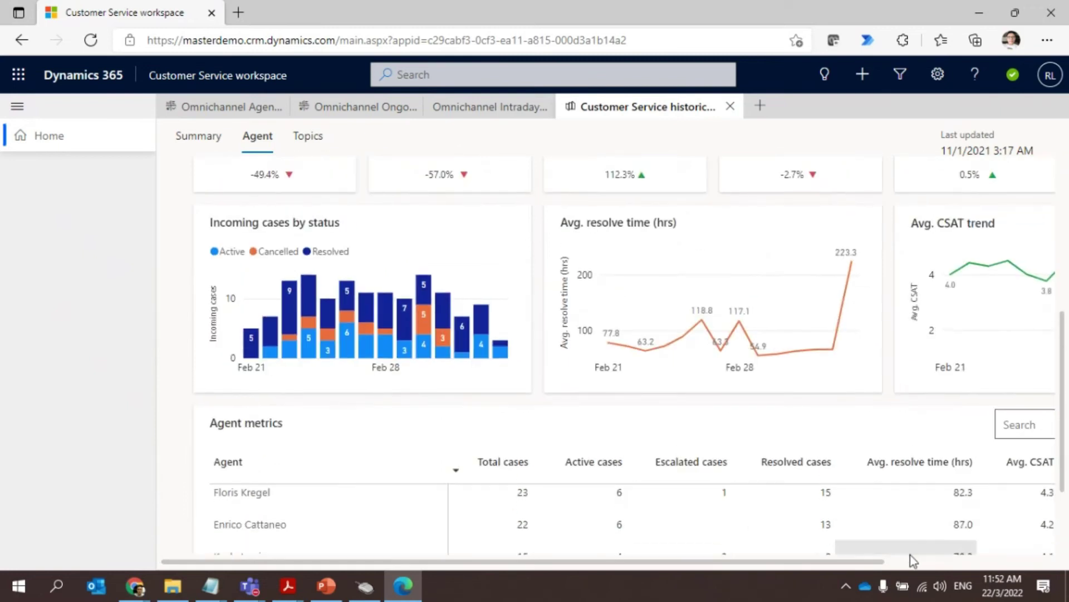
click(1005, 562)
drag(783, 566, 654, 569)
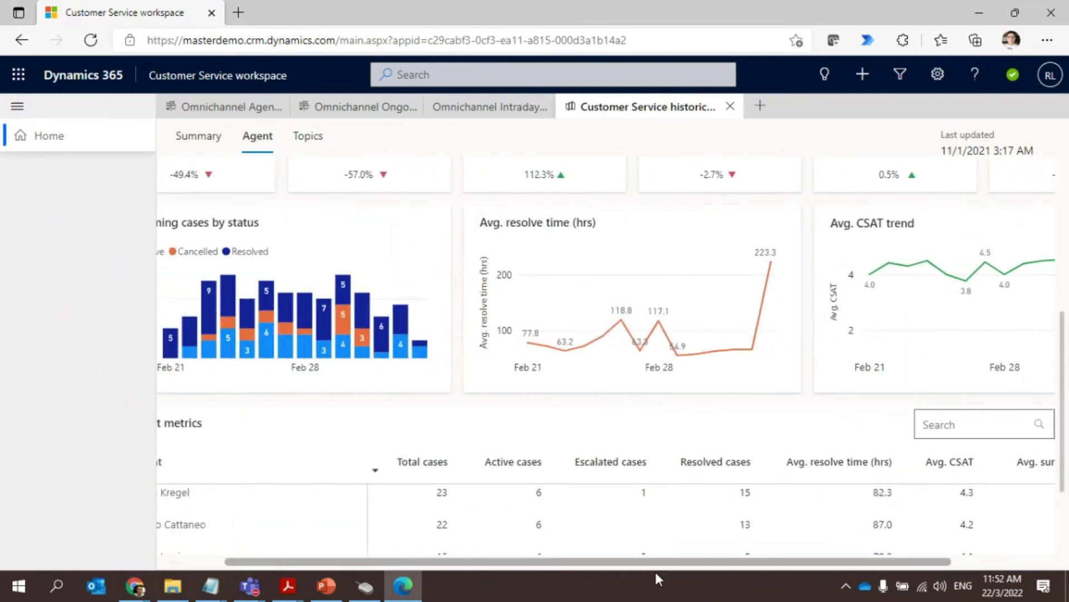
scroll(559, 485, up, 5)
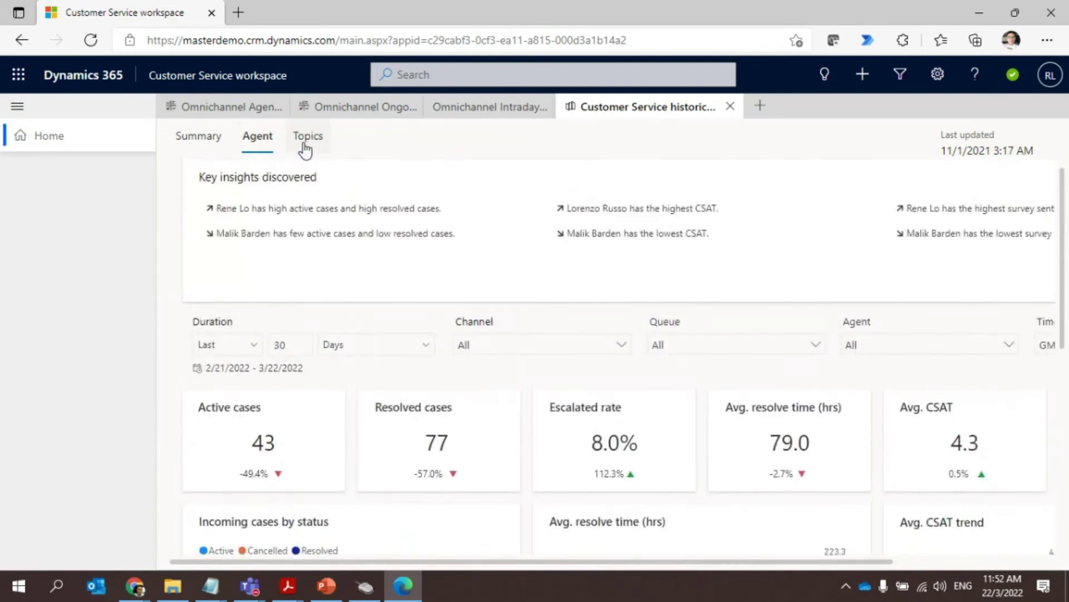
scroll(361, 378, up, 1)
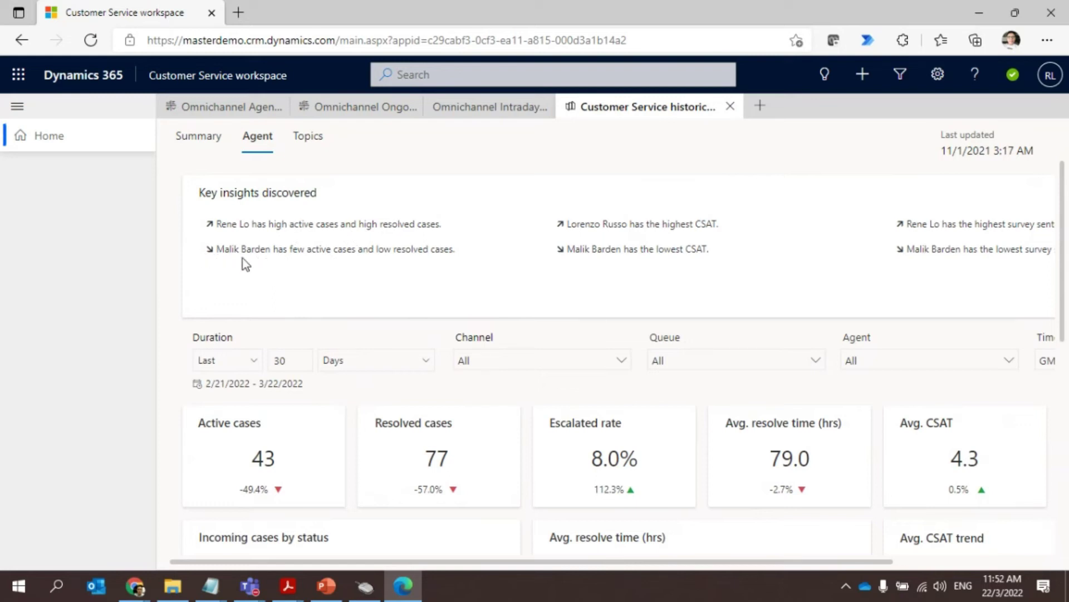
Step: Open the report's Topics view and review the topics impacting resolution time and CSAT, the KPIs and the topic metrics table
click(305, 146)
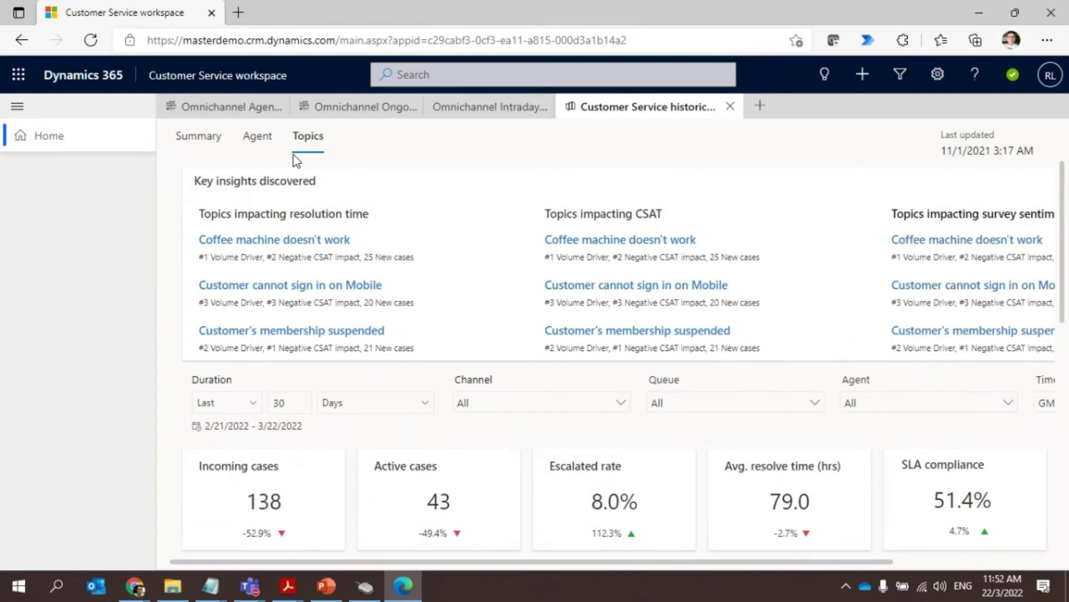
scroll(297, 264, down, 1)
scroll(299, 268, up, 1)
scroll(363, 237, down, 1)
scroll(363, 237, down, 5)
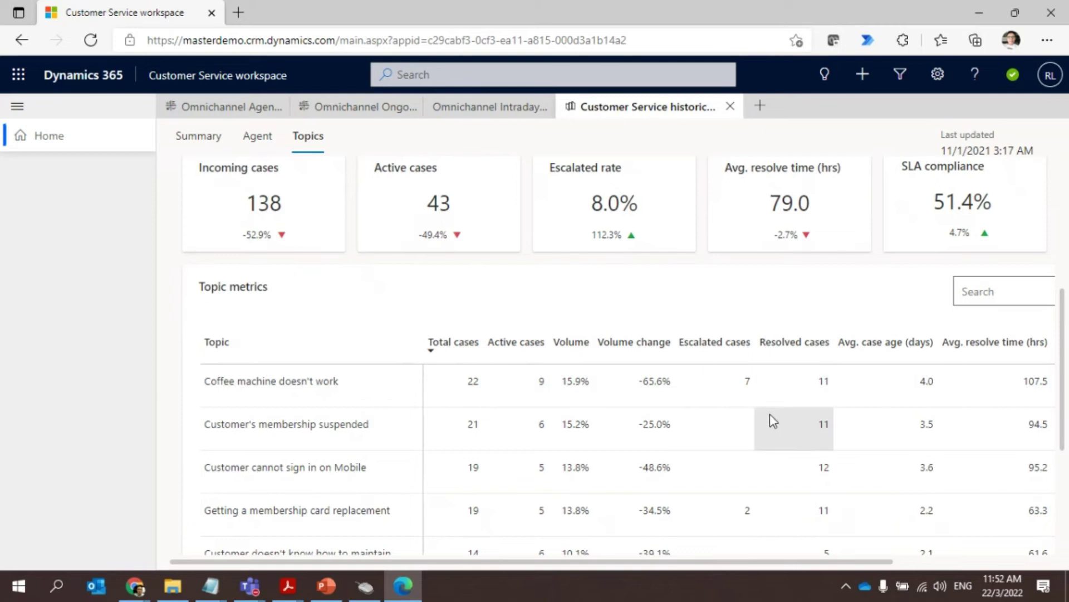
Step: Examine the average resolve time, average CSAT and CSAT impact of each topic in the topic metrics table
drag(860, 561, 1019, 561)
scroll(824, 393, down, 1)
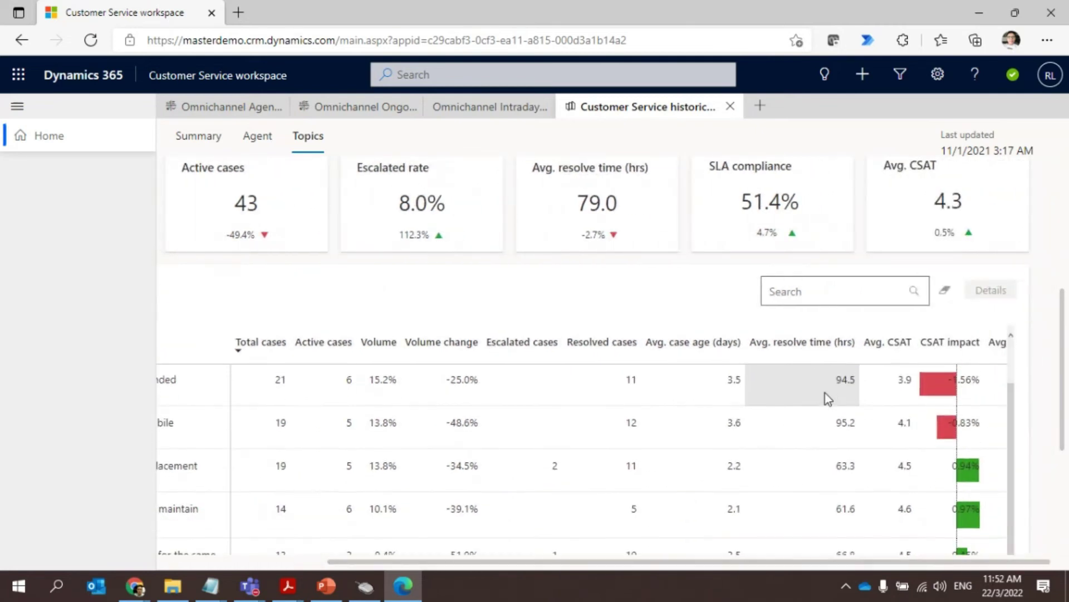
scroll(823, 391, up, 1)
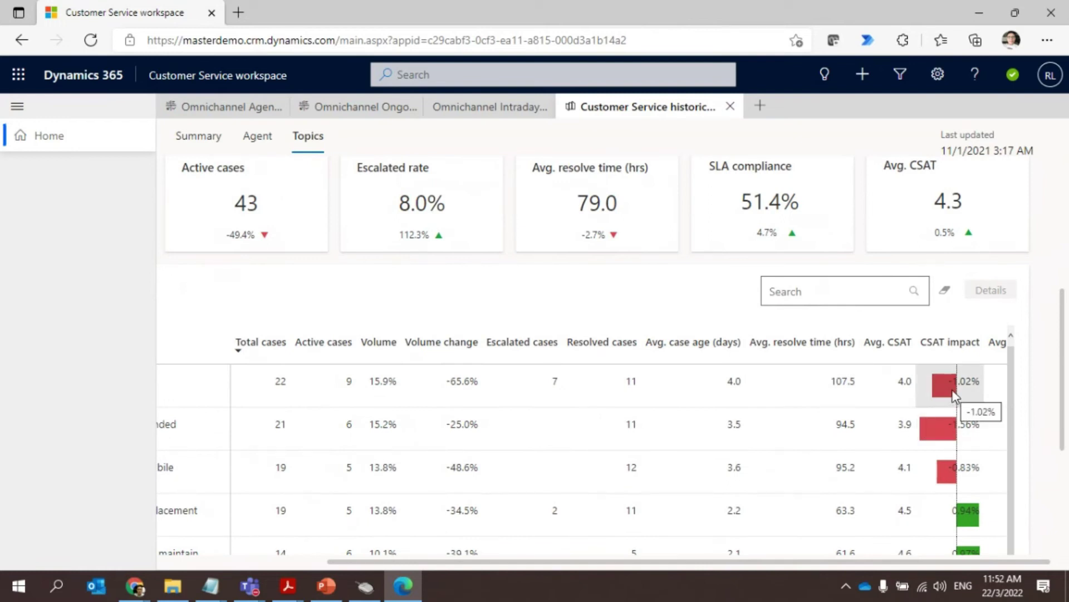
scroll(956, 397, down, 3)
mouse_move(972, 430)
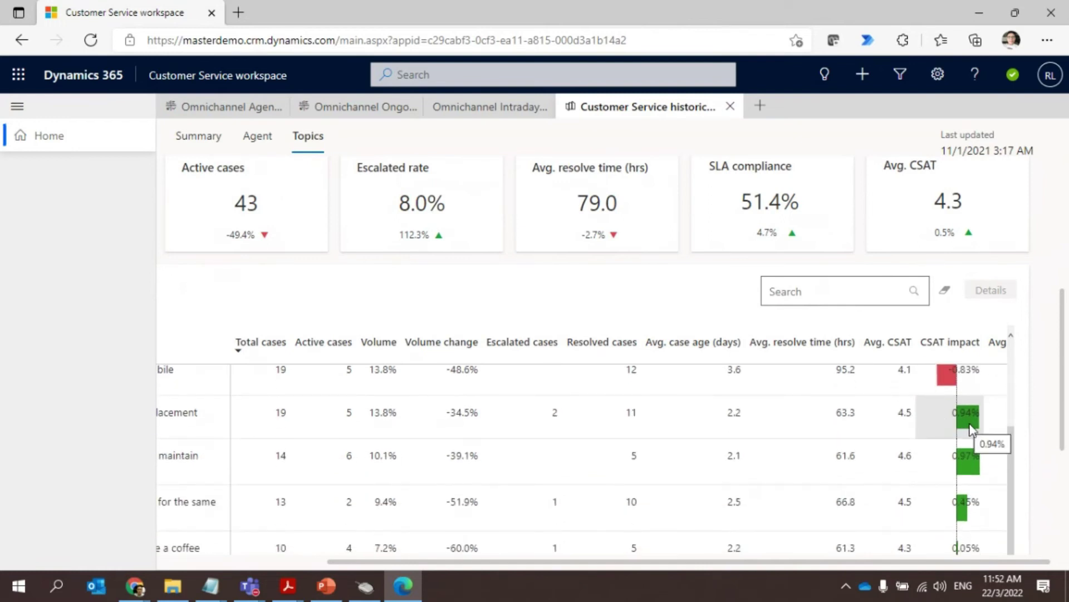
scroll(969, 426, down, 1)
scroll(967, 432, up, 3)
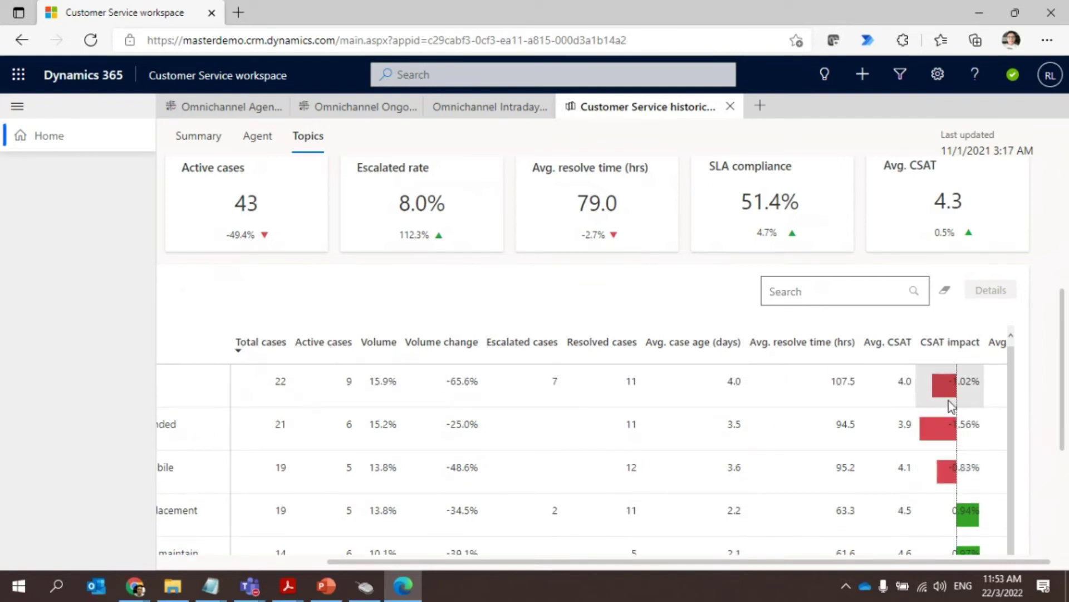
scroll(942, 393, up, 5)
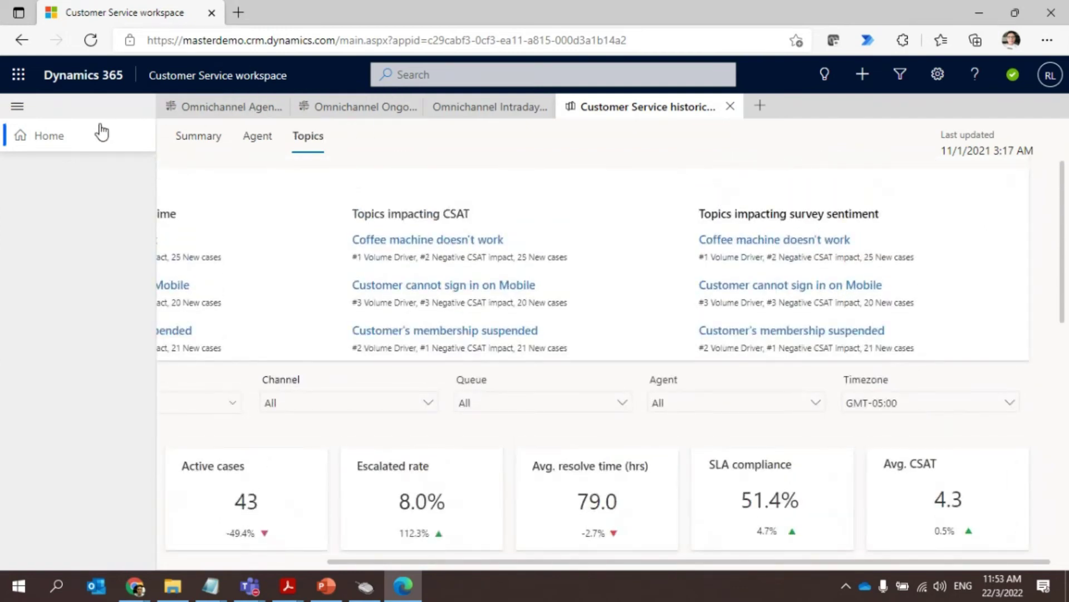
Step: Return to the report's Summary view and look over its KPIs, case volume charts and topics to watch
click(198, 137)
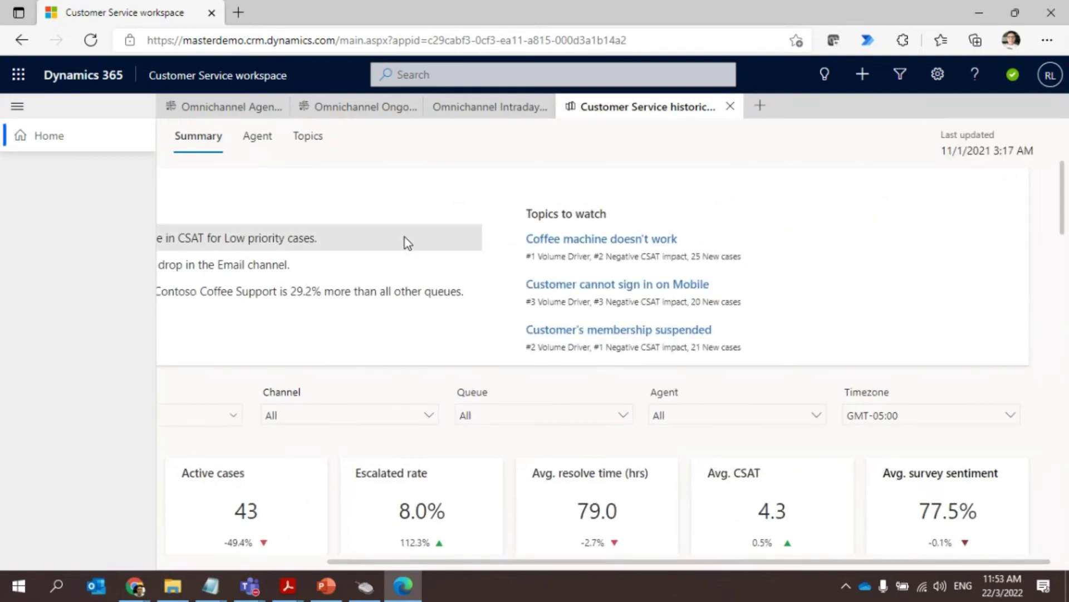
scroll(225, 245, down, 9)
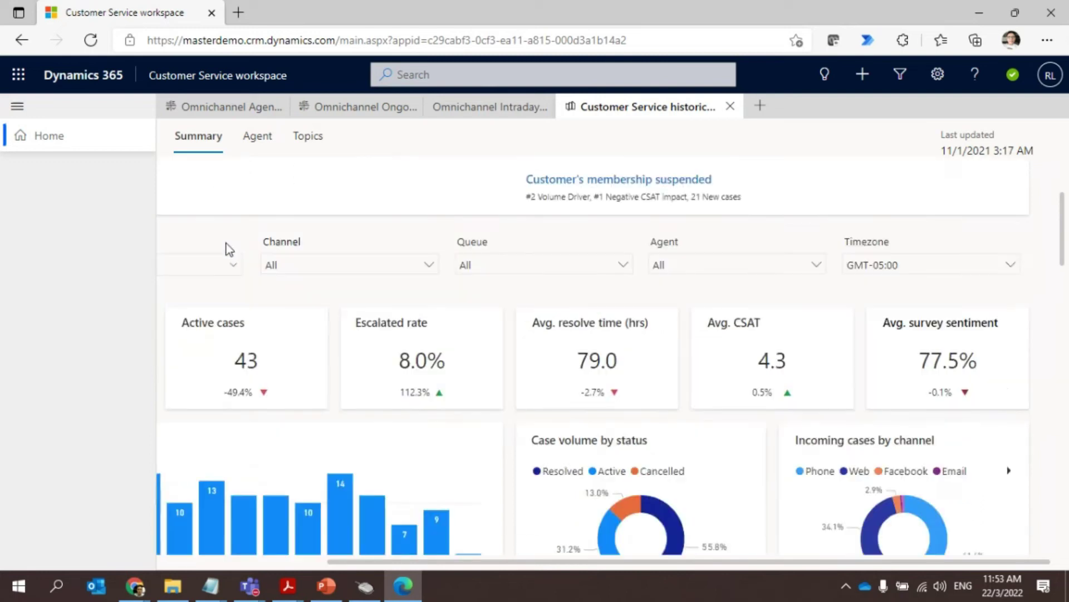
scroll(226, 253, up, 9)
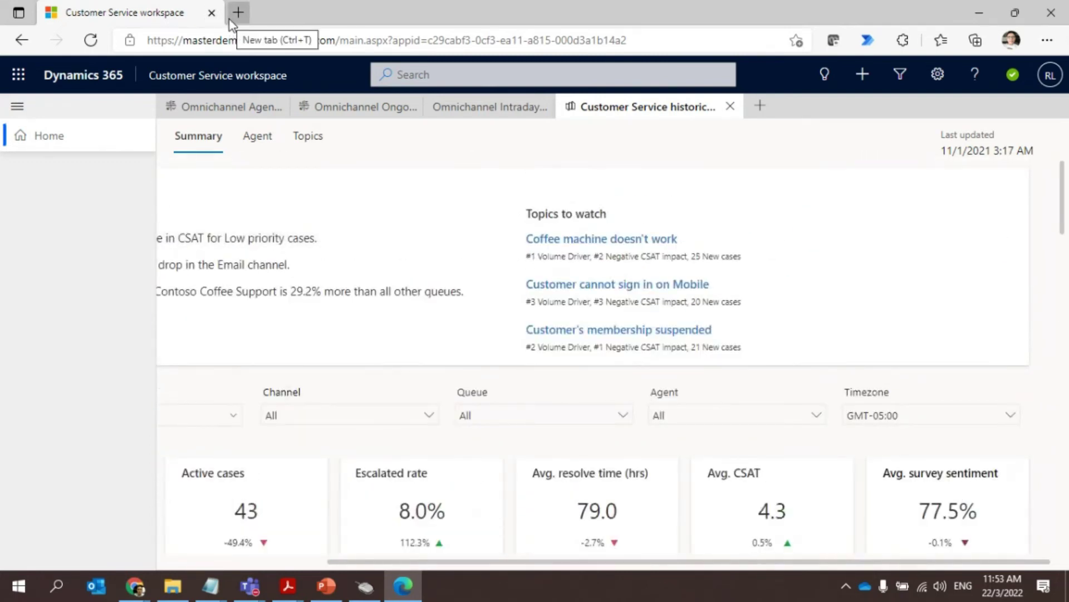
Step: Glance at the PowerPoint deck, and close the Edge window with the Customer Service workspace, confirming to leave the site
click(322, 588)
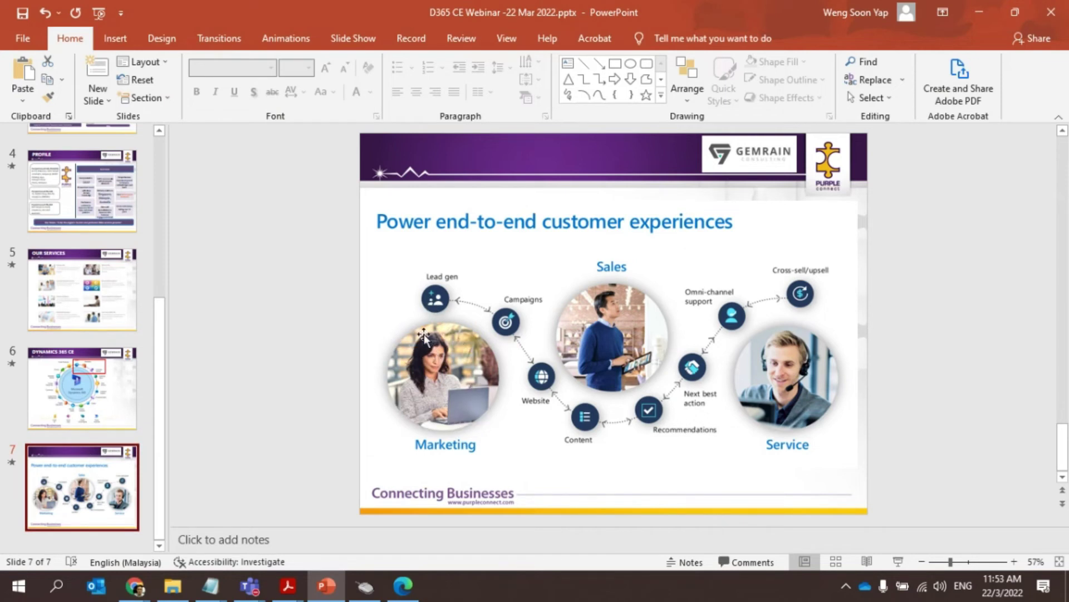
click(403, 595)
click(1051, 18)
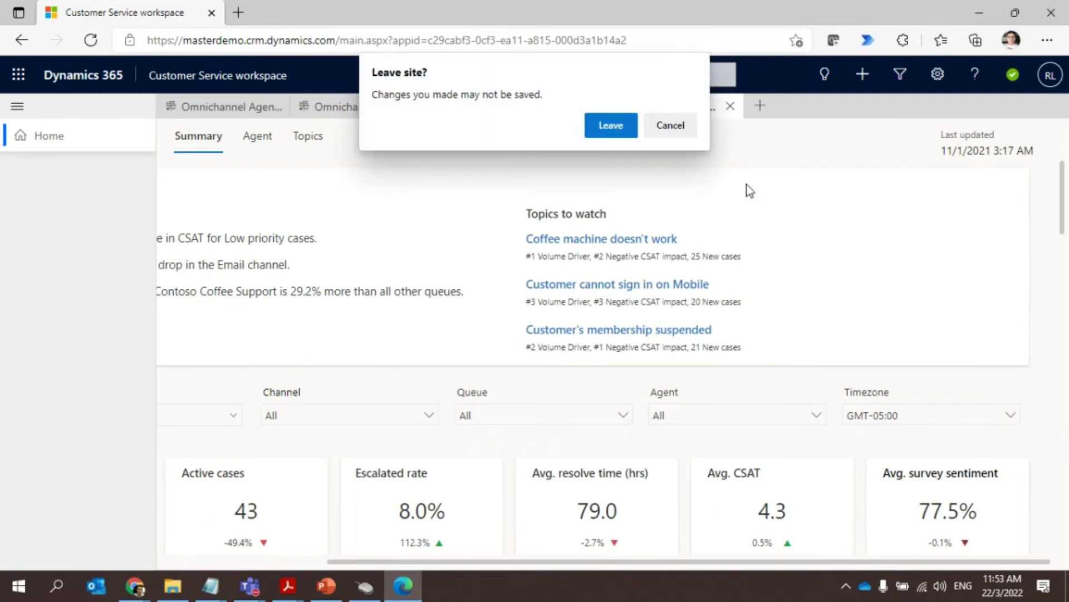
click(610, 122)
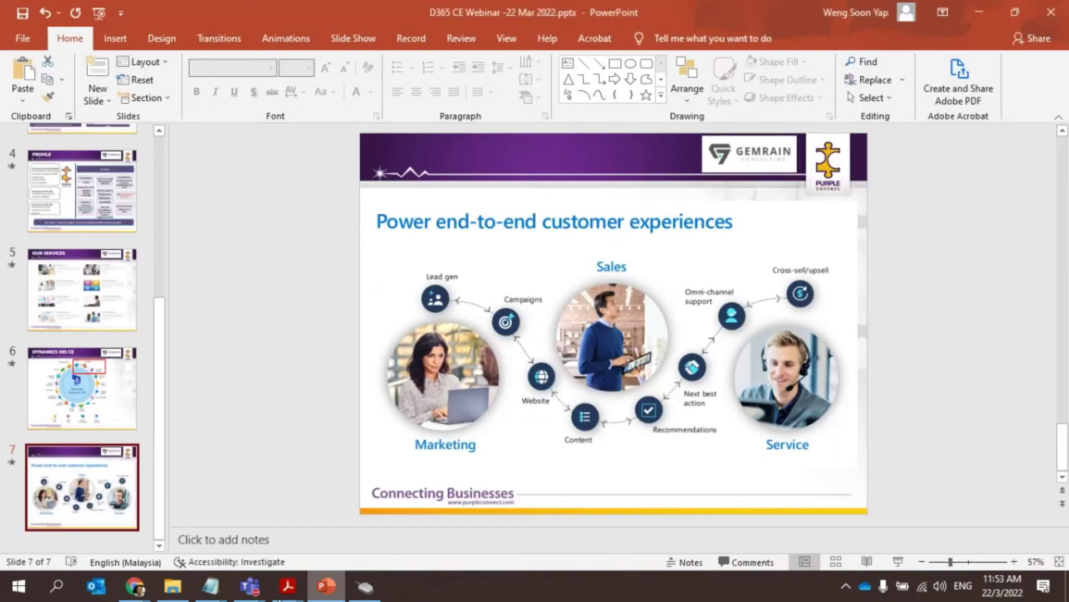
Step: Close the Chrome window with the Microsoft Customer Digital page and start closing the Customer Service workspace window
mouse_move(135, 586)
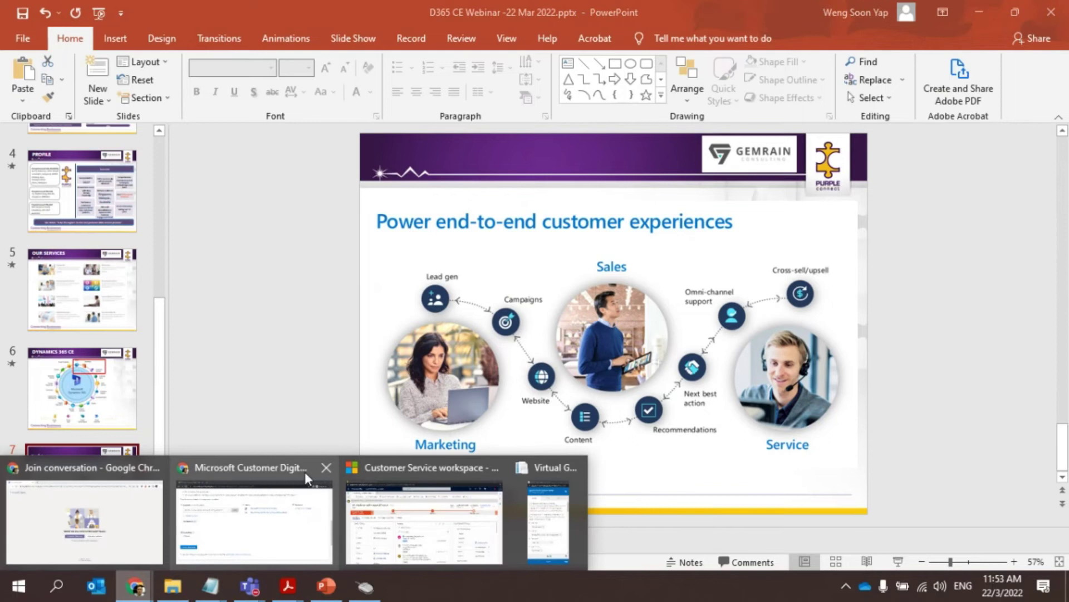
click(325, 469)
click(326, 468)
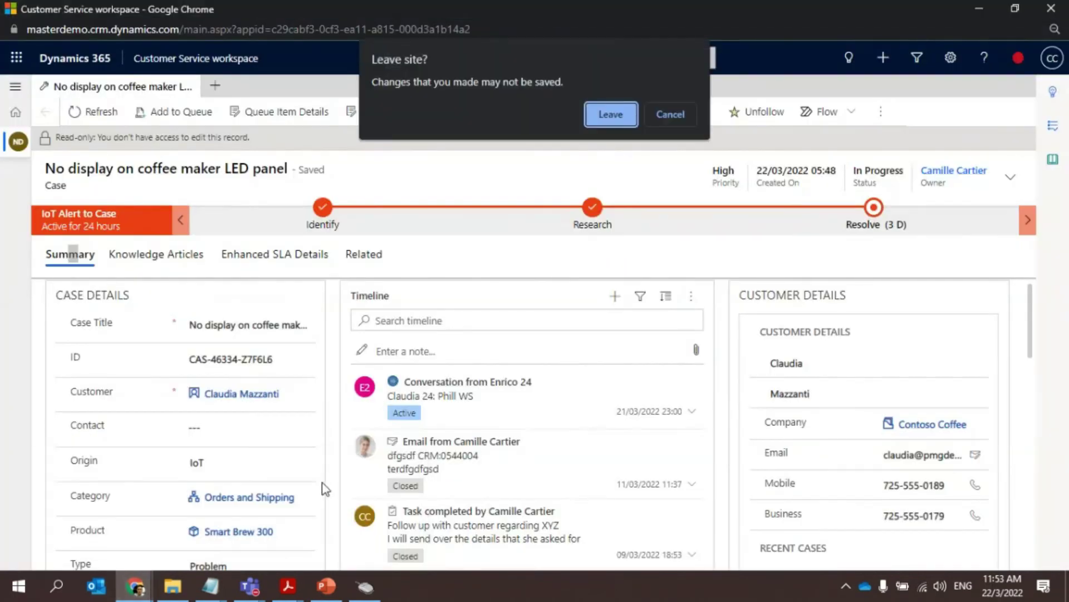
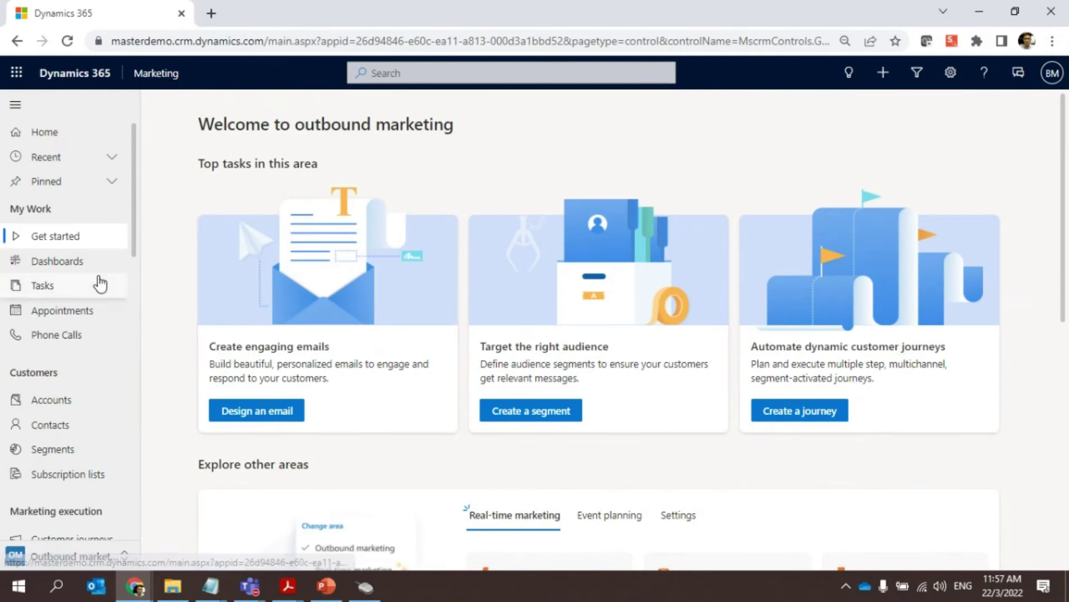
Step: Open the Coffee B2B Webinar Invite from the active marketing emails in the Dynamics 365 Marketing app
scroll(98, 279, down, 4)
scroll(99, 276, up, 2)
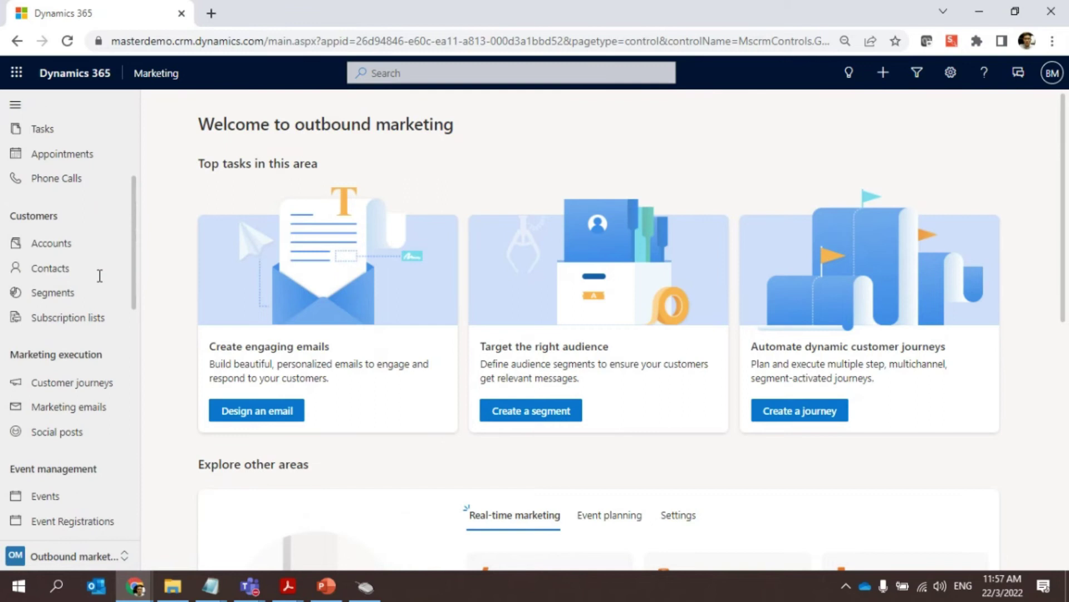
click(69, 411)
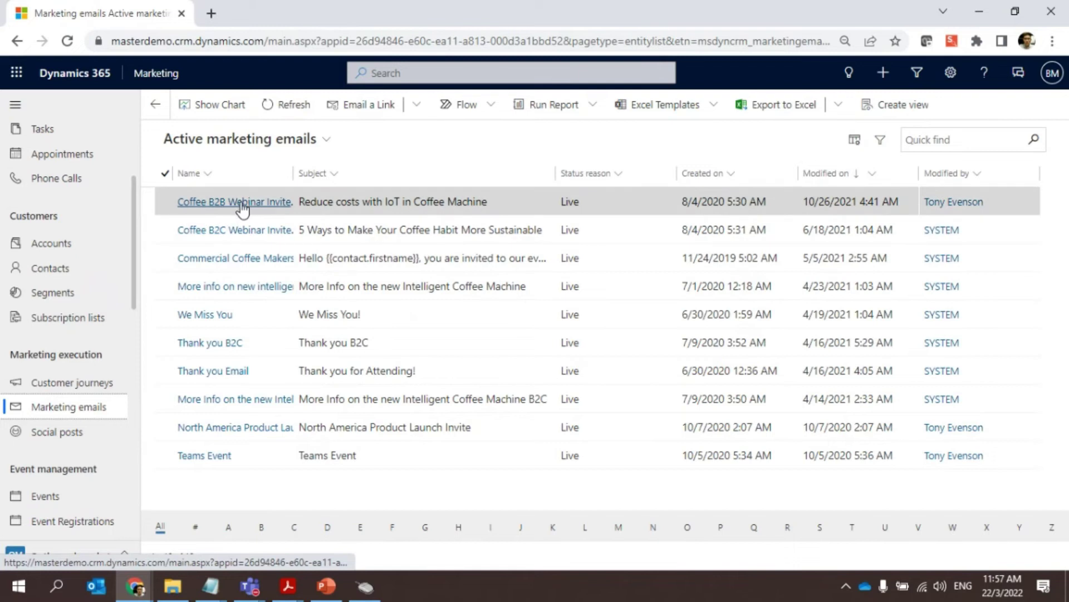
click(242, 203)
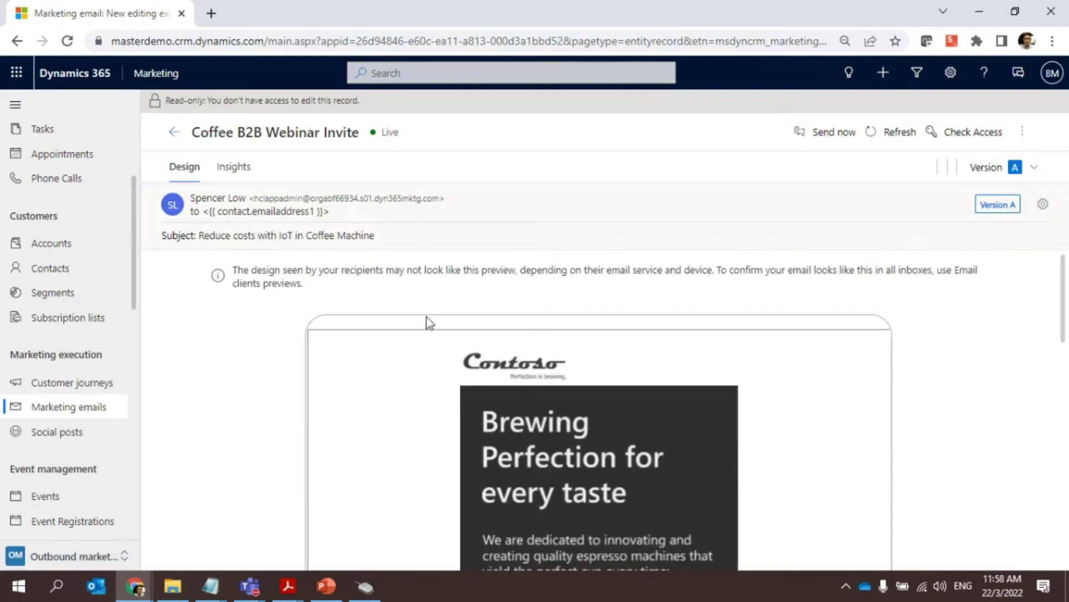
Step: Review the Coffee B2B Webinar Invite's design from the Contoso header to the webinar link, feature blocks and footer links
scroll(455, 328, down, 4)
scroll(440, 295, down, 9)
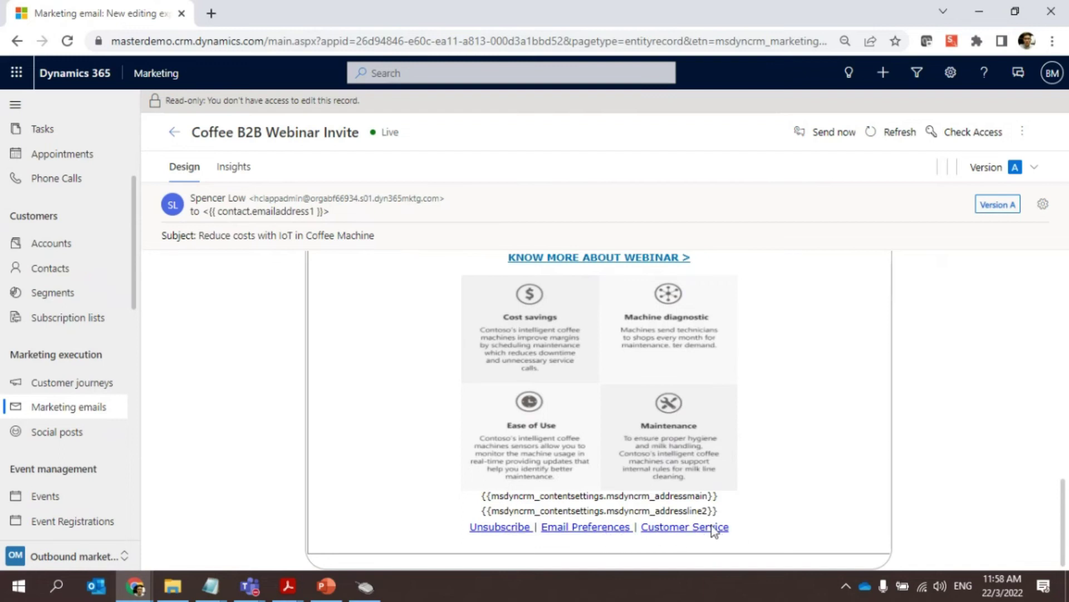
scroll(698, 526, up, 15)
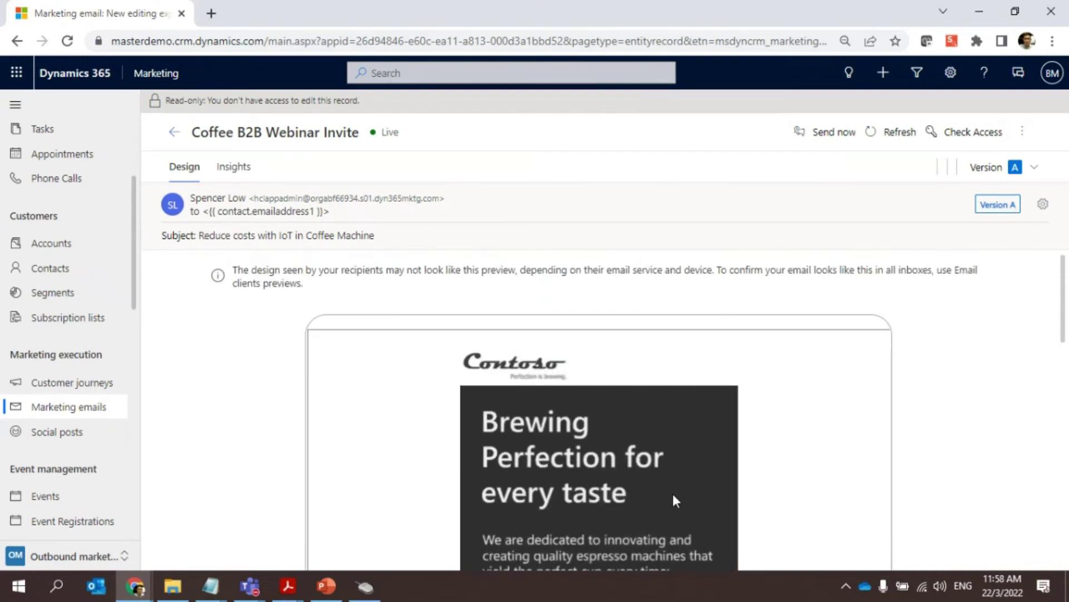
scroll(679, 502, down, 10)
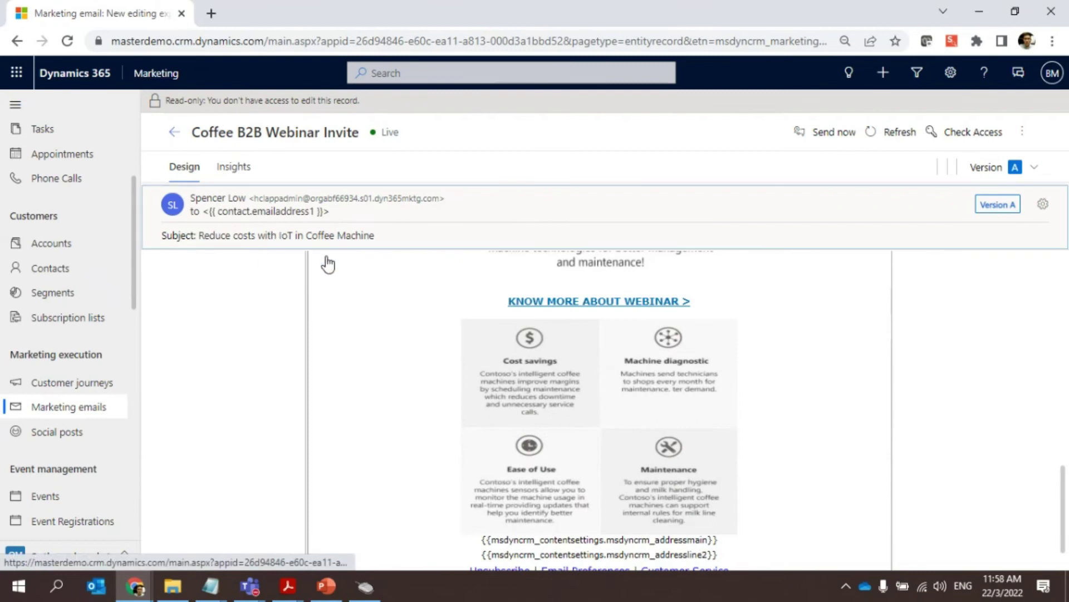
scroll(458, 371, up, 5)
scroll(457, 373, down, 8)
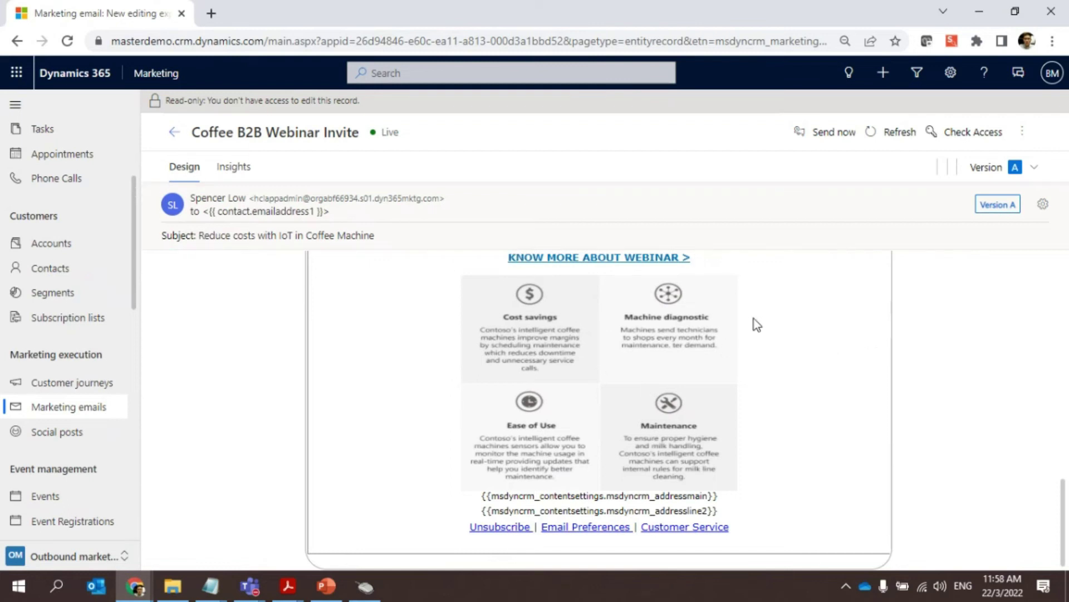
Step: Check the email's A/B version choices, keep version A, and read its design through to the footer
scroll(740, 385, up, 15)
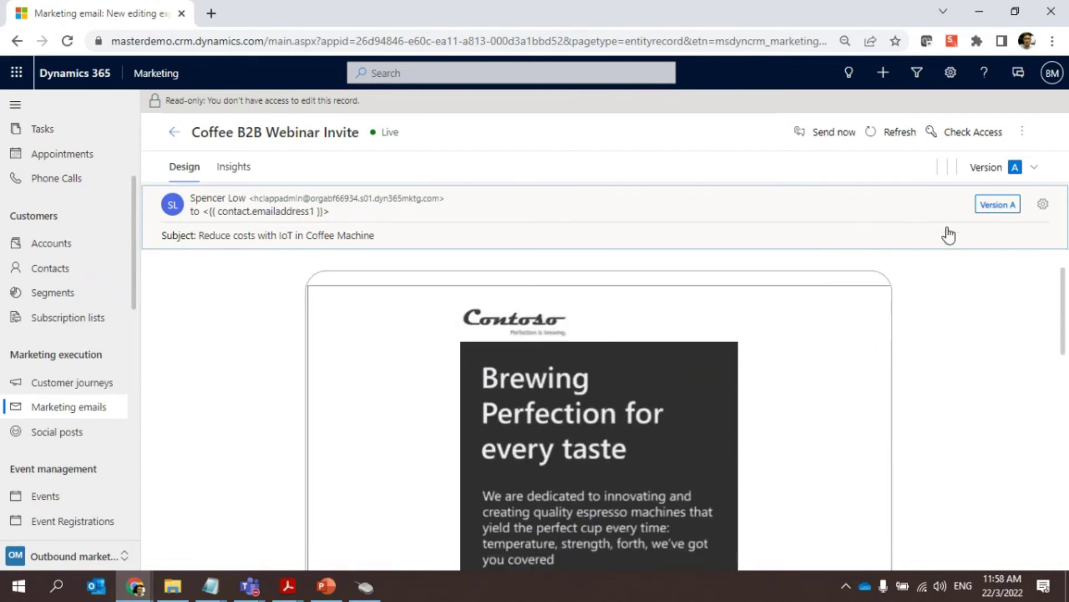
click(1034, 167)
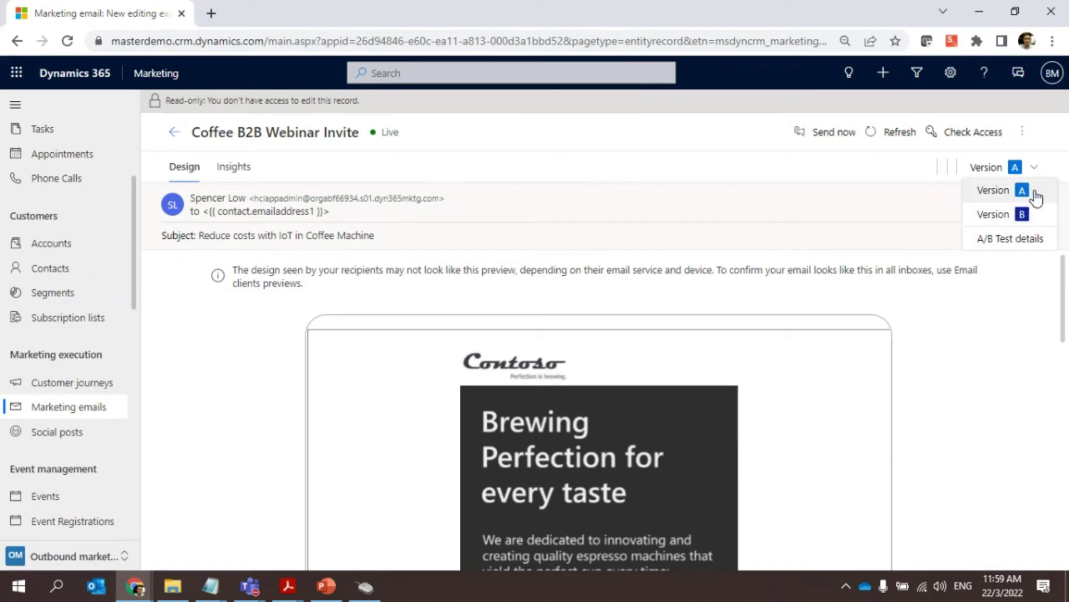
click(1002, 190)
scroll(699, 407, down, 3)
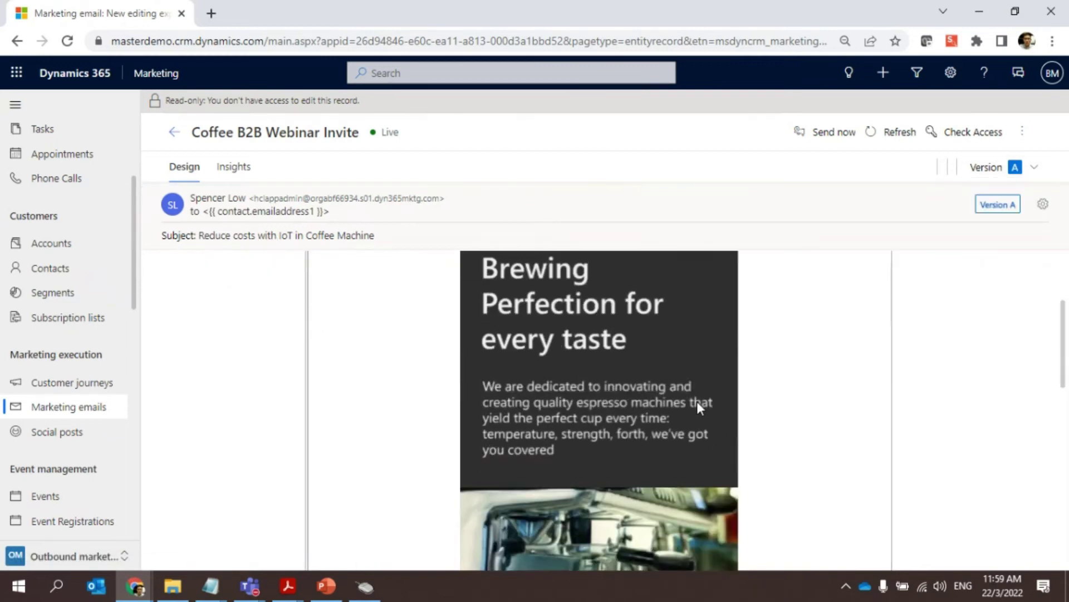
scroll(346, 274, down, 15)
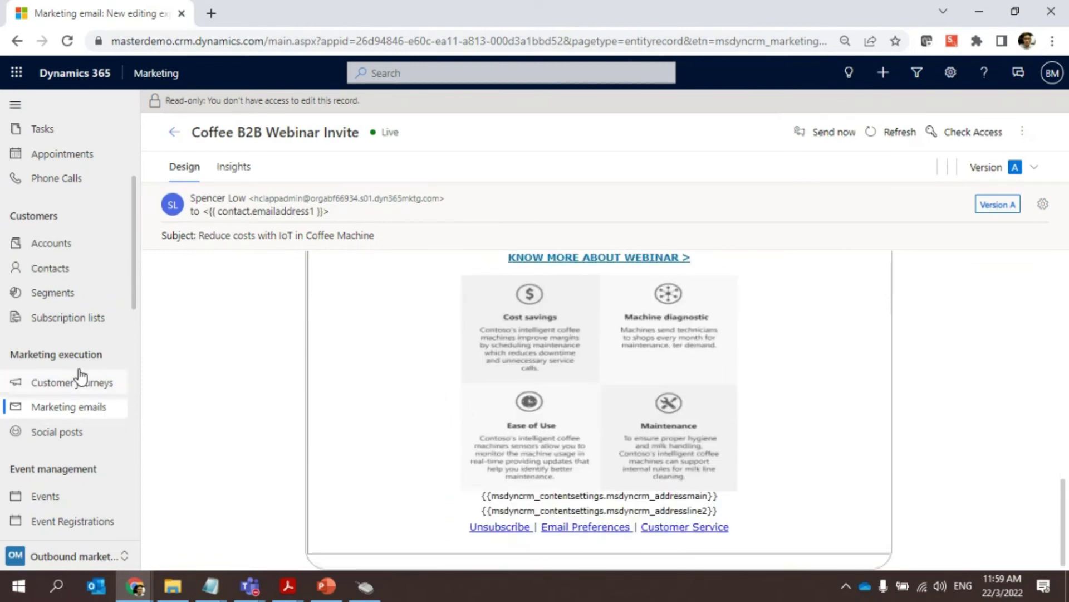
Step: Leave the email for the active events, discarding unsaved changes, and open the Reduce costs with IoT in Coffee Machines event
scroll(78, 369, down, 2)
scroll(76, 370, down, 1)
click(54, 338)
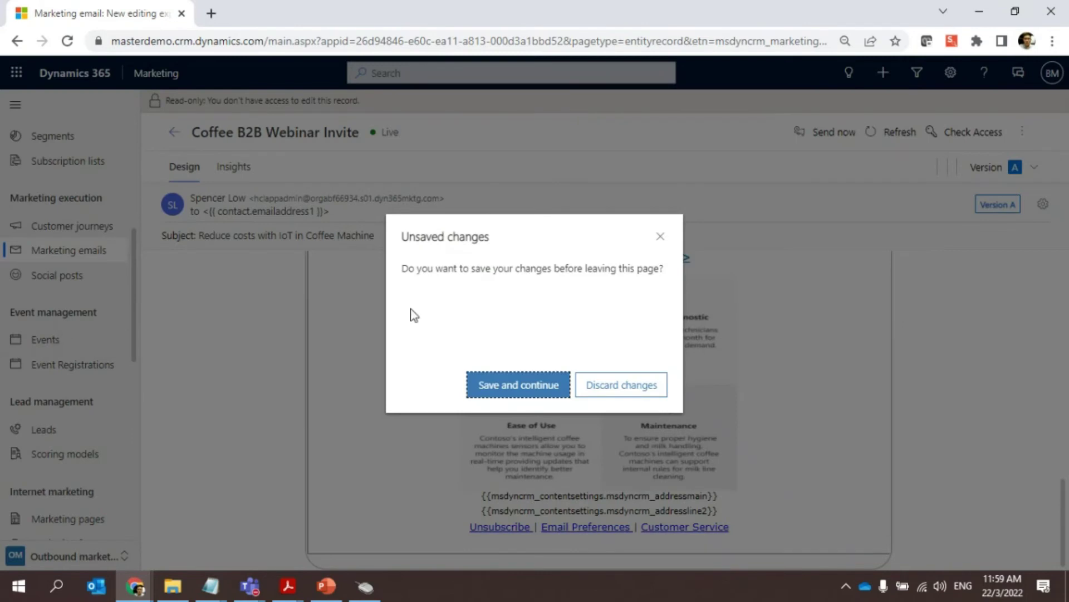
click(617, 385)
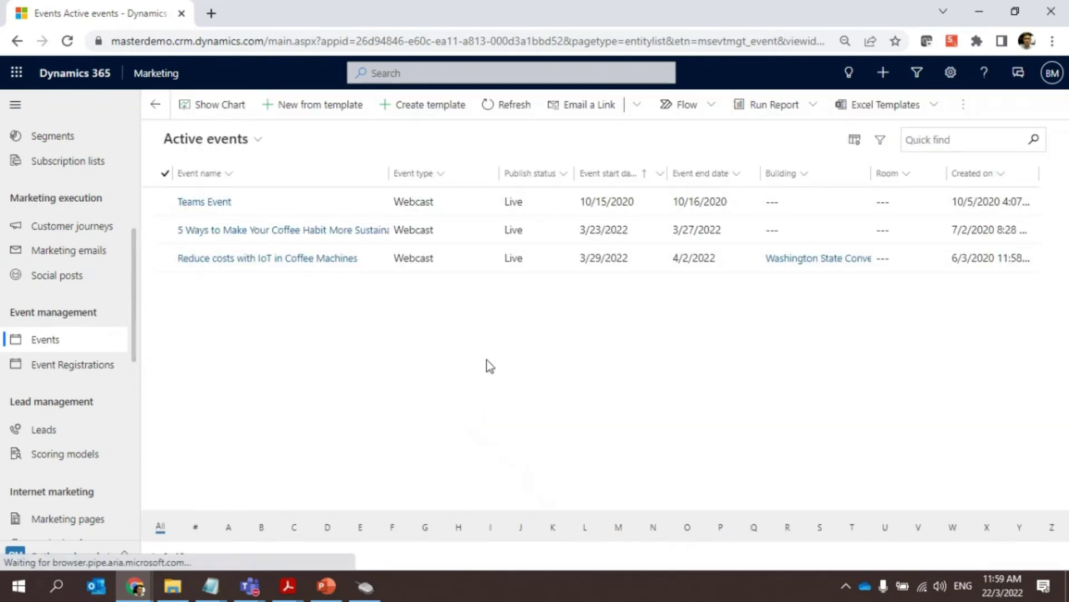
click(249, 258)
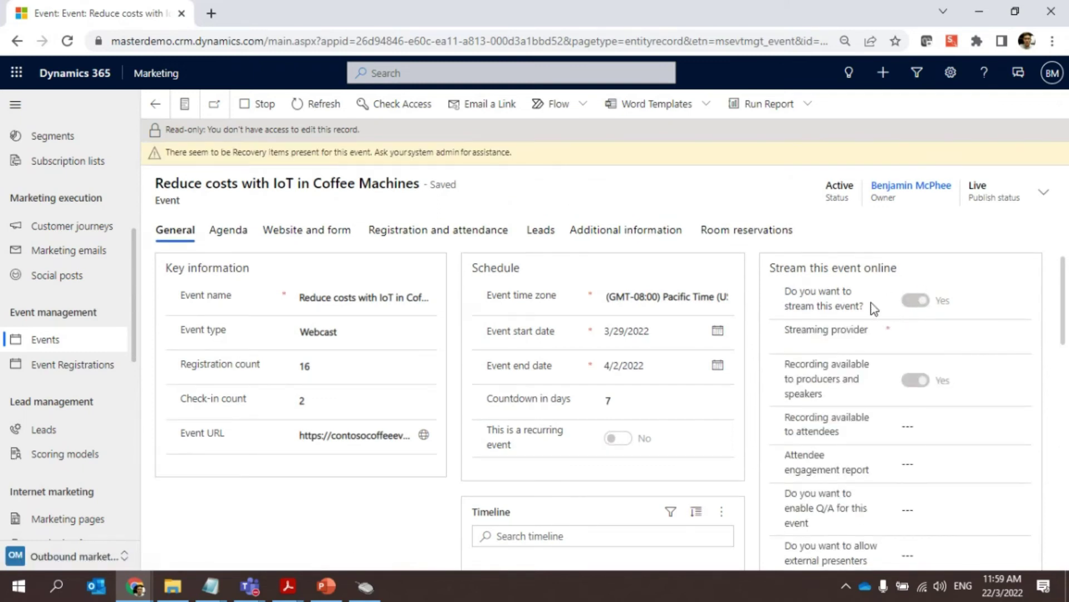
Step: Review the event's agenda, including its sessions and session tracks
click(230, 232)
scroll(273, 329, down, 1)
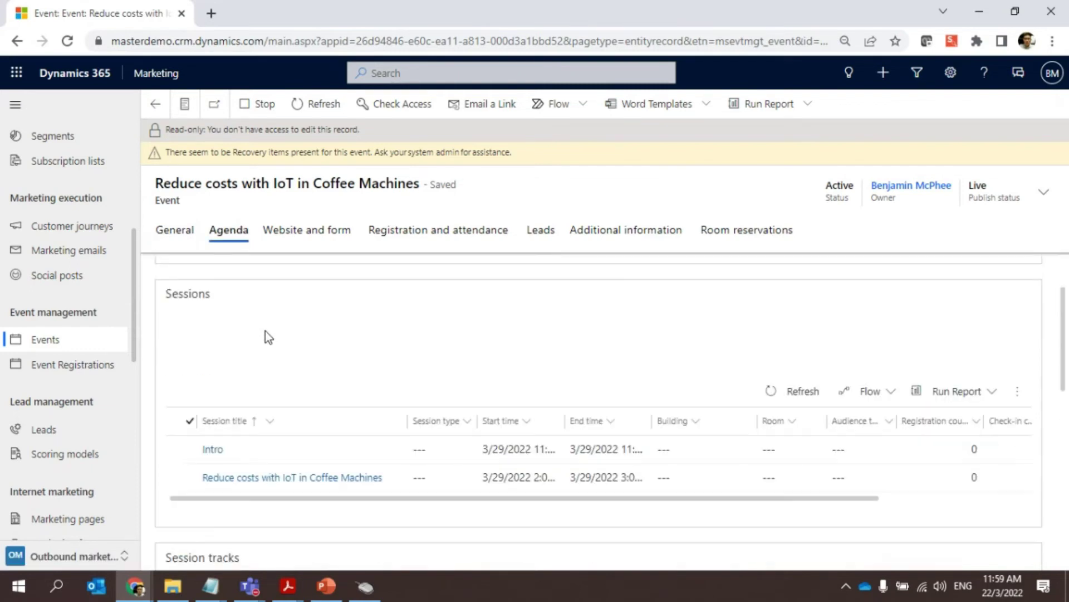
scroll(265, 409, down, 5)
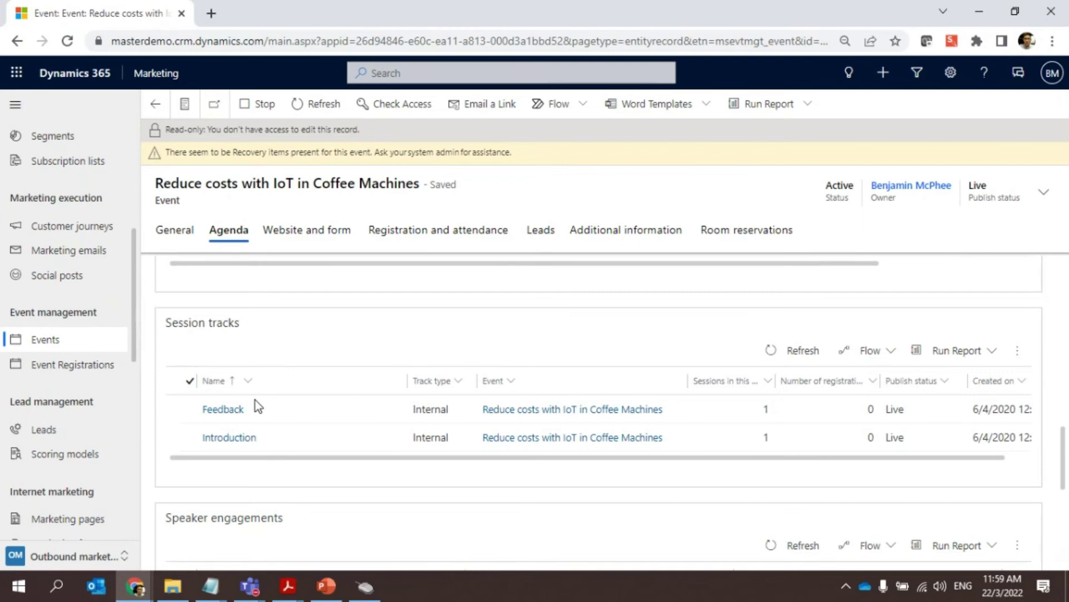
scroll(252, 416, up, 4)
Step: Open the event's public website from its event URL, and return to the event record's agenda
click(189, 234)
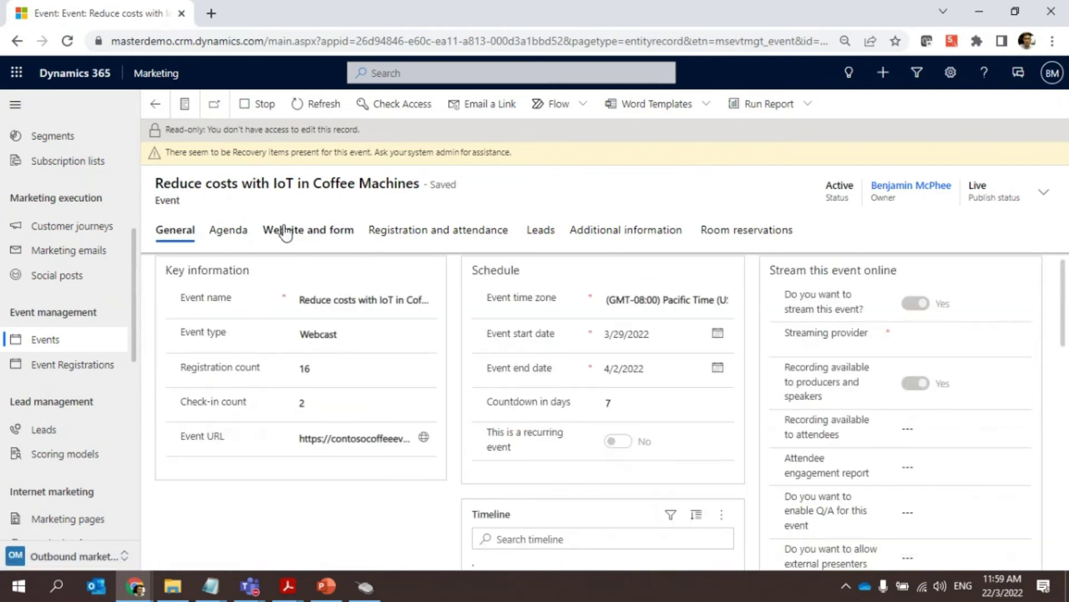
click(424, 437)
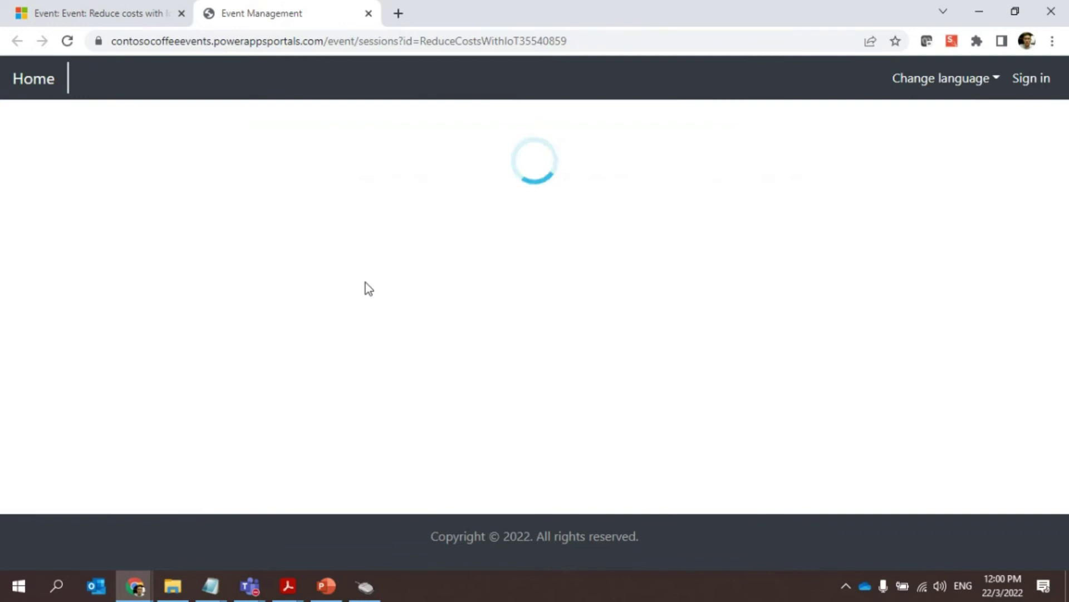
click(105, 21)
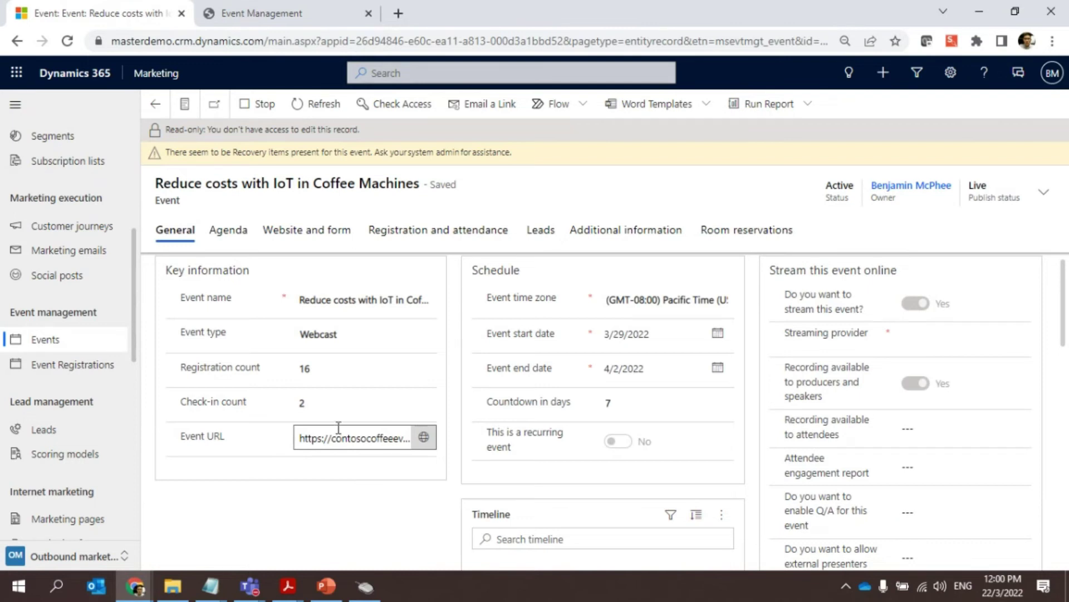
click(231, 239)
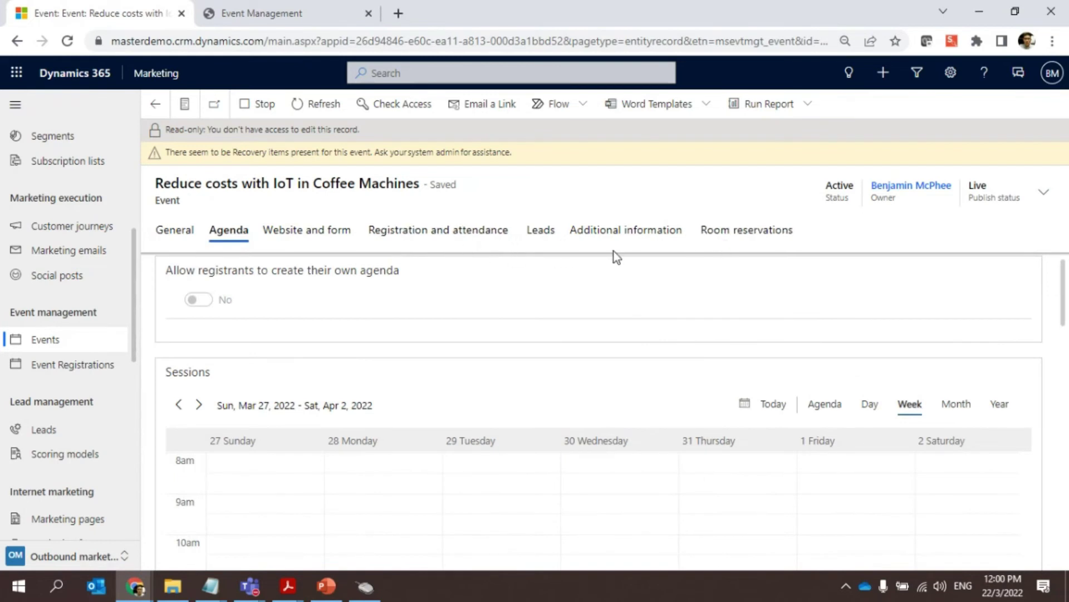
Step: Examine the sessions and speakers on the event's public website
click(267, 15)
scroll(497, 280, down, 4)
scroll(496, 282, down, 2)
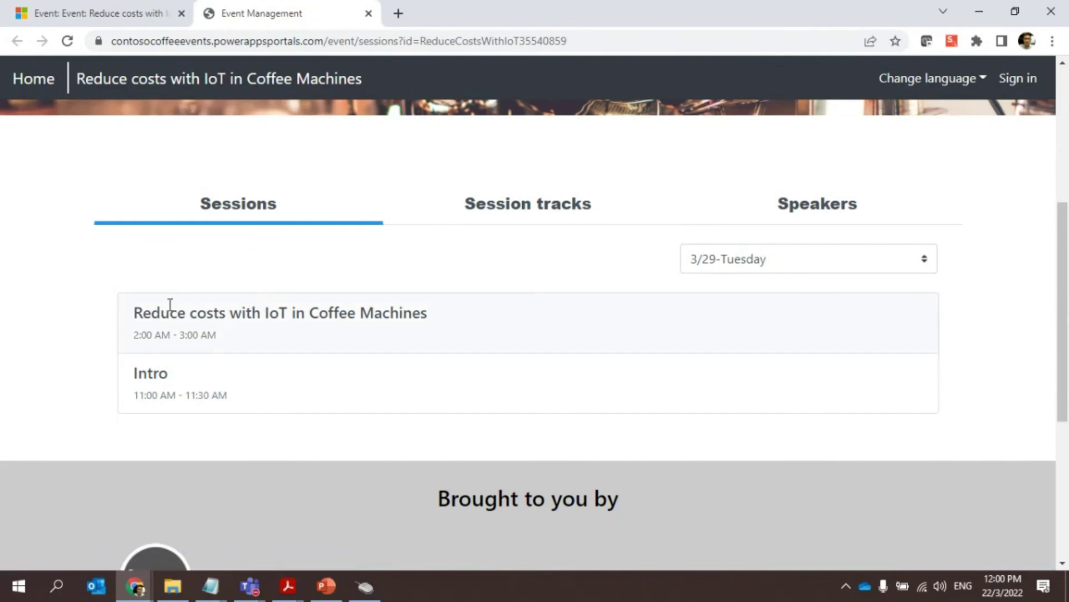
click(816, 211)
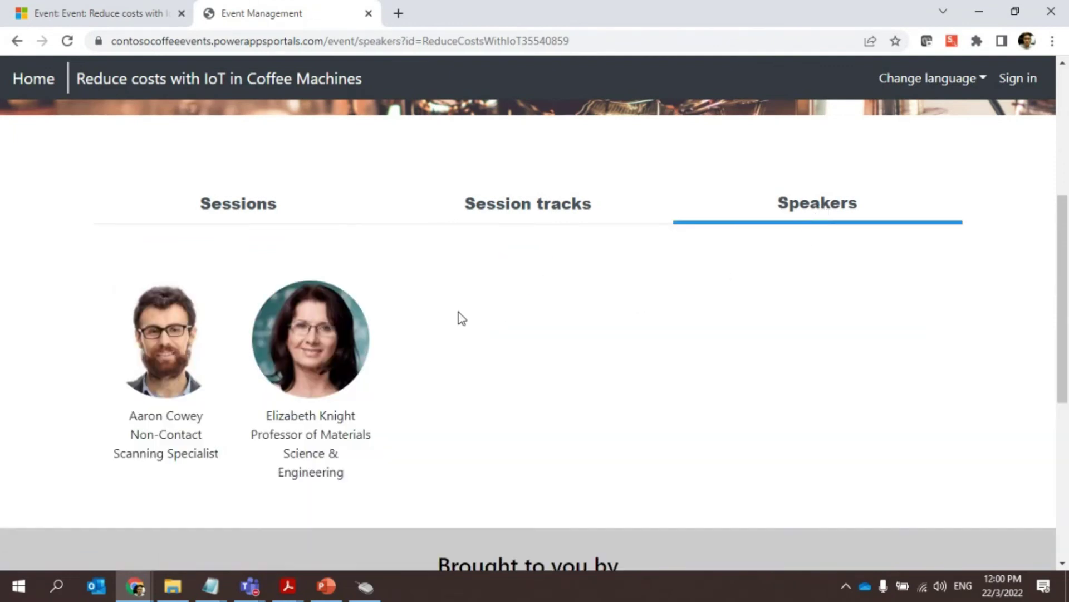
scroll(461, 319, up, 2)
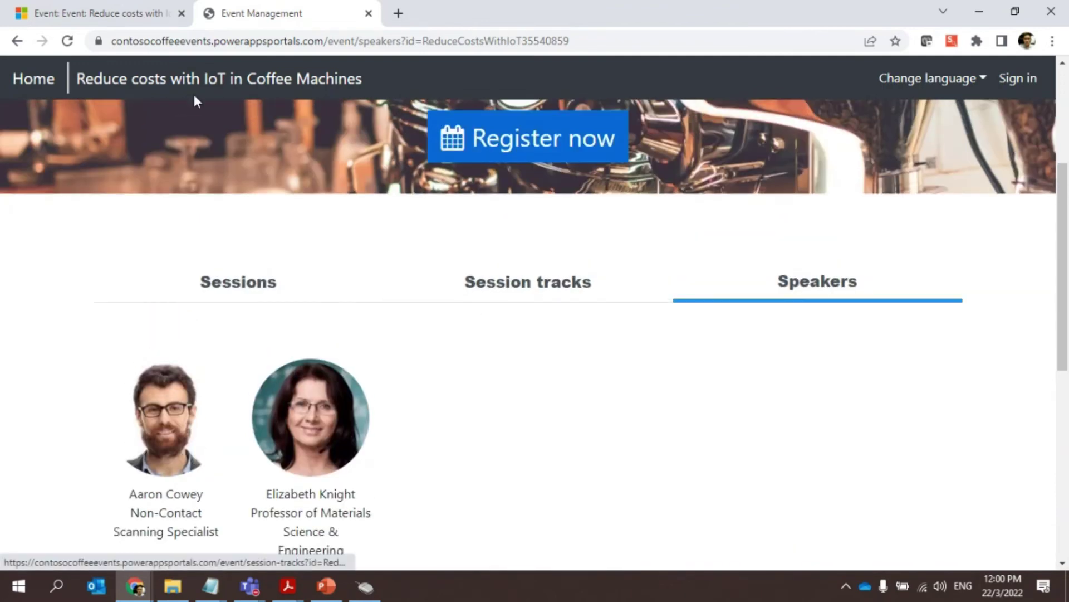
Step: Compare the event record's agenda with the public website, from the speakers back up to the registration banner
click(109, 17)
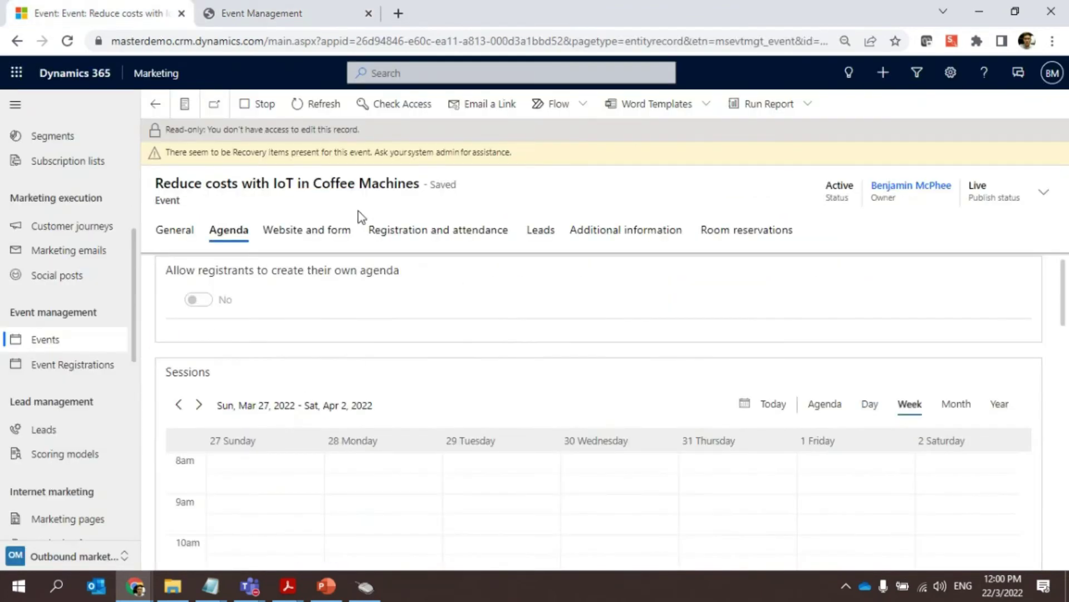
click(308, 7)
scroll(644, 401, down, 6)
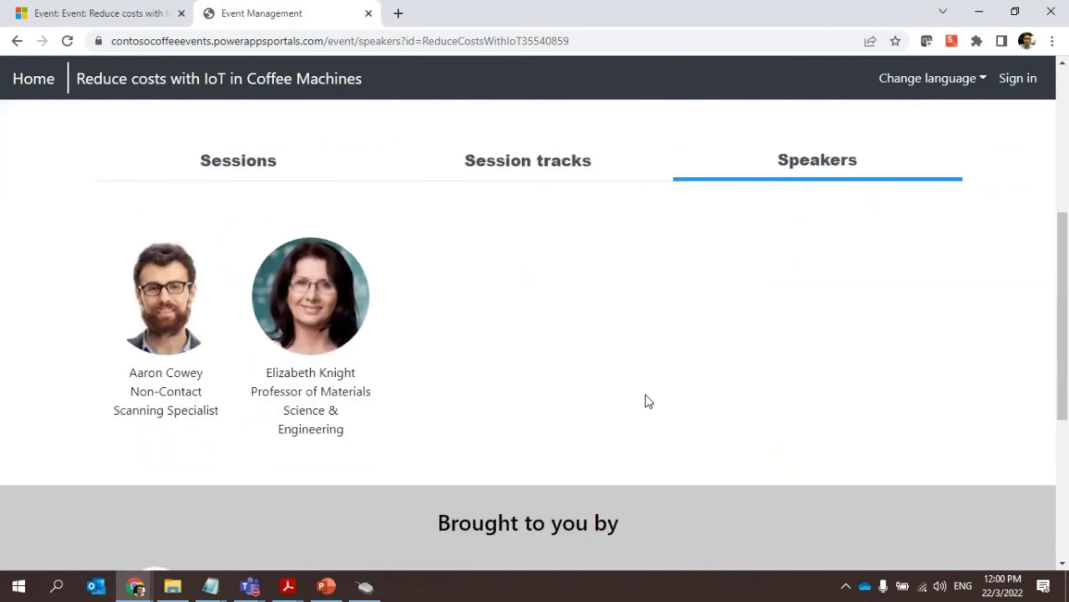
scroll(643, 395, up, 10)
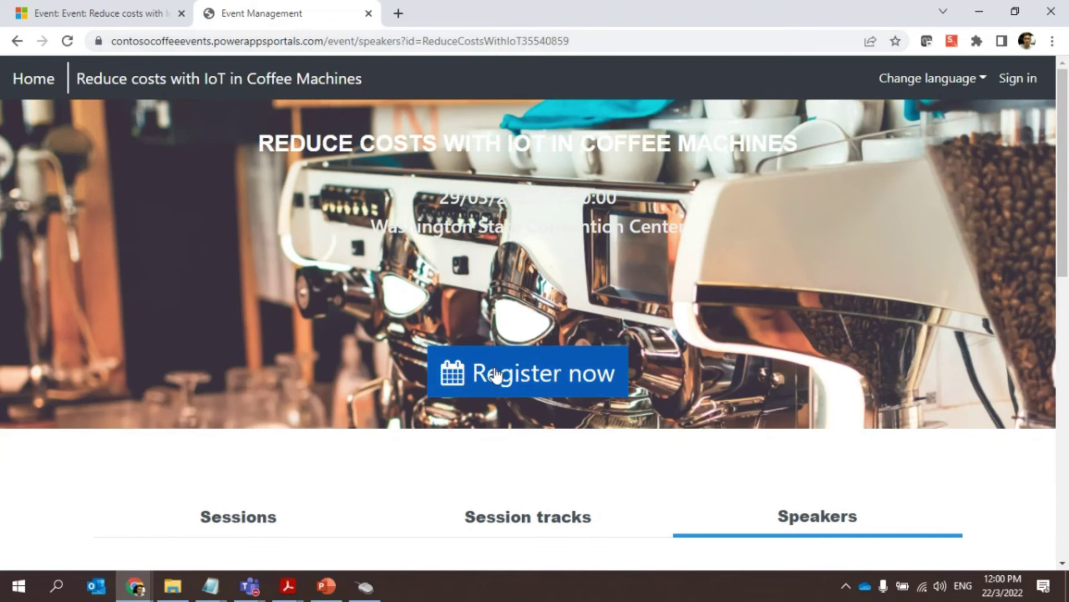
Step: Review the passes and event registrations in the event record's registration and attendance details
click(132, 22)
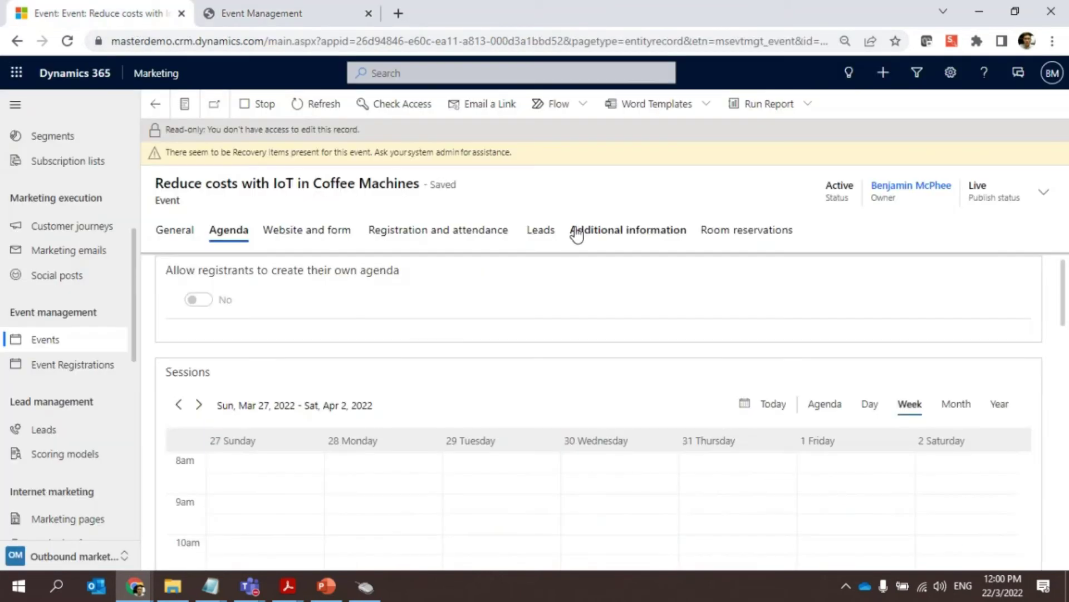
click(424, 235)
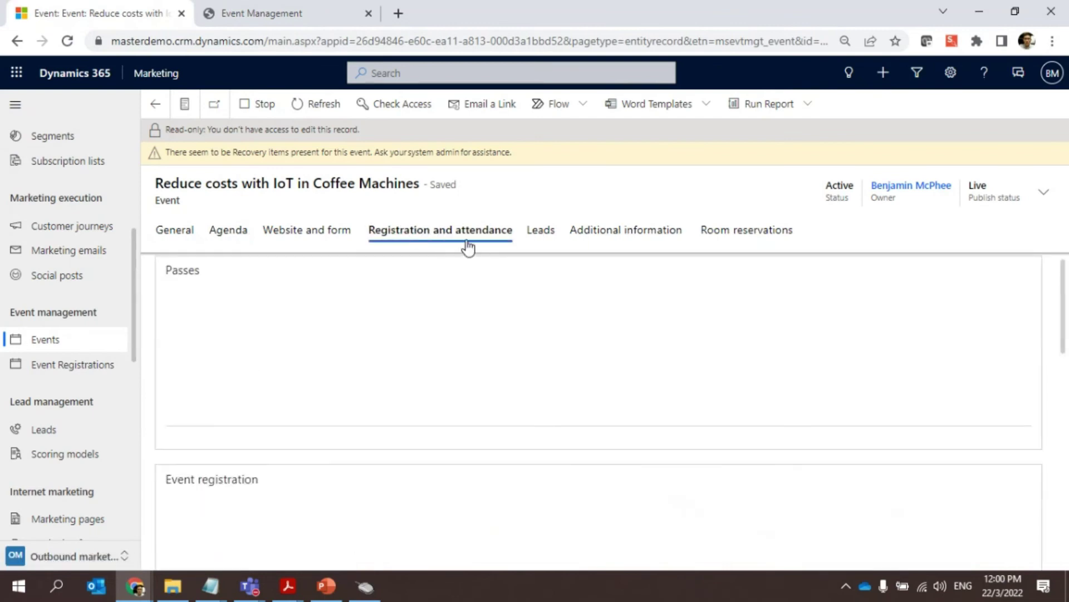
scroll(332, 365, down, 3)
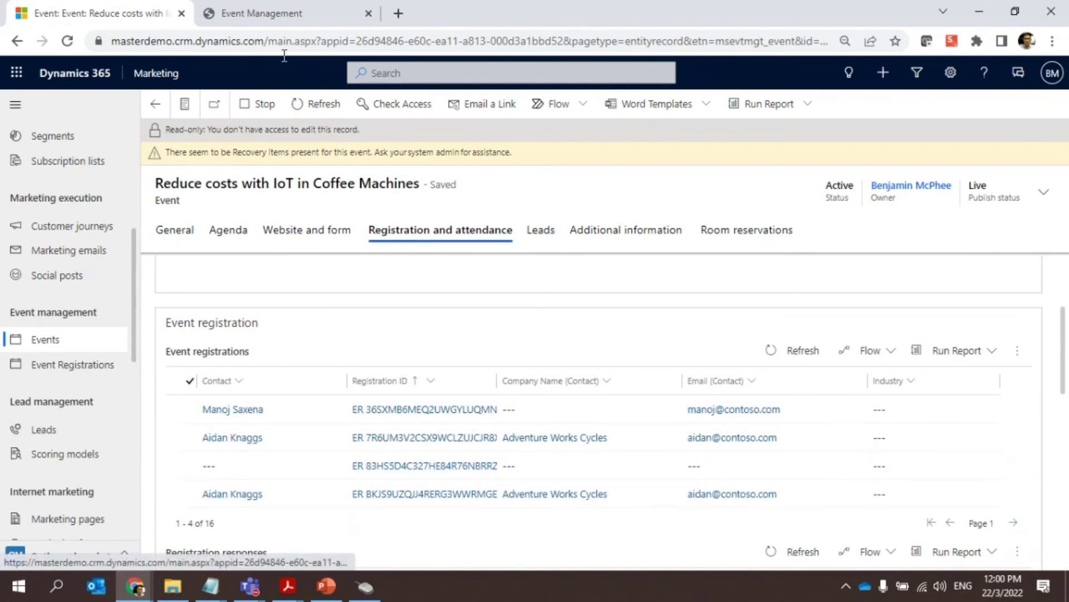
click(279, 24)
click(116, 24)
scroll(372, 322, down, 5)
scroll(377, 401, up, 5)
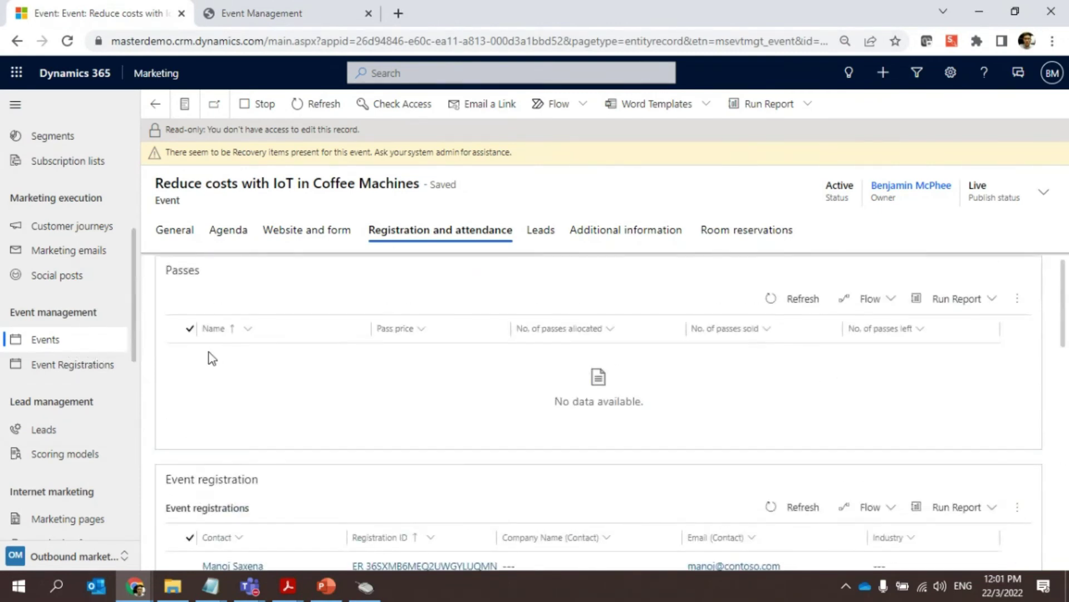
Step: Return to the event's general details, and open the B2B landing page from the active marketing pages
click(176, 230)
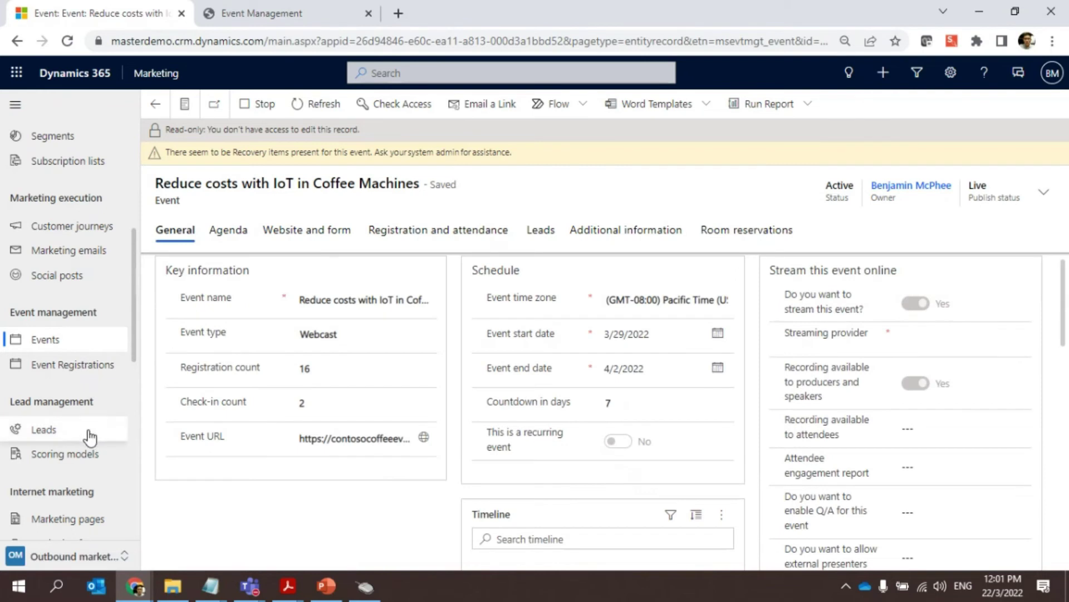
scroll(88, 431, down, 3)
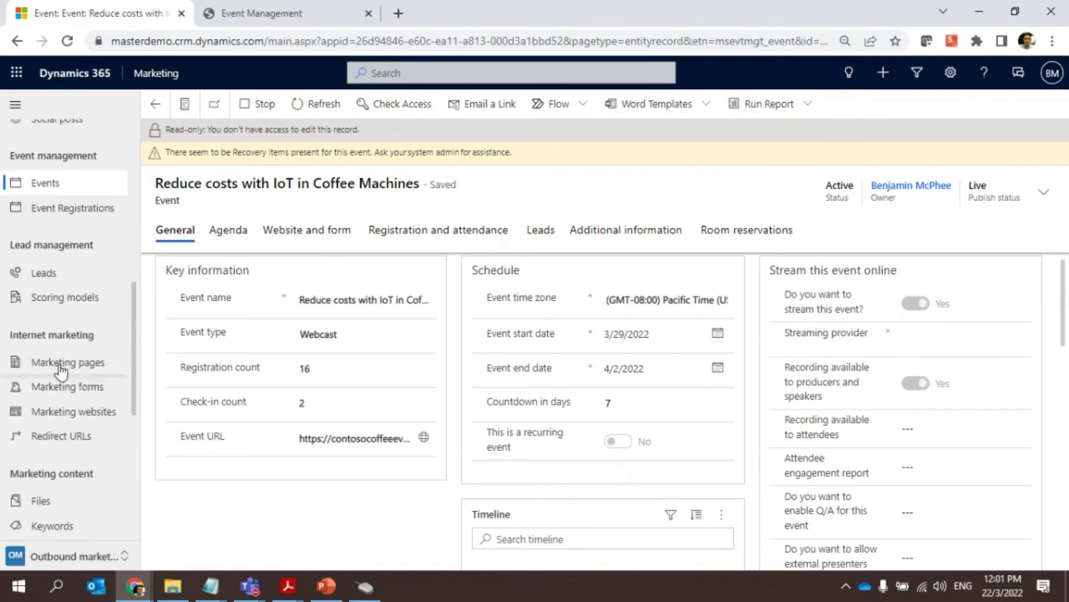
click(75, 367)
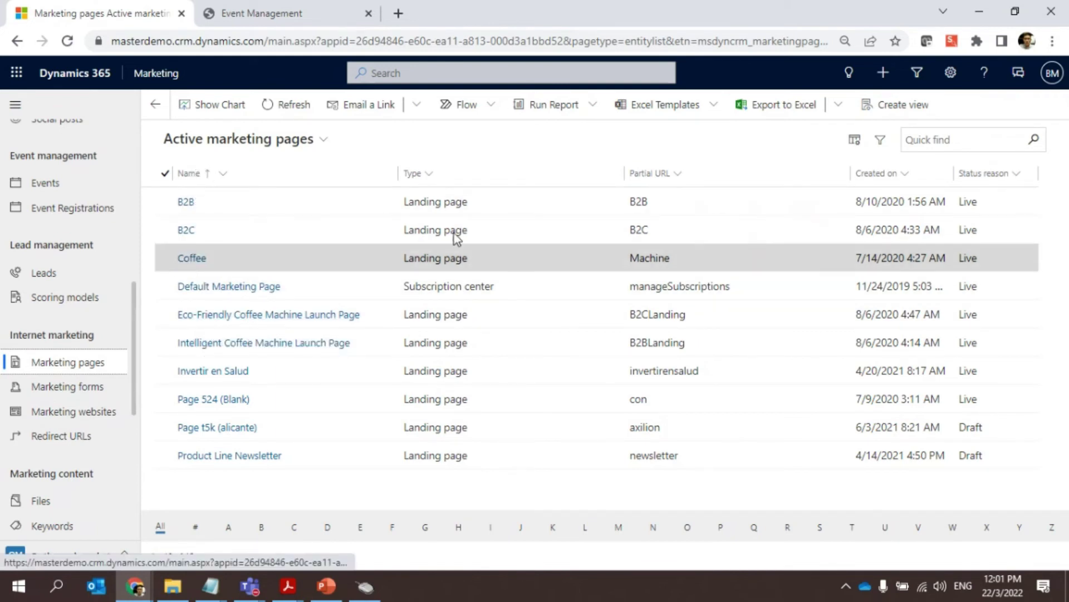
click(192, 210)
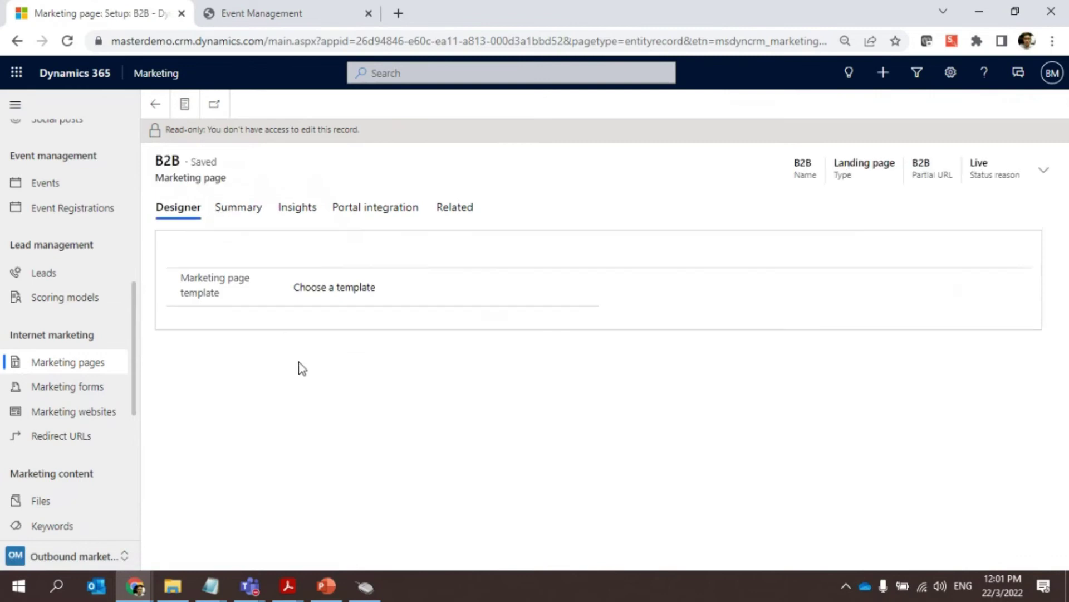
Step: Open the live B2B page from the full page URL in its summary, and look through the webinar landing page
click(250, 212)
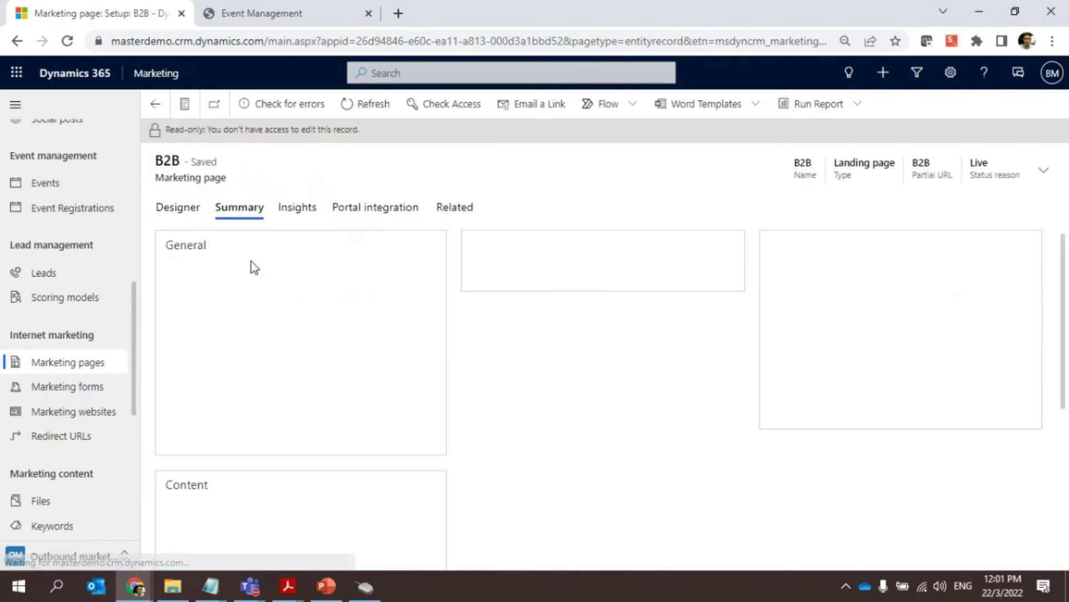
click(424, 527)
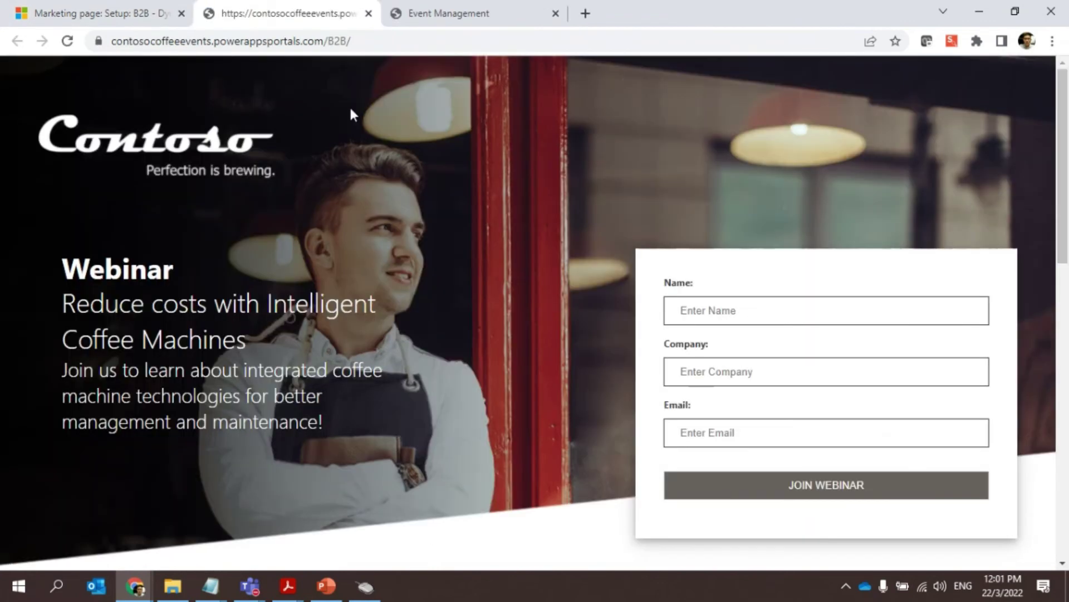
scroll(315, 188, down, 5)
scroll(313, 211, down, 7)
scroll(258, 425, up, 13)
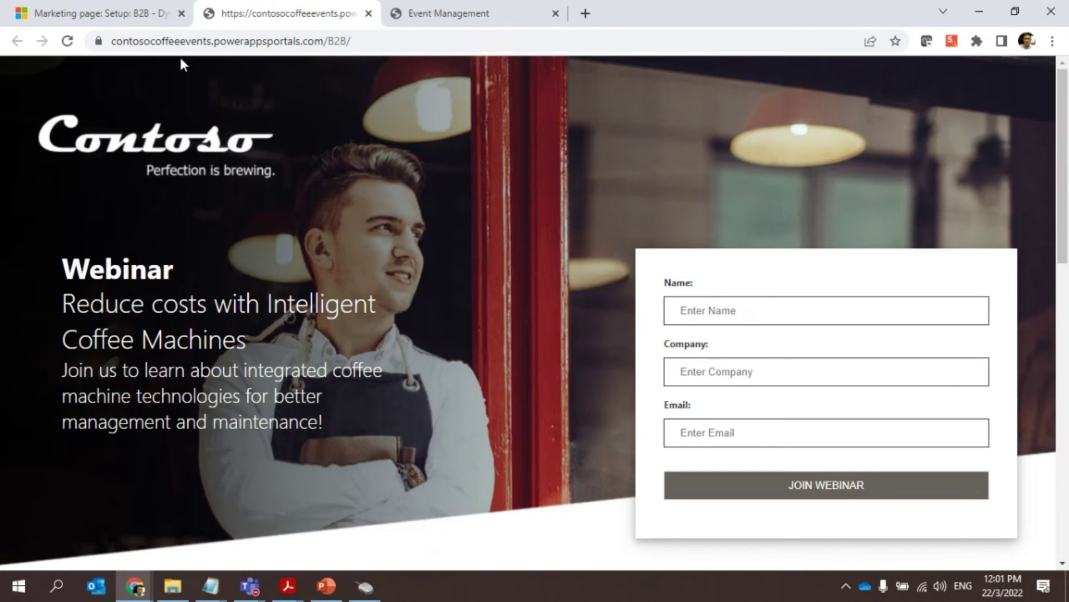
Step: Review the content details in the B2B marketing page's summary, and return to the live webinar landing page
click(77, 17)
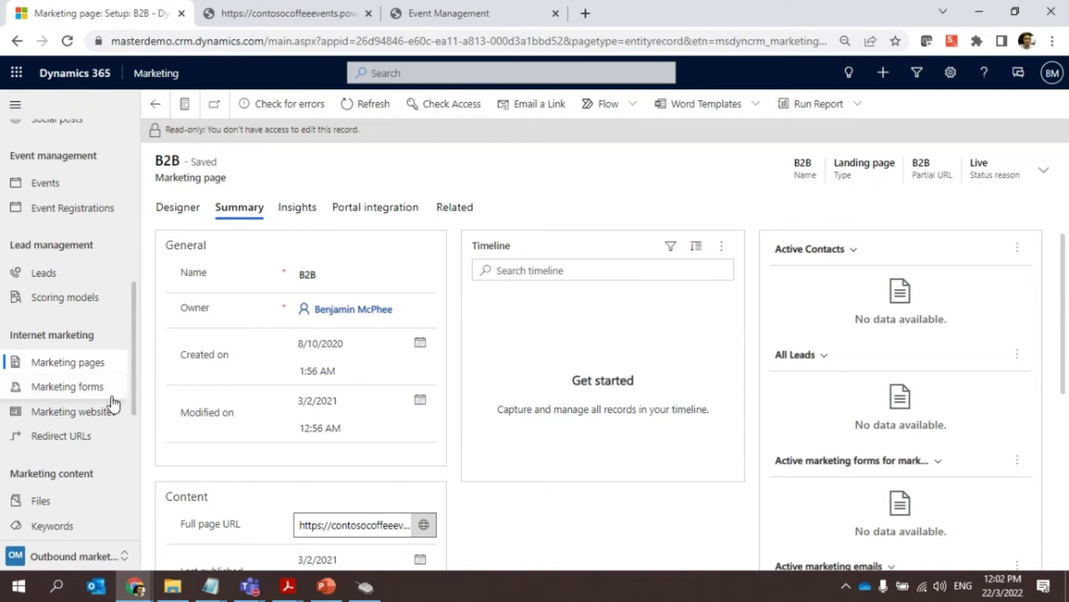
scroll(289, 419, down, 3)
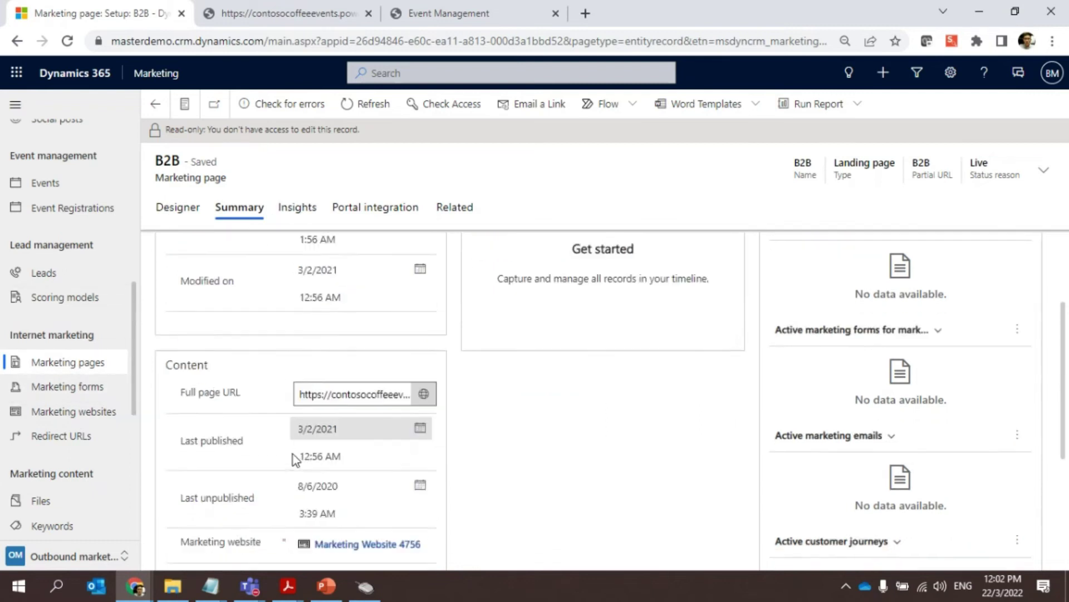
scroll(294, 461, down, 1)
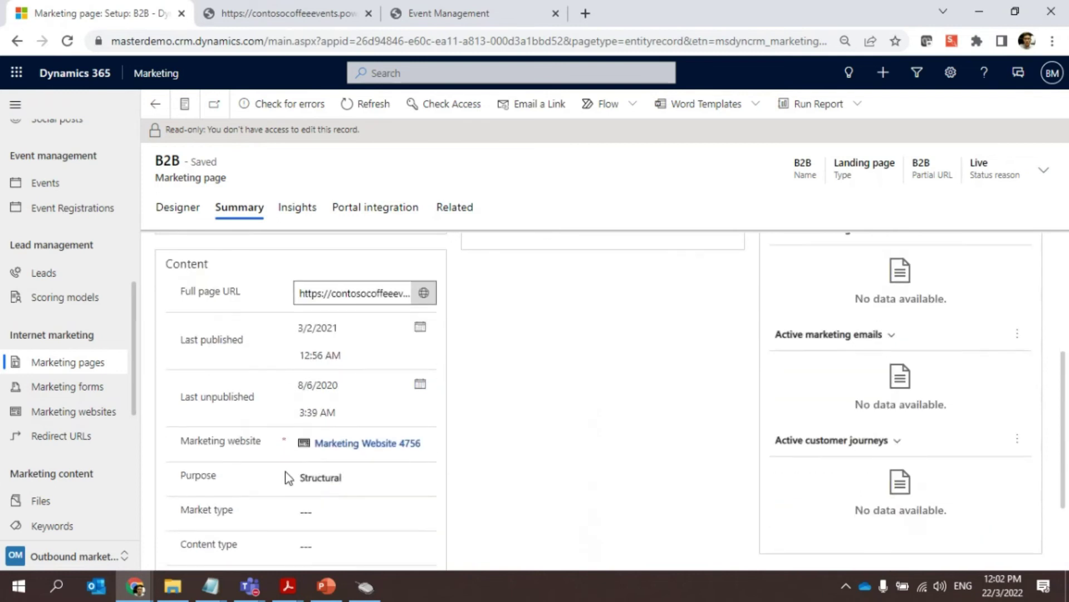
scroll(288, 478, up, 3)
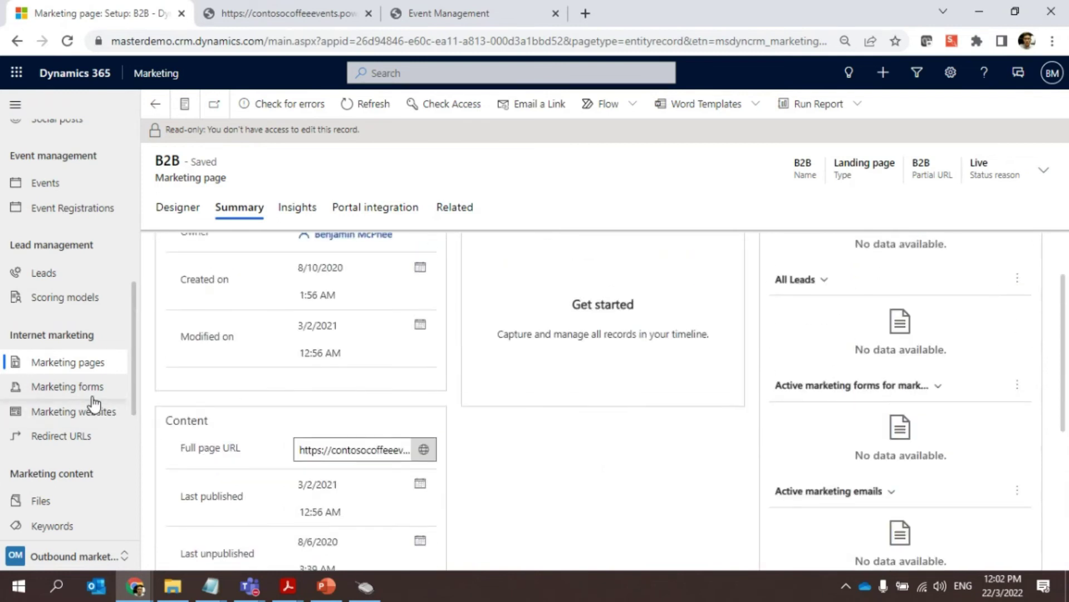
click(304, 13)
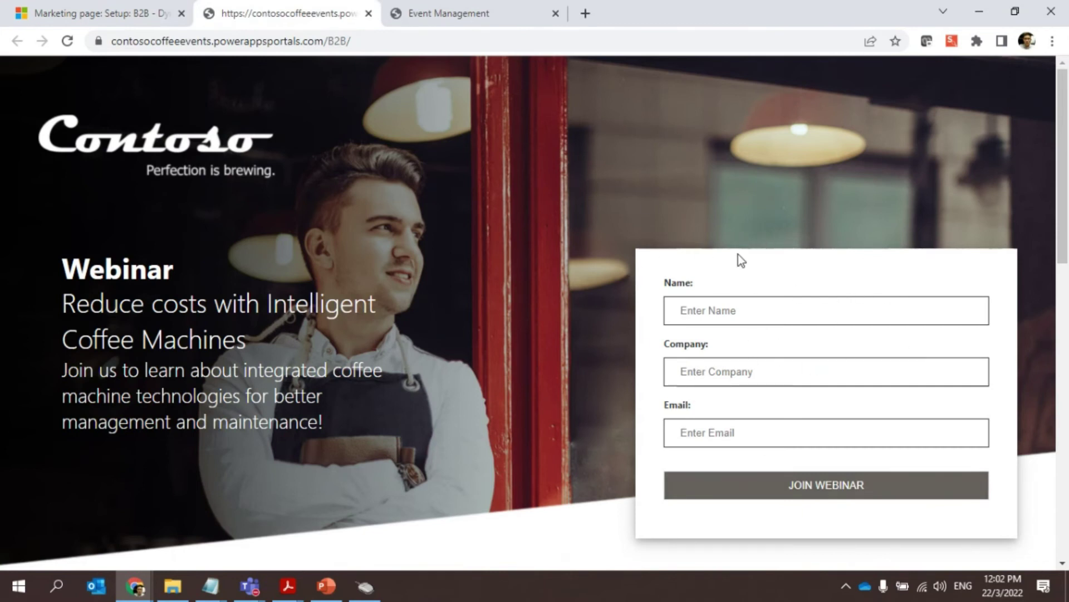
Step: Check the registration form fields on the webinar page, and compare it with the B2B marketing page record
click(687, 308)
click(692, 281)
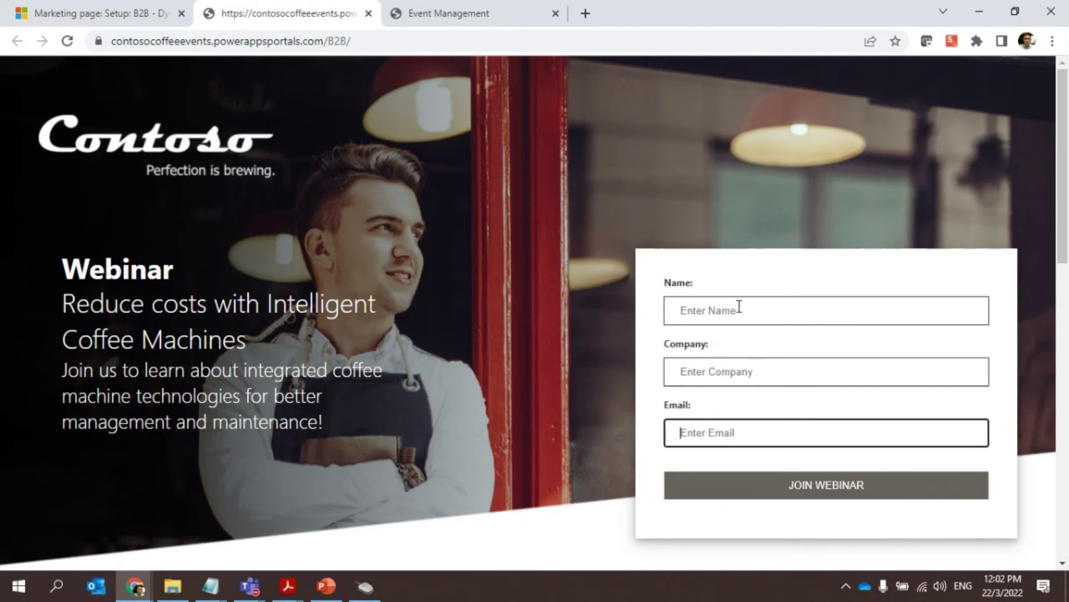
click(104, 12)
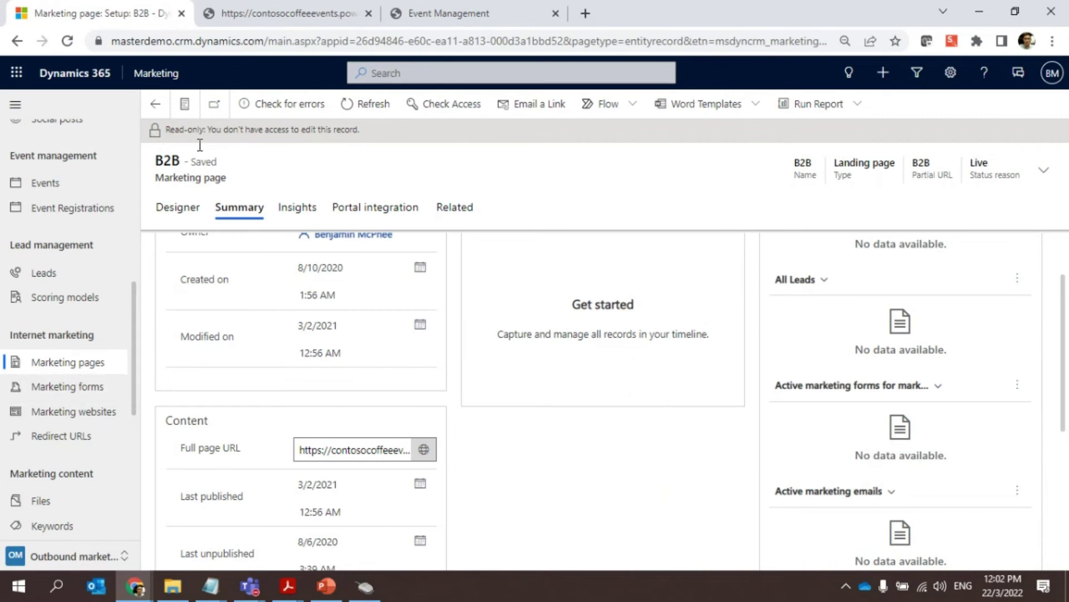
click(293, 16)
Step: Highlight the full web address of the live B2B landing page
click(251, 40)
drag(387, 40, 0, 11)
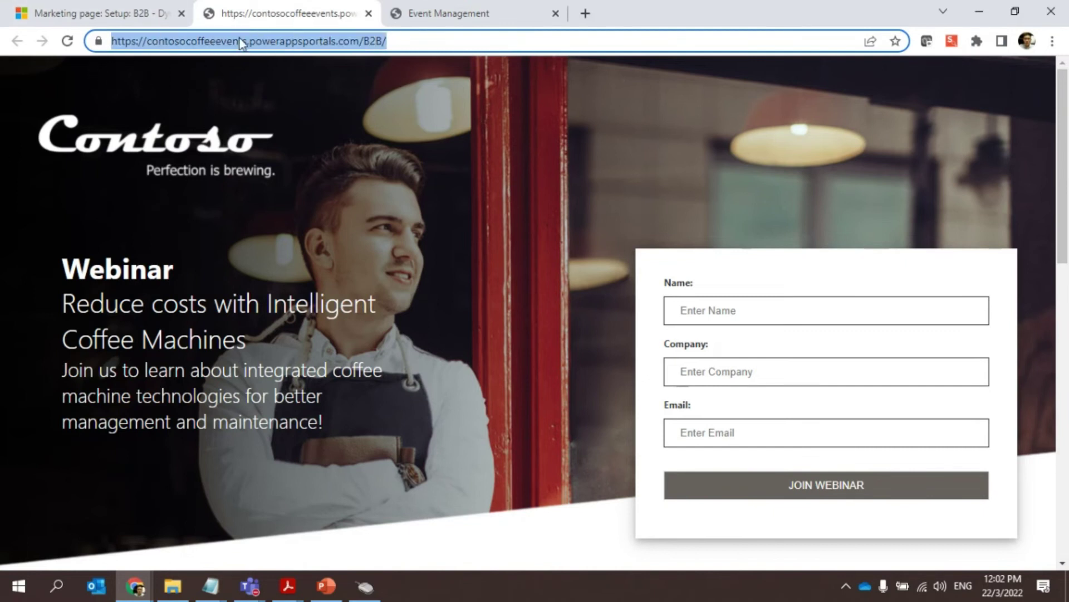
click(175, 44)
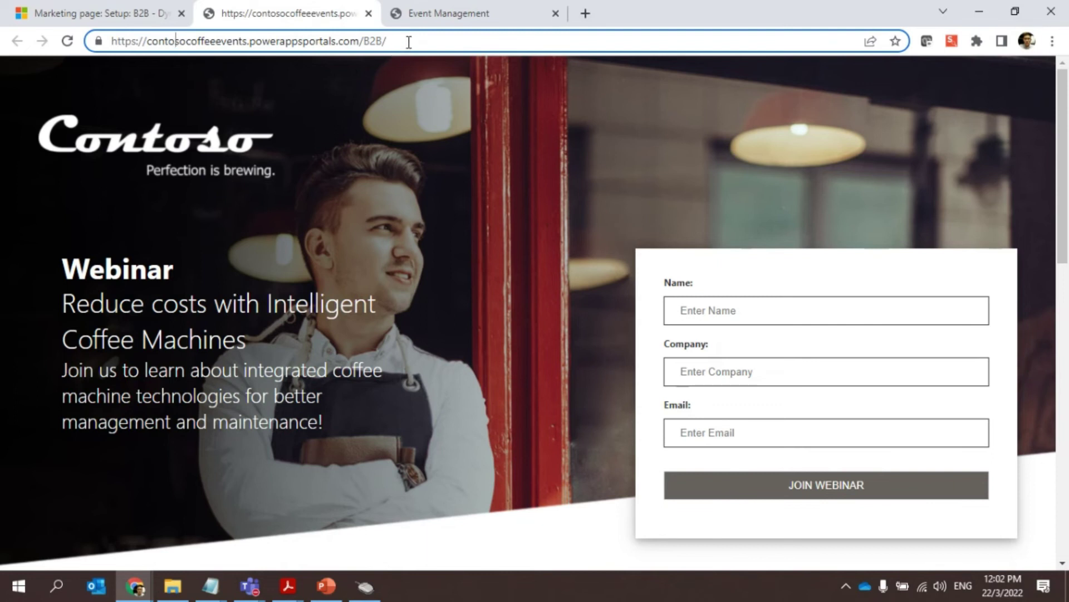
drag(408, 43, 5, 40)
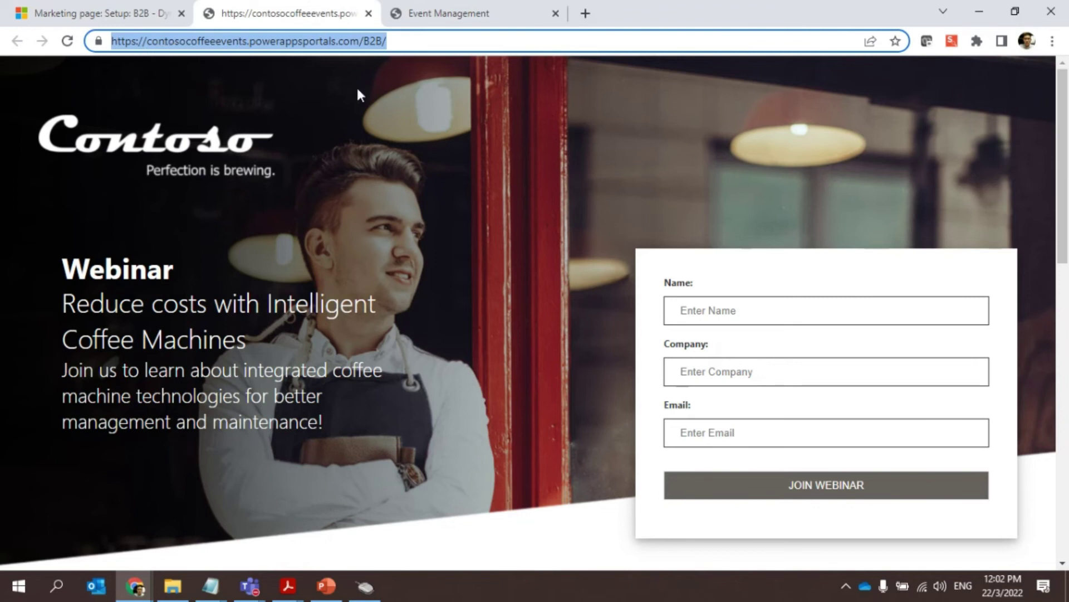
click(390, 45)
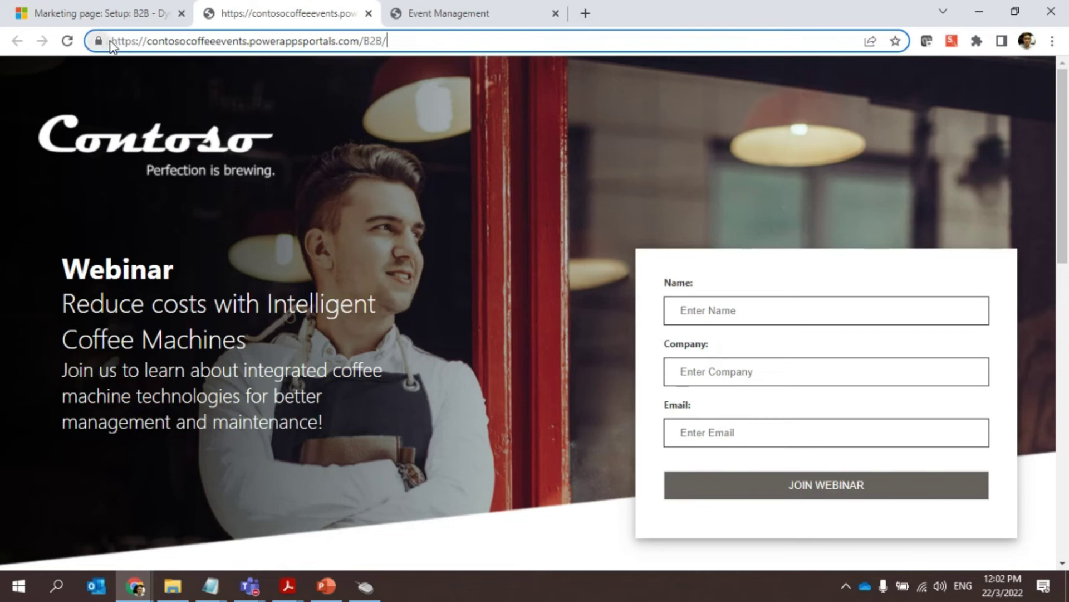
scroll(362, 167, down, 1)
scroll(349, 195, up, 1)
drag(390, 42, 115, 42)
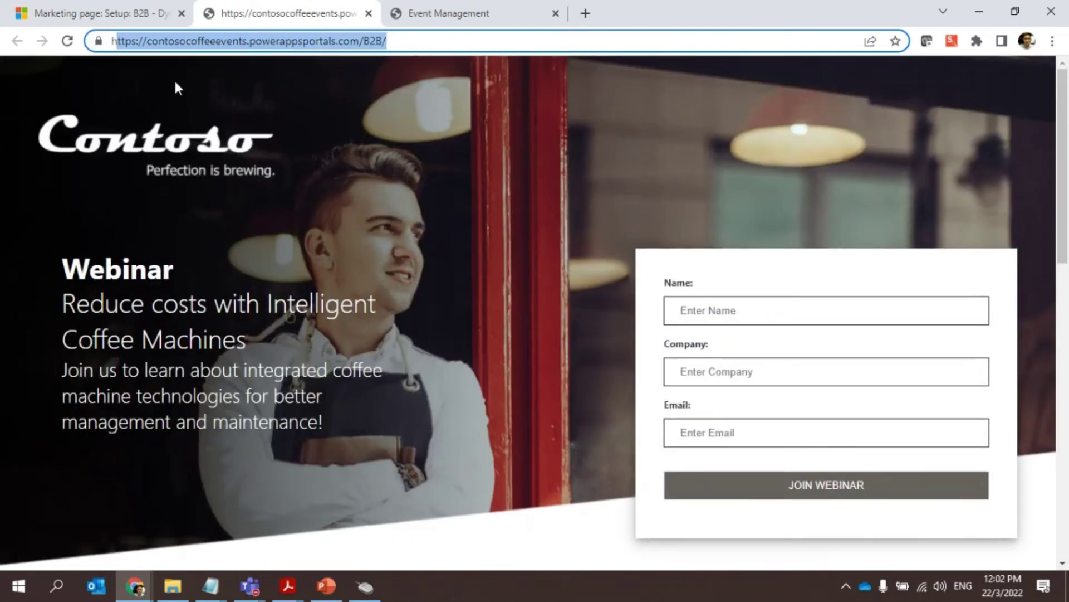
Step: Look through the webinar landing page, from the registration form down to the expected learning topics
scroll(272, 172, down, 5)
scroll(273, 181, down, 5)
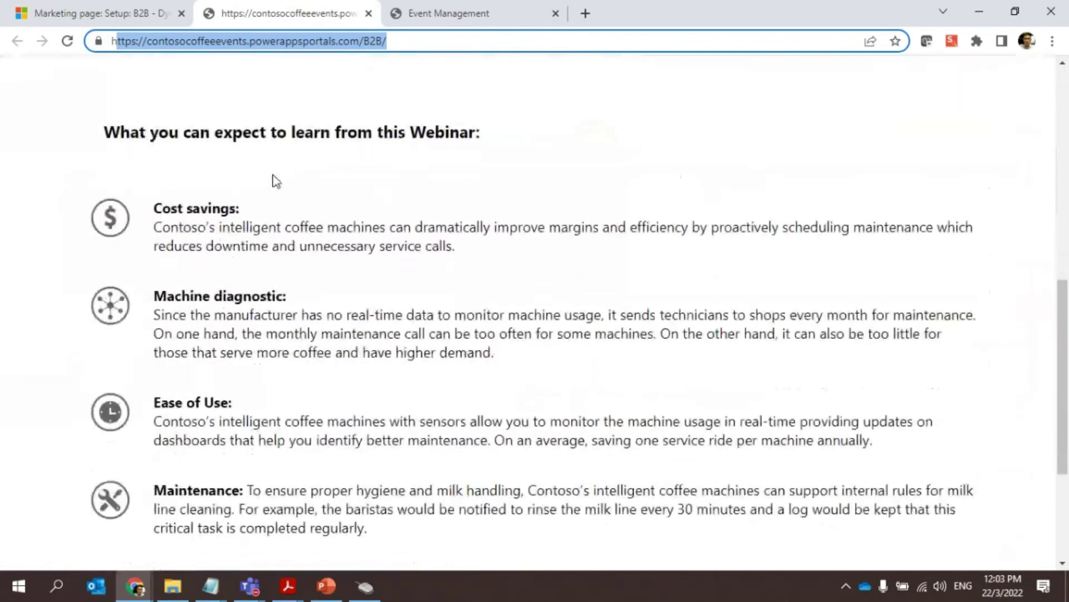
scroll(273, 181, up, 10)
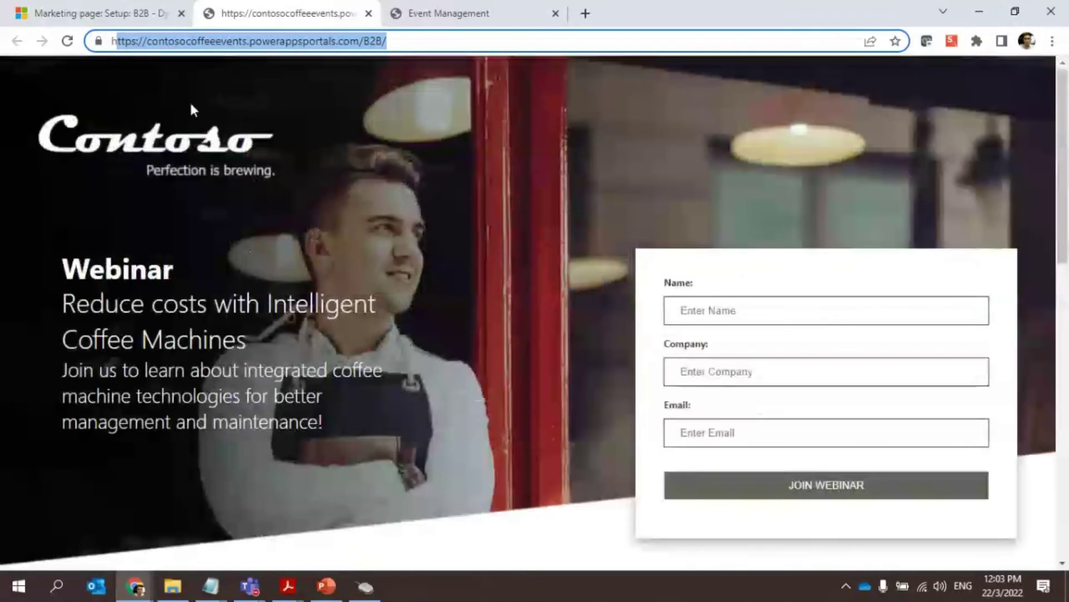
click(139, 74)
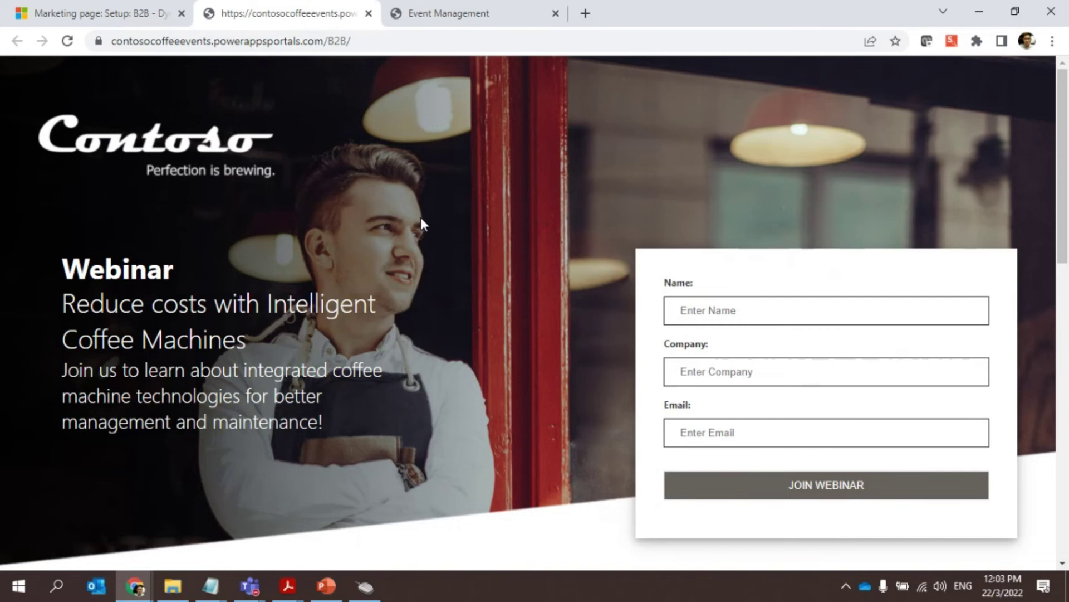
scroll(583, 334, down, 3)
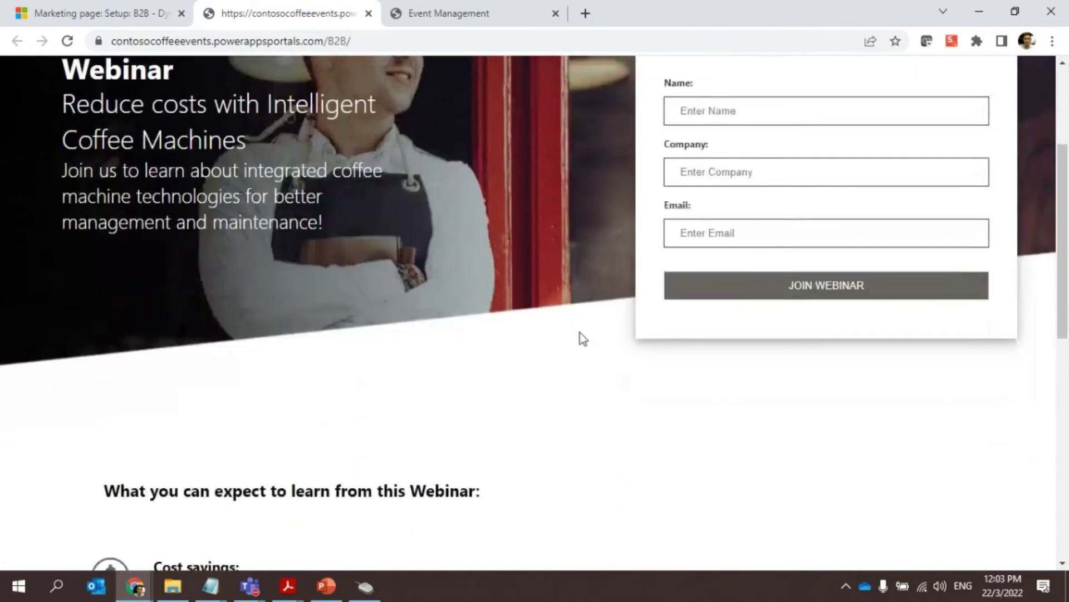
scroll(579, 336, down, 7)
scroll(568, 341, up, 9)
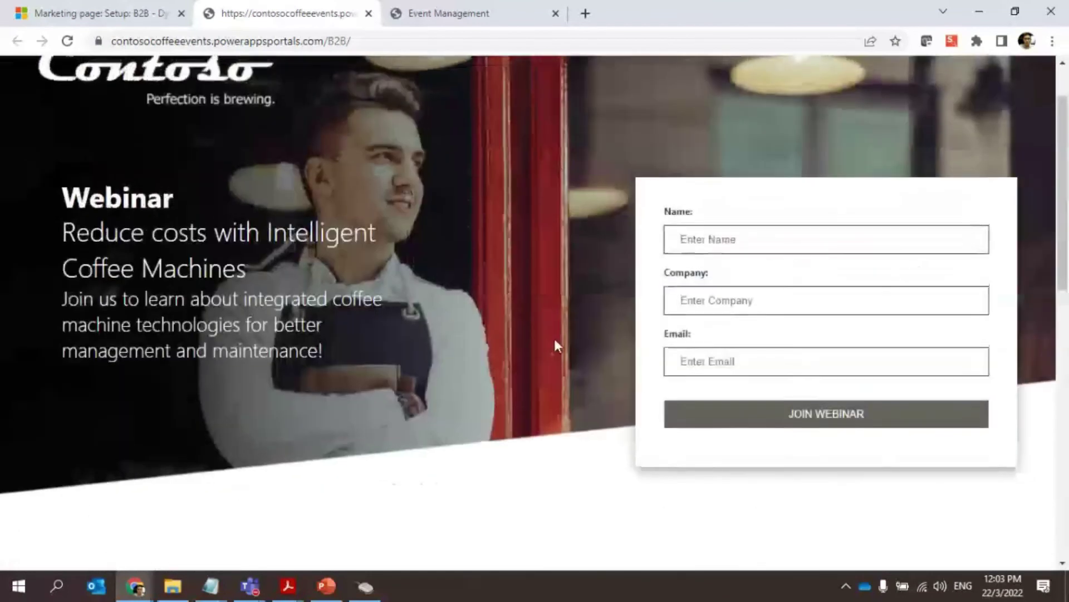
scroll(554, 346, up, 1)
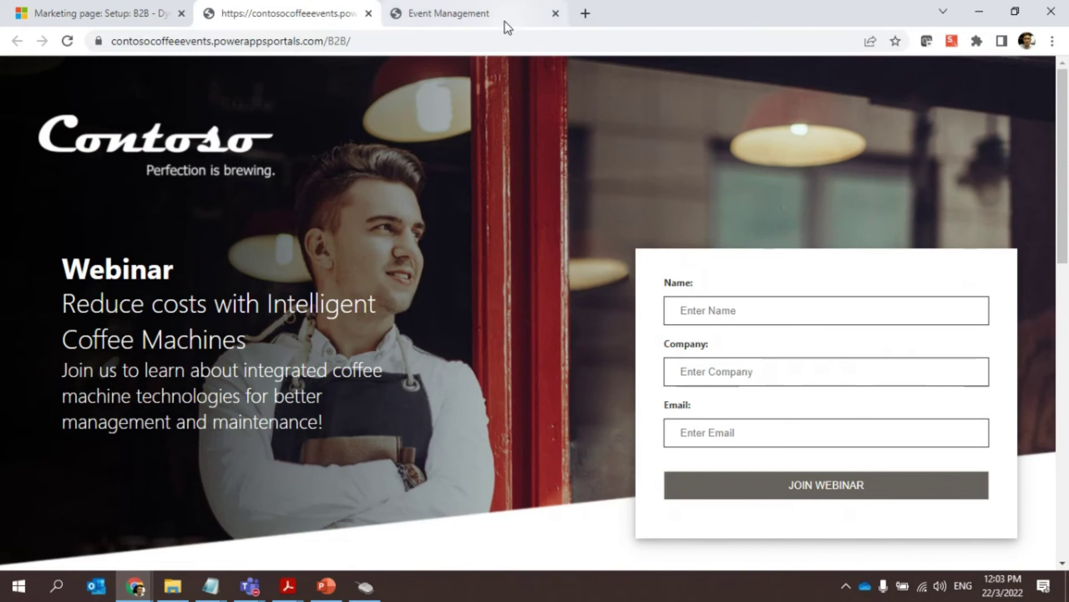
Step: Return to the B2B marketing page record in the Marketing app, and open the active segments list
click(119, 10)
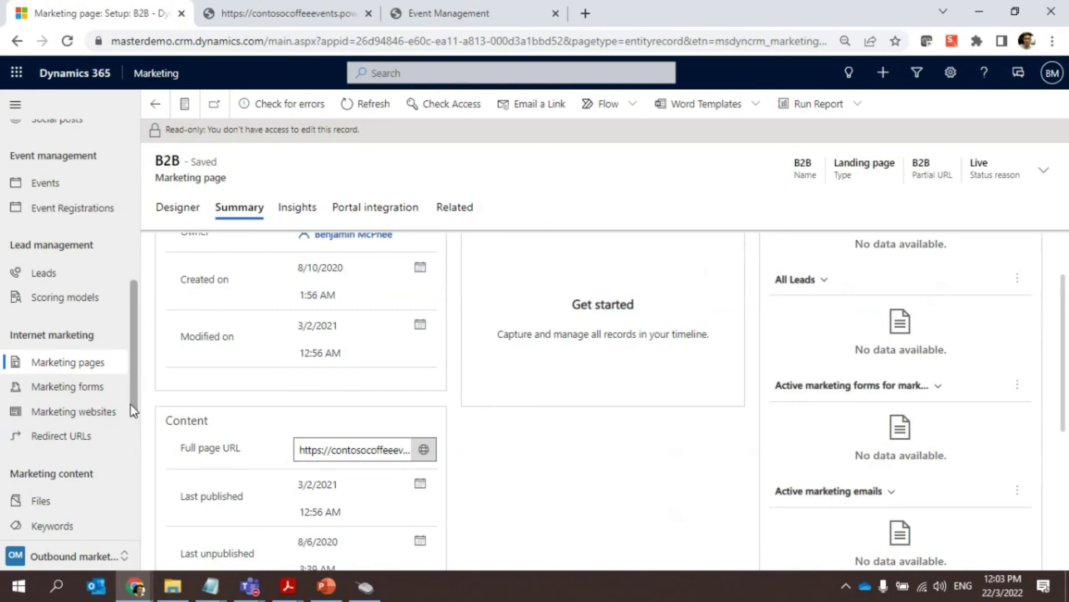
scroll(83, 392, down, 2)
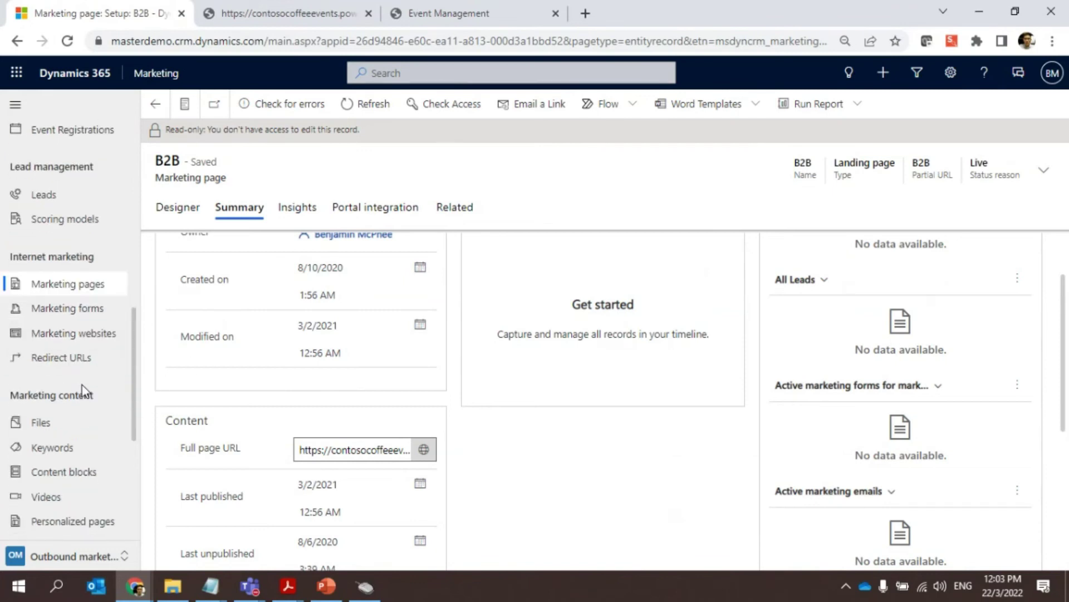
scroll(84, 393, up, 5)
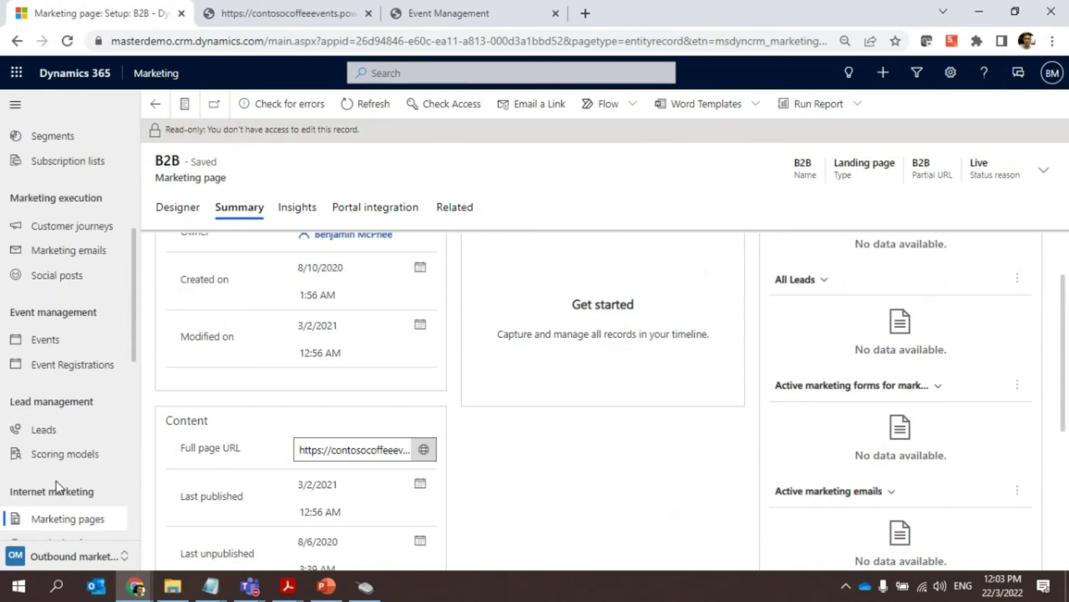
scroll(56, 486, down, 2)
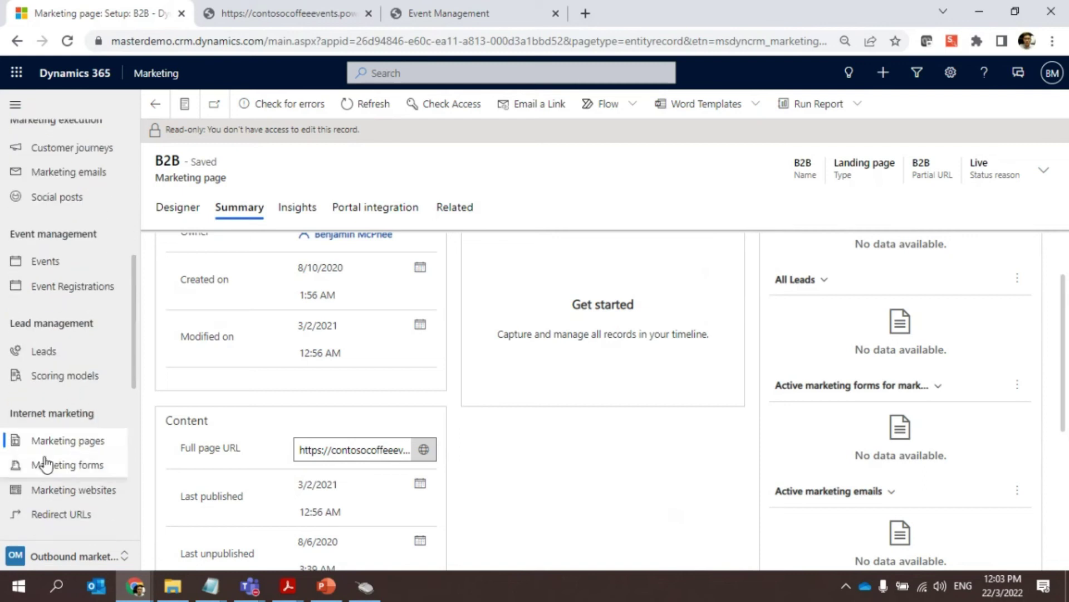
scroll(52, 316, up, 2)
scroll(51, 316, up, 5)
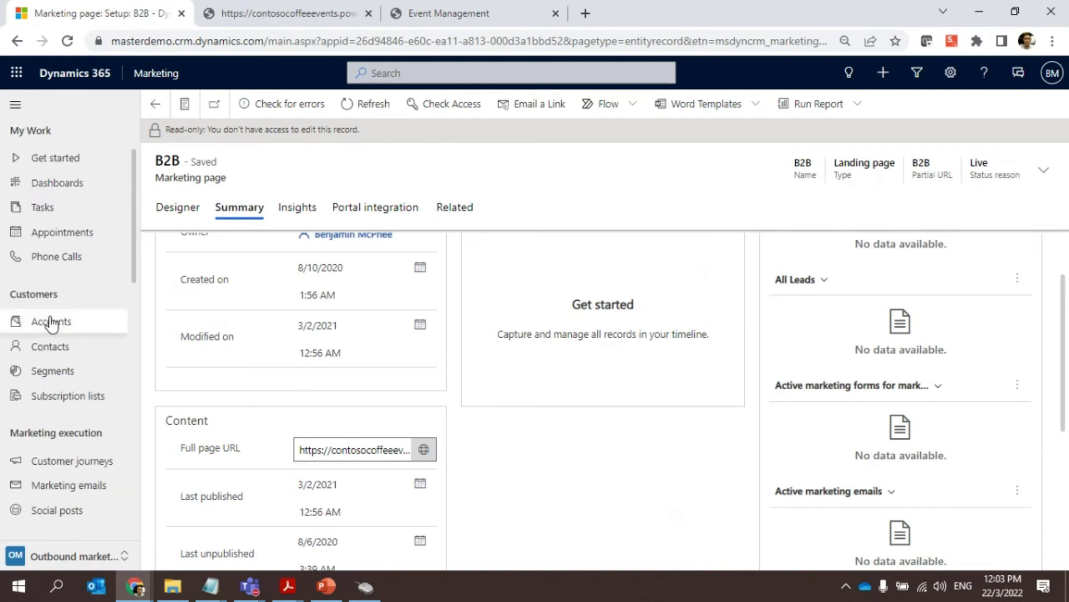
click(56, 370)
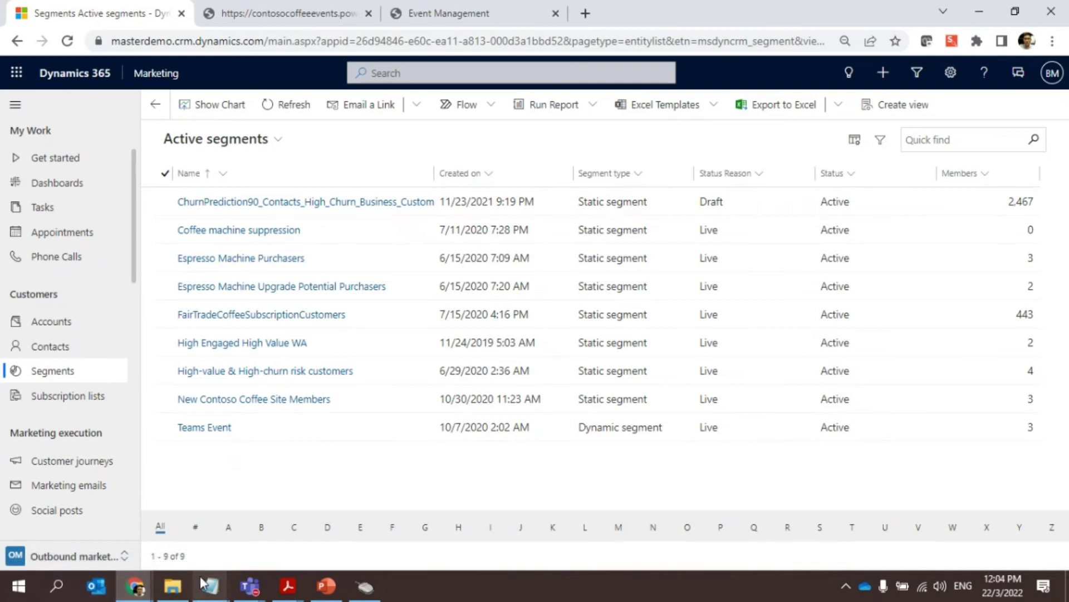
Step: Switch to Notepad and add the lines "Demographics" and "Behavioral" below the existing Dynamics 365 Sales Hub text
click(220, 585)
click(275, 529)
key(Return)
key(Return)
text(Demographics)
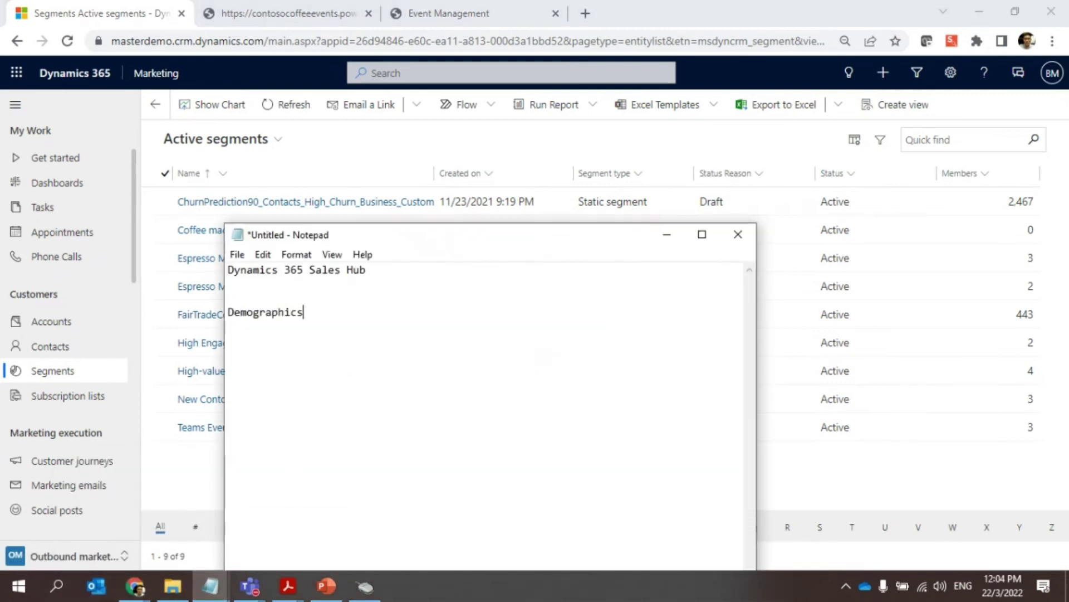
key(Return)
text(Behav)
key(BackSpace)
key(BackSpace)
text(avioral)
Step: Highlight the Demographics and Behavioral lines in the note, and return to the active segments list in the browser
drag(316, 343, 229, 319)
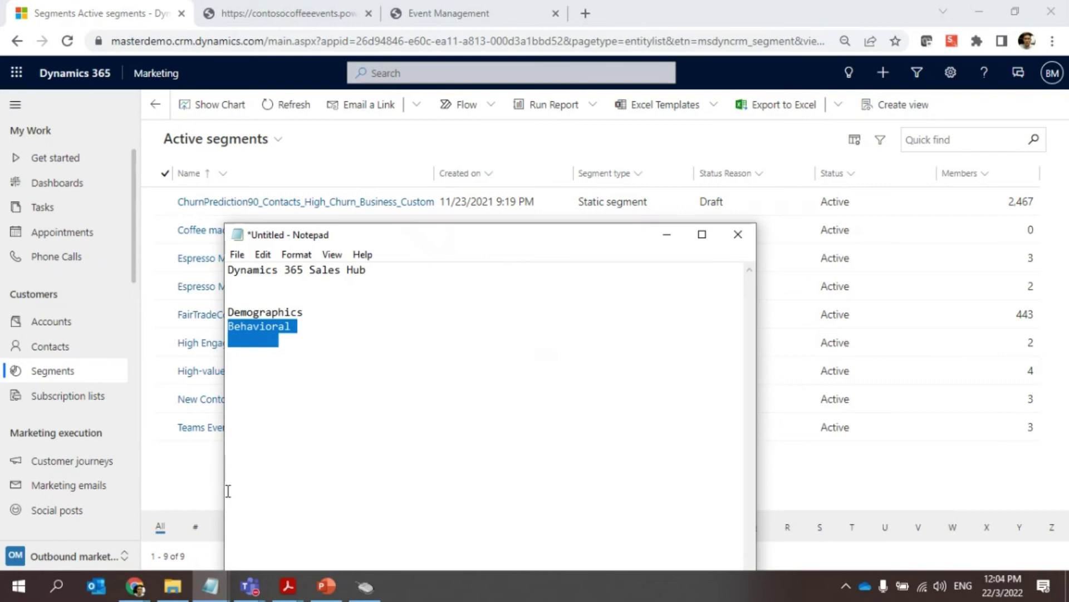
click(317, 451)
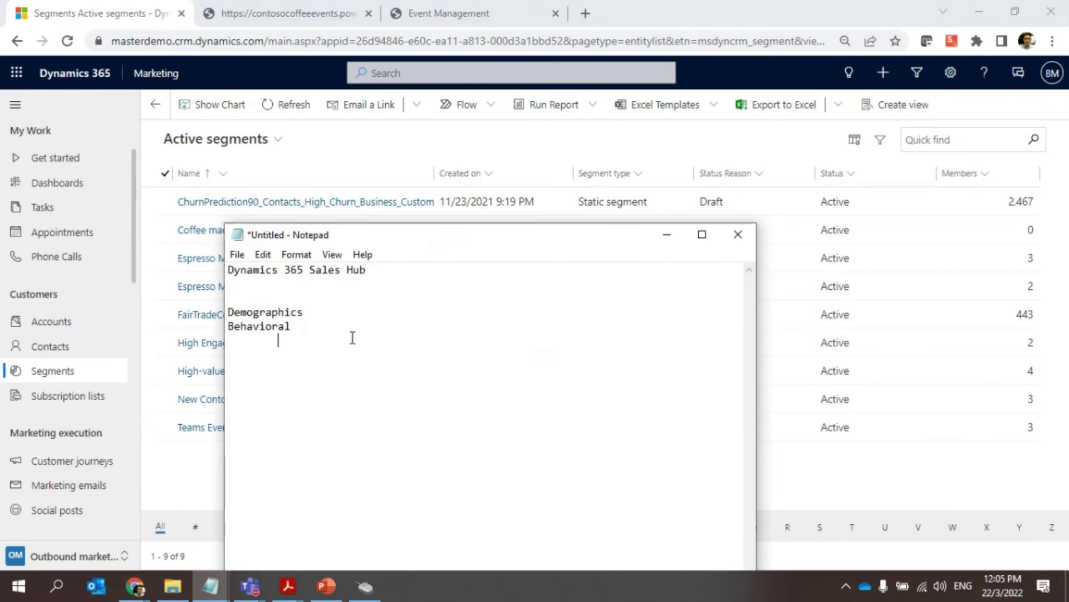
drag(329, 334, 227, 307)
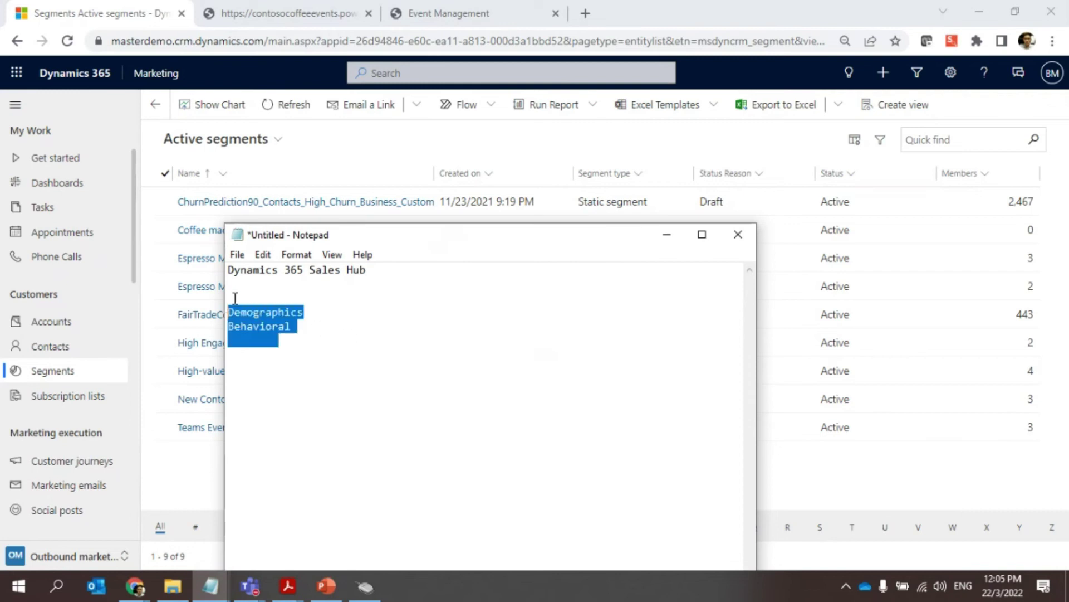
drag(313, 235, 567, 318)
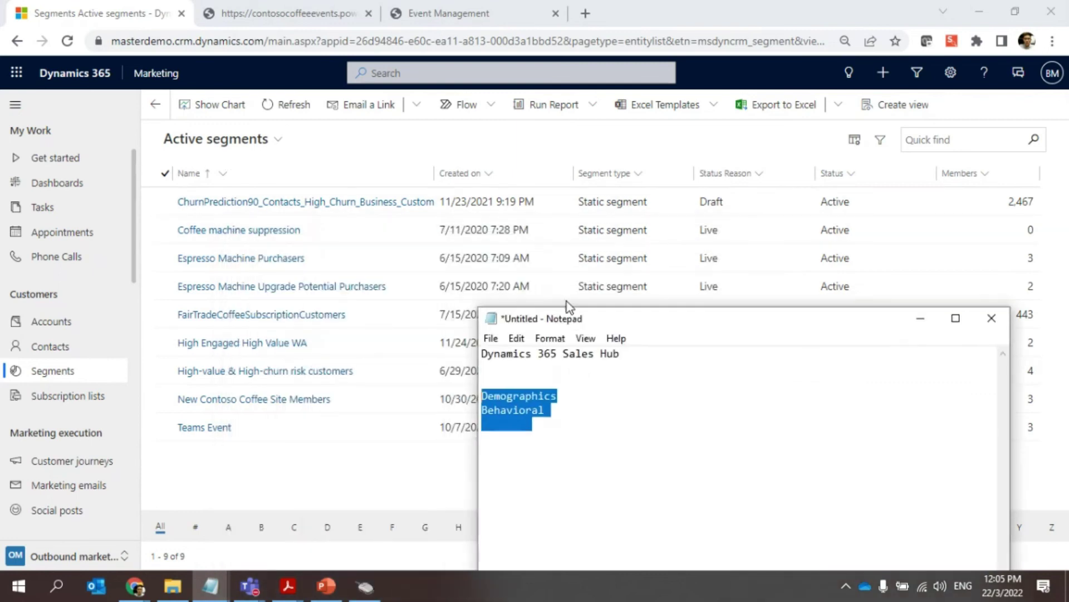
click(437, 241)
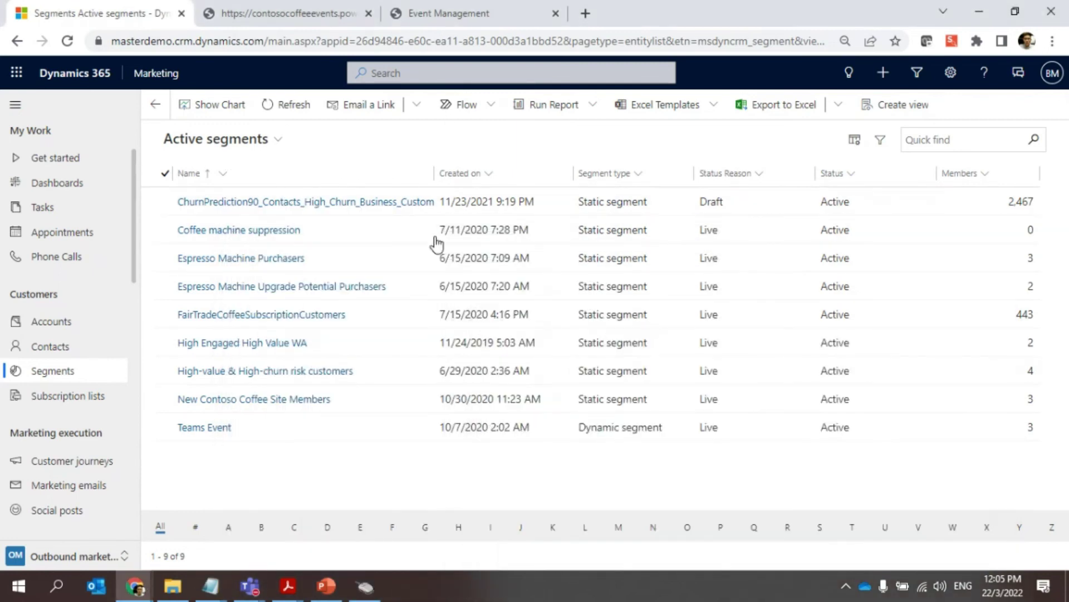
Step: Open the Contoso Intelligent Coffee Machine launch journey from the active customer journeys
scroll(83, 398, down, 3)
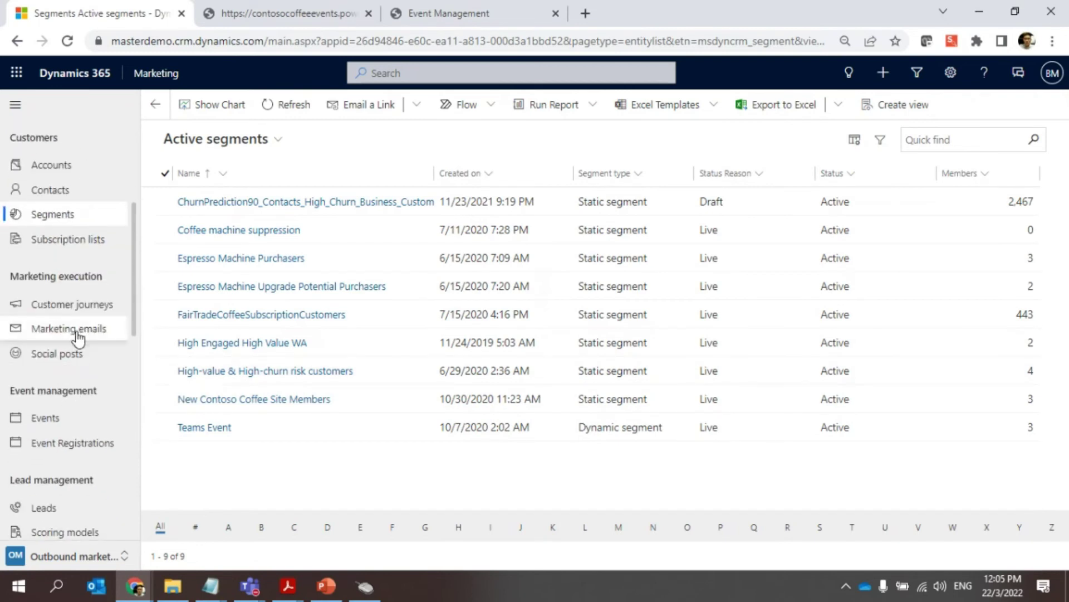
scroll(78, 337, down, 1)
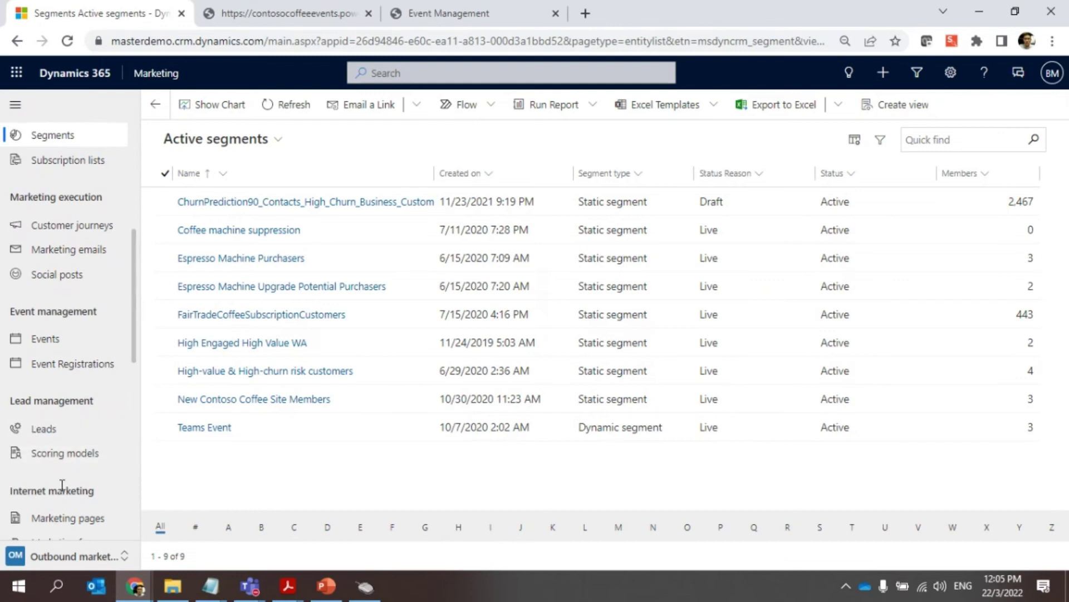
scroll(61, 485, down, 1)
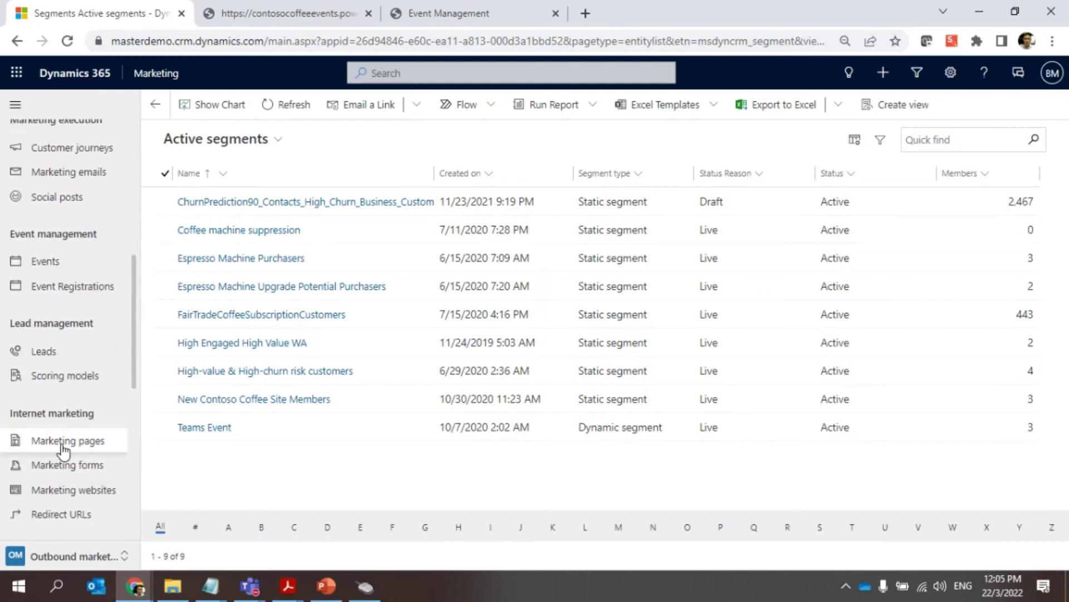
scroll(64, 447, up, 1)
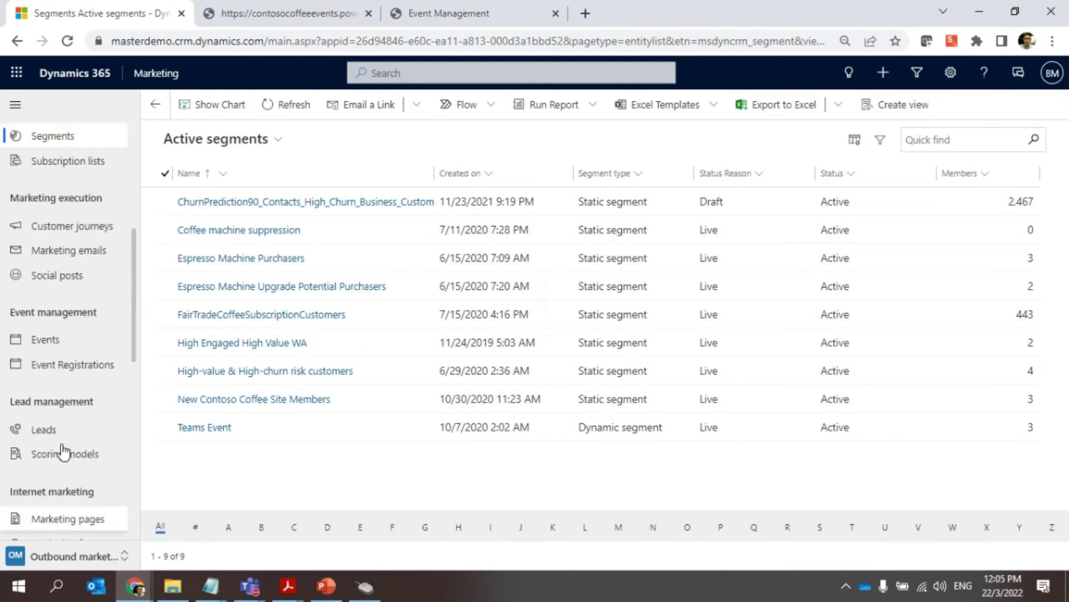
click(73, 236)
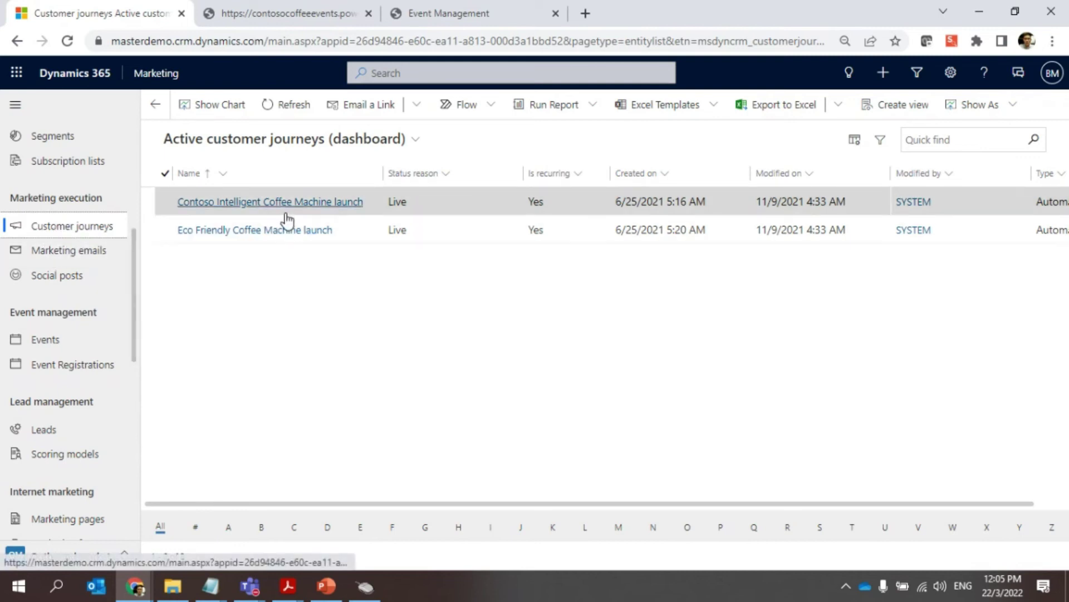
click(266, 204)
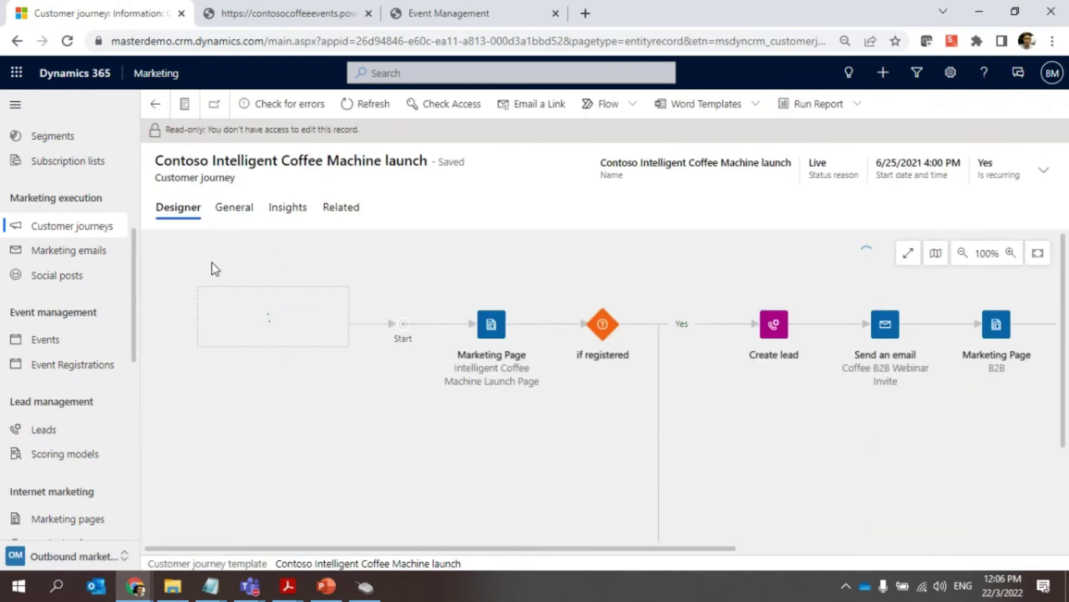
Step: Collapse the site navigation, and examine the journey's flow from the starting segment through the registration condition's branches
drag(400, 549, 399, 501)
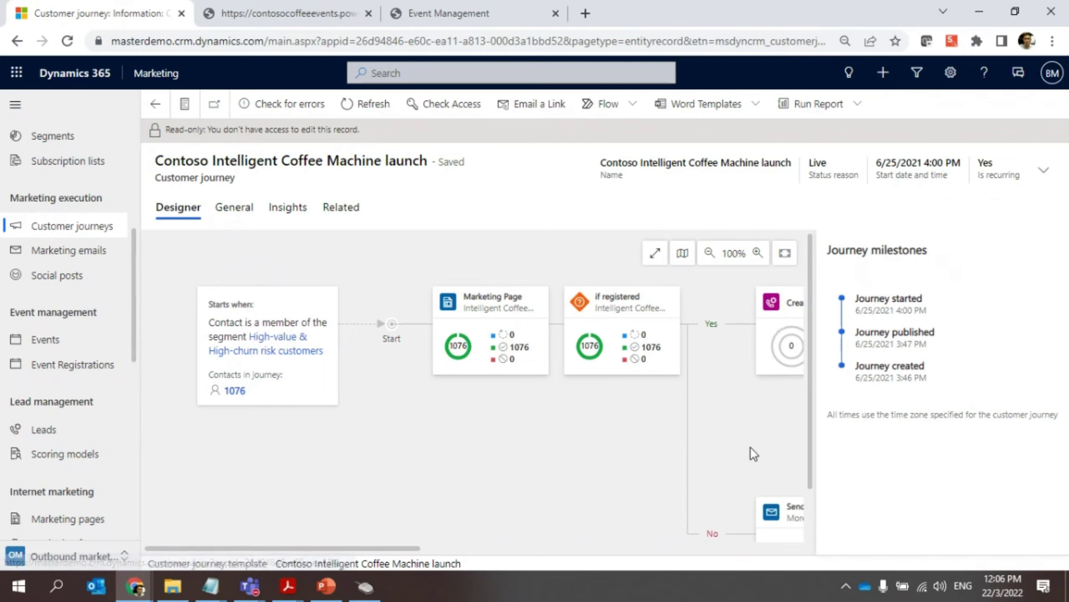
click(16, 105)
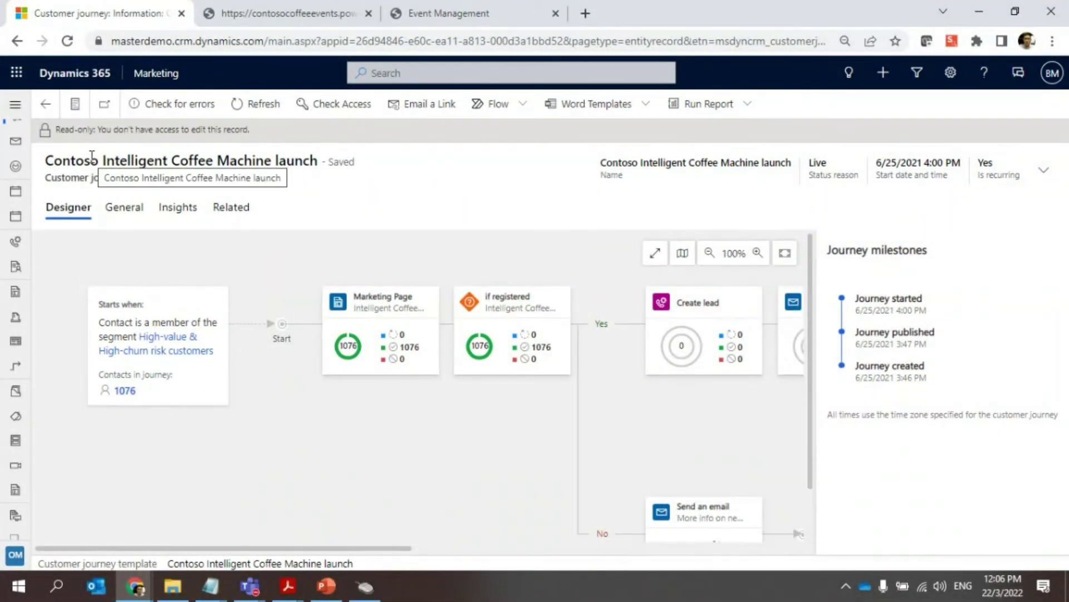
scroll(160, 548, right, 1)
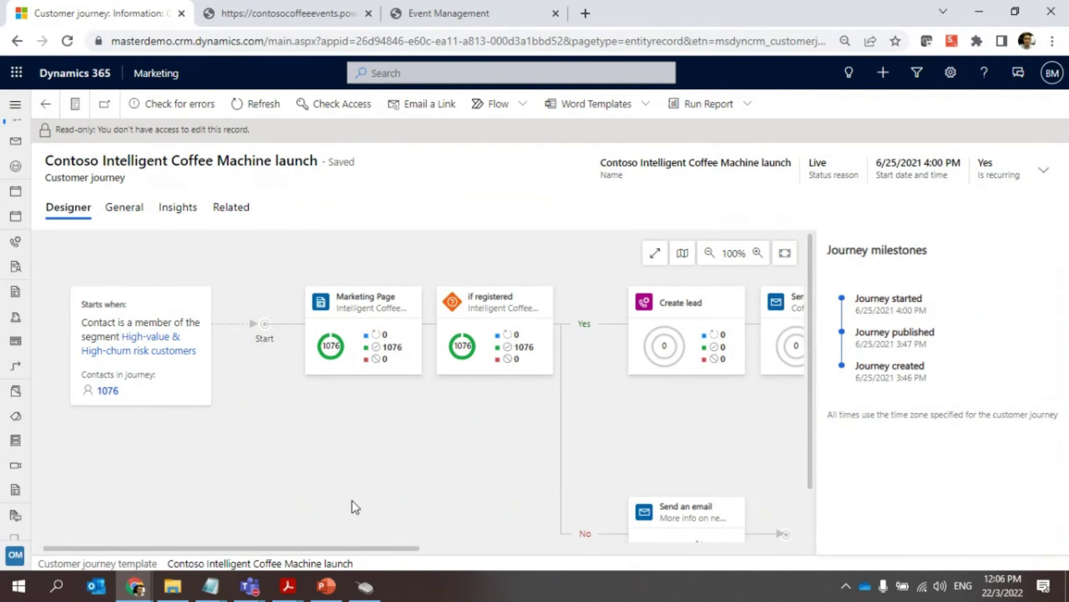
drag(353, 549, 406, 550)
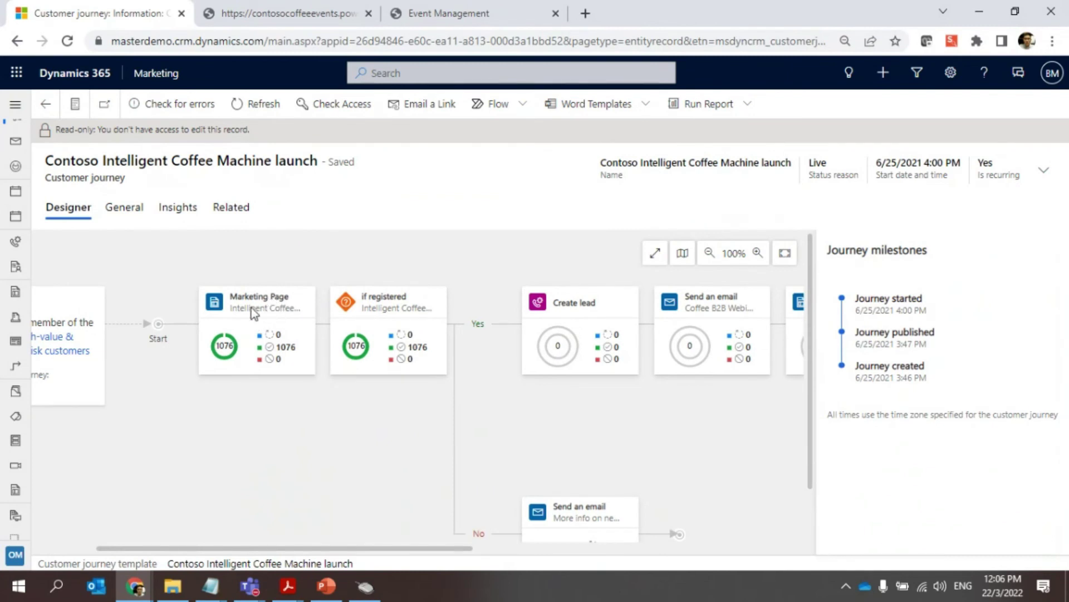
Step: Open the Intelligent Coffee Machine Launch Page from the first Marketing Page tile's properties, review its design, and close it
click(250, 338)
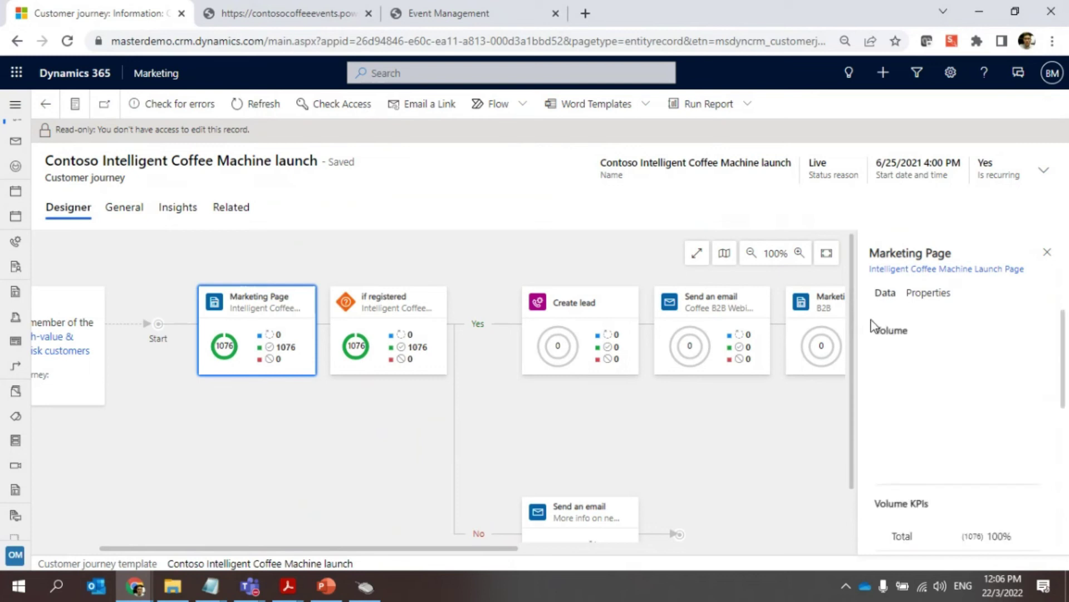
click(929, 294)
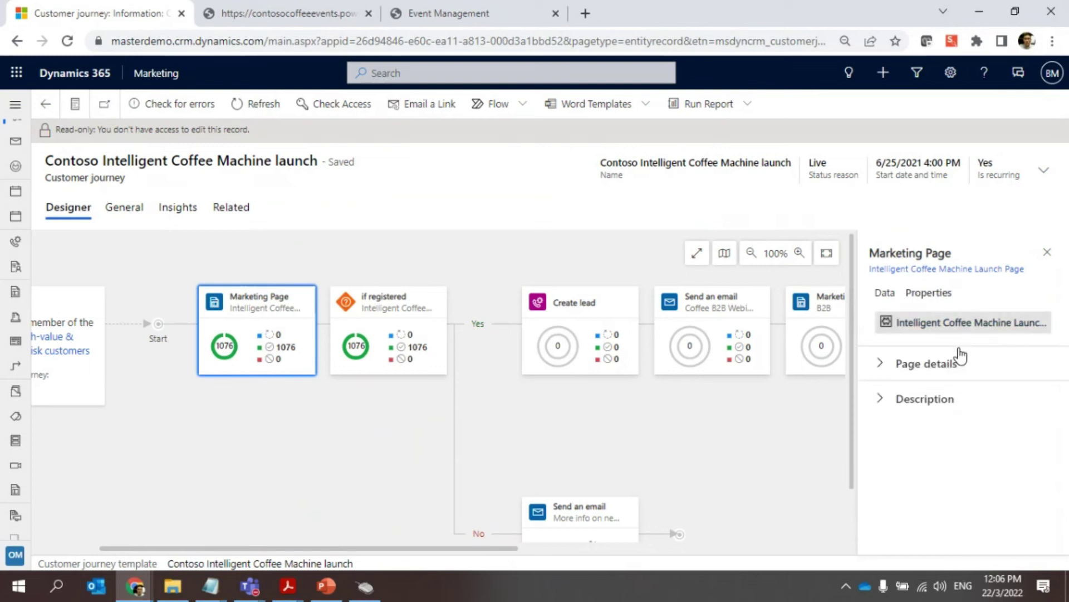
click(936, 324)
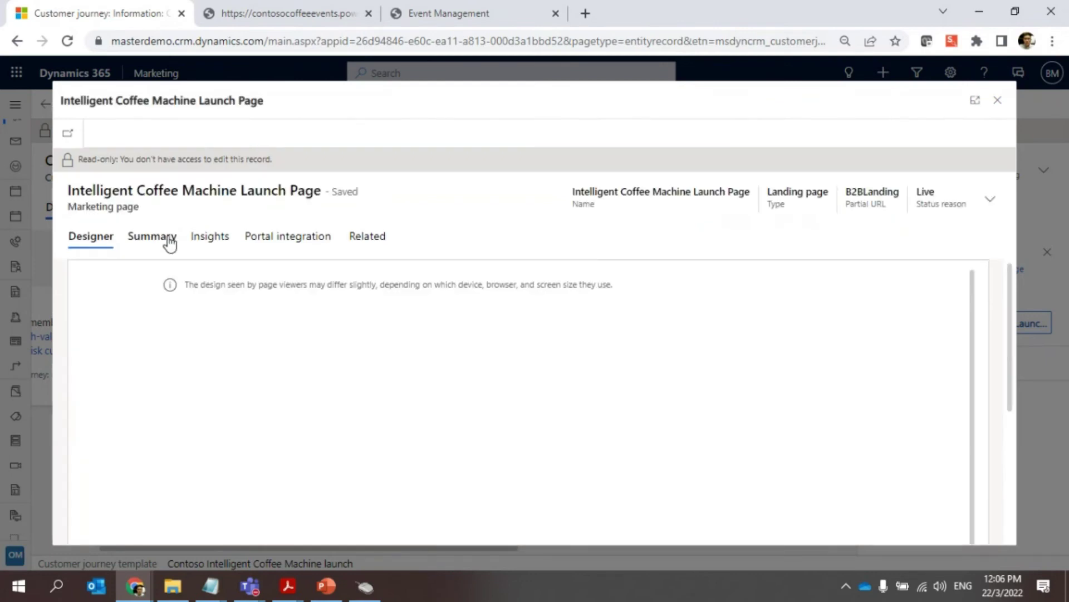
click(156, 238)
click(93, 243)
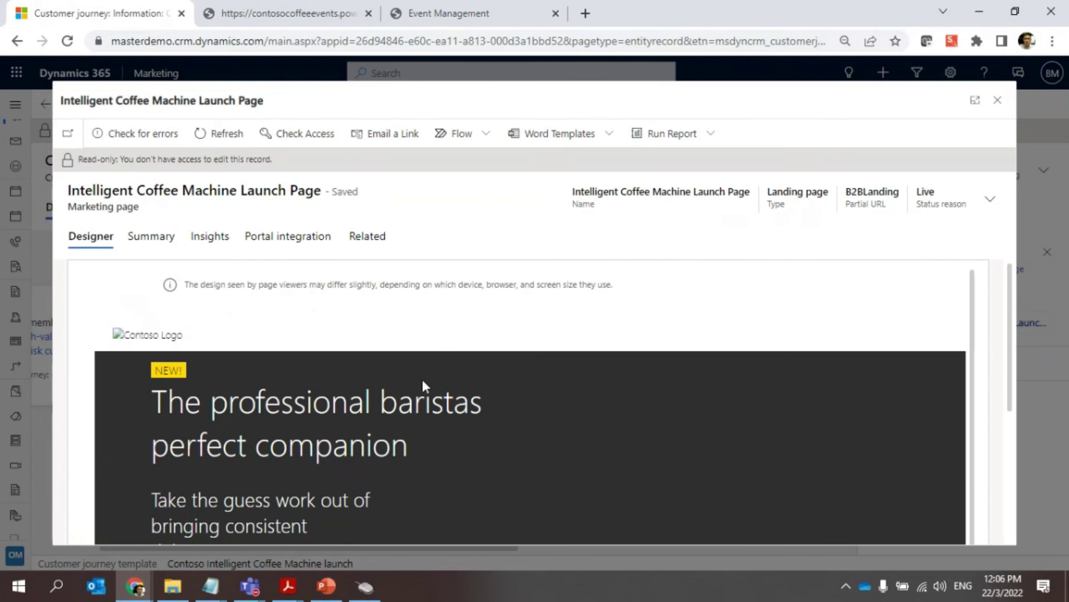
scroll(594, 393, down, 5)
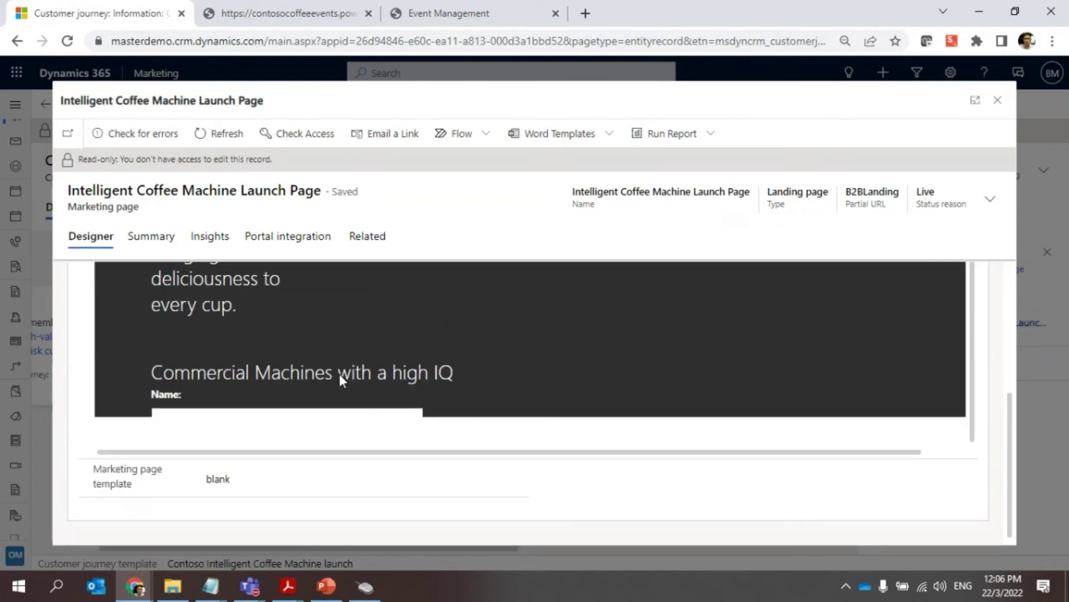
click(997, 100)
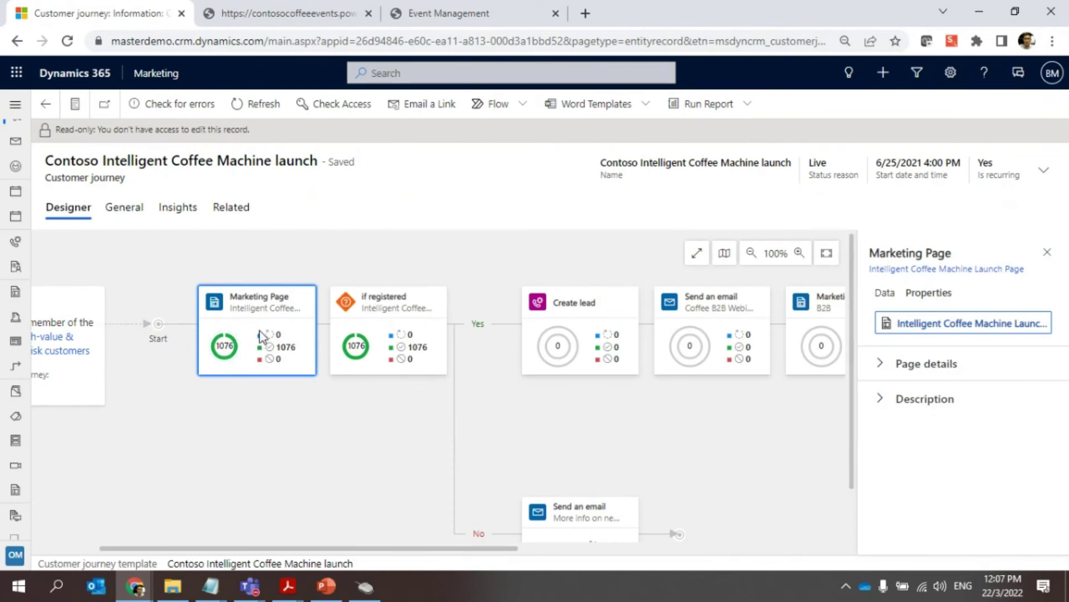
Step: Examine the Yes branch from lead creation and the B2B webinar email through the B2B registration condition to its follow-up emails
mouse_move(279, 367)
mouse_move(413, 348)
drag(495, 546, 529, 543)
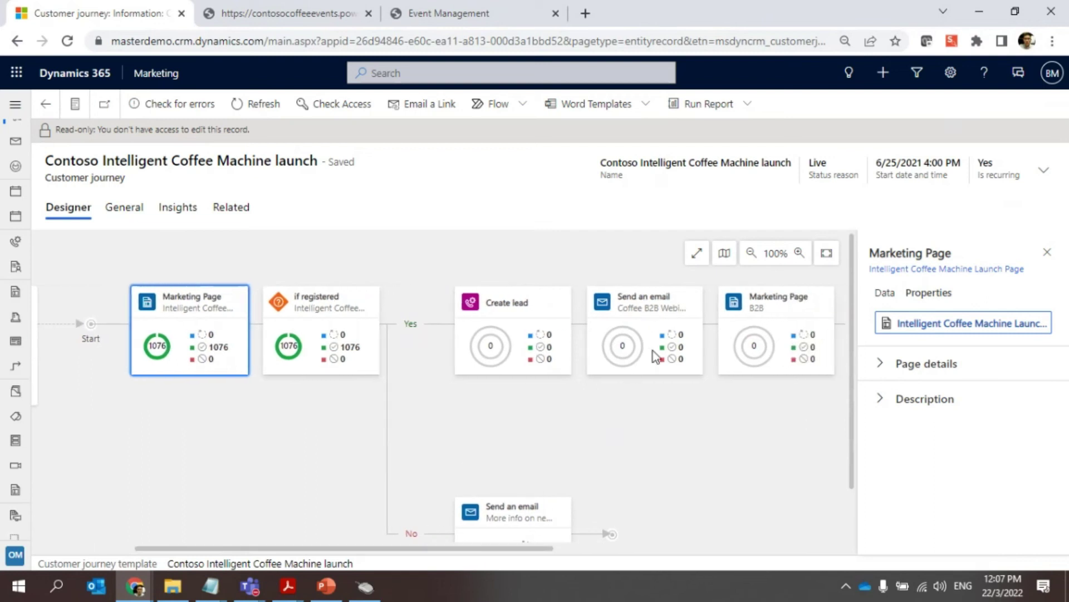
drag(526, 549, 612, 549)
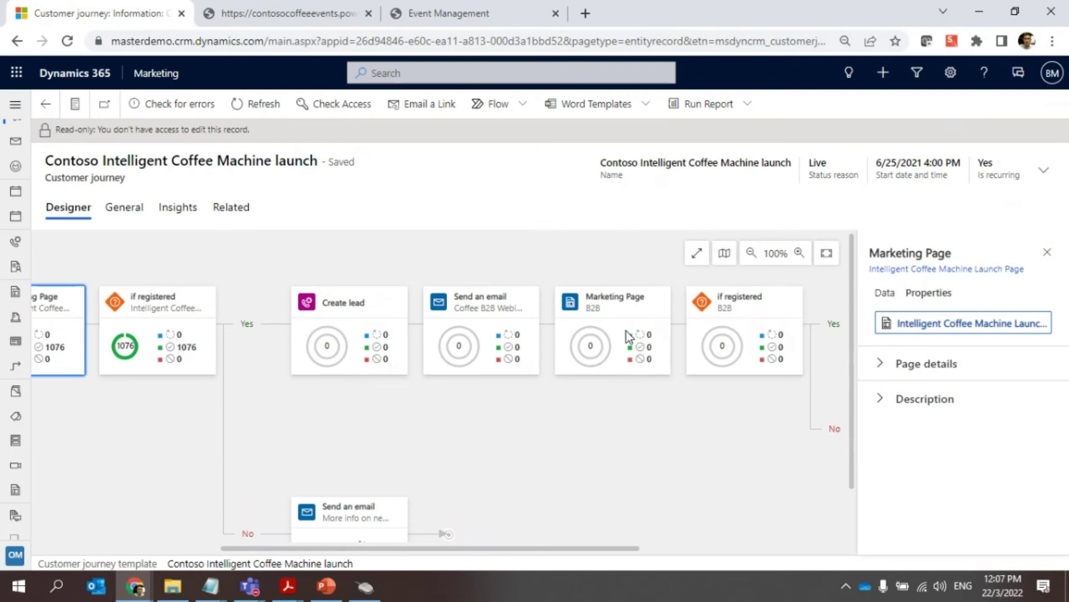
drag(536, 548, 629, 548)
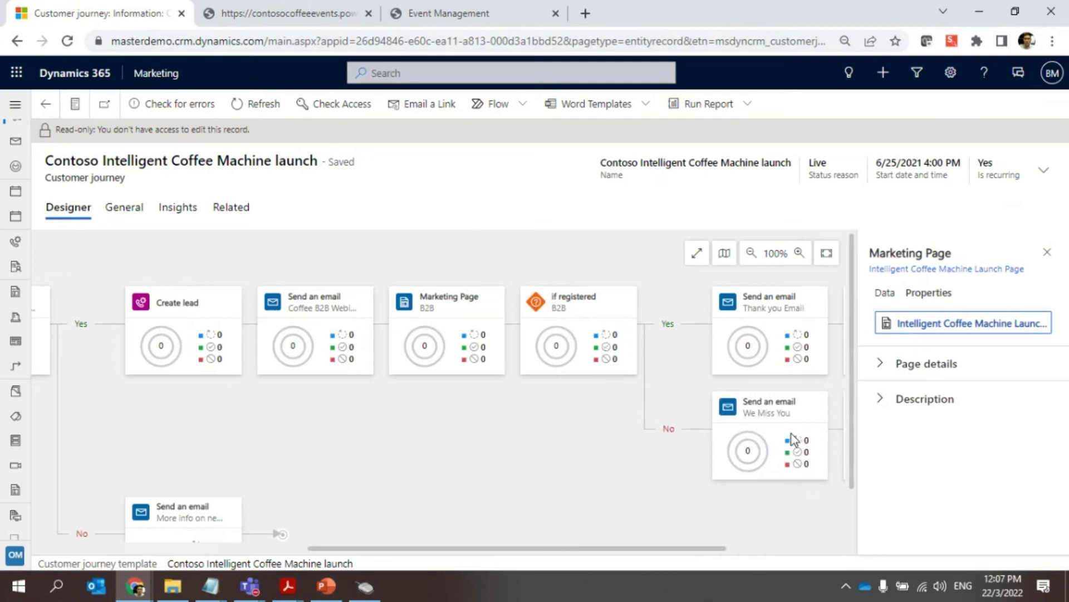
Step: Preview the "More info on new intelligent coffee launch" email from the No branch tile's properties at full size, and close the preview
drag(683, 548, 557, 566)
scroll(215, 316, down, 2)
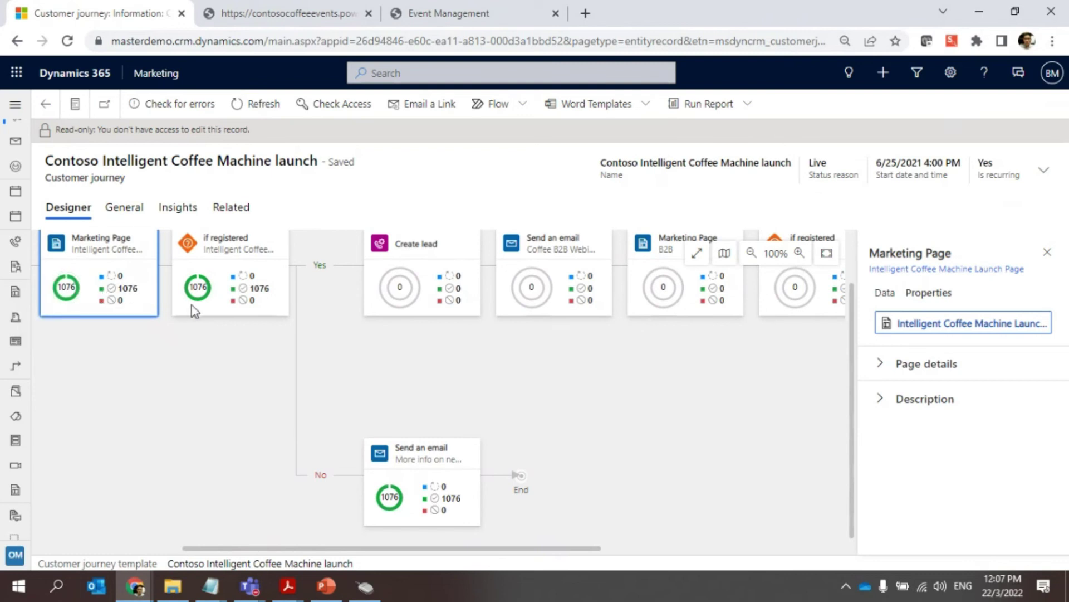
click(430, 456)
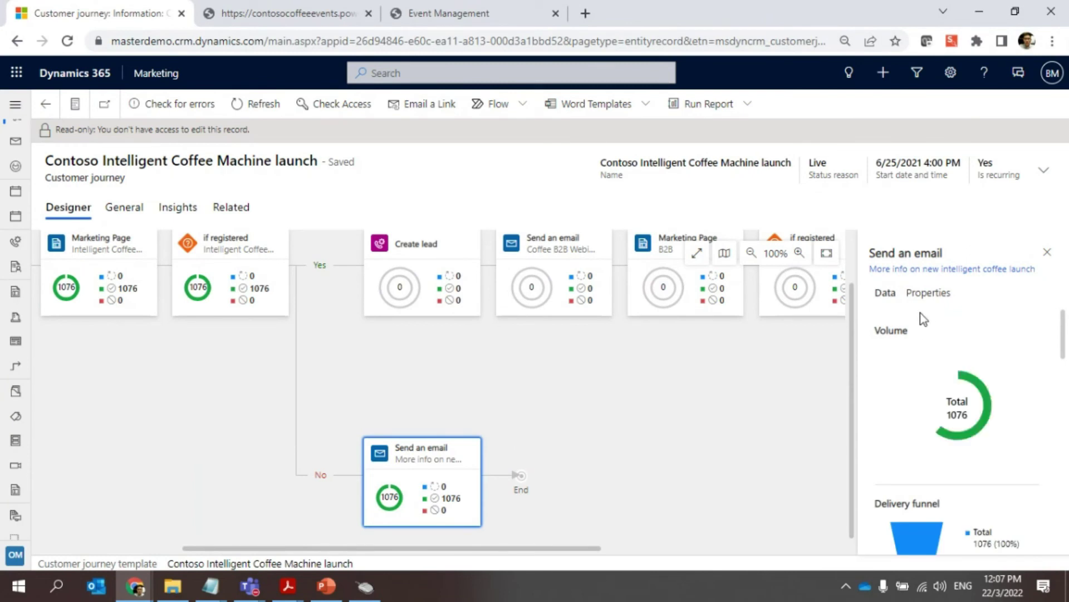
click(927, 294)
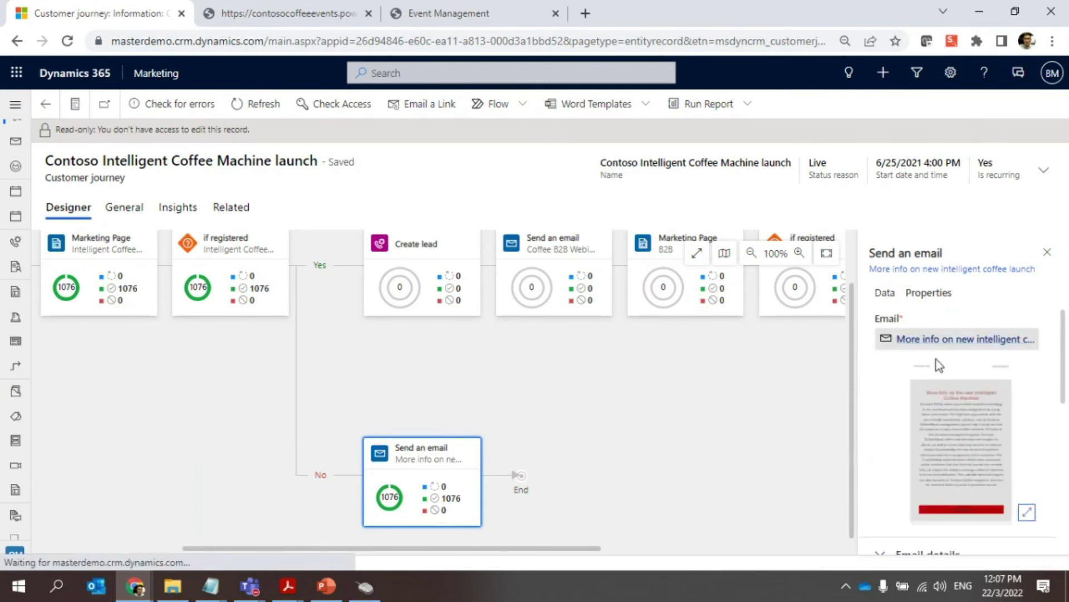
click(1029, 435)
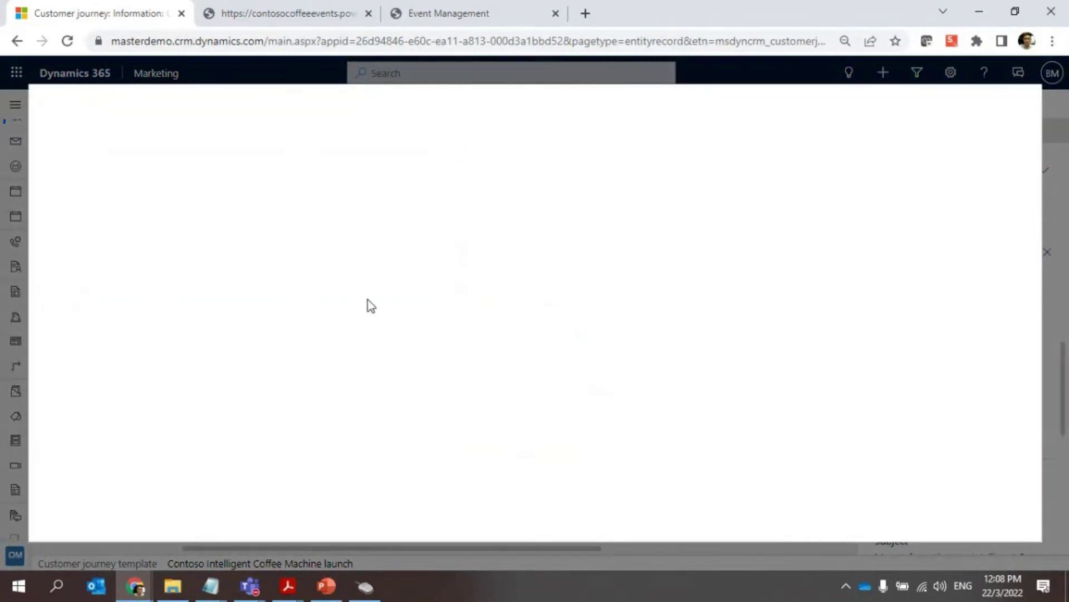
scroll(469, 243, down, 6)
scroll(462, 279, down, 3)
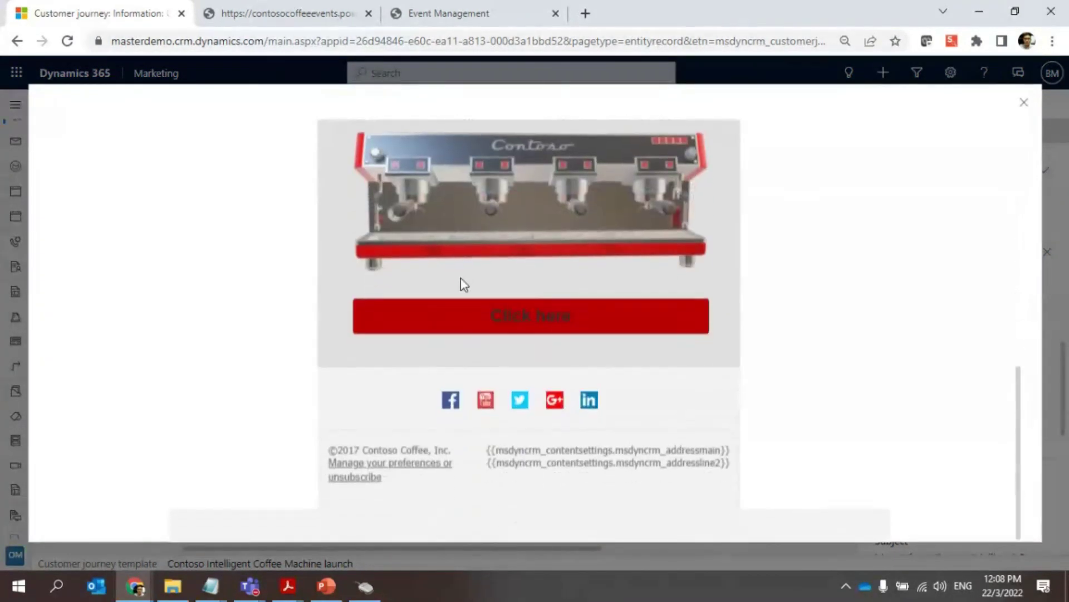
scroll(460, 278, up, 8)
click(1024, 103)
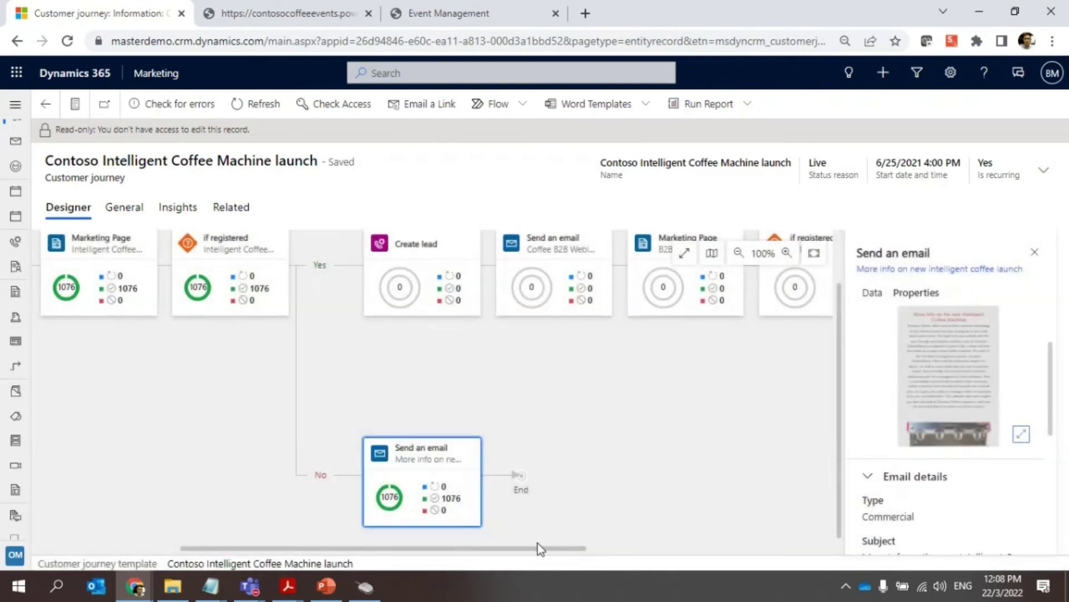
Step: Examine how the journey leads from the High-value & High-churn risk customers segment to the marketing page and registration condition
drag(537, 546, 351, 532)
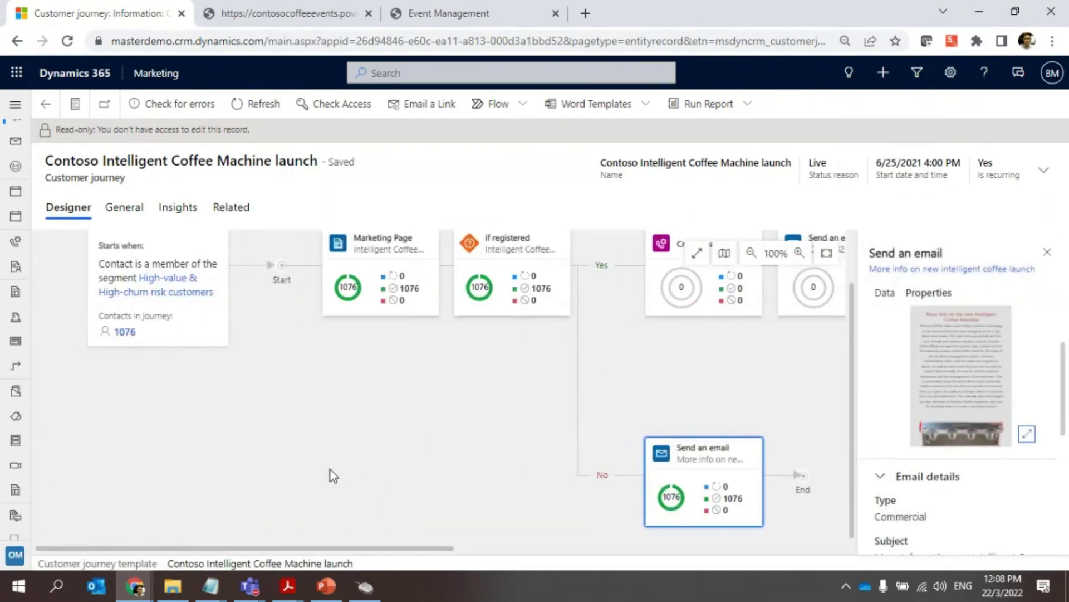
scroll(330, 469, up, 1)
drag(337, 551, 534, 544)
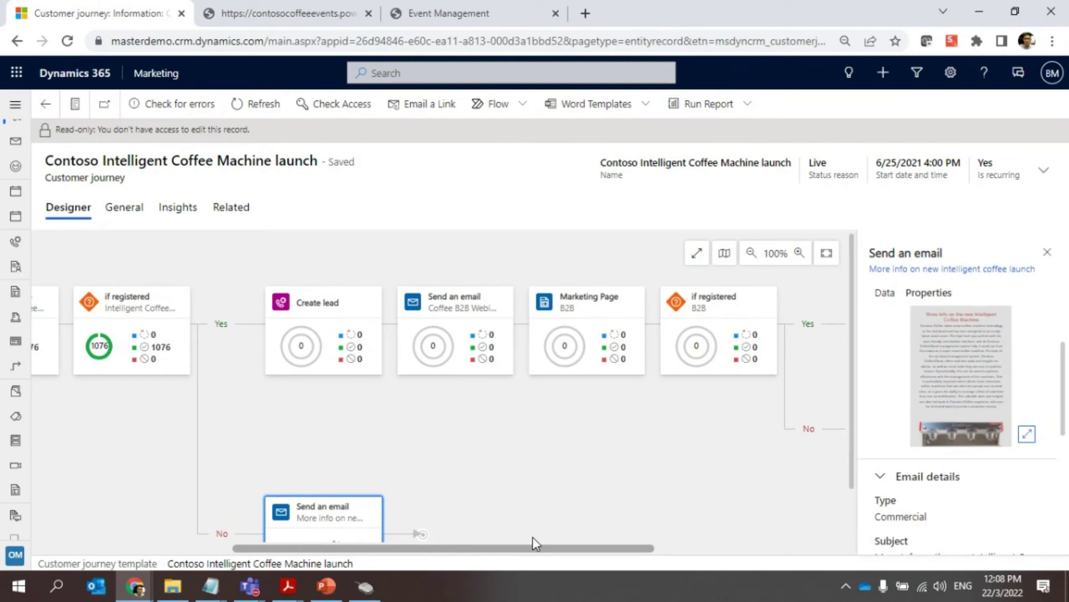
drag(532, 537, 350, 551)
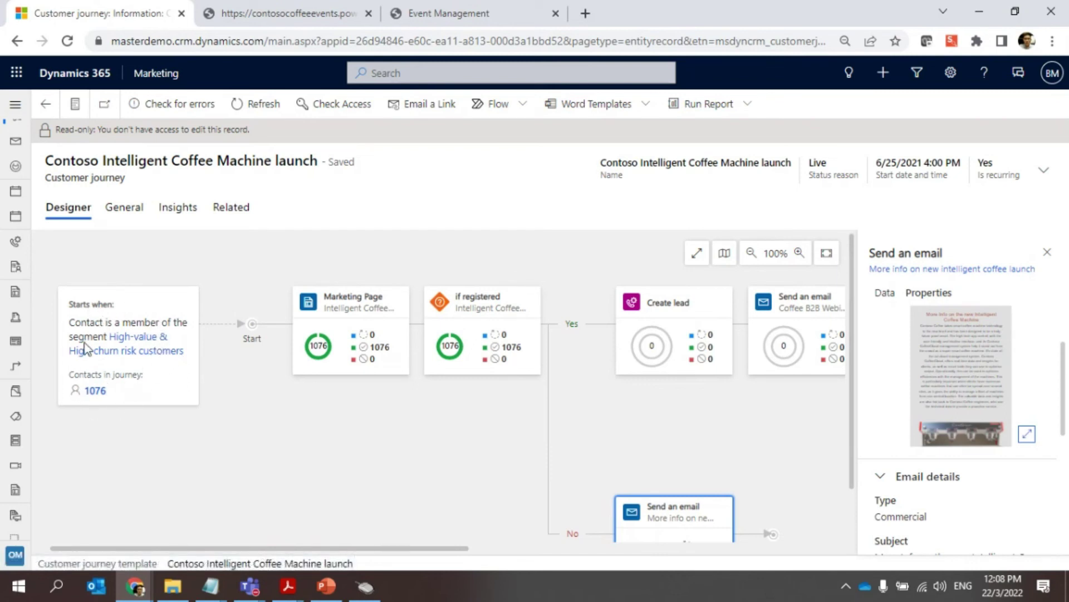
drag(252, 547, 267, 548)
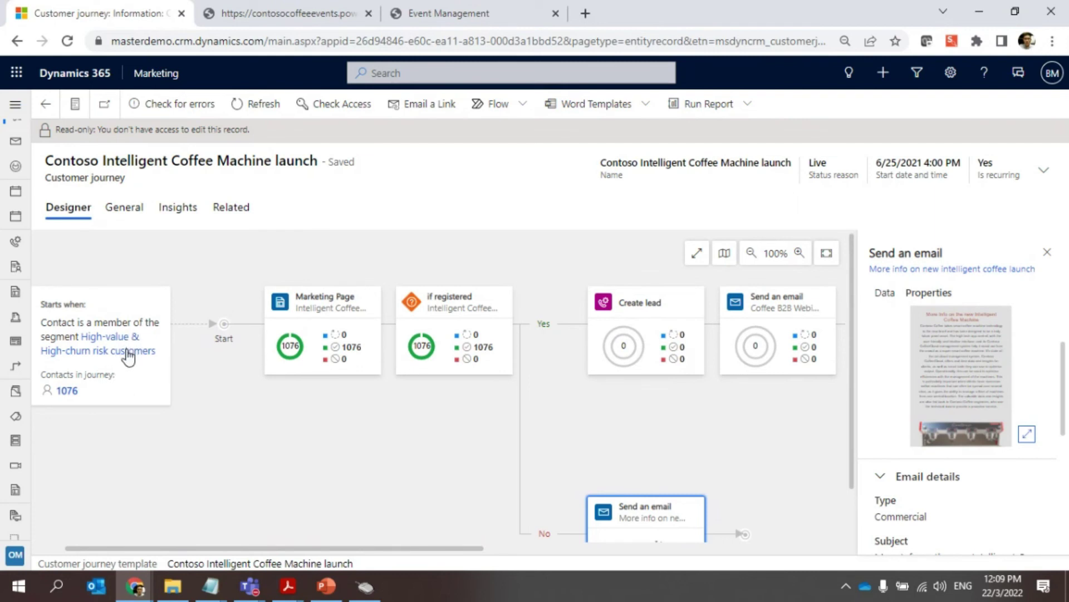
drag(314, 549, 342, 552)
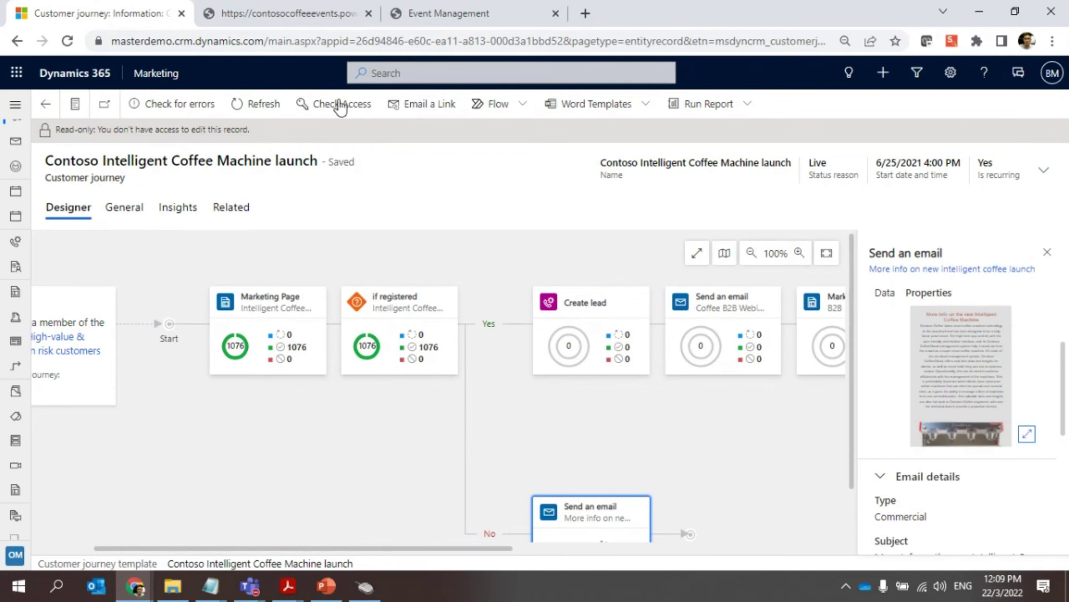
Step: Review the speakers and sponsor on the "Reduce costs with IoT in Coffee Machines" event page, and return to the customer journey
click(439, 17)
scroll(508, 403, down, 10)
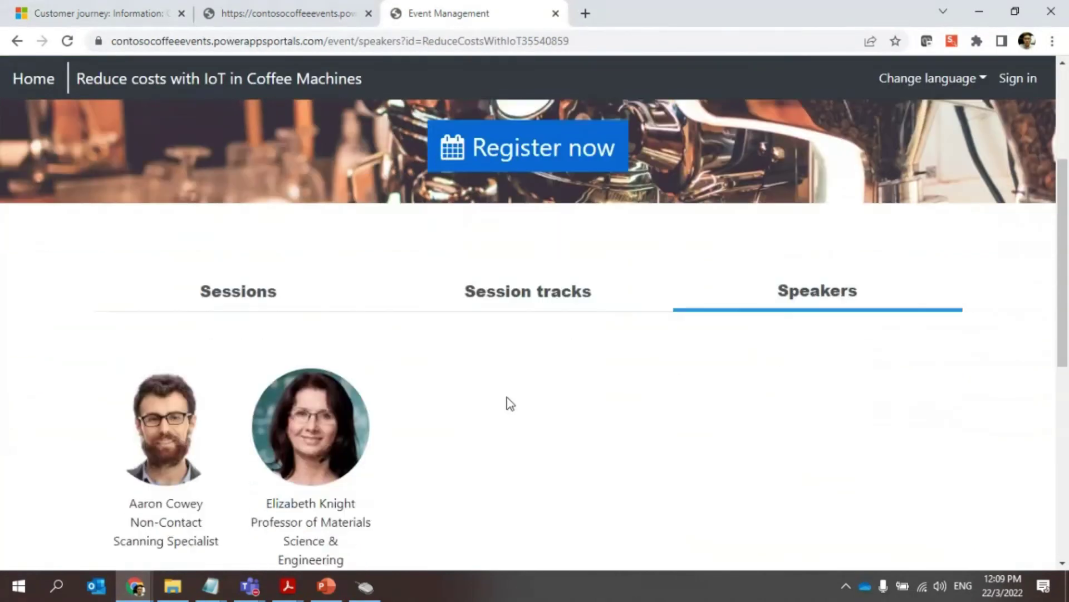
scroll(294, 339, up, 8)
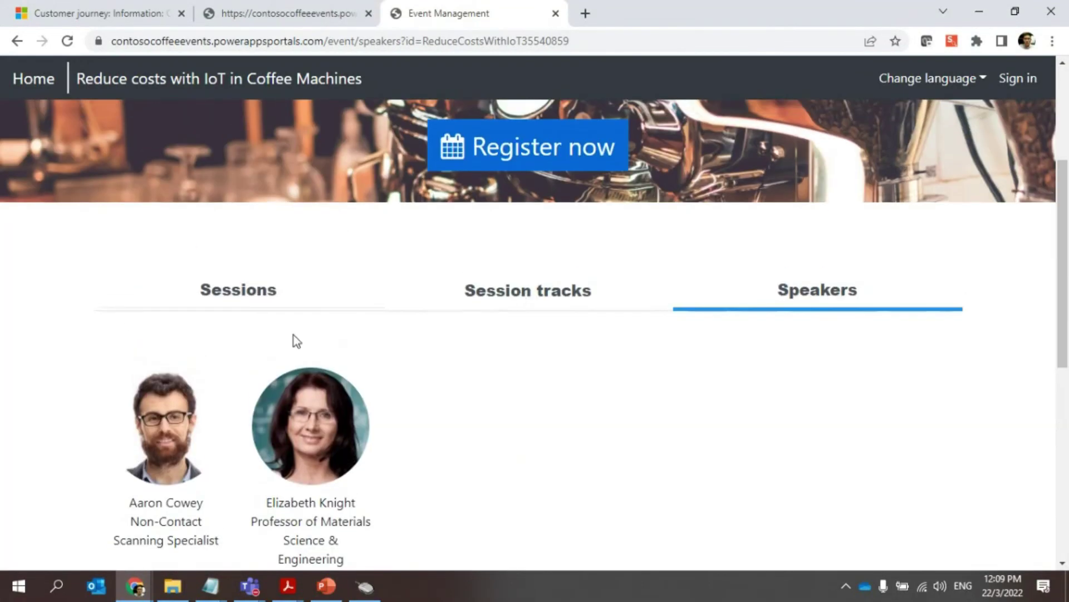
scroll(299, 350, down, 7)
scroll(313, 345, up, 8)
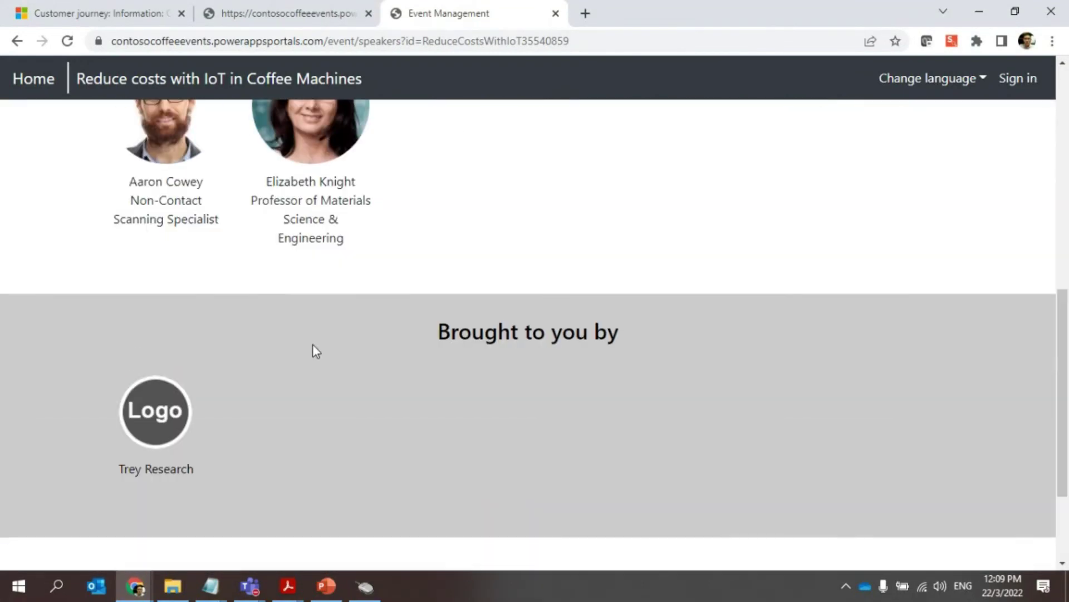
click(118, 19)
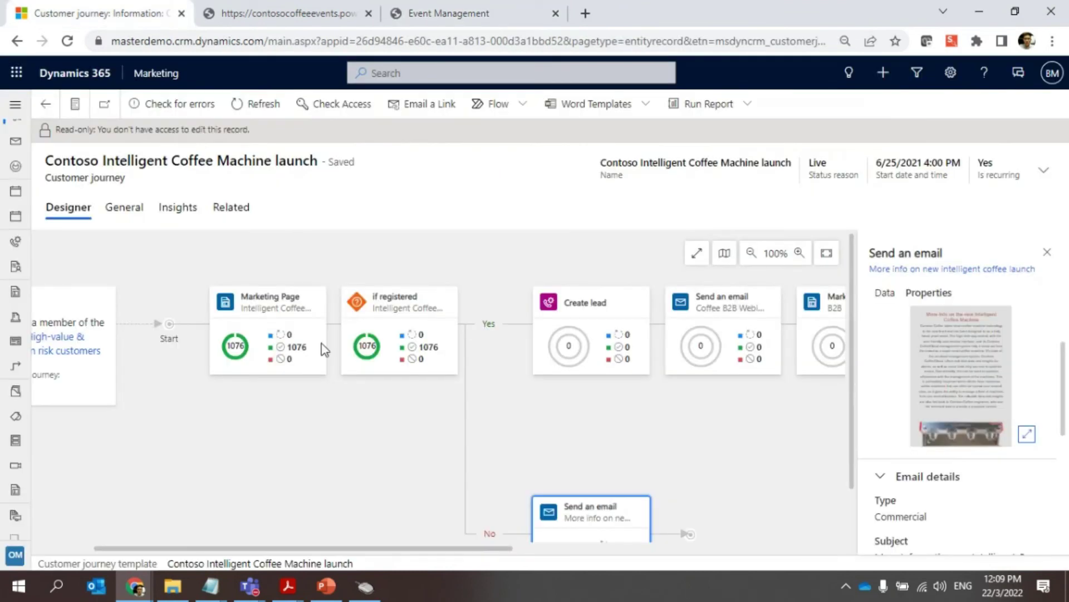
Step: Examine both outcomes of the B2B registration condition through the Notify Sales tasks, and compare them with the first condition's No branch
scroll(424, 551, right, 3)
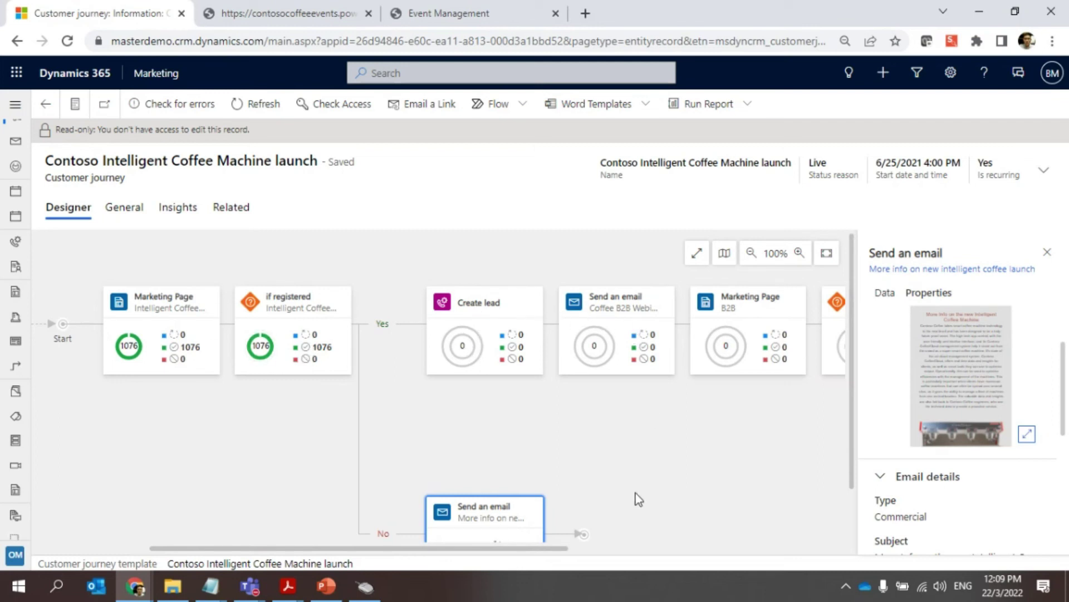
drag(559, 548, 617, 548)
scroll(672, 536, right, 5)
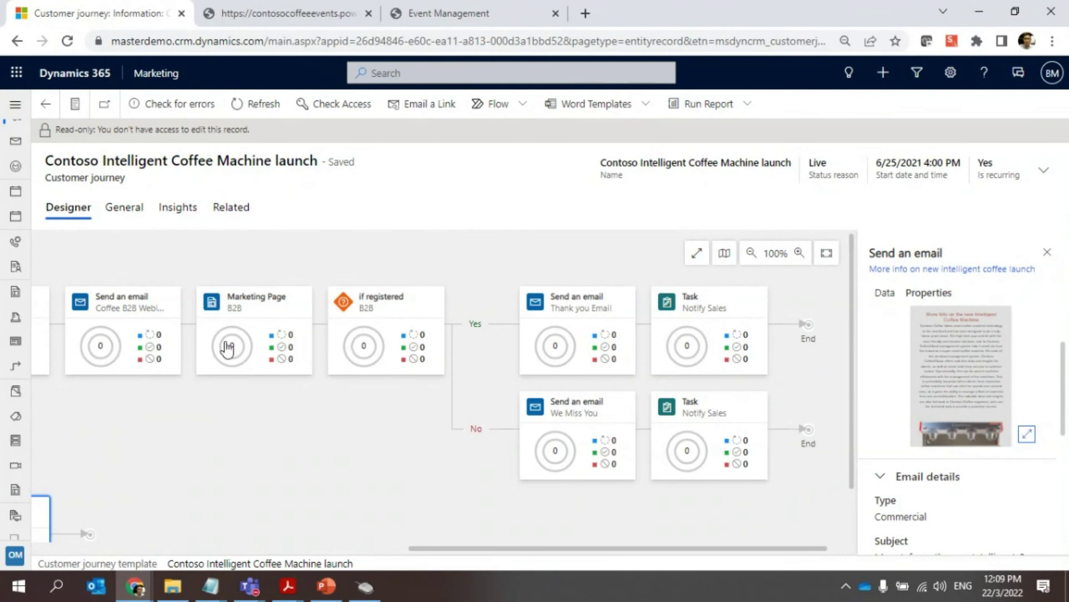
drag(425, 549, 301, 557)
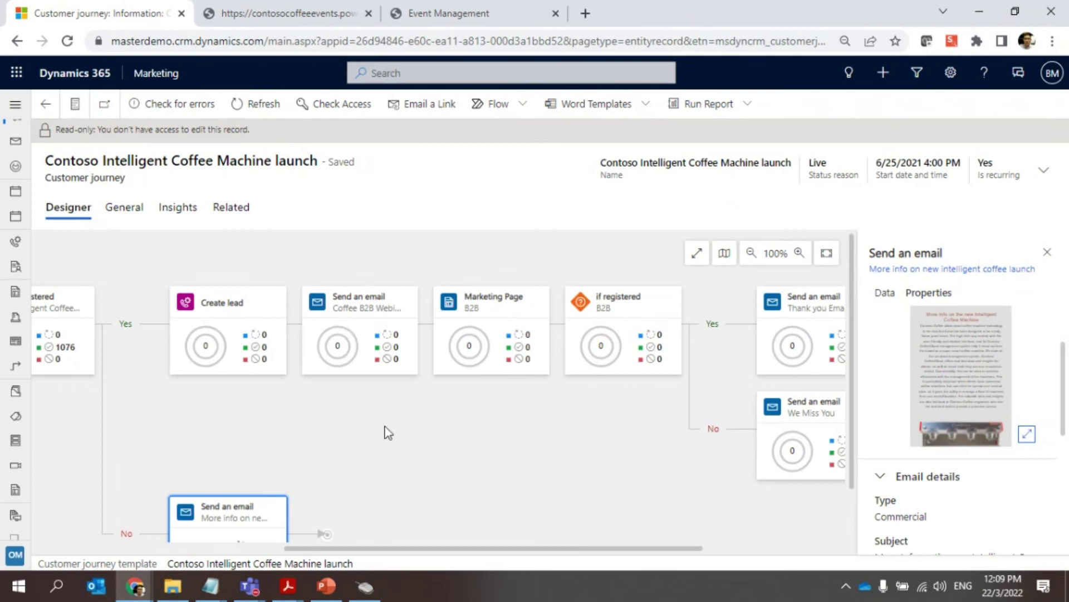
drag(443, 546, 604, 540)
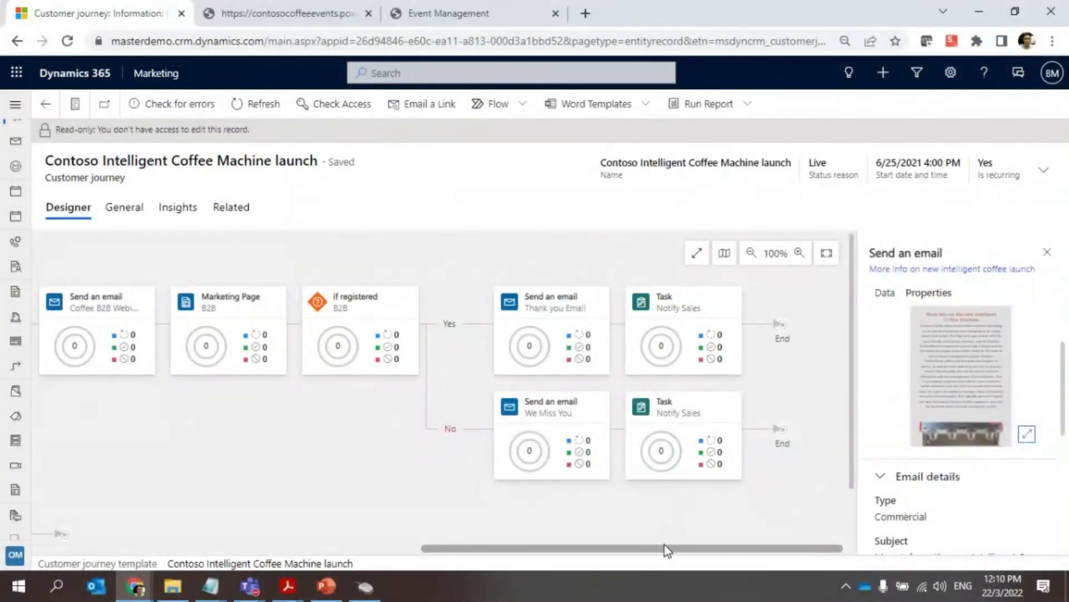
drag(664, 549, 490, 549)
scroll(263, 409, down, 1)
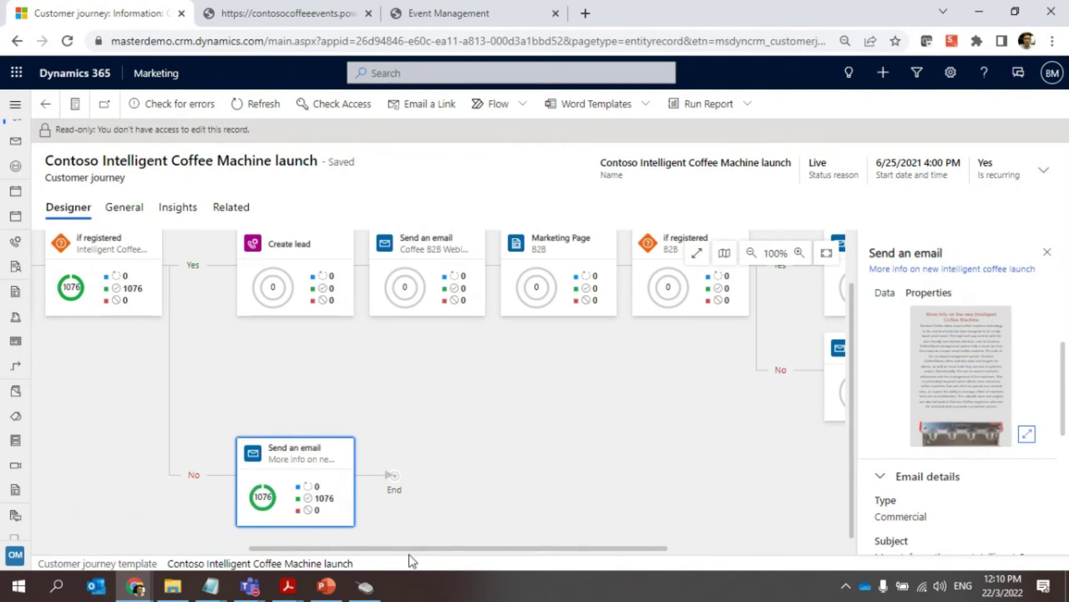
scroll(385, 552, left, 3)
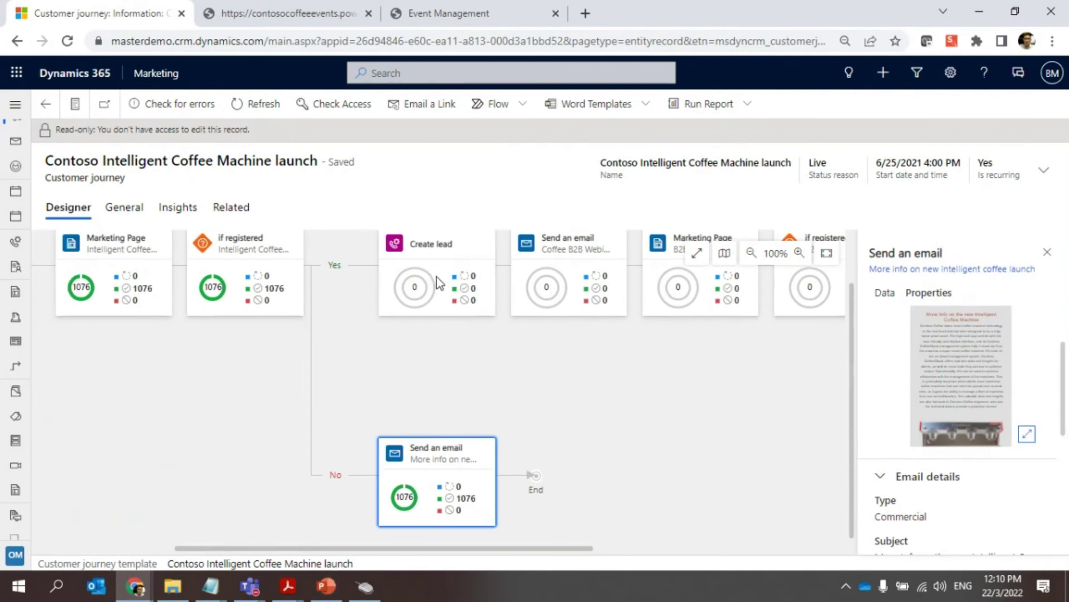
scroll(437, 278, up, 1)
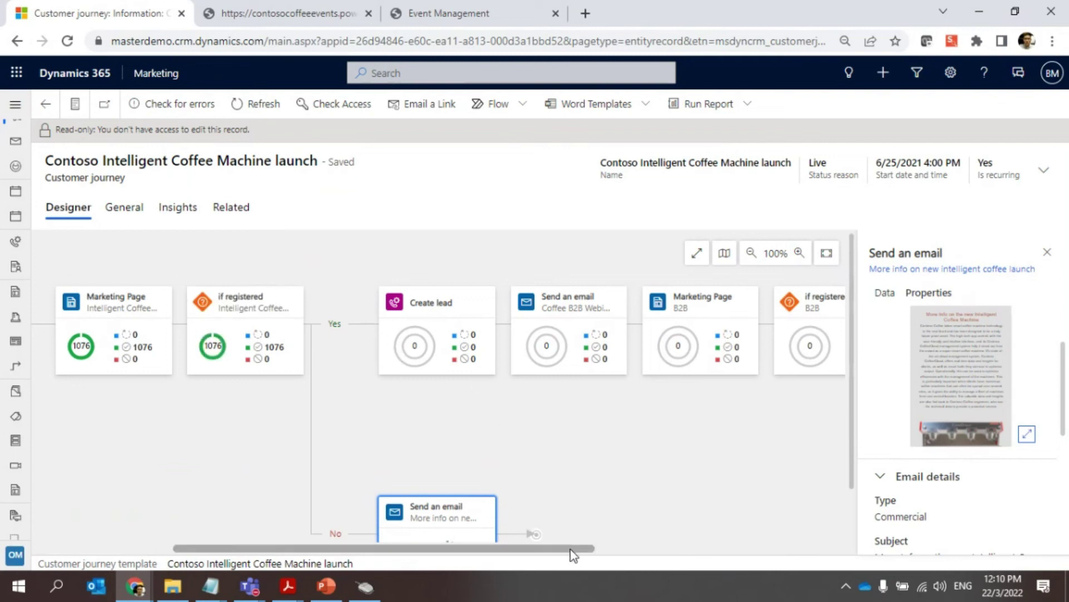
Step: Inspect the Coffee B2B Webinar Invite email tile's properties and expand its Schedule settings
click(572, 336)
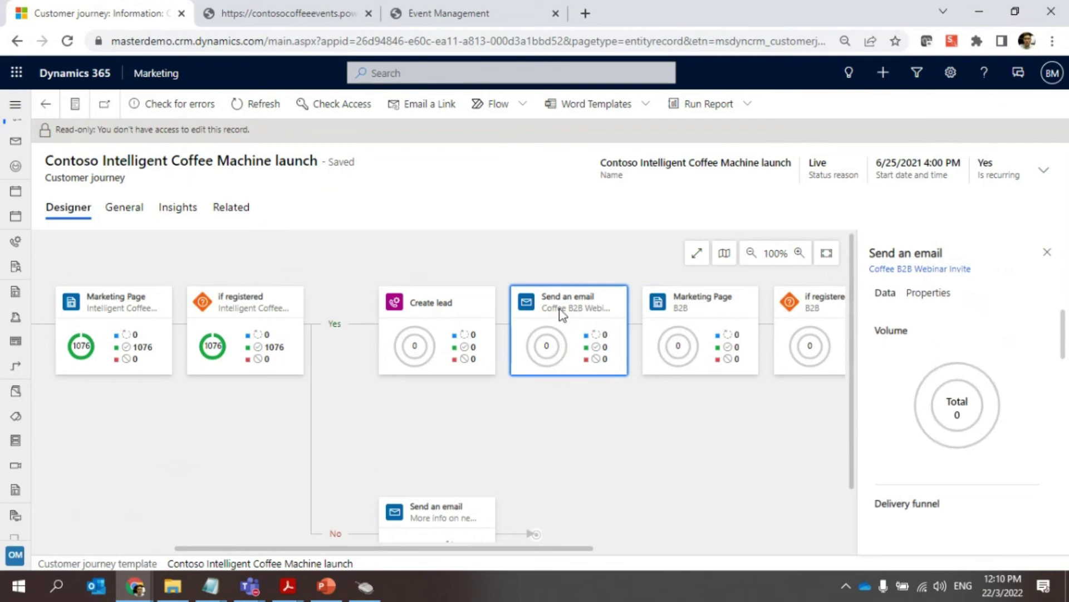
click(929, 293)
scroll(965, 384, down, 3)
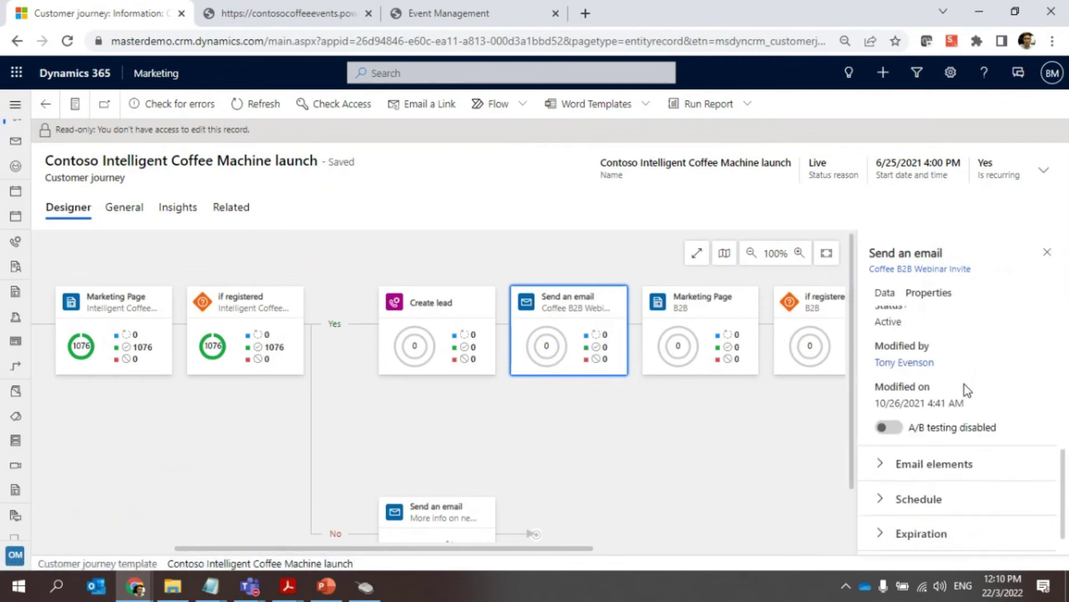
click(938, 460)
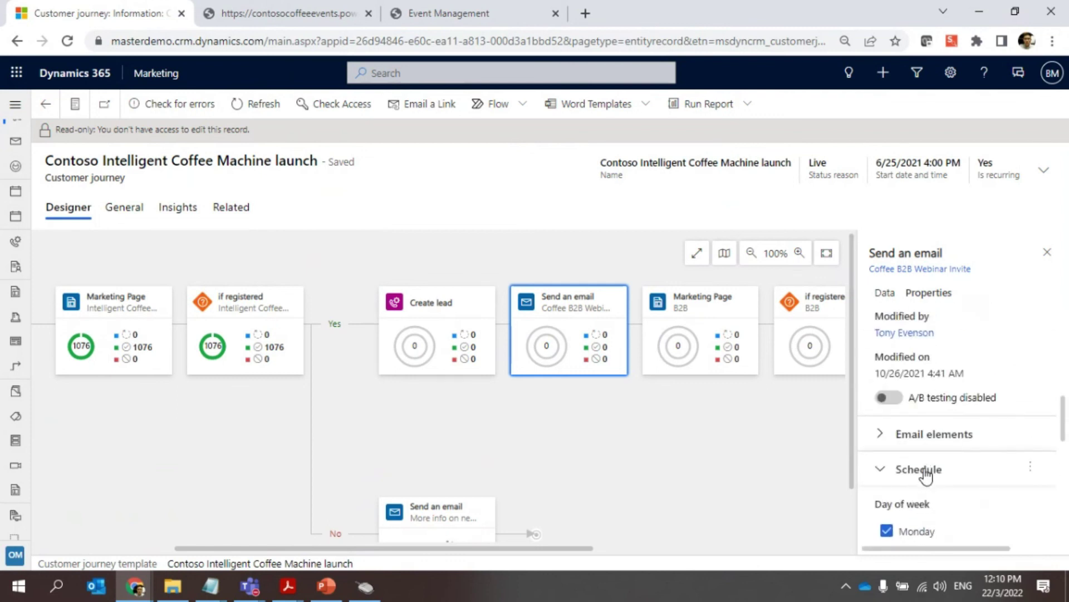
click(924, 471)
click(924, 472)
drag(562, 550, 766, 548)
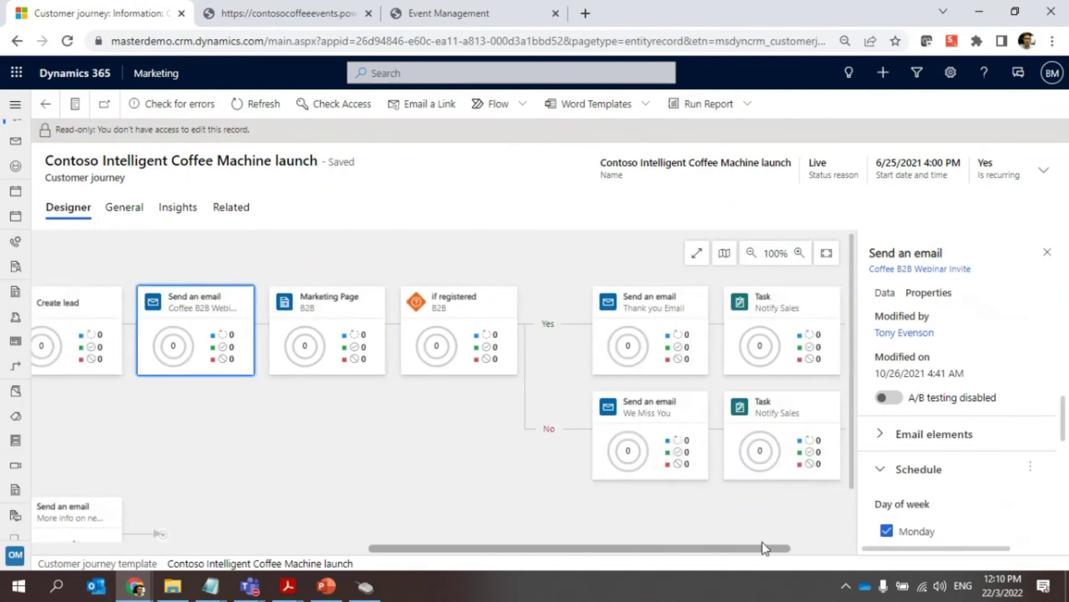
Step: Inspect the delivery data and properties of the Thank you Email tile, and return to the journey's first registration condition
click(661, 334)
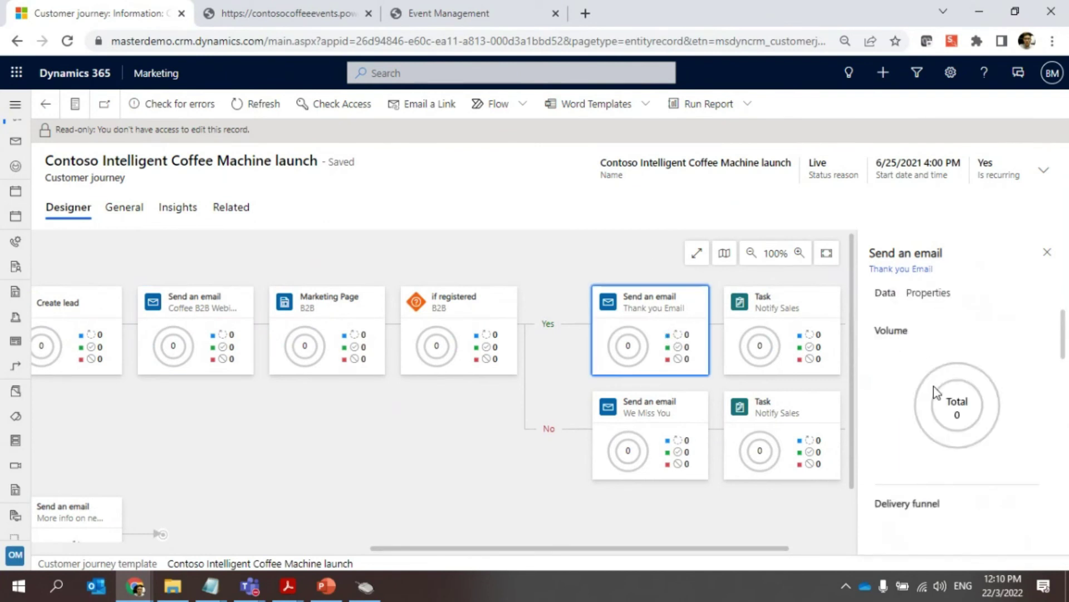
scroll(933, 386, down, 3)
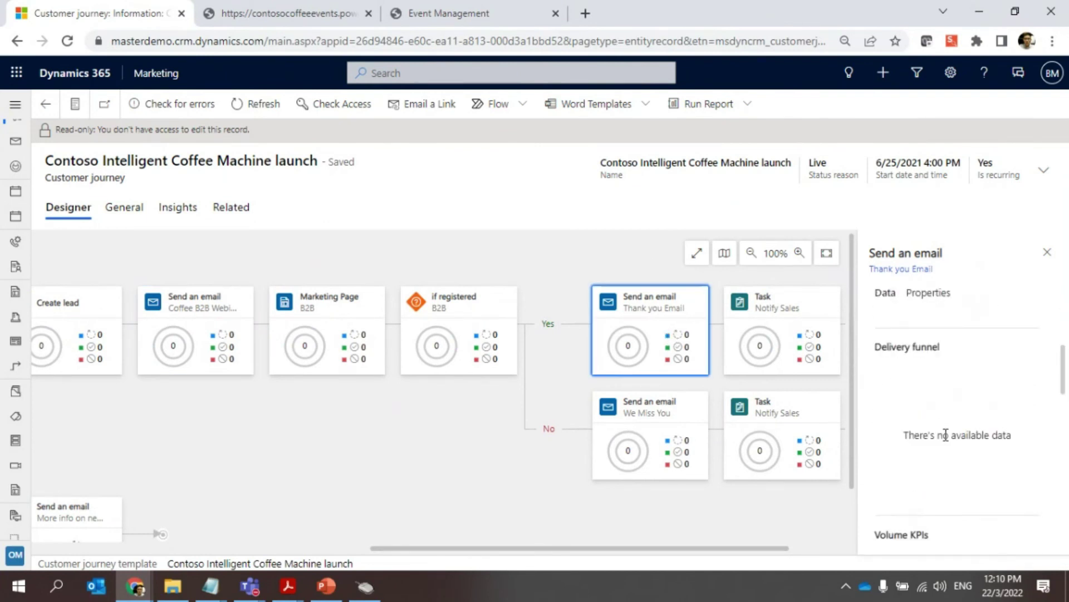
scroll(936, 362, up, 3)
click(929, 294)
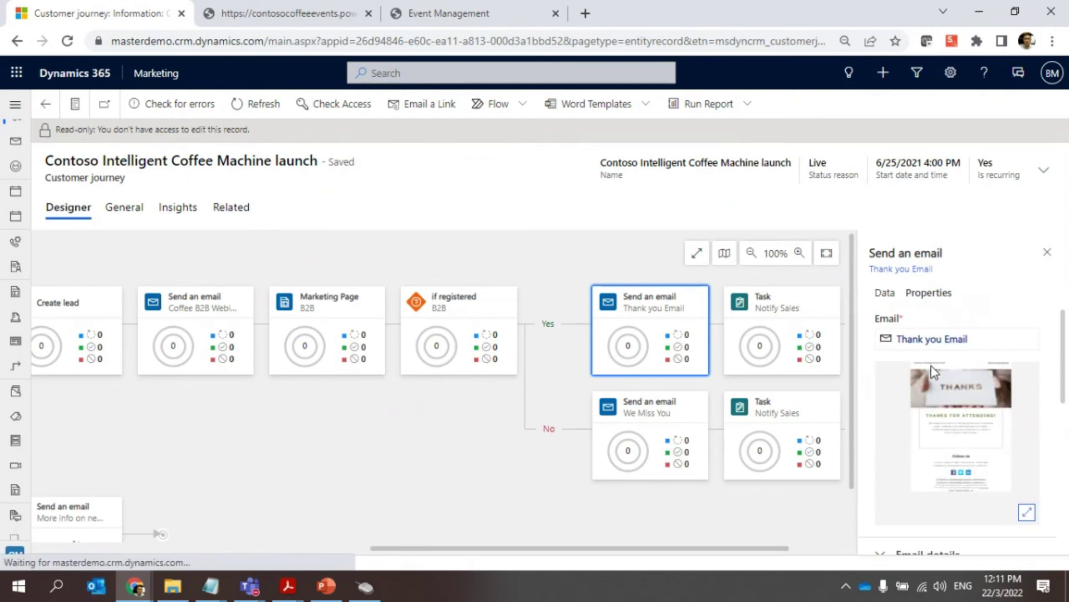
scroll(938, 390, down, 5)
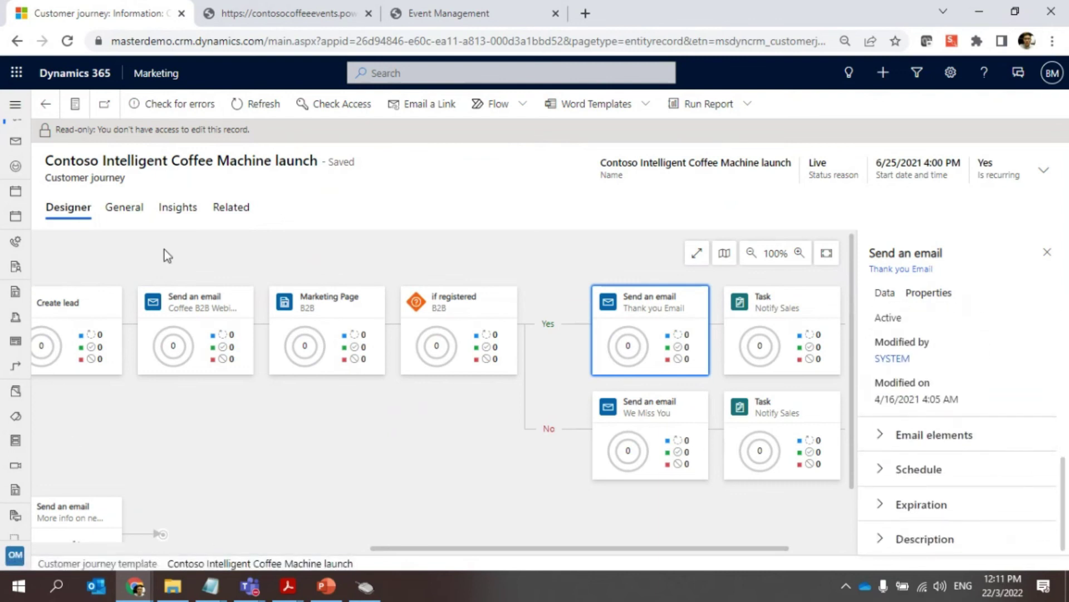
drag(406, 556, 232, 532)
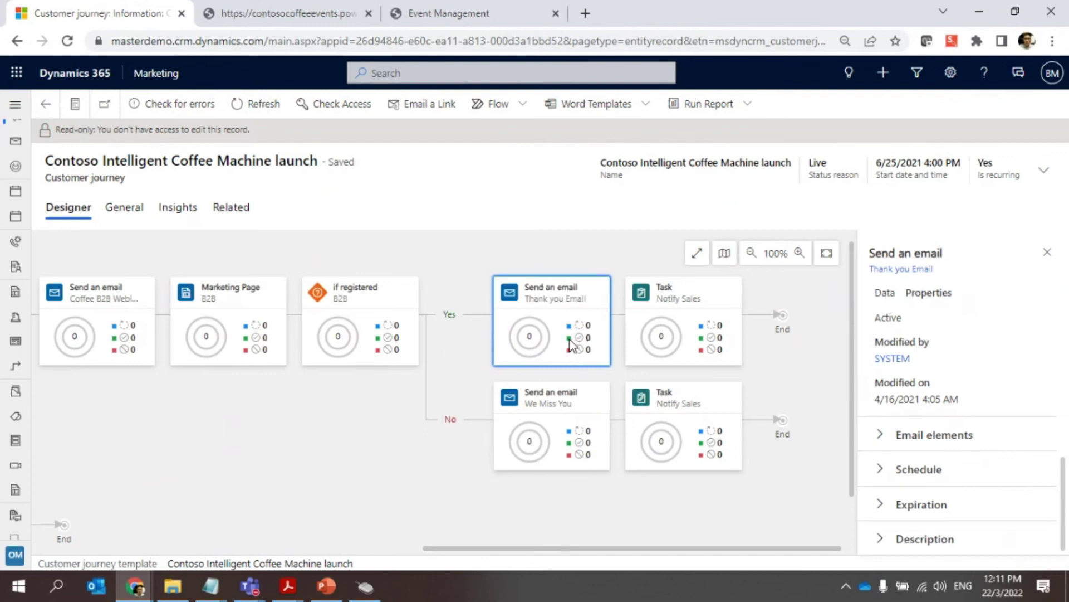
scroll(509, 557, left, 2)
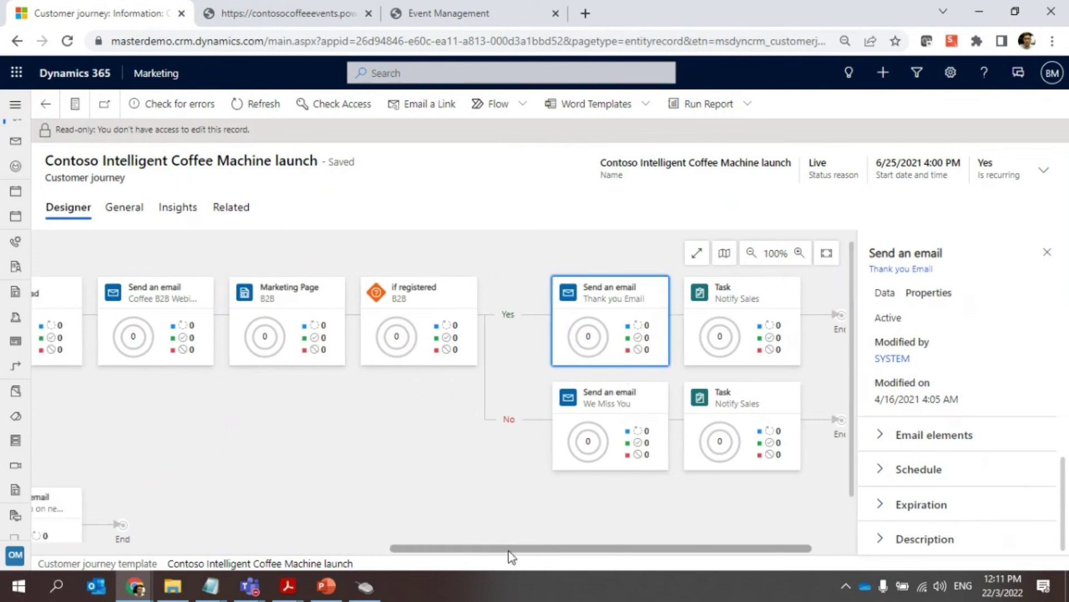
drag(507, 552, 377, 566)
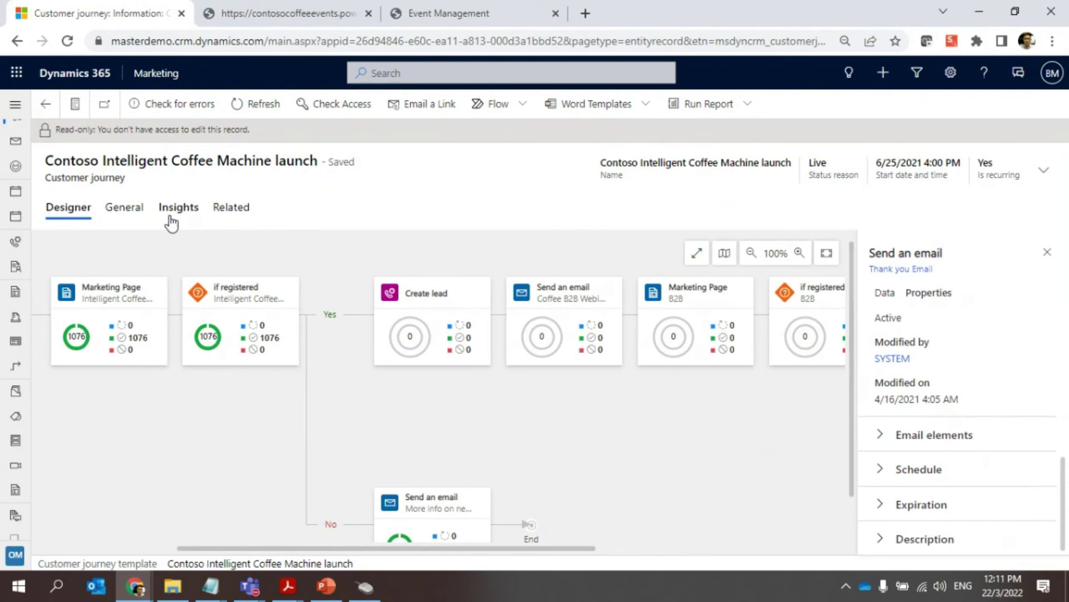
Step: Review the journey's insights on email delivery results, email responses over time and page interactions over time
click(178, 210)
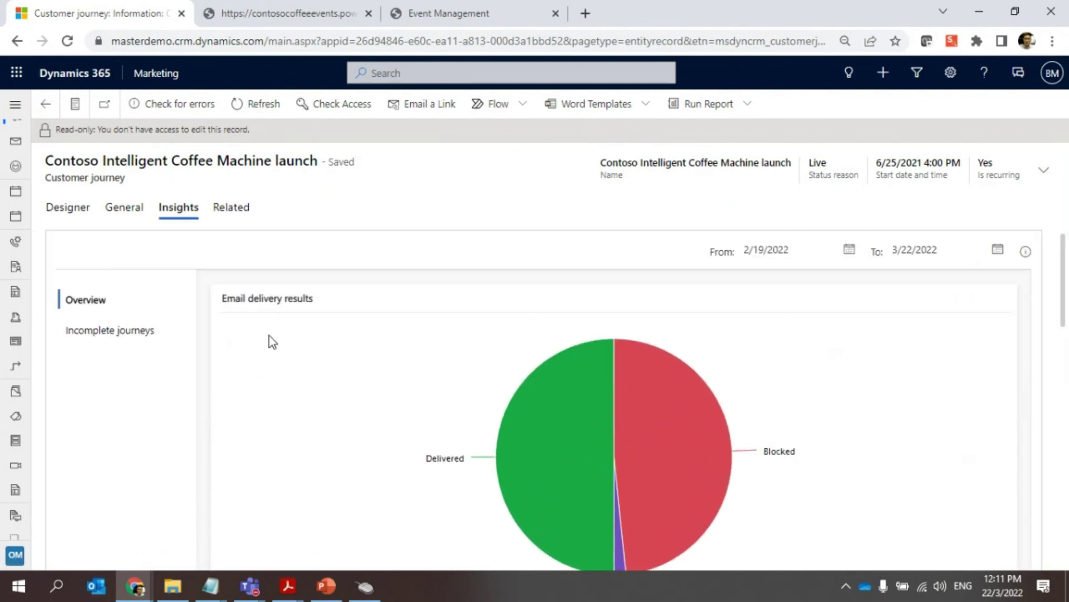
scroll(268, 336, down, 1)
mouse_move(599, 384)
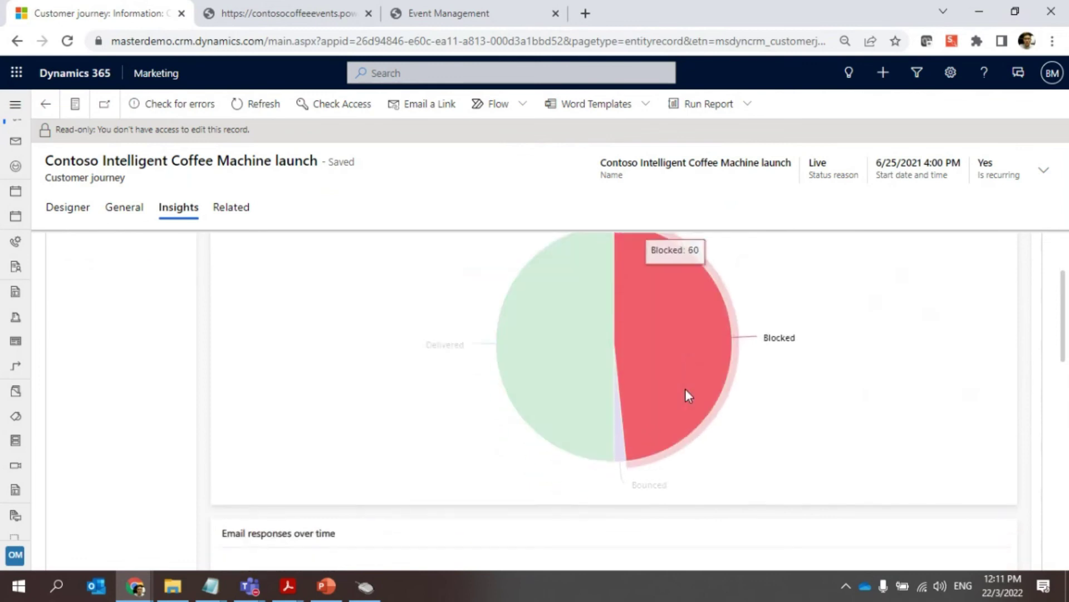
scroll(663, 284, down, 5)
mouse_move(300, 392)
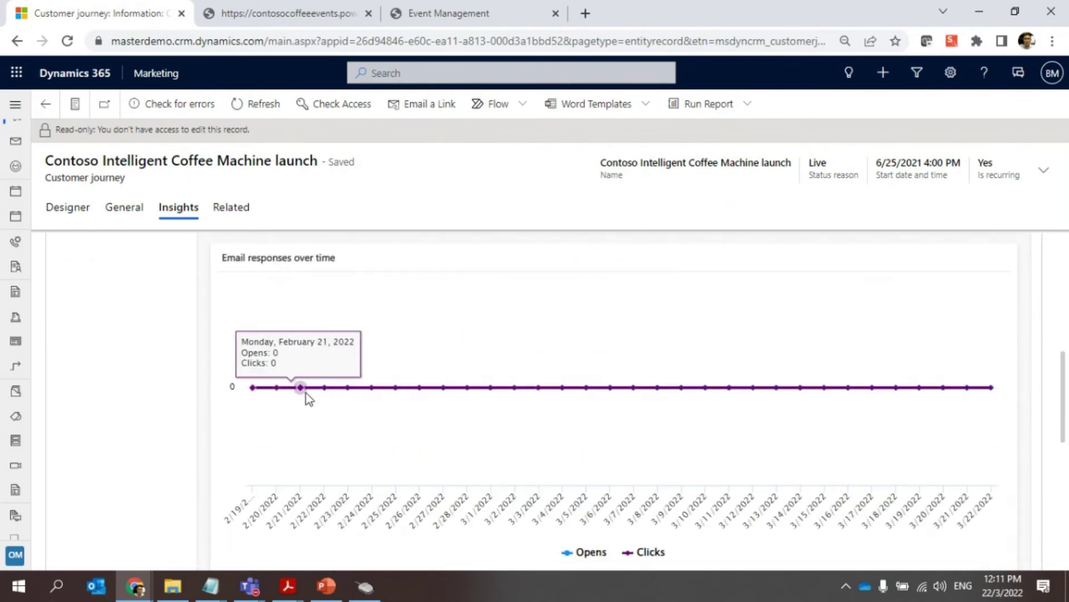
scroll(914, 405, down, 1)
scroll(911, 399, down, 3)
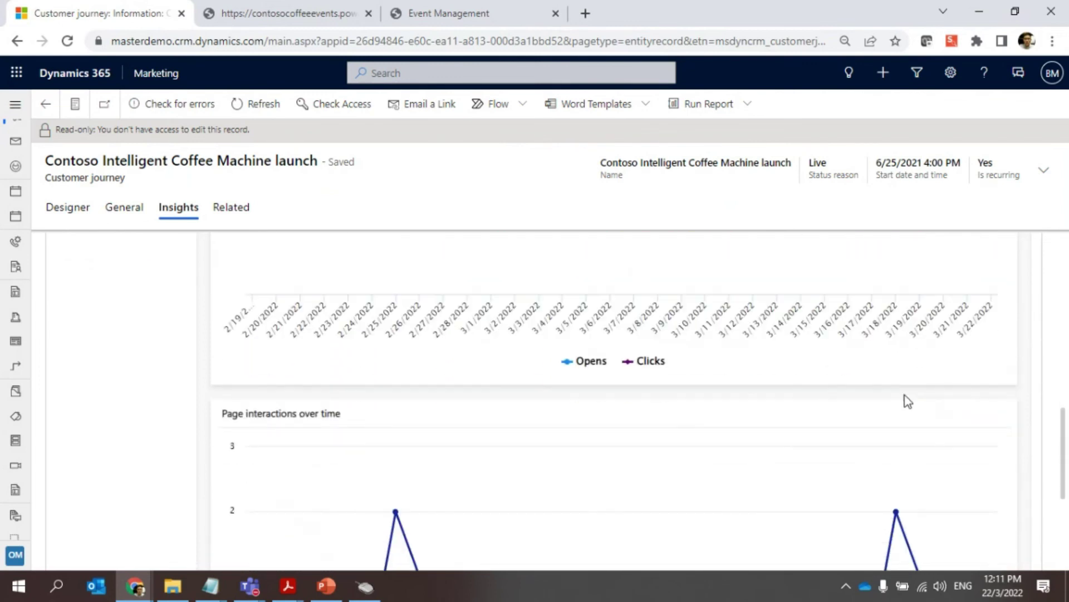
scroll(693, 399, down, 1)
mouse_move(299, 436)
scroll(300, 440, down, 2)
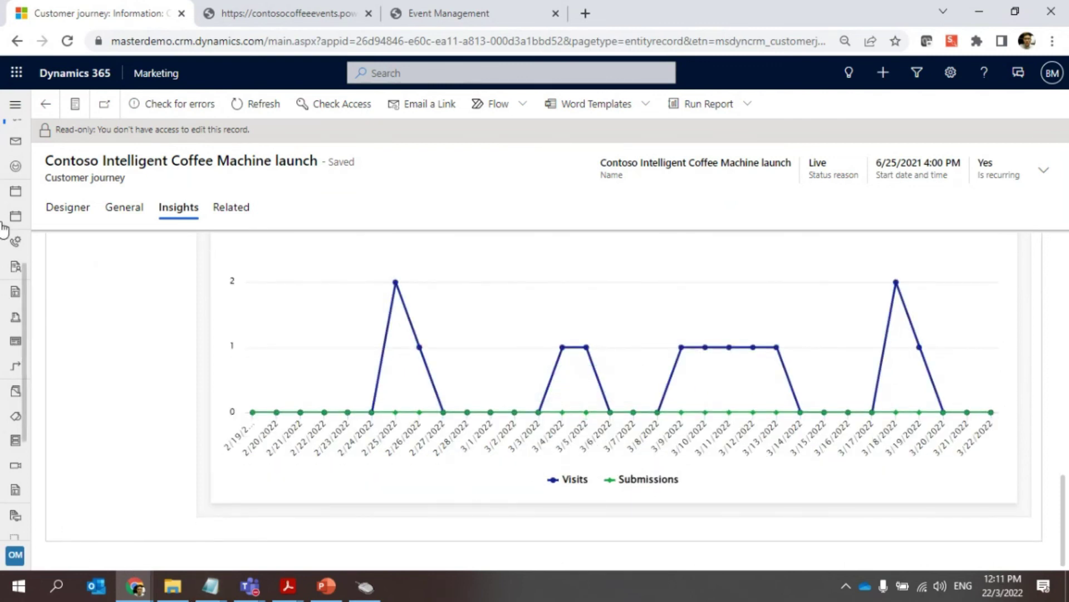
scroll(467, 324, up, 6)
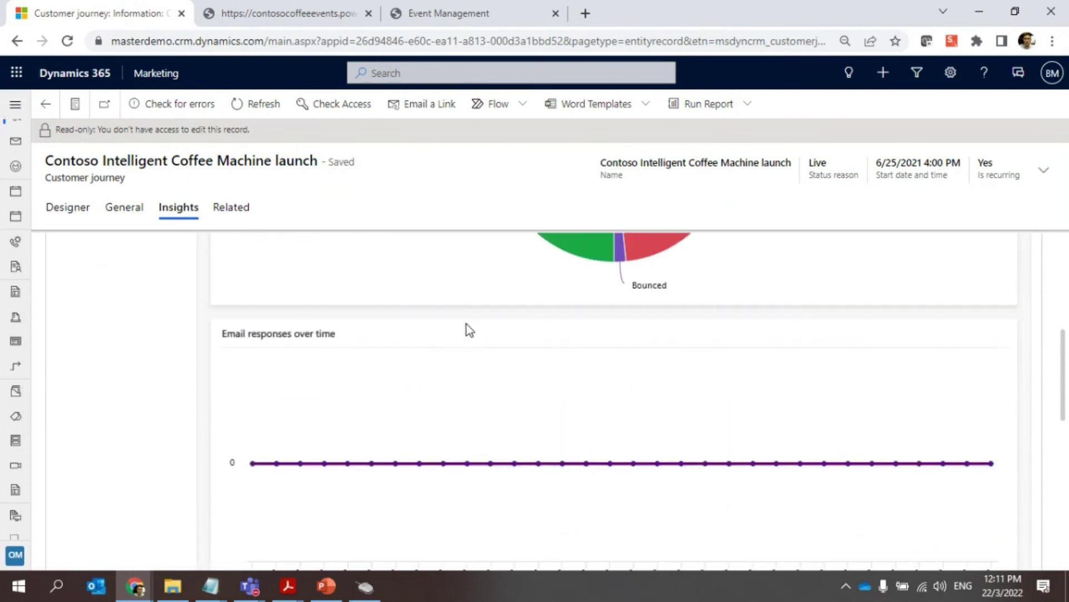
Step: Open the Coffee B2B Webinar Invite record from the active marketing emails
click(15, 104)
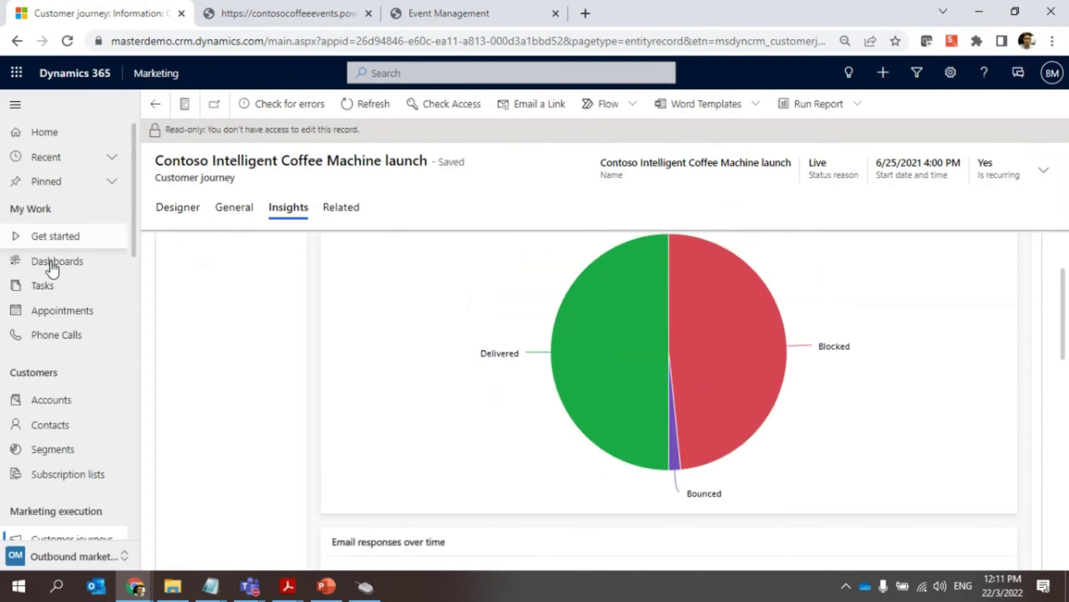
scroll(74, 419, down, 3)
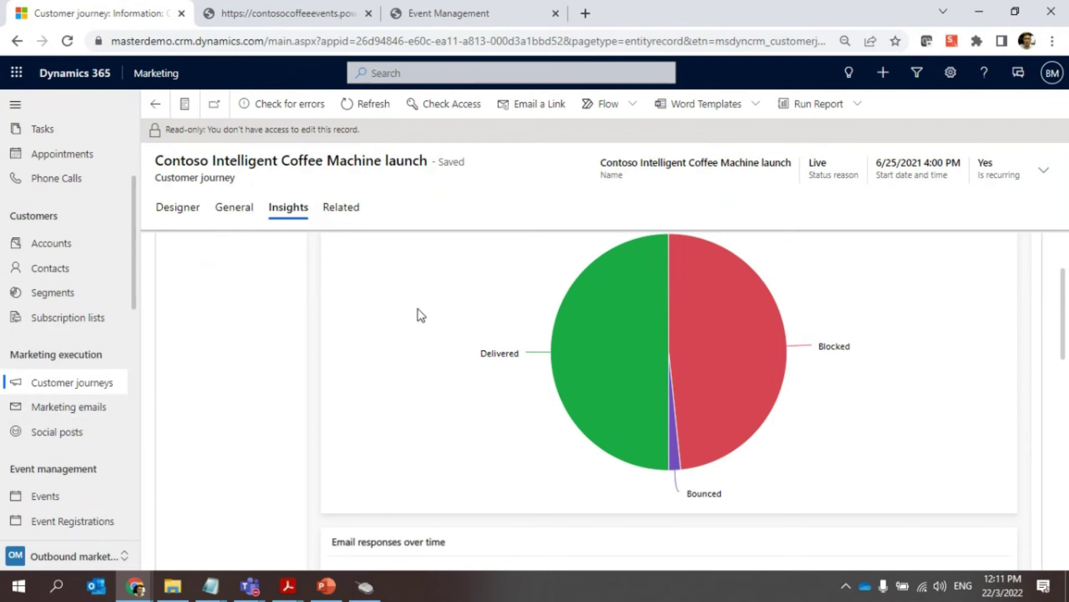
click(94, 407)
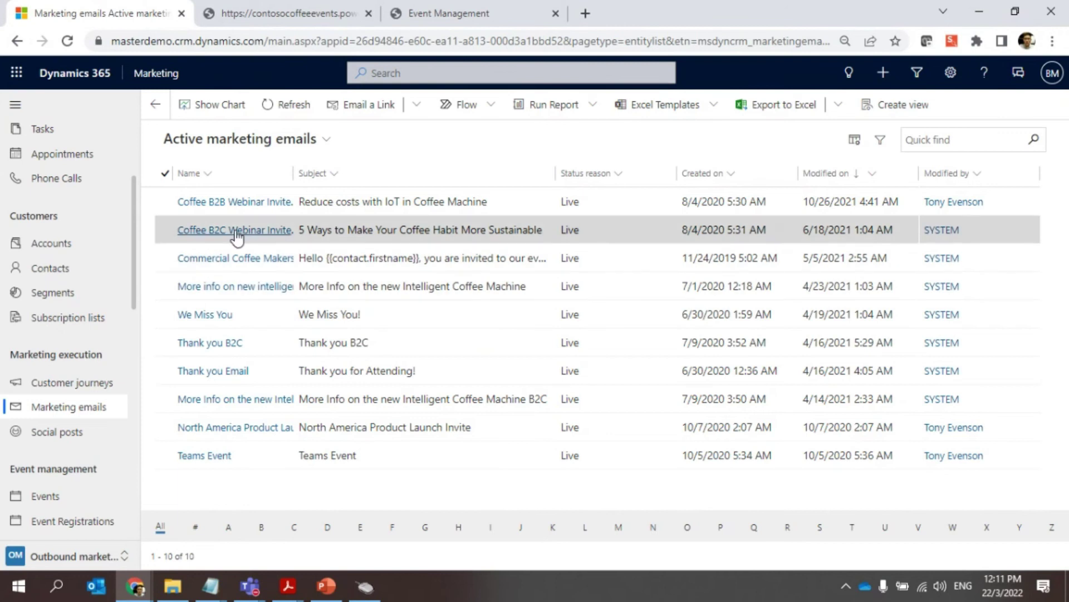
click(212, 204)
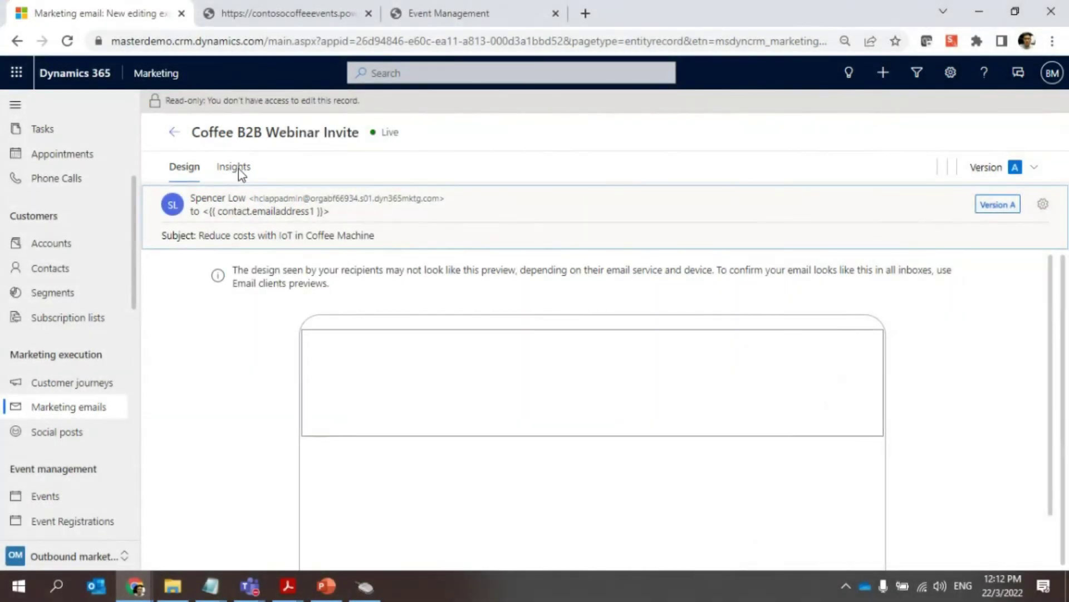
Step: Review the Coffee B2B Webinar Invite email's overall insights data and its delivery progress
click(234, 168)
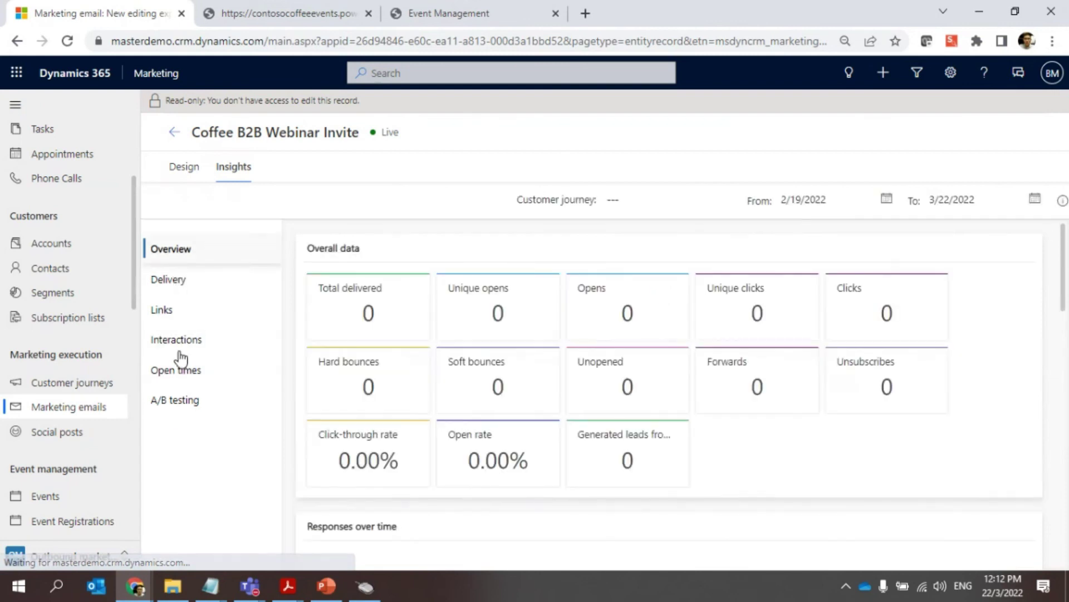
scroll(525, 281, down, 1)
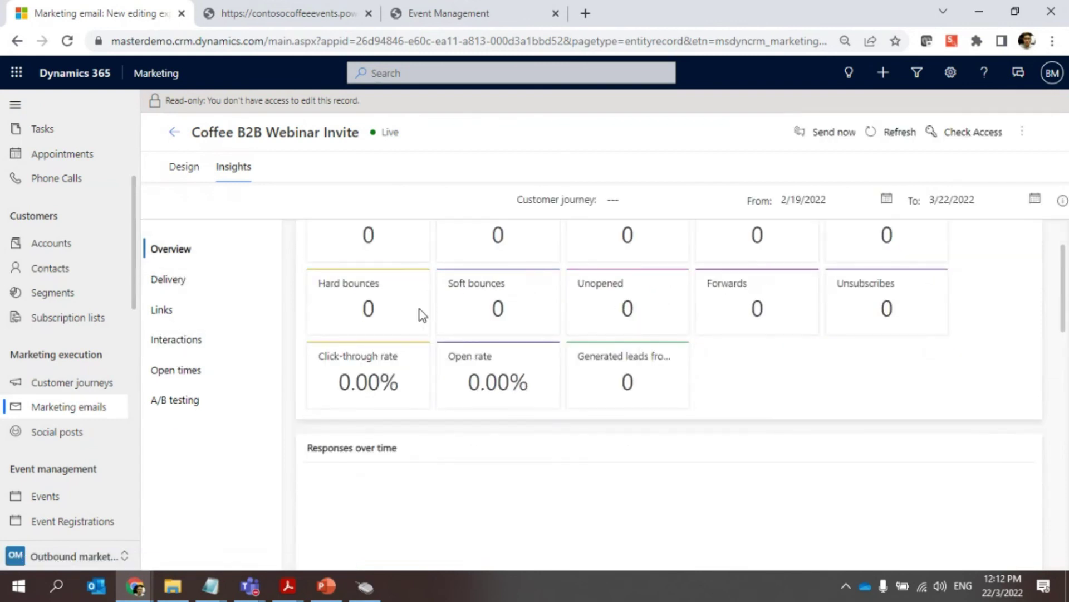
scroll(380, 313, up, 1)
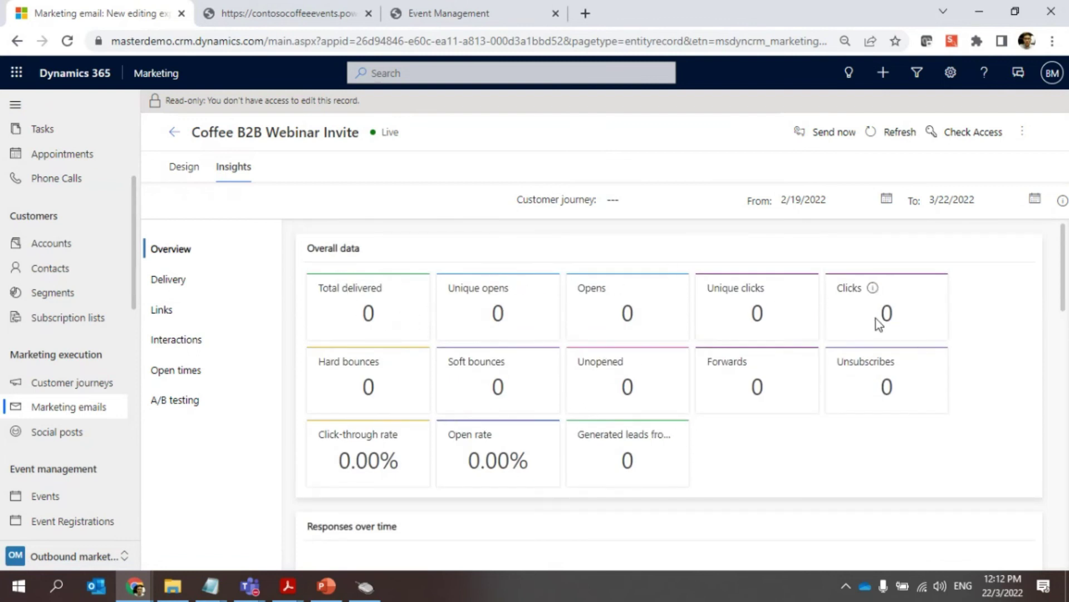
click(190, 282)
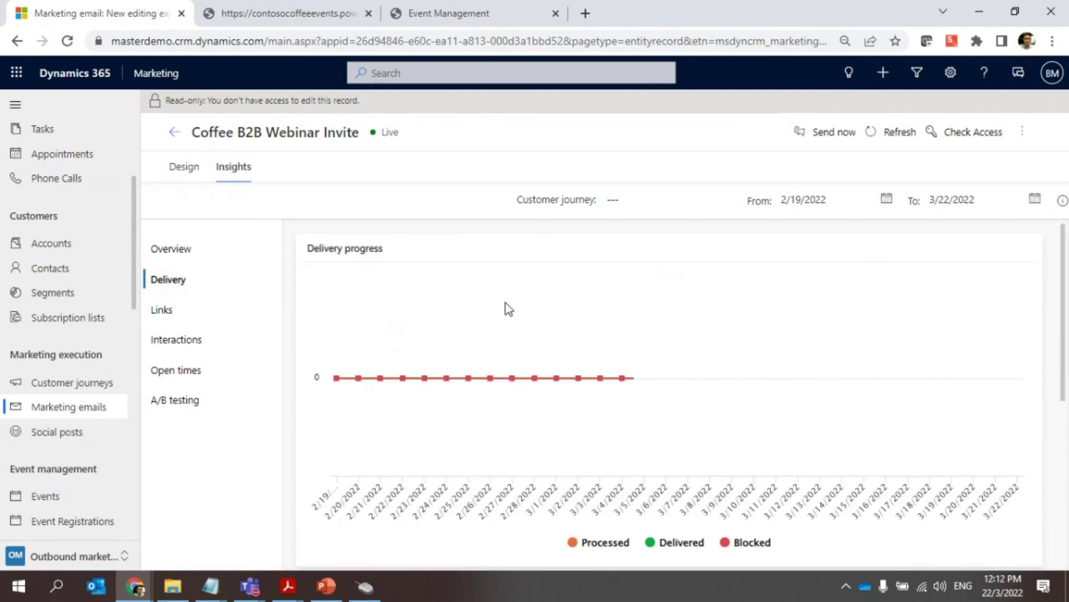
Step: Examine the email's link insights, covering the click map with its webinar and Customer Service links and the link results
click(193, 313)
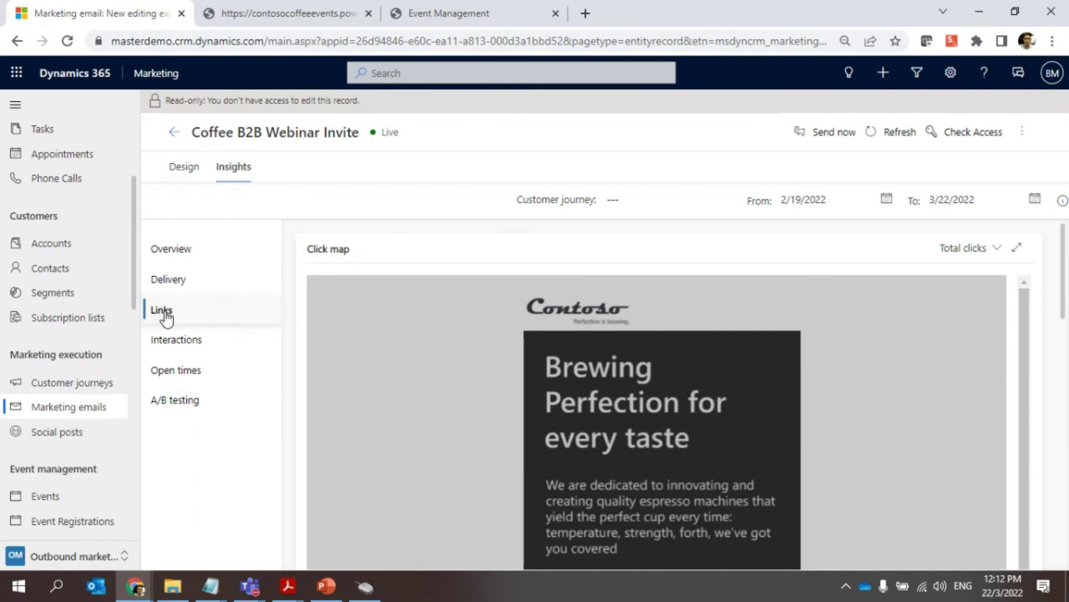
scroll(433, 400, down, 1)
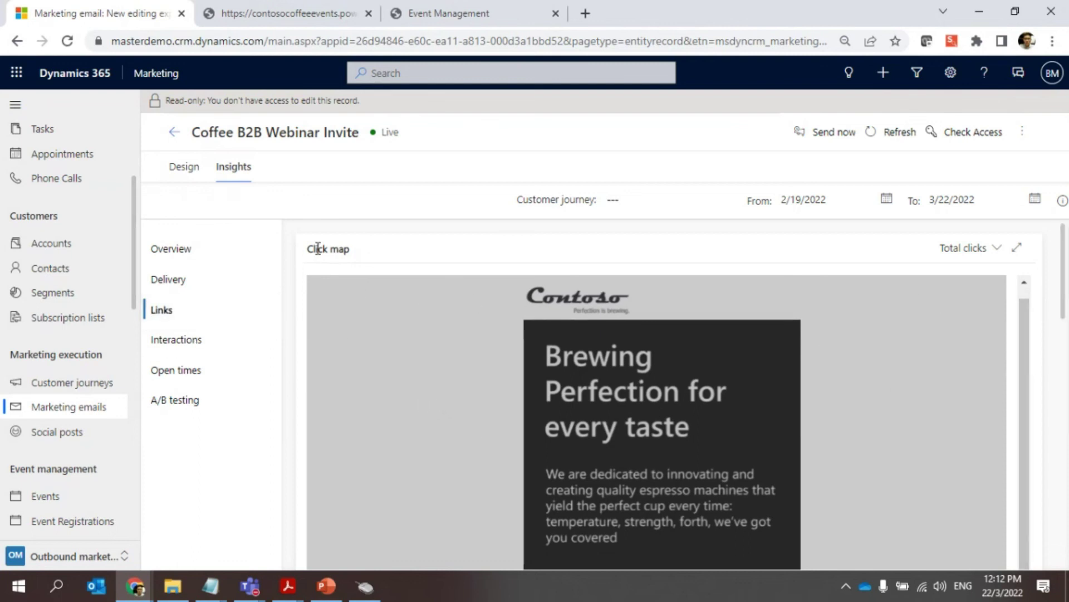
drag(1064, 288, 1056, 534)
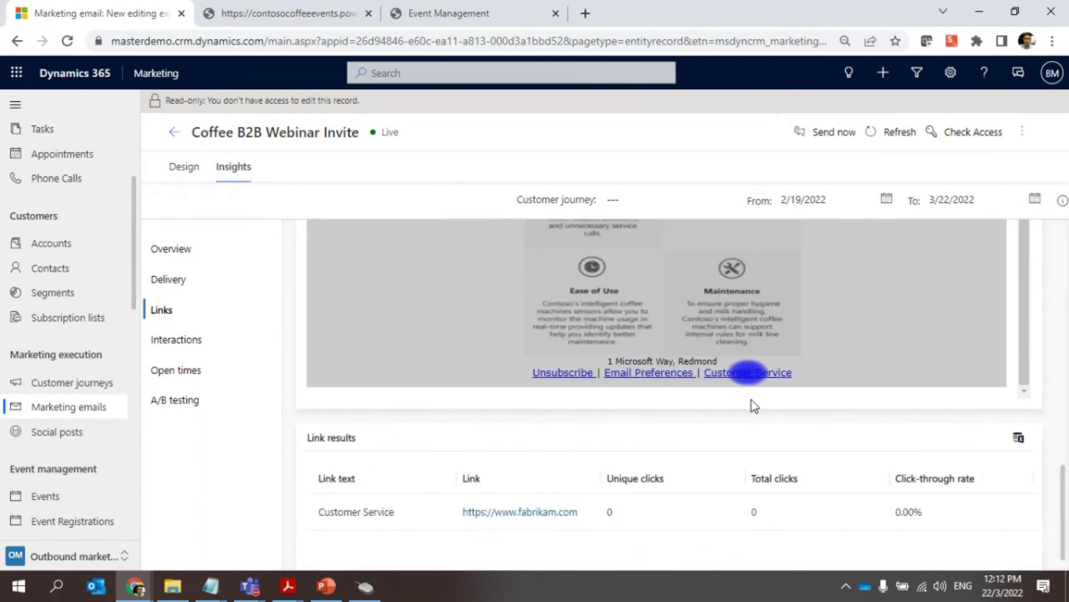
mouse_move(763, 376)
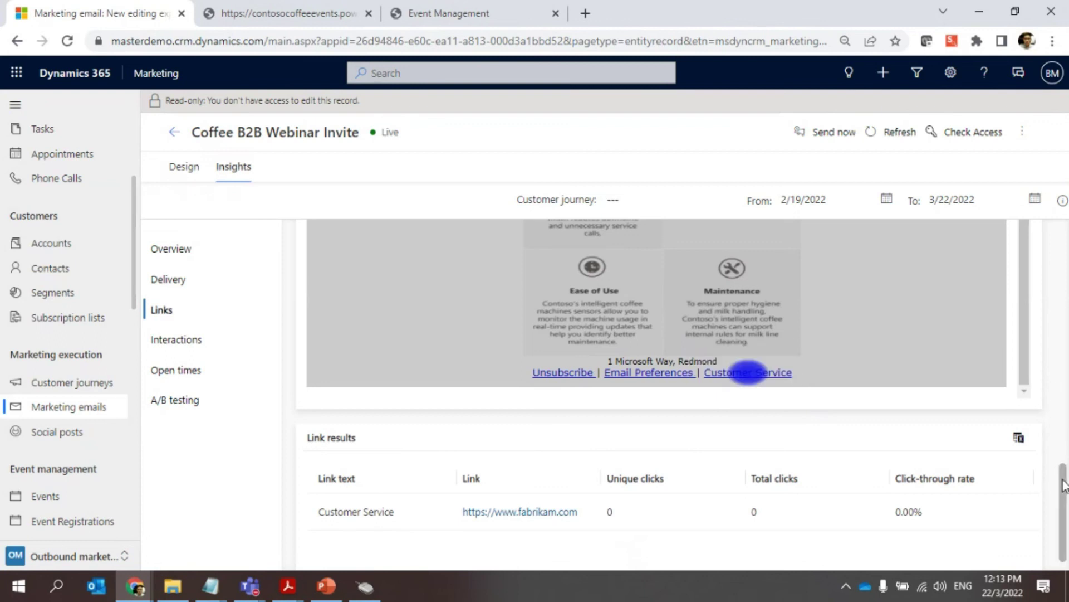
scroll(1055, 490, up, 3)
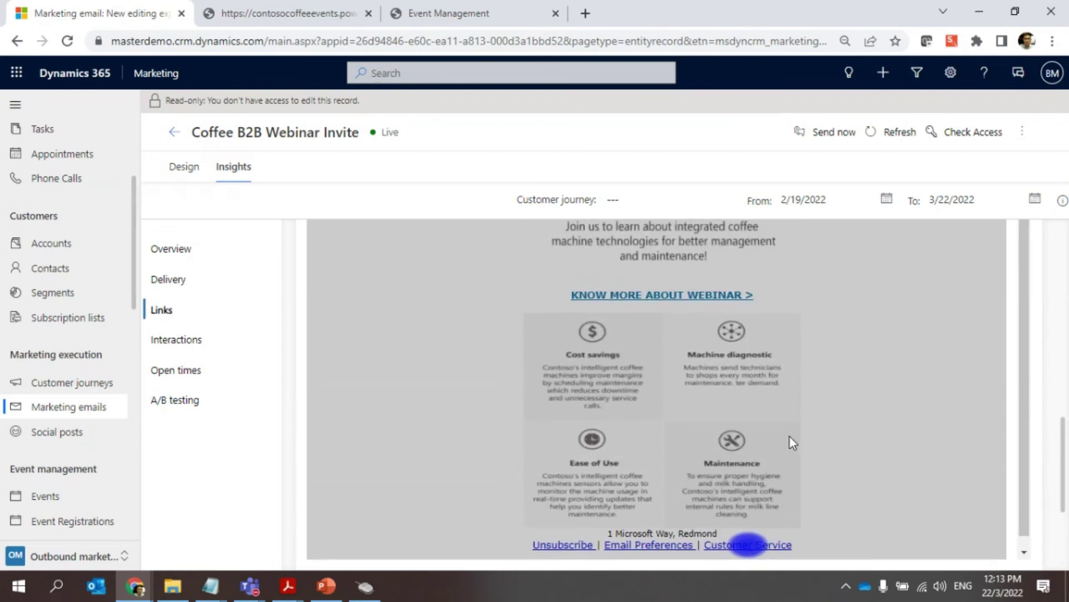
drag(1059, 446, 1035, 297)
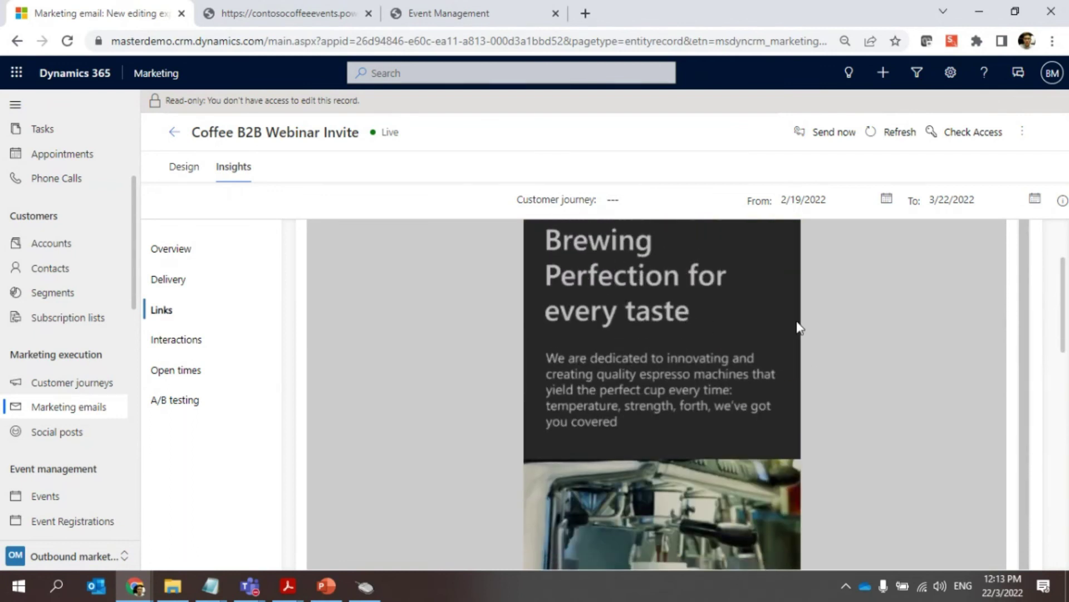
scroll(1057, 362, down, 2)
drag(1060, 348, 1060, 401)
scroll(1037, 411, down, 2)
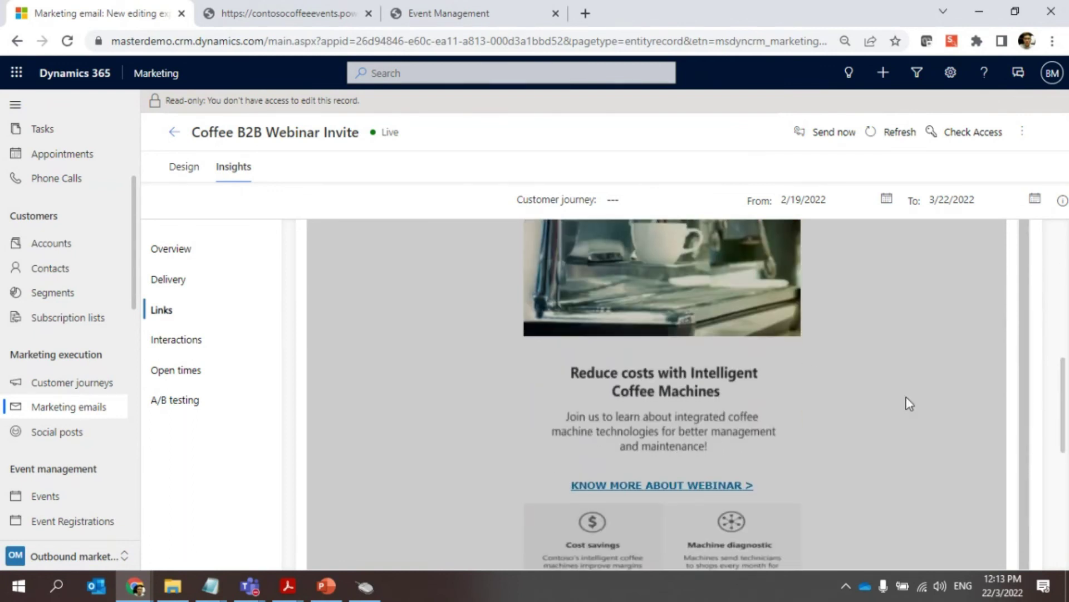
scroll(721, 506, down, 5)
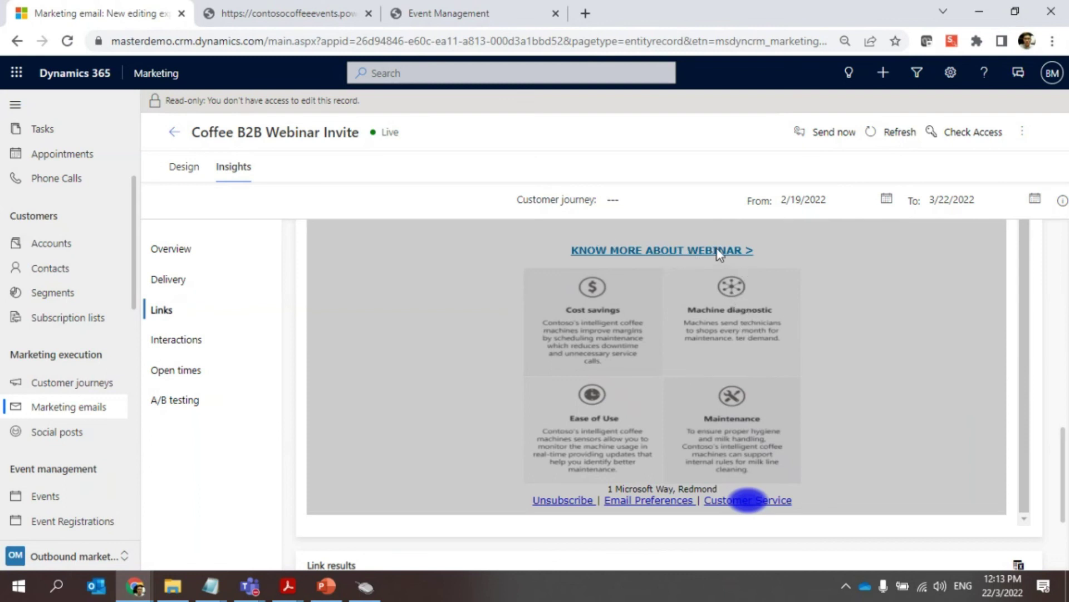
Step: Review the email's interactions timeline and interaction categories such as opened and forwarded emails
click(190, 343)
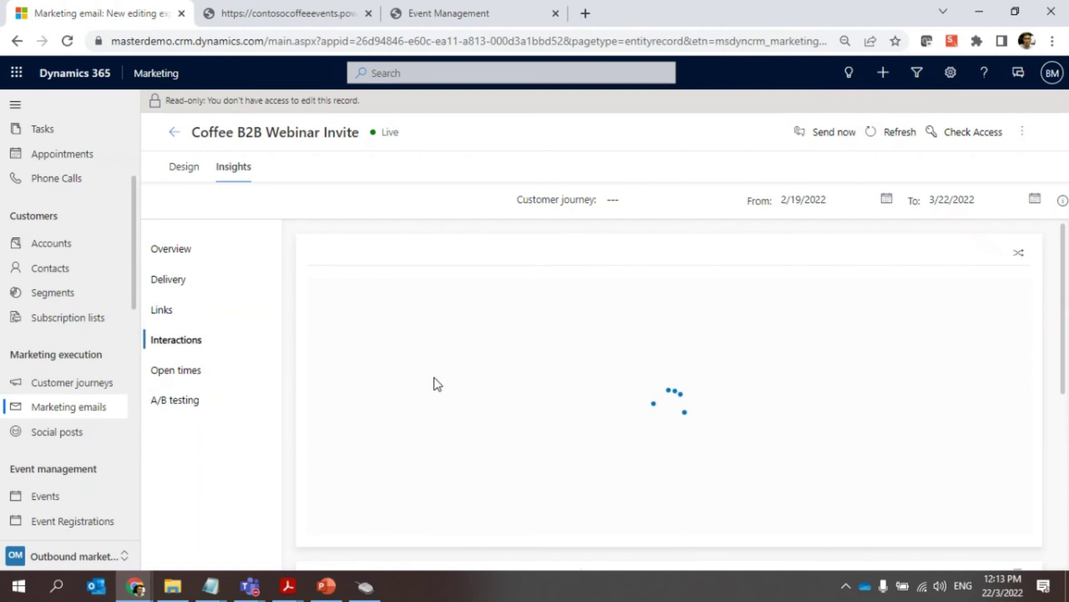
scroll(438, 376, down, 3)
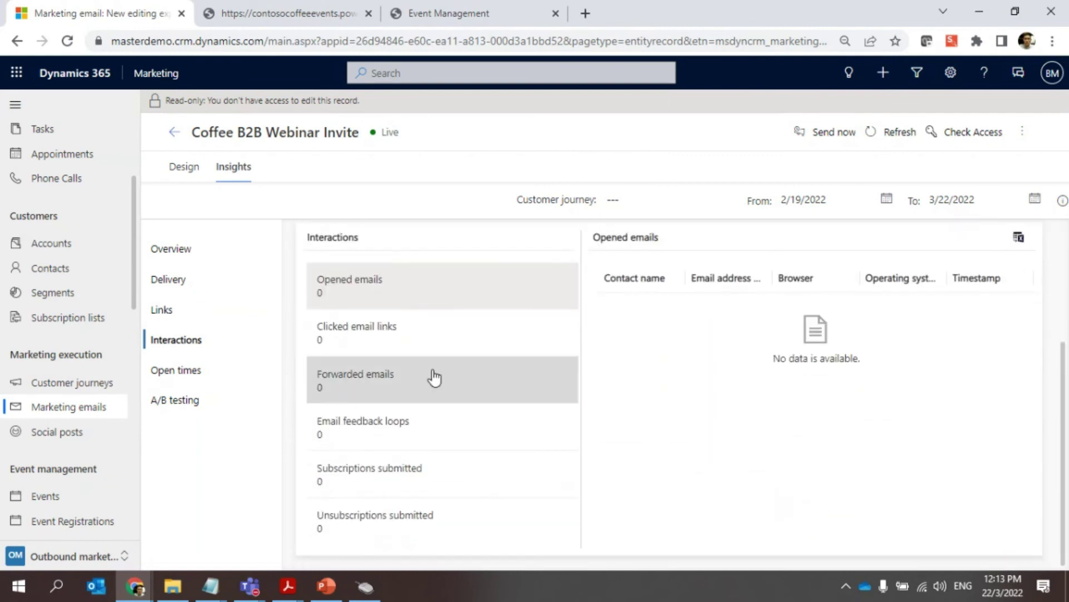
scroll(438, 377, up, 3)
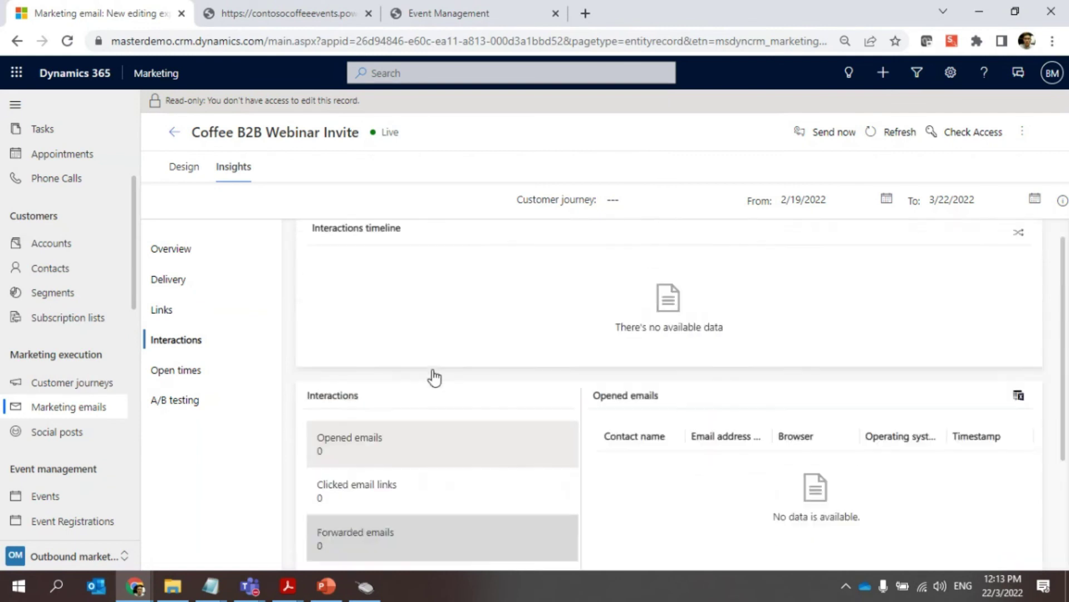
Step: Review the email's open times and reaction times by weekday and hour
click(180, 371)
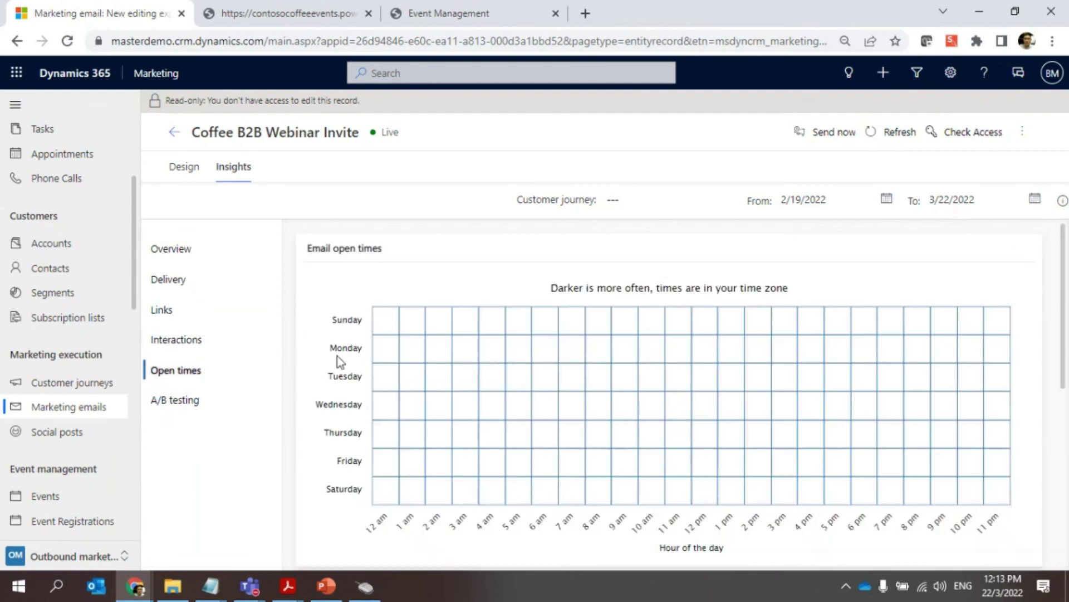
scroll(628, 455, down, 1)
scroll(318, 418, down, 6)
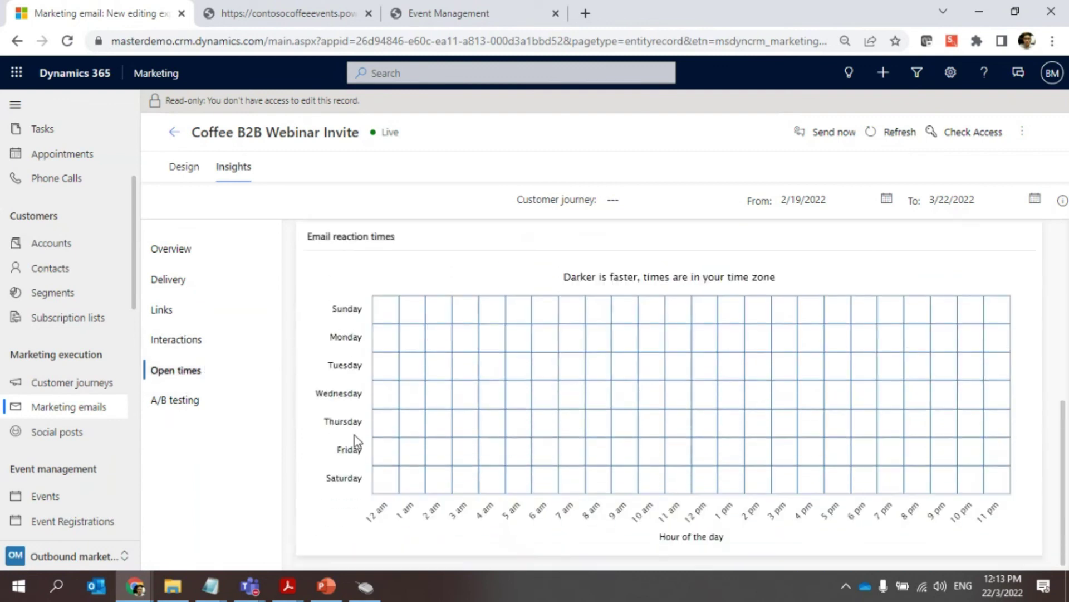
scroll(355, 423, up, 6)
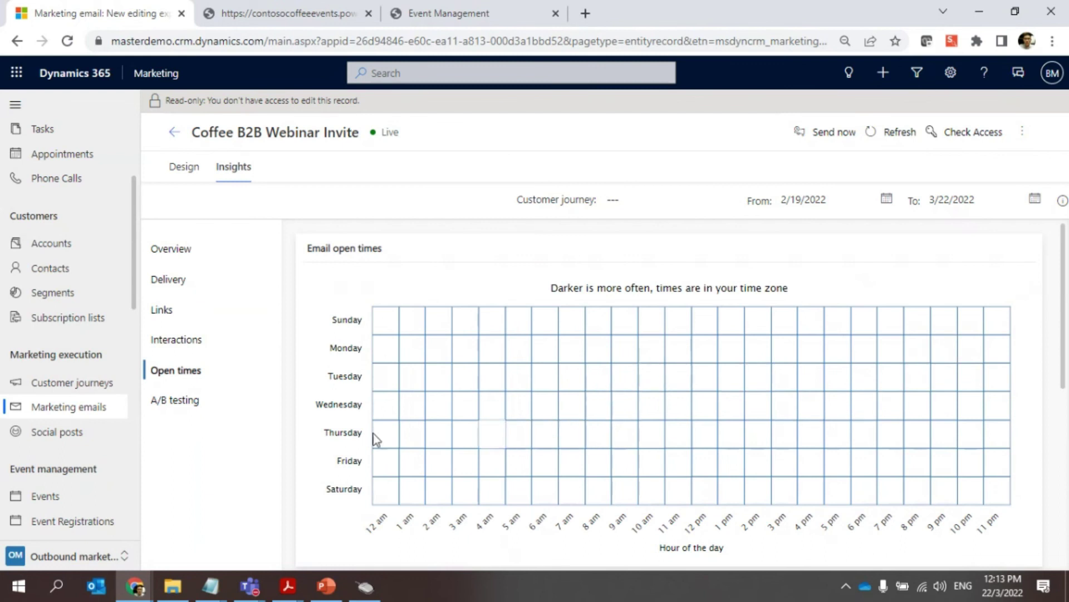
Step: Review the webinar invite email's A/B test results and look through the outbound marketing area's navigation entries
click(199, 406)
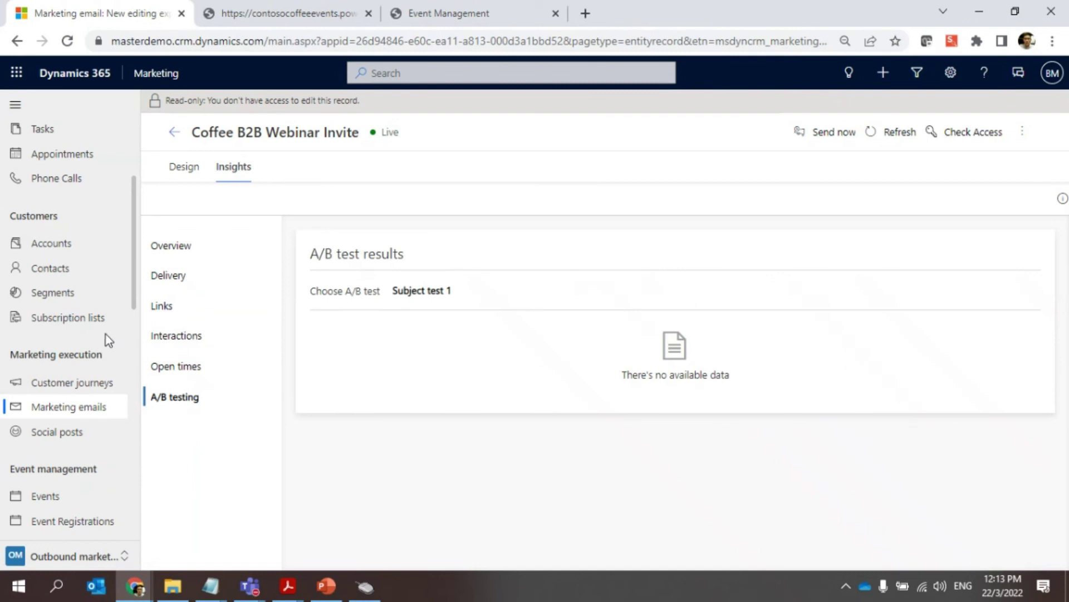
scroll(56, 389, down, 5)
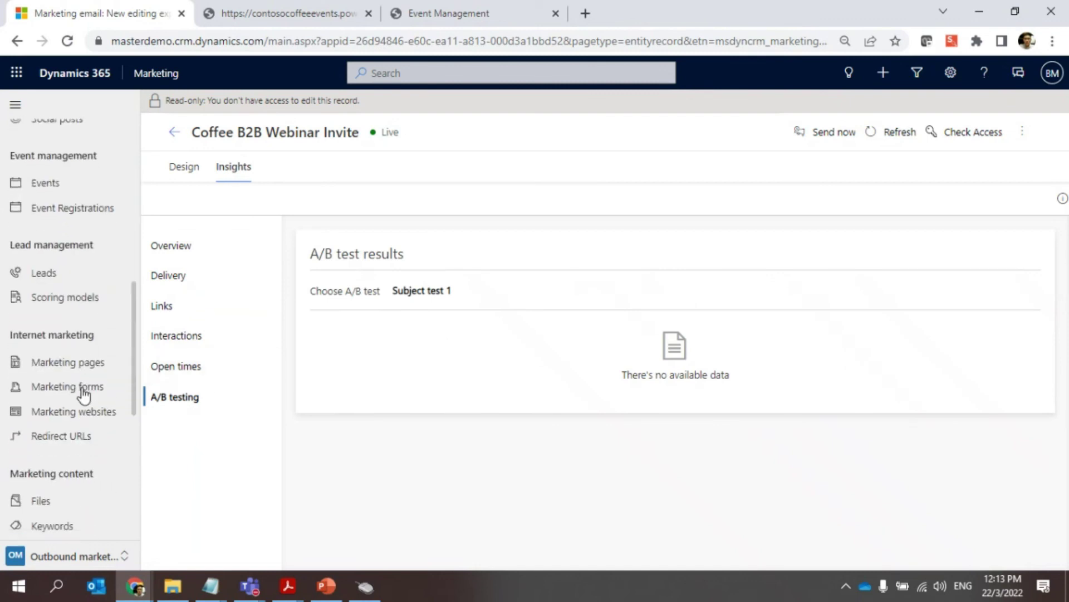
scroll(84, 395, down, 6)
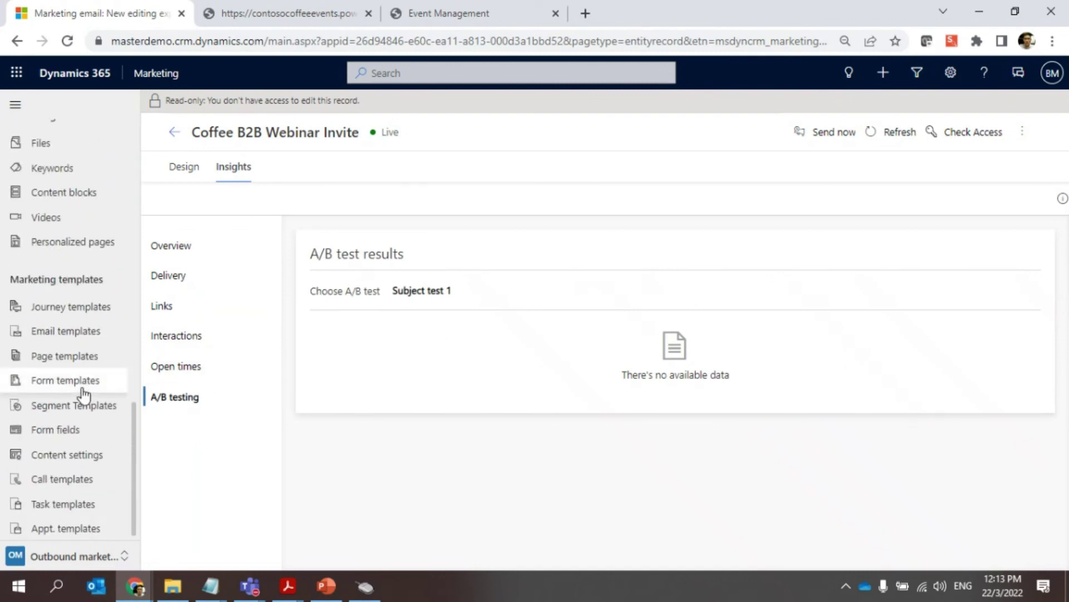
scroll(84, 395, up, 9)
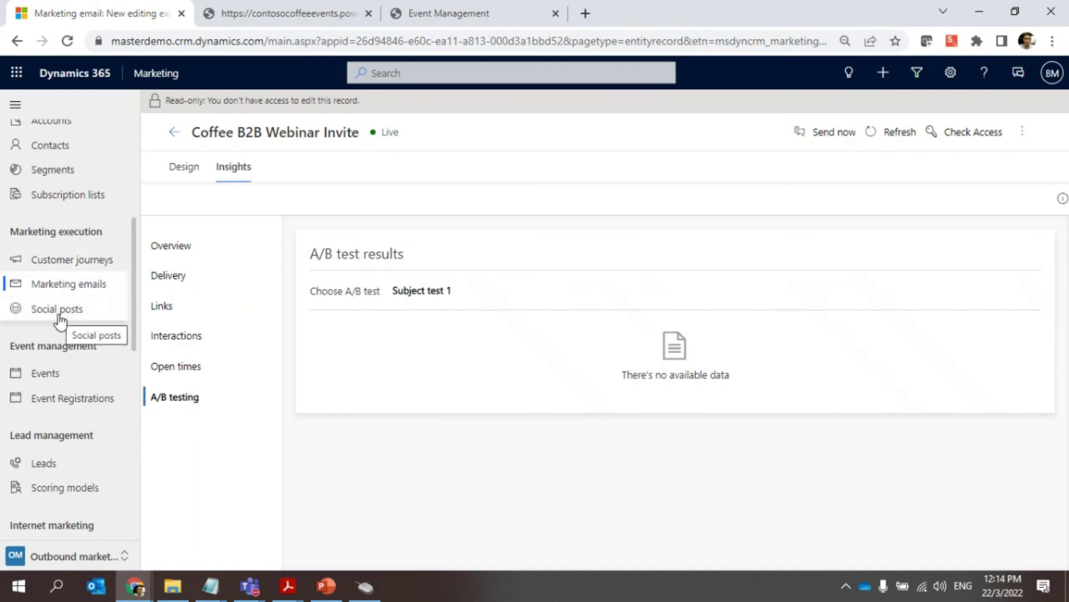
scroll(53, 315, up, 2)
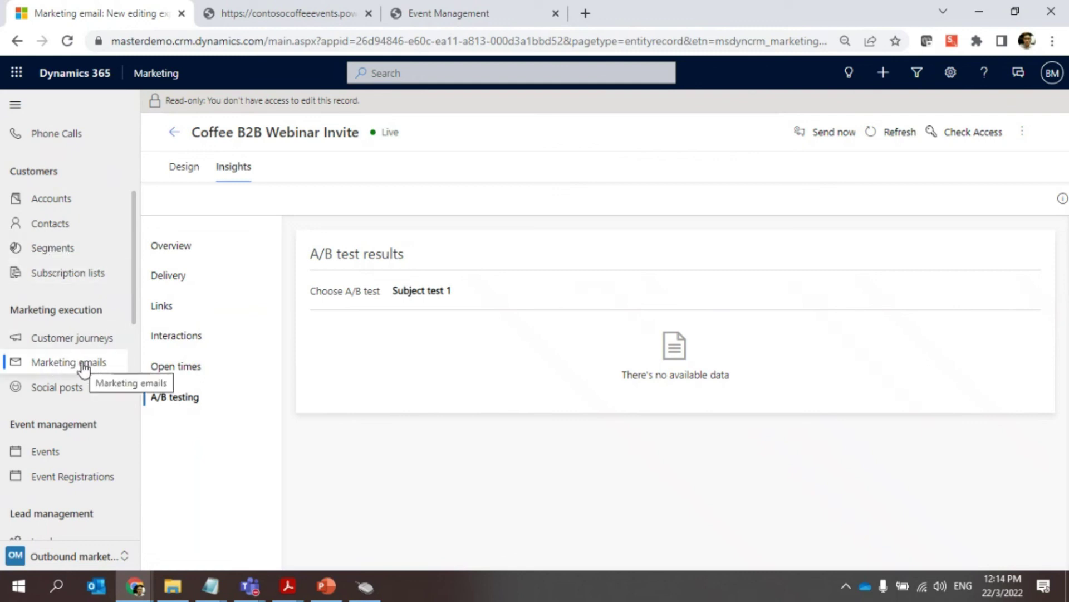
scroll(48, 471, down, 4)
scroll(42, 523, down, 3)
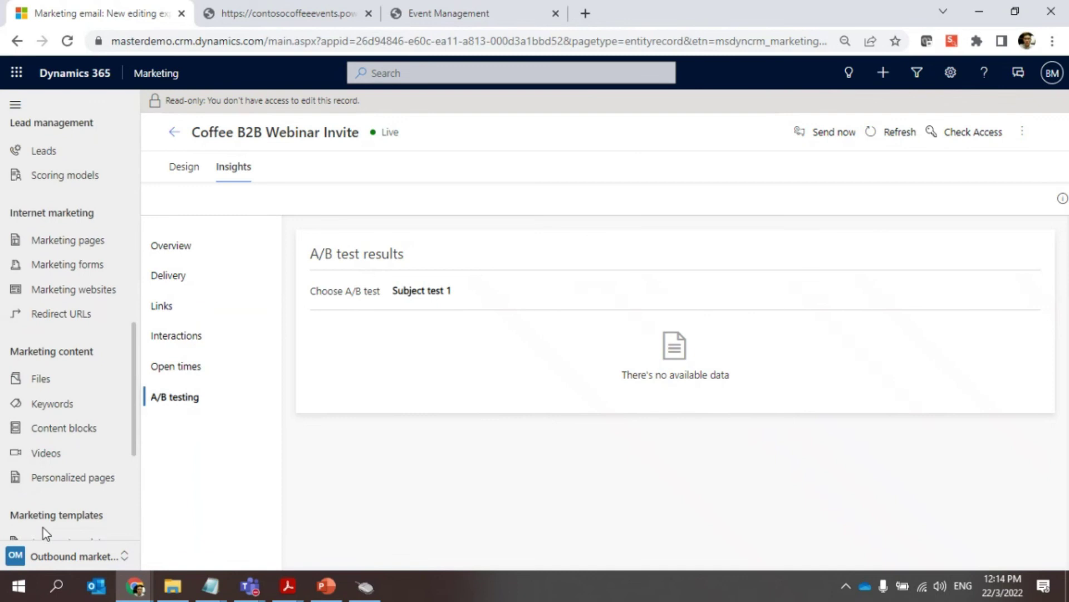
Step: Switch from the outbound marketing area to Real-time marketing
click(53, 557)
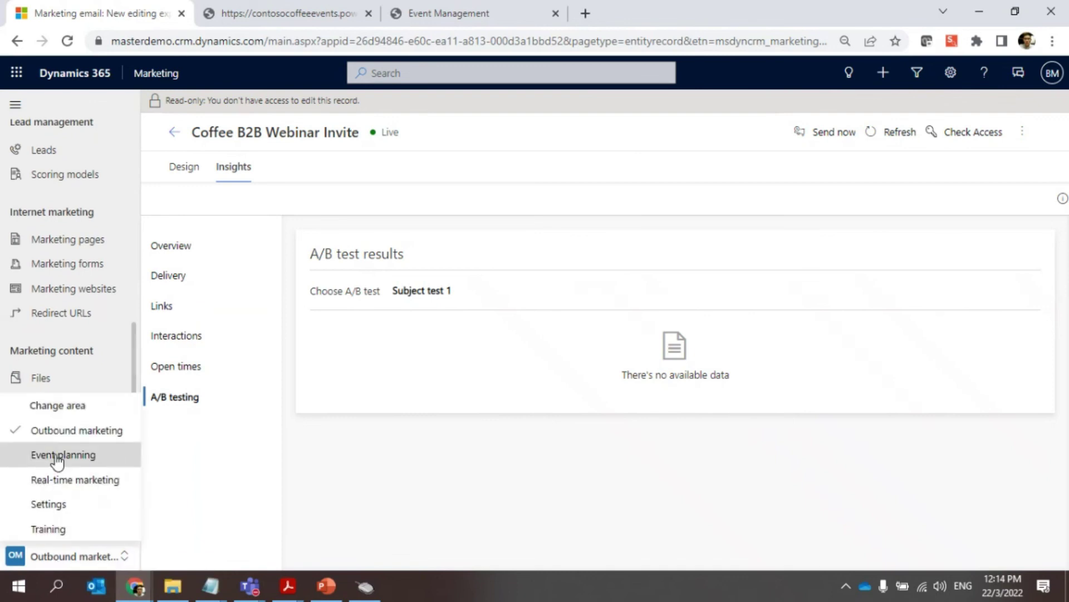
click(48, 482)
click(592, 391)
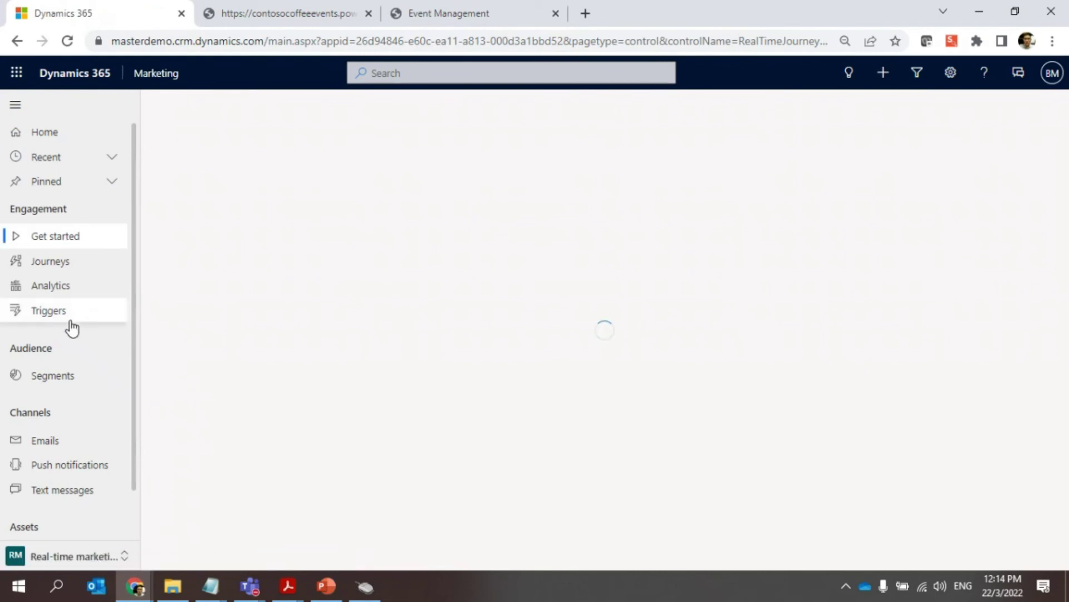
scroll(70, 328, down, 1)
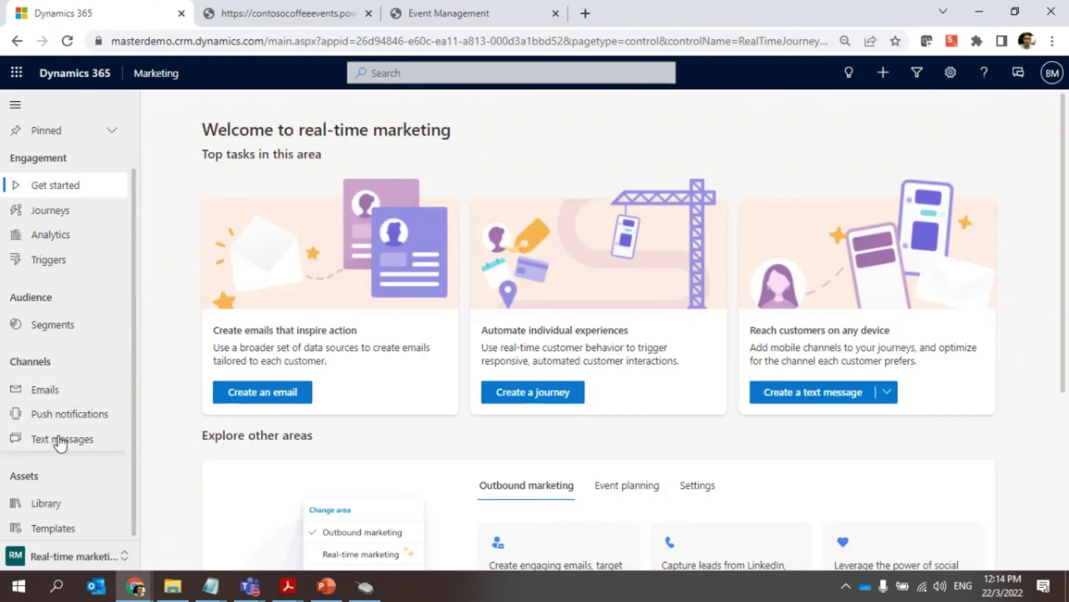
Step: Review the real-time marketing channel lists for emails, push notifications and text messages
click(46, 391)
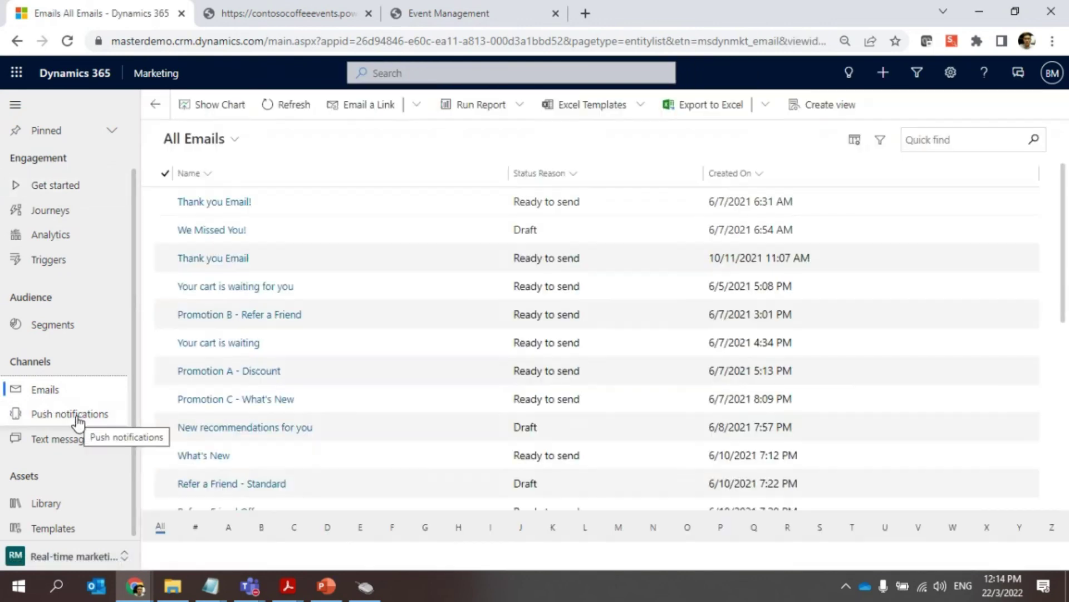
click(67, 412)
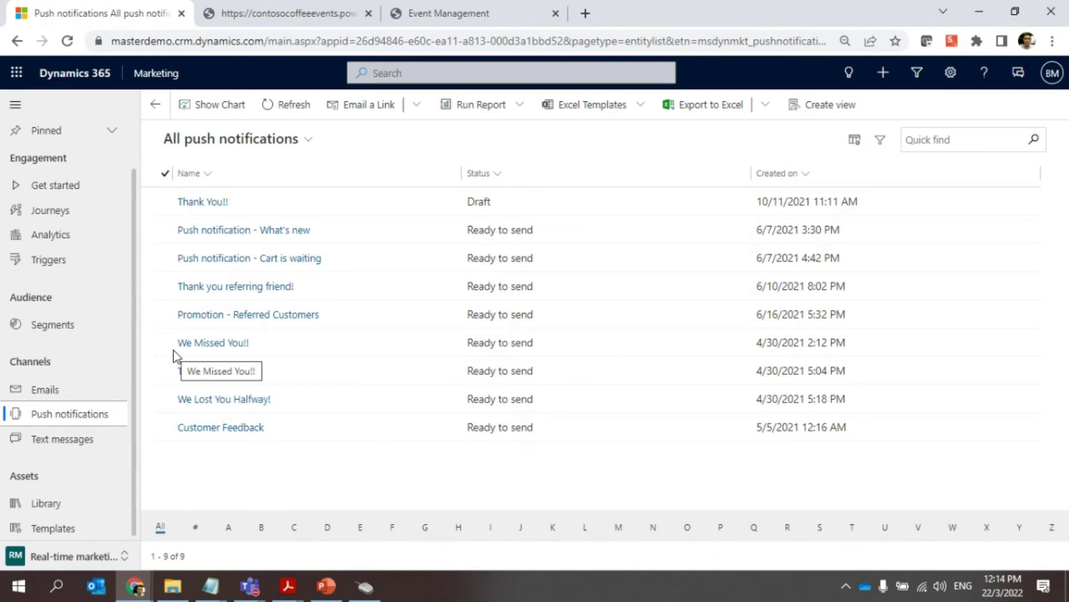
click(63, 440)
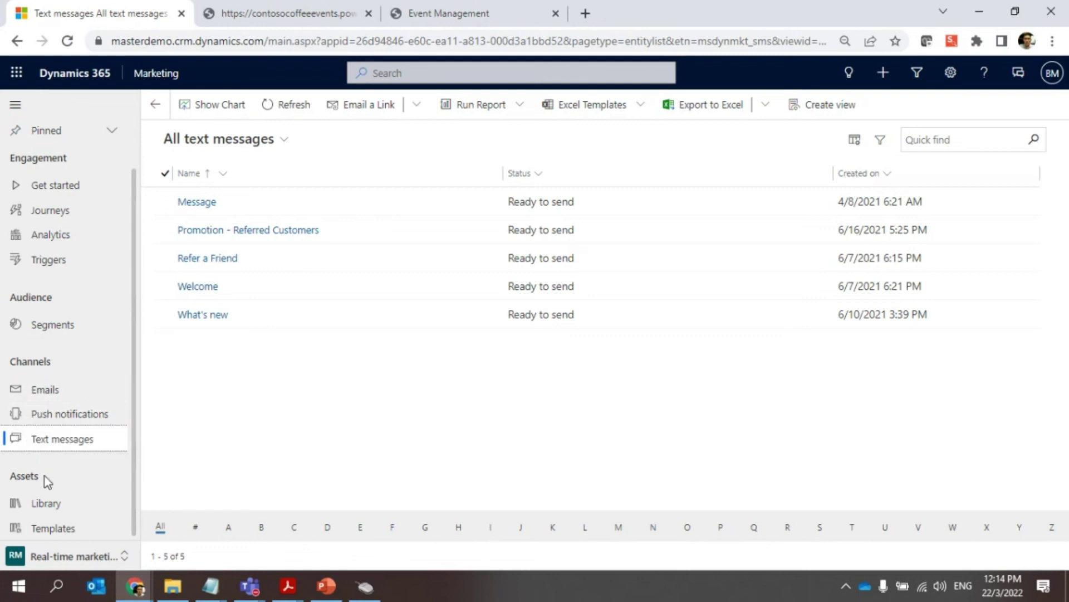
Step: Open the real-time marketing asset library and look over its images
click(46, 503)
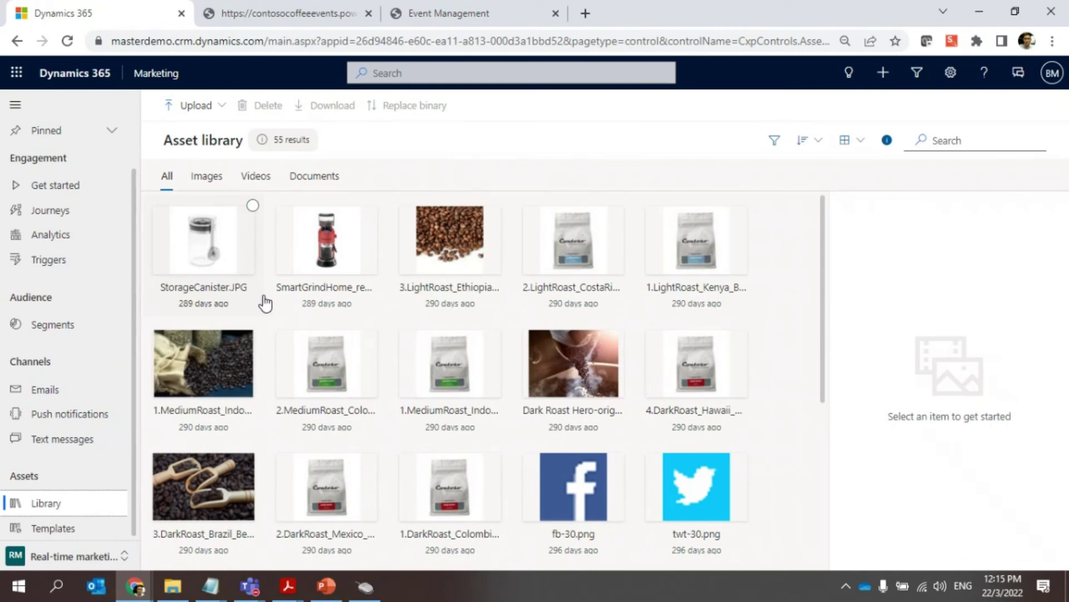
scroll(275, 283, down, 8)
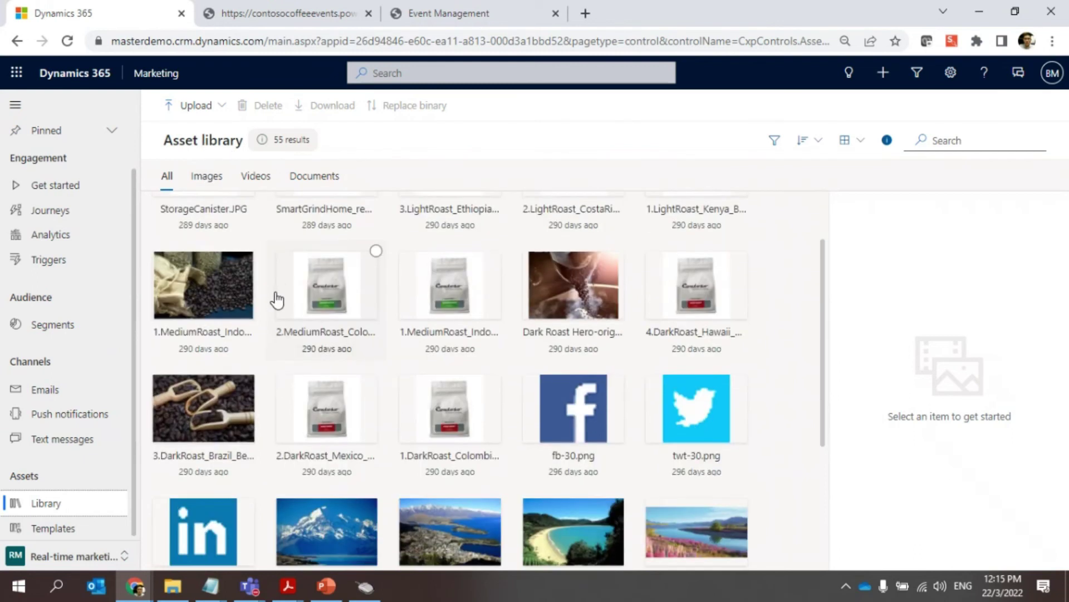
scroll(338, 437, up, 8)
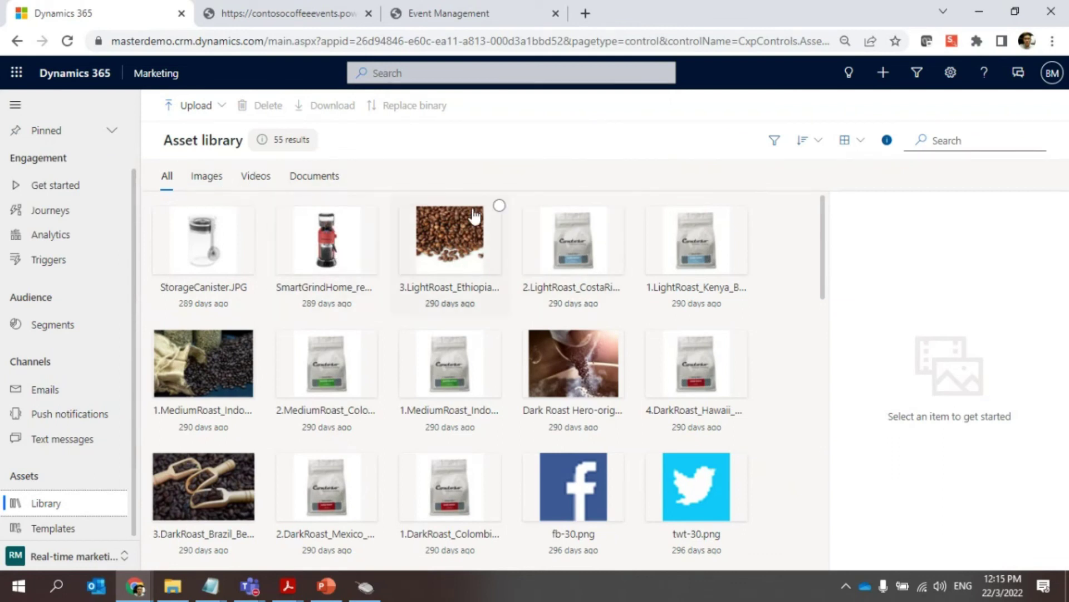
Step: View the SmartGrindHome_red.jpg image's details, examine its Smart and Grinder tags, and return to the asset library
click(334, 262)
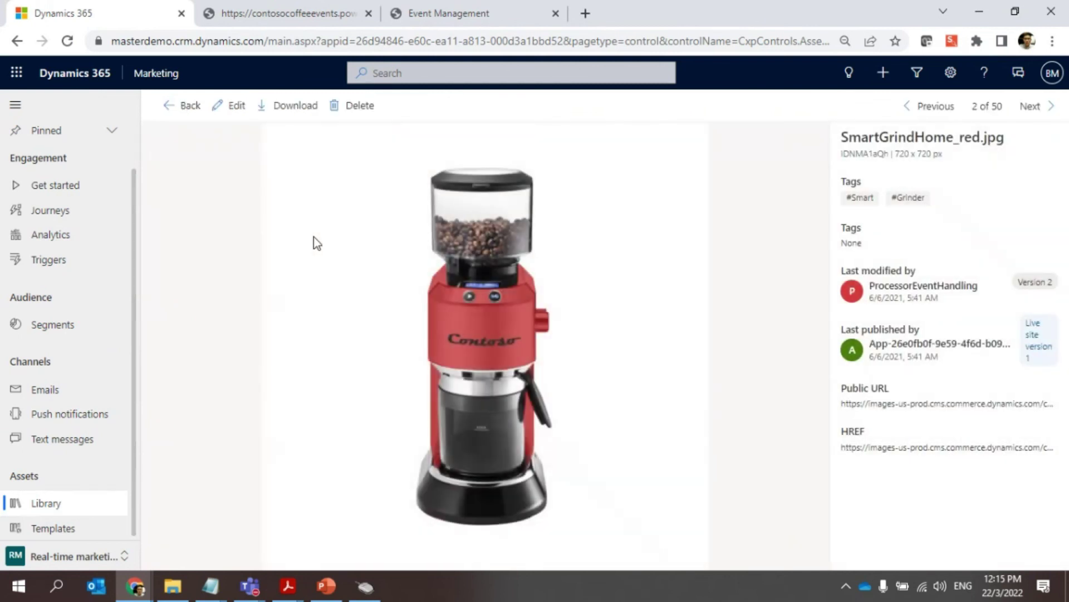
drag(953, 199, 846, 200)
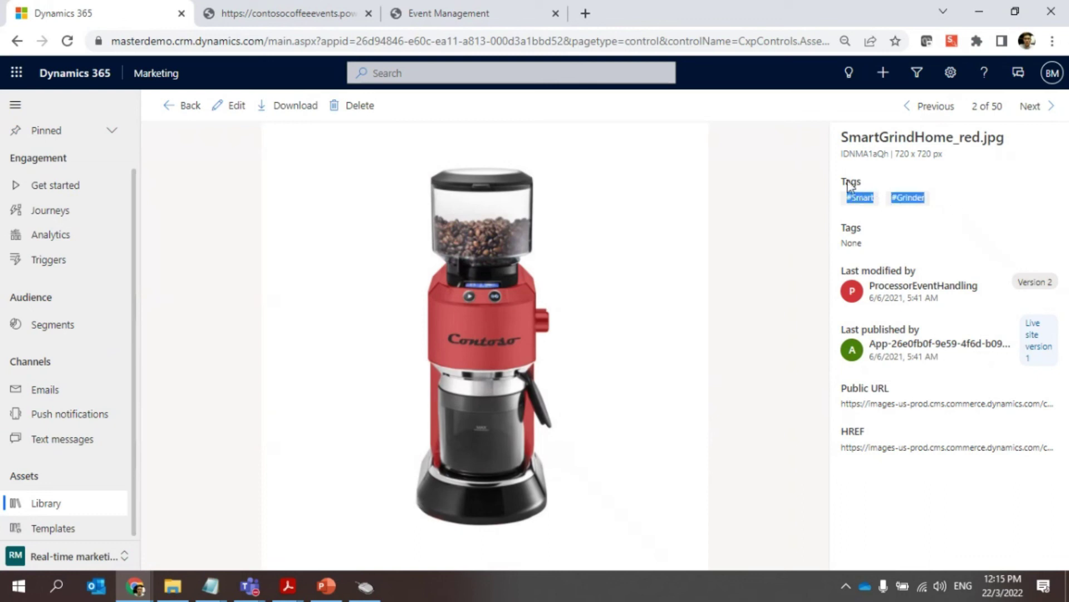
drag(932, 198, 841, 203)
drag(950, 205, 840, 198)
click(861, 218)
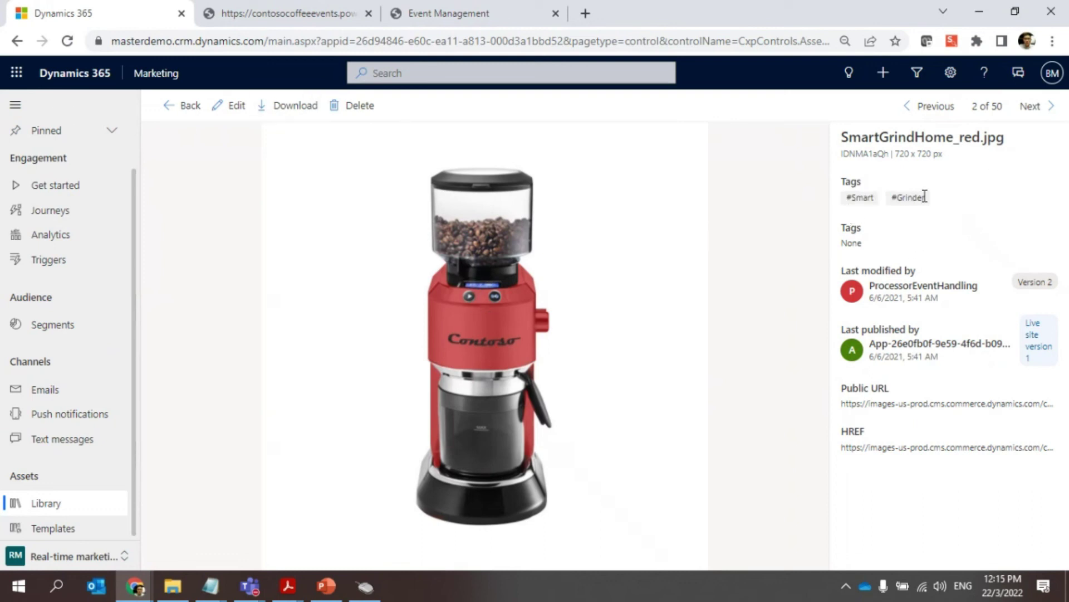
drag(934, 197, 797, 210)
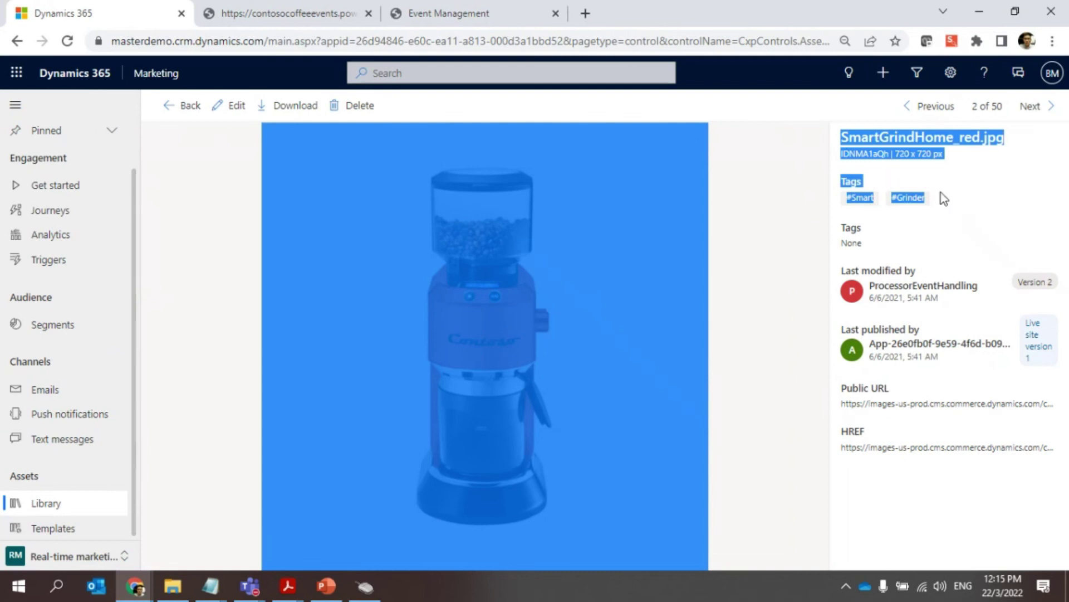
click(972, 192)
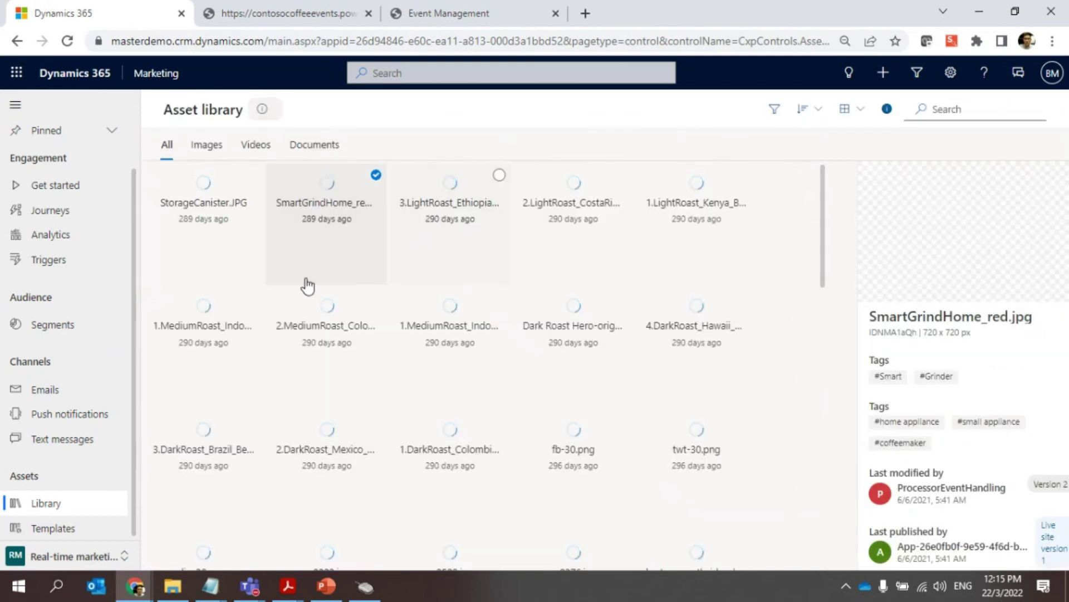
Step: Browse the older assets further down the library, such as the coffee machine and landing page images
scroll(317, 308, down, 3)
scroll(317, 308, down, 5)
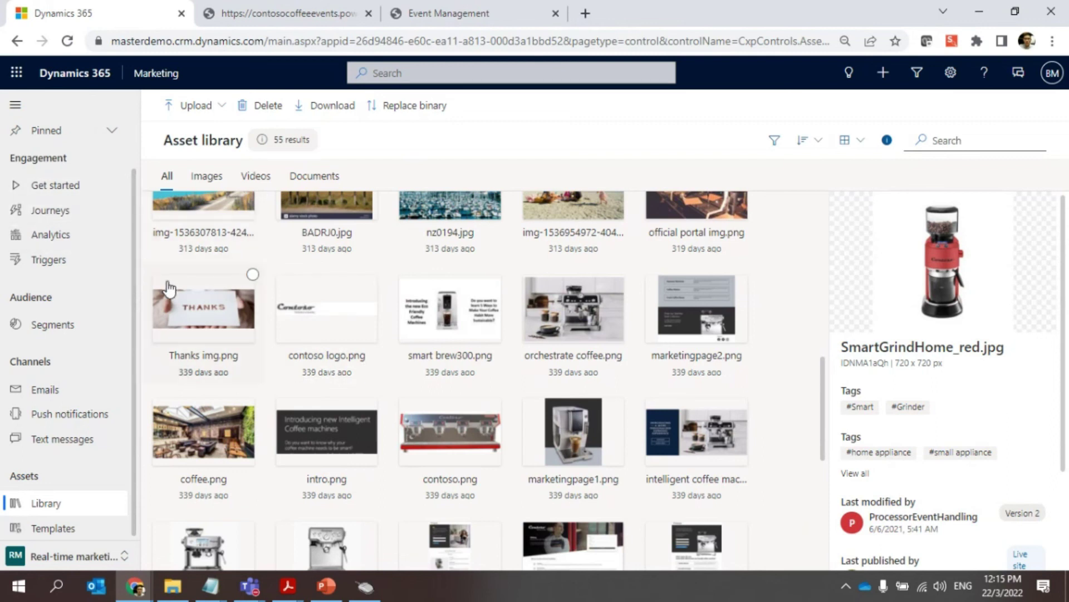
scroll(148, 263, down, 3)
scroll(105, 311, up, 1)
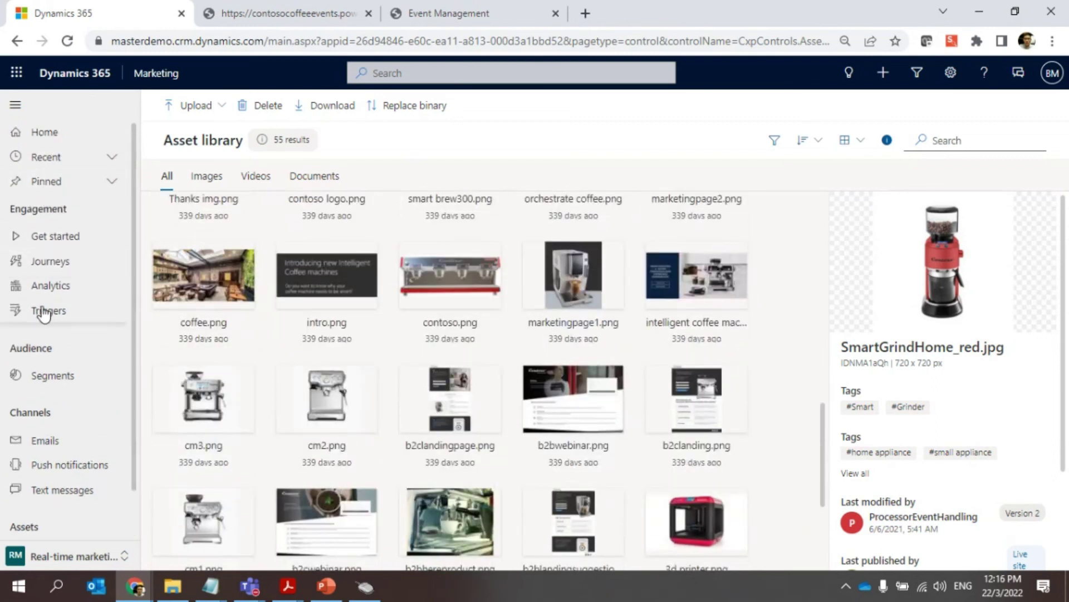
scroll(45, 334, down, 1)
scroll(45, 350, up, 1)
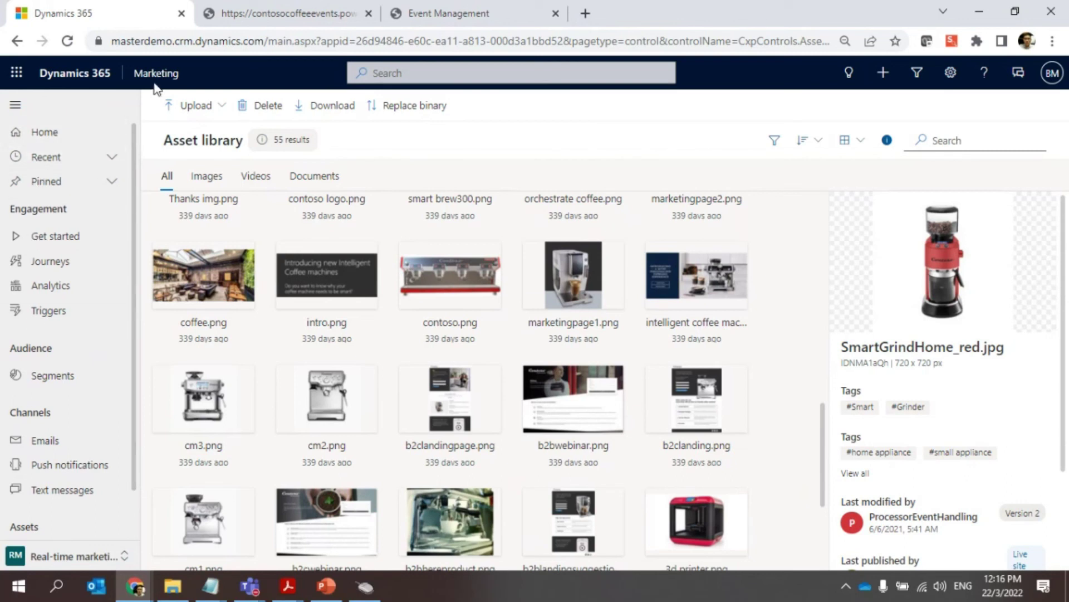
Step: Switch from Real-time marketing back to the Outbound marketing area
scroll(43, 406, down, 1)
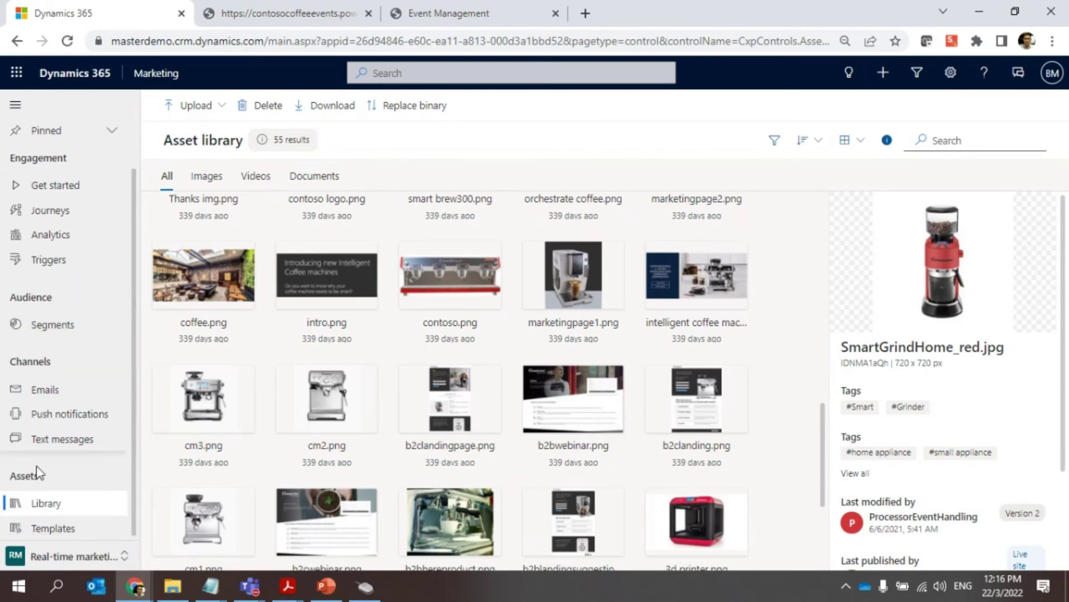
click(52, 556)
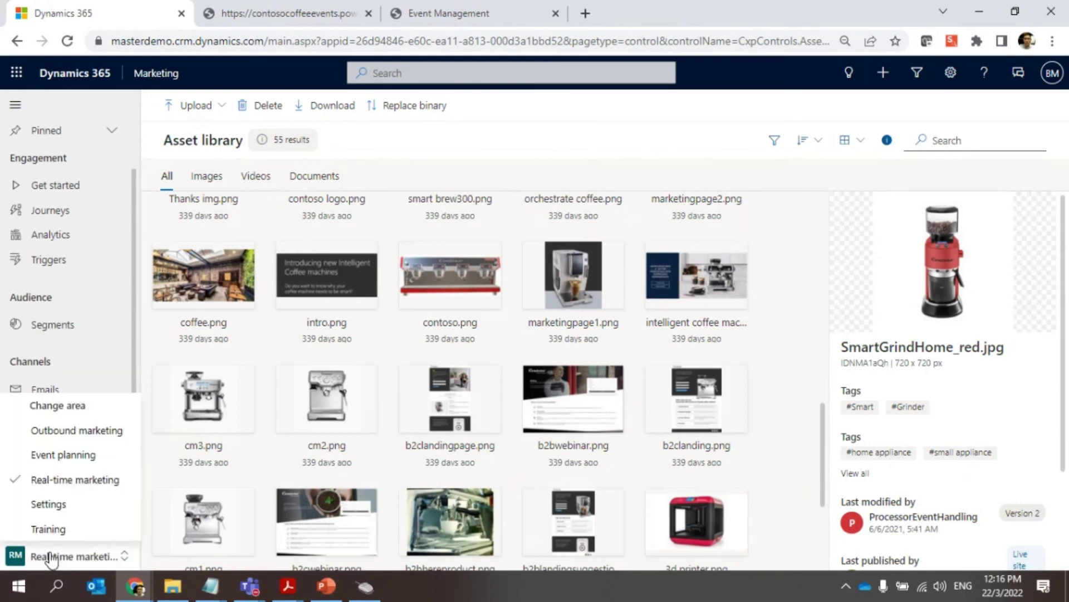
click(54, 433)
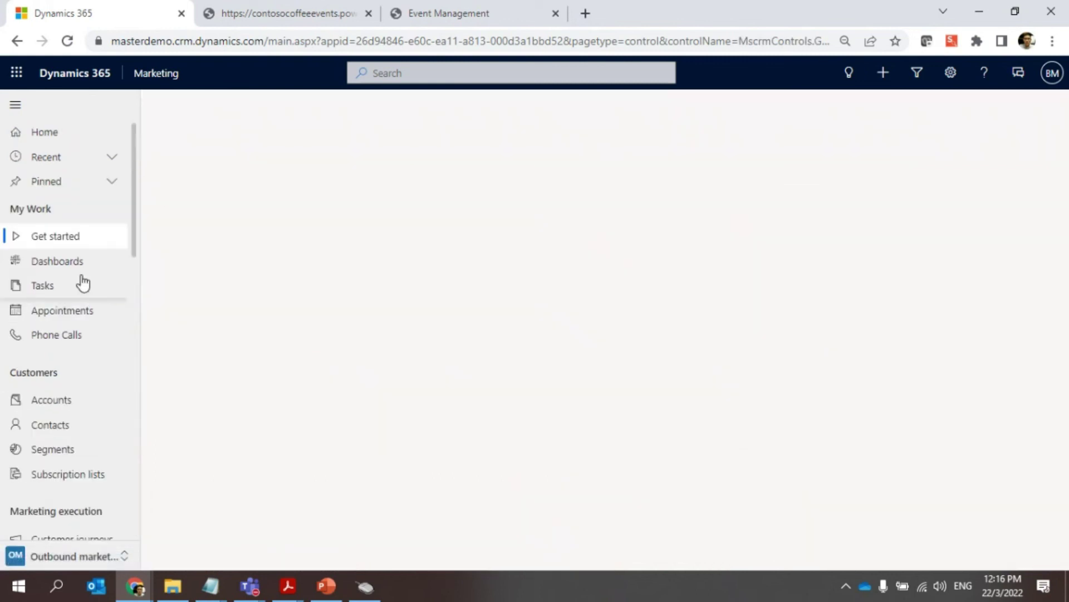